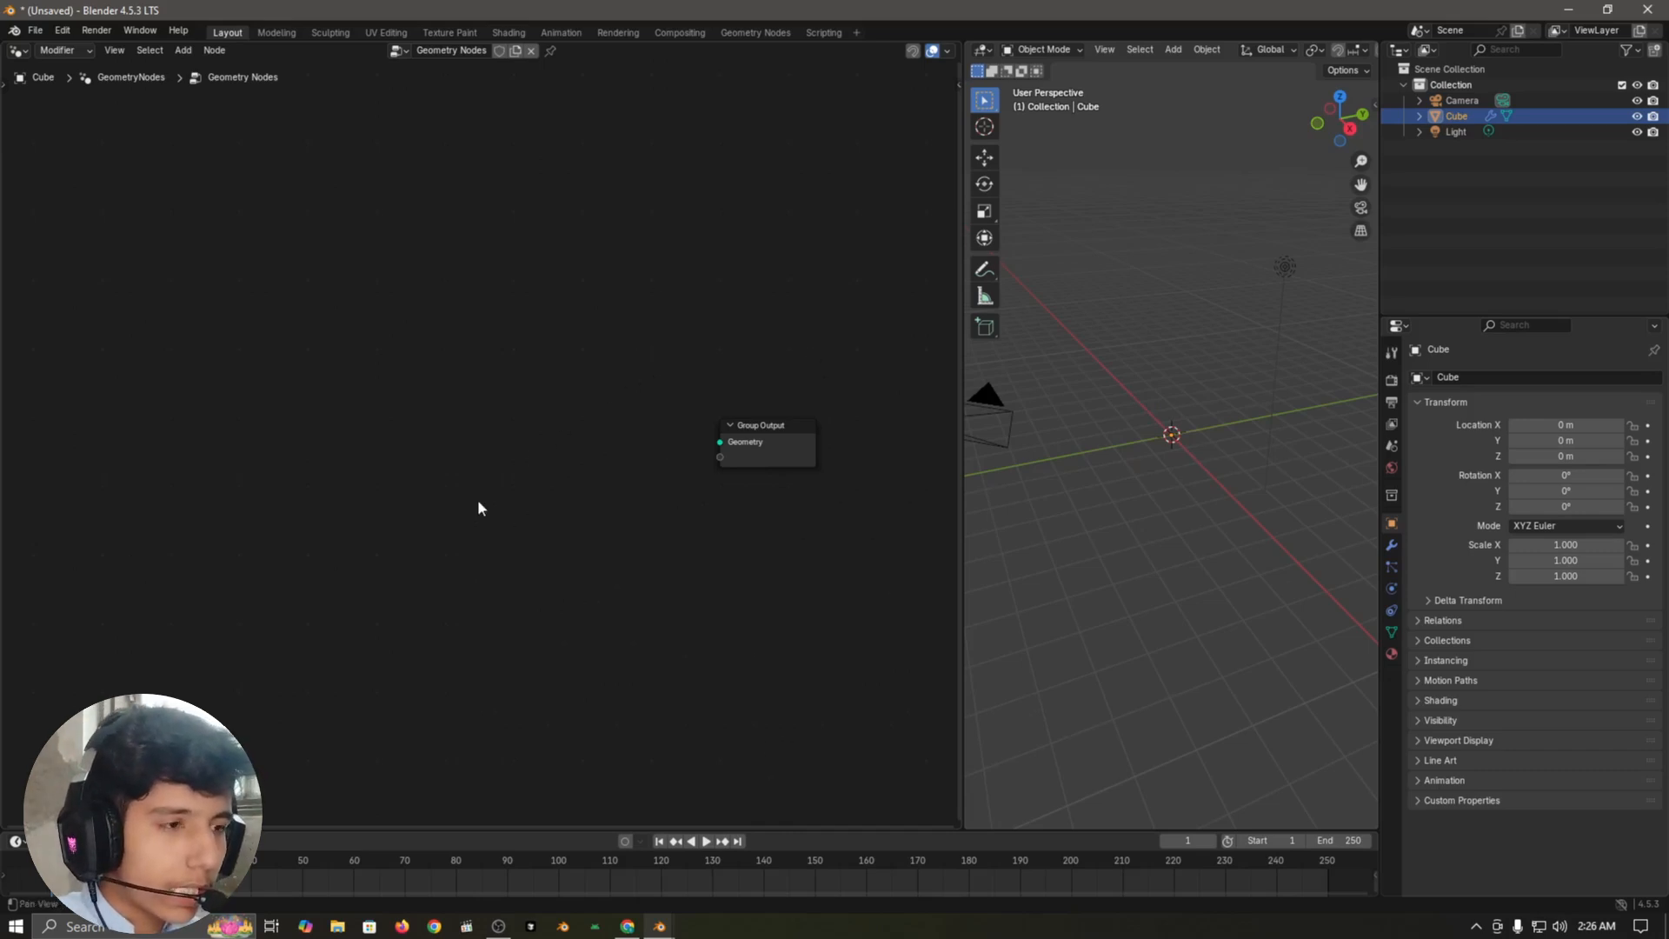
Step: Add a Value to String node to the geometry node tree, at some distance before the Group Output node
{"action": "middle_click_drag", "start_coordinate": [479, 509], "coordinate": [514, 465]}
{"action": "key", "text": "shift+a"}
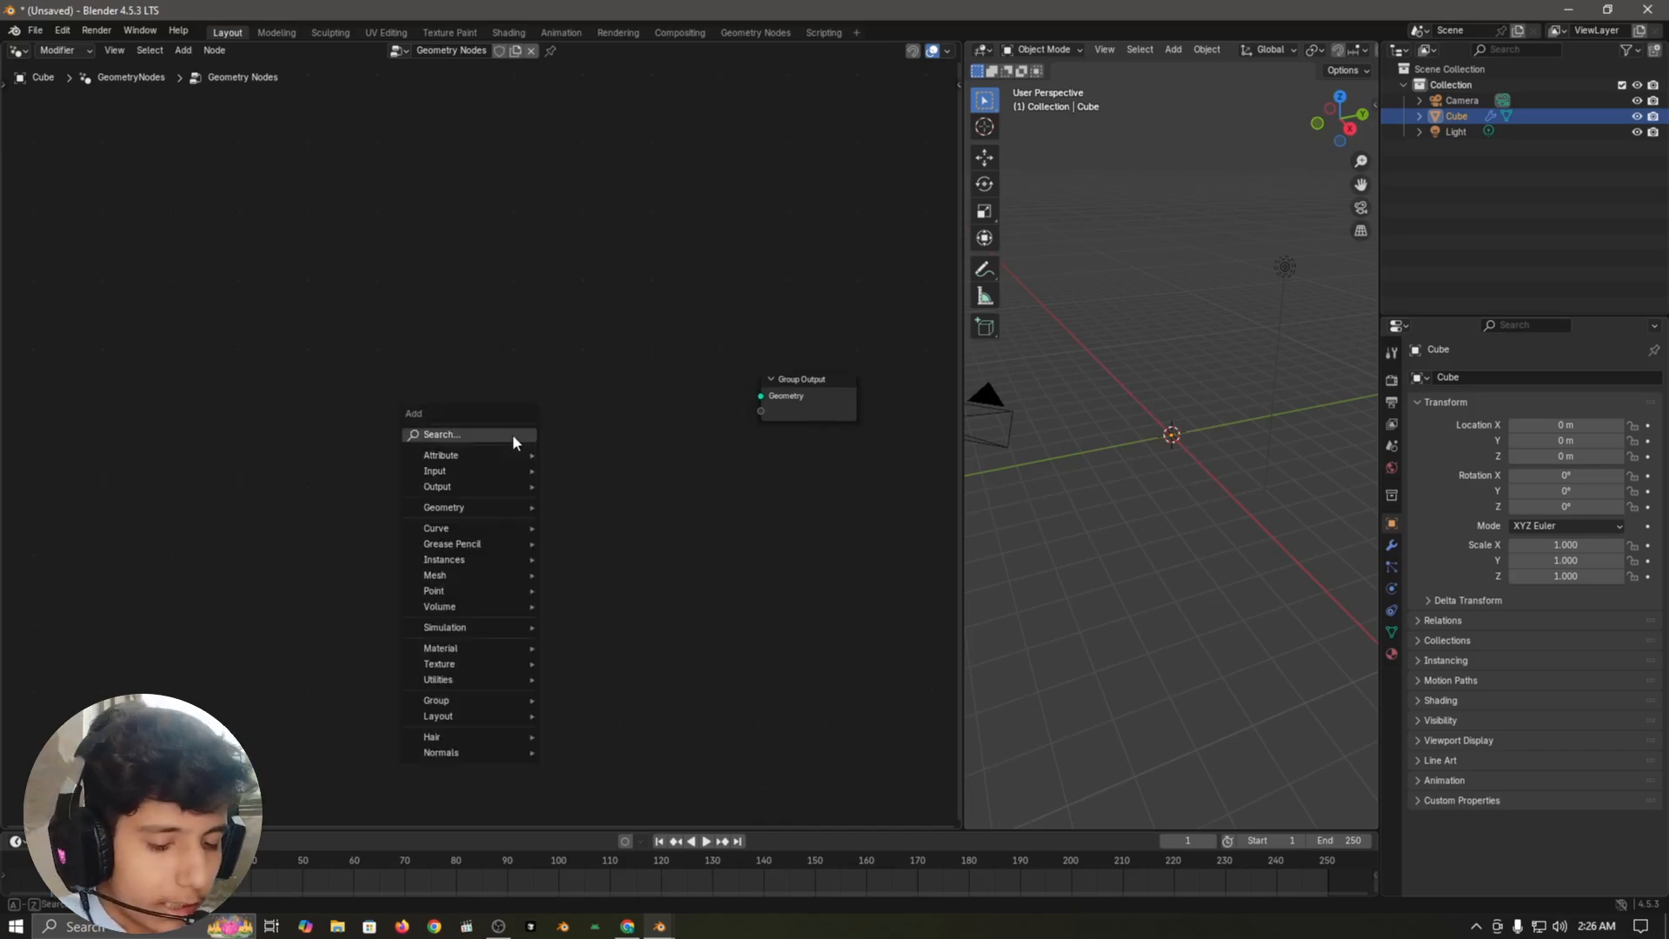
{"action": "type", "text": "value to"}
{"action": "key", "text": "Return"}
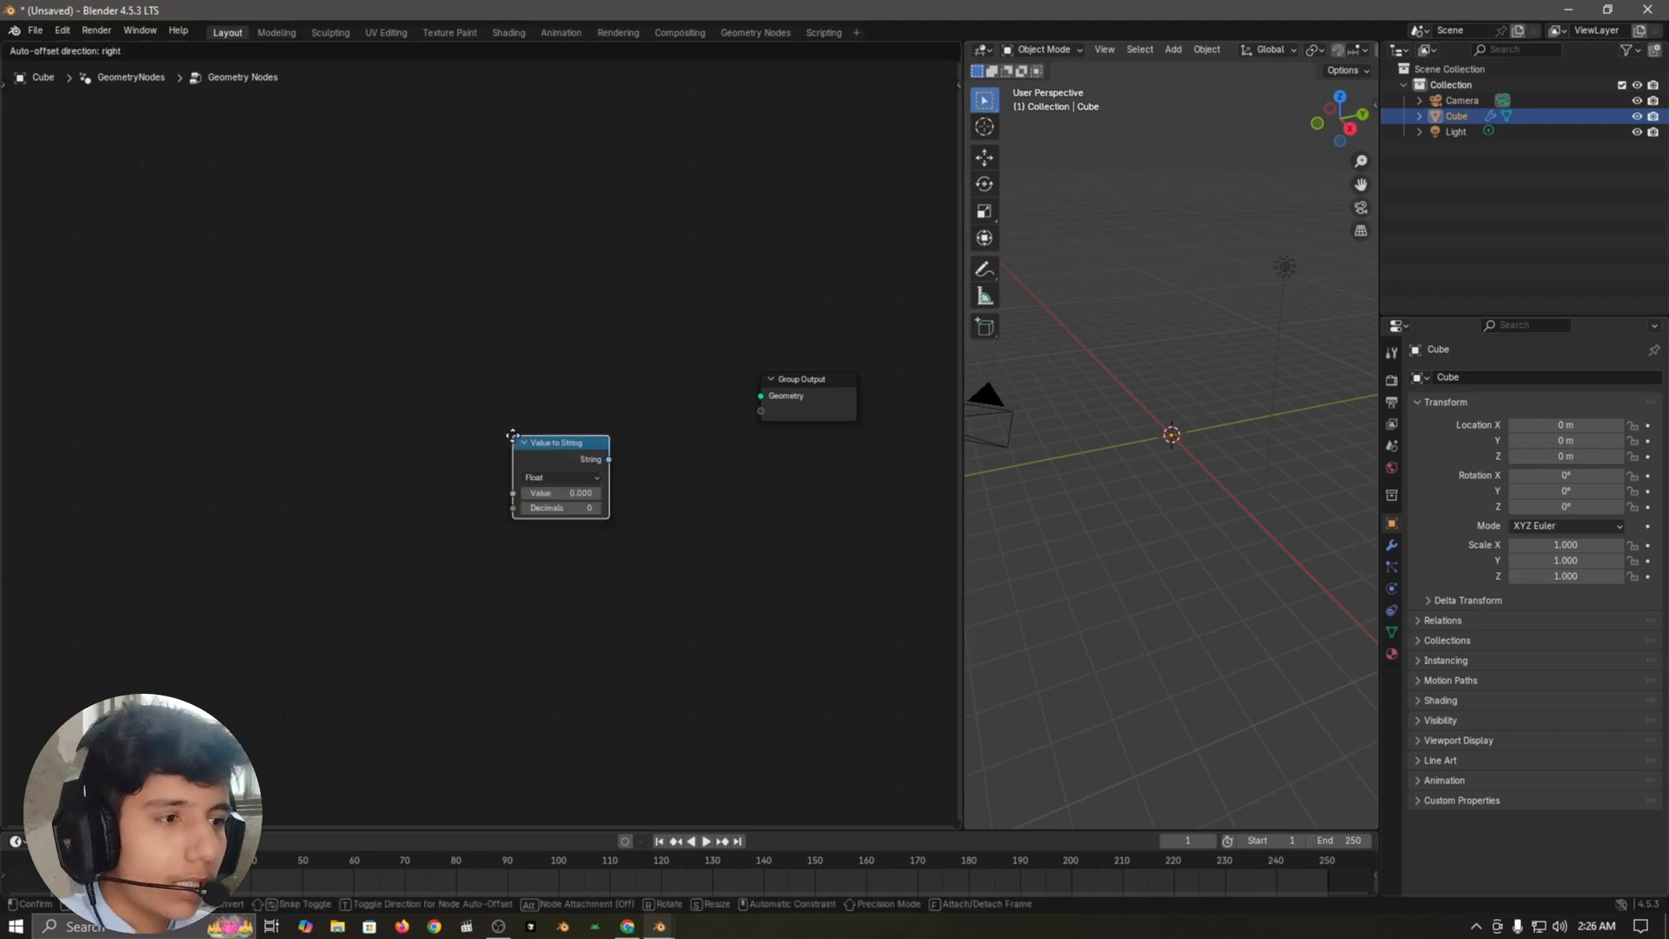
{"action": "left_click", "coordinate": [351, 523]}
Step: Add a String to Curves node beside the Value to String node
{"action": "key", "text": "shift+a"}
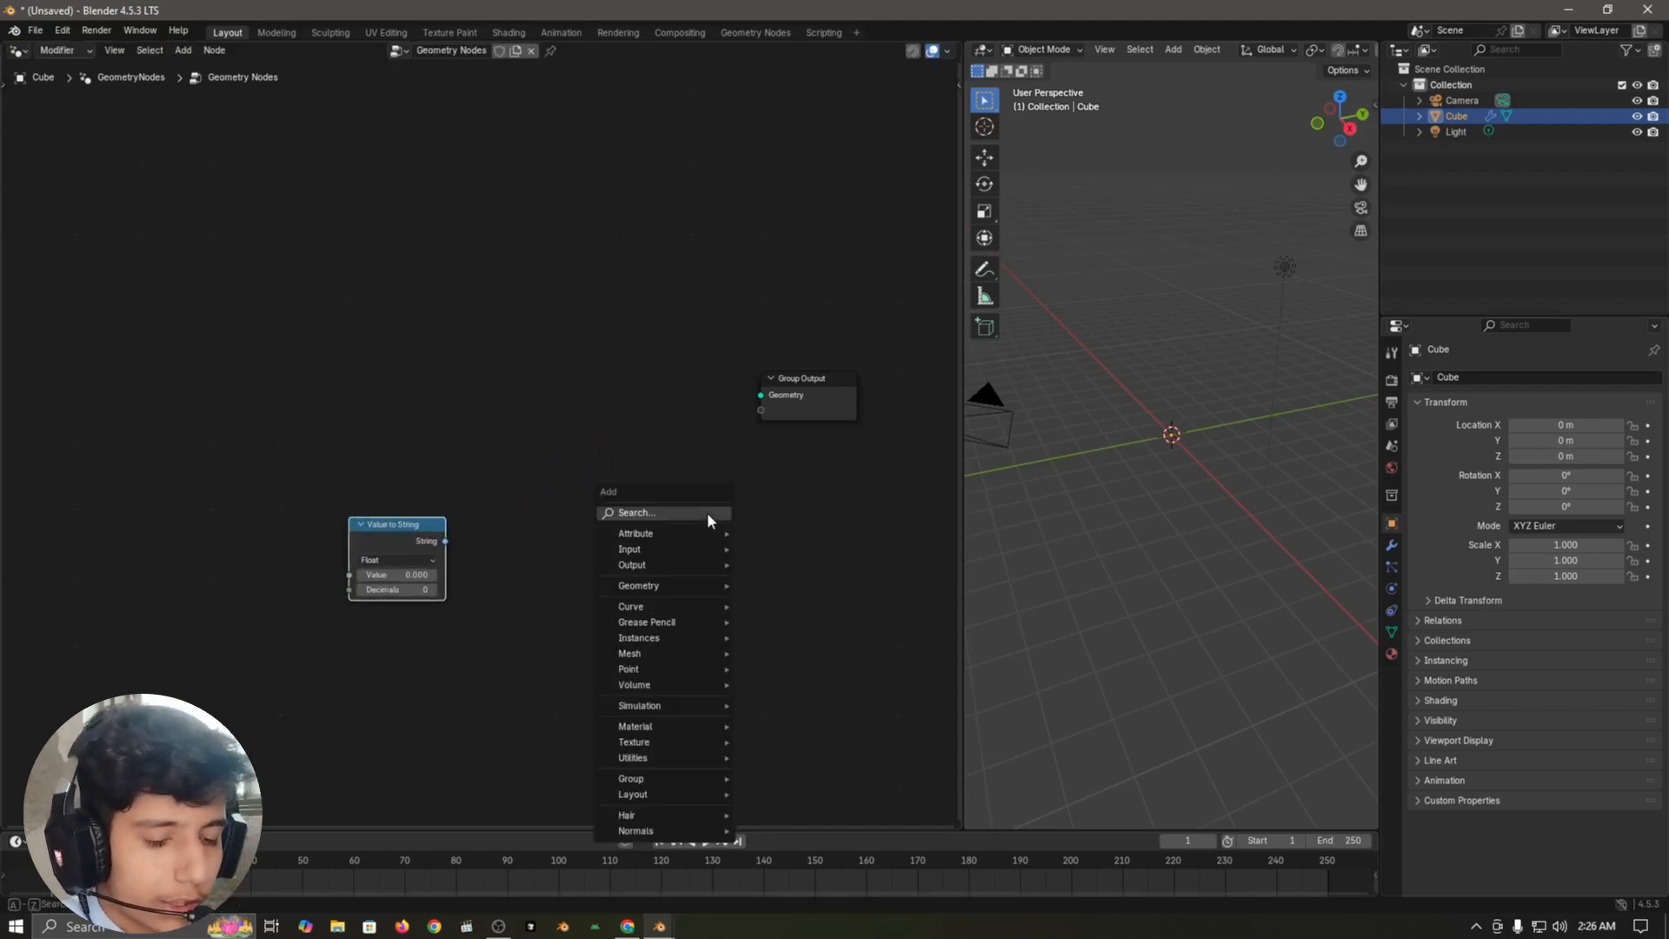
{"action": "type", "text": "string to"}
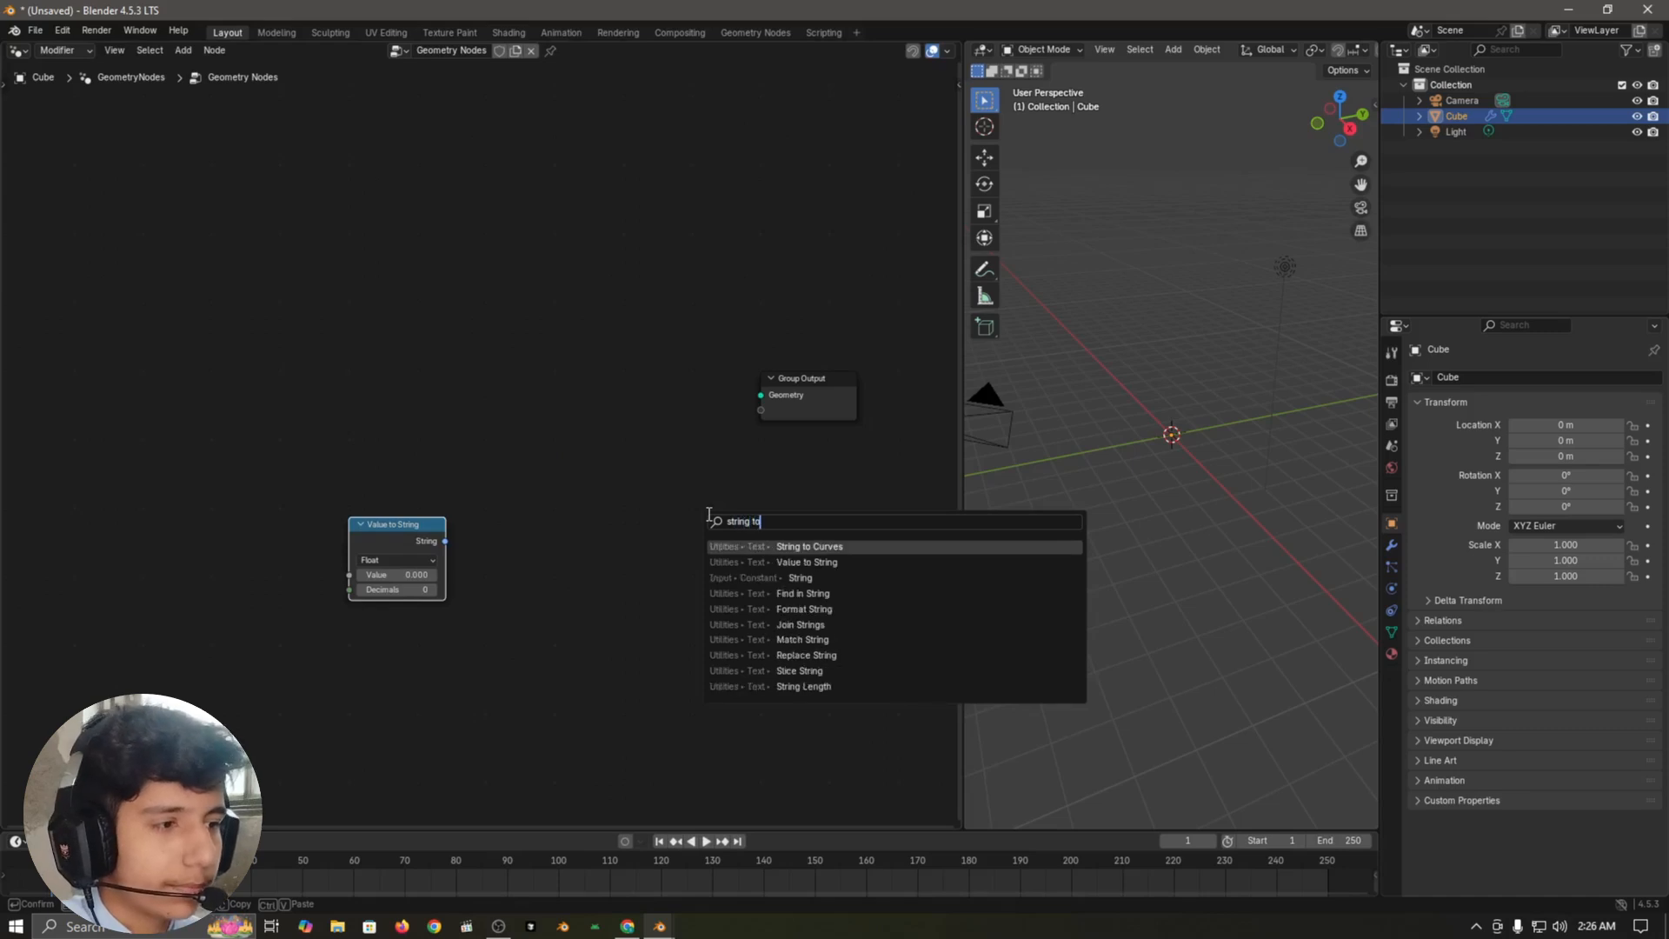
{"action": "key", "text": "Return"}
{"action": "left_click", "coordinate": [493, 512]}
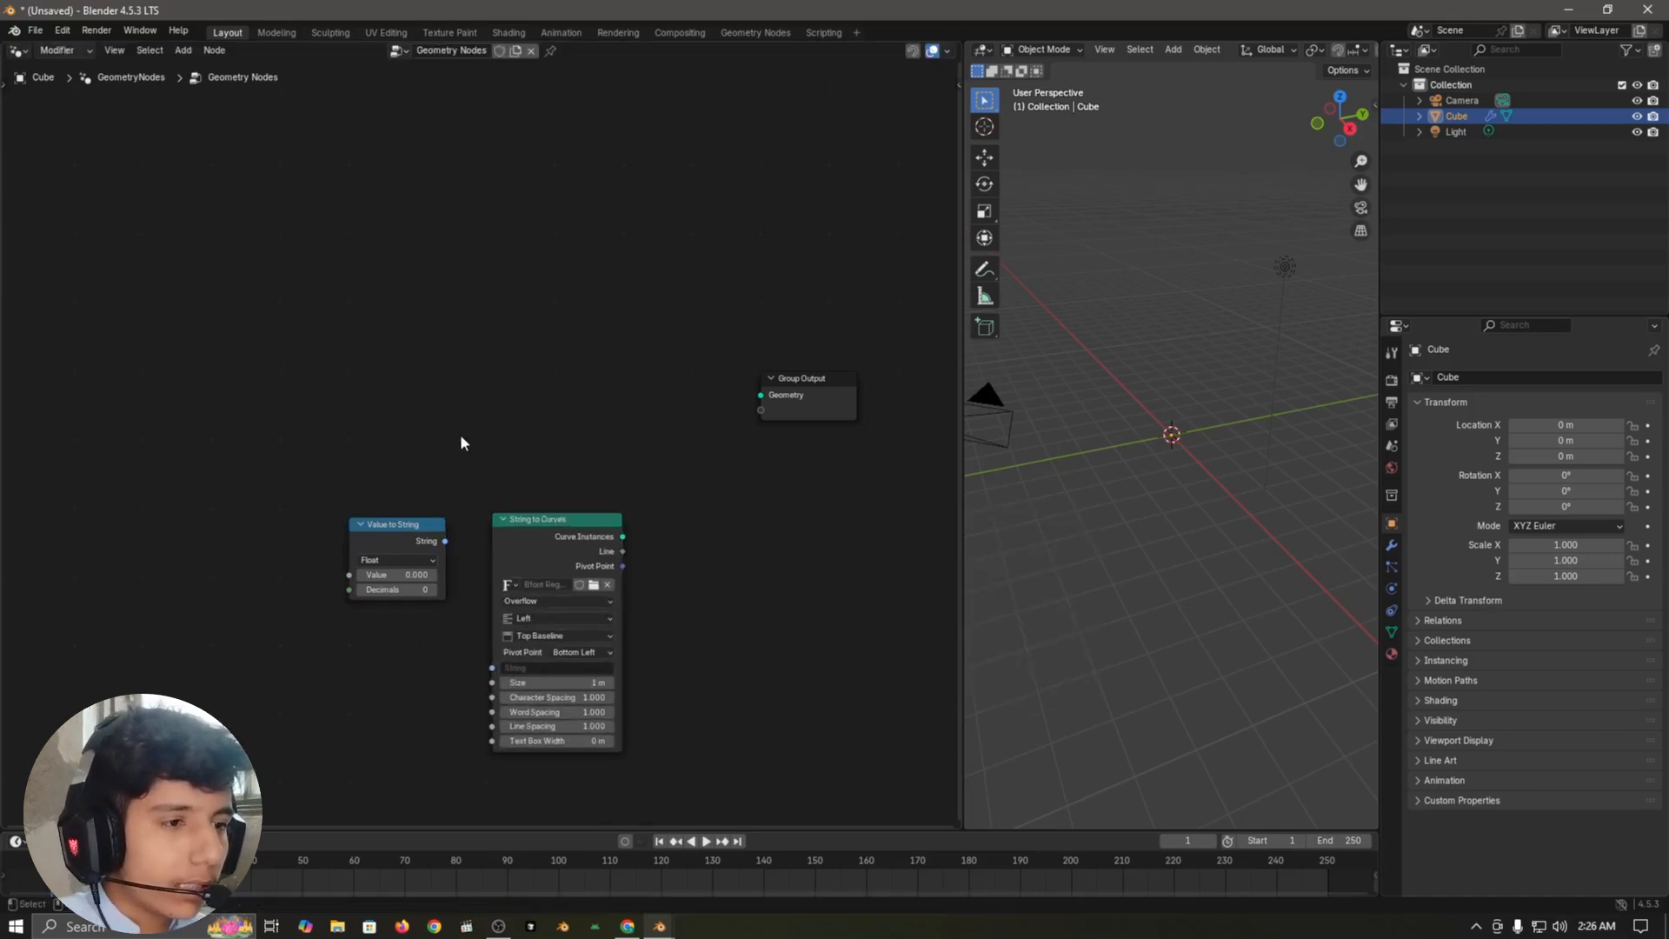
Step: Connect the String output of Value to String to the String input of String to Curves
{"action": "scroll", "coordinate": [462, 439], "scroll_direction": "up", "scroll_amount": 3}
{"action": "left_click_drag", "start_coordinate": [432, 484], "coordinate": [497, 655]}
{"action": "key", "text": "g"}
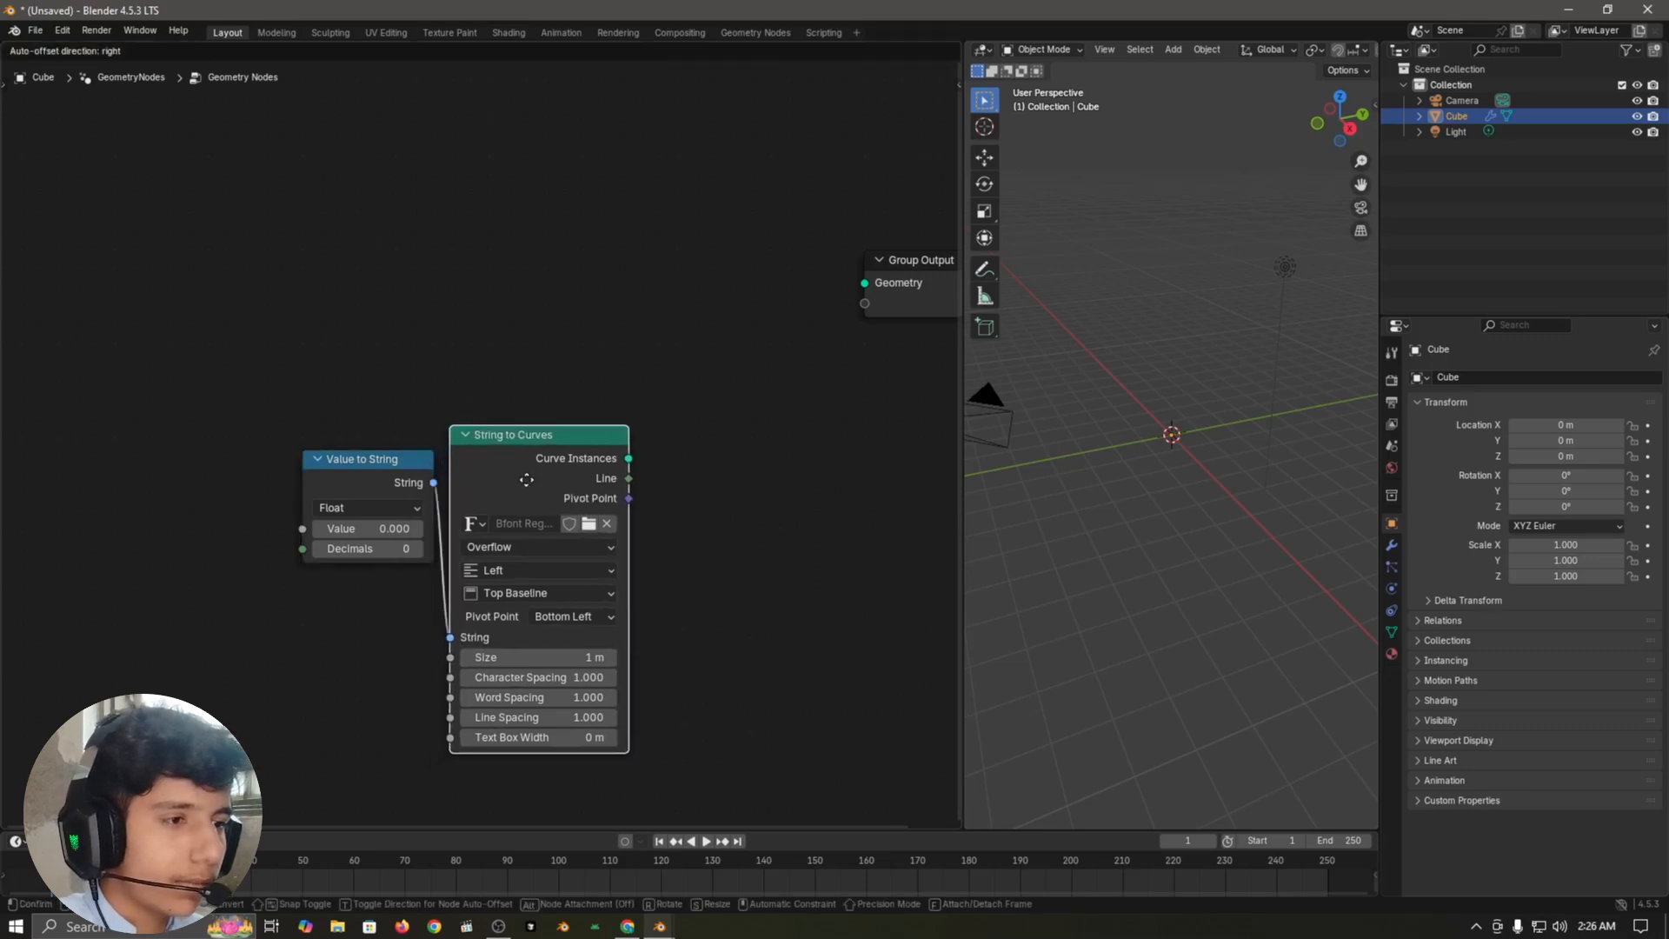
{"action": "right_click", "coordinate": [511, 462]}
{"action": "left_click", "coordinate": [437, 382]}
Step: Set the Size of the String to Curves node to 5 m
{"action": "scroll", "coordinate": [622, 696], "scroll_direction": "up", "scroll_amount": 2}
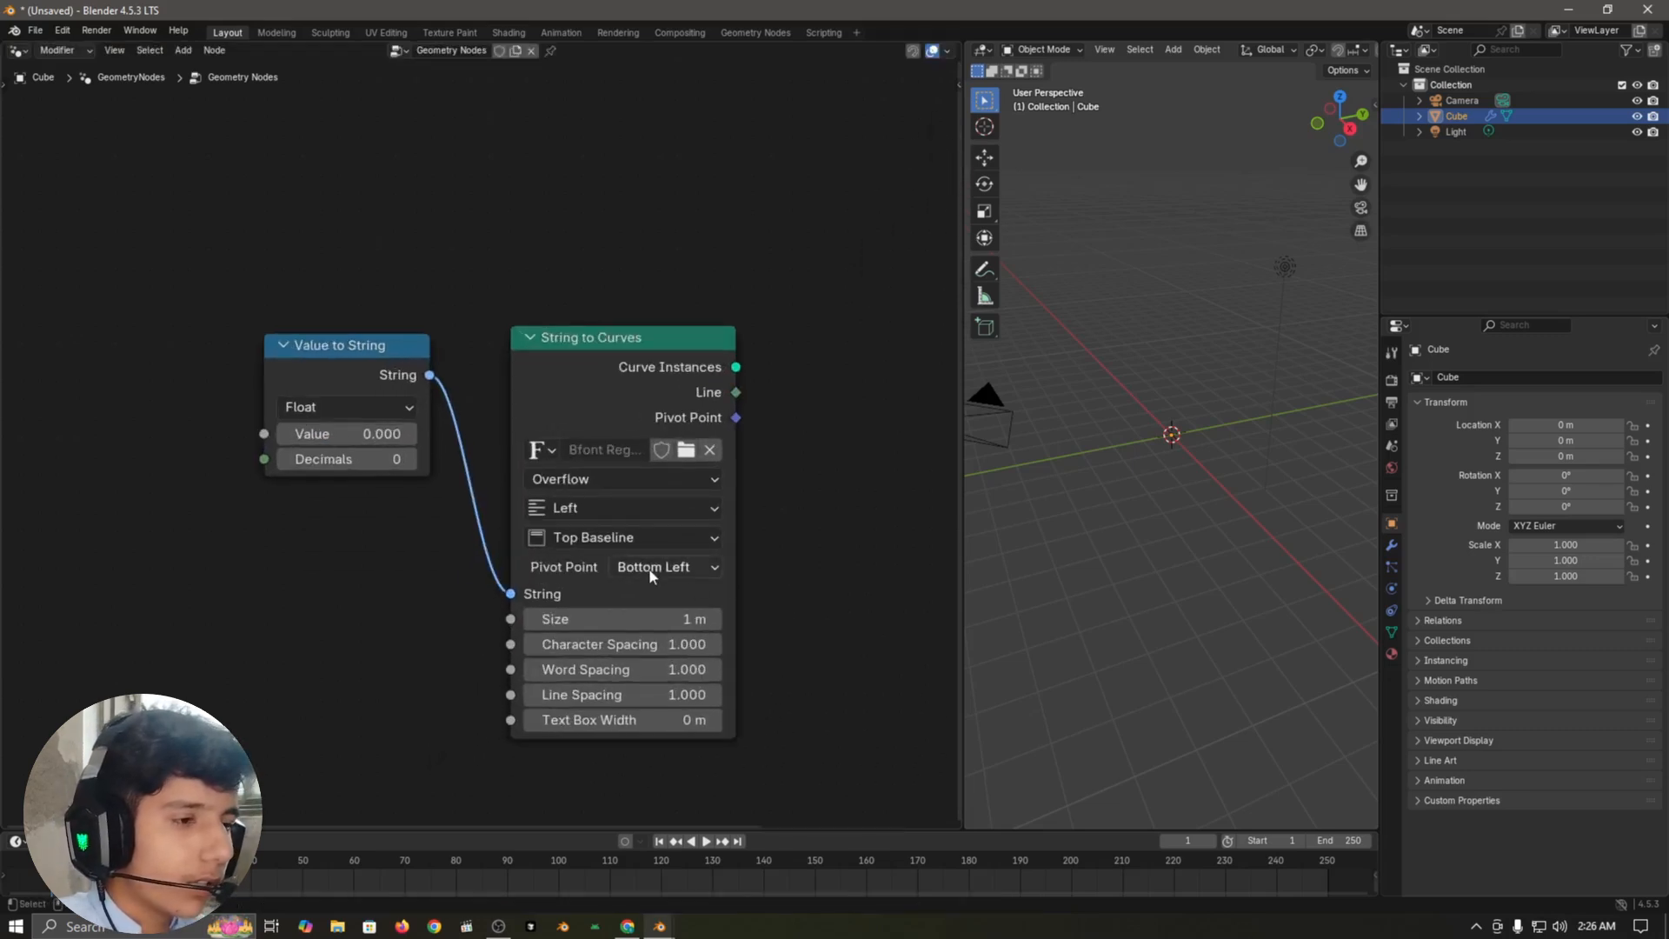
{"action": "left_click", "coordinate": [669, 611]}
{"action": "key", "text": "BackSpace"}
{"action": "key", "text": "BackSpace"}
{"action": "key", "text": "BackSpace"}
{"action": "type", "text": "5"}
{"action": "key", "text": "Return"}
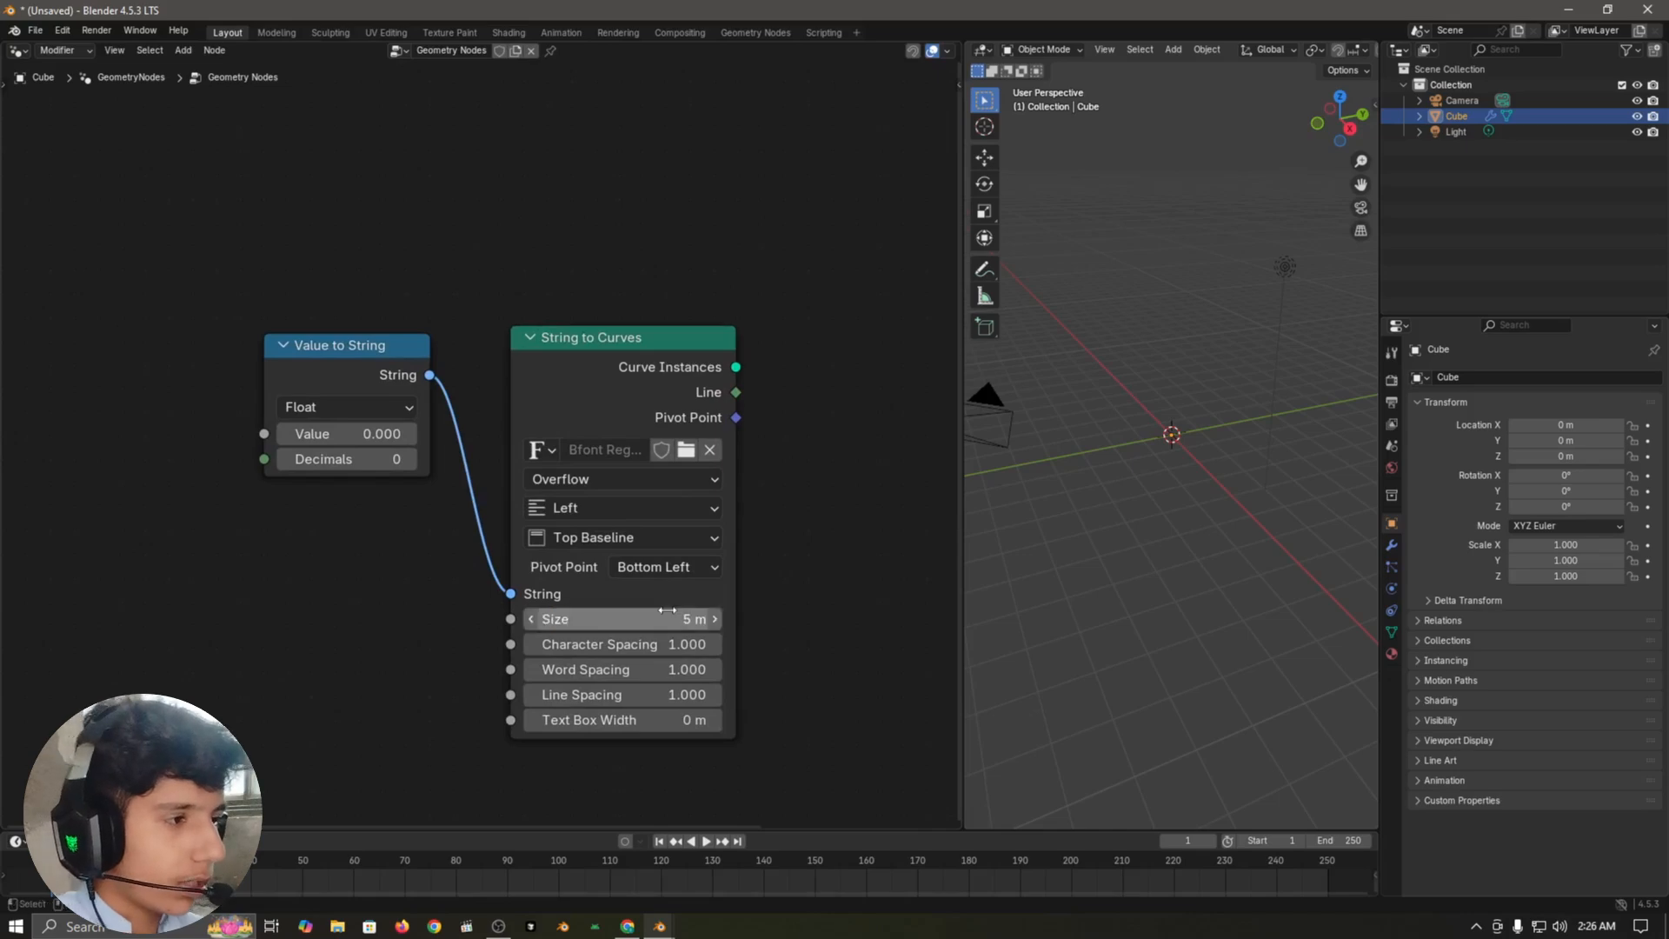
Step: Set the Size of the String to Curves node to 4 m
{"action": "left_click", "coordinate": [664, 608]}
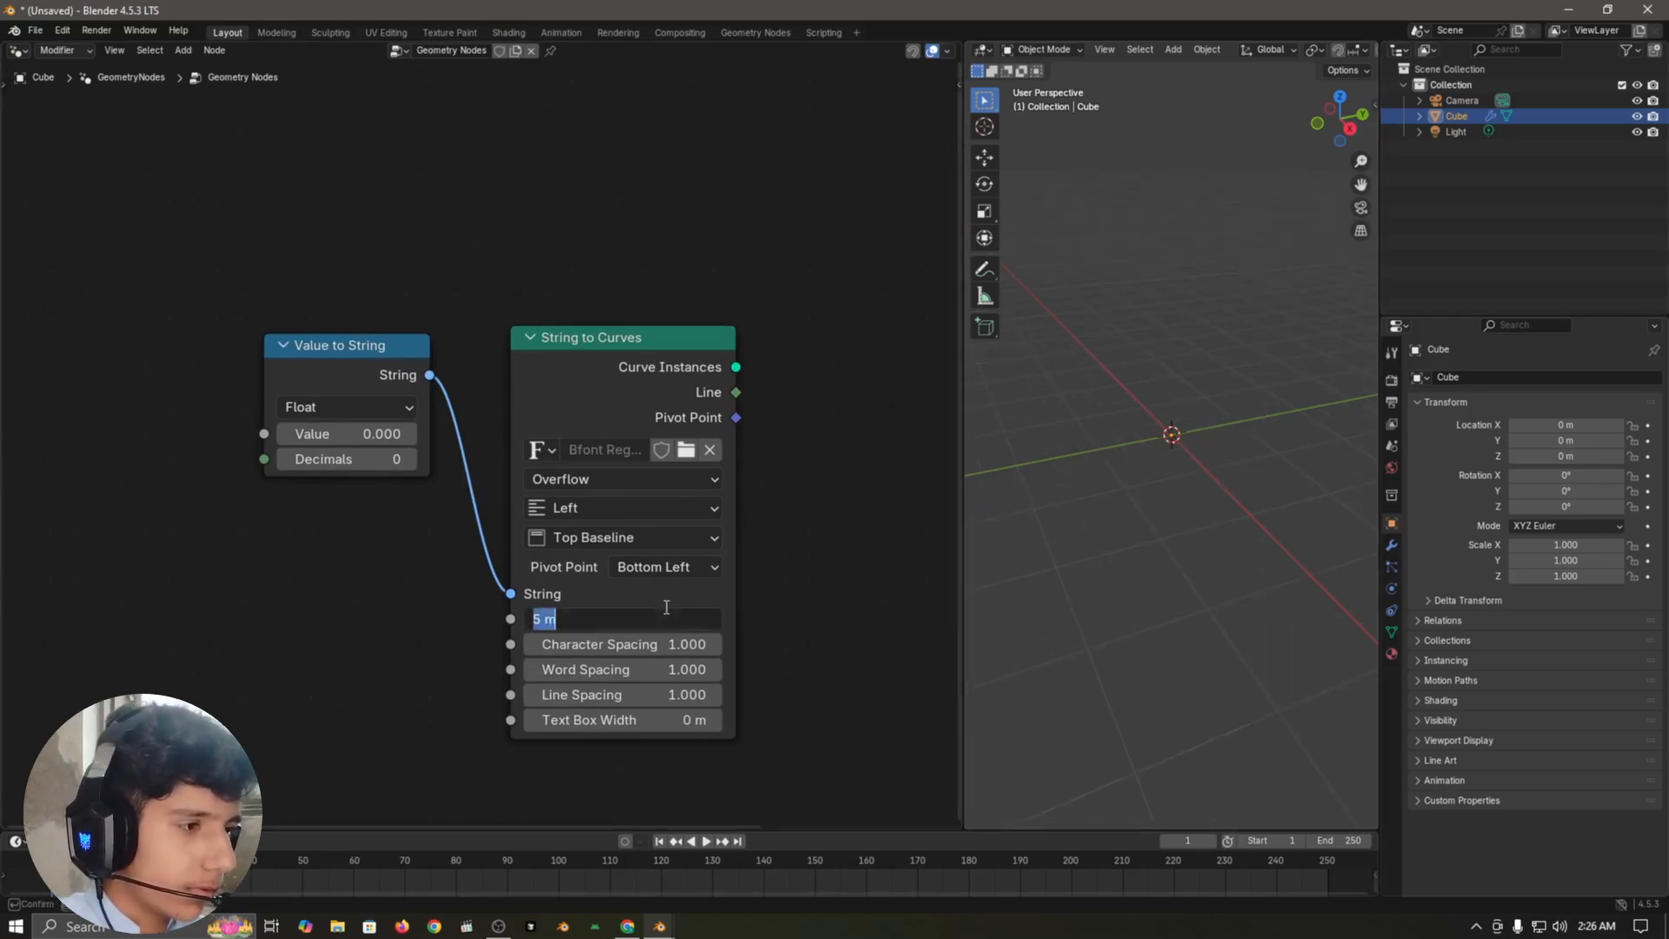
{"action": "type", "text": "4"}
{"action": "key", "text": "Return"}
Step: Connect the Curve Instances output of String to Curves to the Geometry input of Group Output
{"action": "scroll", "coordinate": [848, 285], "scroll_direction": "down", "scroll_amount": 2}
{"action": "middle_click_drag", "start_coordinate": [847, 285], "coordinate": [665, 506]}
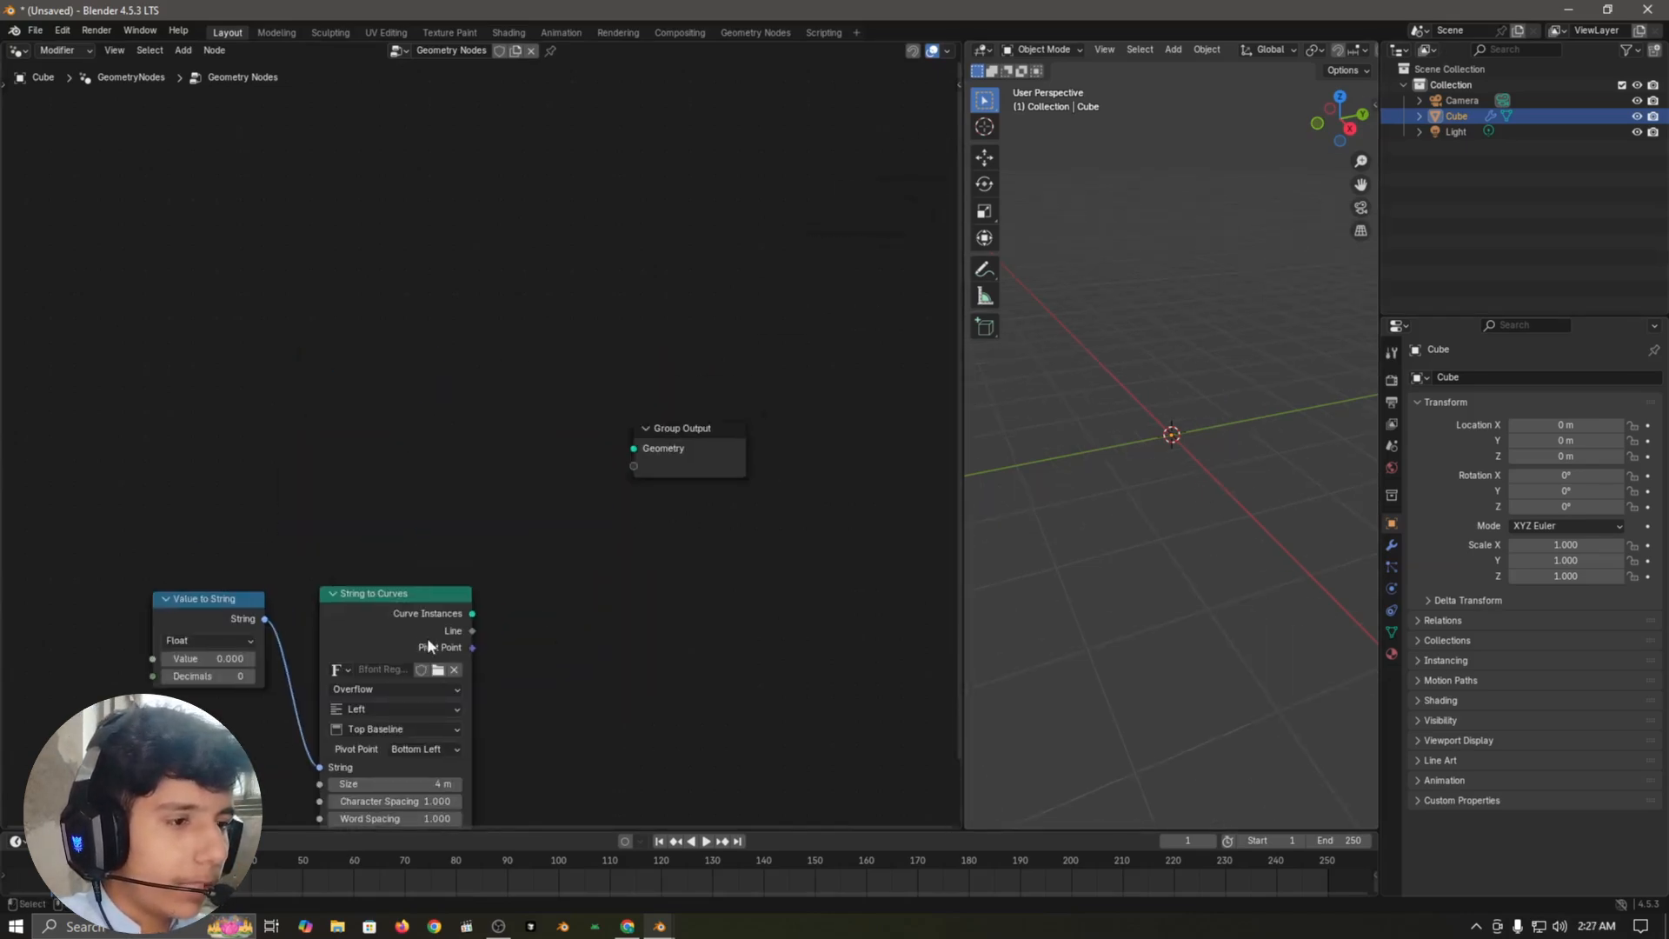
{"action": "left_click_drag", "start_coordinate": [472, 612], "coordinate": [634, 449]}
{"action": "left_click", "coordinate": [626, 569]}
{"action": "middle_click_drag", "start_coordinate": [623, 614], "coordinate": [640, 560]}
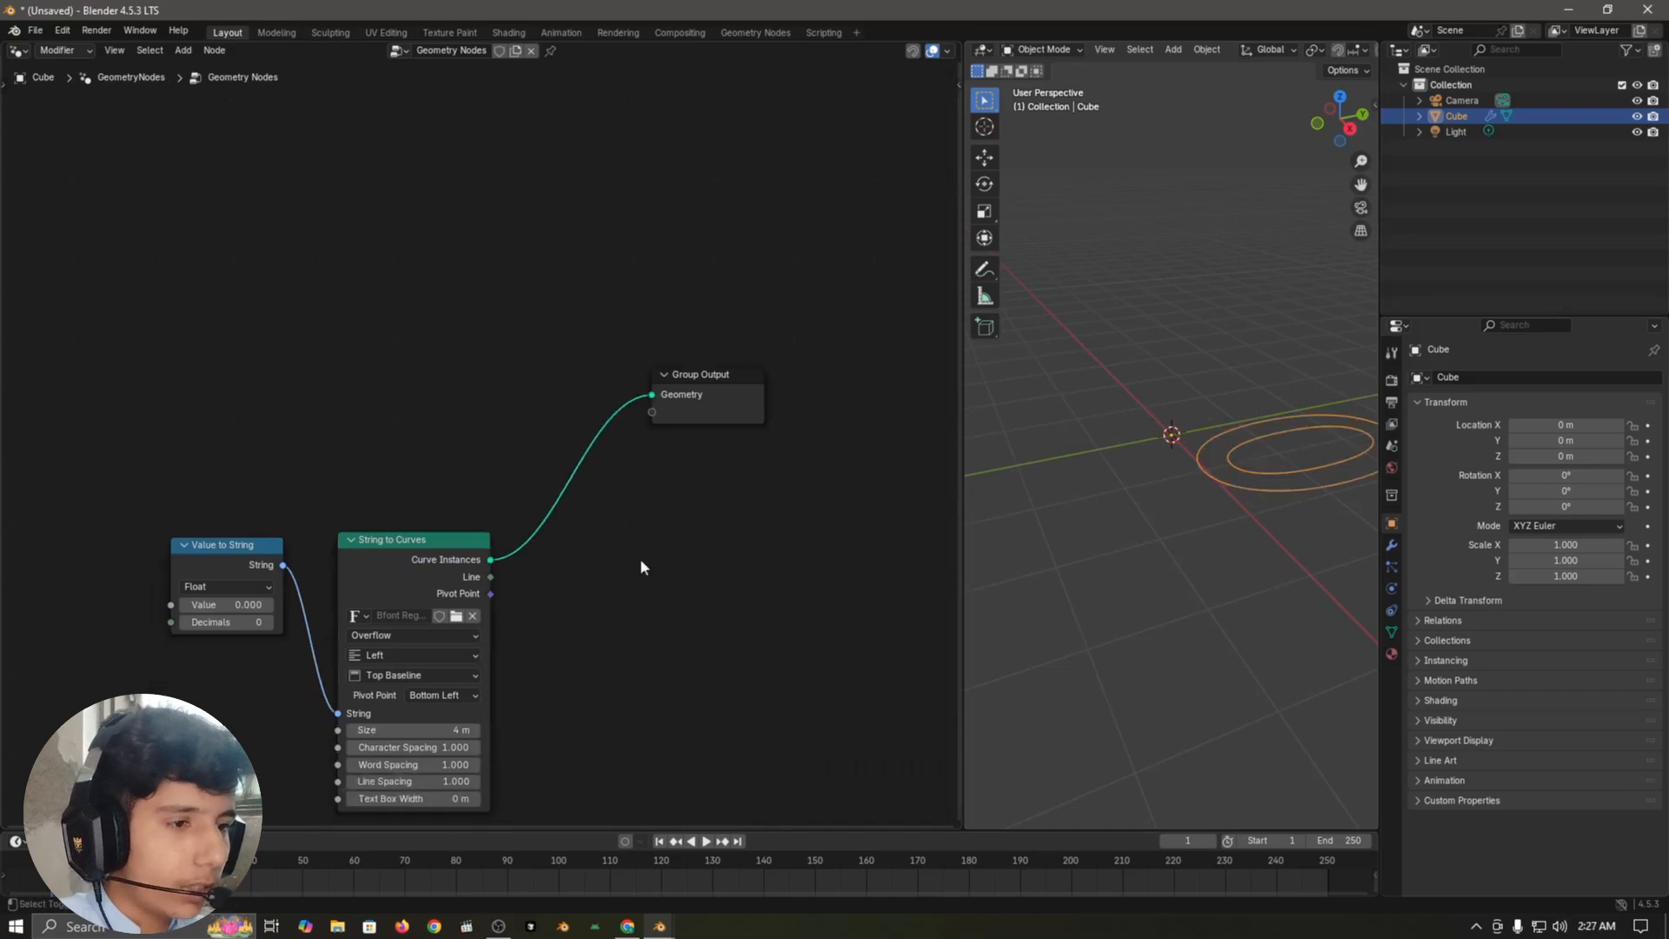
Step: Insert a Transform Geometry node on the link between String to Curves and Group Output
{"action": "key", "text": "shift+a"}
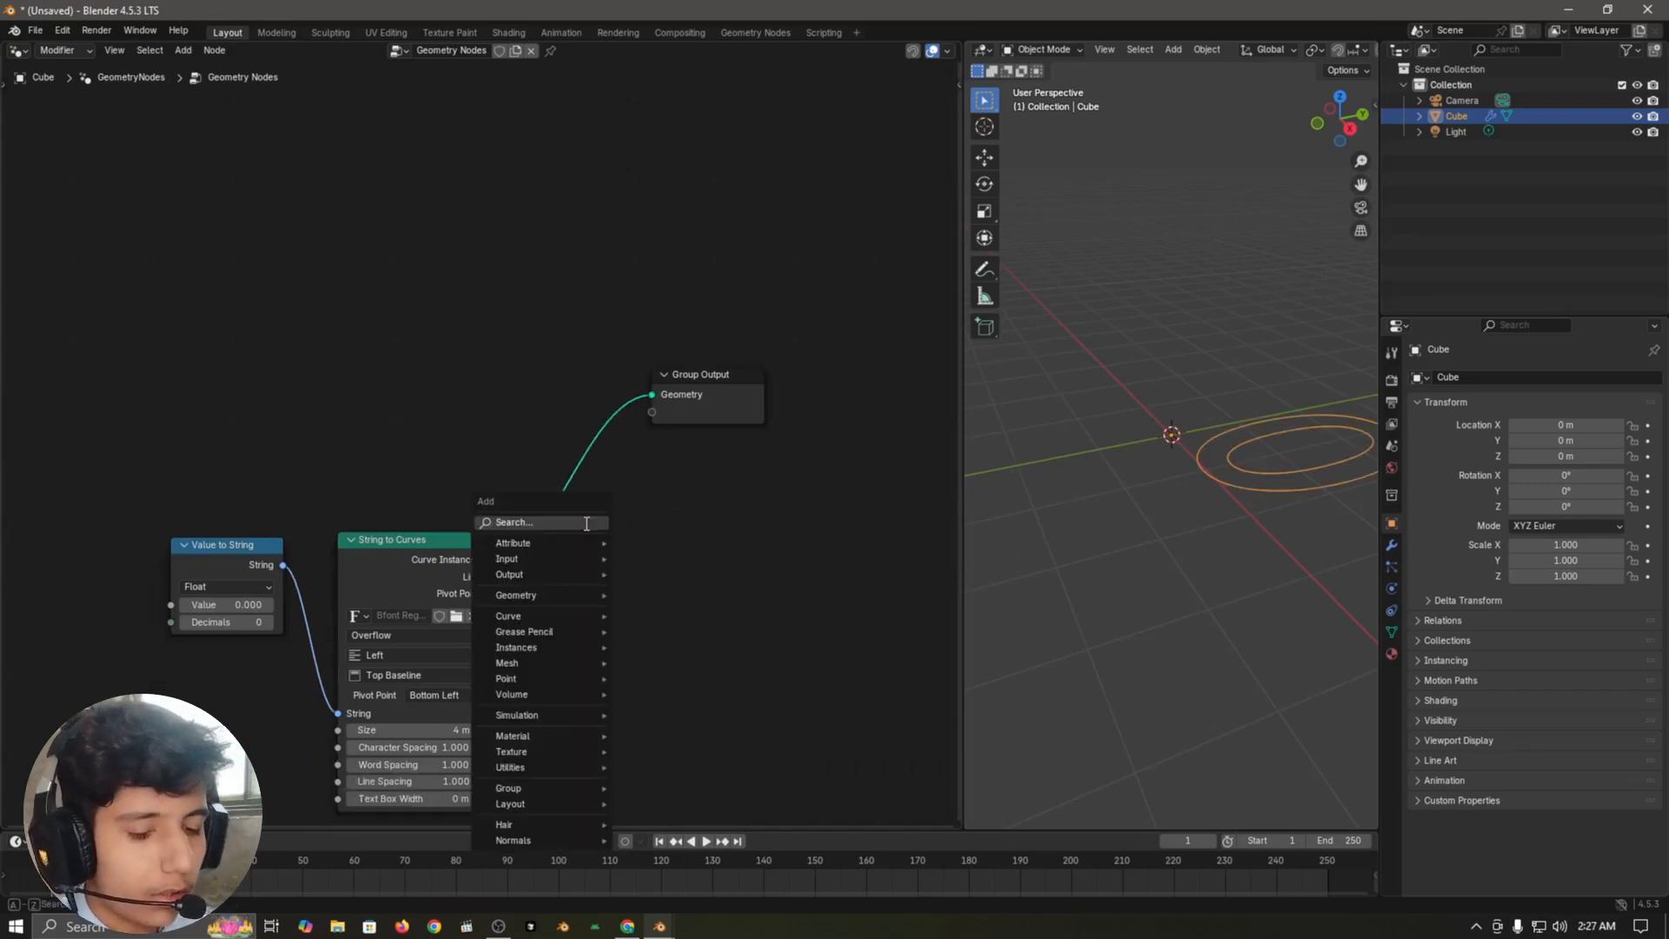
{"action": "type", "text": "tran"}
{"action": "key", "text": "Return"}
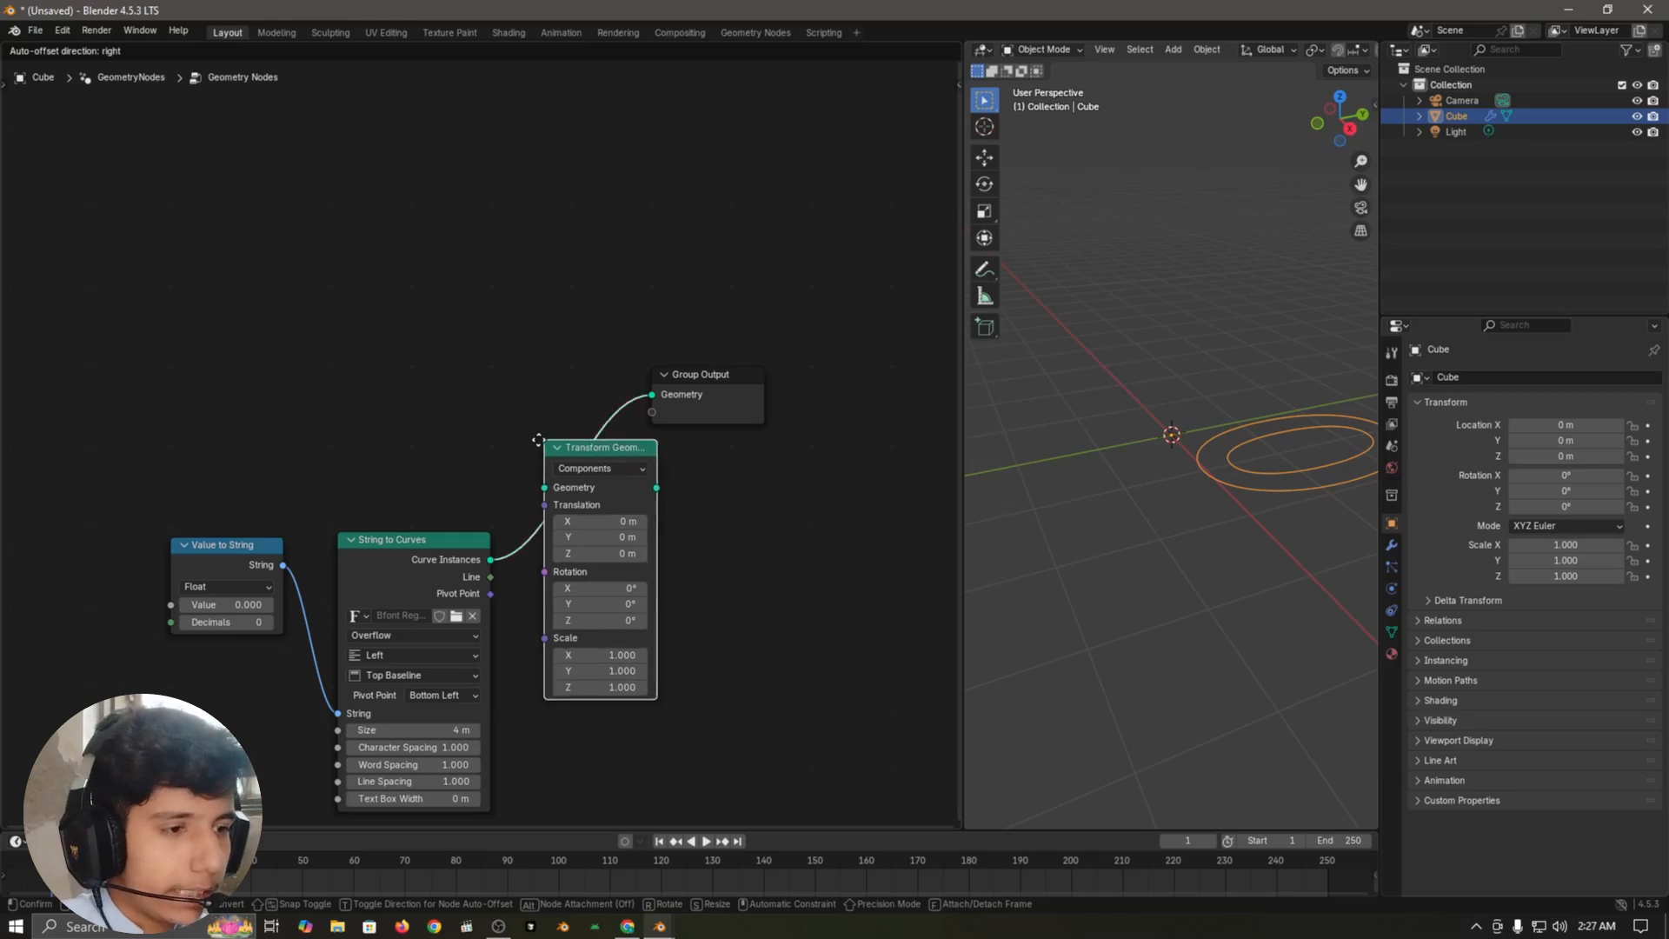
{"action": "left_click", "coordinate": [570, 450]}
Step: Set the X rotation of the Transform Geometry node to 90° so the digits stand upright
{"action": "left_click", "coordinate": [592, 590]}
{"action": "type", "text": "90"}
{"action": "key", "text": "Return"}
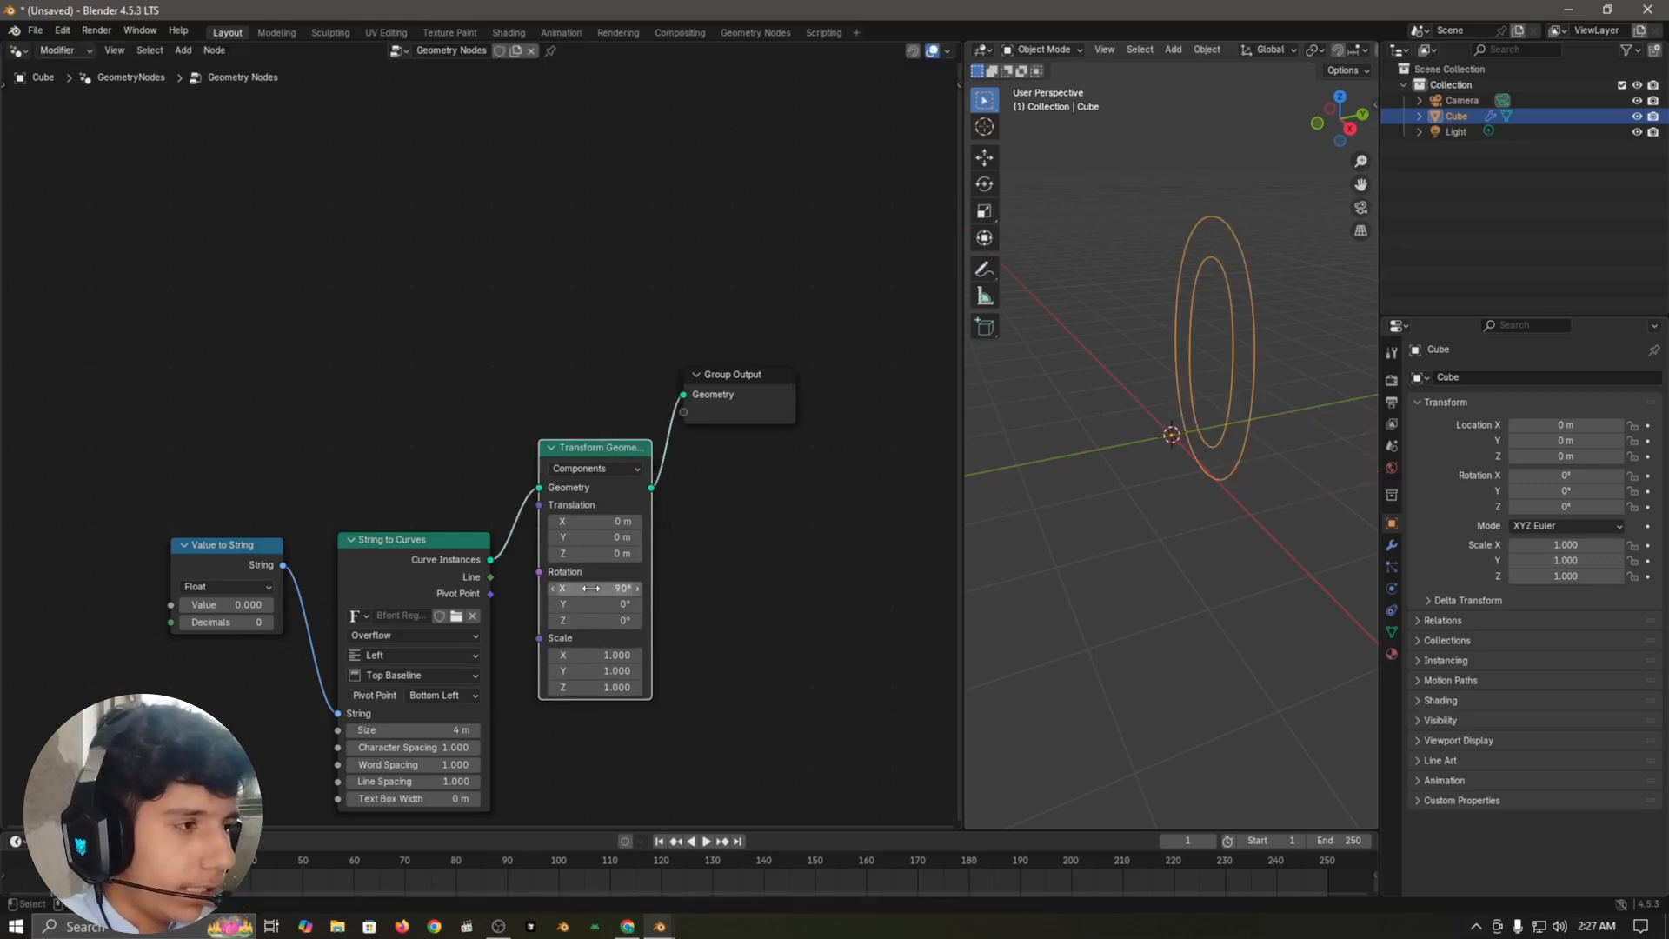
{"action": "middle_click_drag", "start_coordinate": [1145, 532], "coordinate": [1210, 539]}
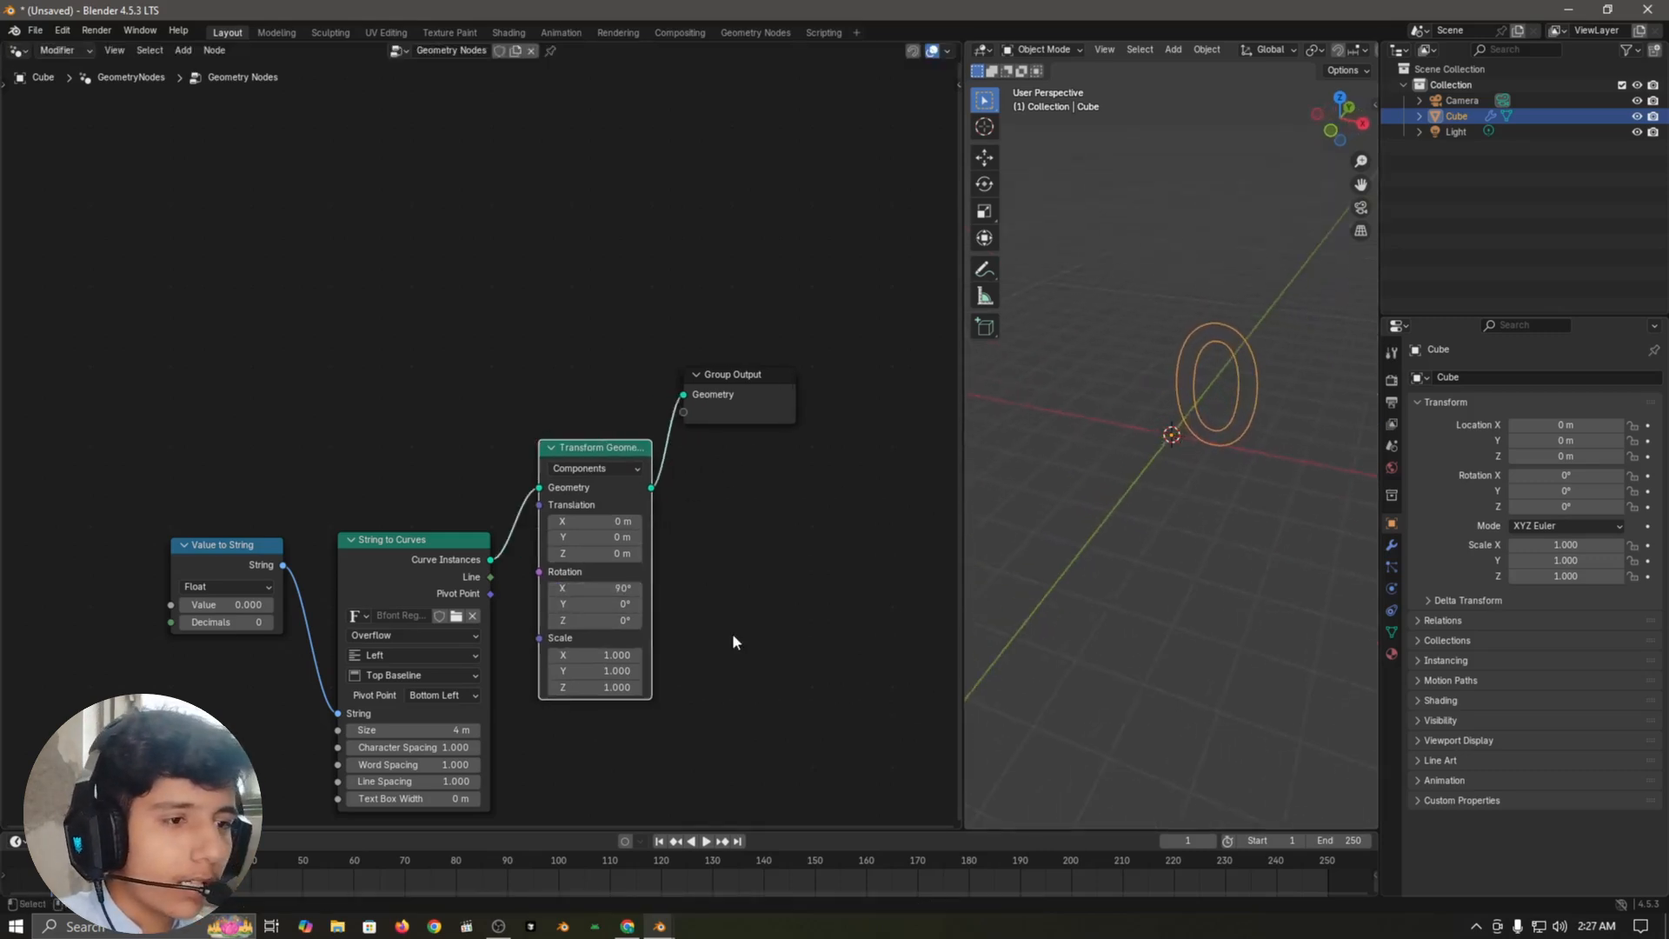
Step: Add a Scene Time node and connect its Seconds output to the Value input of Value to String
{"action": "scroll", "coordinate": [732, 635], "scroll_direction": "down", "scroll_amount": 5}
{"action": "middle_click_drag", "start_coordinate": [75, 678], "coordinate": [306, 650]}
{"action": "scroll", "coordinate": [535, 598], "scroll_direction": "up", "scroll_amount": 3}
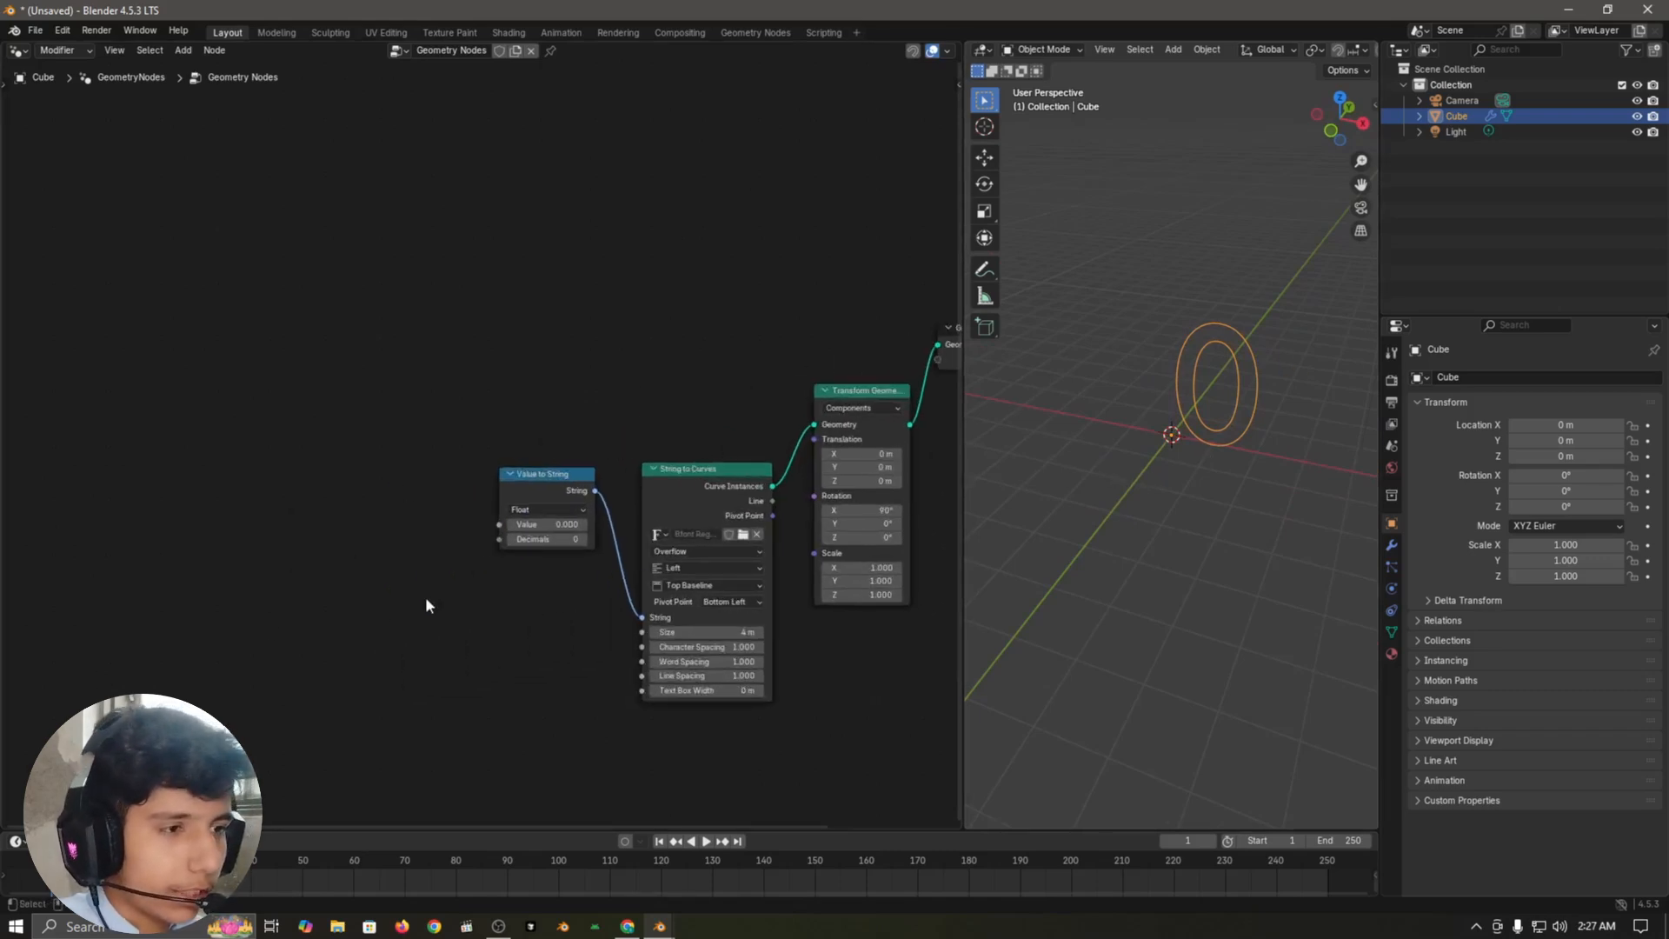
{"action": "scroll", "coordinate": [374, 556], "scroll_direction": "left", "scroll_amount": 2}
{"action": "key", "text": "shift+a"}
{"action": "type", "text": "sce"}
{"action": "key", "text": "Return"}
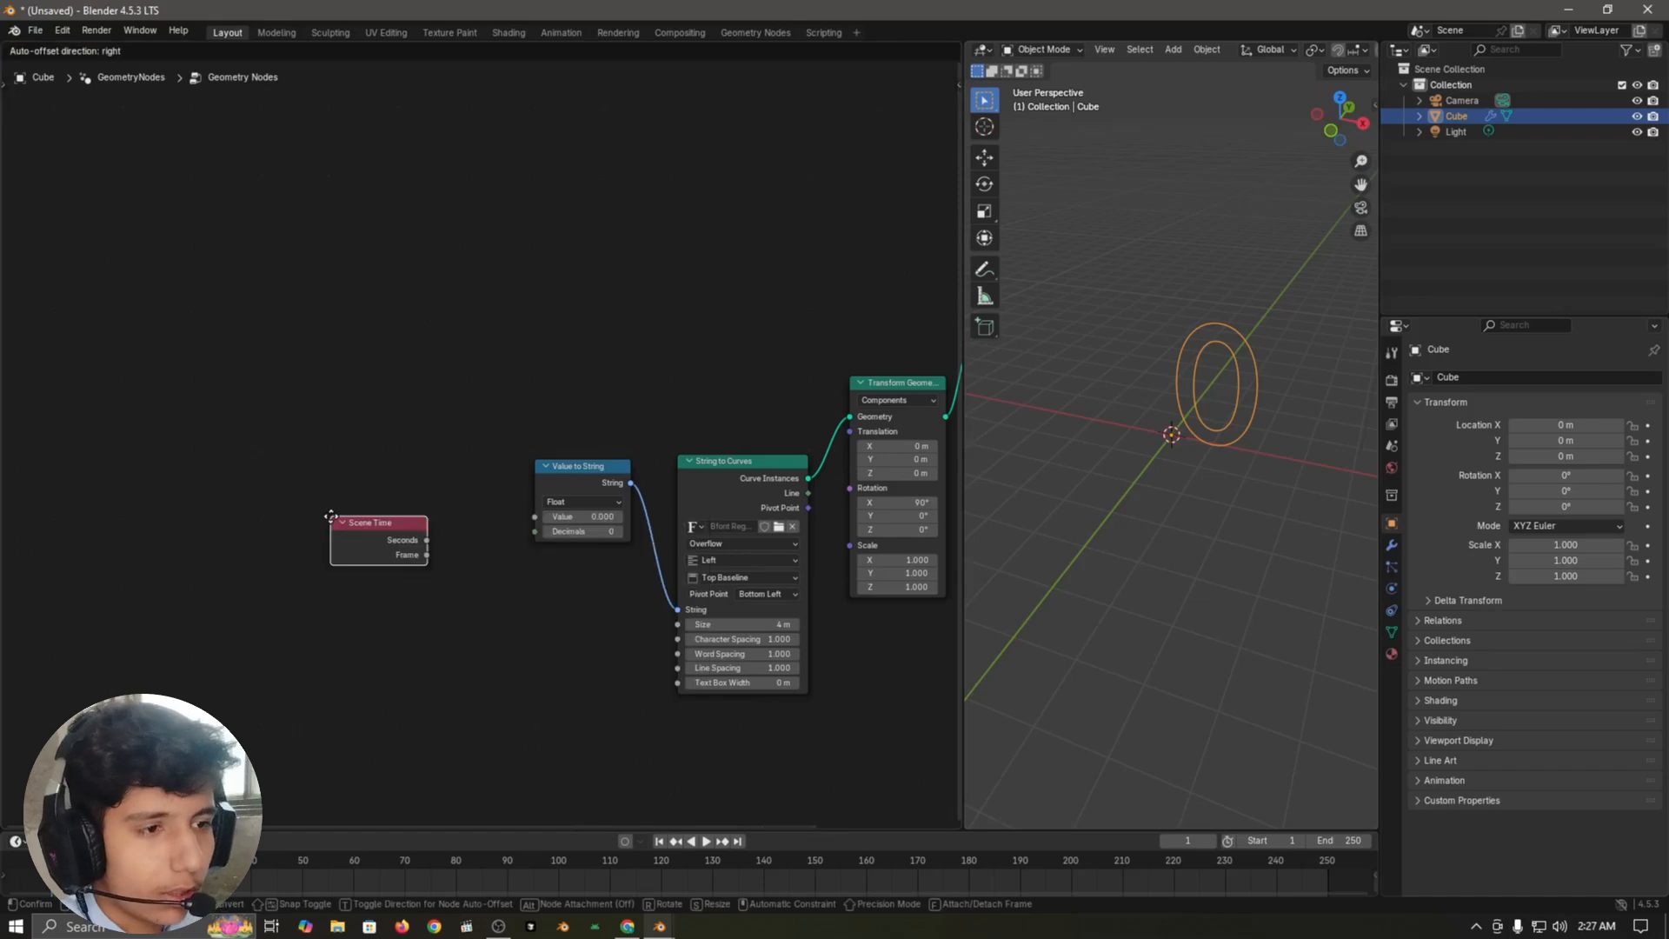
{"action": "left_click", "coordinate": [392, 639]}
{"action": "left_click_drag", "start_coordinate": [385, 633], "coordinate": [535, 518]}
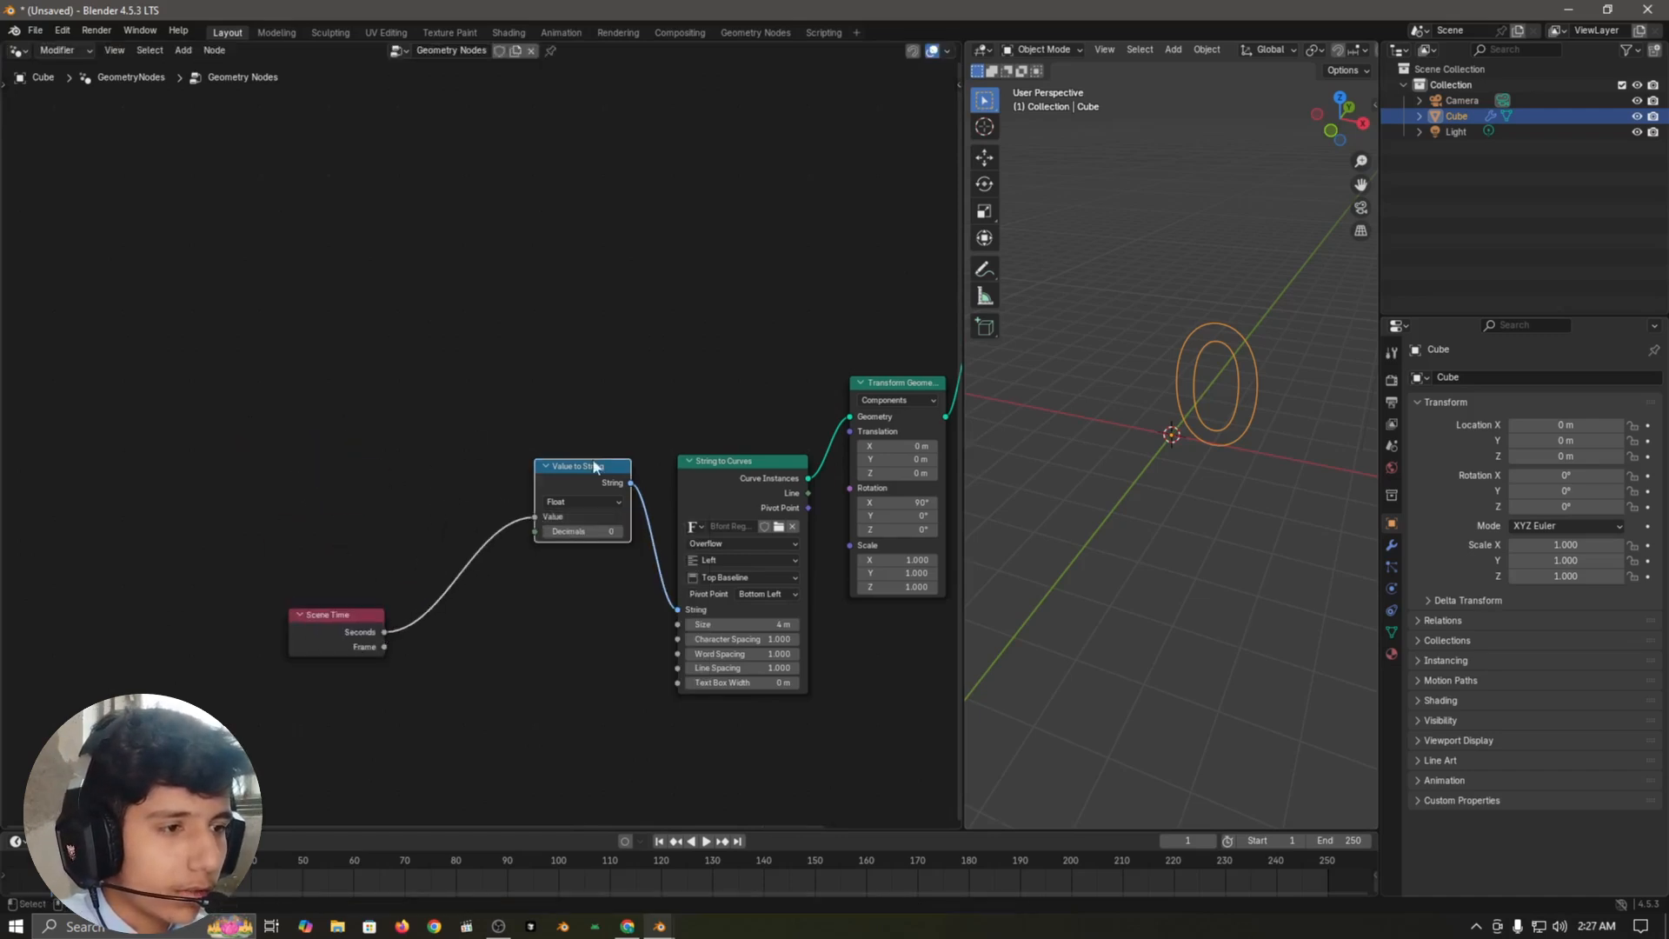
Step: Play and scrub the animation to check the counting number, and return to the first frame
{"action": "key", "text": "space"}
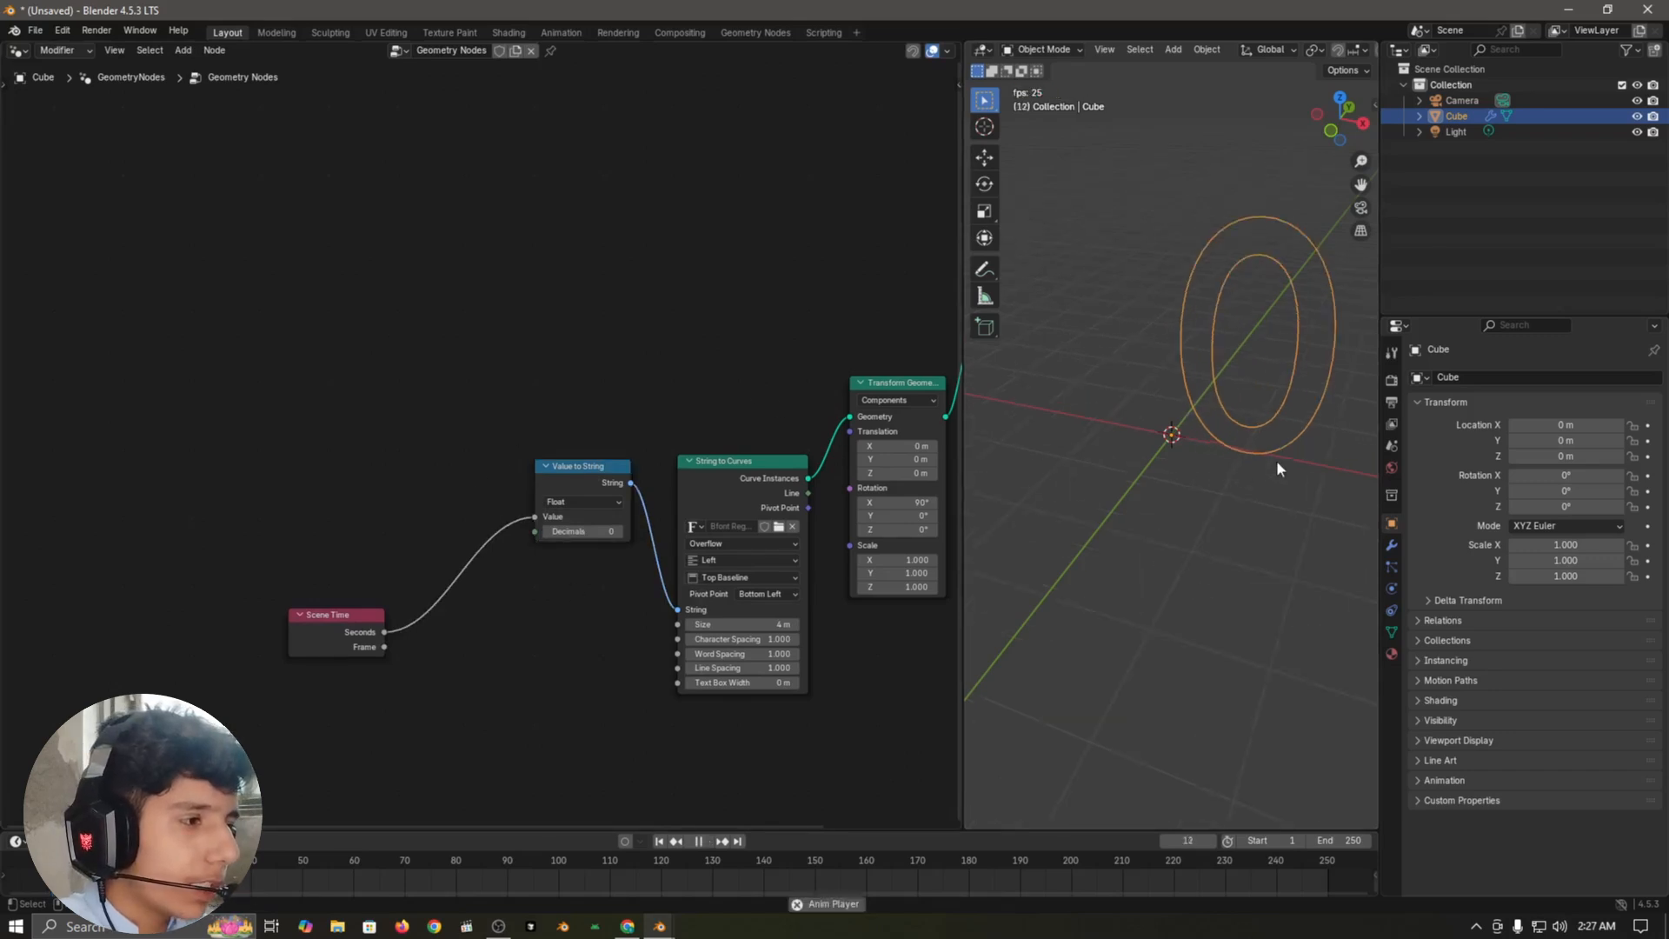
{"action": "middle_click_drag", "start_coordinate": [1276, 460], "coordinate": [1229, 471]}
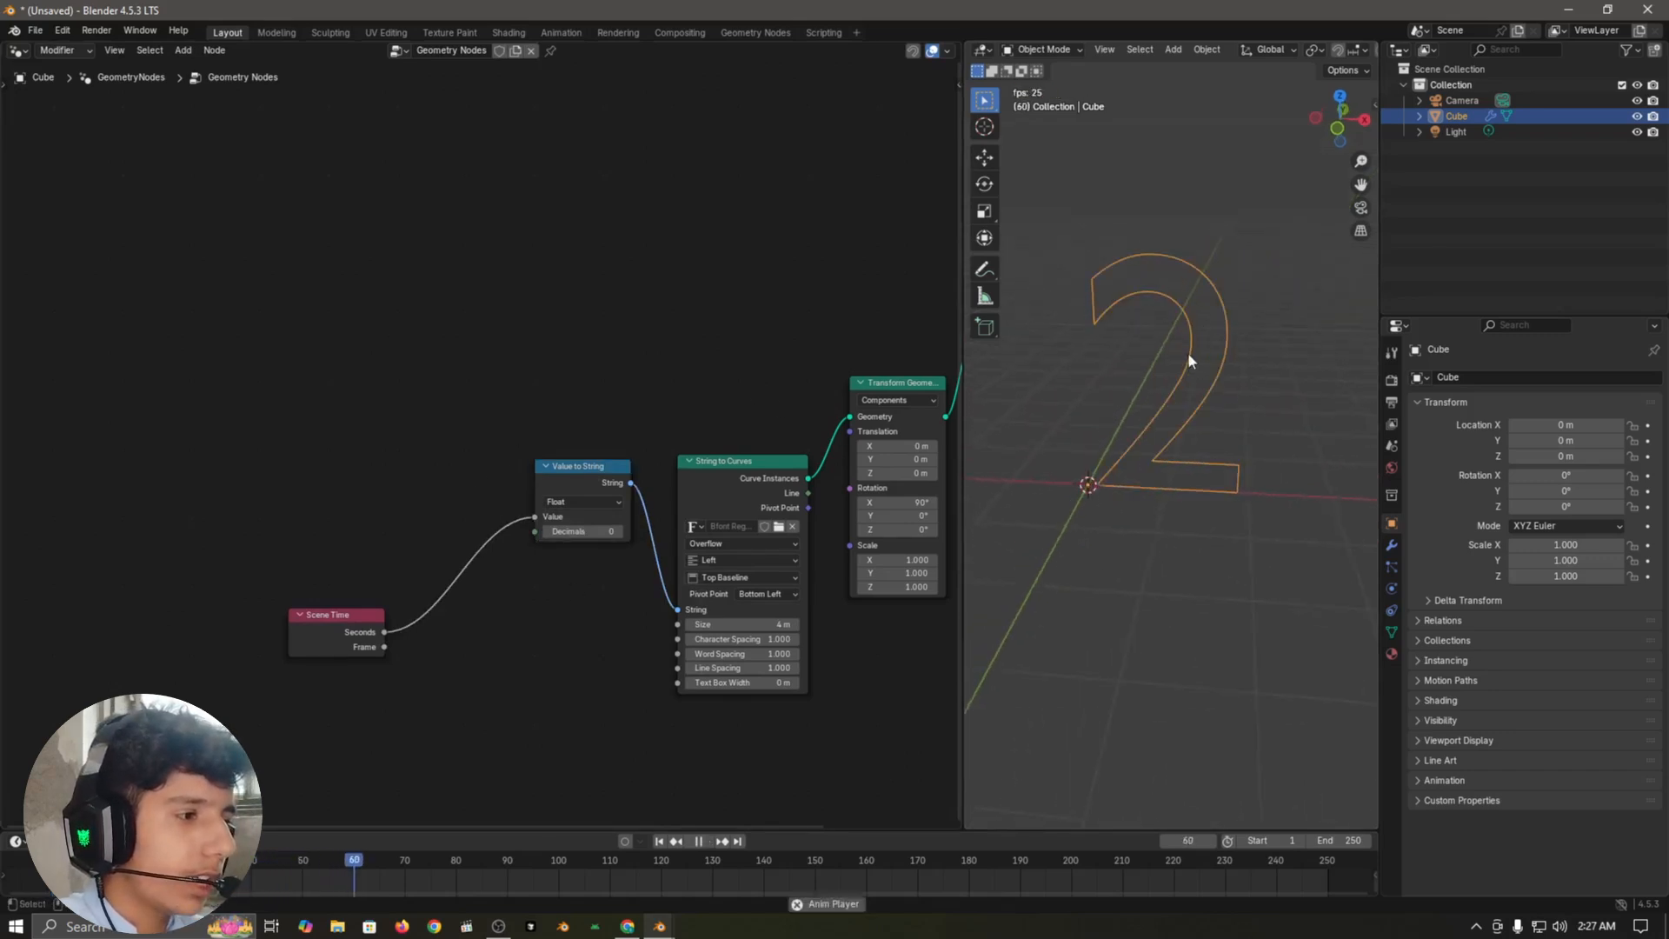
{"action": "scroll", "coordinate": [1291, 389], "scroll_direction": "down", "scroll_amount": 1}
{"action": "scroll", "coordinate": [1291, 386], "scroll_direction": "down", "scroll_amount": 1}
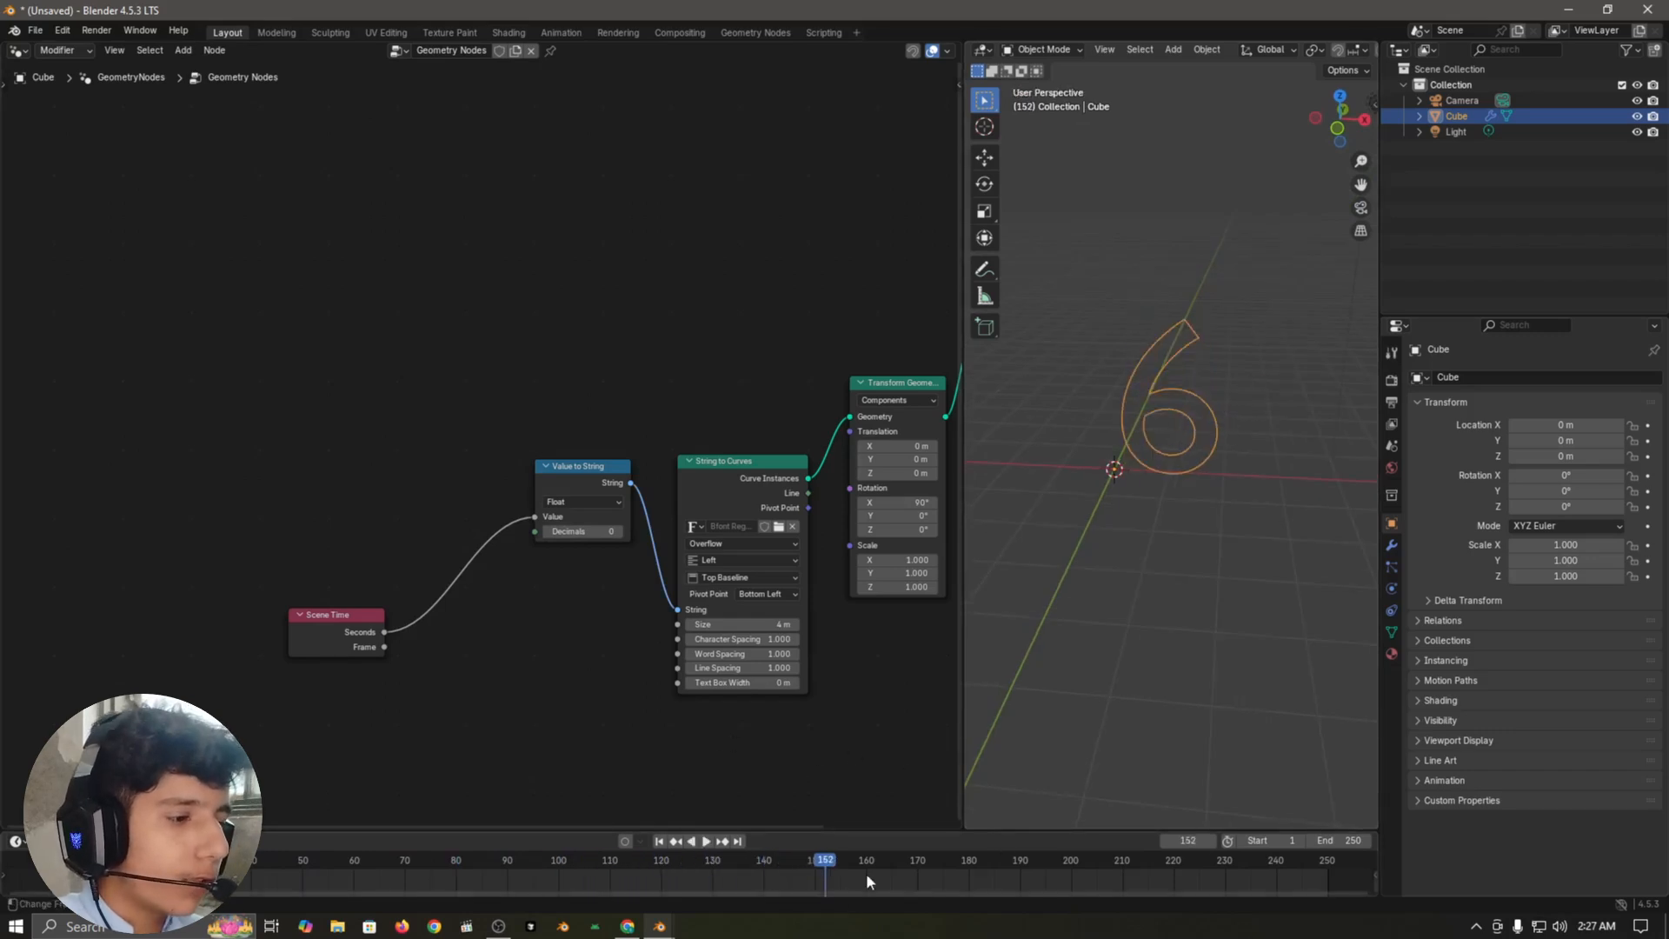
{"action": "left_click_drag", "start_coordinate": [866, 872], "coordinate": [786, 868]}
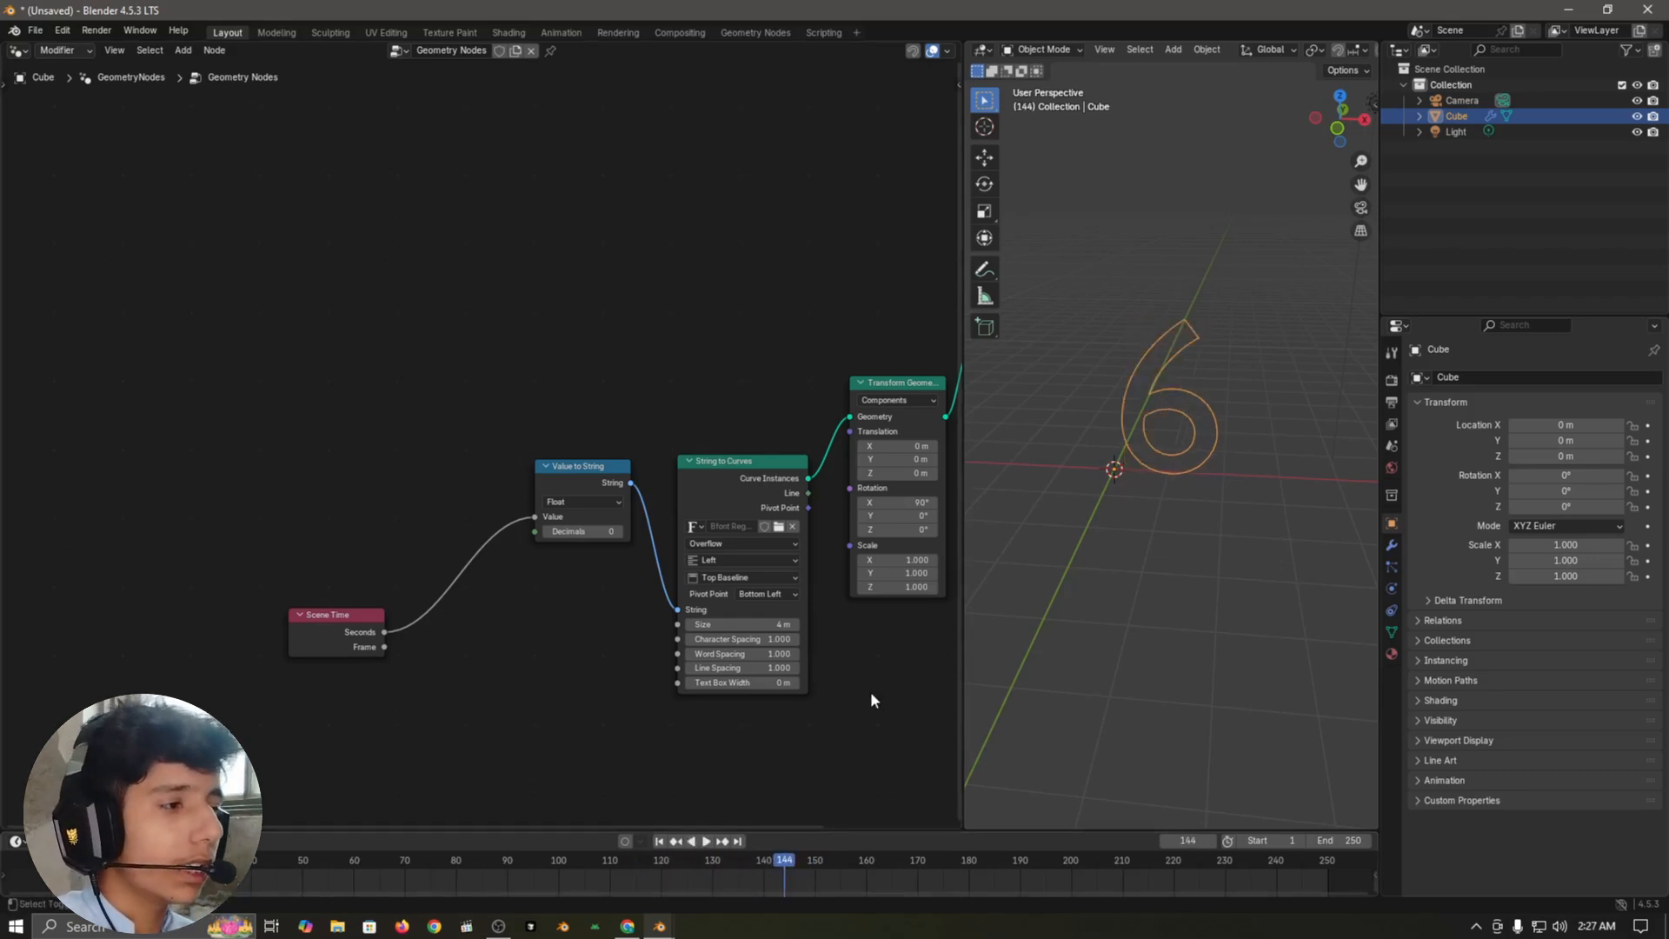
{"action": "key", "text": "shift+Left"}
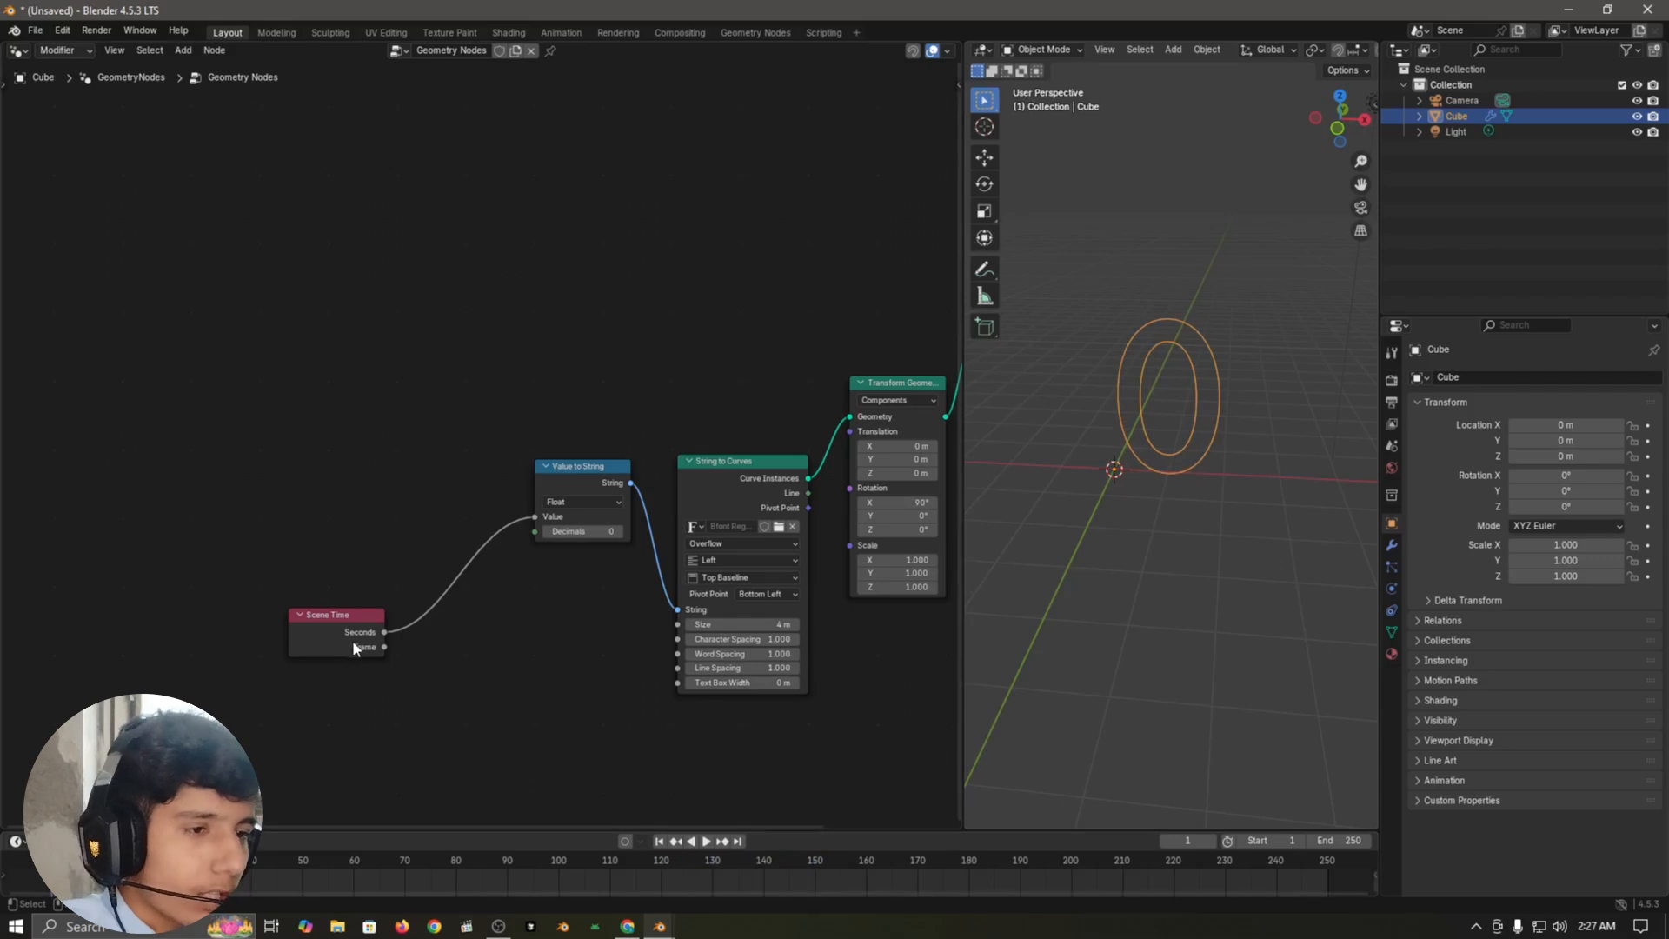
Step: Move the Scene Time node further from Value to String and add a Value node above it
{"action": "left_click_drag", "start_coordinate": [353, 640], "coordinate": [250, 649]}
{"action": "key", "text": "shift+a"}
{"action": "type", "text": "value"}
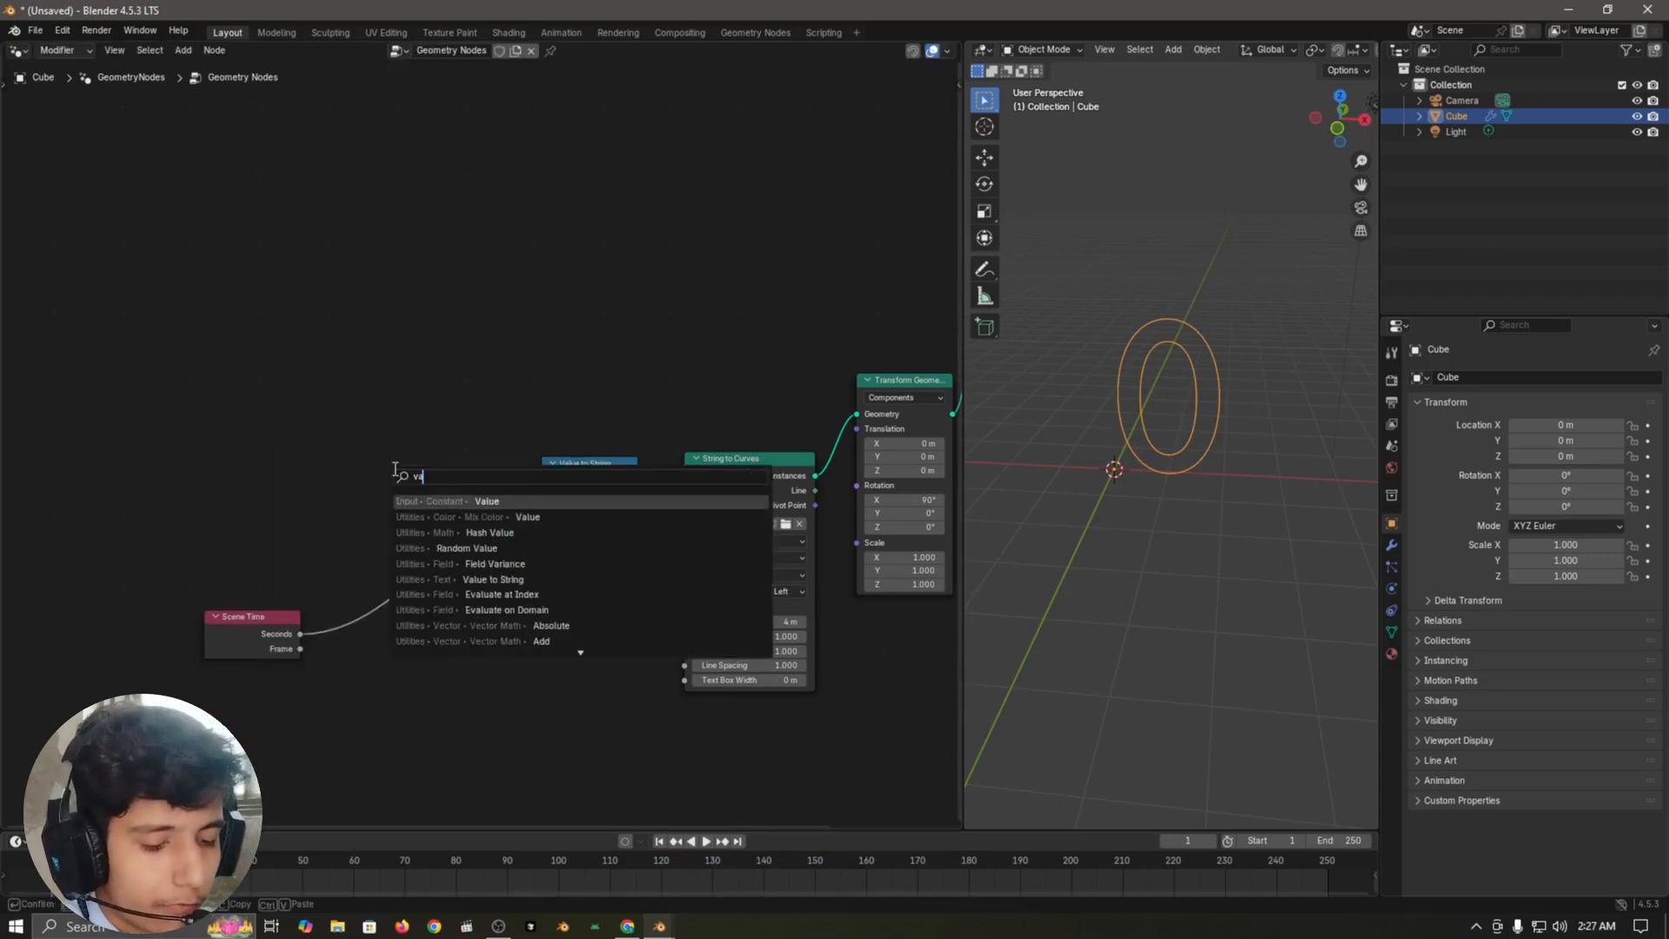
{"action": "key", "text": "Return"}
{"action": "left_click", "coordinate": [197, 547]}
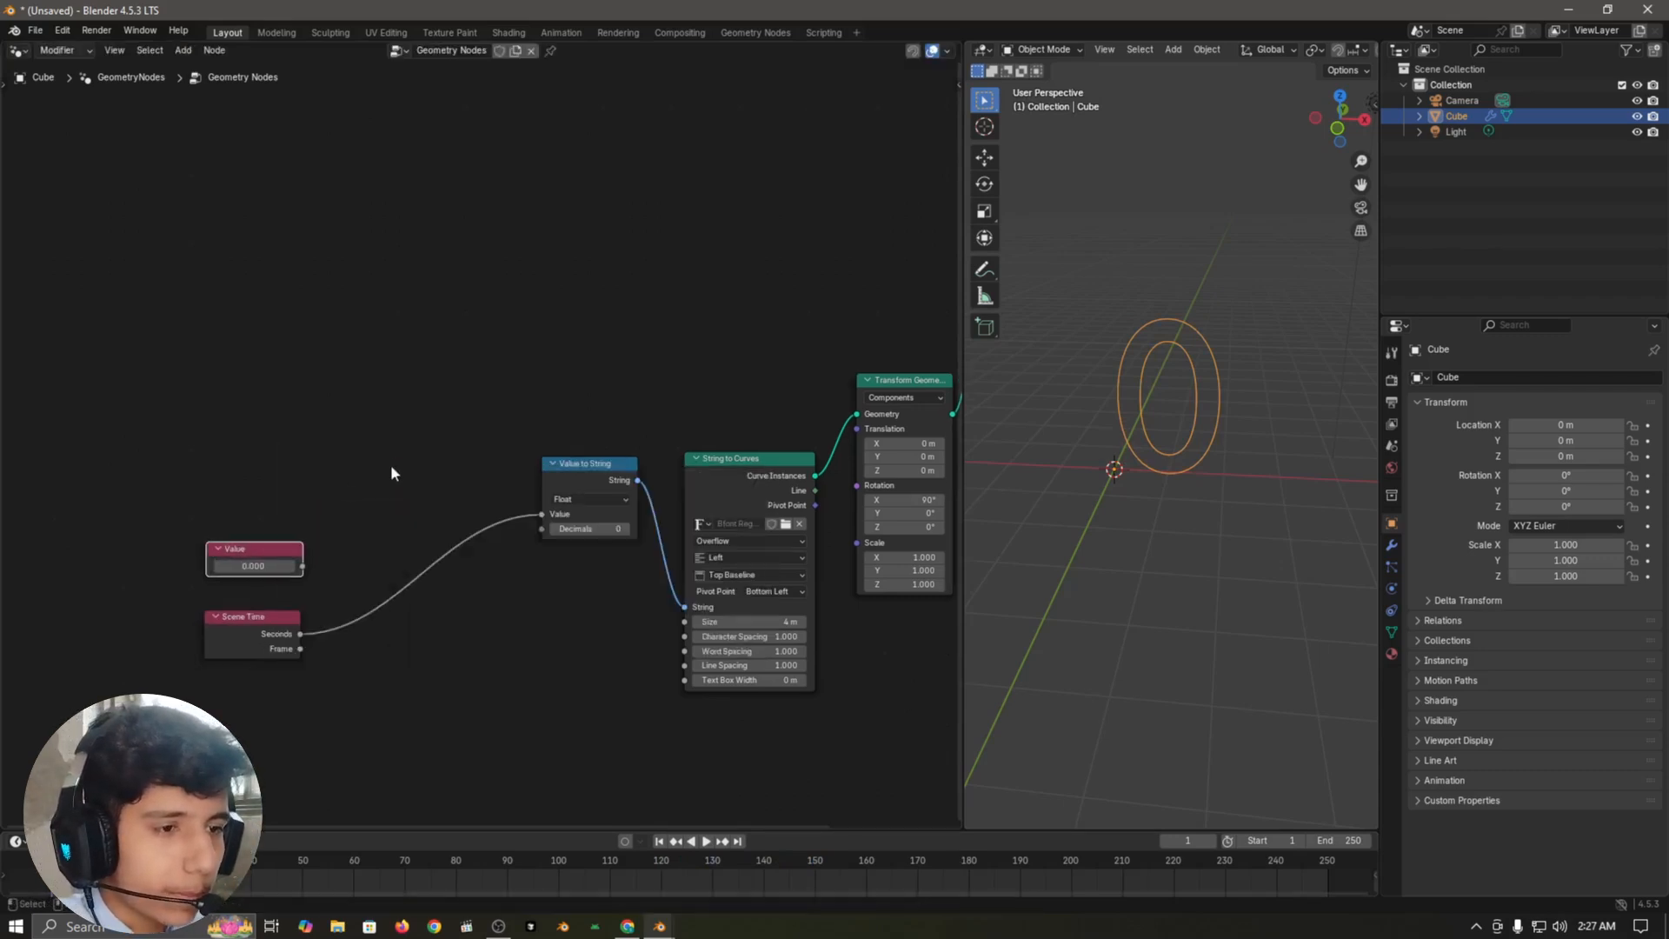
Step: Insert a math node on the link between Scene Time and Value to String, and set its operation to Subtract
{"action": "left_click", "coordinate": [391, 463]}
{"action": "scroll", "coordinate": [389, 465], "scroll_direction": "up", "scroll_amount": 4}
{"action": "middle_click_drag", "start_coordinate": [363, 506], "coordinate": [434, 444]}
{"action": "key", "text": "shift+a"}
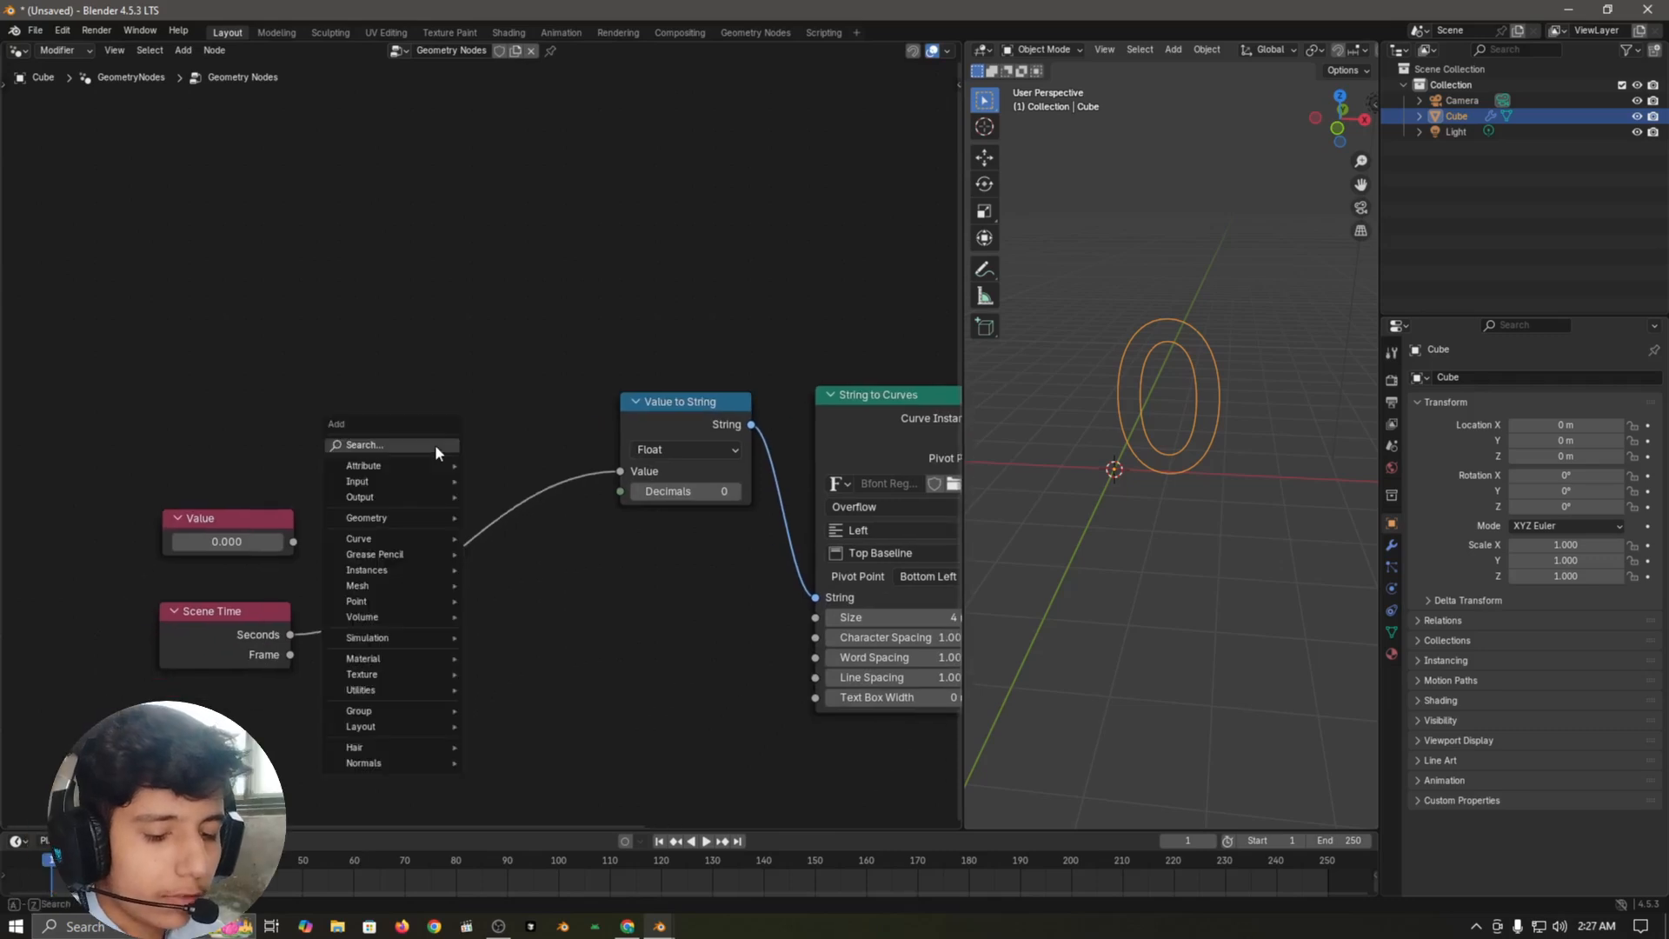
{"action": "type", "text": "add"}
{"action": "key", "text": "Return"}
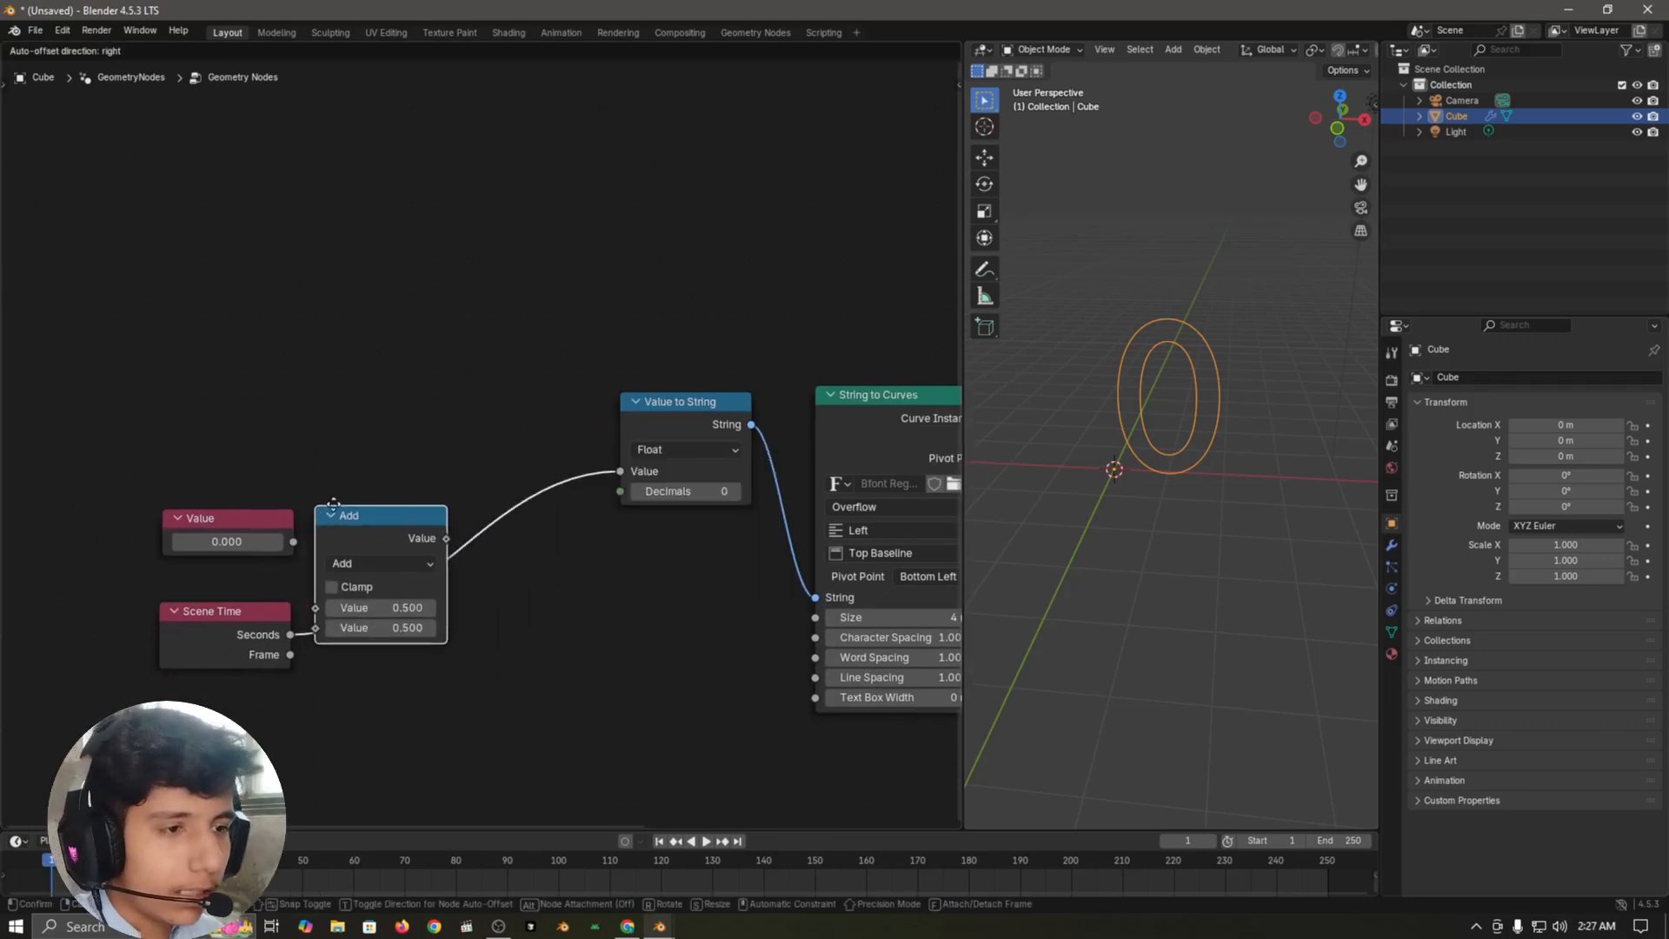
{"action": "left_click", "coordinate": [379, 495]}
{"action": "left_click", "coordinate": [457, 551]}
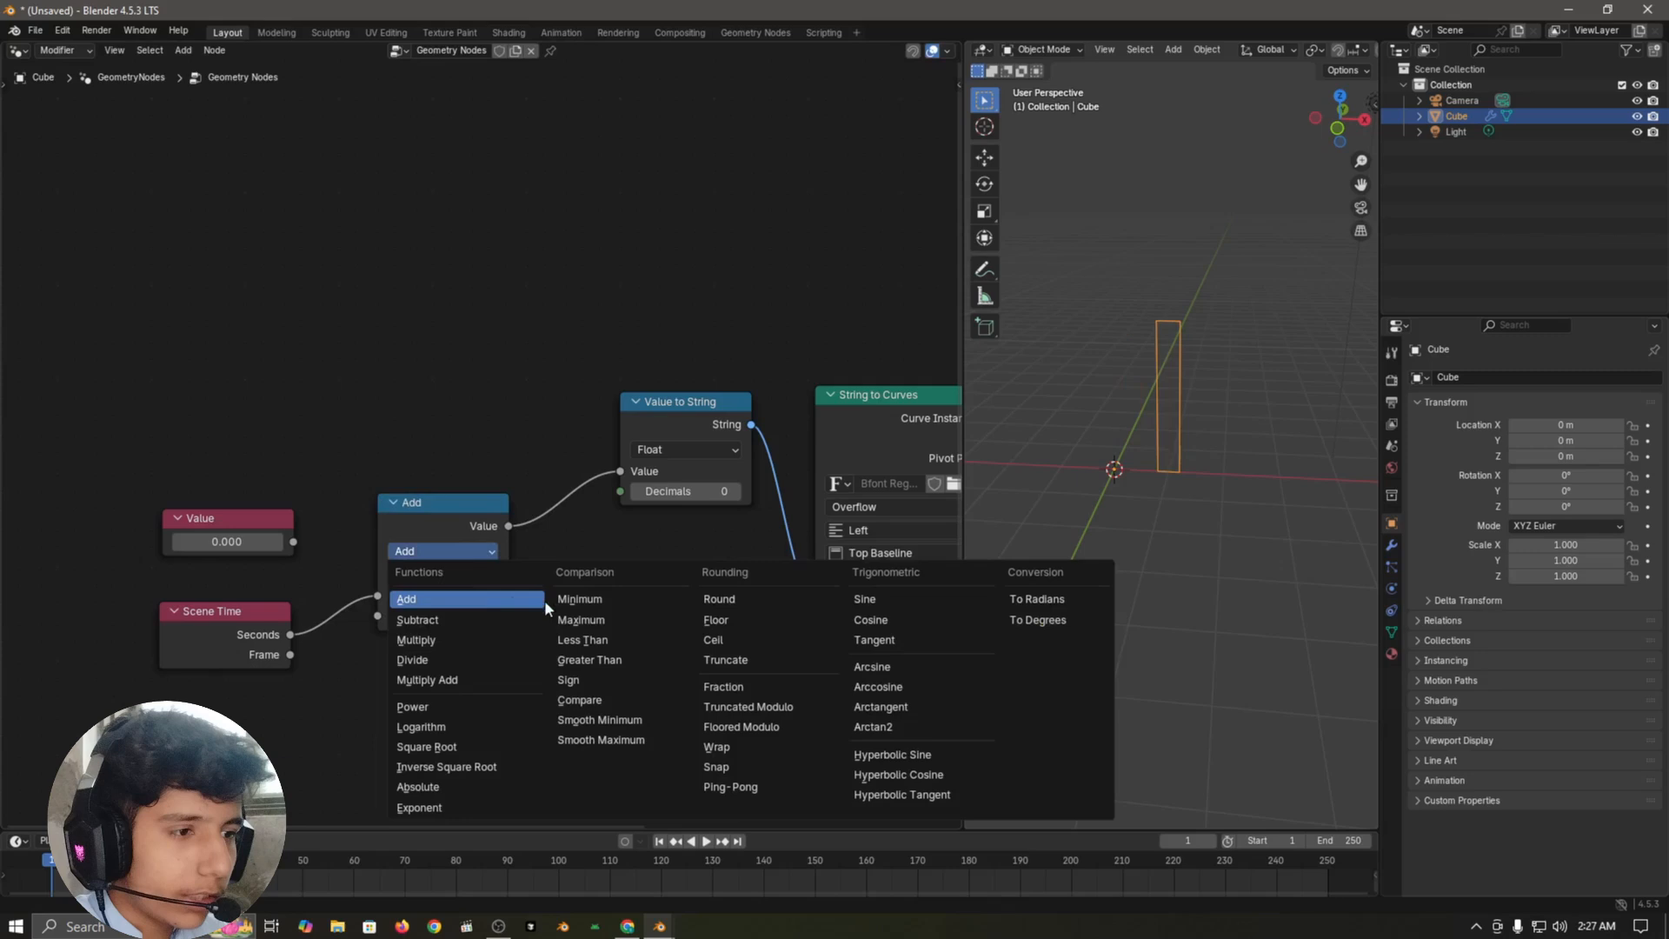
{"action": "left_click", "coordinate": [418, 619]}
Step: Connect the Value node to the first input of Subtract and Scene Time's Seconds to its second input
{"action": "scroll", "coordinate": [261, 565], "scroll_direction": "up", "scroll_amount": 1}
{"action": "left_click_drag", "start_coordinate": [245, 567], "coordinate": [352, 639]}
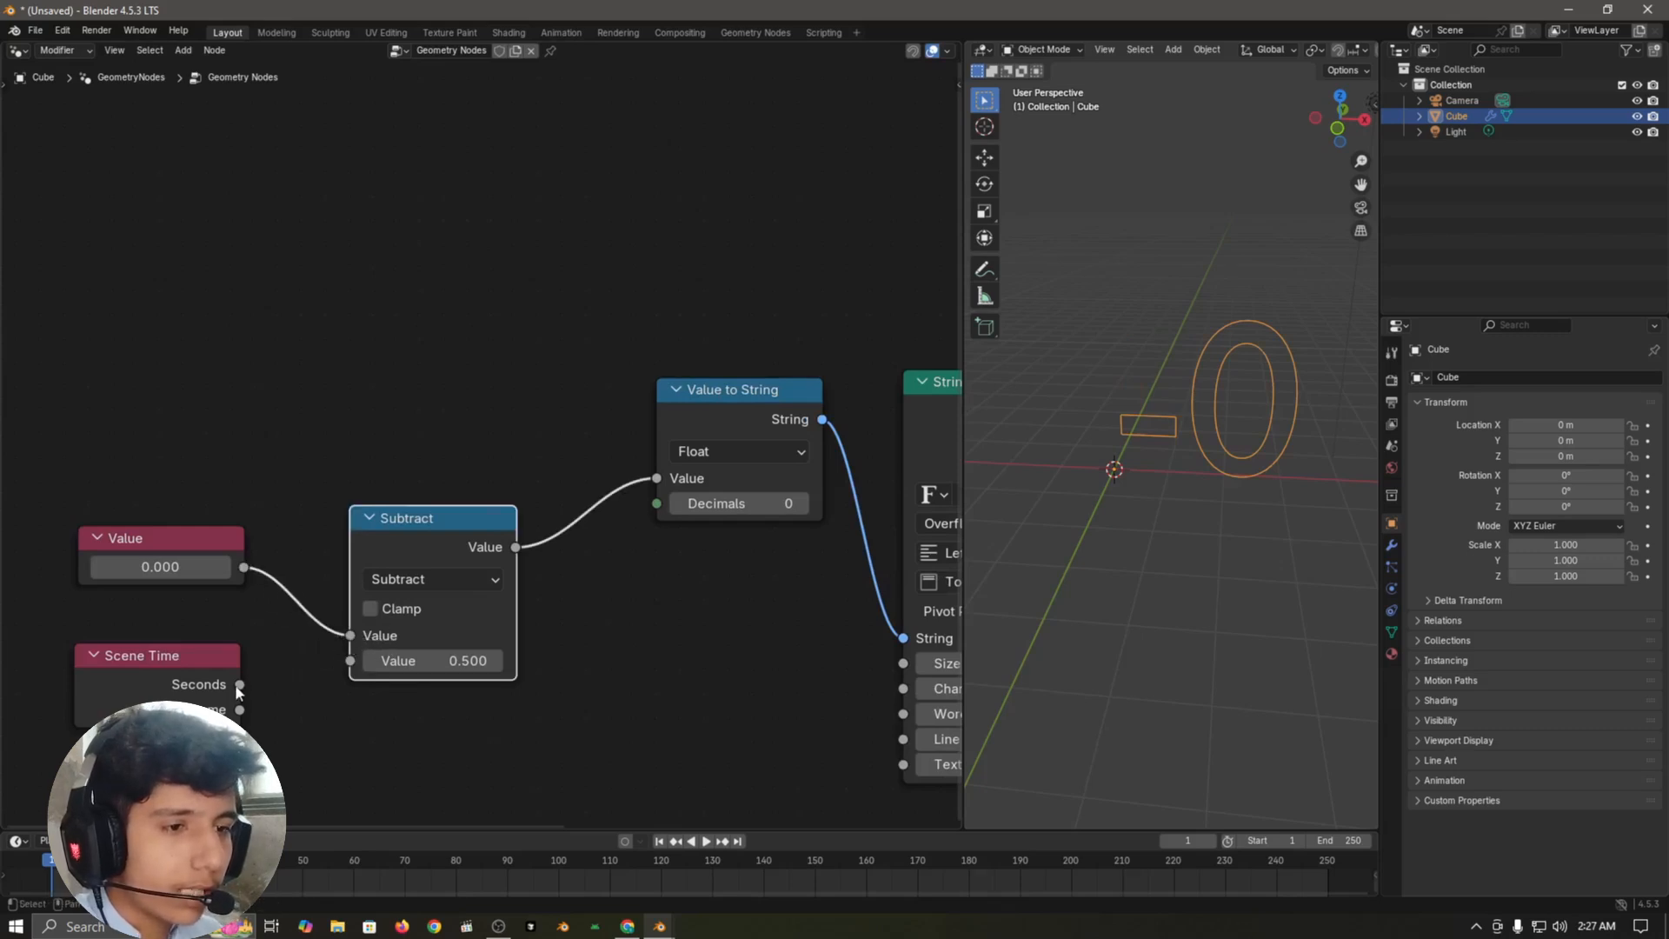
{"action": "left_click_drag", "start_coordinate": [245, 675], "coordinate": [185, 659]}
{"action": "scroll", "coordinate": [423, 503], "scroll_direction": "down", "scroll_amount": 2}
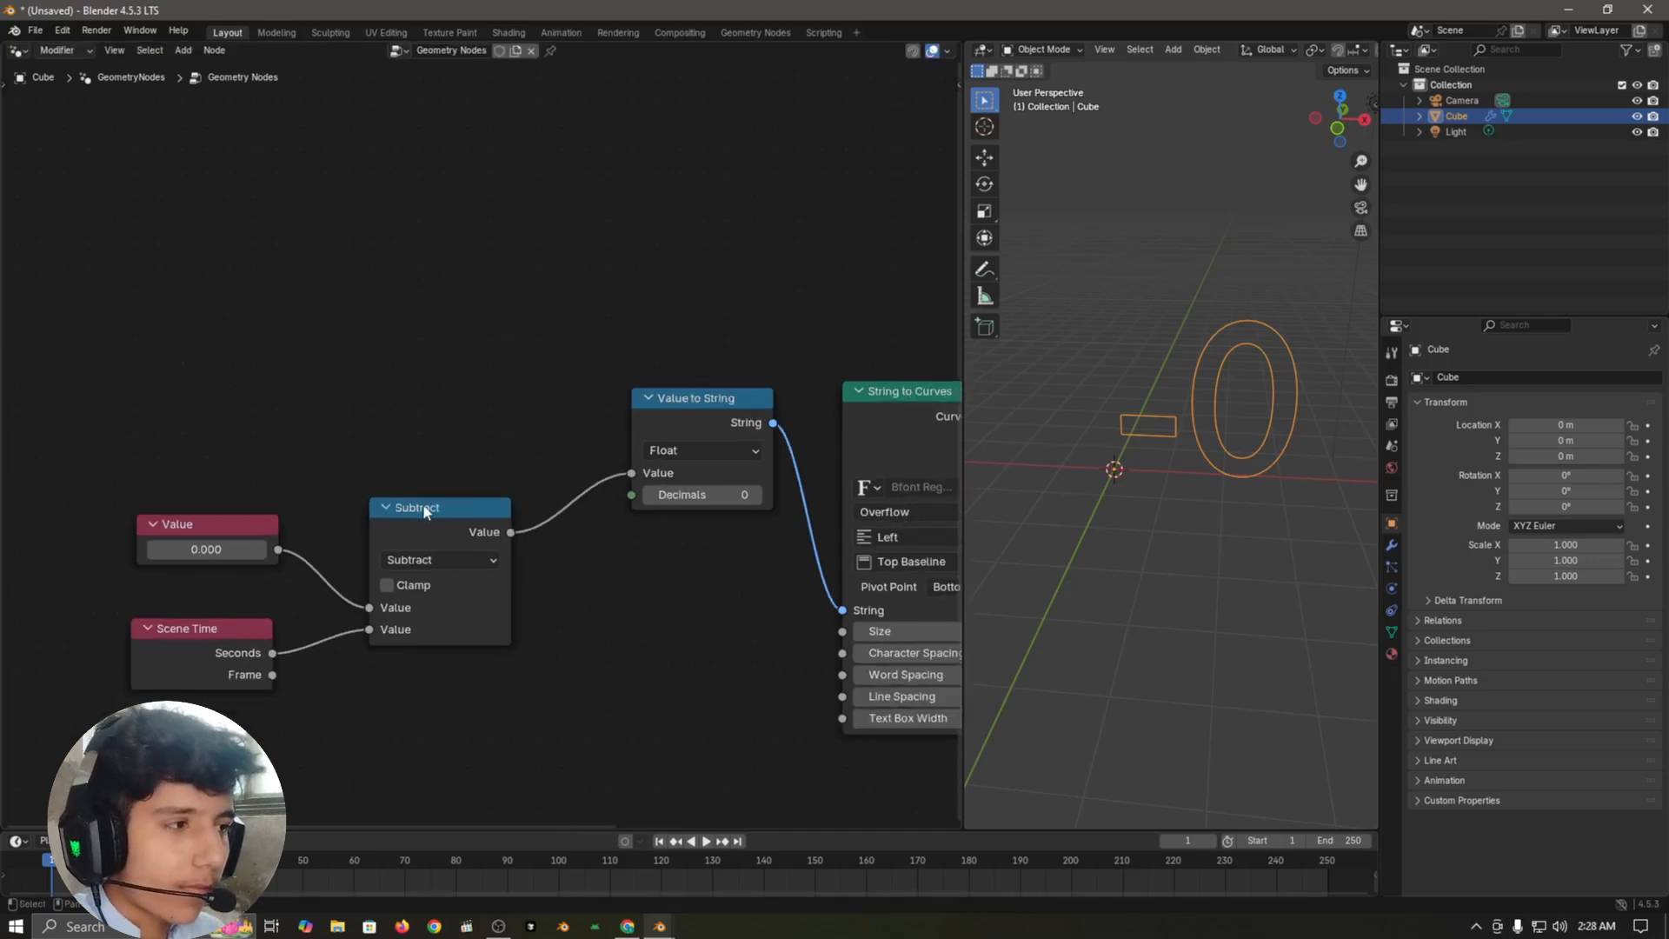
Step: Set the Value node's number to 5 as the countdown's starting value
{"action": "middle_click_drag", "start_coordinate": [364, 455], "coordinate": [518, 367]}
{"action": "scroll", "coordinate": [435, 429], "scroll_direction": "up", "scroll_amount": 5}
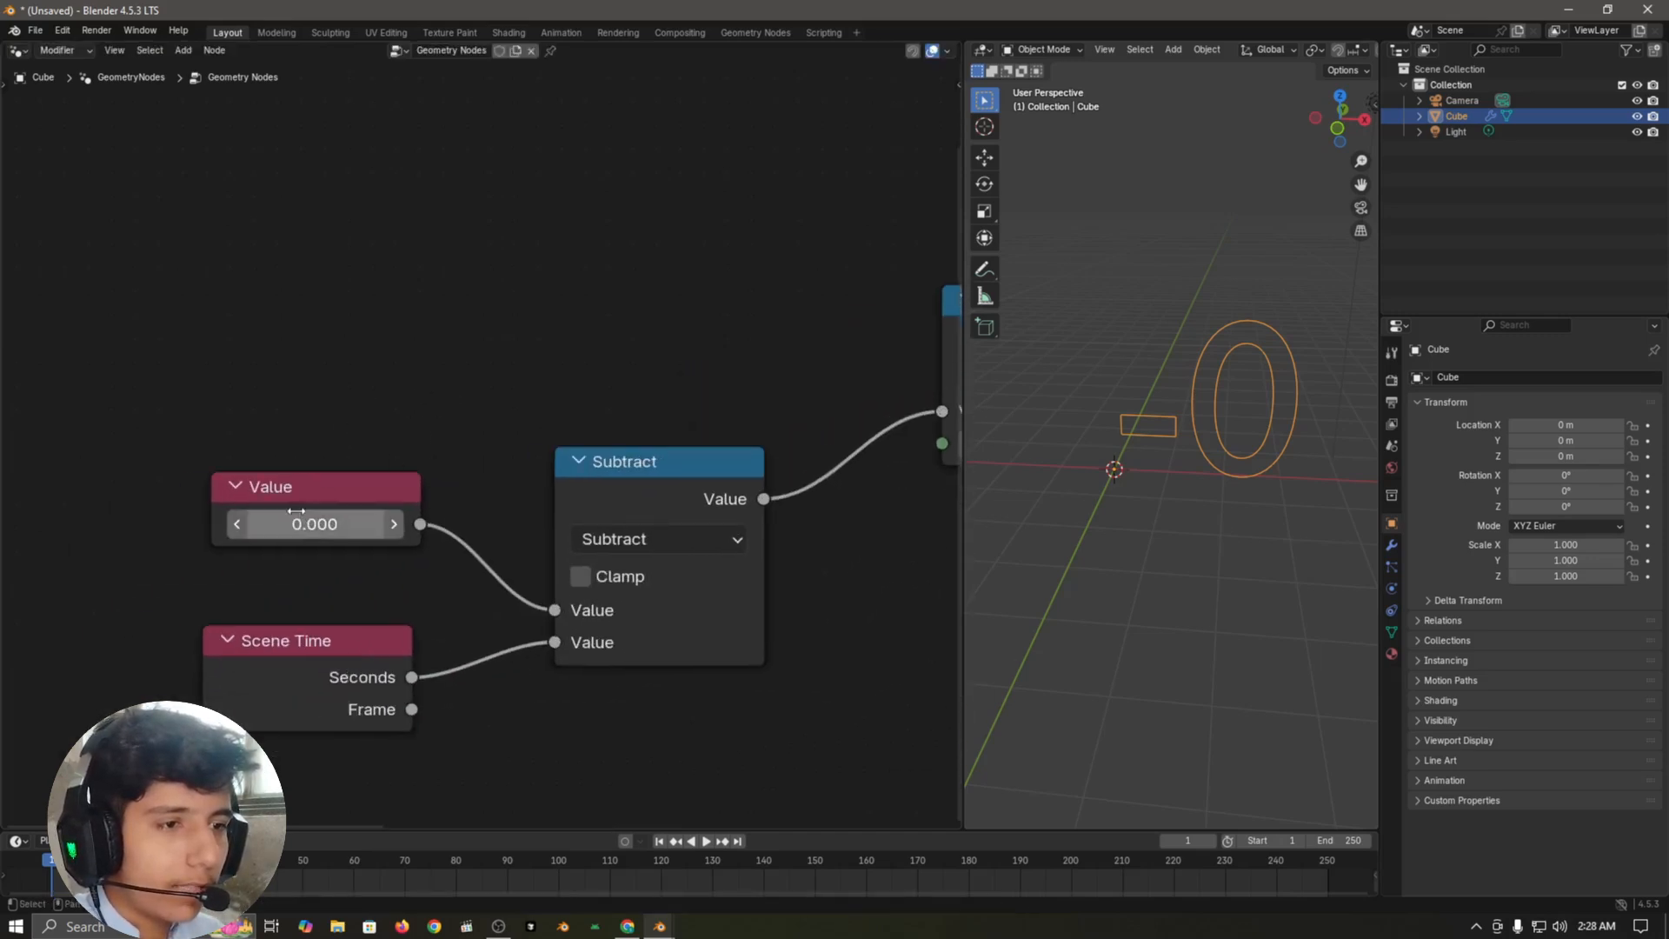
{"action": "left_click", "coordinate": [296, 524]}
{"action": "type", "text": "5"}
{"action": "key", "text": "Return"}
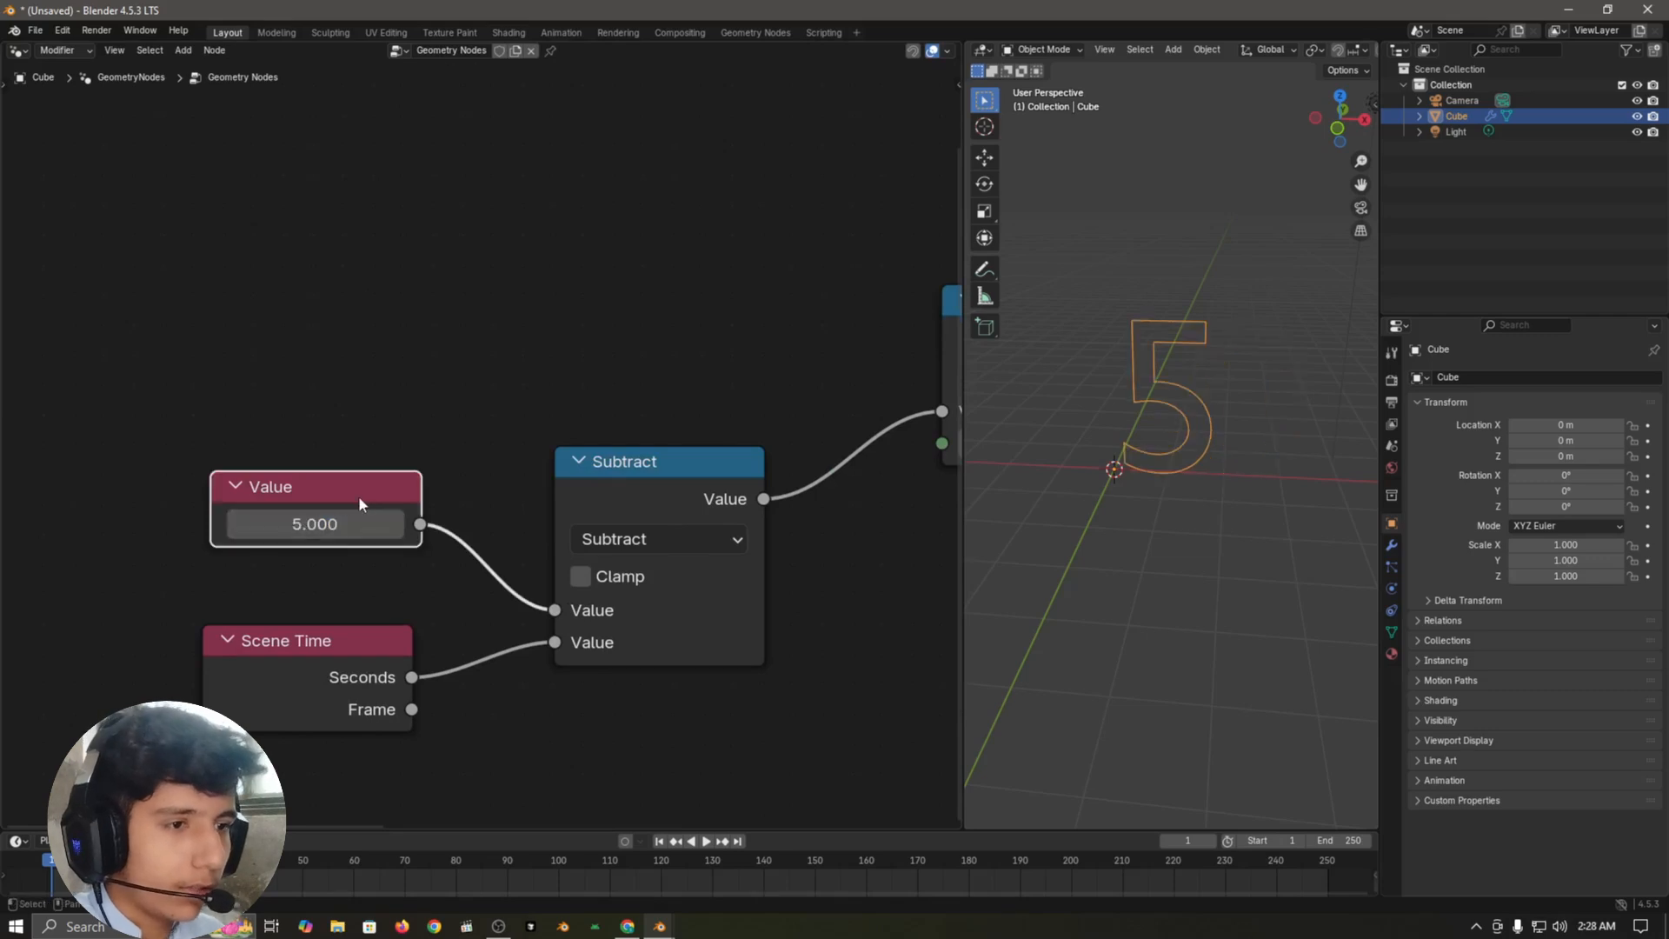
Step: Set the Value node's number to 10 as the countdown's starting value
{"action": "left_click", "coordinate": [287, 522]}
{"action": "type", "text": "10"}
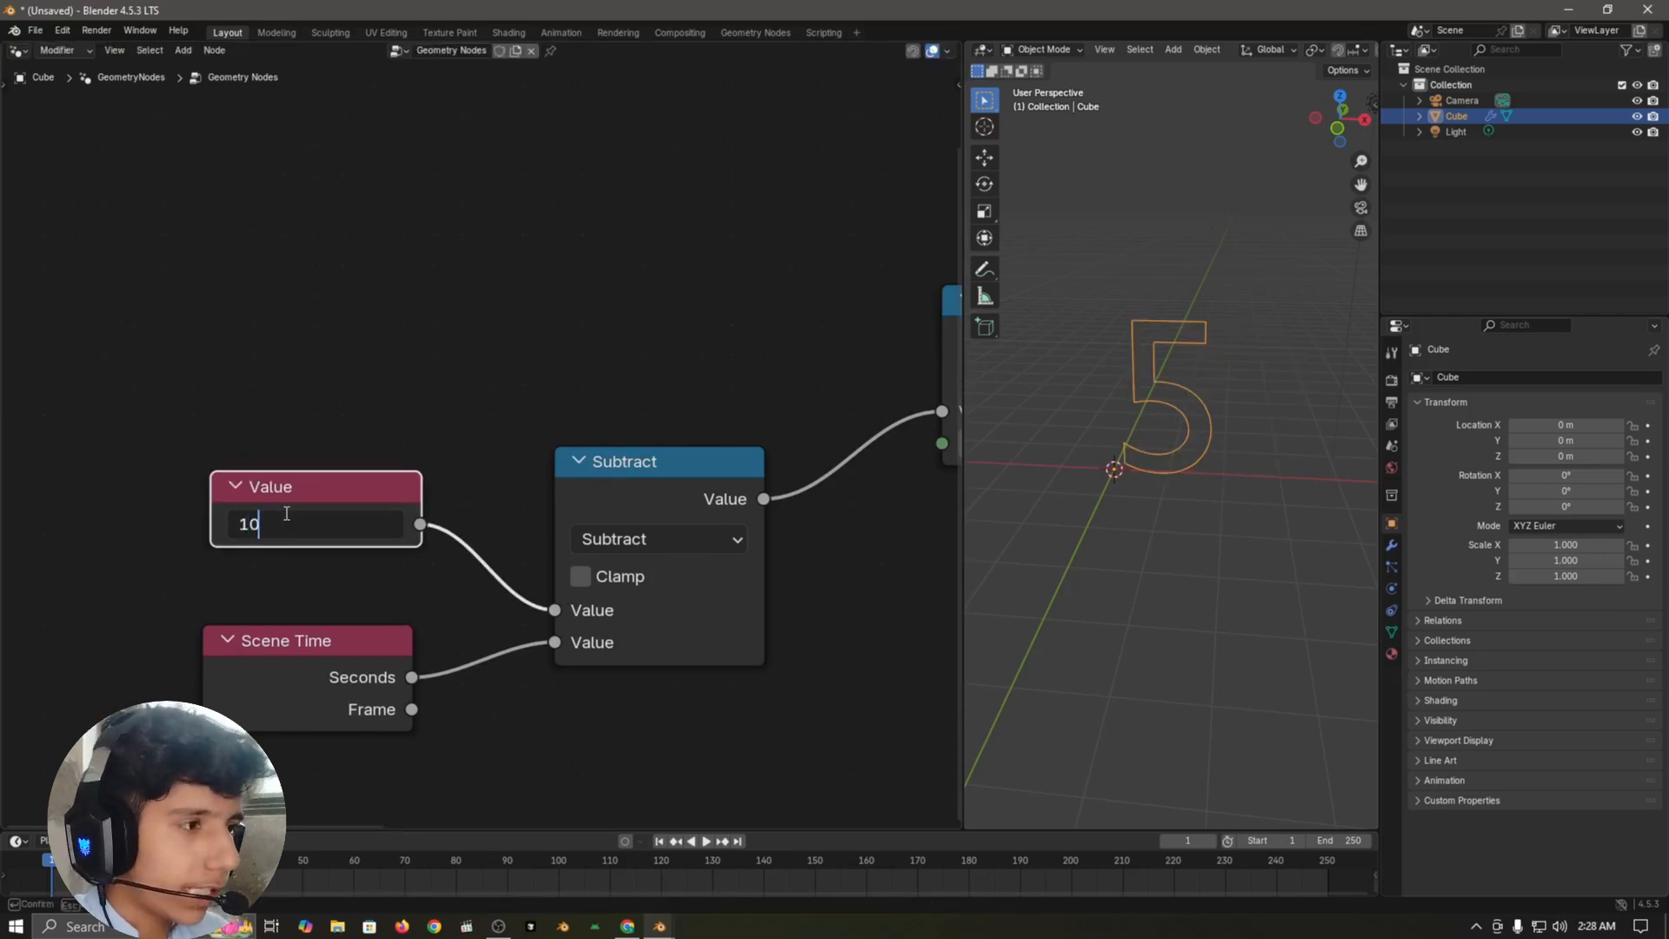
{"action": "key", "text": "Return"}
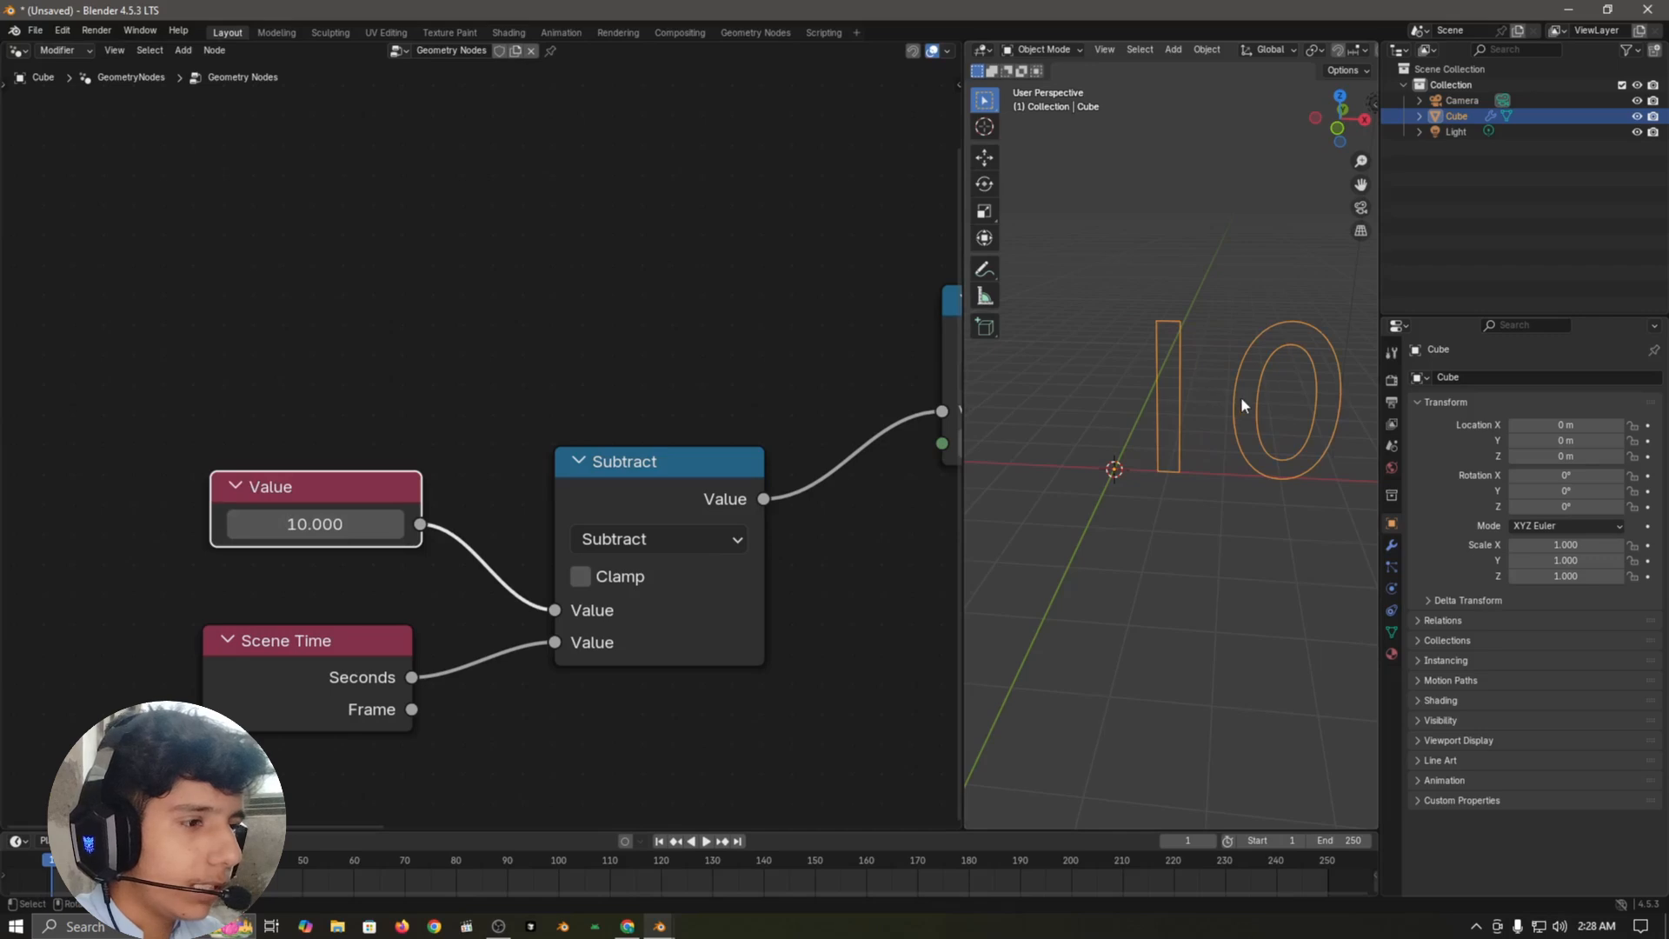
Step: Switch the Subtract node's operation to Add, play the animation to test counting up, and return to the first frame
{"action": "left_click", "coordinate": [650, 538]}
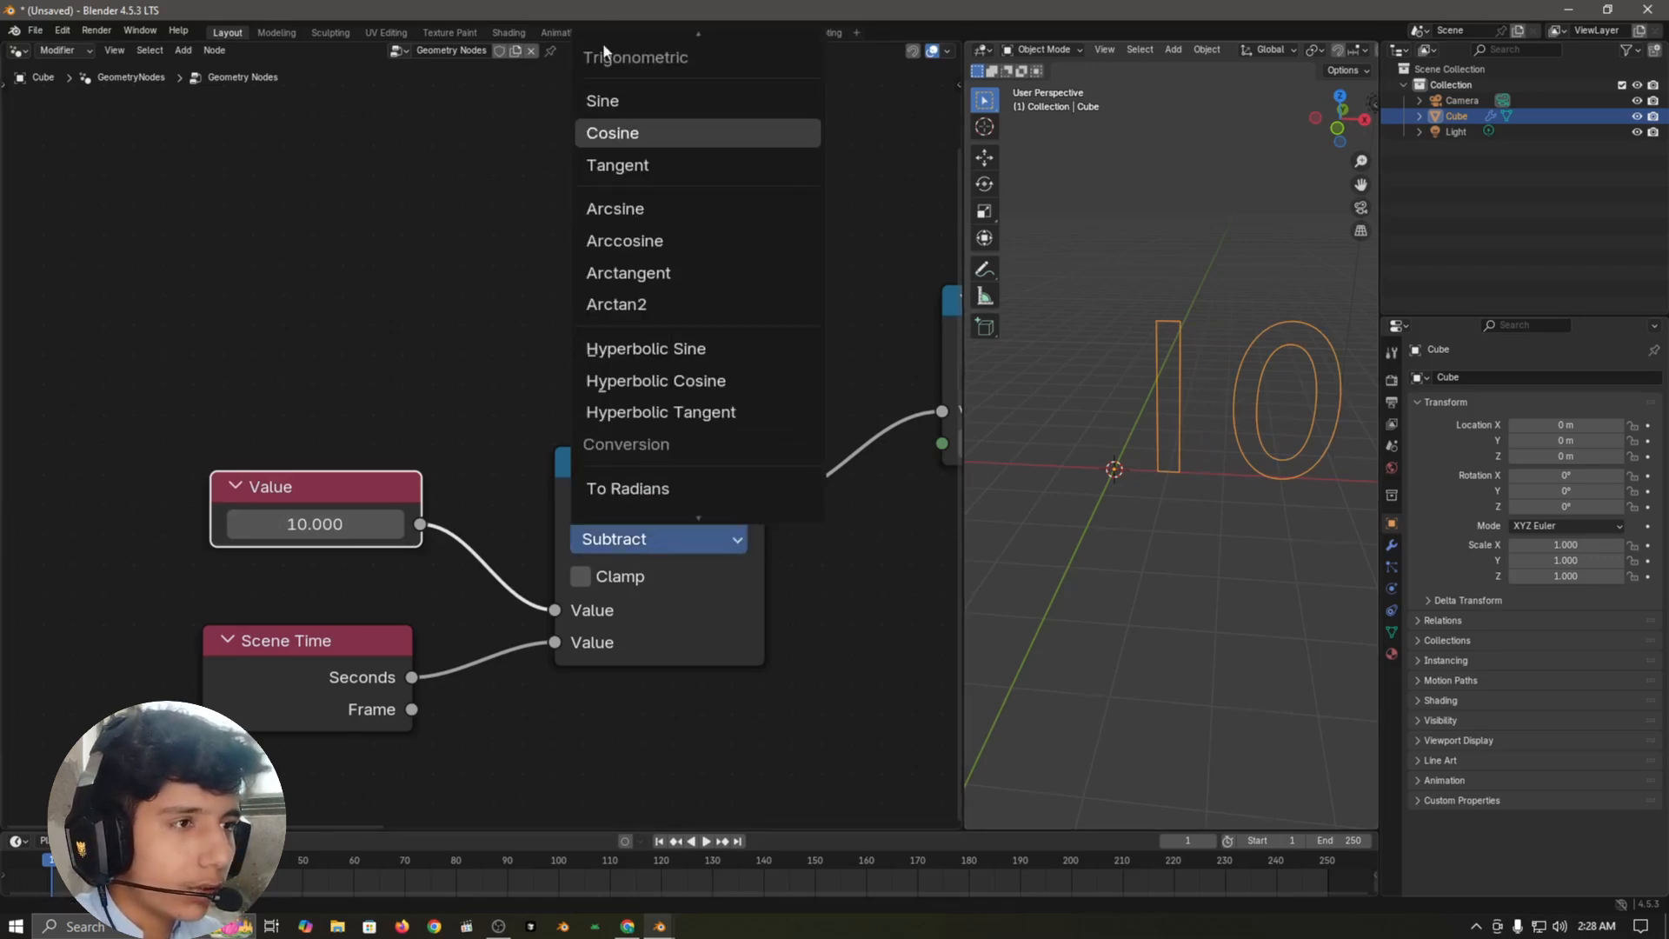
{"action": "scroll", "coordinate": [629, 162], "scroll_direction": "up", "scroll_amount": 7}
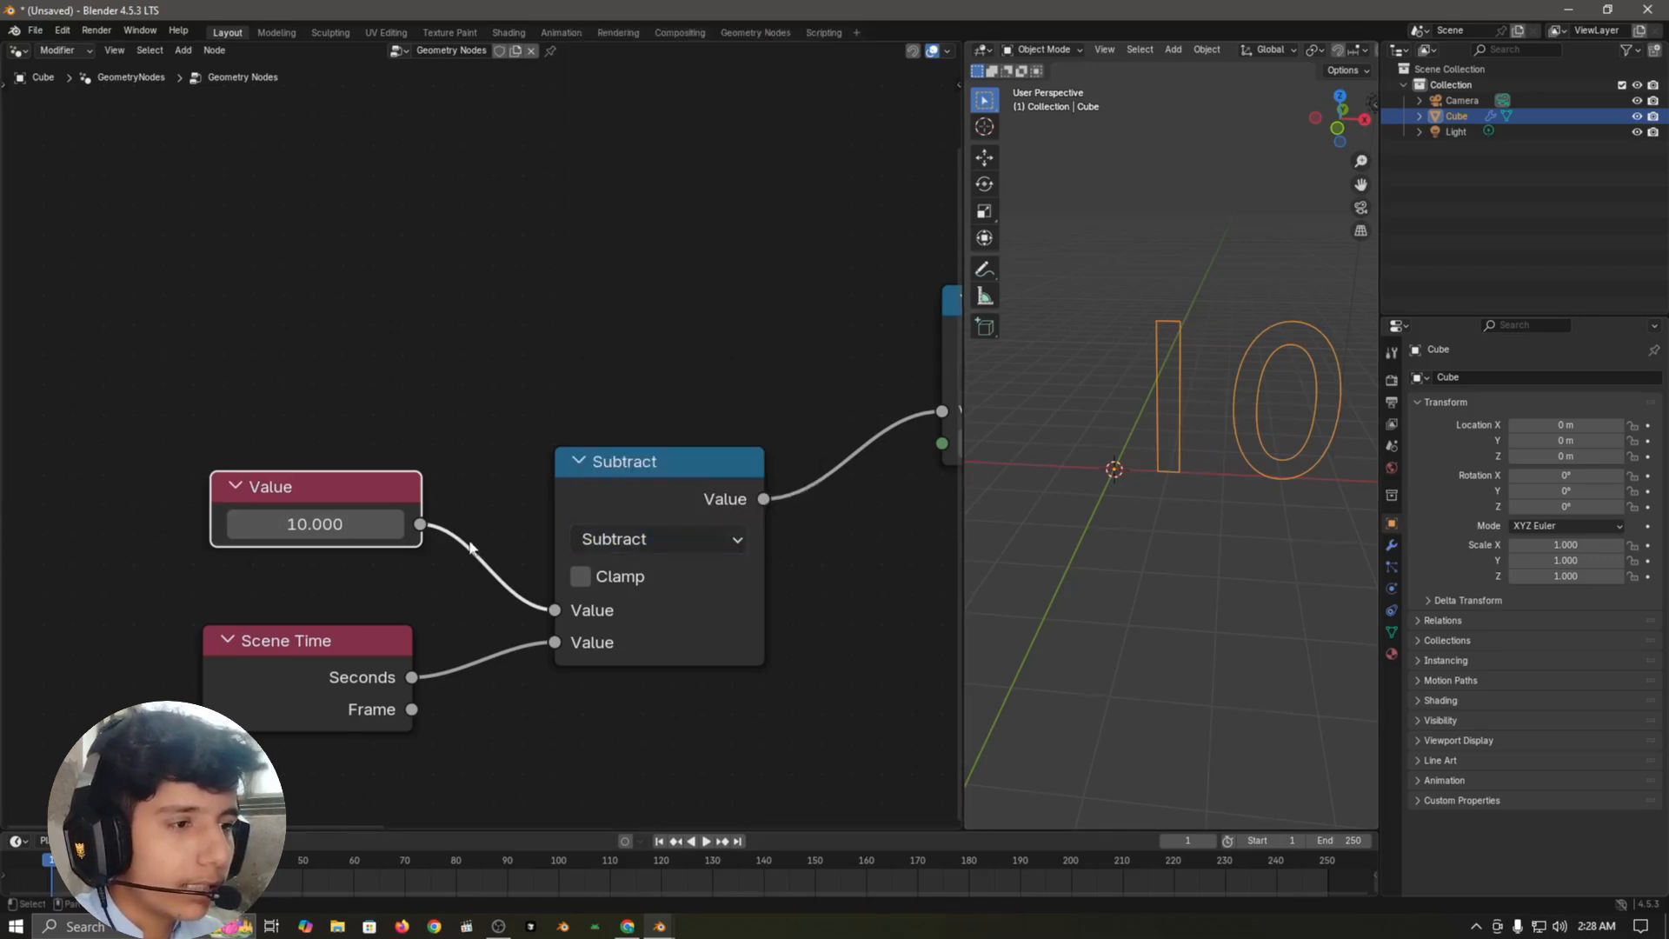
{"action": "scroll", "coordinate": [554, 498], "scroll_direction": "down", "scroll_amount": 2}
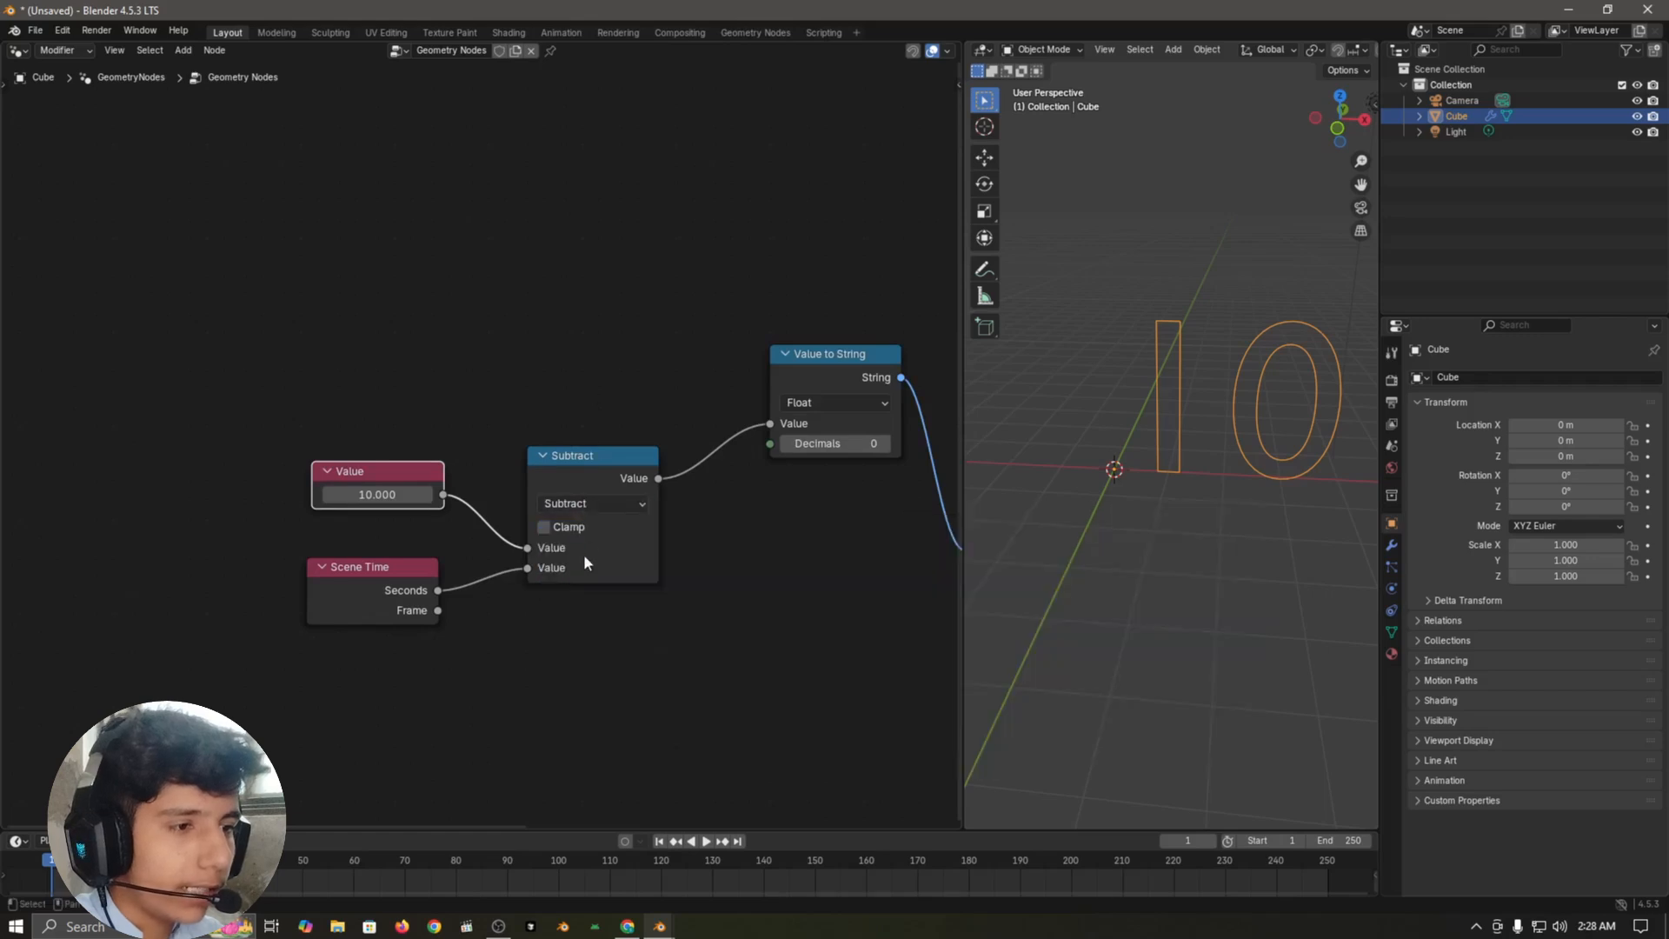
{"action": "left_click", "coordinate": [581, 504]}
{"action": "left_click", "coordinate": [576, 546]}
{"action": "left_click", "coordinate": [715, 612]}
{"action": "key", "text": "space"}
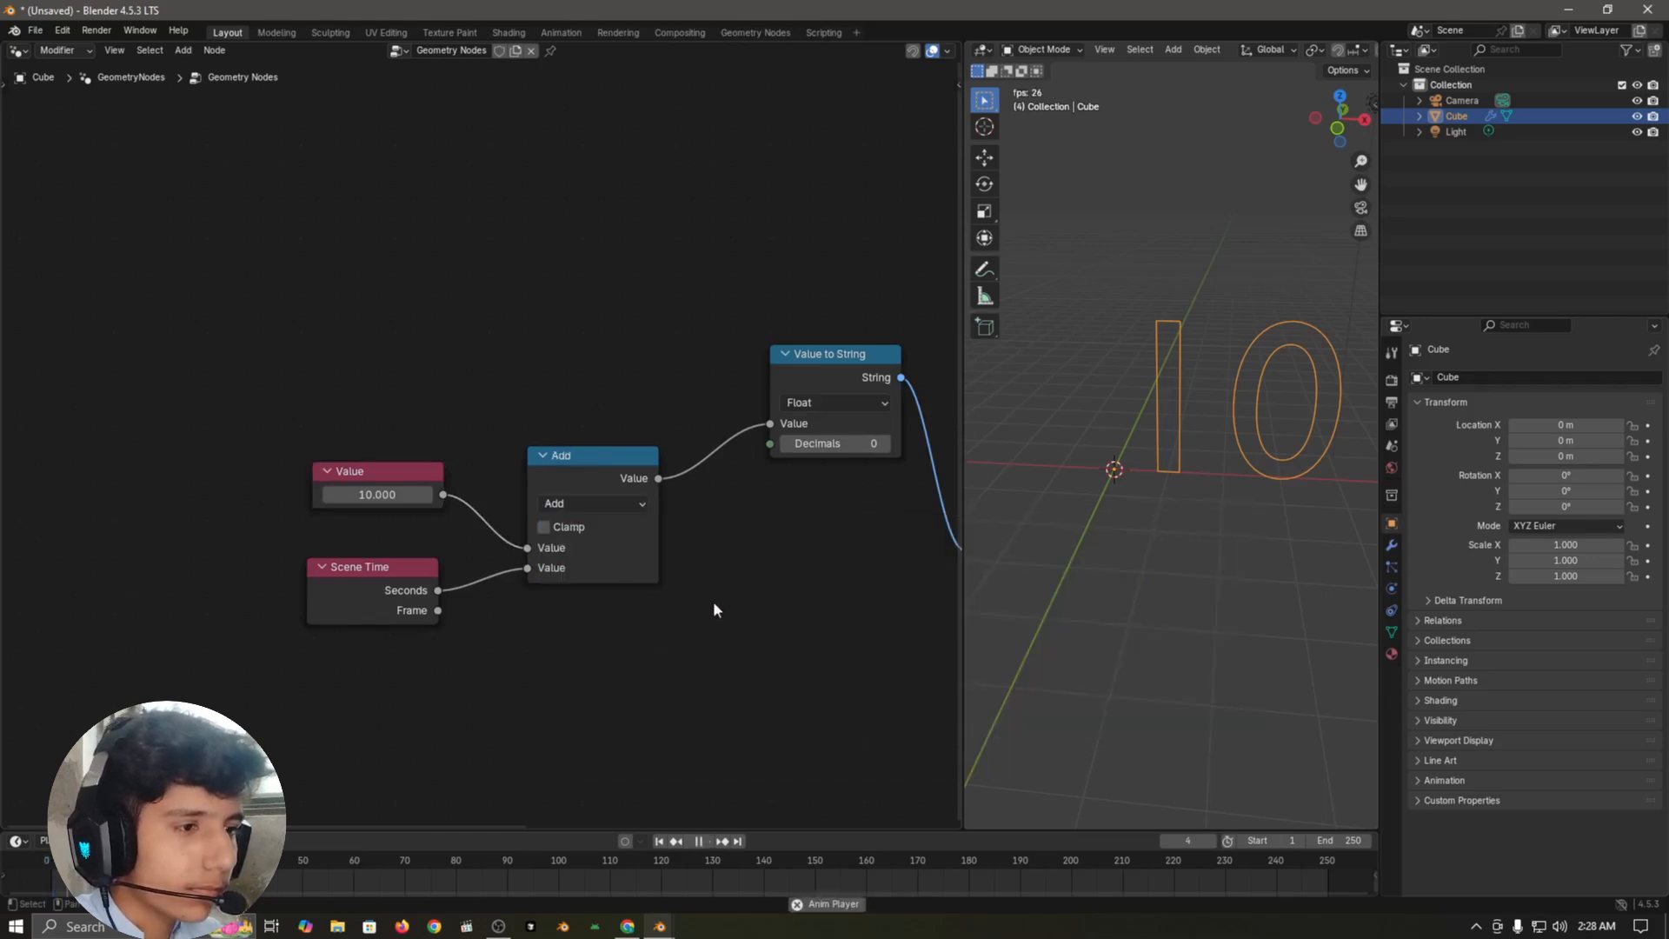
{"action": "key", "text": "space"}
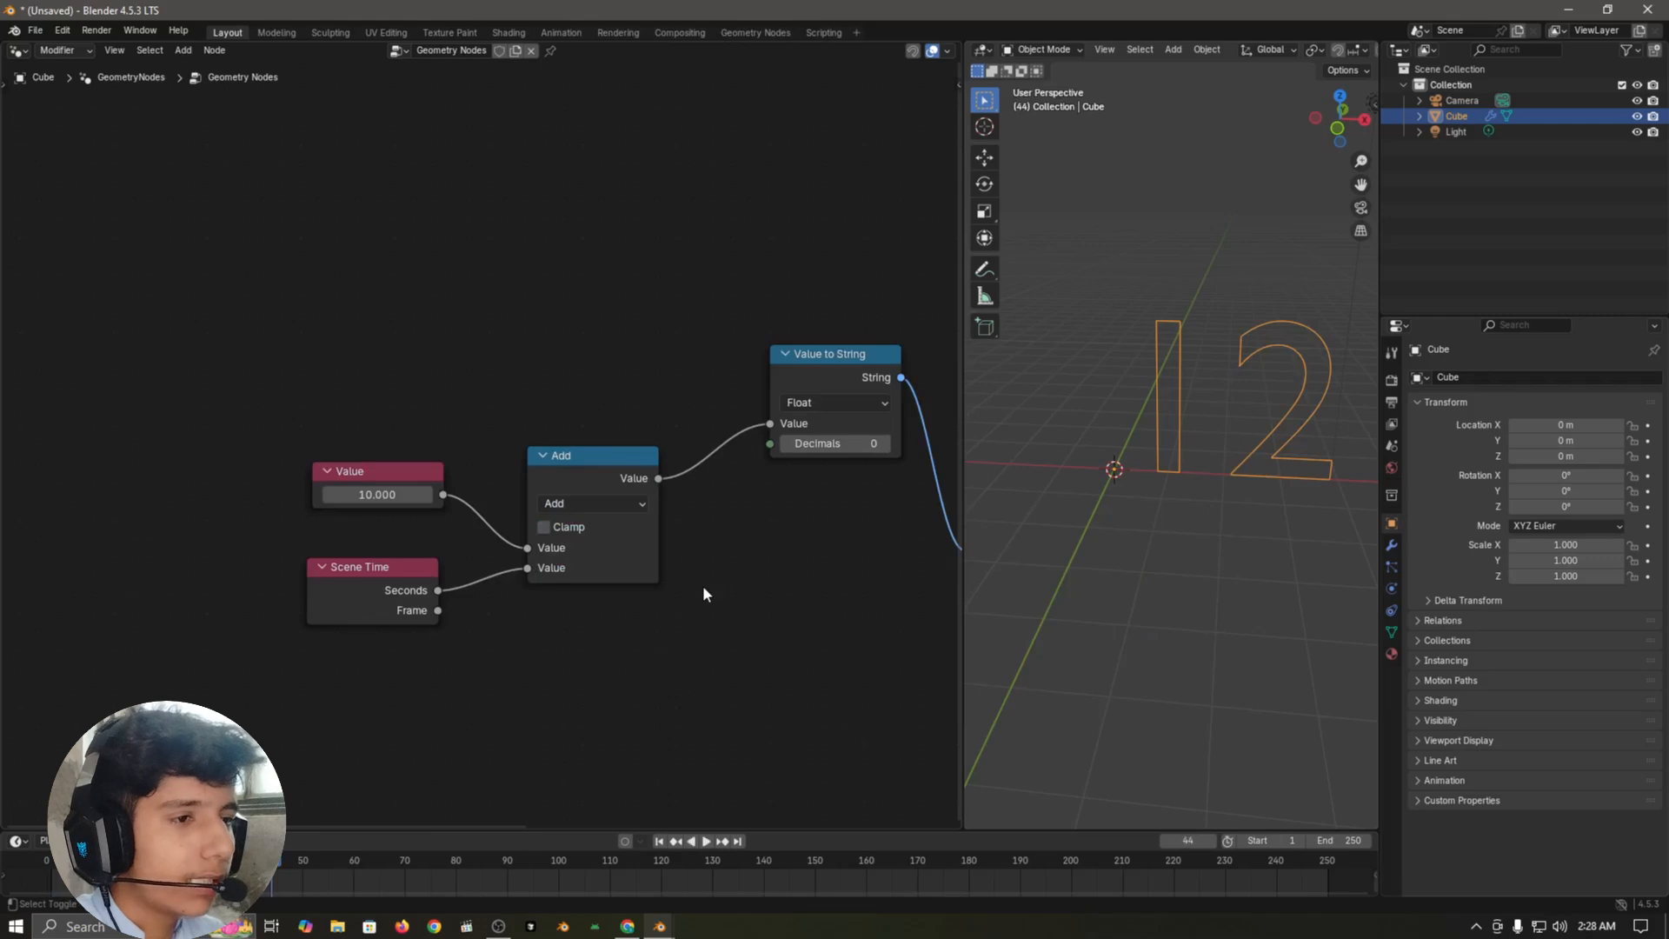
{"action": "key", "text": "shift+Left"}
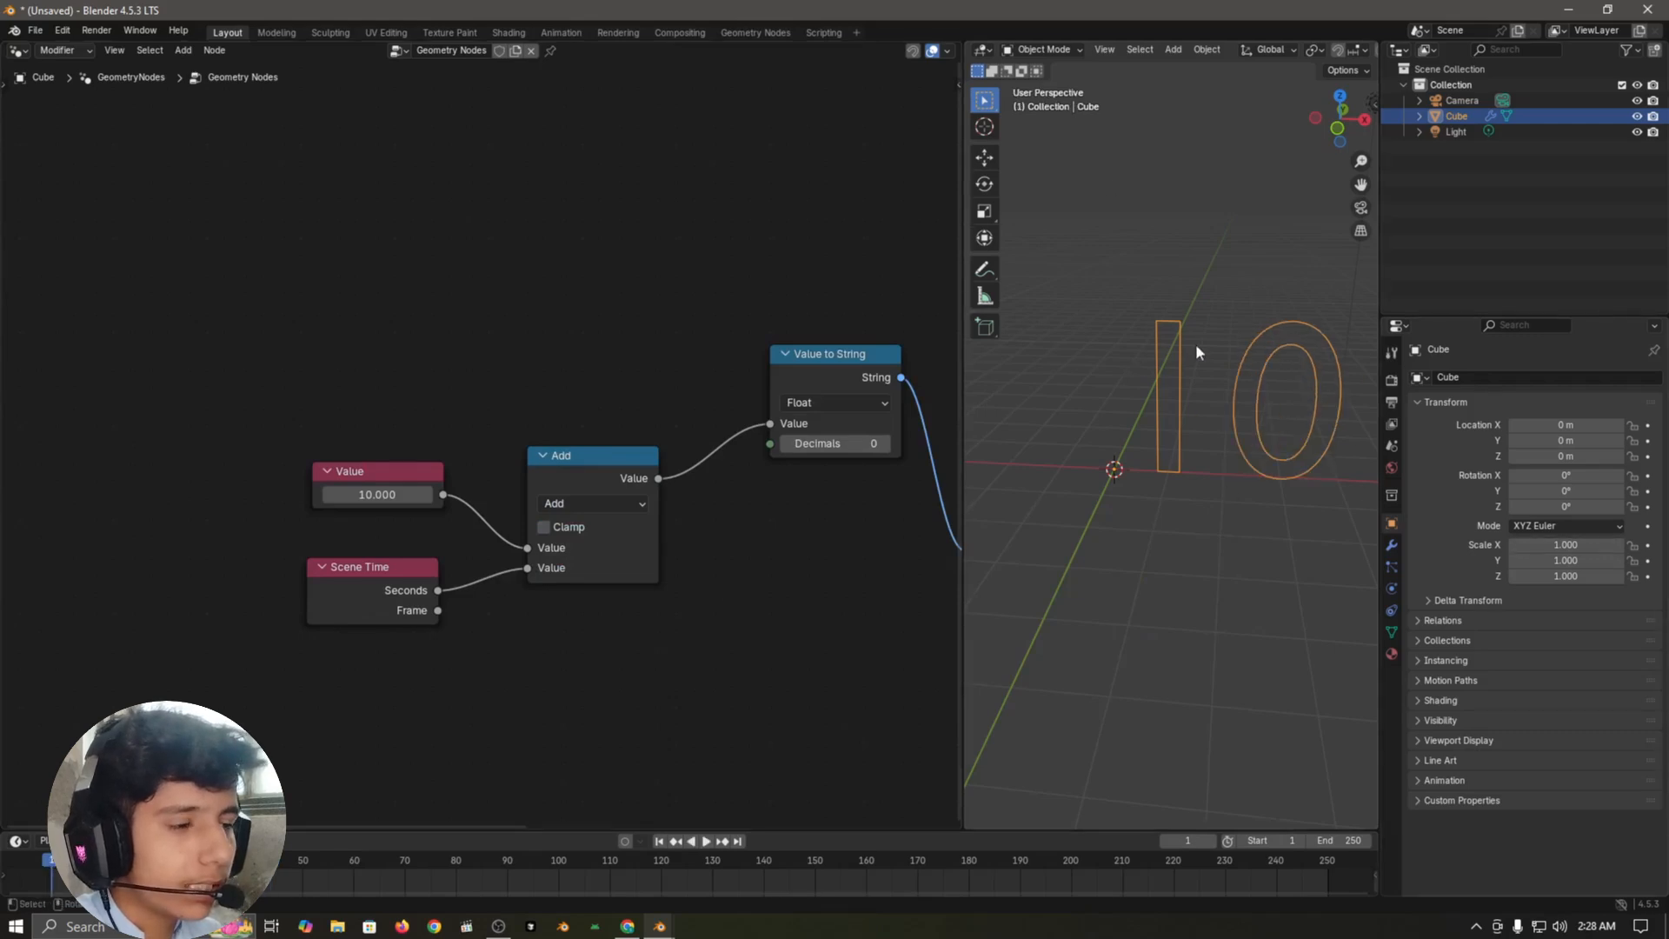
Step: Set the Value node to 0, play the animation to test the count from zero, and return to the first frame
{"action": "left_click", "coordinate": [395, 494]}
{"action": "type", "text": "0"}
{"action": "key", "text": "Return"}
{"action": "key", "text": "space"}
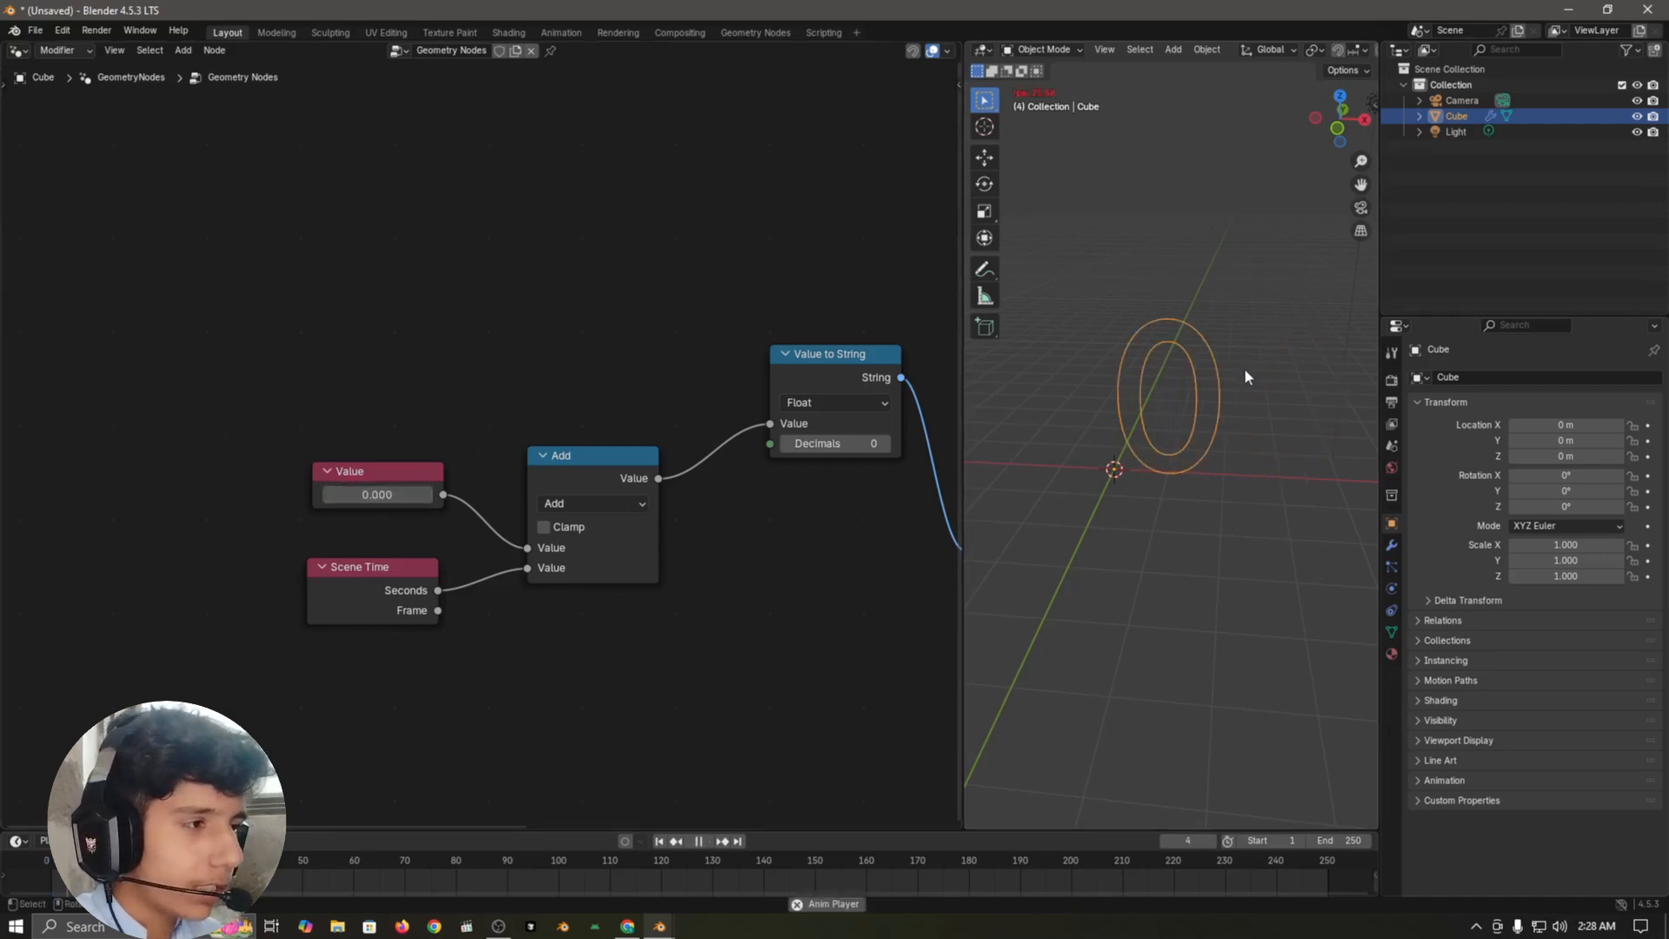
{"action": "middle_click_drag", "start_coordinate": [1207, 384], "coordinate": [1150, 426], "text": "shift"}
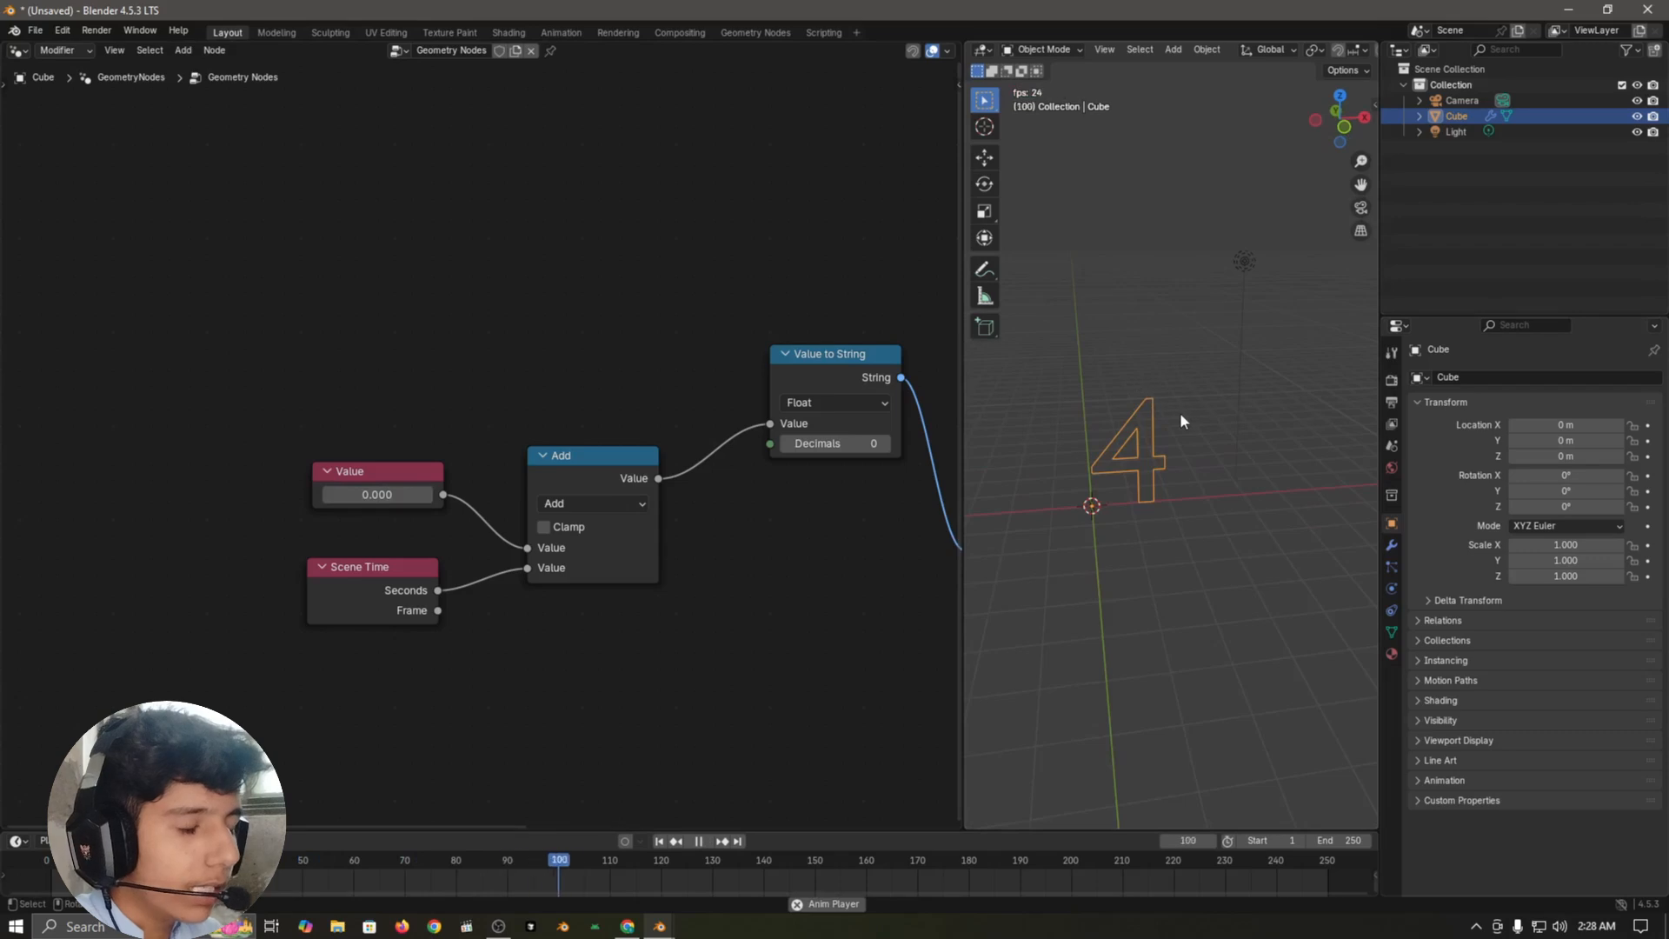
{"action": "key", "text": "space"}
{"action": "key", "text": "shift+Left"}
Step: Set the Add node's operation back to Subtract and the Value node's number to 5
{"action": "scroll", "coordinate": [643, 525], "scroll_direction": "up", "scroll_amount": 2}
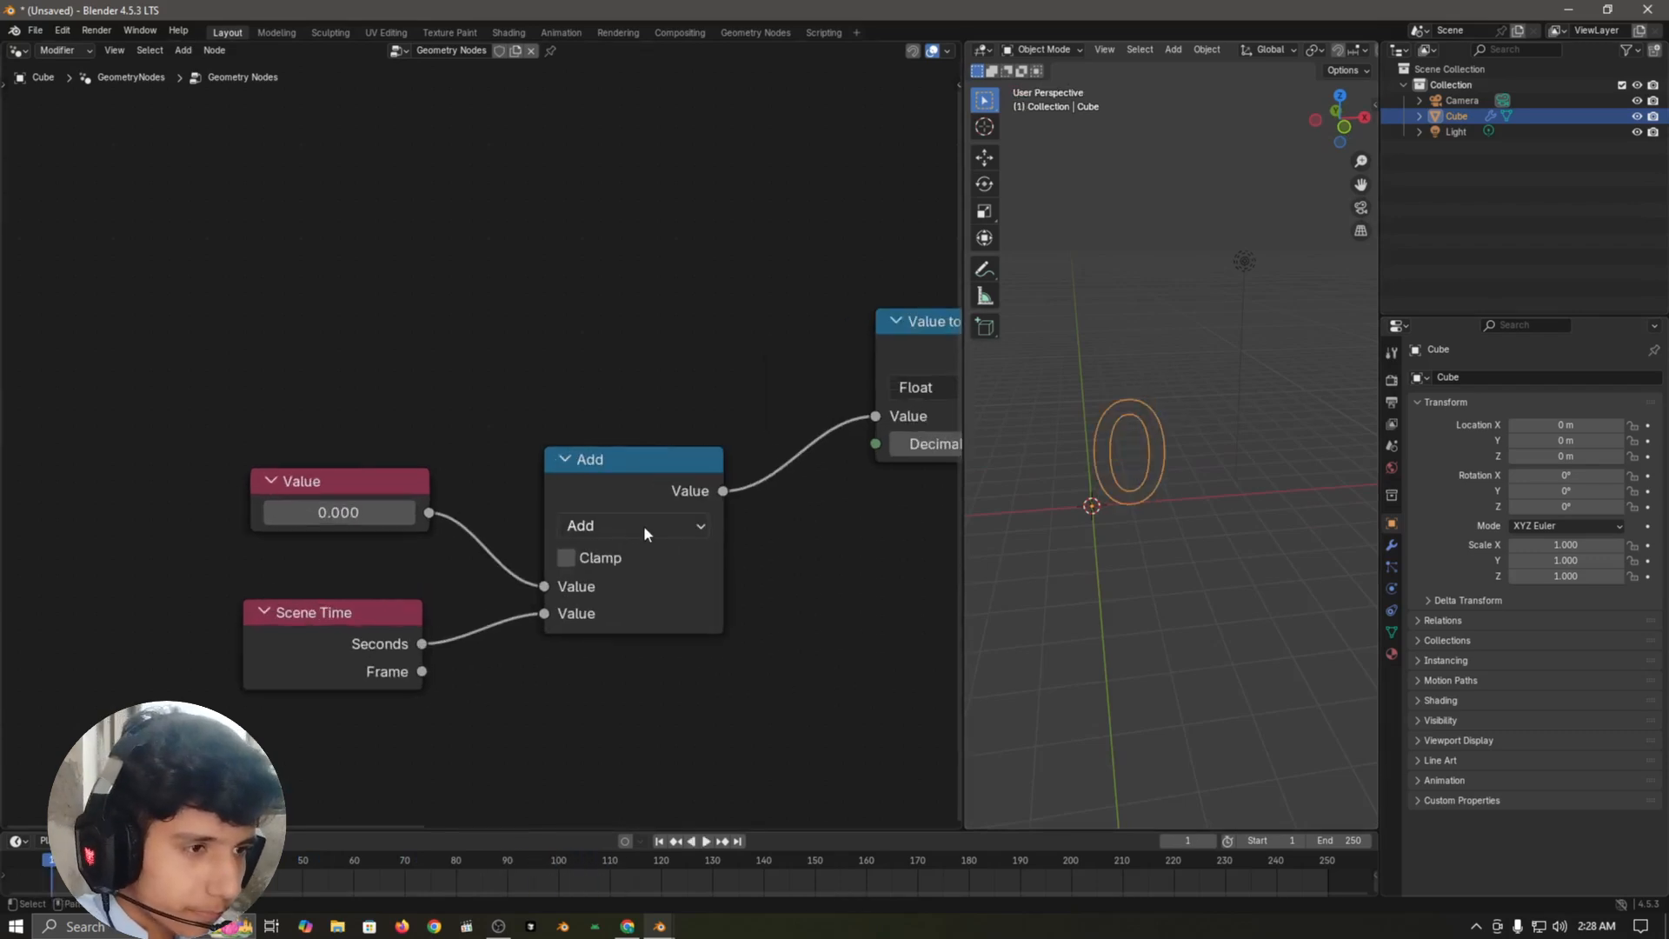
{"action": "scroll", "coordinate": [651, 534], "scroll_direction": "down", "scroll_amount": 3}
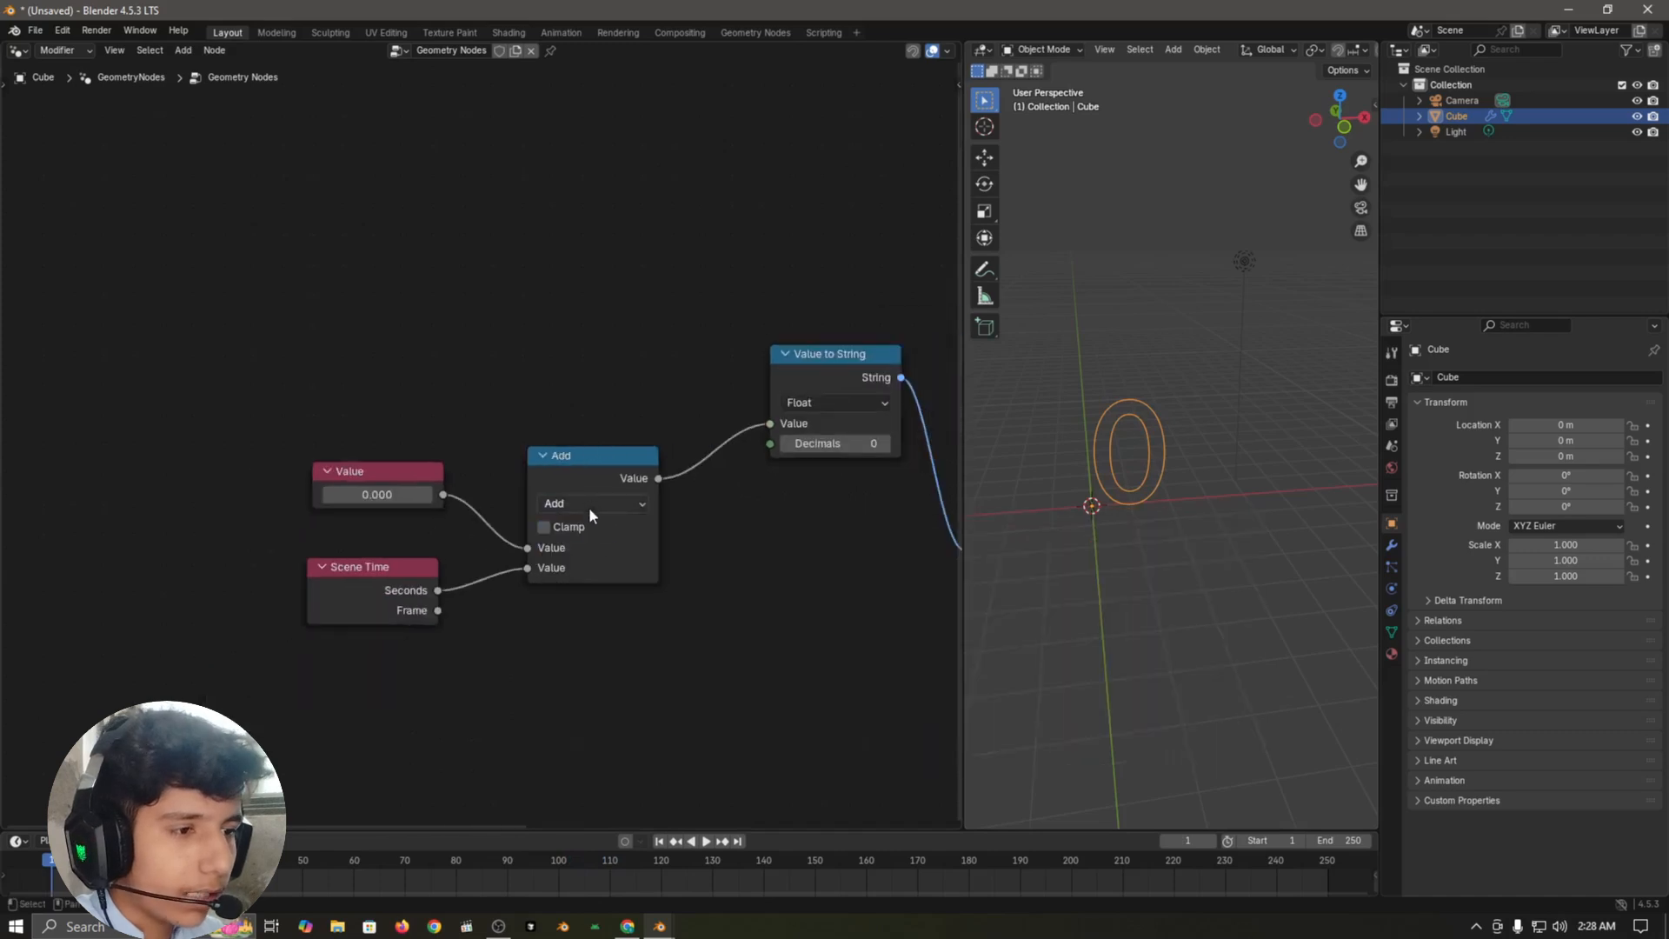
{"action": "left_click", "coordinate": [587, 504]}
{"action": "left_click", "coordinate": [565, 570]}
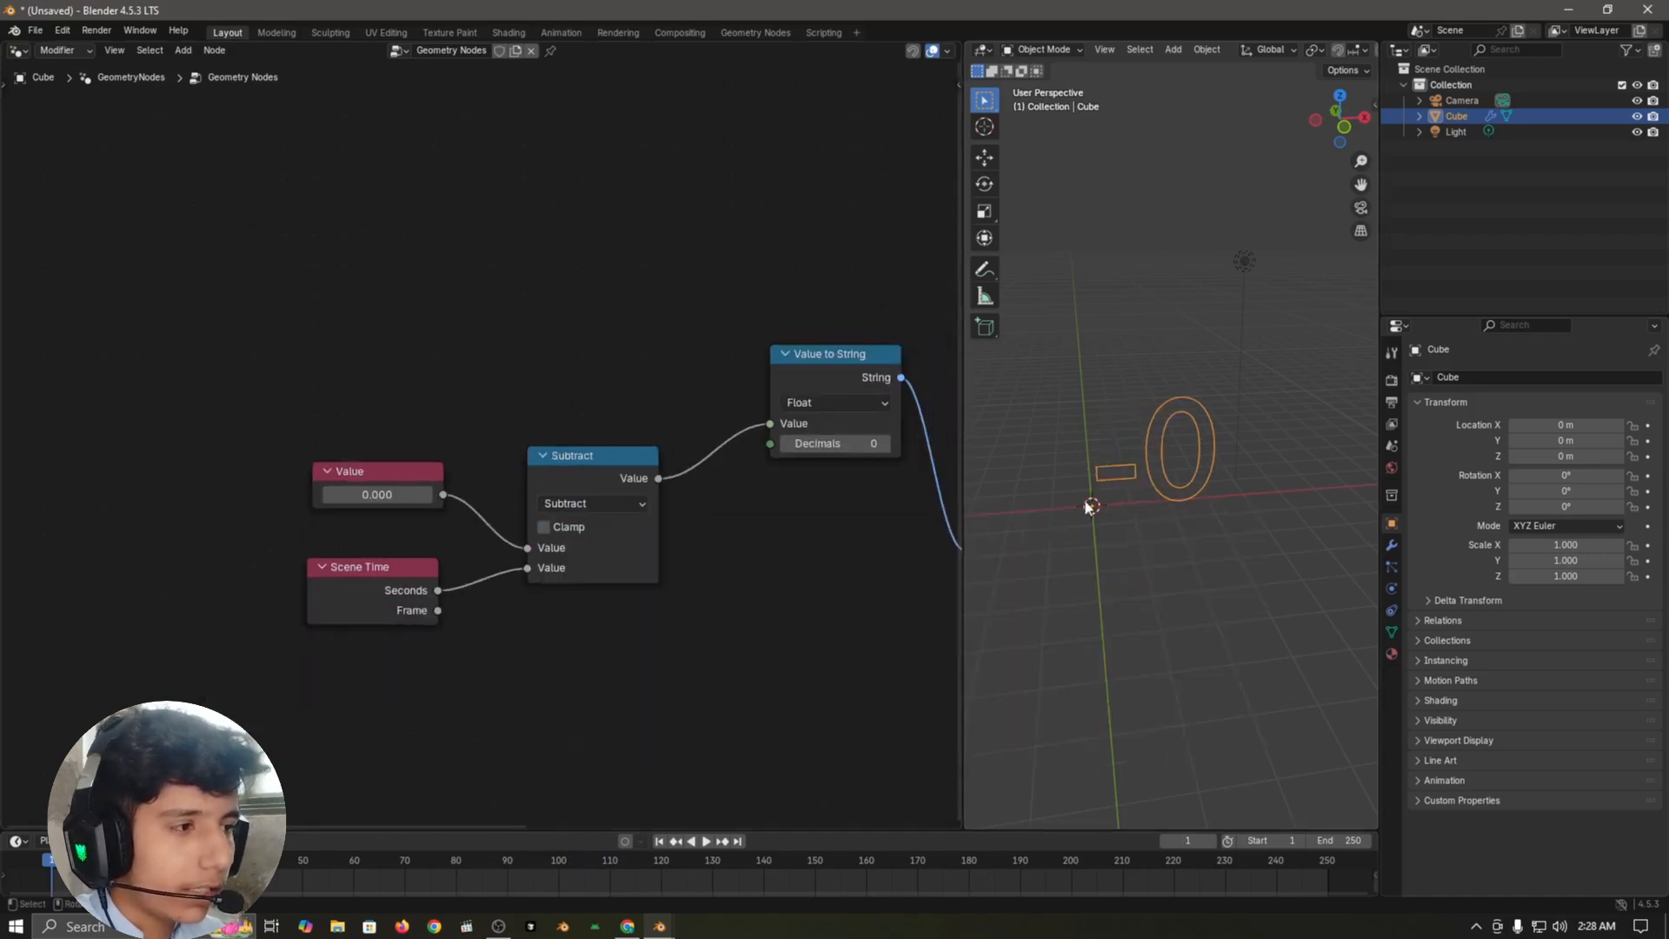
{"action": "scroll", "coordinate": [410, 523], "scroll_direction": "up", "scroll_amount": 2}
{"action": "left_click", "coordinate": [371, 513]}
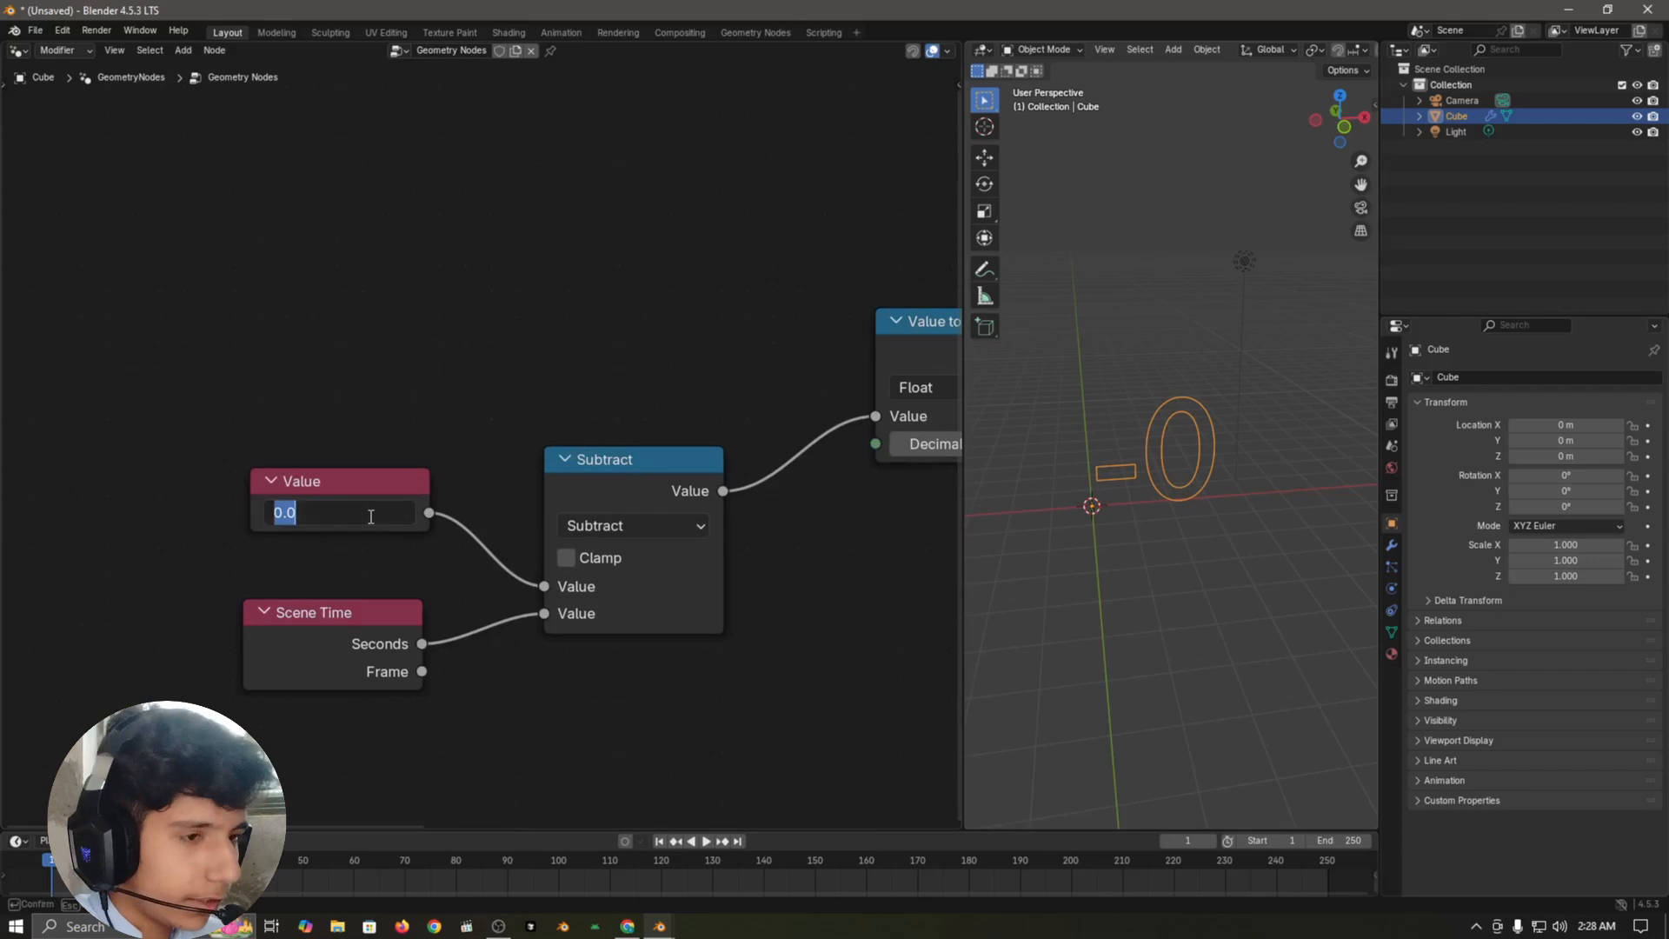
{"action": "type", "text": "5"}
{"action": "key", "text": "Return"}
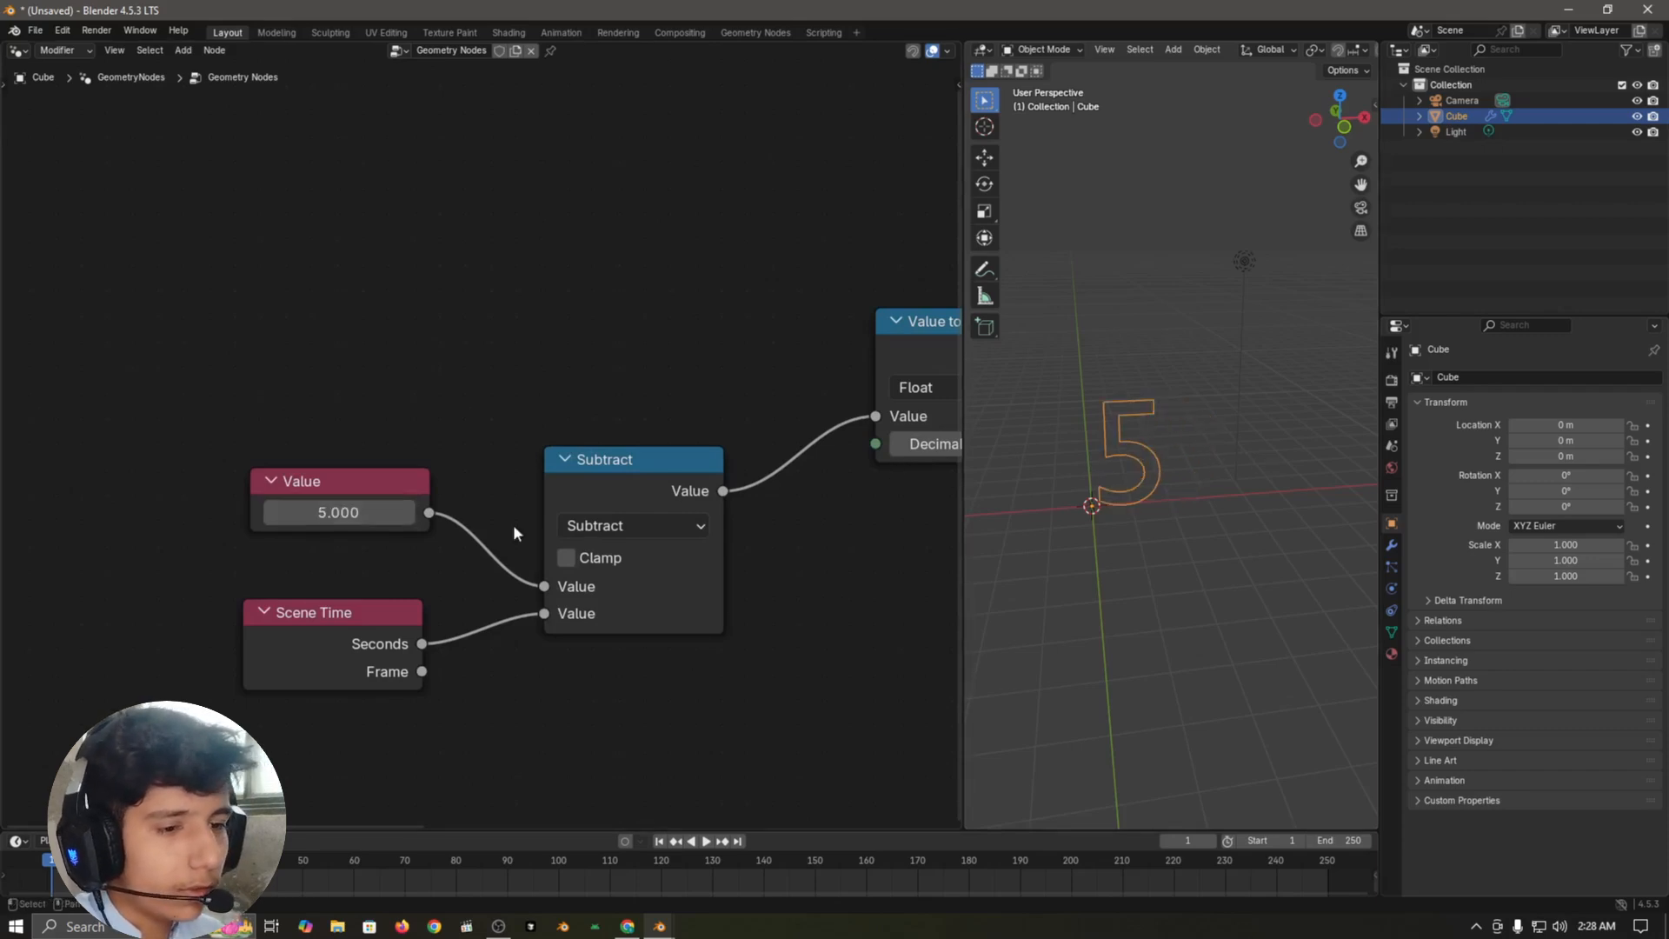
Step: Play the countdown past zero to check how the number behaves, and return to the first frame
{"action": "key", "text": "space"}
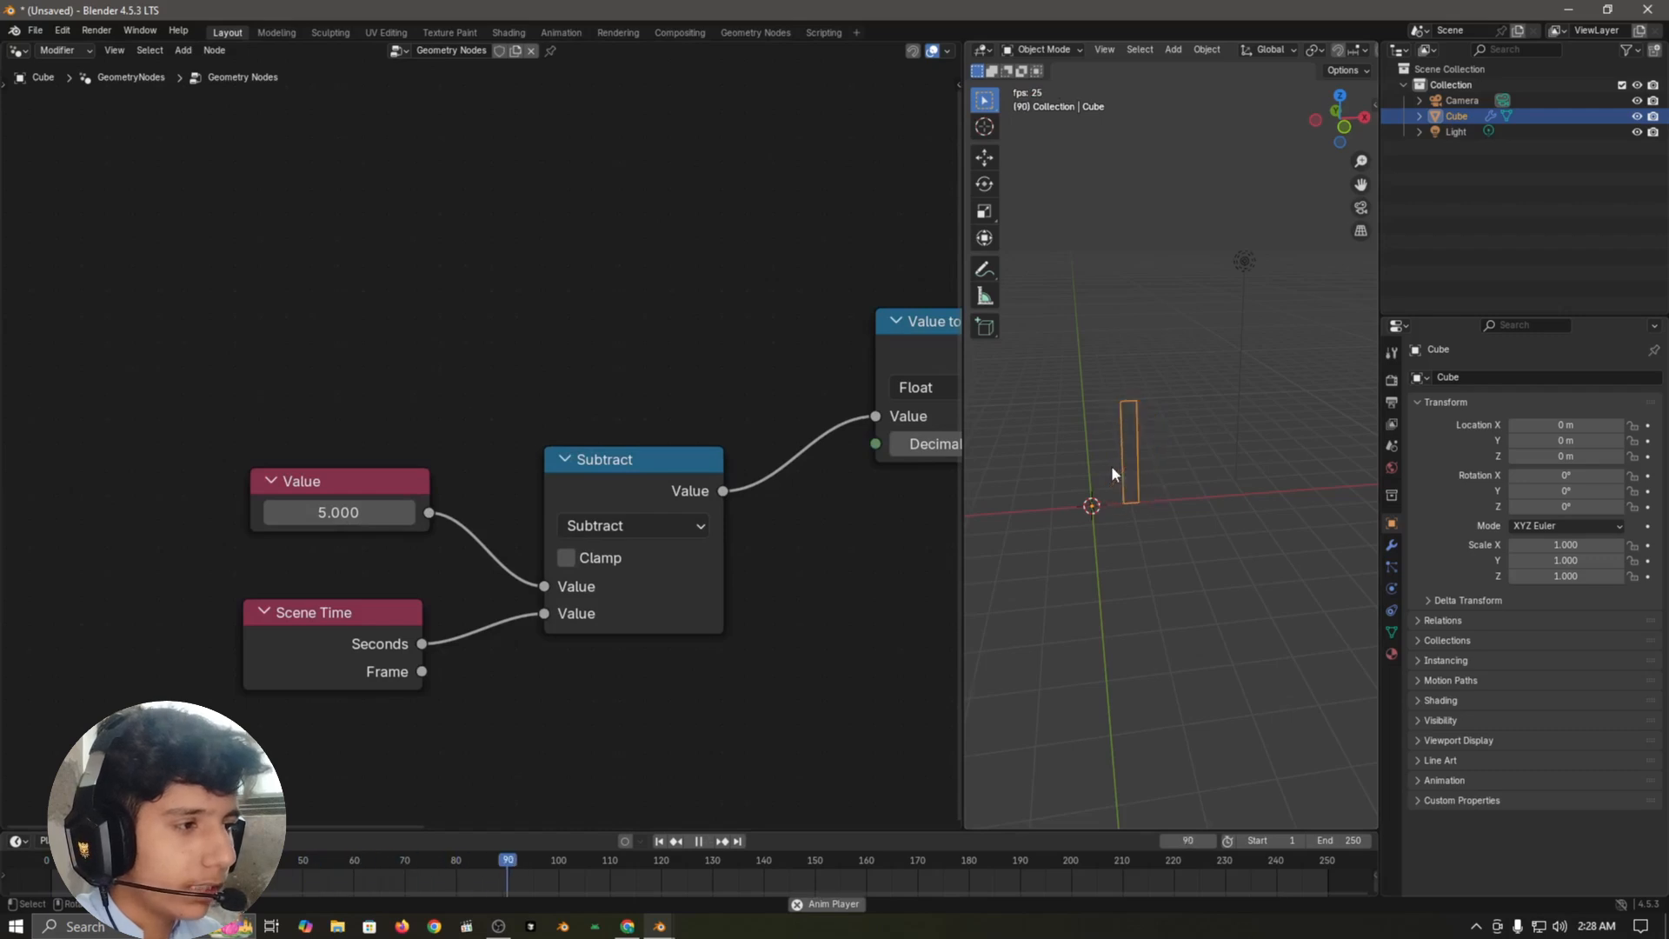
{"action": "key", "text": "space"}
{"action": "middle_click_drag", "start_coordinate": [1150, 463], "coordinate": [1169, 523]}
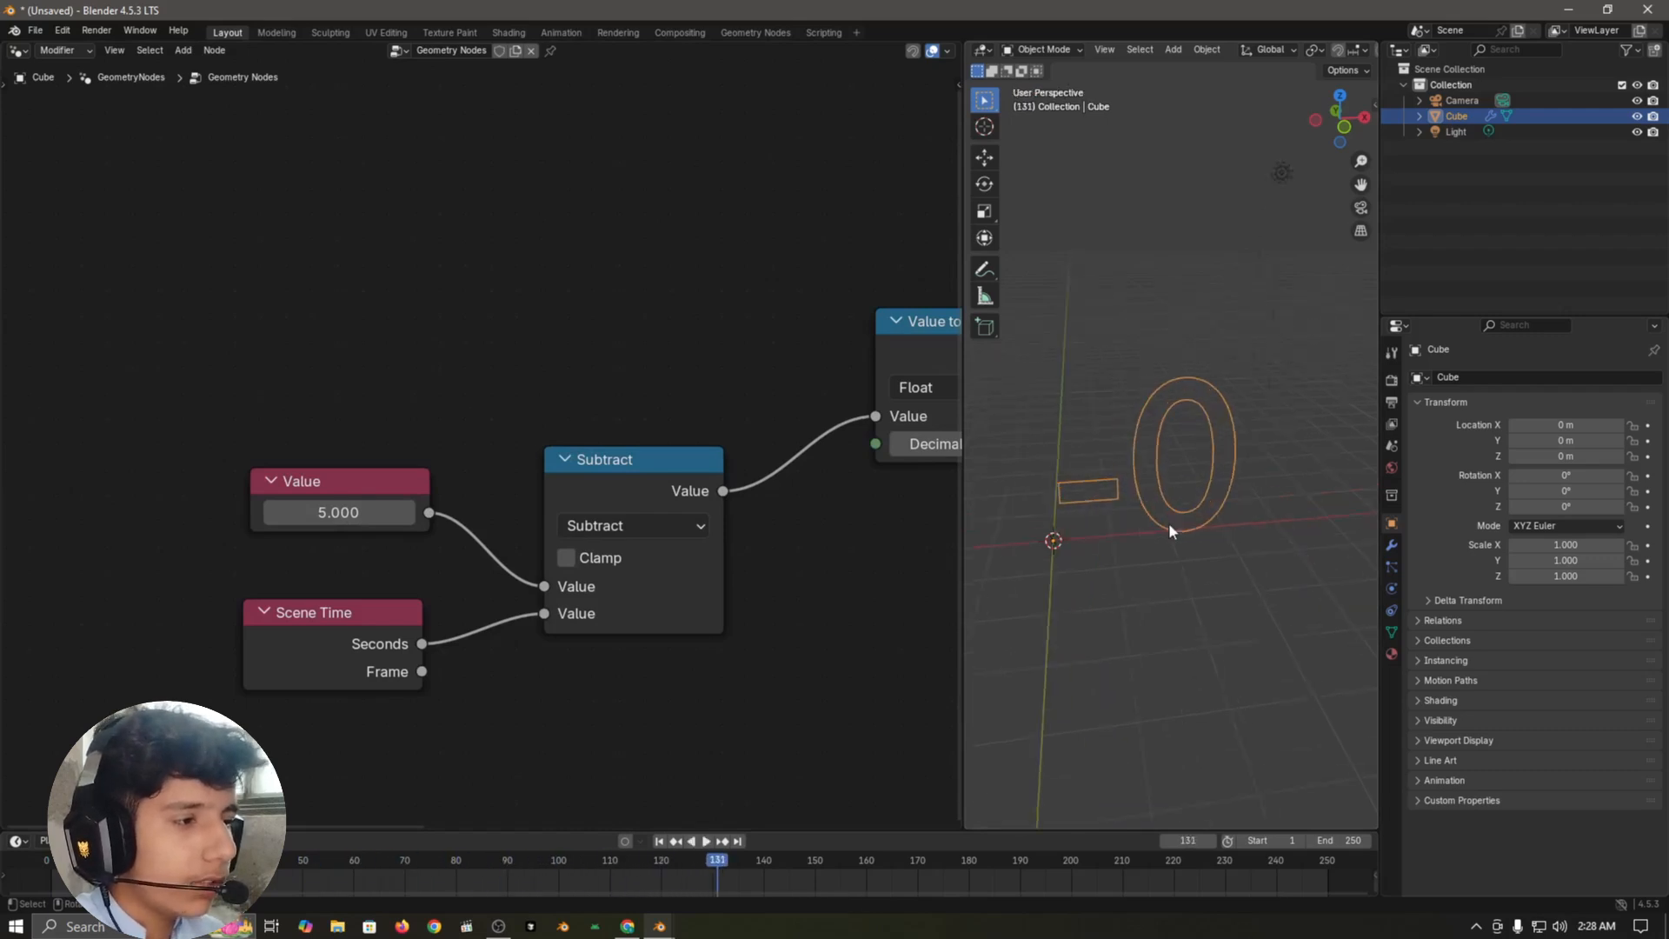
{"action": "key", "text": "space"}
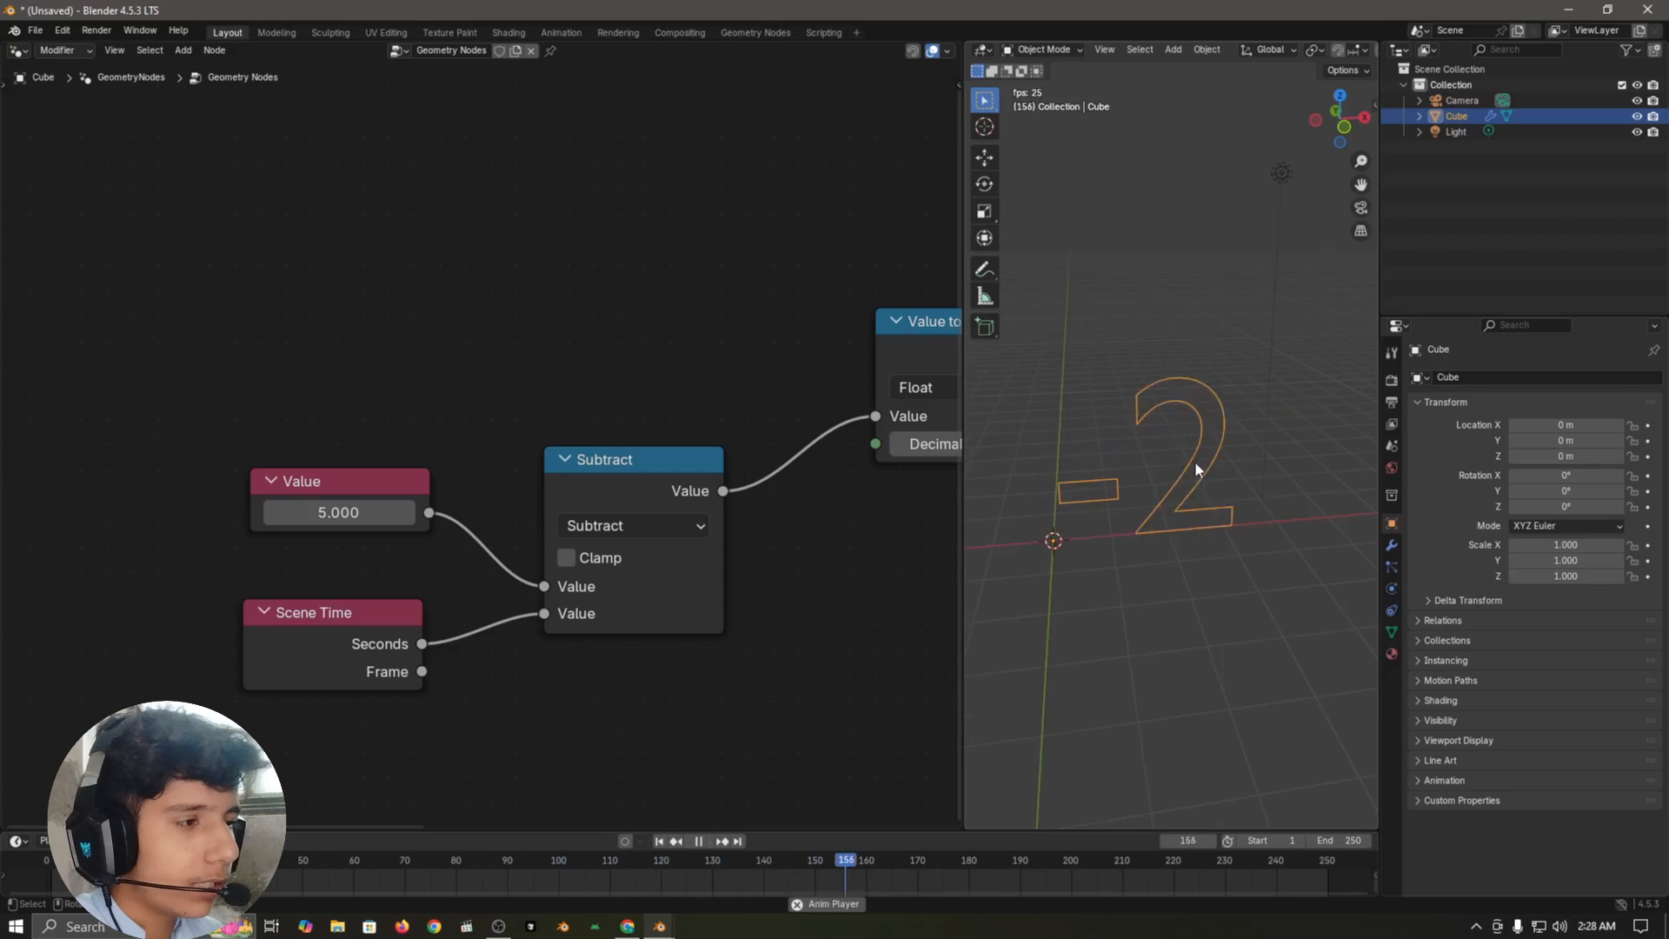
{"action": "key", "text": "space"}
{"action": "key", "text": "shift+Left"}
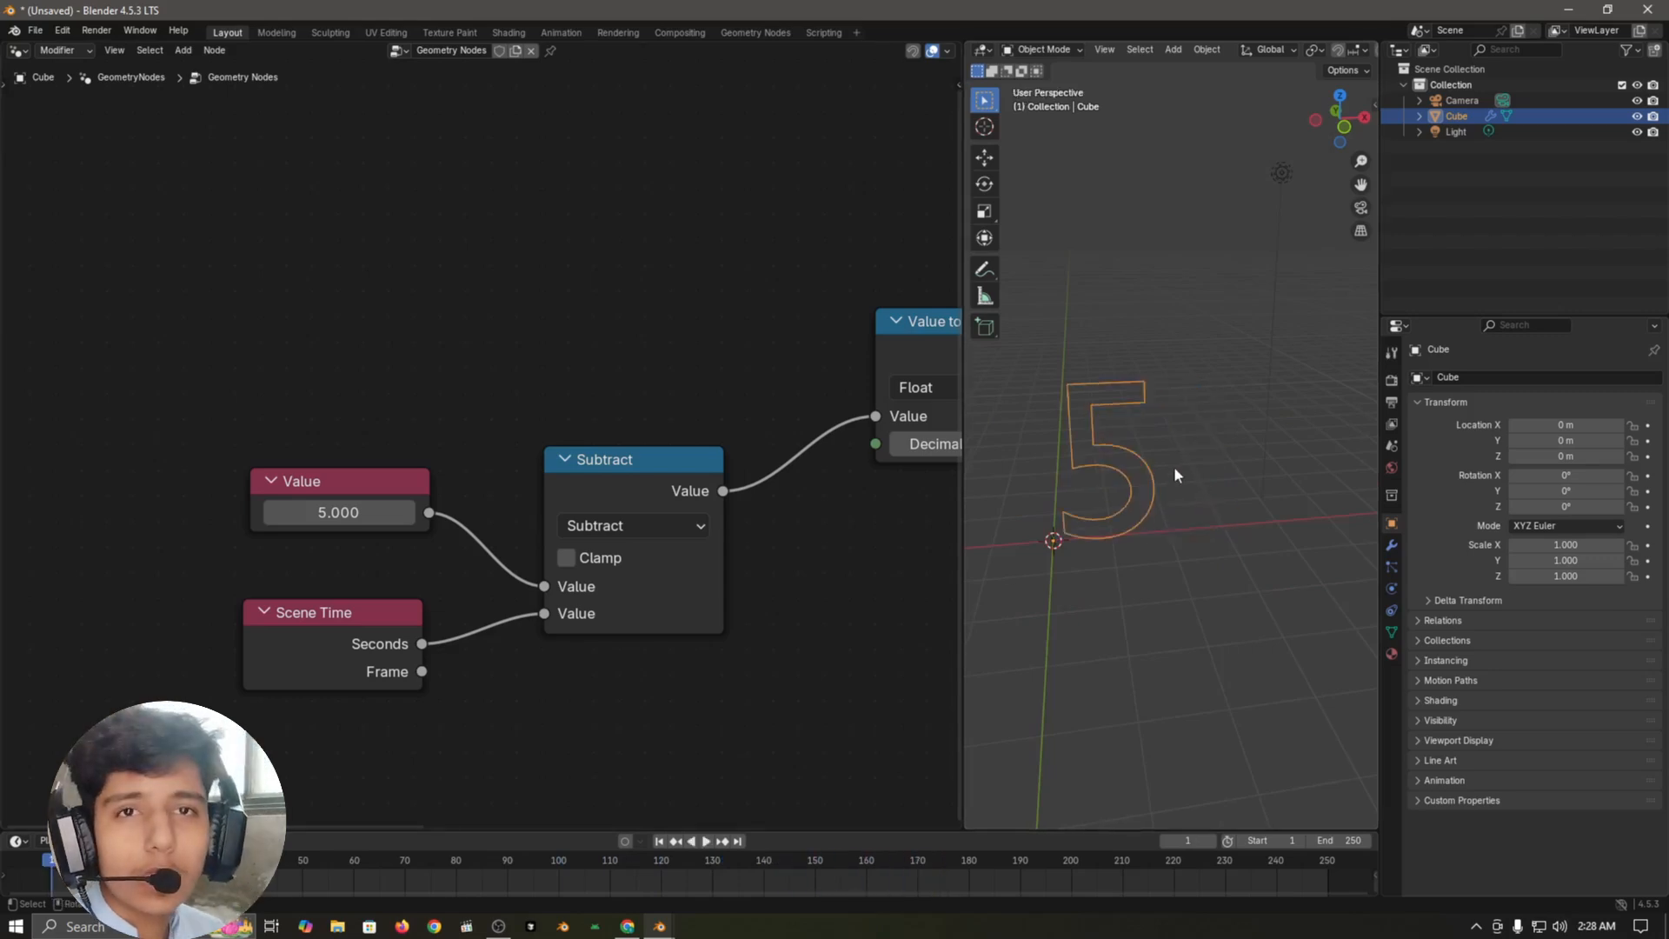
Step: Duplicate the Subtract node onto the link before Value to String and set the copy's operation to Round
{"action": "scroll", "coordinate": [774, 643], "scroll_direction": "down", "scroll_amount": 4}
{"action": "middle_click_drag", "start_coordinate": [776, 567], "coordinate": [616, 573]}
{"action": "scroll", "coordinate": [529, 636], "scroll_direction": "up", "scroll_amount": 3}
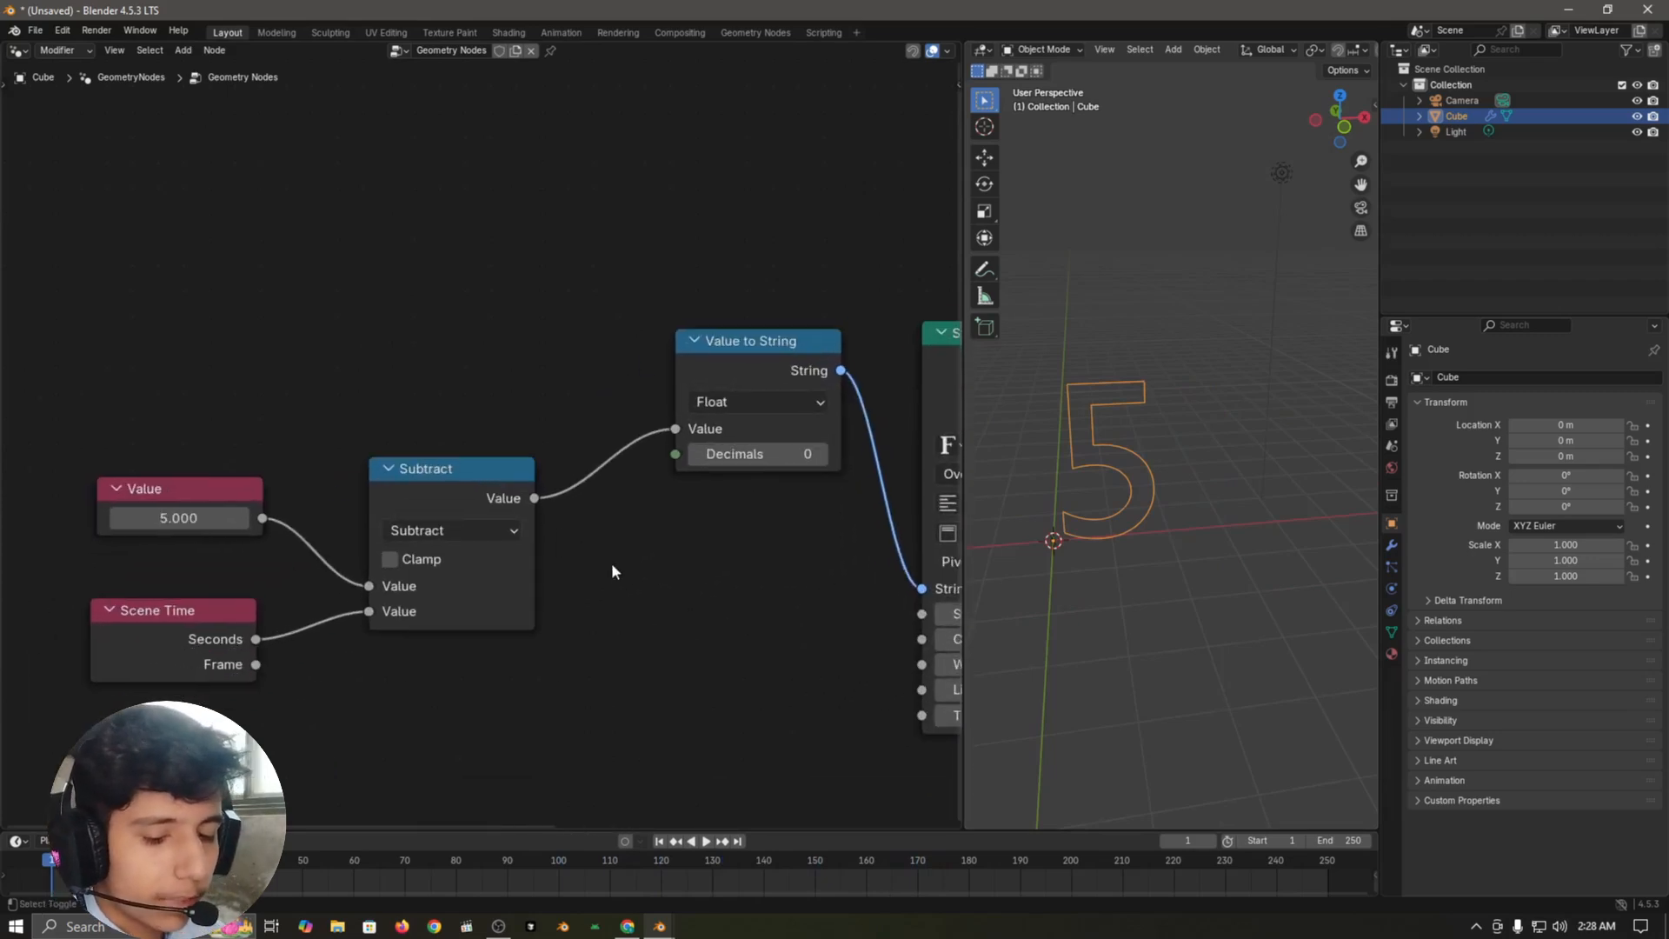
{"action": "left_click", "coordinate": [466, 470]}
{"action": "key", "text": "shift+d"}
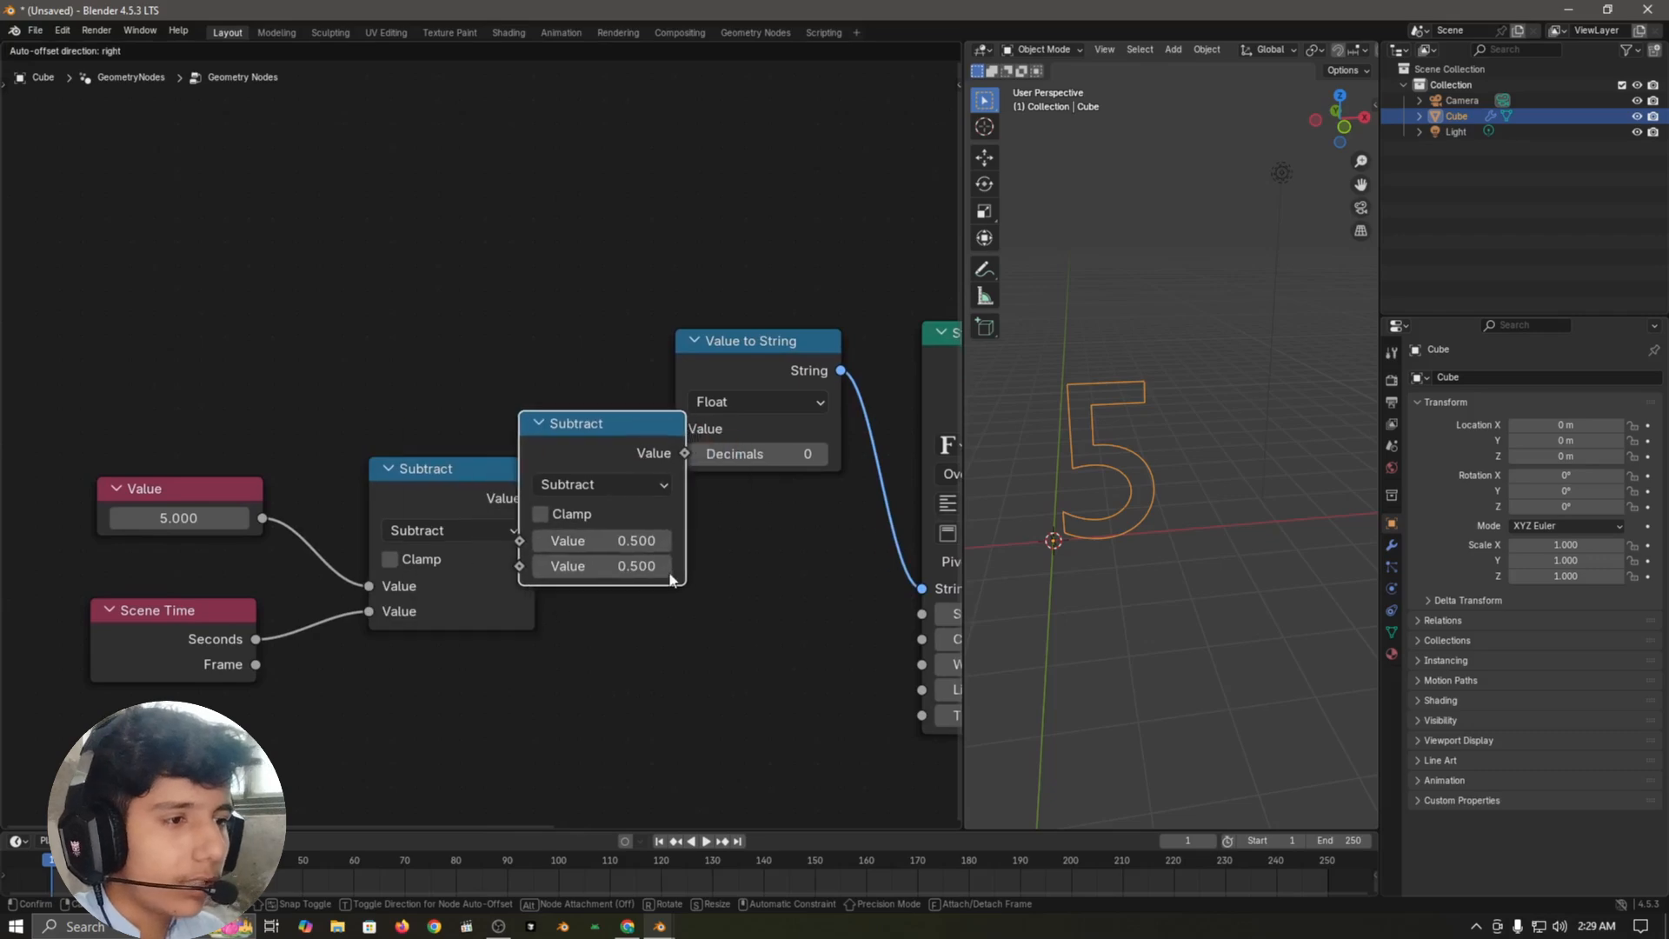
{"action": "left_click", "coordinate": [734, 580]}
{"action": "left_click", "coordinate": [647, 487]}
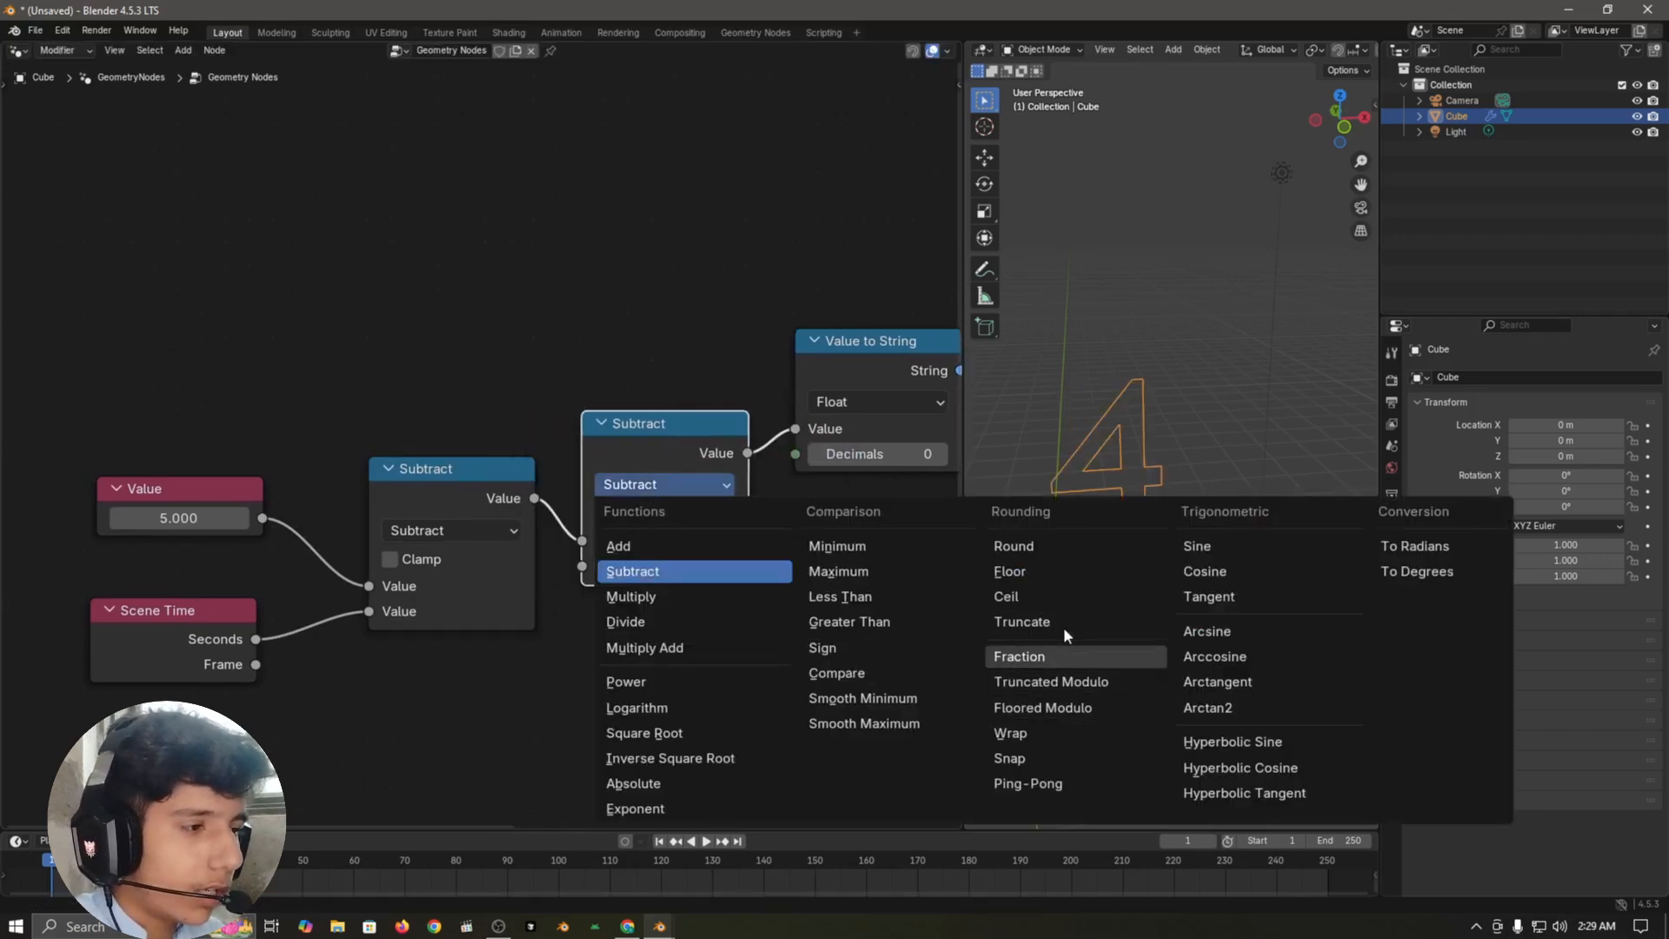
{"action": "left_click", "coordinate": [1013, 545]}
{"action": "scroll", "coordinate": [670, 608], "scroll_direction": "down", "scroll_amount": 2}
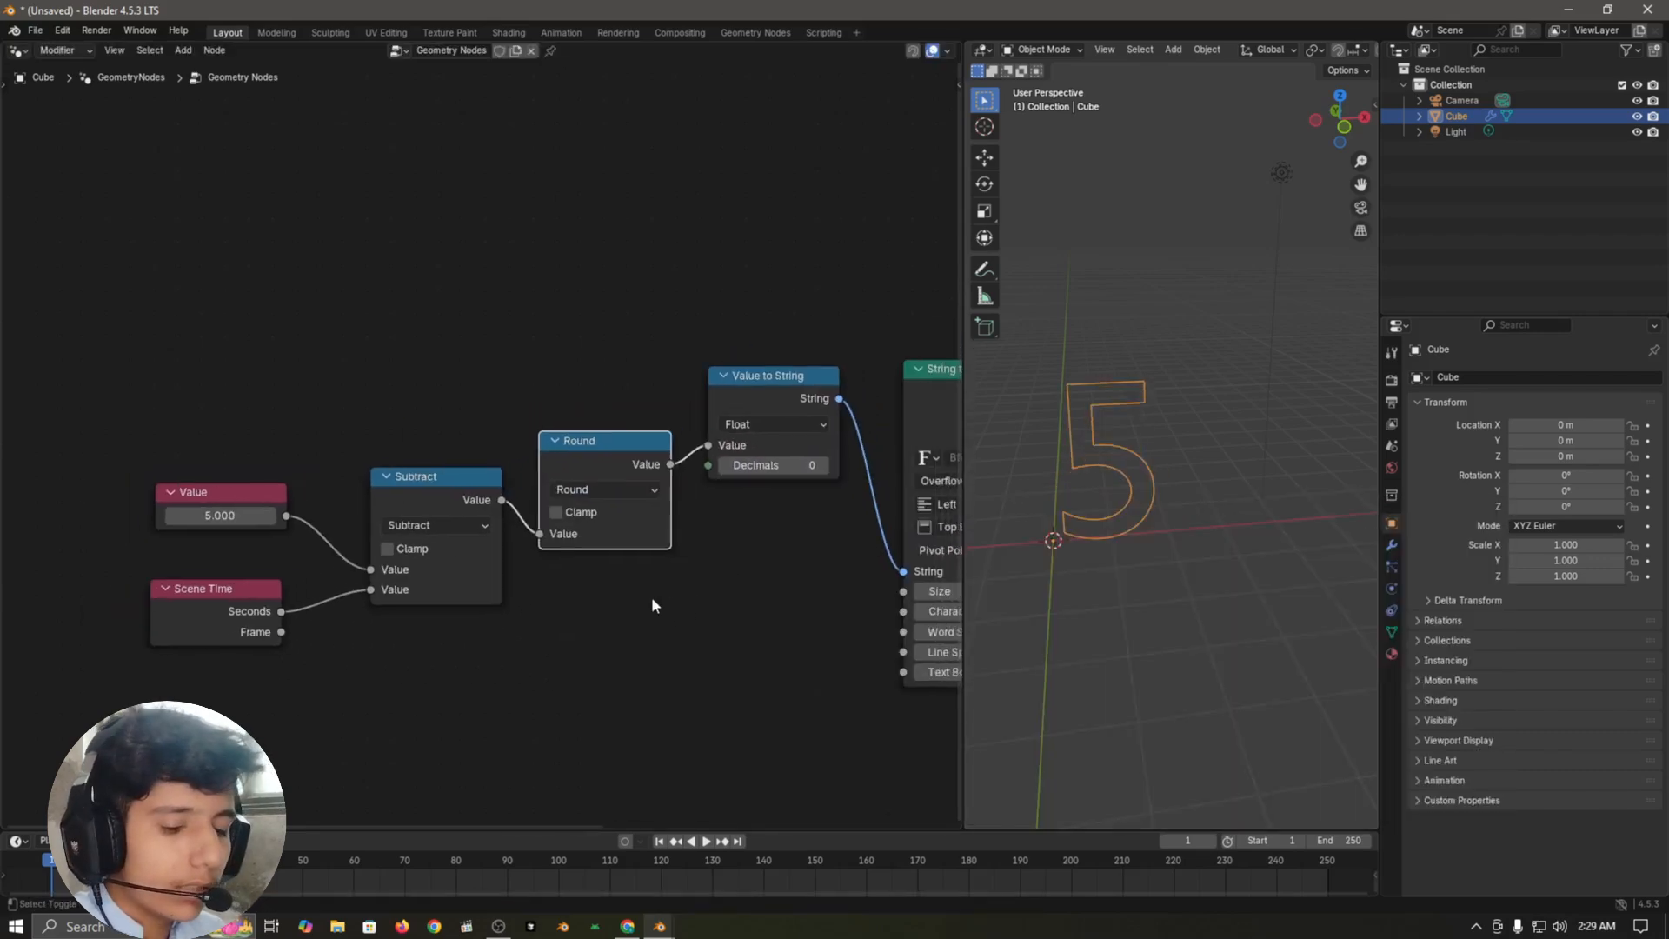
Step: Duplicate the Round node onto its link with Value to String and set the copy's operation to Wrap
{"action": "key", "text": "shift+d"}
{"action": "left_click", "coordinate": [746, 584]}
{"action": "left_click", "coordinate": [758, 449]}
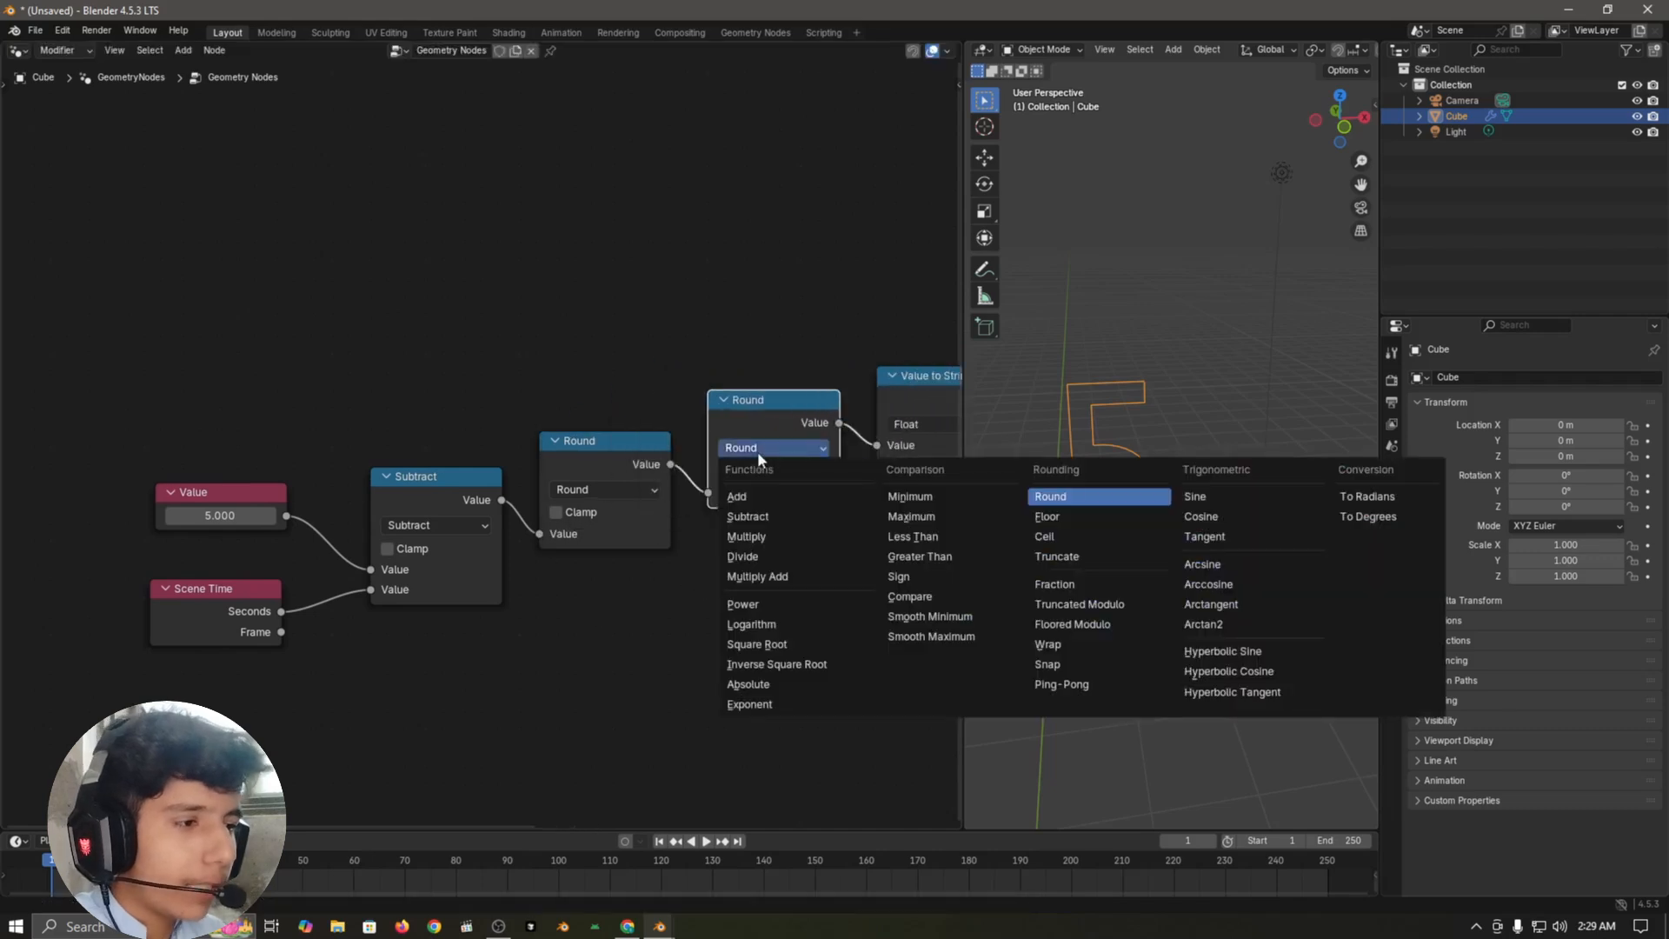
{"action": "left_click", "coordinate": [1097, 643]}
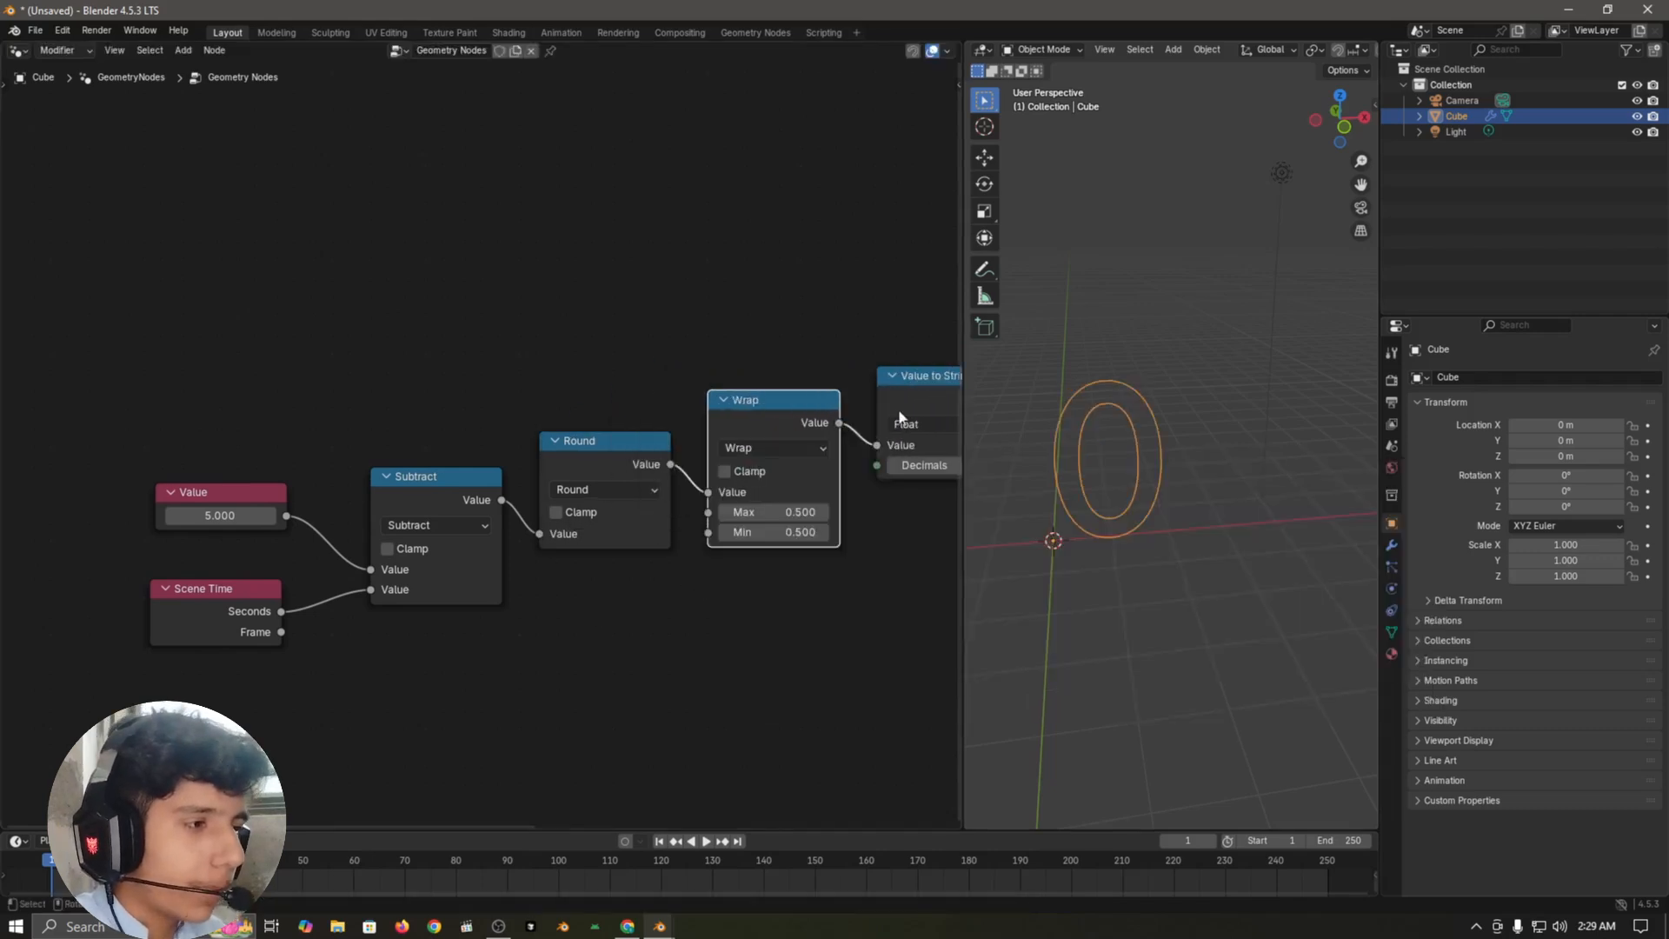
Step: Deselect the text object, preview the animation briefly with the Wrap node in place, and return to the first frame
{"action": "left_click", "coordinate": [1086, 333]}
{"action": "key", "text": "space"}
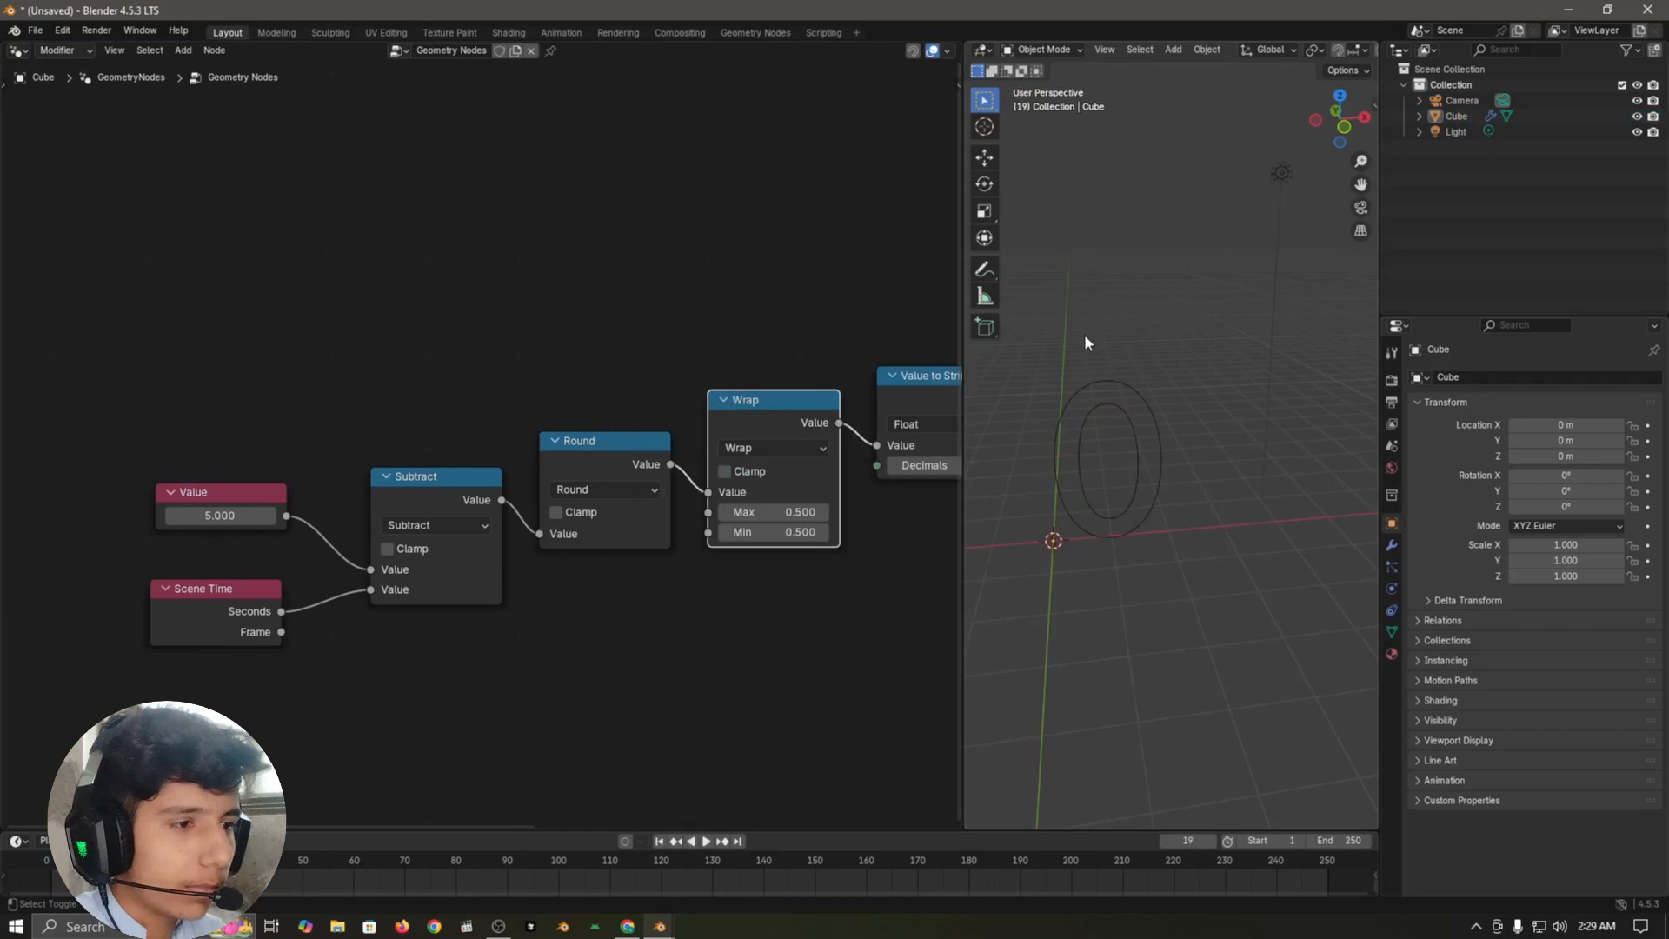
{"action": "key", "text": "Escape"}
Step: Set the Wrap node's Max to 0 and its Min to 5
{"action": "left_click", "coordinate": [769, 691]}
{"action": "scroll", "coordinate": [772, 669], "scroll_direction": "up", "scroll_amount": 2}
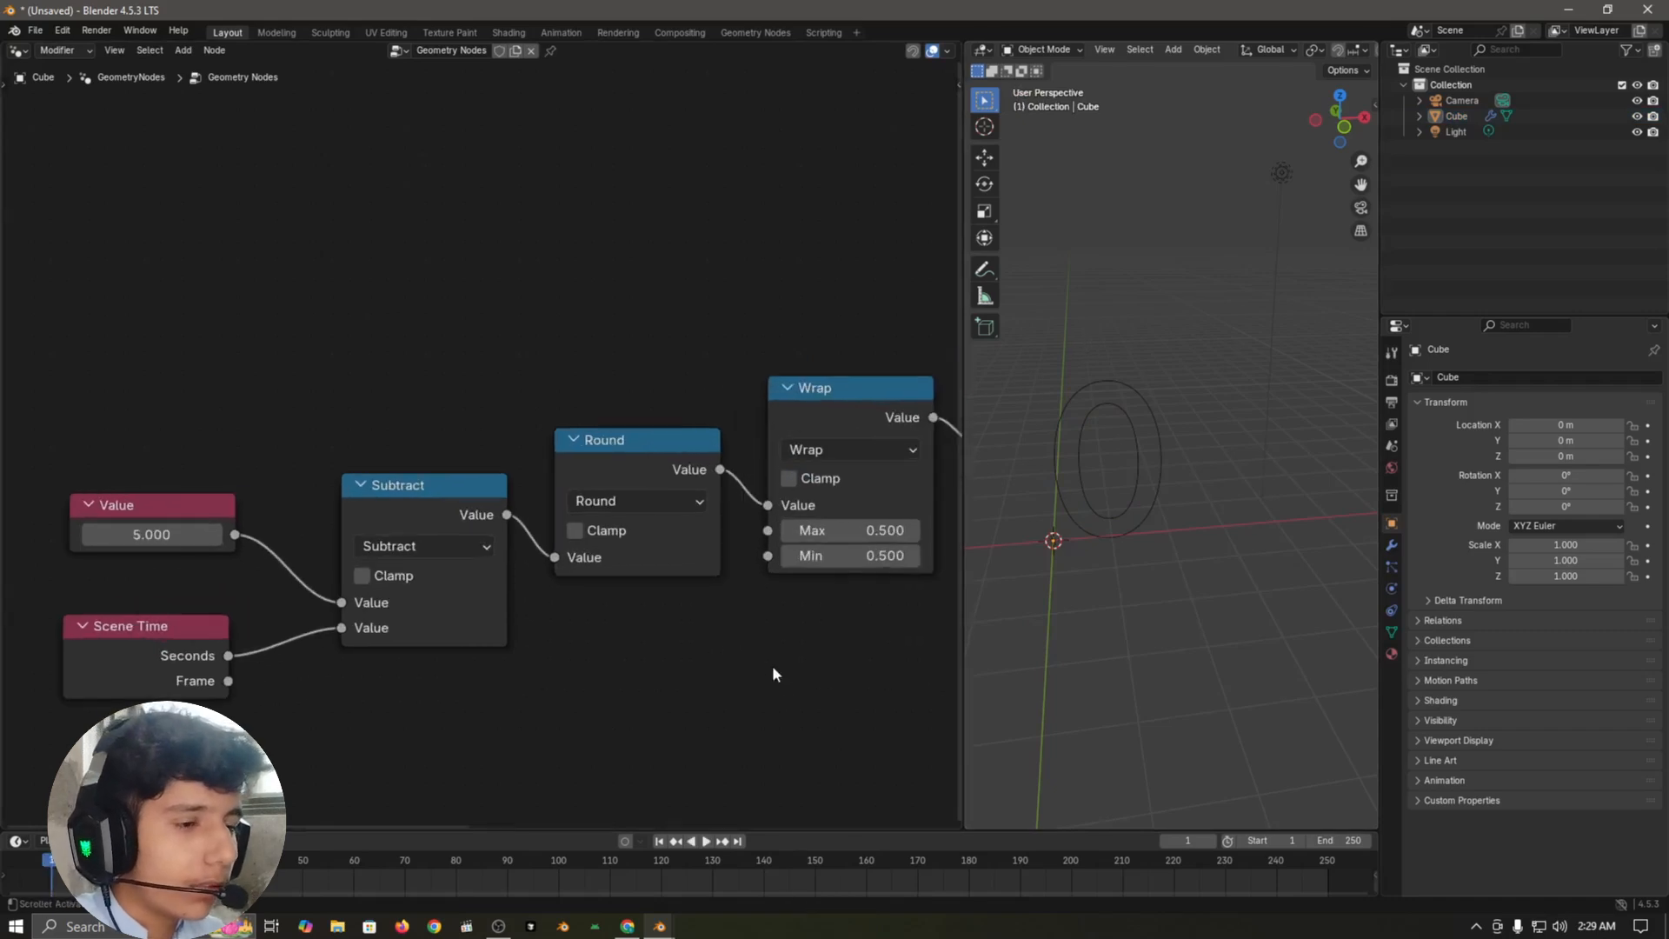
{"action": "middle_click_drag", "start_coordinate": [713, 631], "coordinate": [631, 624]}
{"action": "scroll", "coordinate": [780, 644], "scroll_direction": "up", "scroll_amount": 1}
{"action": "middle_click_drag", "start_coordinate": [780, 644], "coordinate": [755, 639]}
{"action": "left_click", "coordinate": [720, 360]}
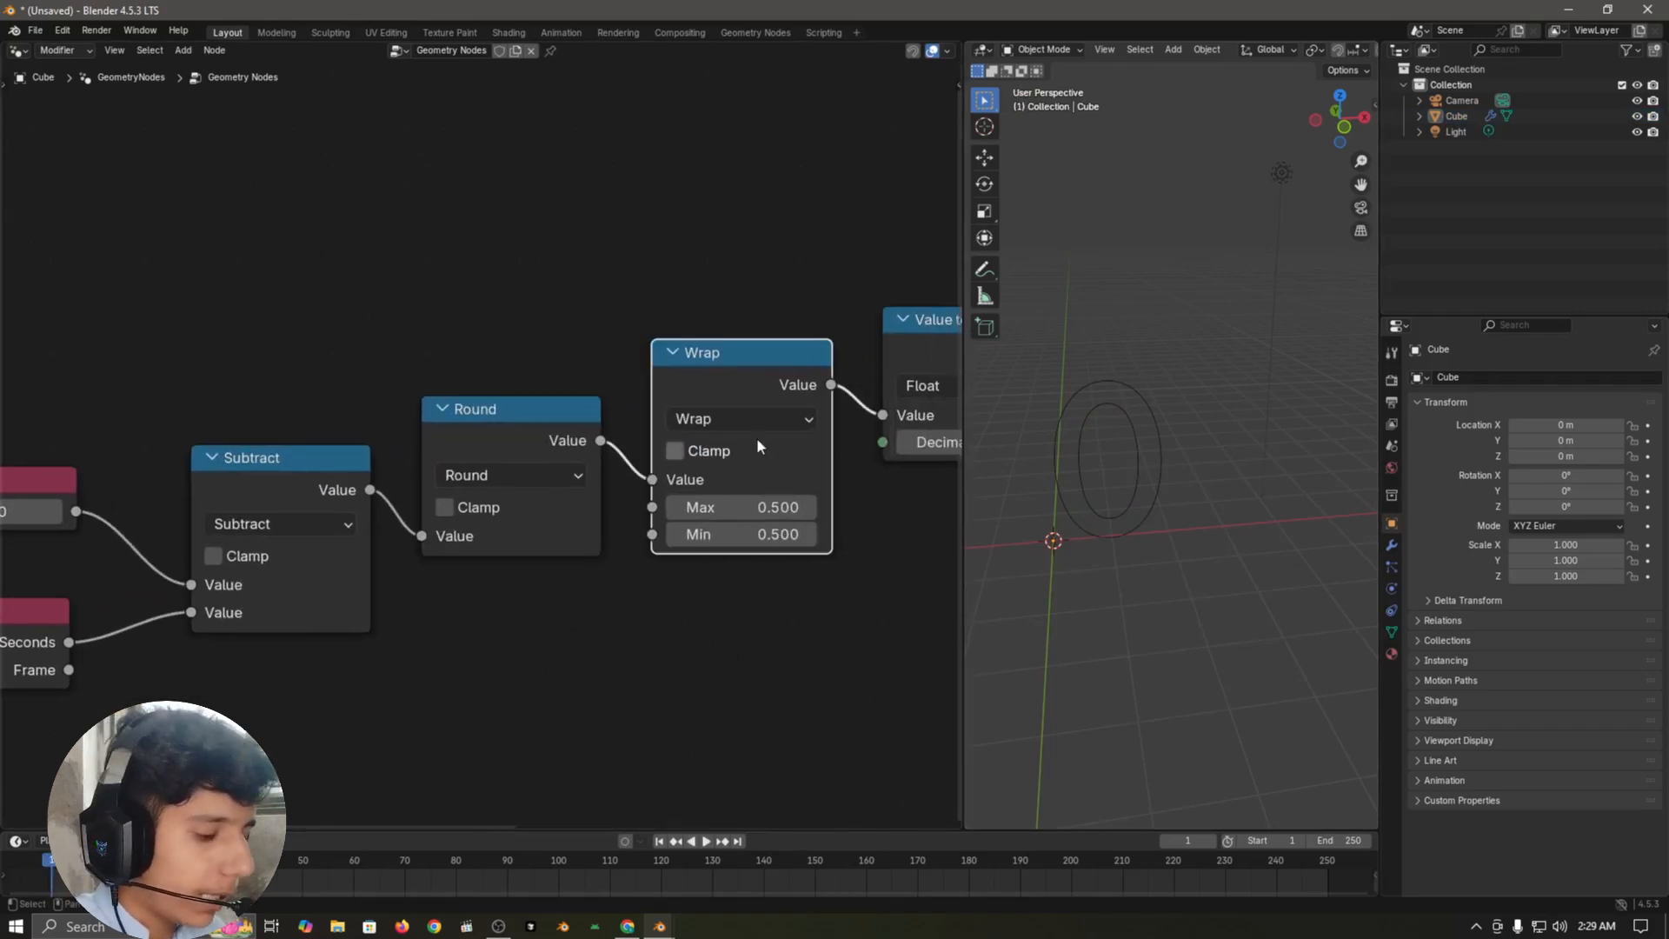
{"action": "middle_click_drag", "start_coordinate": [921, 480], "coordinate": [663, 478]}
{"action": "scroll", "coordinate": [609, 599], "scroll_direction": "up", "scroll_amount": 4}
{"action": "left_click", "coordinate": [470, 536]}
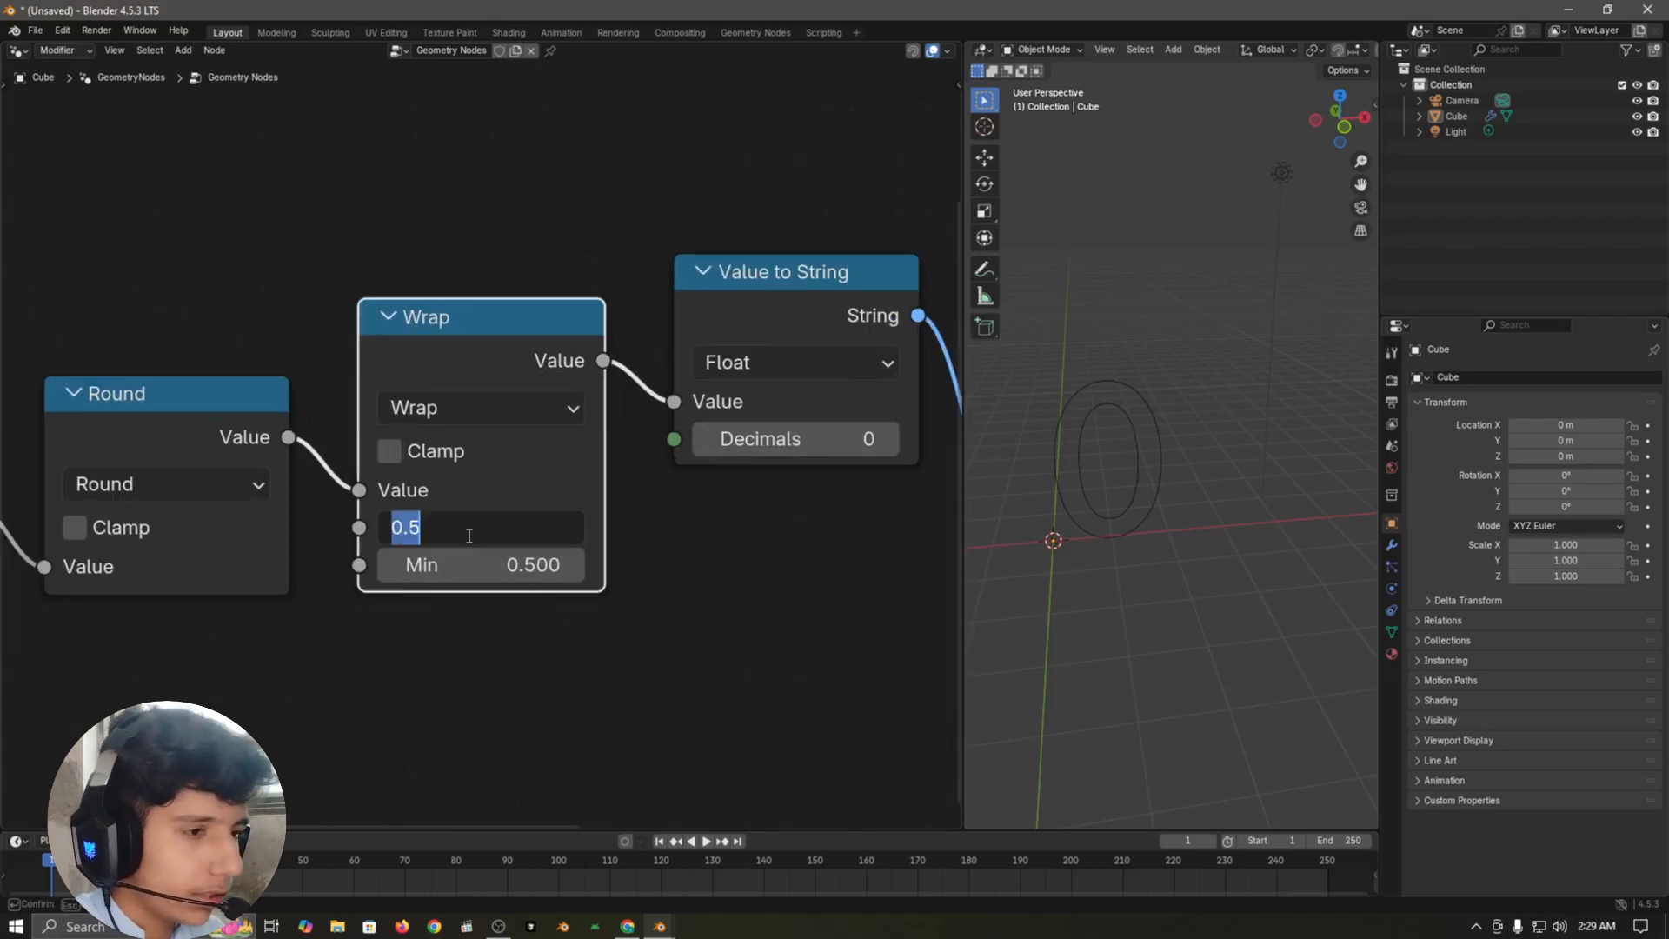
{"action": "type", "text": "0"}
{"action": "key", "text": "Return"}
{"action": "left_click", "coordinate": [475, 578]}
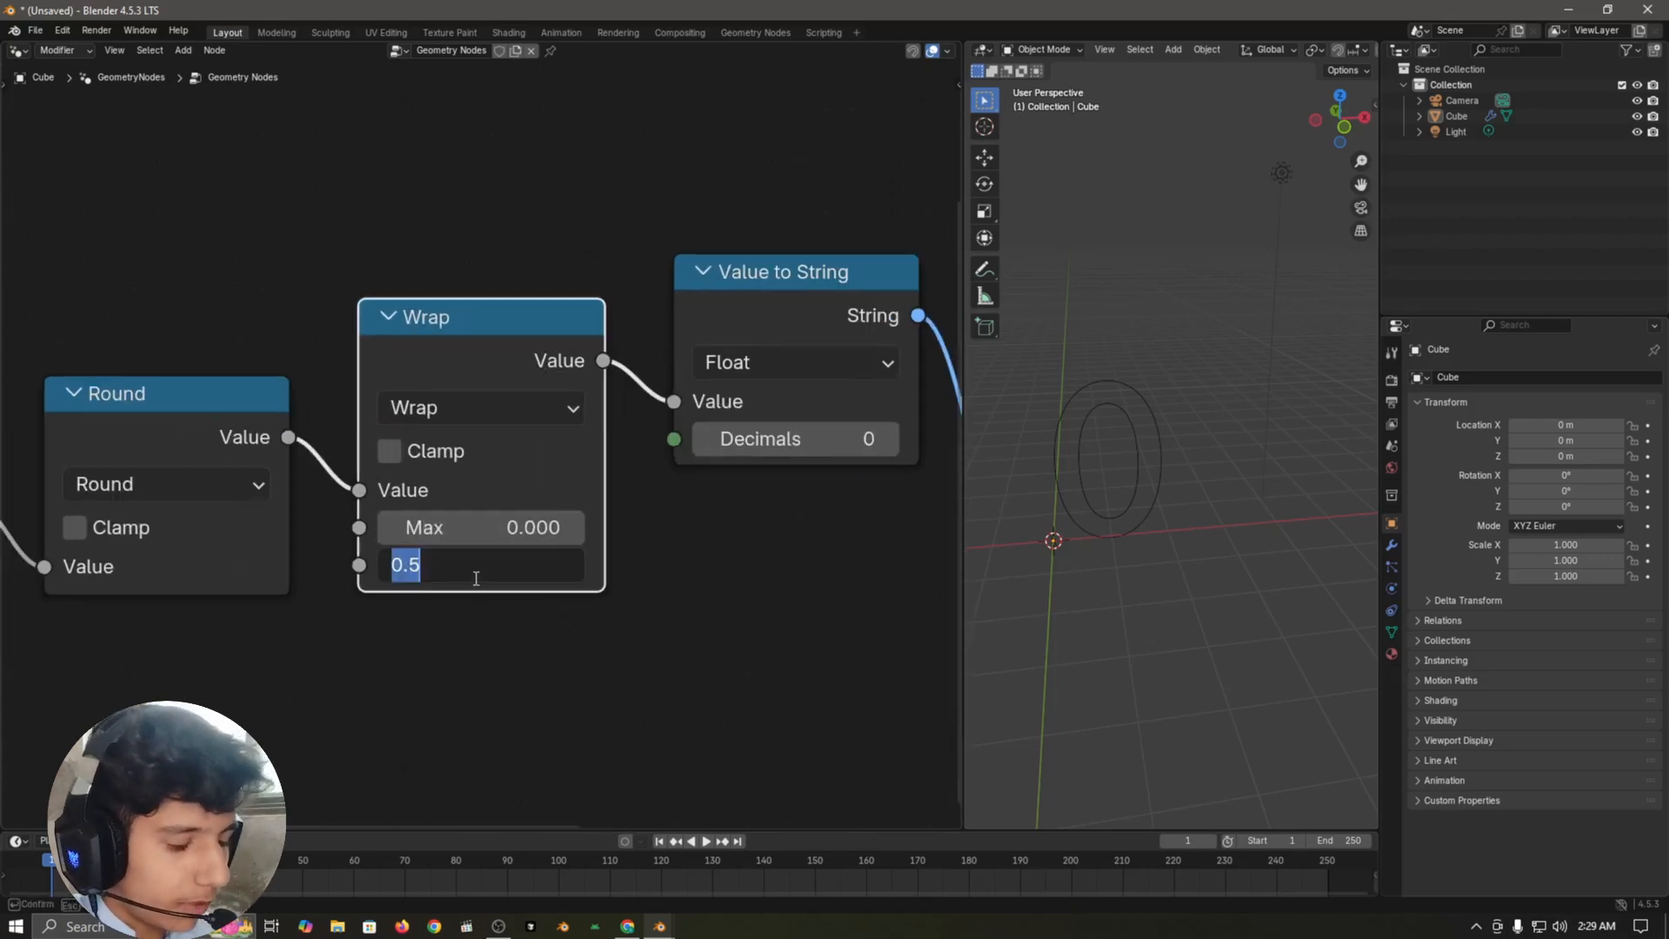
{"action": "type", "text": "5"}
{"action": "key", "text": "Return"}
Step: Play the animation past the countdown's end to check the wrapped number, and return to the first frame
{"action": "scroll", "coordinate": [514, 624], "scroll_direction": "down", "scroll_amount": 4}
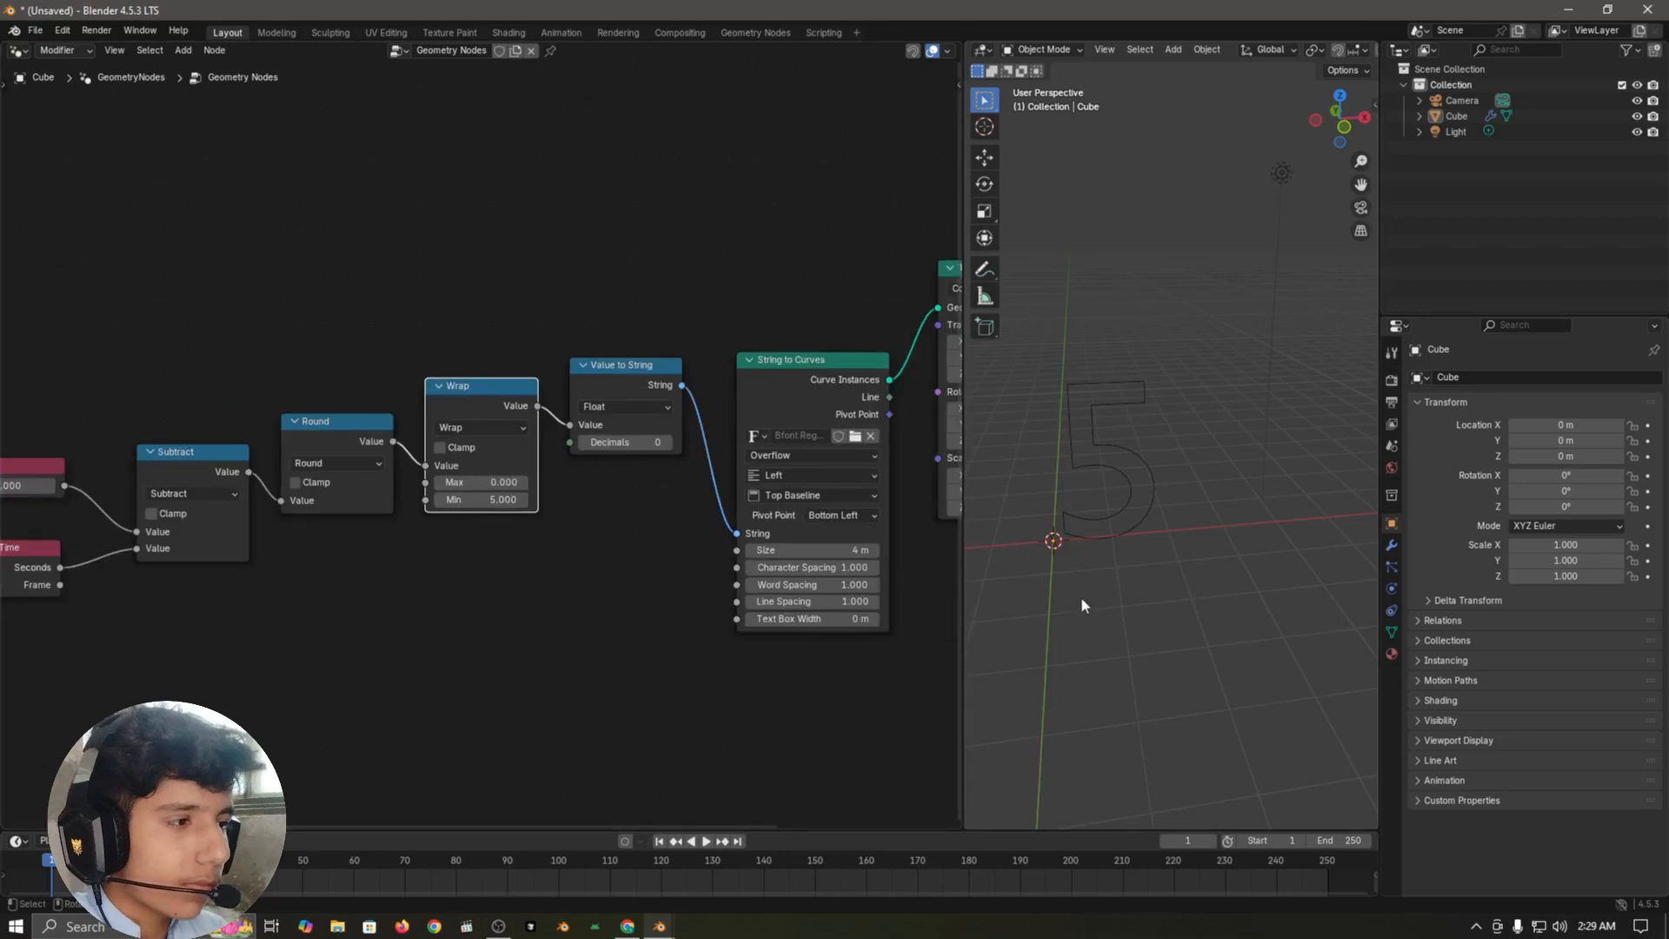
{"action": "middle_click_drag", "start_coordinate": [1086, 632], "coordinate": [1140, 562], "text": "shift"}
{"action": "key", "text": "space"}
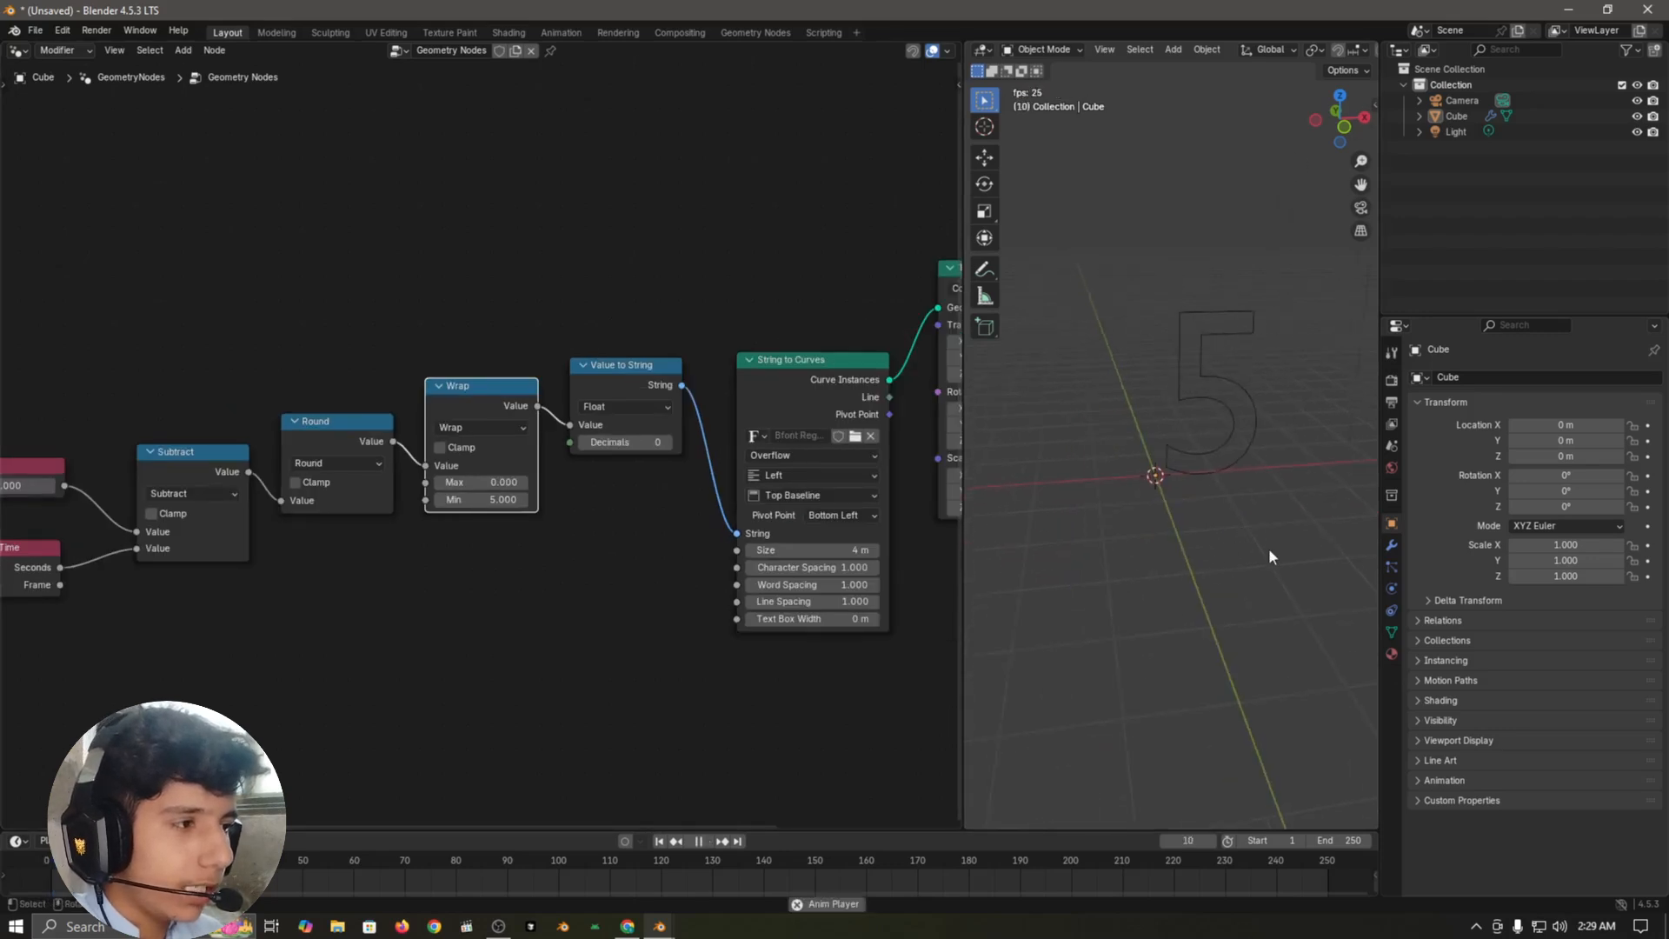
{"action": "middle_click_drag", "start_coordinate": [1269, 551], "coordinate": [1196, 576], "text": "shift"}
{"action": "scroll", "coordinate": [1196, 581], "scroll_direction": "up", "scroll_amount": 2}
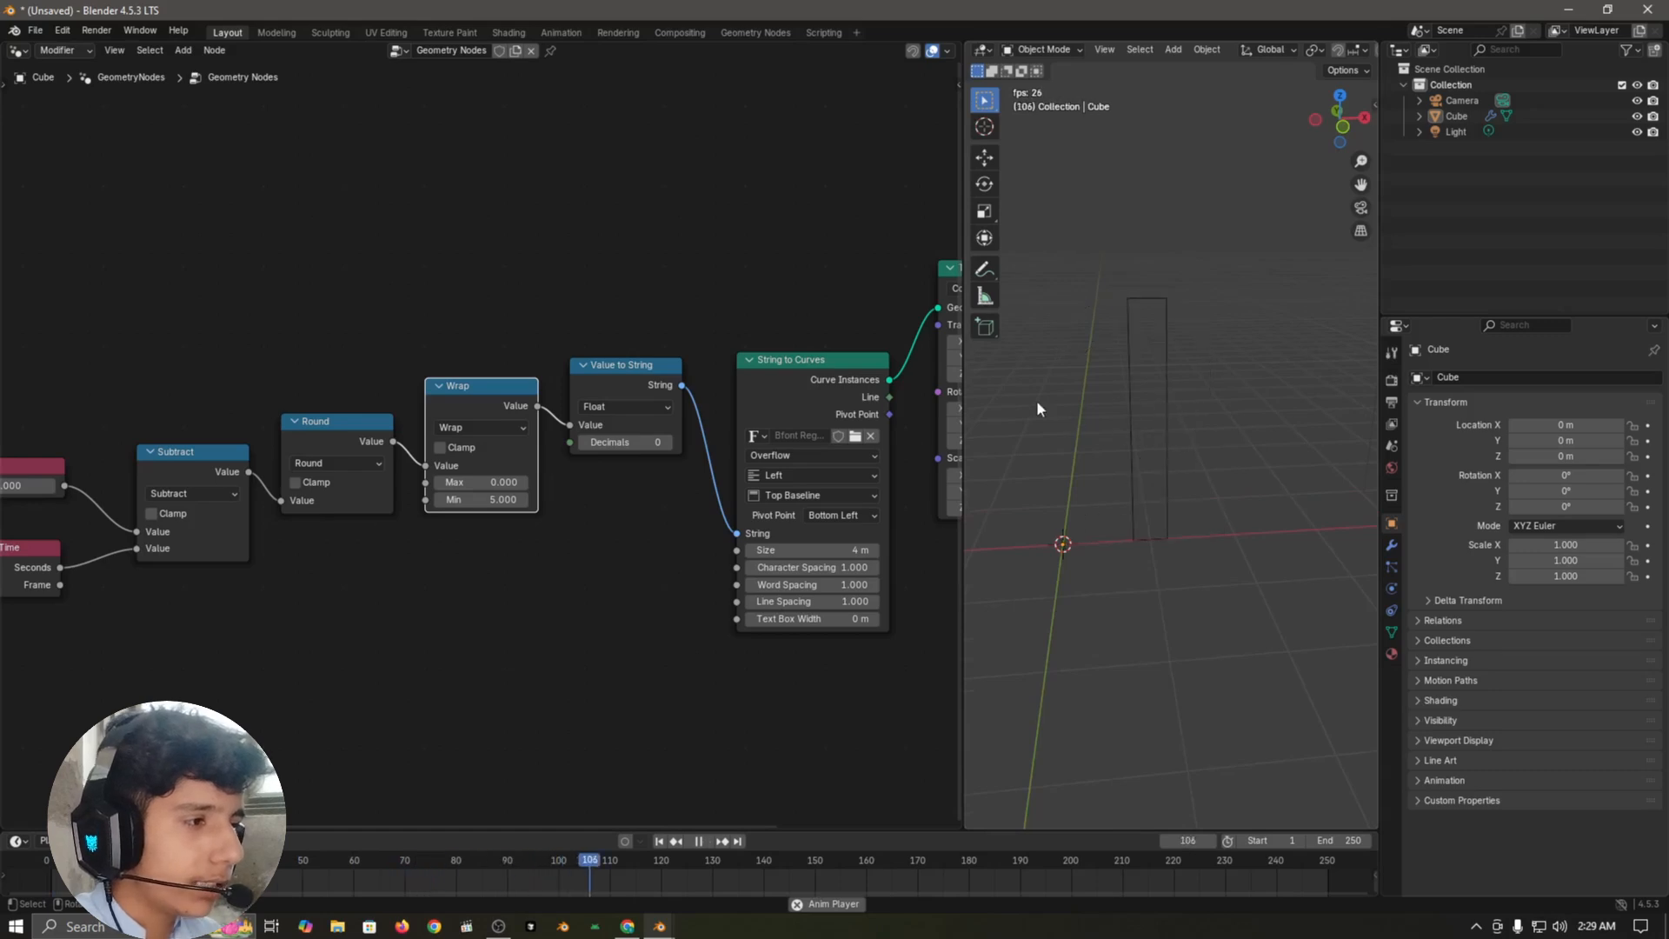
{"action": "key", "text": "space"}
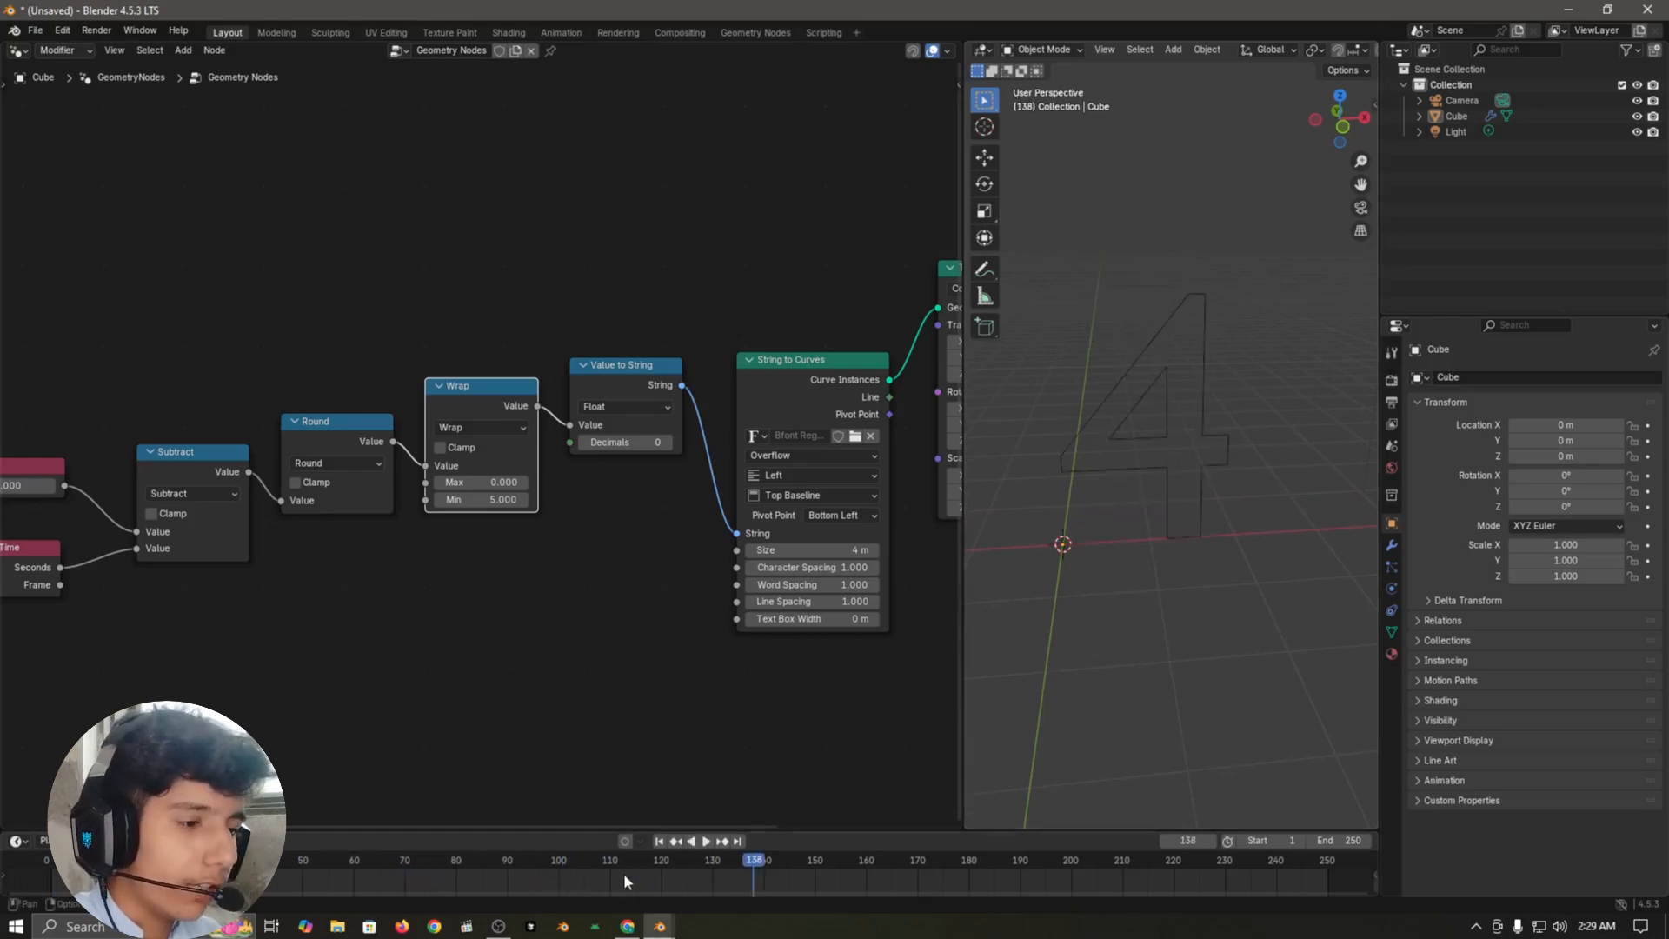
{"action": "left_click", "coordinate": [658, 841]}
Step: Move the Scene Time node lower and farther from the Subtract node to make room between them
{"action": "scroll", "coordinate": [1071, 615], "scroll_direction": "down", "scroll_amount": 5}
{"action": "left_click", "coordinate": [488, 683]}
{"action": "scroll", "coordinate": [457, 714], "scroll_direction": "down", "scroll_amount": 3}
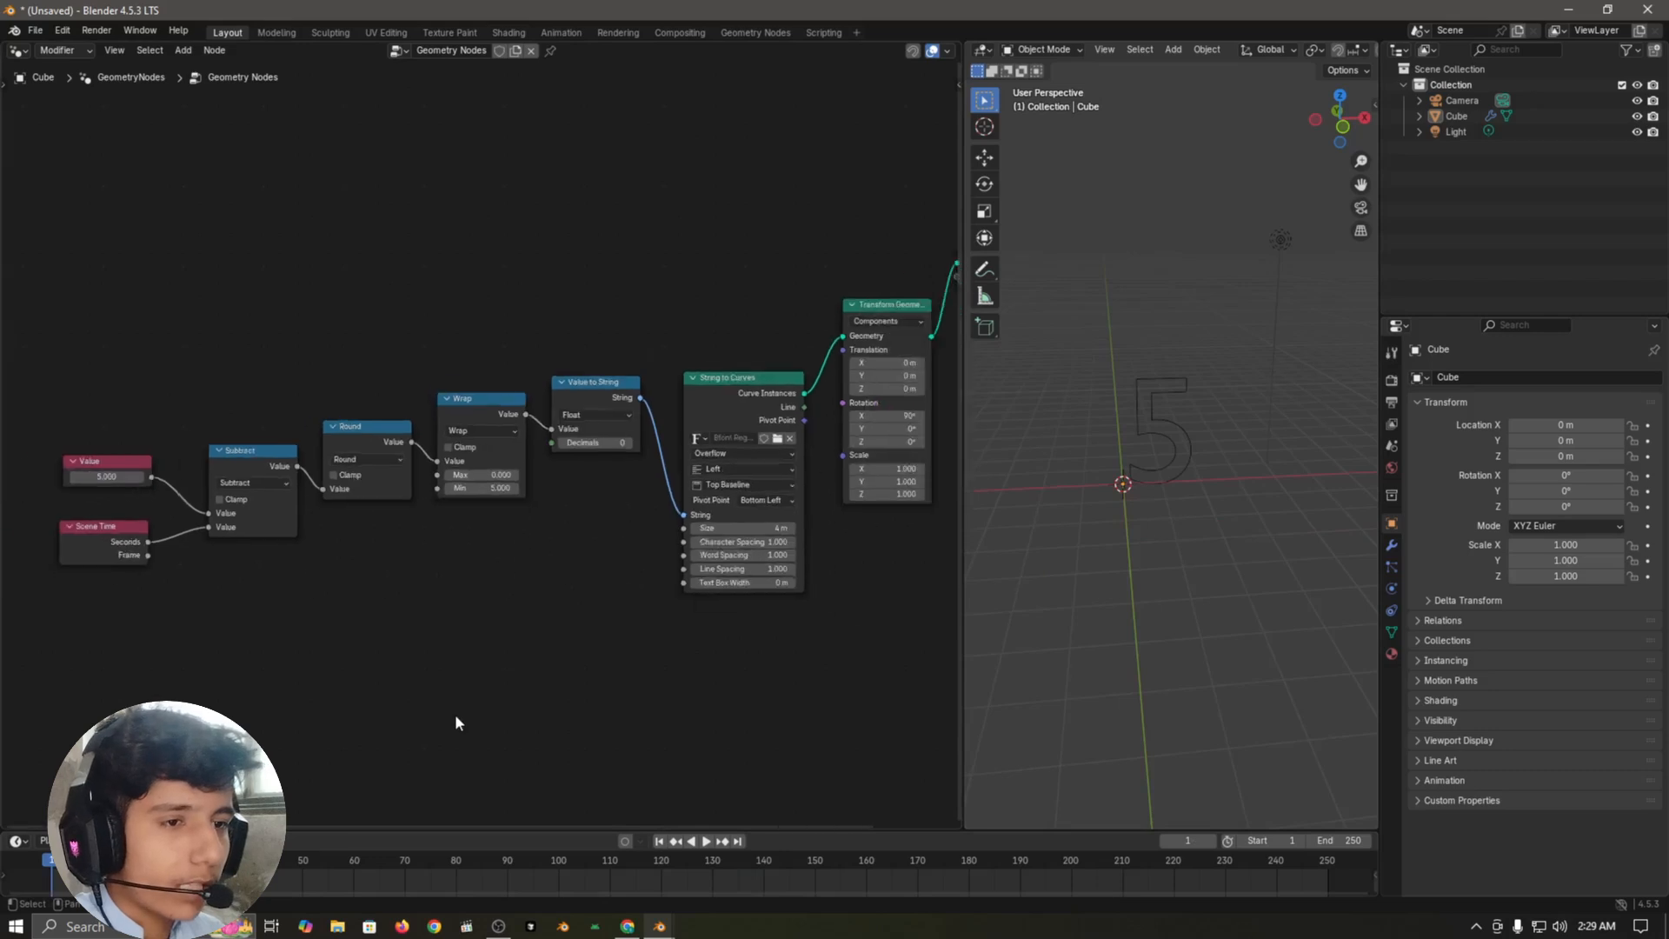
{"action": "middle_click_drag", "start_coordinate": [306, 622], "coordinate": [498, 607]}
{"action": "left_click_drag", "start_coordinate": [287, 531], "coordinate": [248, 585]}
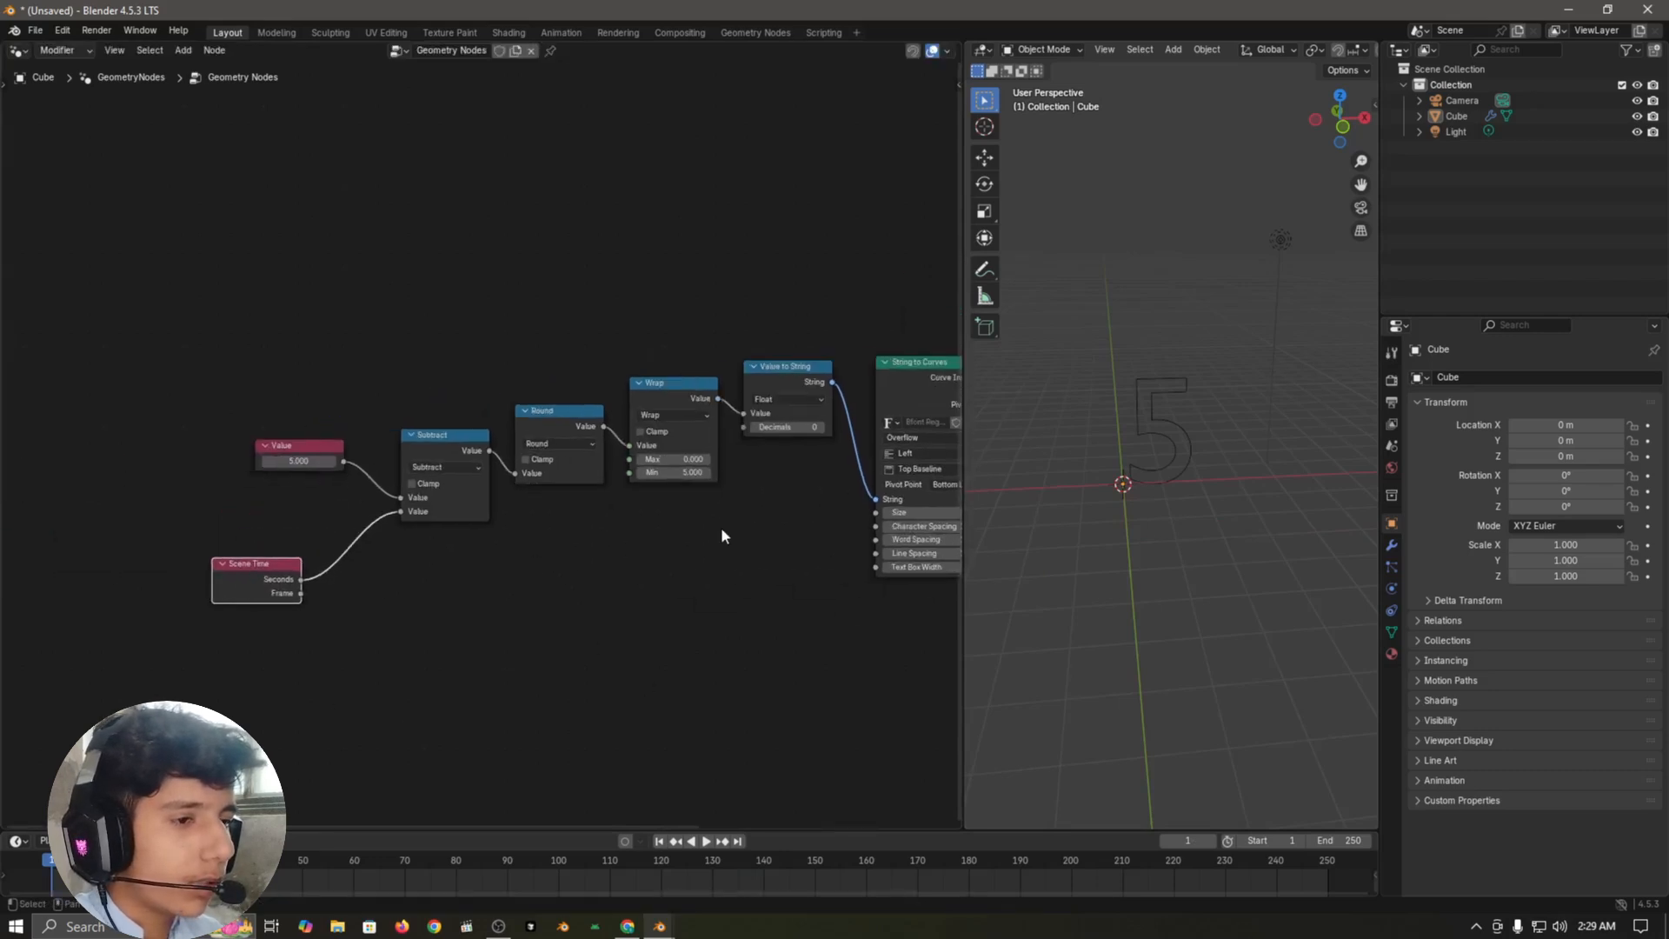
{"action": "left_click", "coordinate": [511, 589]}
{"action": "scroll", "coordinate": [609, 539], "scroll_direction": "up", "scroll_amount": 2}
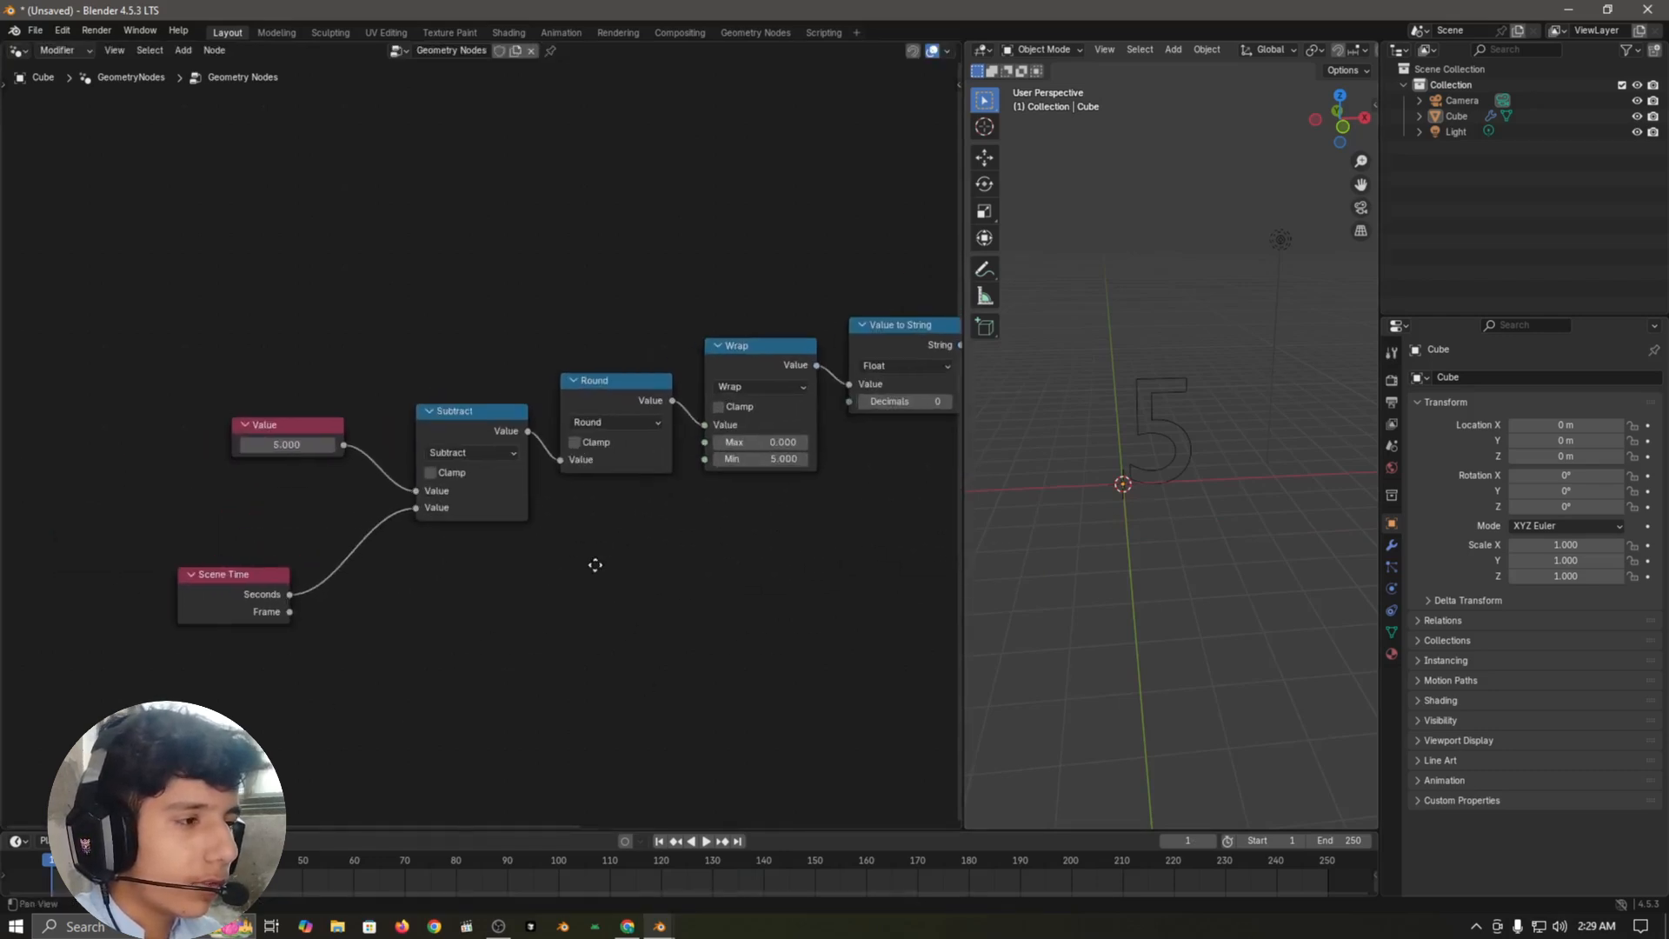
Step: Duplicate the Subtract node, insert the copy between Scene Time and Subtract, and change its operation to Multiply
{"action": "scroll", "coordinate": [436, 666], "scroll_direction": "up", "scroll_amount": 3}
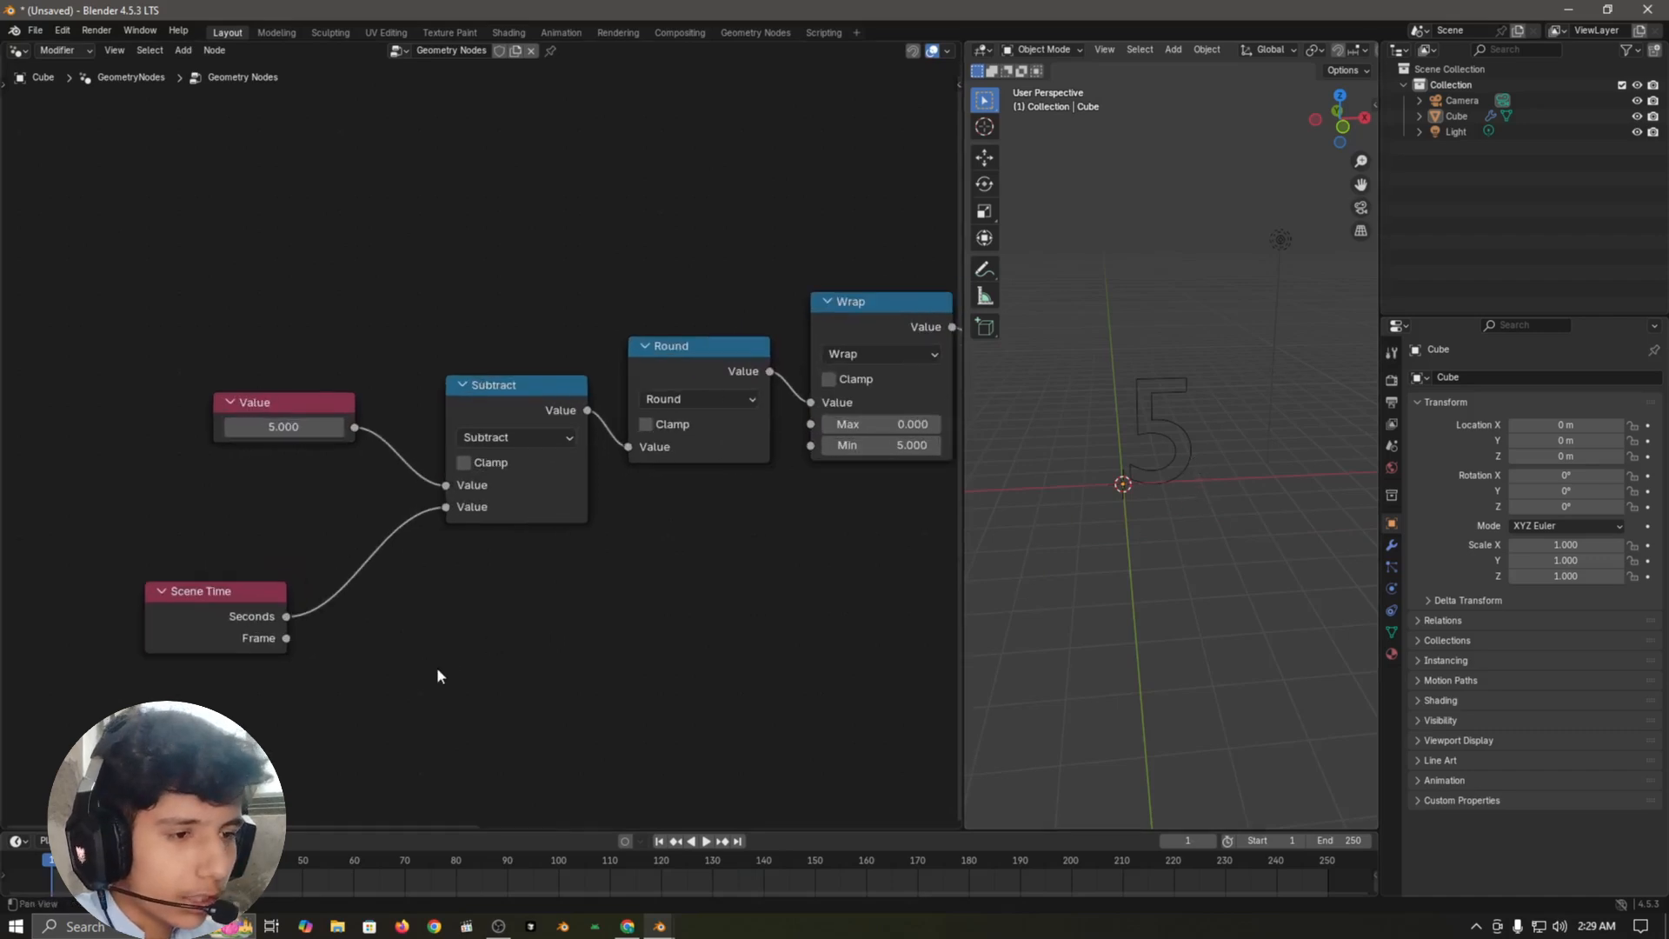
{"action": "key", "text": "shift+a"}
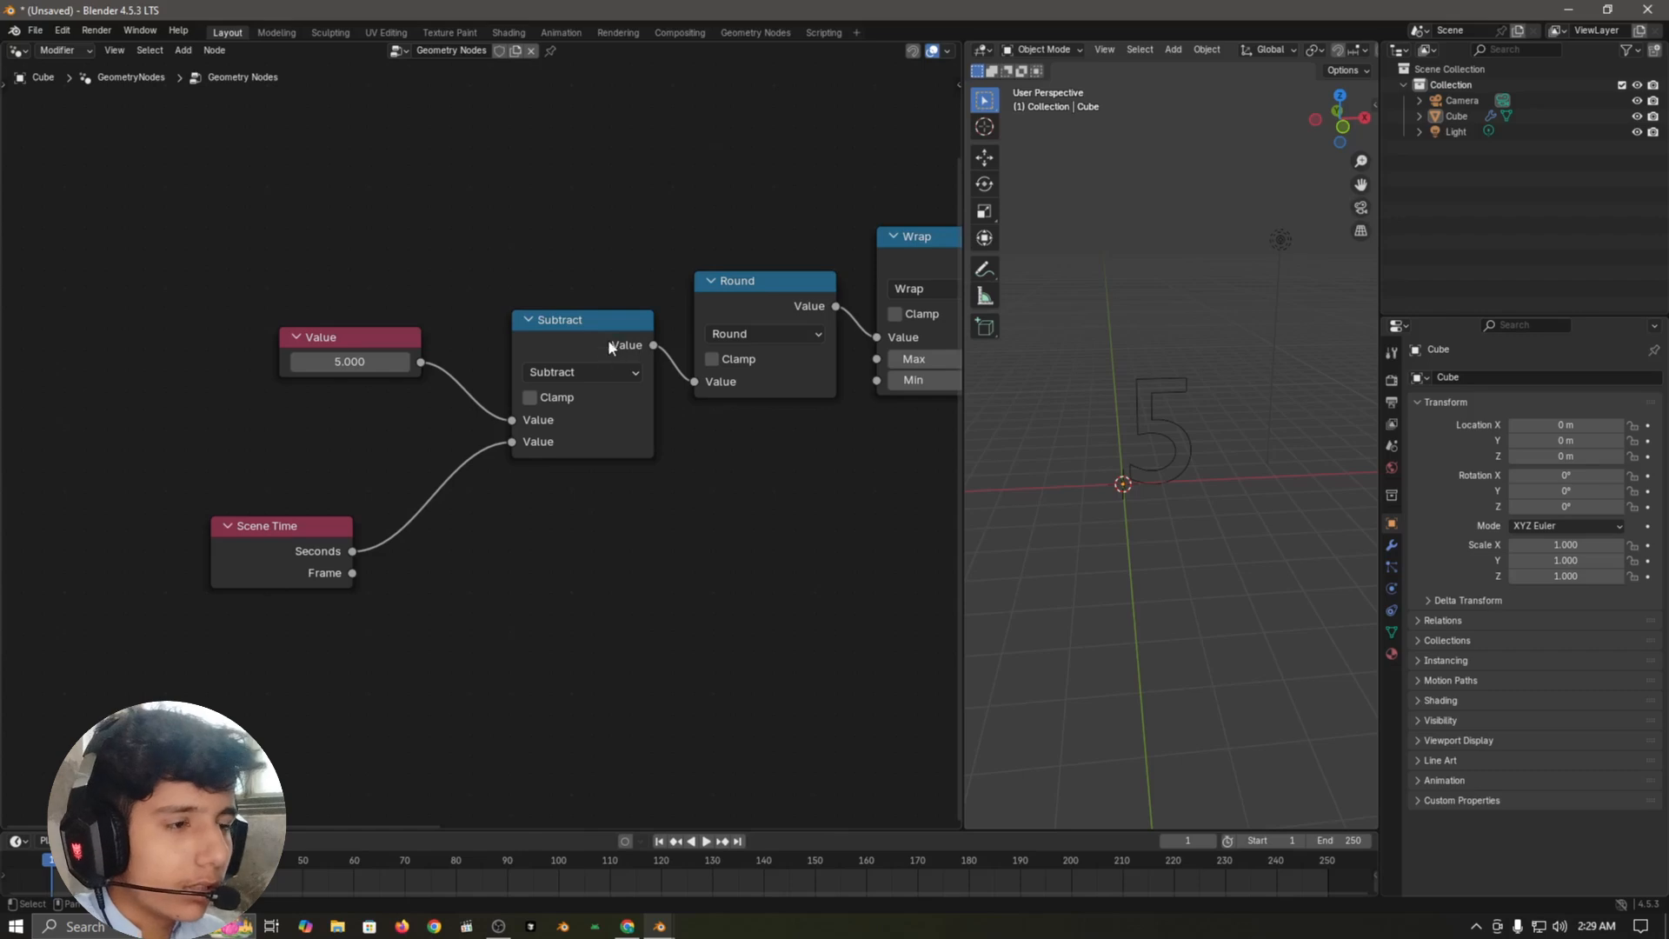
{"action": "left_click", "coordinate": [545, 319]}
{"action": "key", "text": "shift+d"}
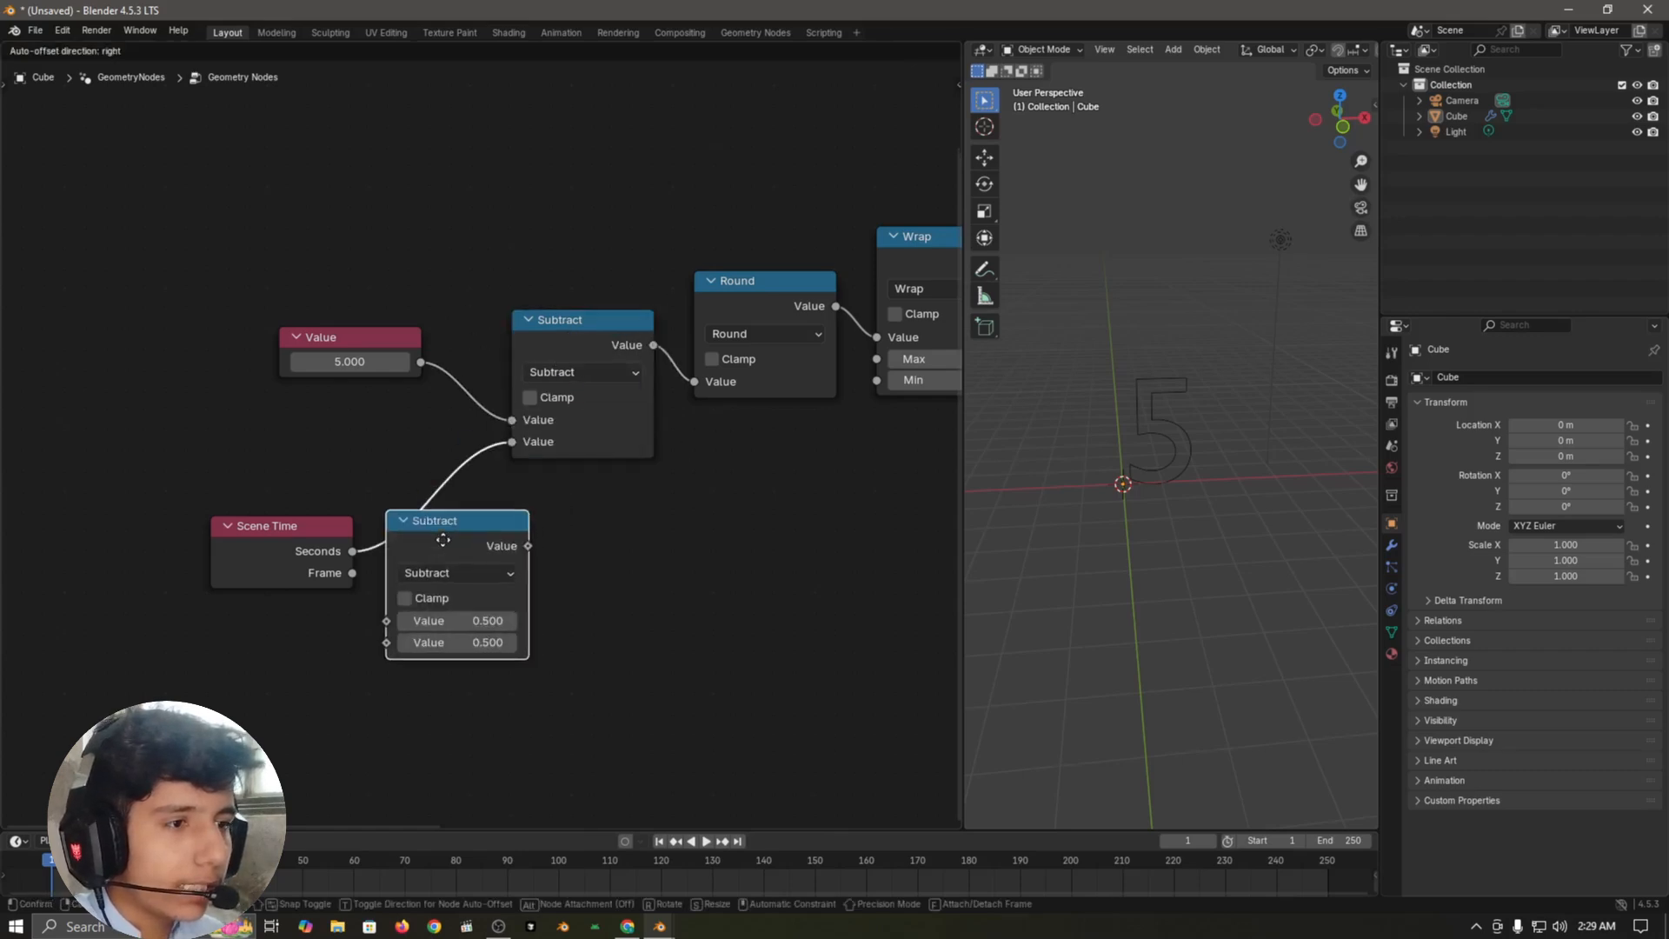
{"action": "left_click", "coordinate": [479, 561]}
{"action": "left_click", "coordinate": [466, 546]}
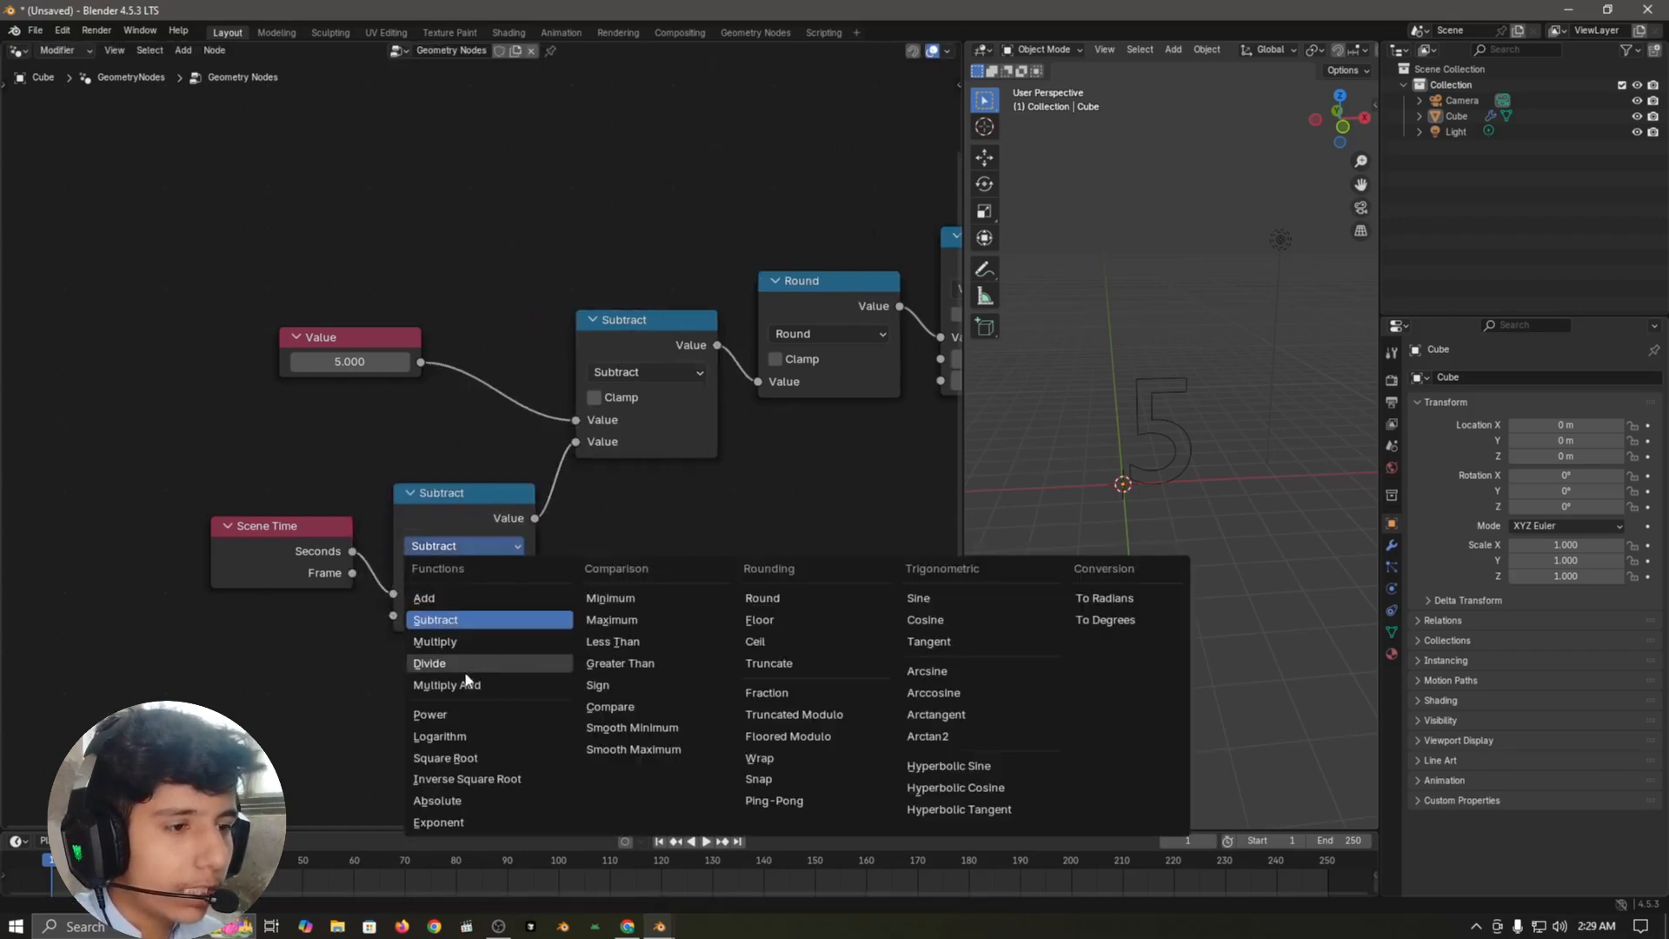
{"action": "left_click", "coordinate": [464, 641]}
Step: Set the Multiply node's second value to 1, after trying 0.51
{"action": "scroll", "coordinate": [595, 649], "scroll_direction": "up", "scroll_amount": 3}
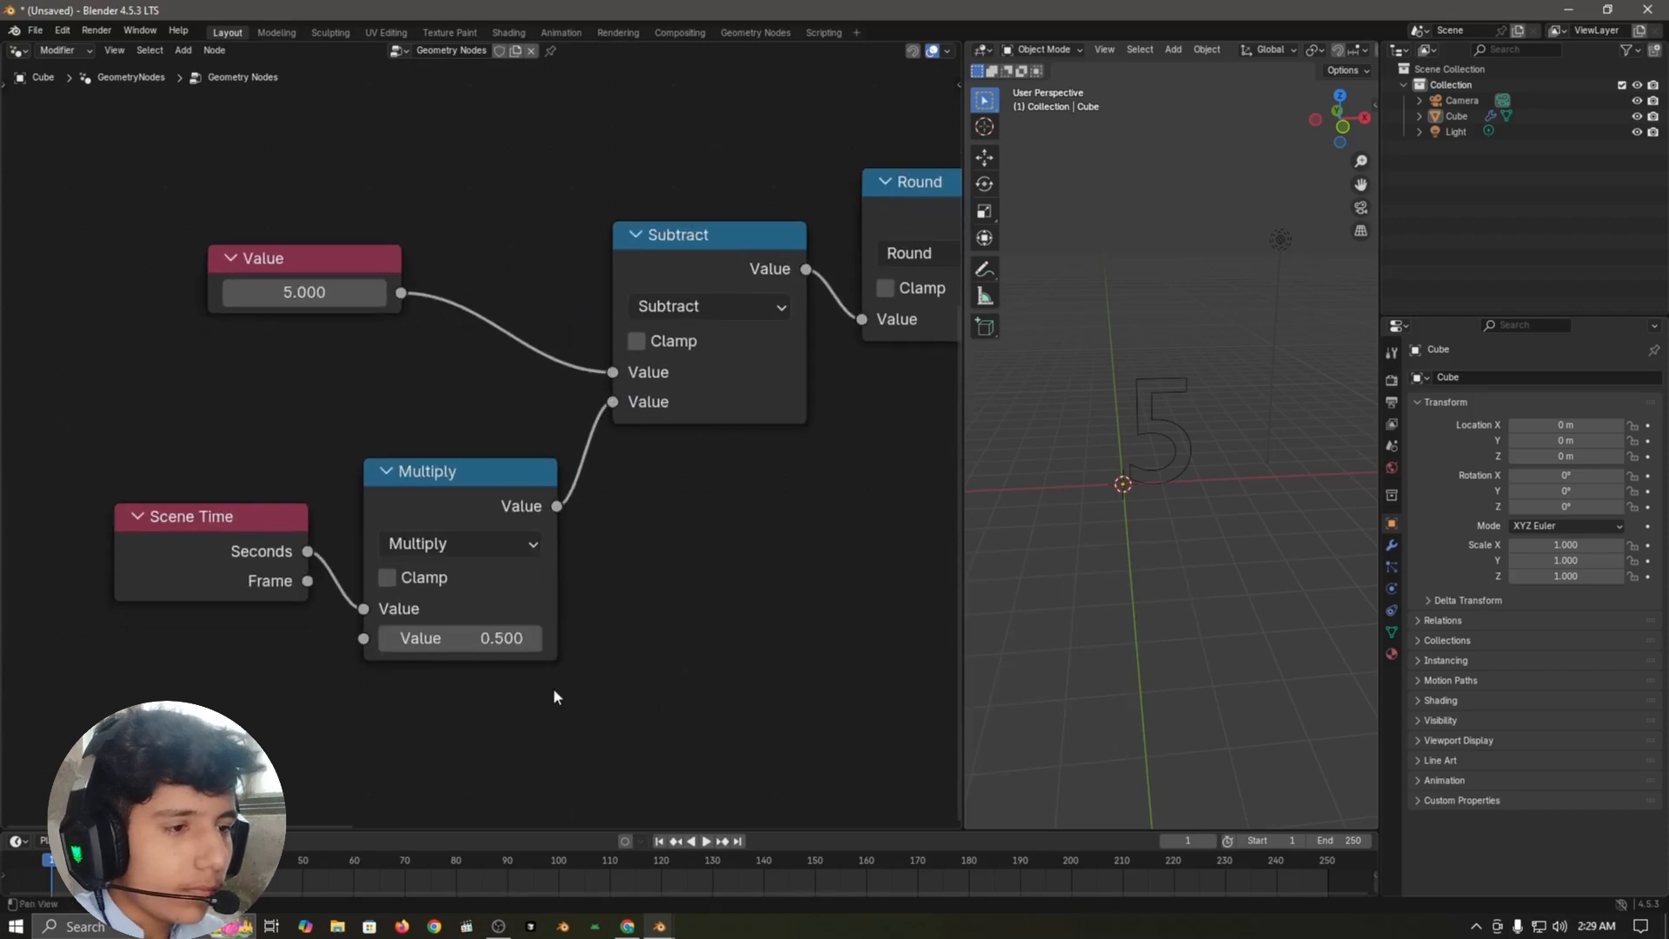
{"action": "left_click", "coordinate": [462, 648]}
{"action": "type", "text": "0.51"}
{"action": "key", "text": "Return"}
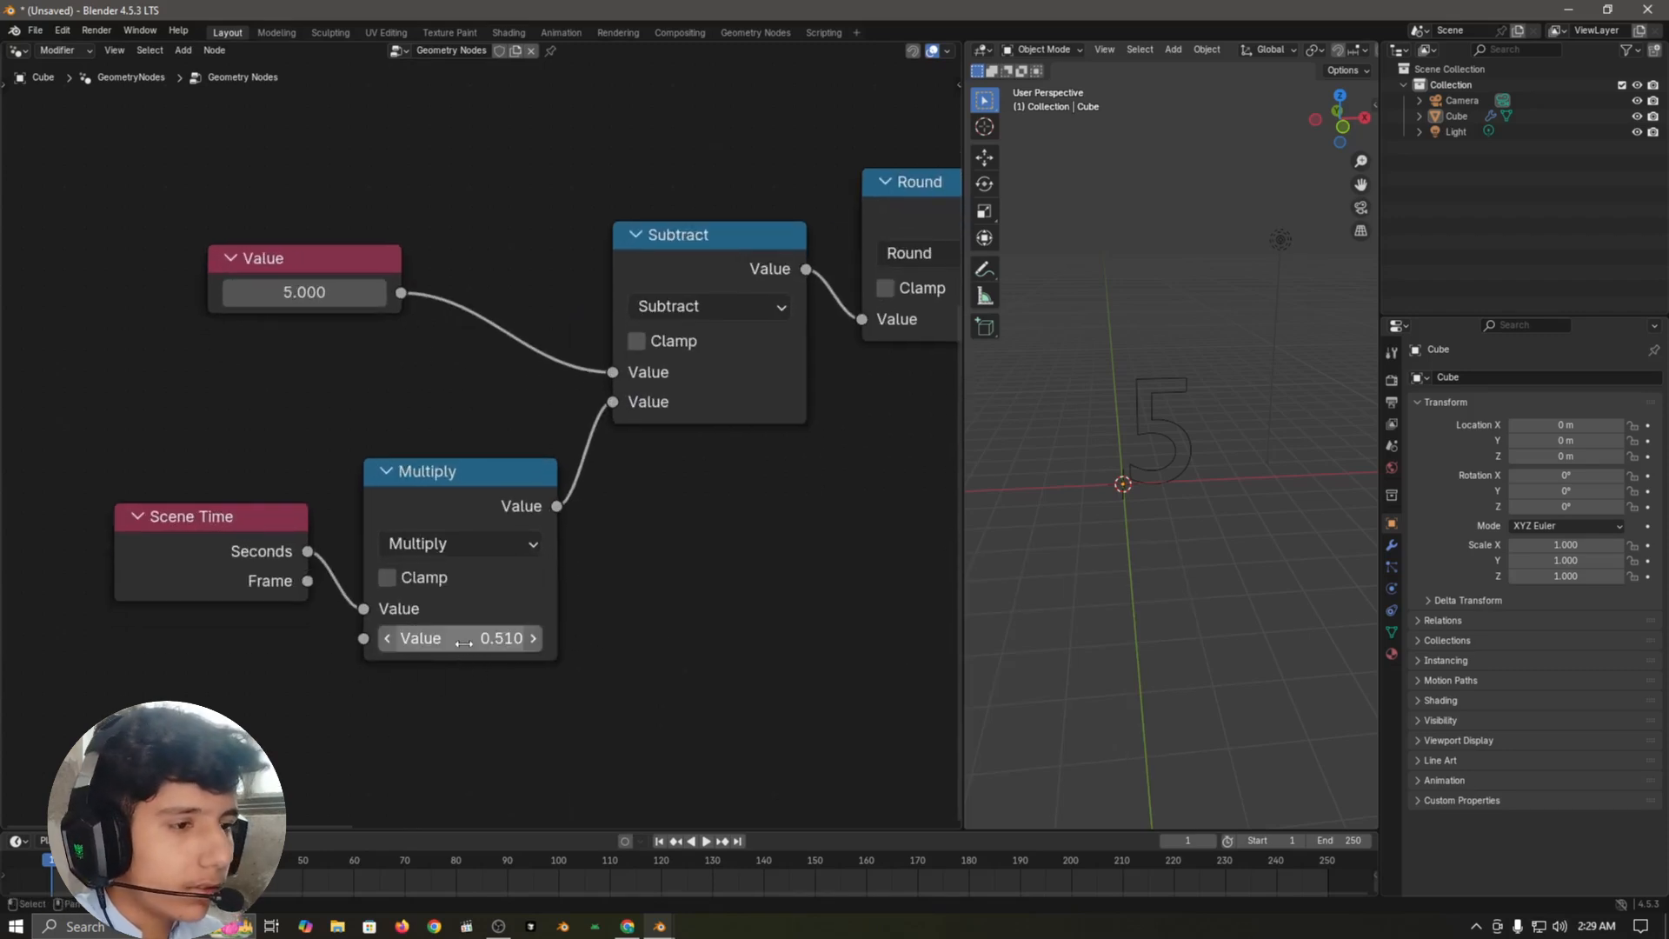
{"action": "left_click", "coordinate": [508, 643]}
{"action": "type", "text": "1"}
{"action": "key", "text": "Return"}
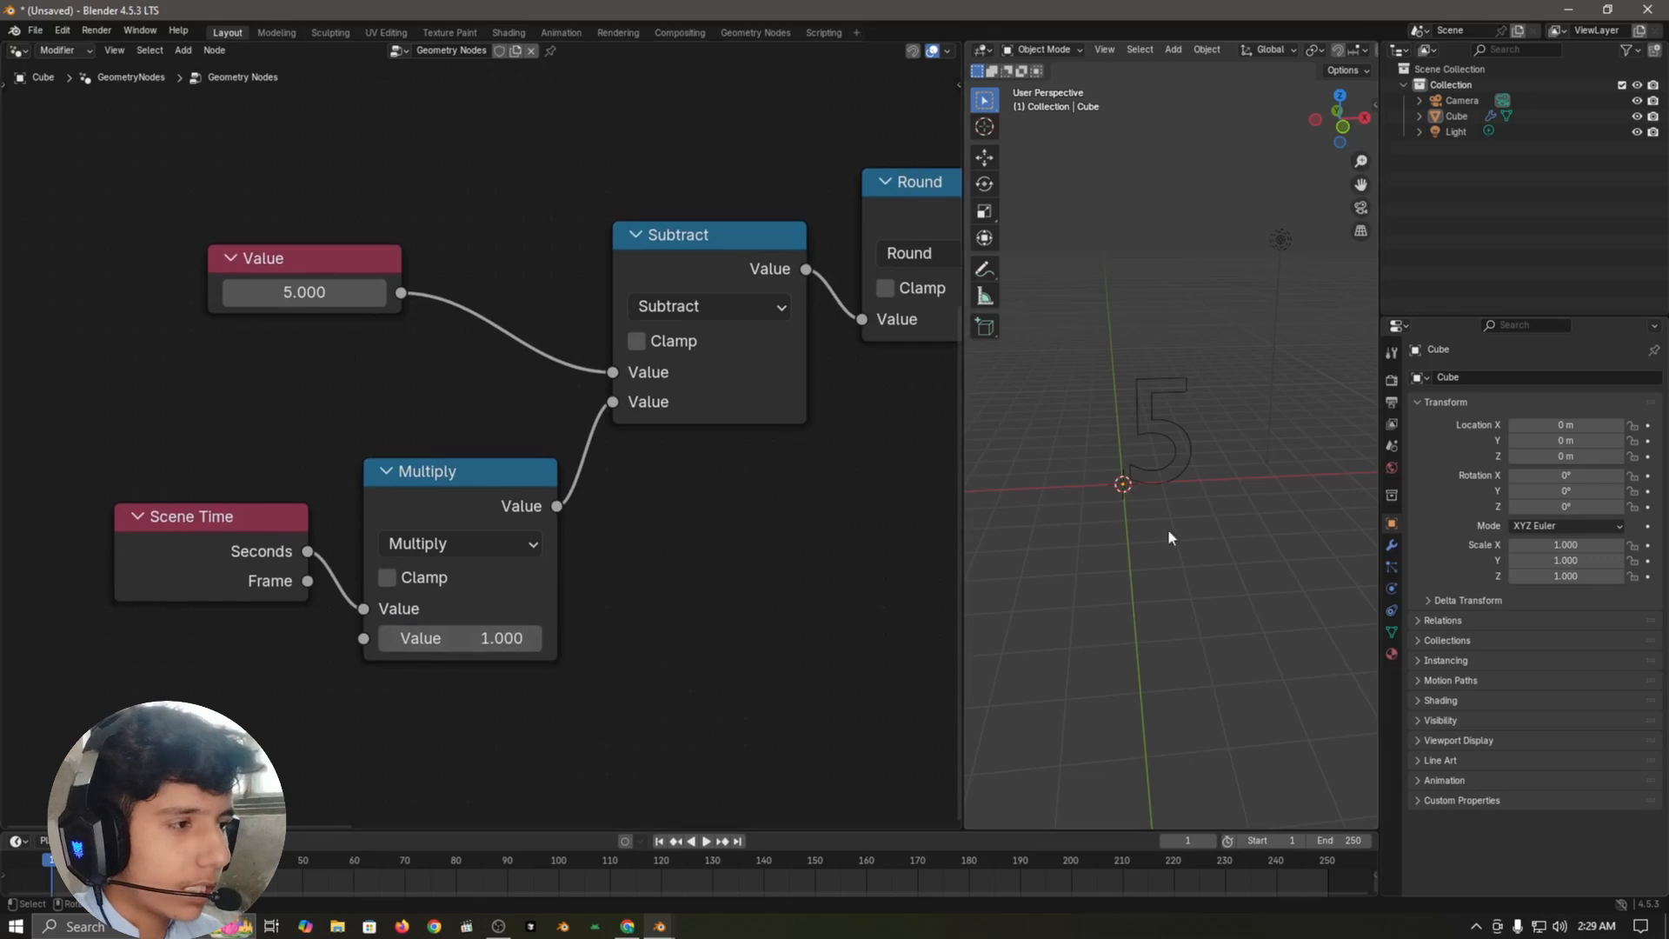
Step: Play the countdown while trying a different multiplier, restore the Multiply value to 1, and return to the first frame
{"action": "scroll", "coordinate": [1254, 492], "scroll_direction": "up", "scroll_amount": 4}
{"action": "key", "text": "space"}
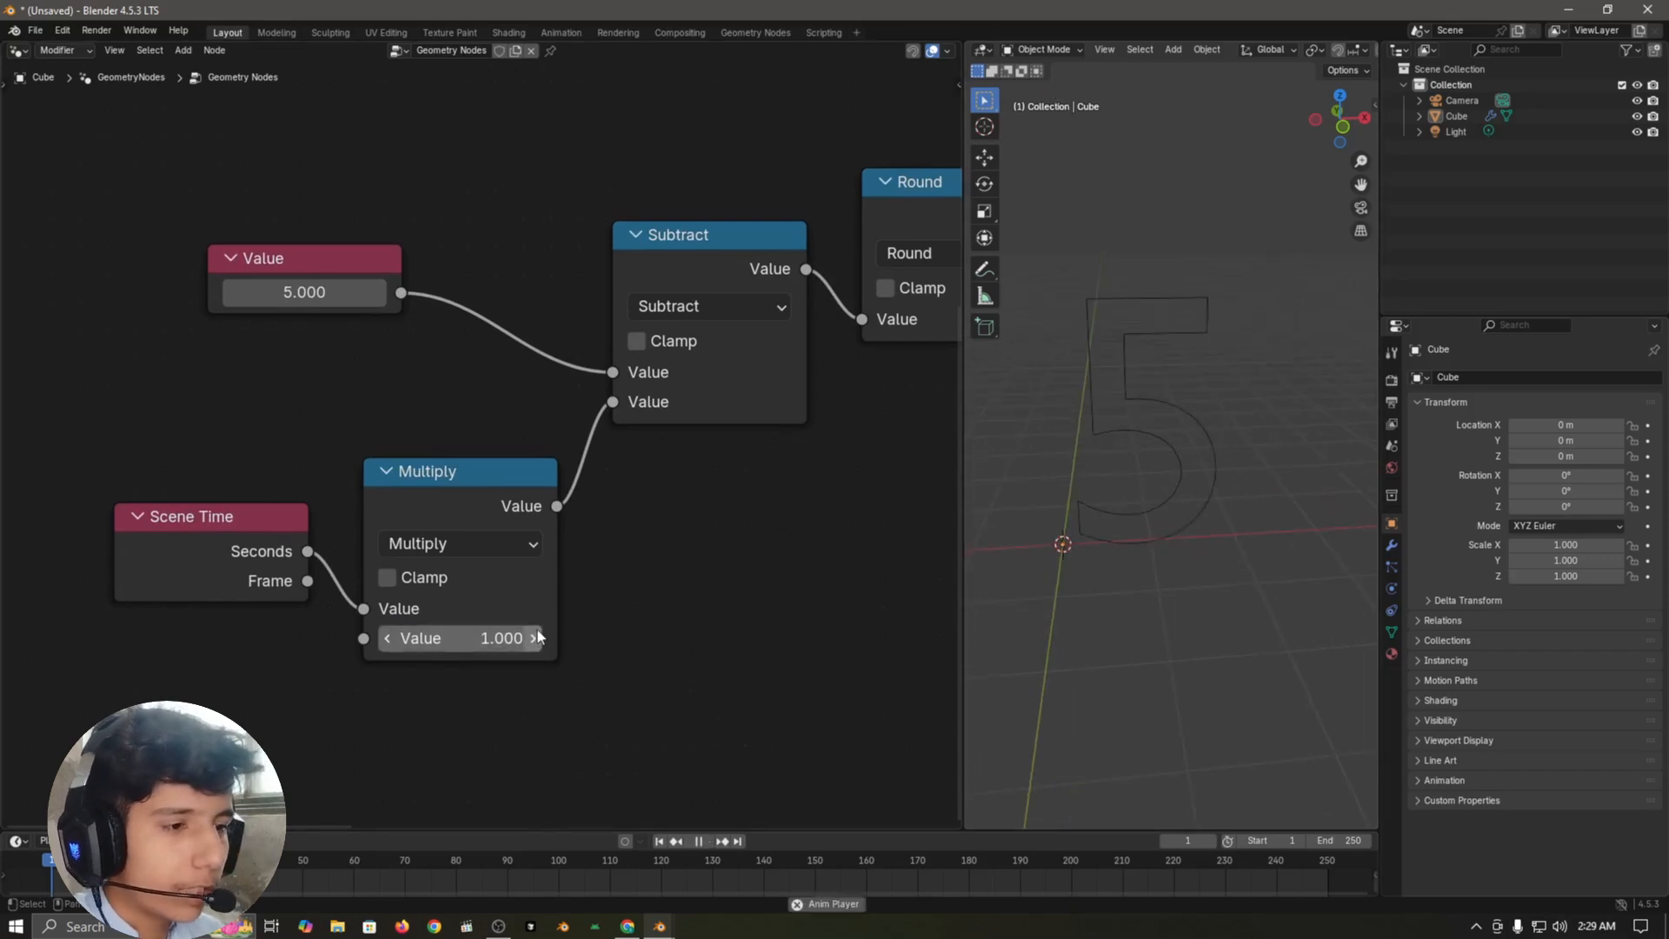
{"action": "left_click_drag", "start_coordinate": [461, 639], "coordinate": [545, 638]}
{"action": "left_click", "coordinate": [488, 641]}
{"action": "type", "text": "1"}
{"action": "key", "text": "Return"}
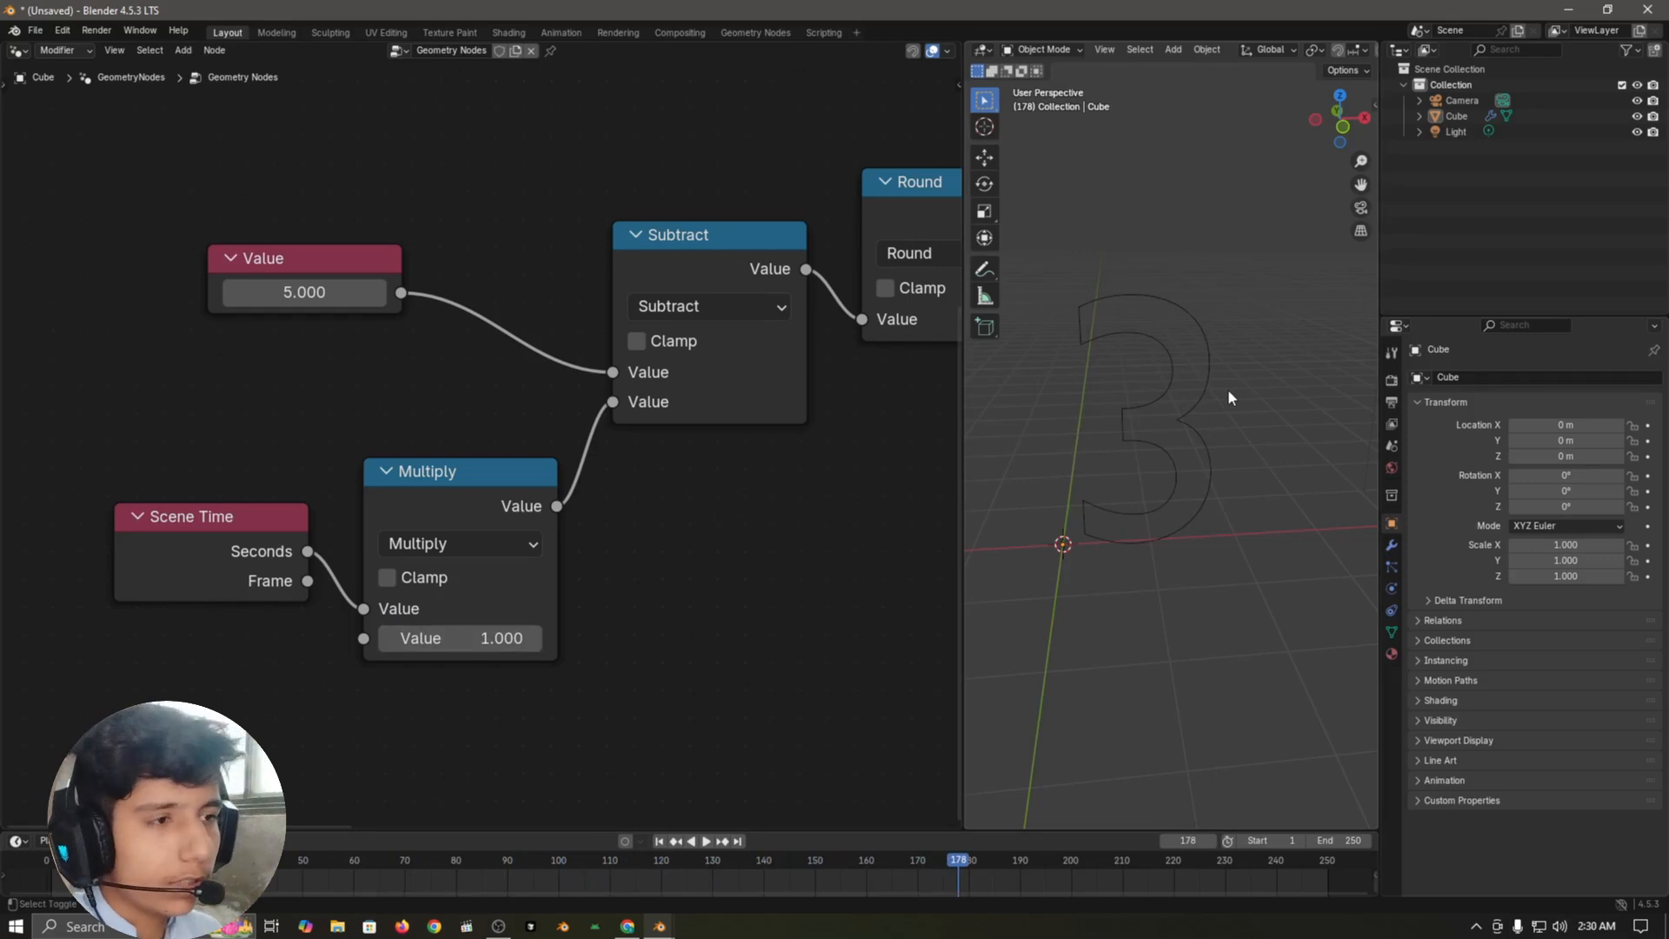
{"action": "key", "text": "shift+Left"}
Step: Move the Group Output node farther from Transform Geometry to make room between them
{"action": "scroll", "coordinate": [765, 461], "scroll_direction": "down", "scroll_amount": 5}
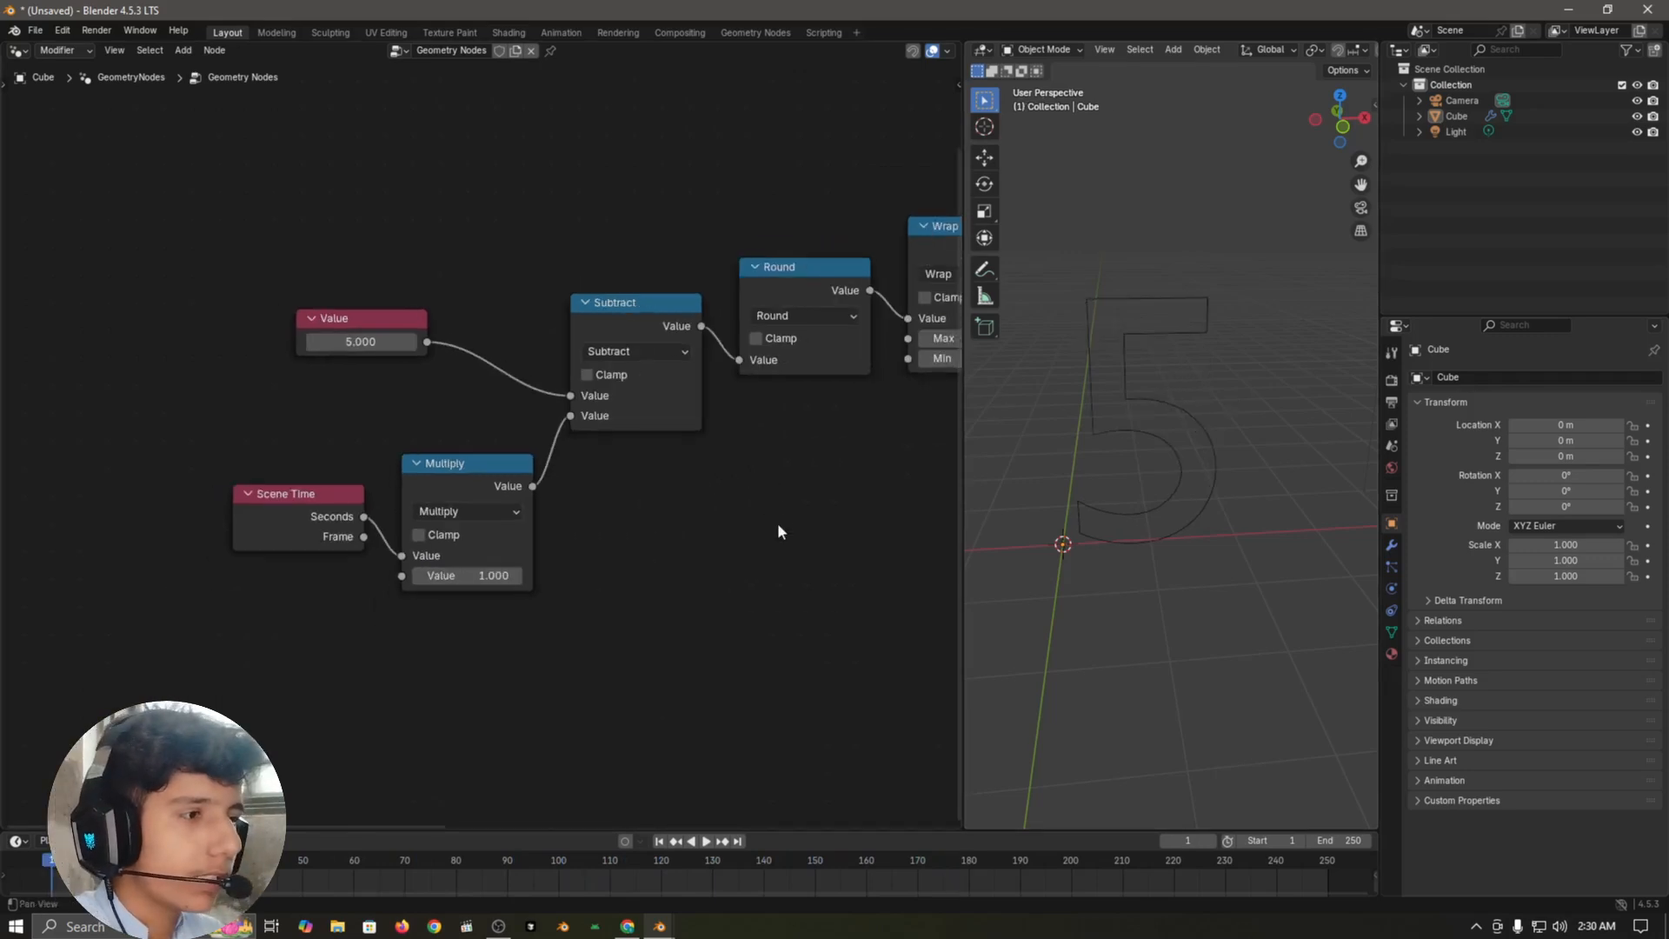
{"action": "scroll", "coordinate": [522, 617], "scroll_direction": "down", "scroll_amount": 3}
{"action": "scroll", "coordinate": [517, 505], "scroll_direction": "up", "scroll_amount": 4}
{"action": "key", "text": "g"}
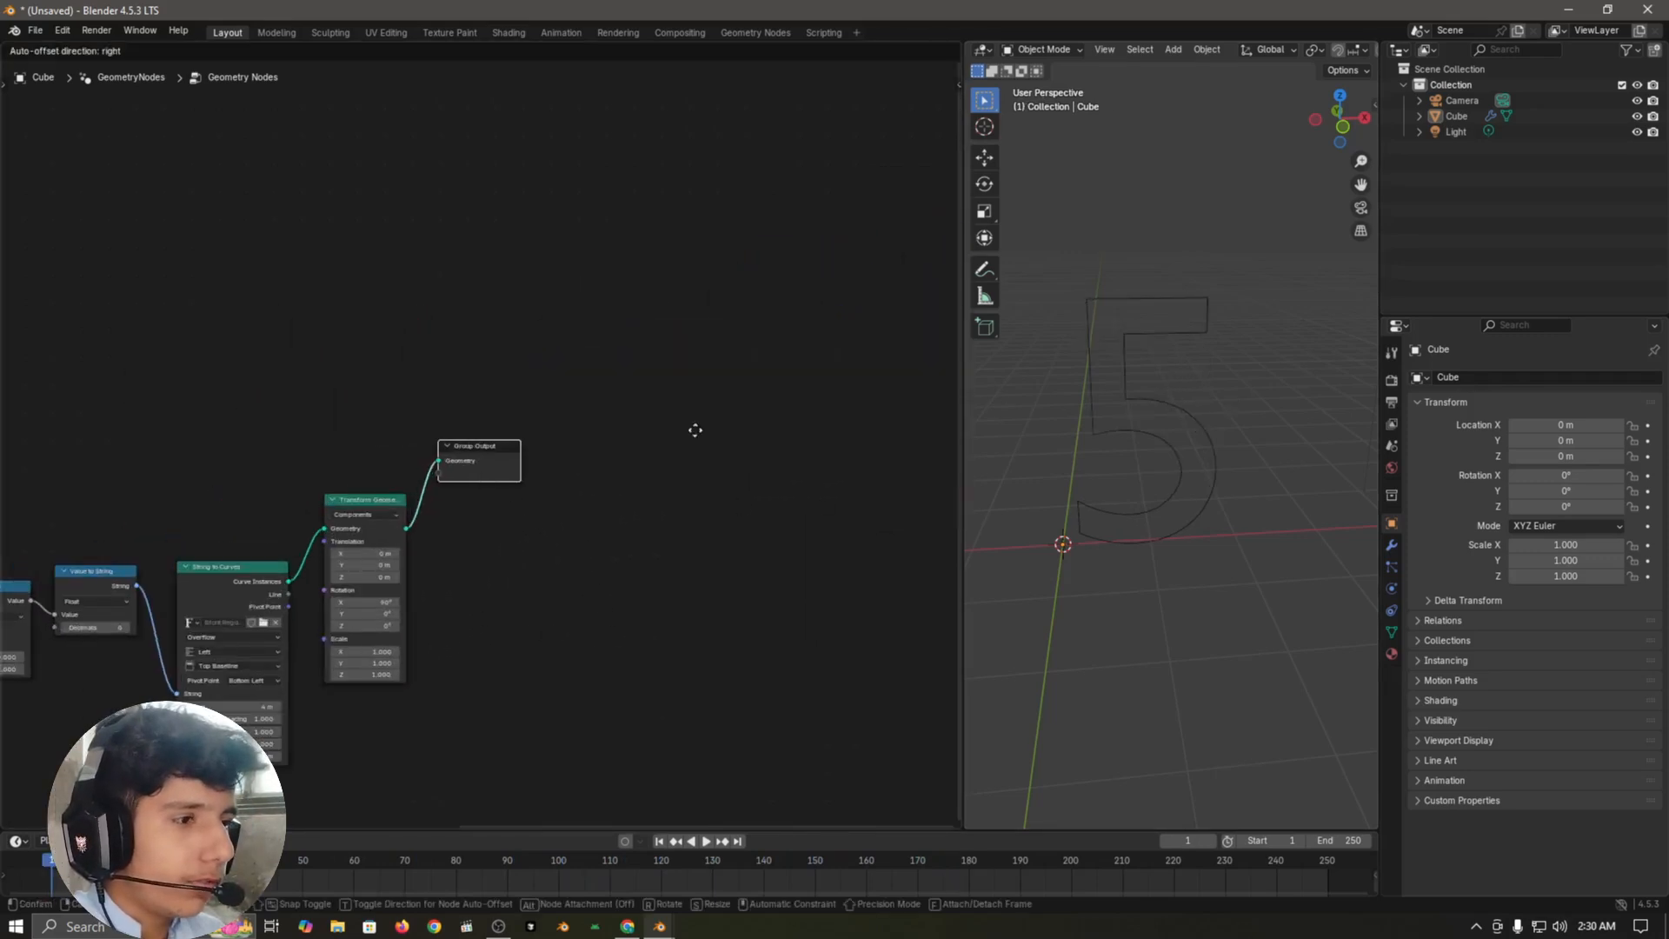
{"action": "left_click", "coordinate": [858, 362]}
Step: Insert a Fill Curve node between Transform Geometry and Group Output, and inspect the filled number in the viewport
{"action": "scroll", "coordinate": [640, 551], "scroll_direction": "up", "scroll_amount": 2}
{"action": "key", "text": "shift+a"}
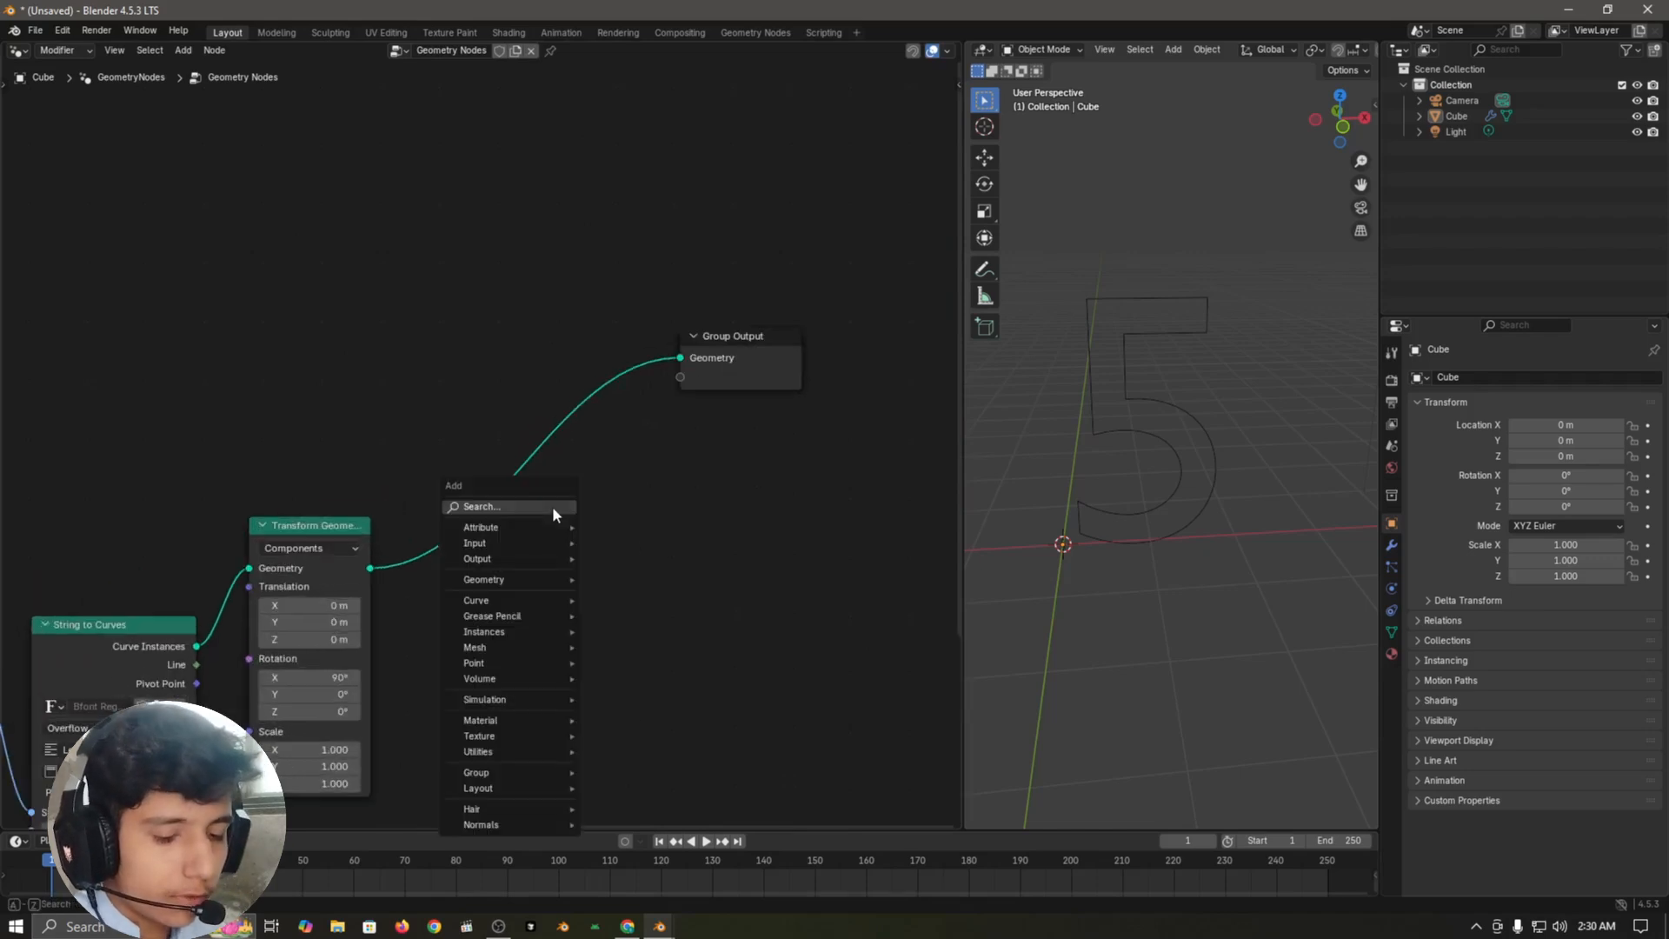
{"action": "type", "text": "fillcu"}
{"action": "key", "text": "Return"}
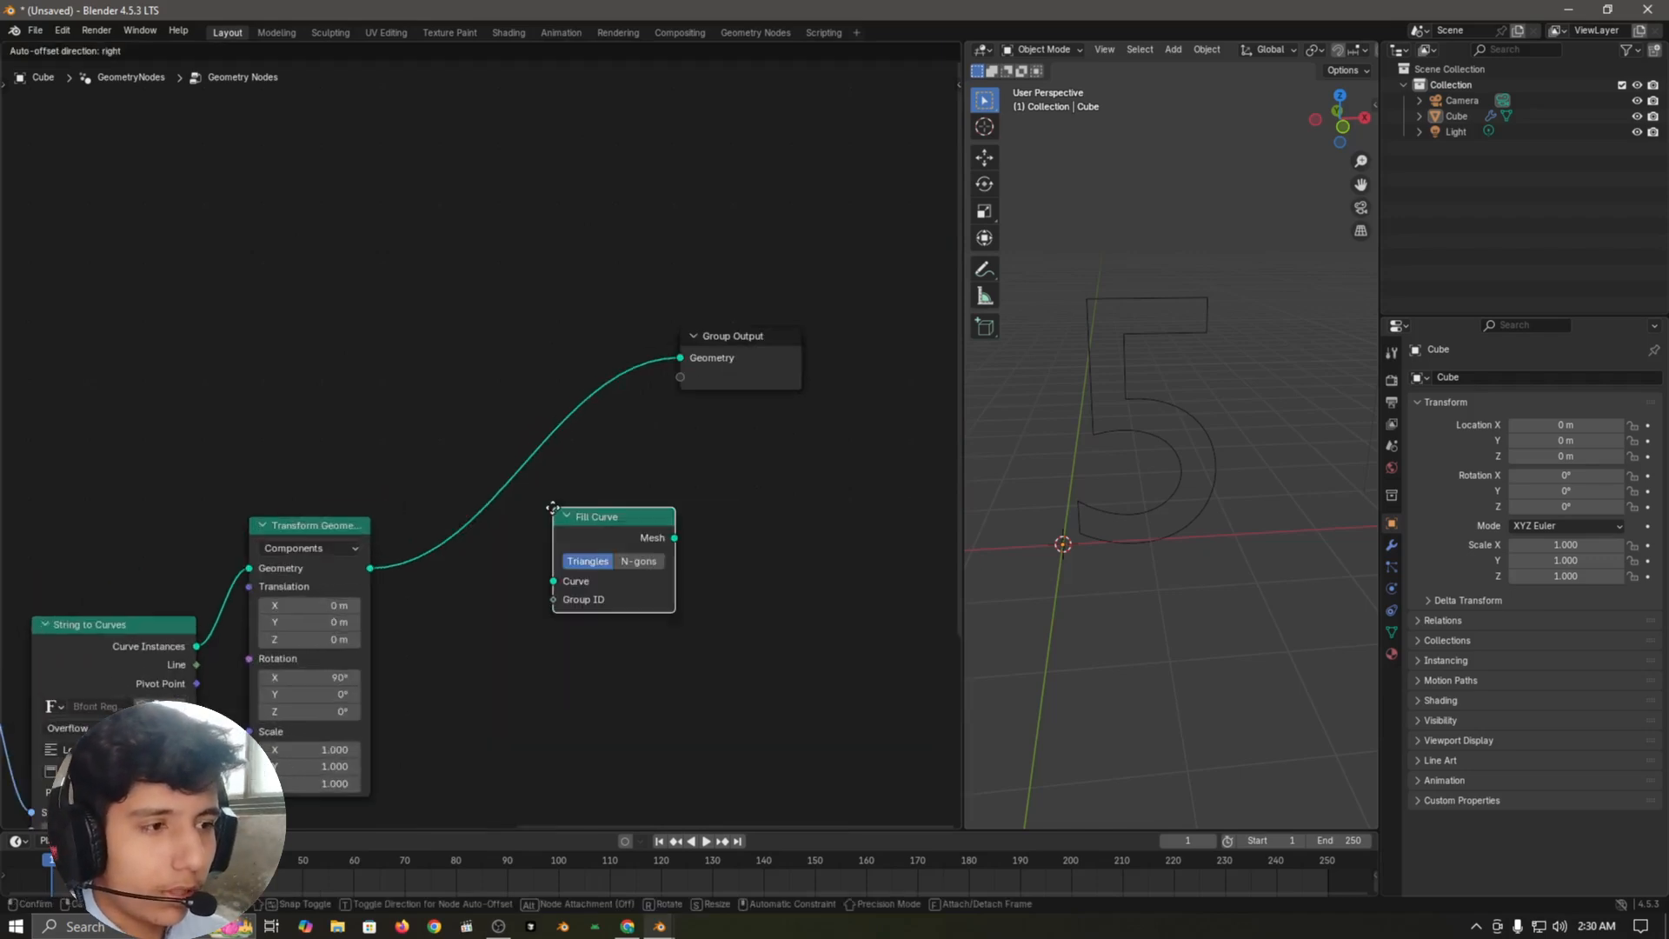
{"action": "left_click", "coordinate": [406, 516]}
{"action": "scroll", "coordinate": [1247, 445], "scroll_direction": "up", "scroll_amount": 2}
{"action": "middle_click_drag", "start_coordinate": [1247, 445], "coordinate": [1225, 476]}
{"action": "scroll", "coordinate": [1226, 476], "scroll_direction": "down", "scroll_amount": 2}
{"action": "left_click", "coordinate": [729, 593]}
{"action": "middle_click_drag", "start_coordinate": [697, 454], "coordinate": [677, 475]}
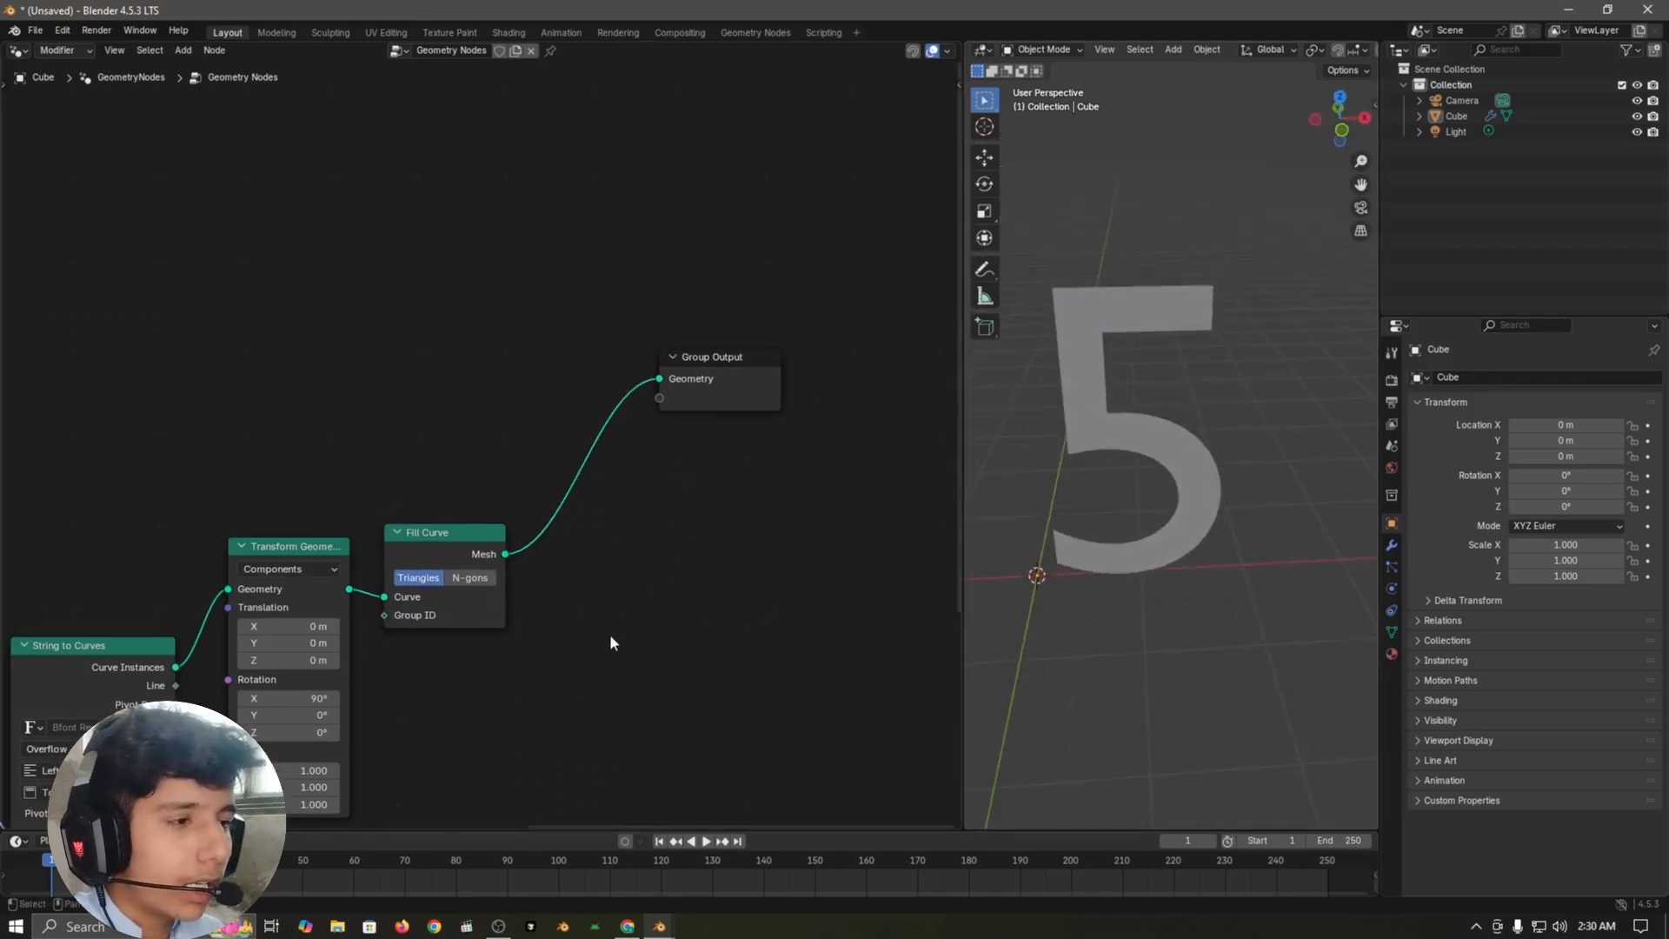
{"action": "middle_click_drag", "start_coordinate": [1218, 458], "coordinate": [1214, 461]}
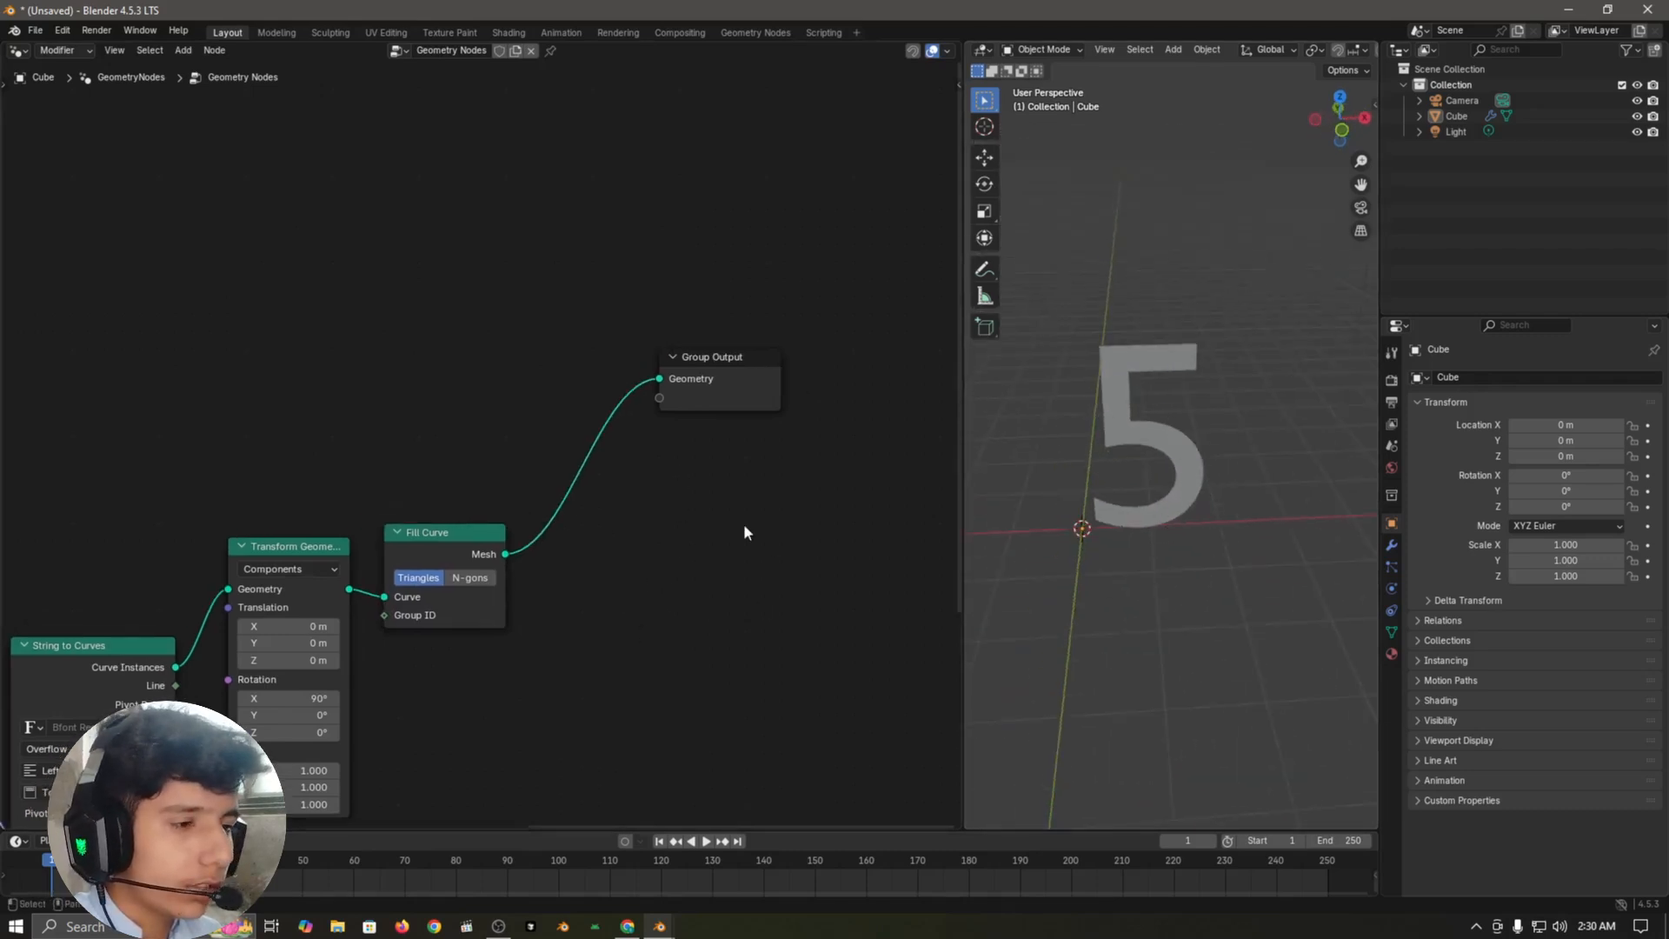
Step: Insert an Extrude Mesh node between Fill Curve and Group Output
{"action": "scroll", "coordinate": [661, 487], "scroll_direction": "up", "scroll_amount": 2}
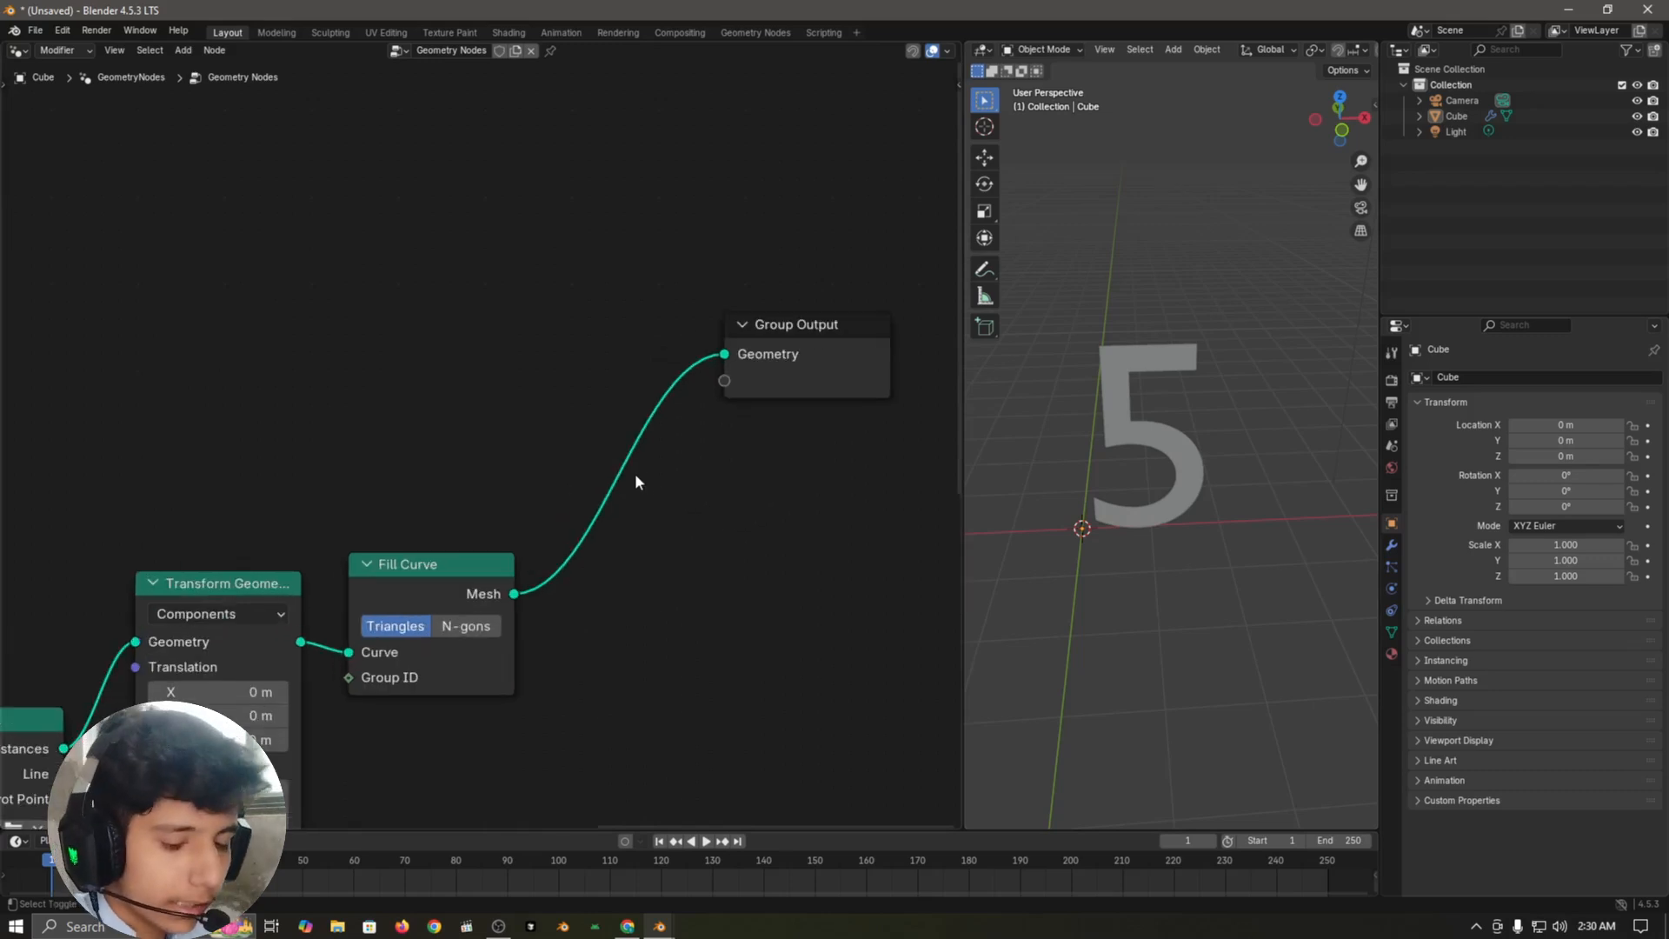
{"action": "key", "text": "shift+a"}
{"action": "left_click", "coordinate": [635, 472]}
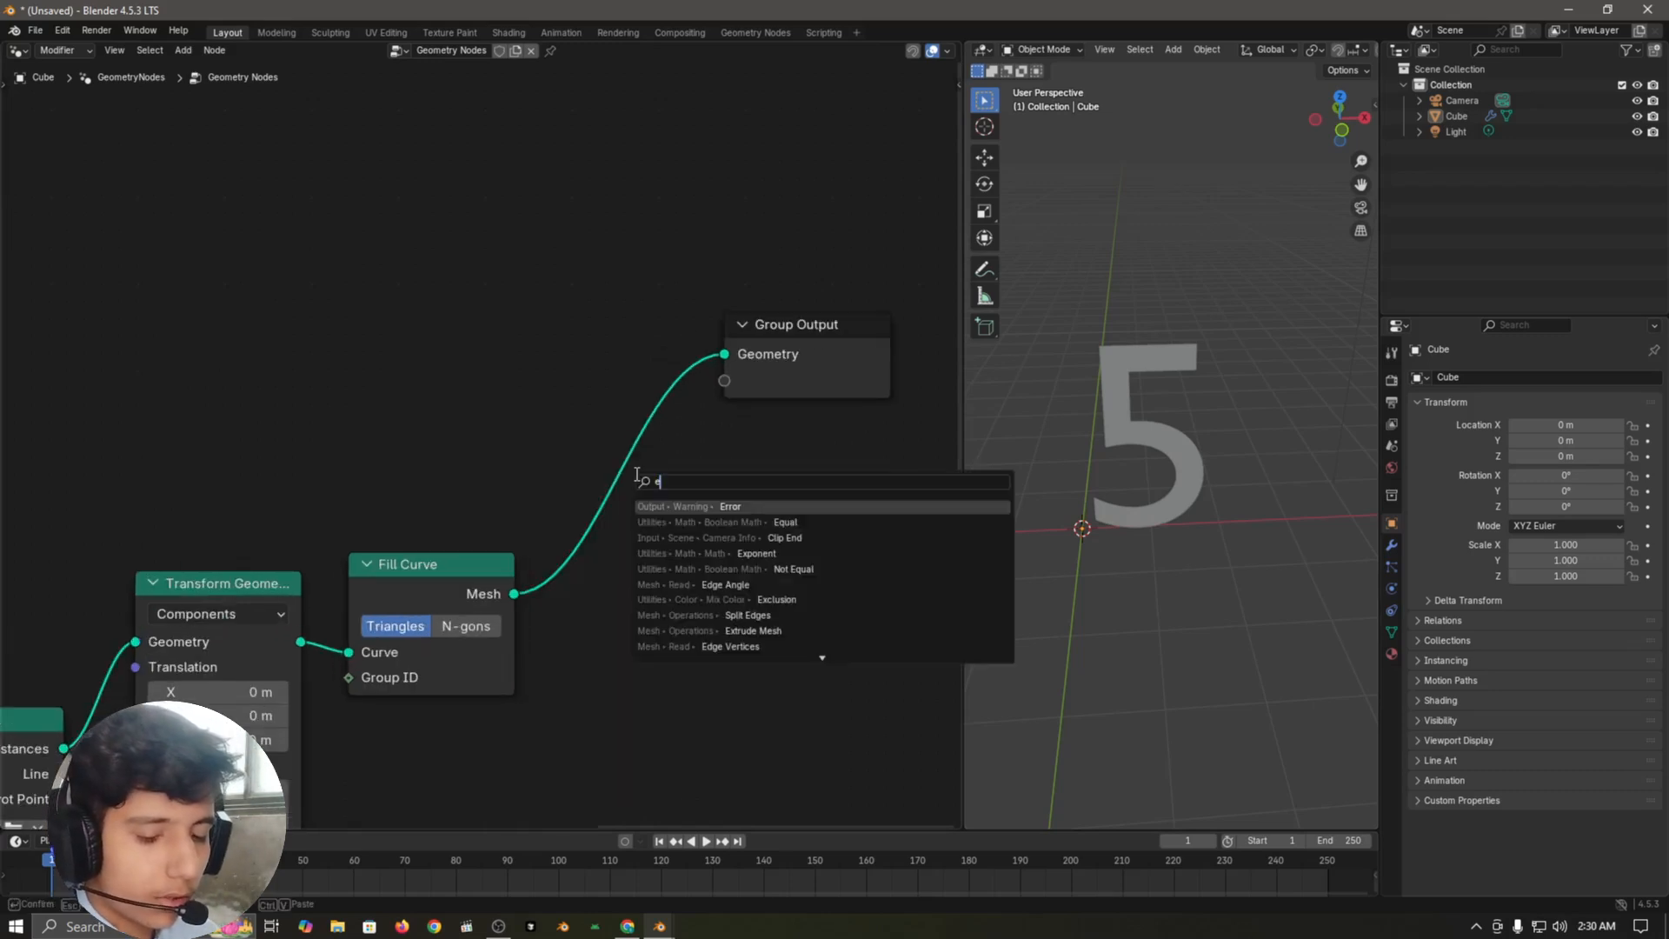
{"action": "type", "text": "extru"}
{"action": "key", "text": "Return"}
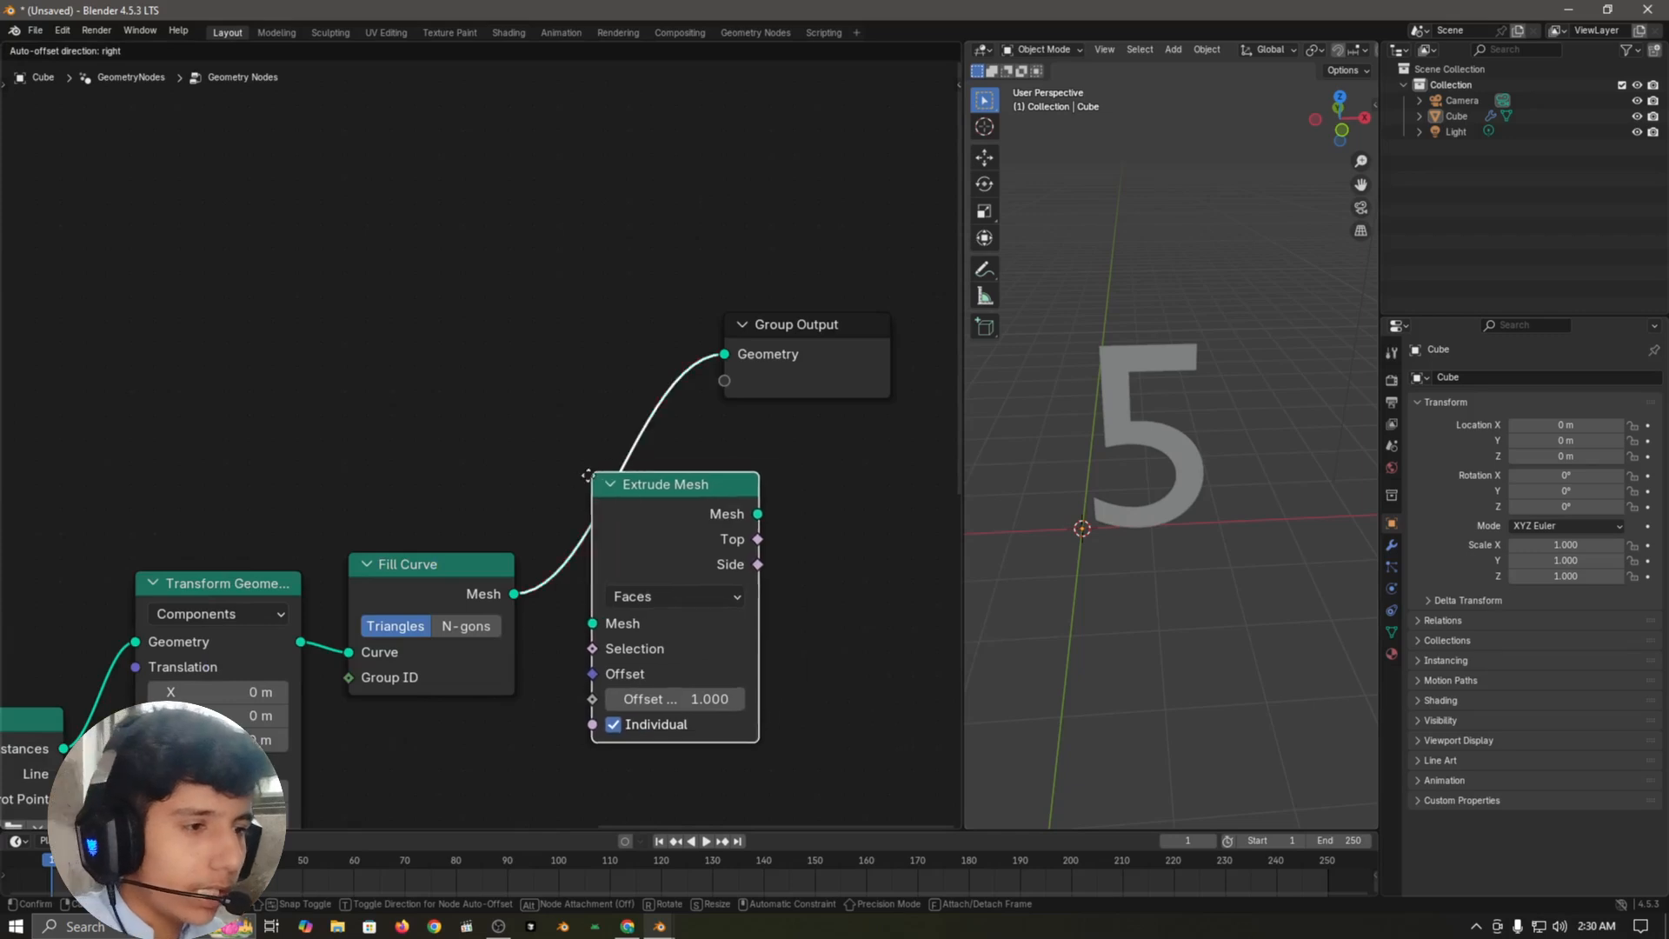
{"action": "left_click", "coordinate": [550, 476]}
Step: Turn off Individual on the Extrude Mesh node and set its Offset Scale to 0.6
{"action": "scroll", "coordinate": [1177, 546], "scroll_direction": "up", "scroll_amount": 3}
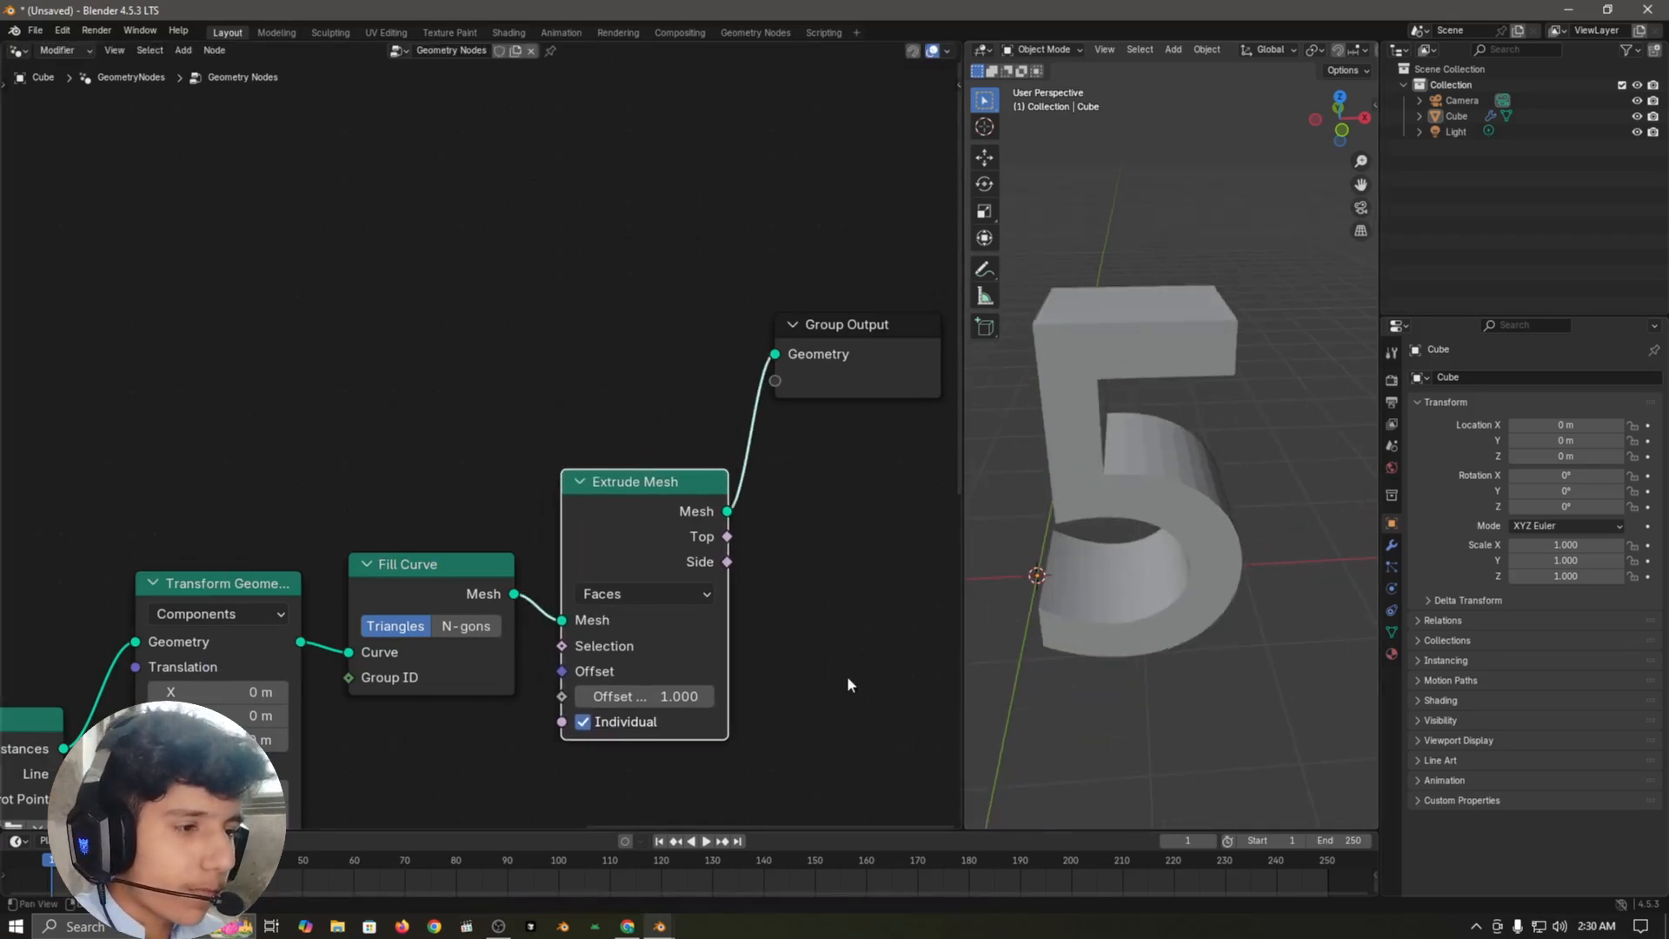
{"action": "middle_click_drag", "start_coordinate": [756, 671], "coordinate": [735, 608]}
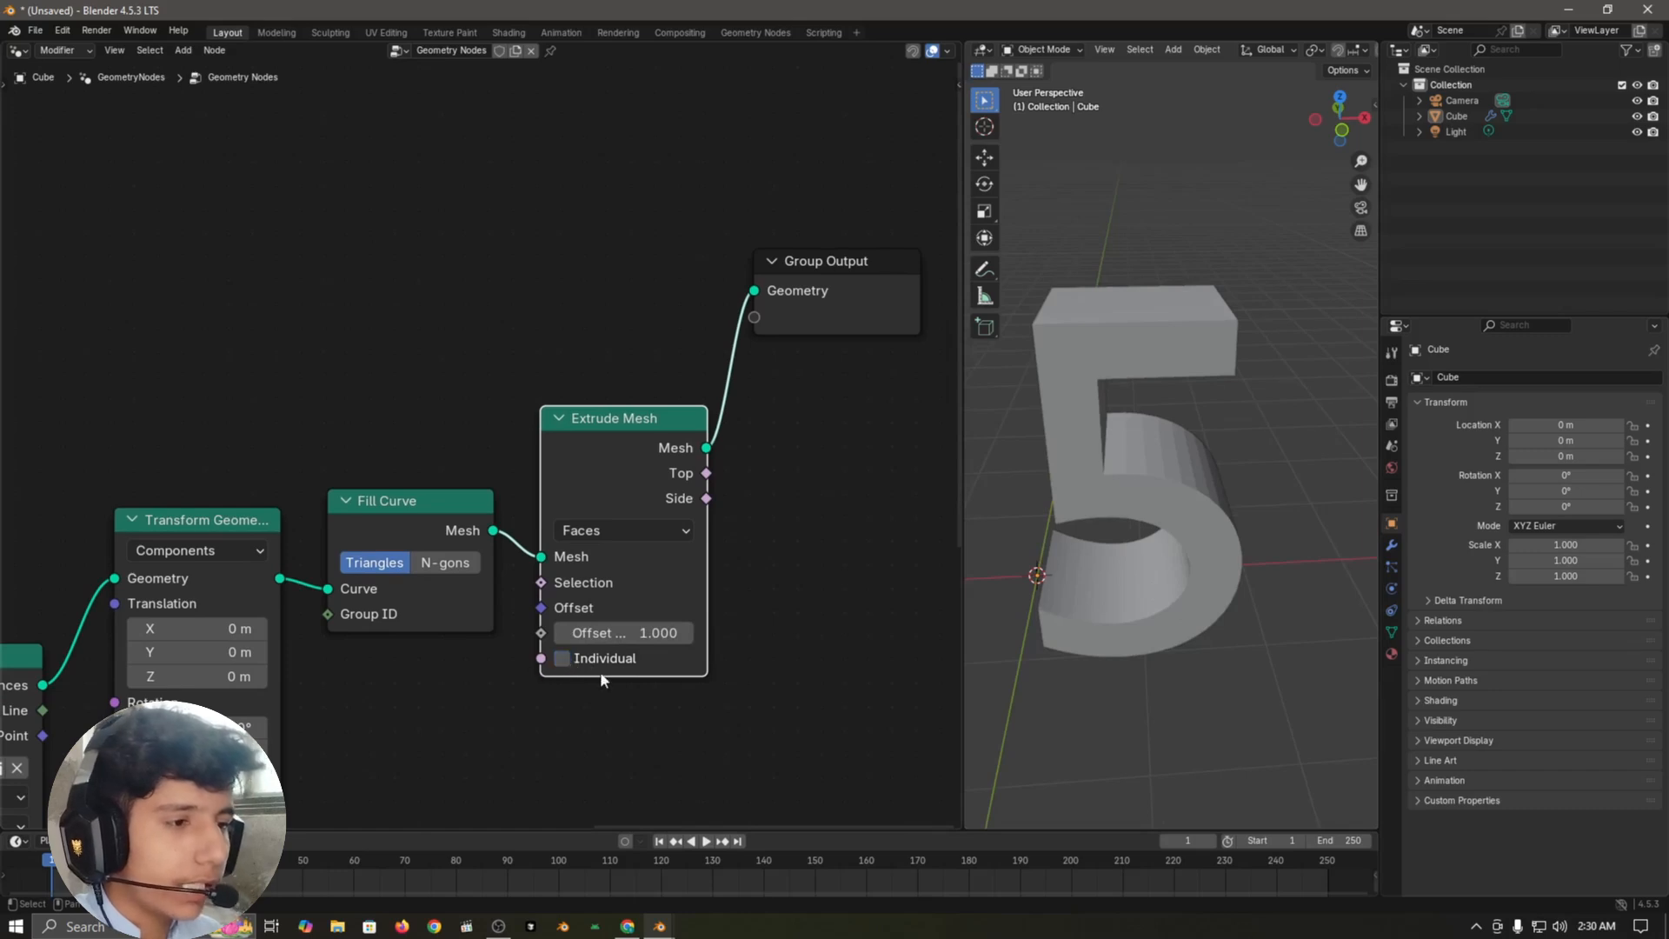
{"action": "mouse_move", "coordinate": [626, 633]}
{"action": "left_mouse_down"}
{"action": "mouse_move", "coordinate": [708, 633]}
{"action": "mouse_move", "coordinate": [622, 641]}
{"action": "left_mouse_up"}
{"action": "left_click", "coordinate": [623, 641]}
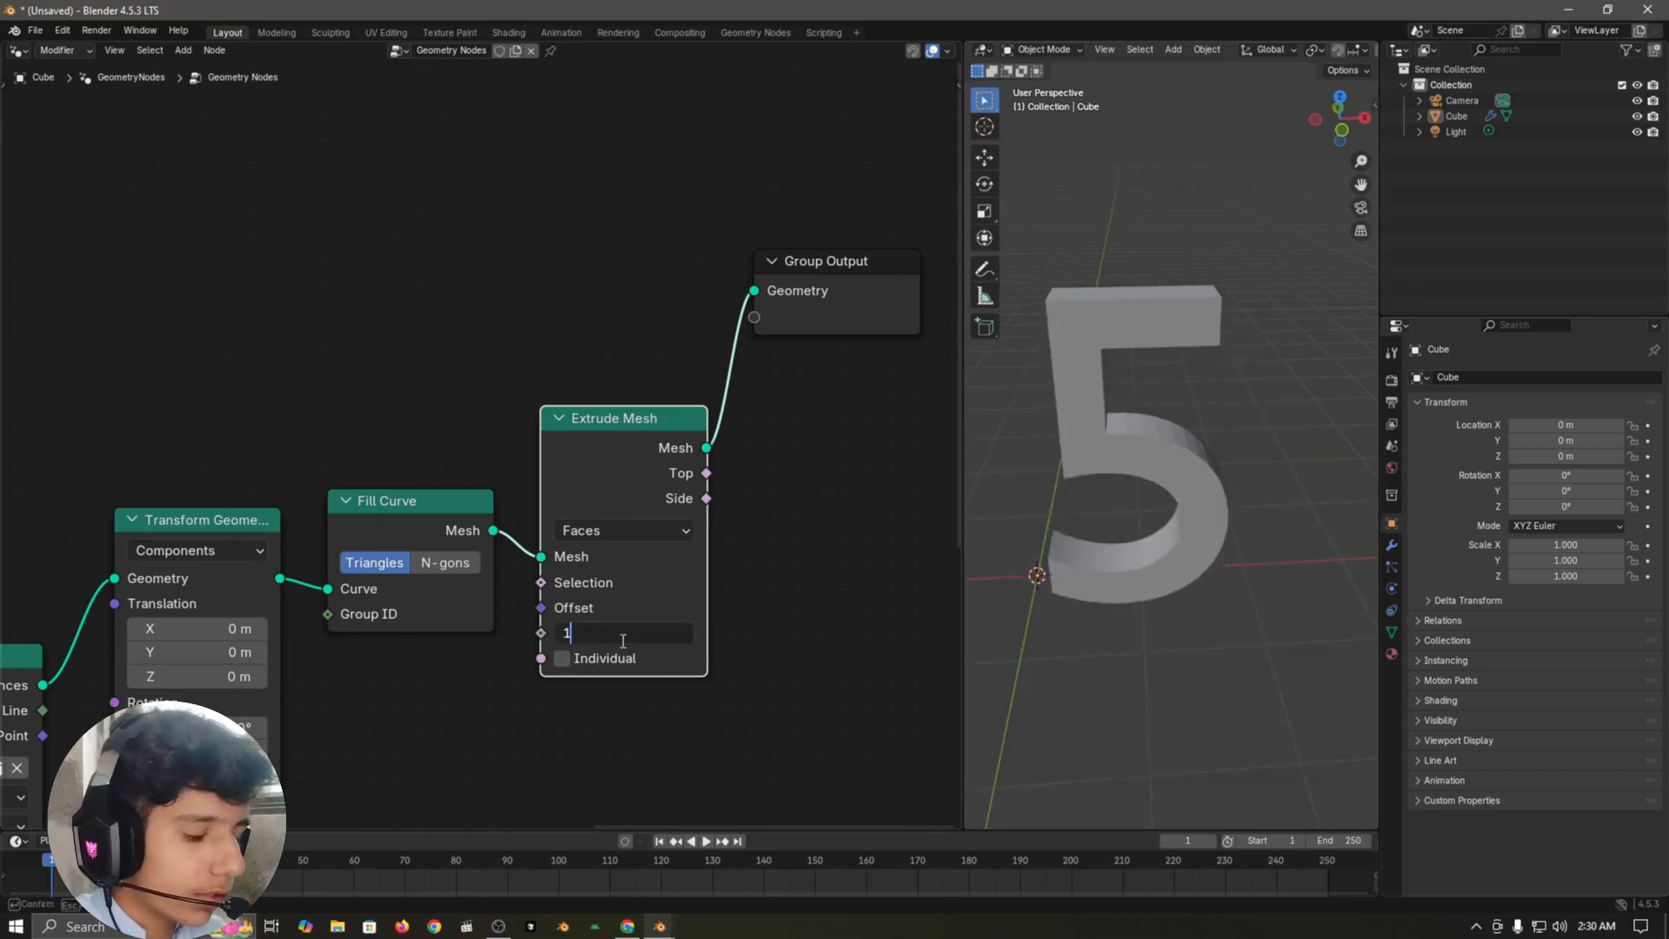
{"action": "type", "text": "0.6"}
{"action": "key", "text": "Return"}
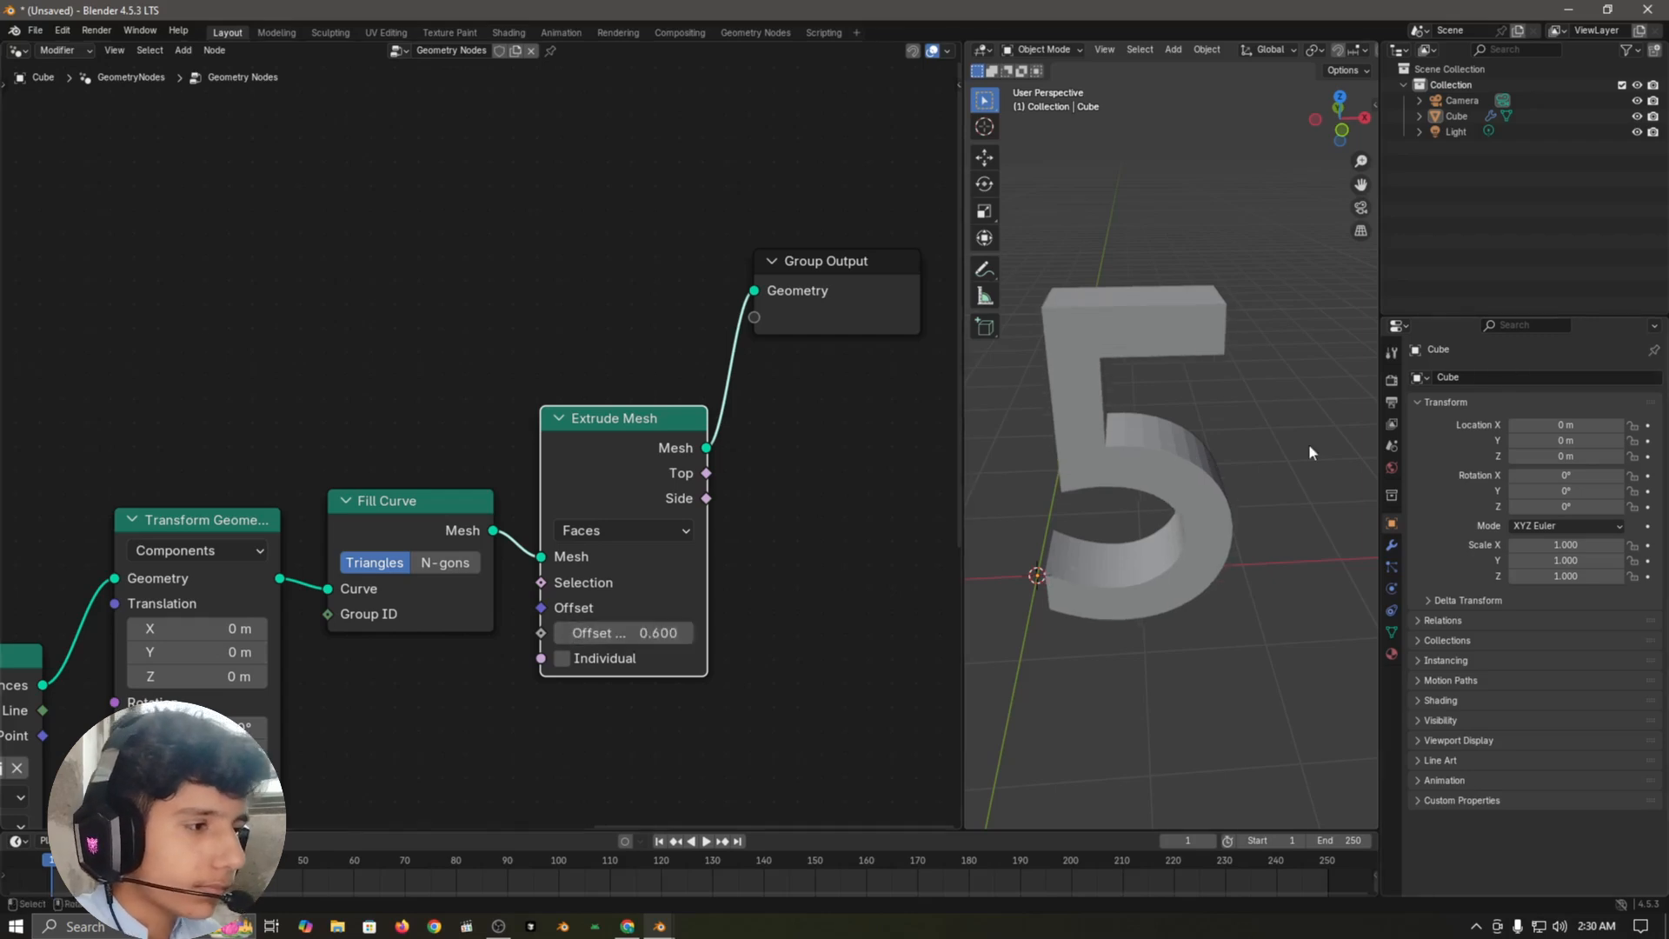
Step: Examine the extruded number from behind and up close in the 3D viewport
{"action": "middle_click_drag", "start_coordinate": [1308, 444], "coordinate": [1276, 504]}
{"action": "left_click", "coordinate": [1275, 477]}
{"action": "scroll", "coordinate": [1207, 389], "scroll_direction": "up", "scroll_amount": 5}
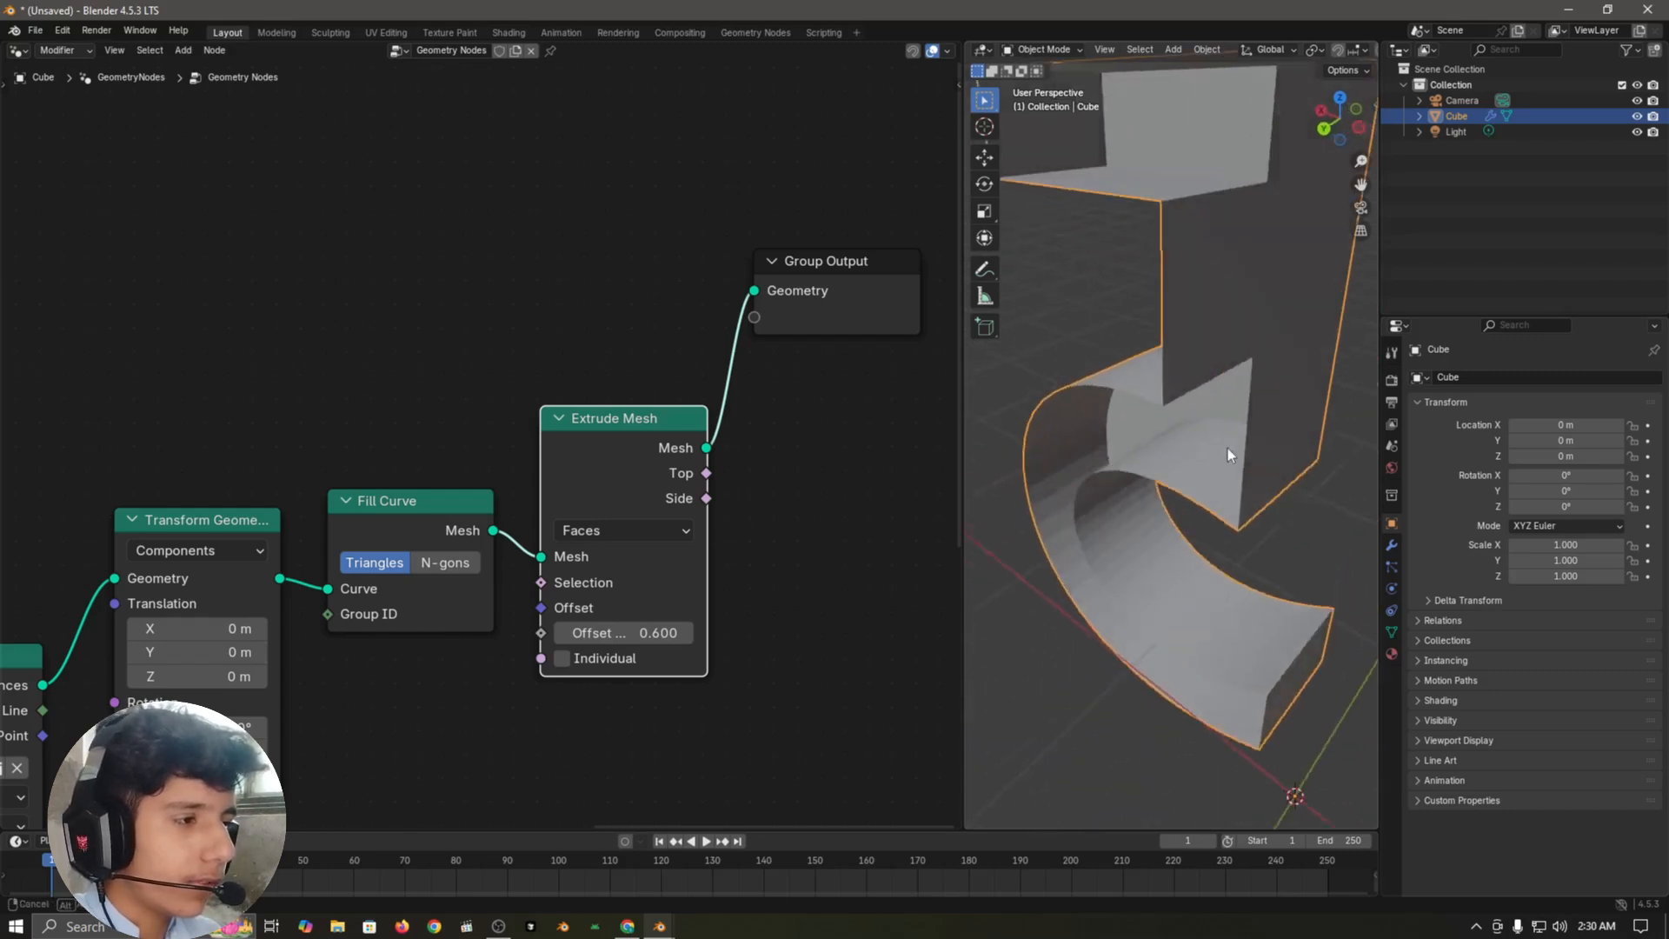
{"action": "scroll", "coordinate": [1145, 217], "scroll_direction": "down", "scroll_amount": 5}
{"action": "middle_click_drag", "start_coordinate": [1150, 344], "coordinate": [1215, 310]}
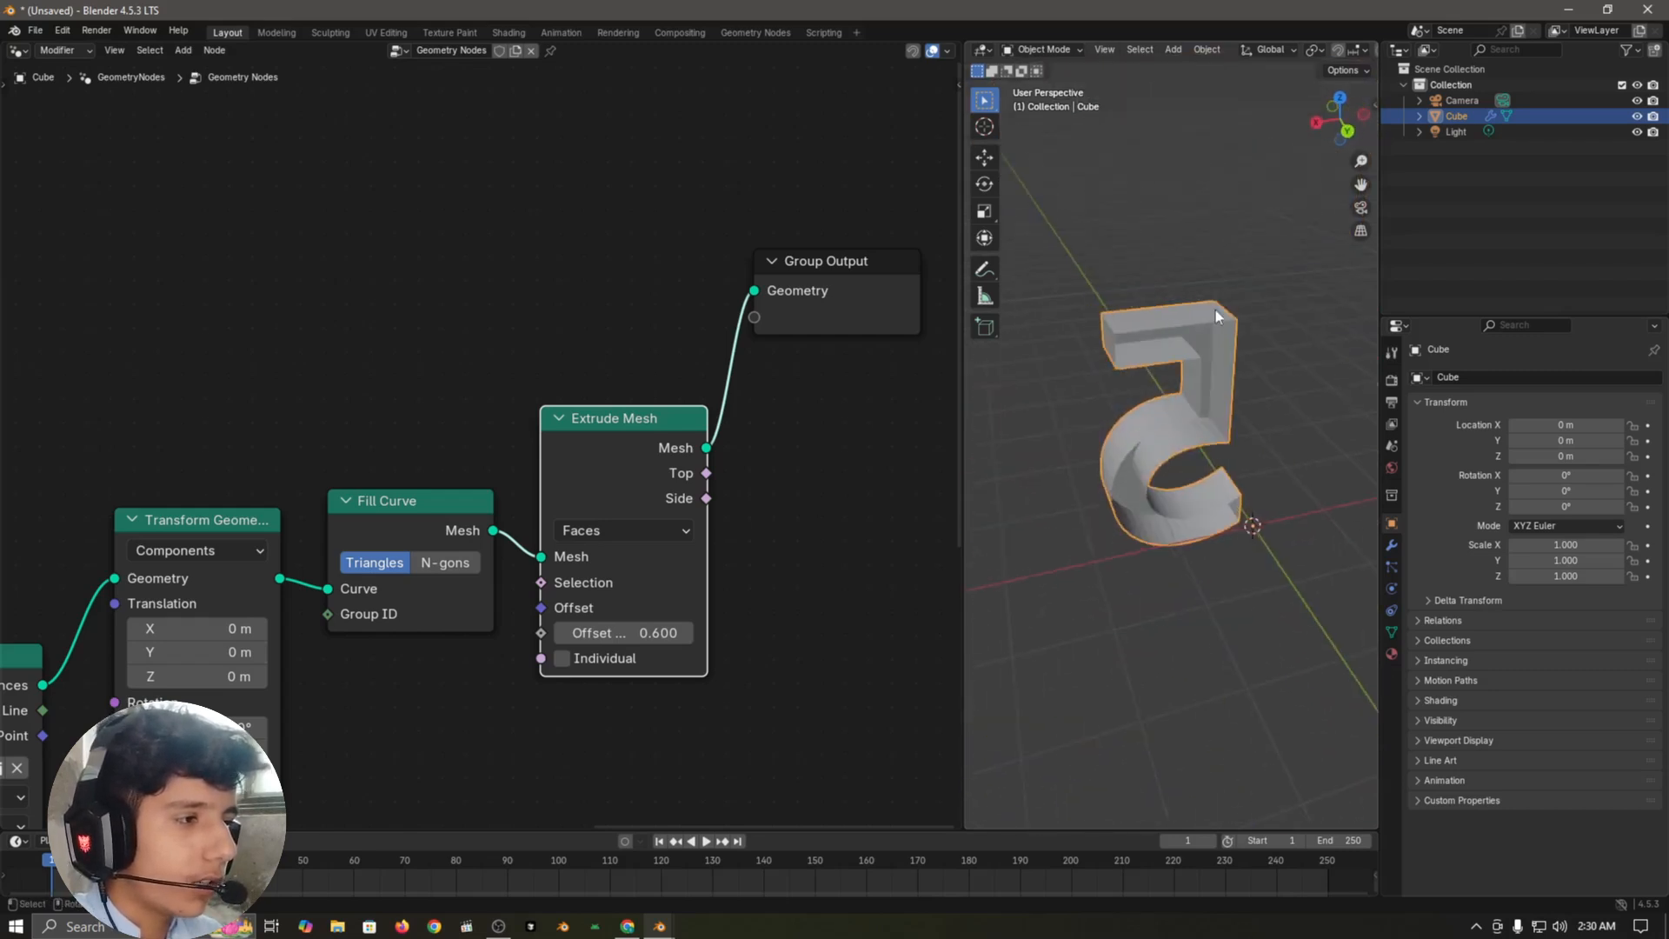
Step: Move Group Output farther from Extrude Mesh and insert a Join Geometry node between them
{"action": "left_click", "coordinate": [373, 437]}
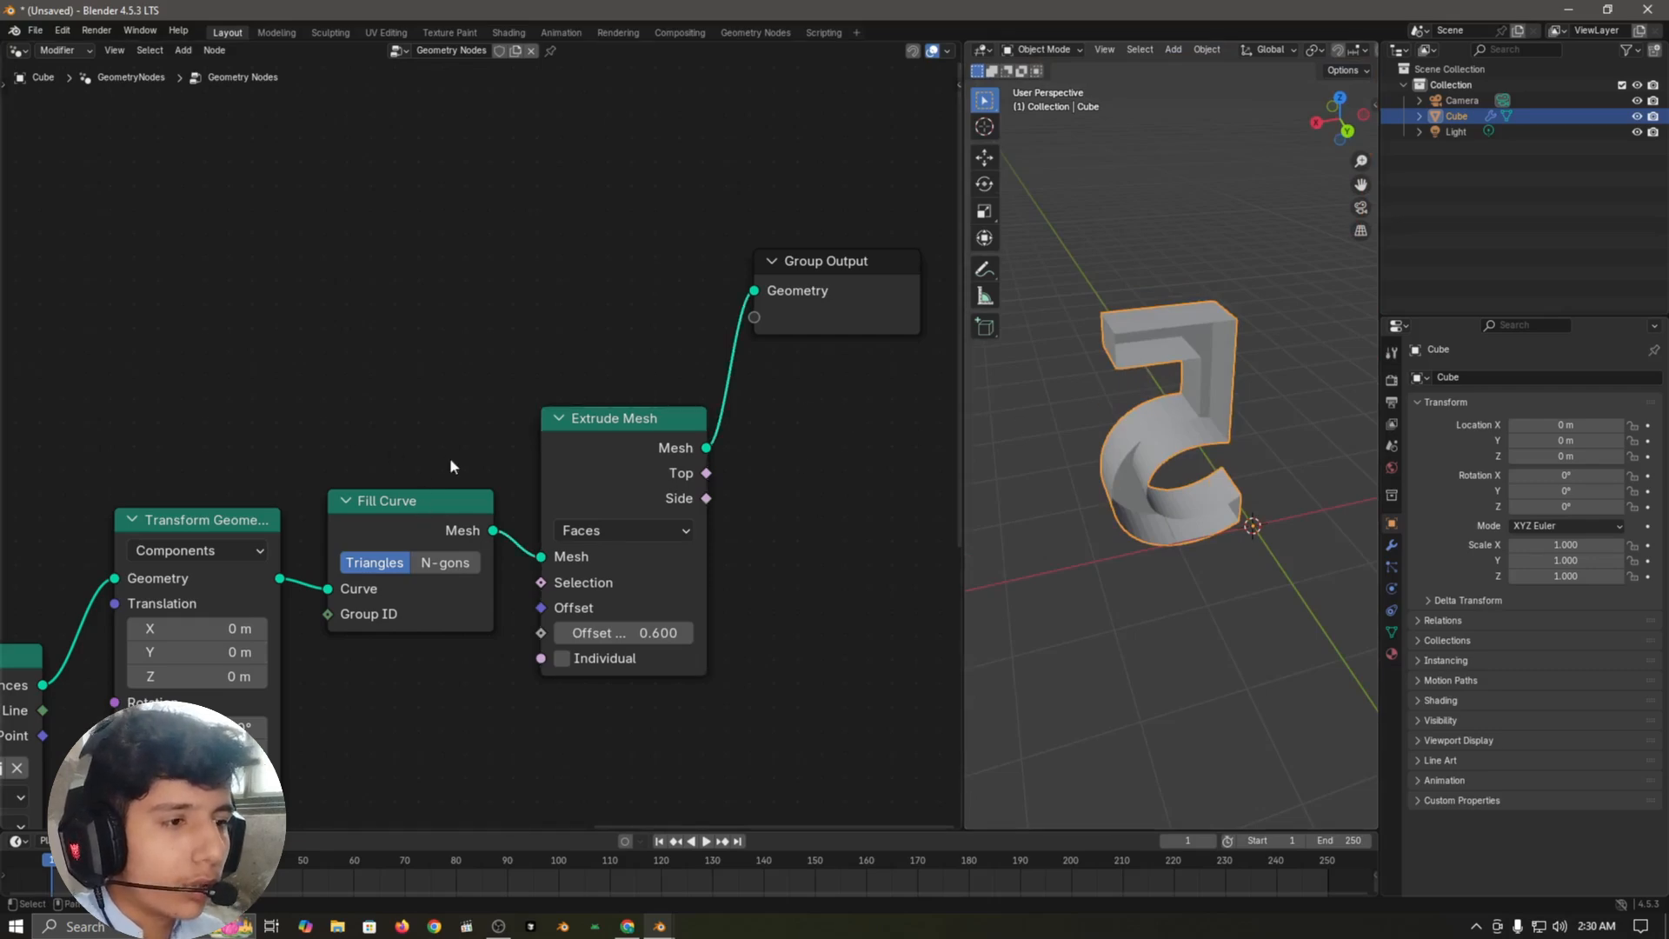
{"action": "left_click_drag", "start_coordinate": [832, 296], "coordinate": [1012, 283]}
{"action": "left_click", "coordinate": [1013, 283]}
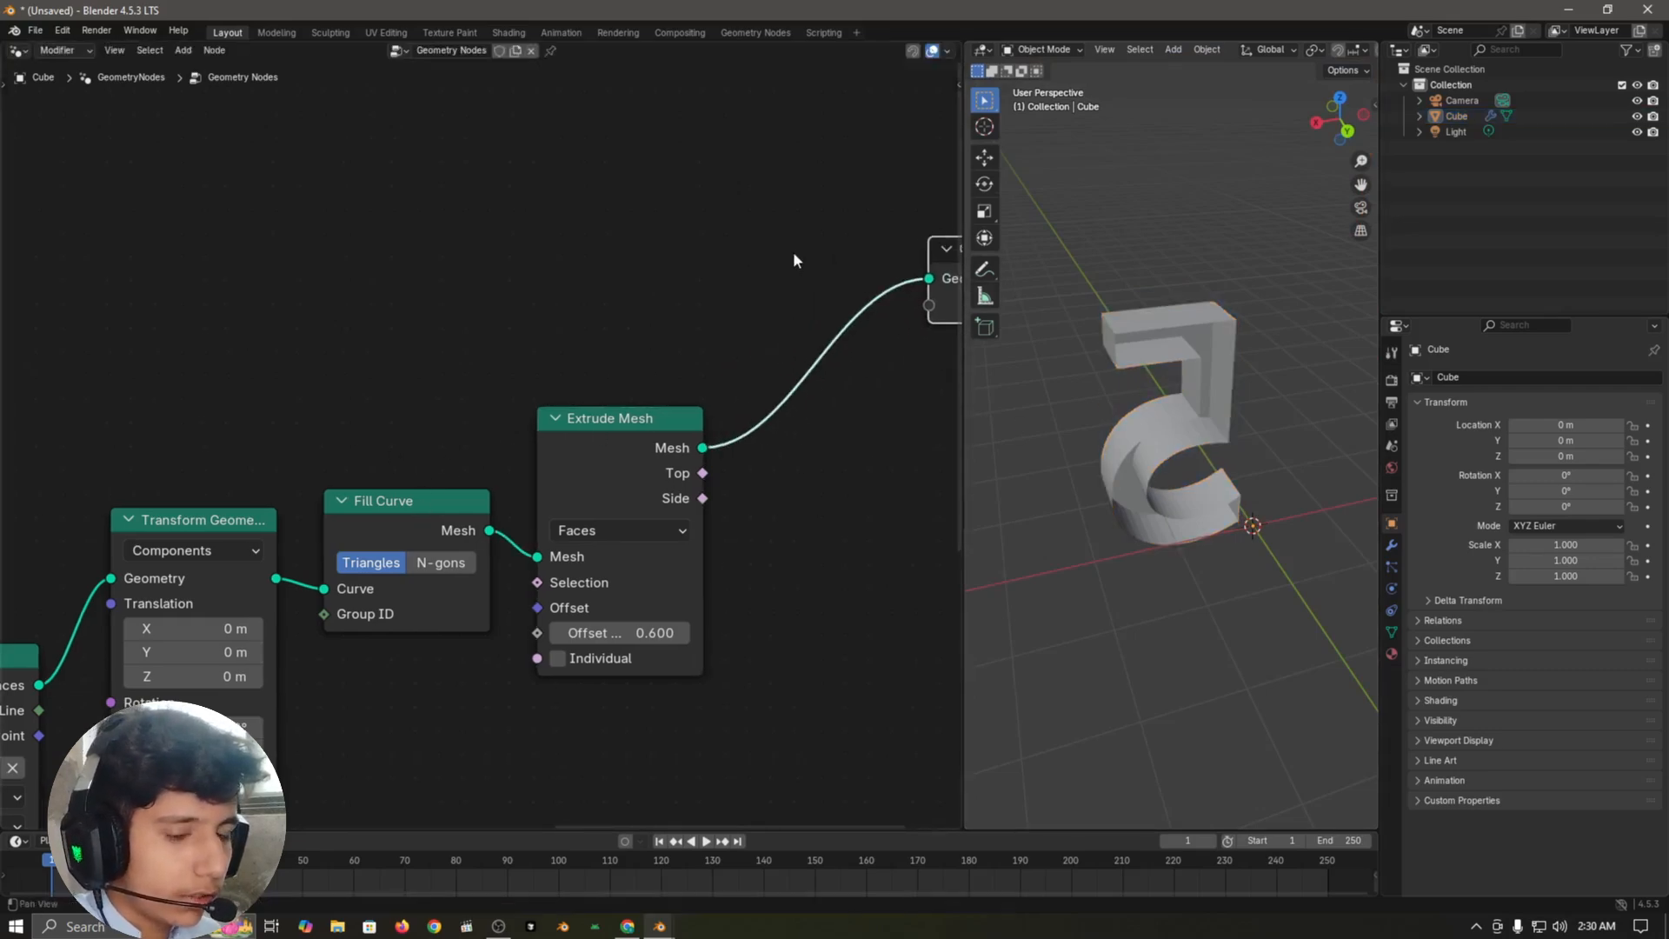
{"action": "middle_click_drag", "start_coordinate": [723, 294], "coordinate": [622, 355]}
{"action": "key", "text": "shift+a"}
{"action": "type", "text": "joing"}
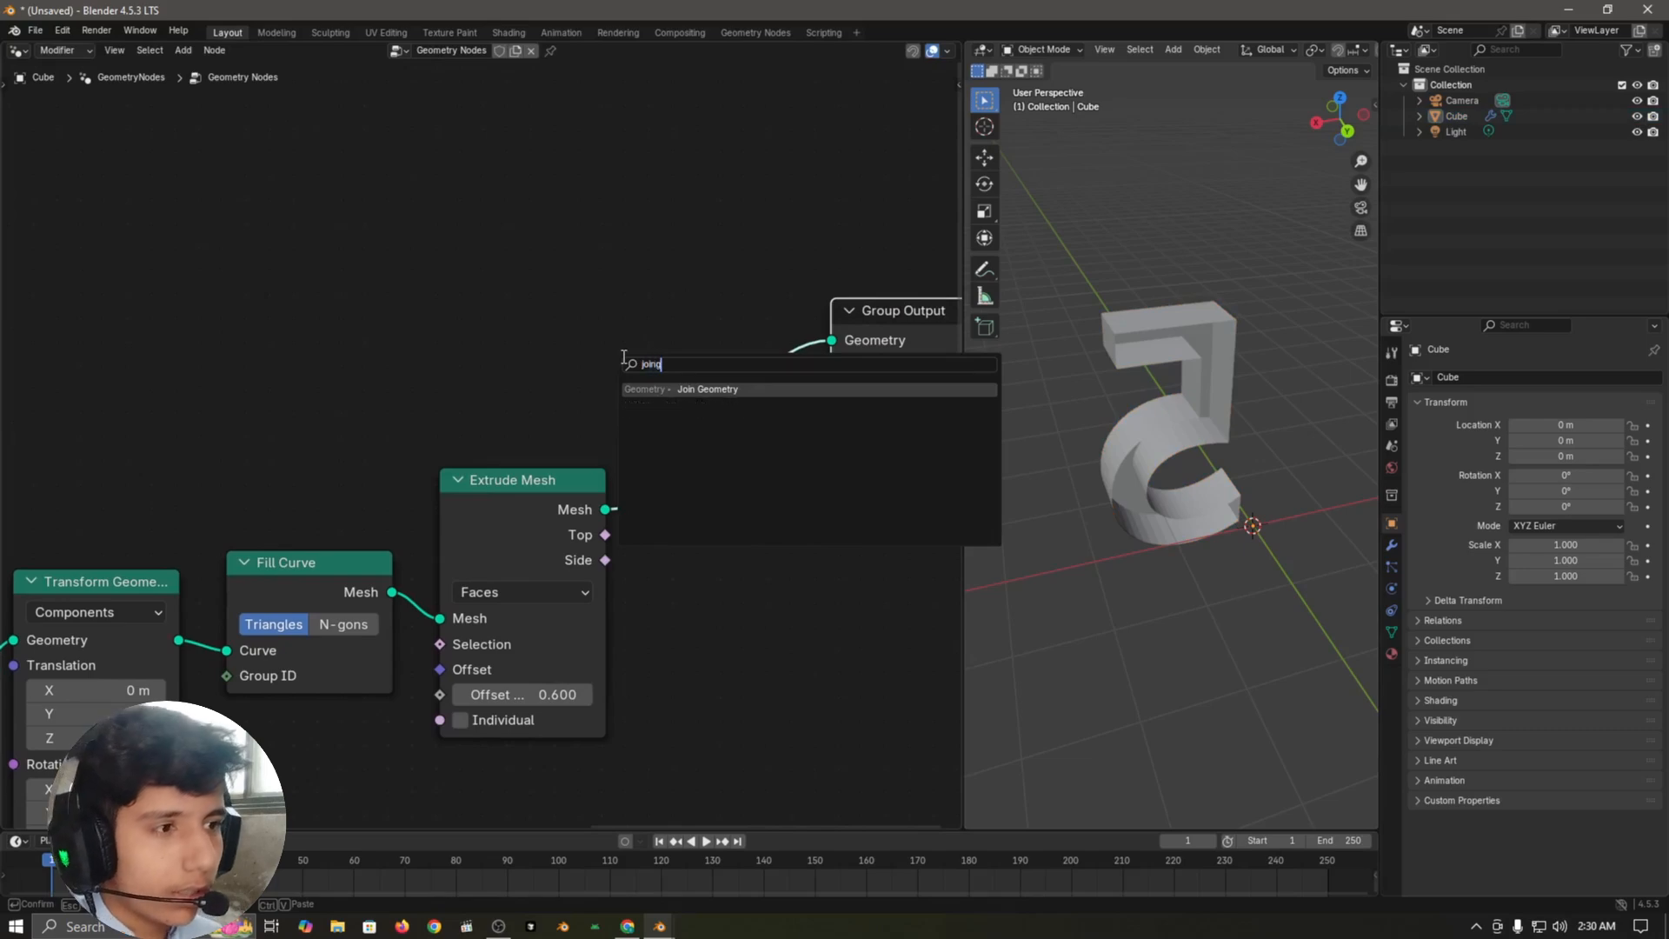
{"action": "key", "text": "Return"}
{"action": "left_click", "coordinate": [650, 420]}
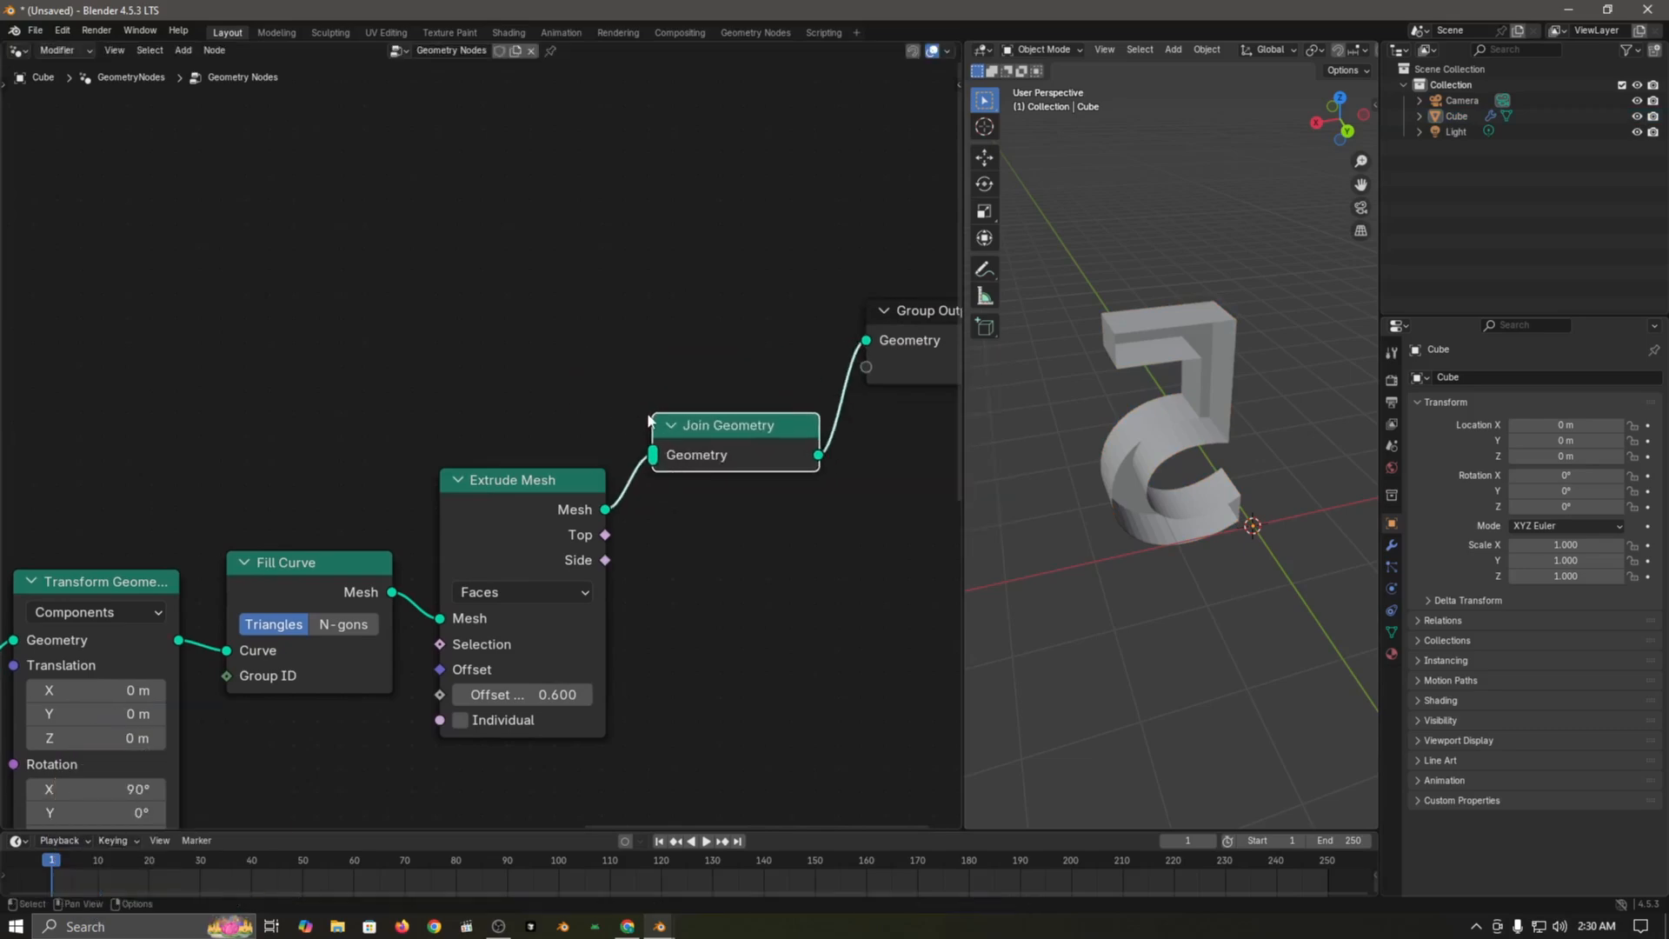
Step: Connect Fill Curve's Mesh output to Join Geometry, and raise the Fill Curve node level with it
{"action": "left_click_drag", "start_coordinate": [353, 585], "coordinate": [654, 454]}
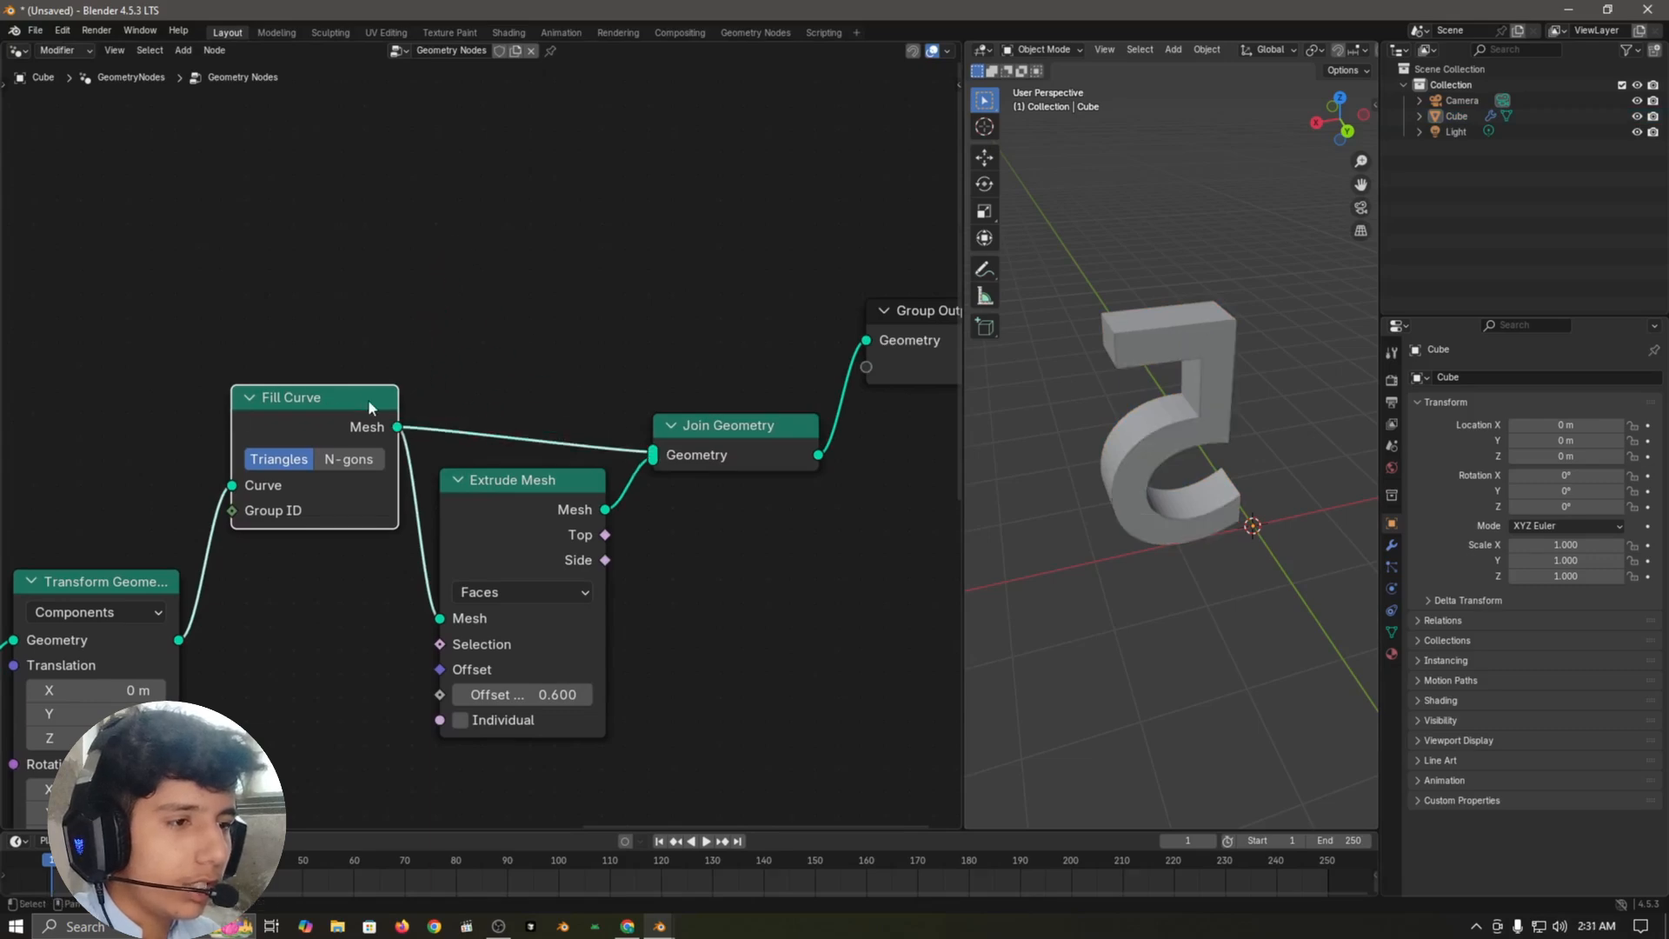
{"action": "left_click_drag", "start_coordinate": [368, 399], "coordinate": [366, 420]}
{"action": "scroll", "coordinate": [1197, 428], "scroll_direction": "up", "scroll_amount": 4}
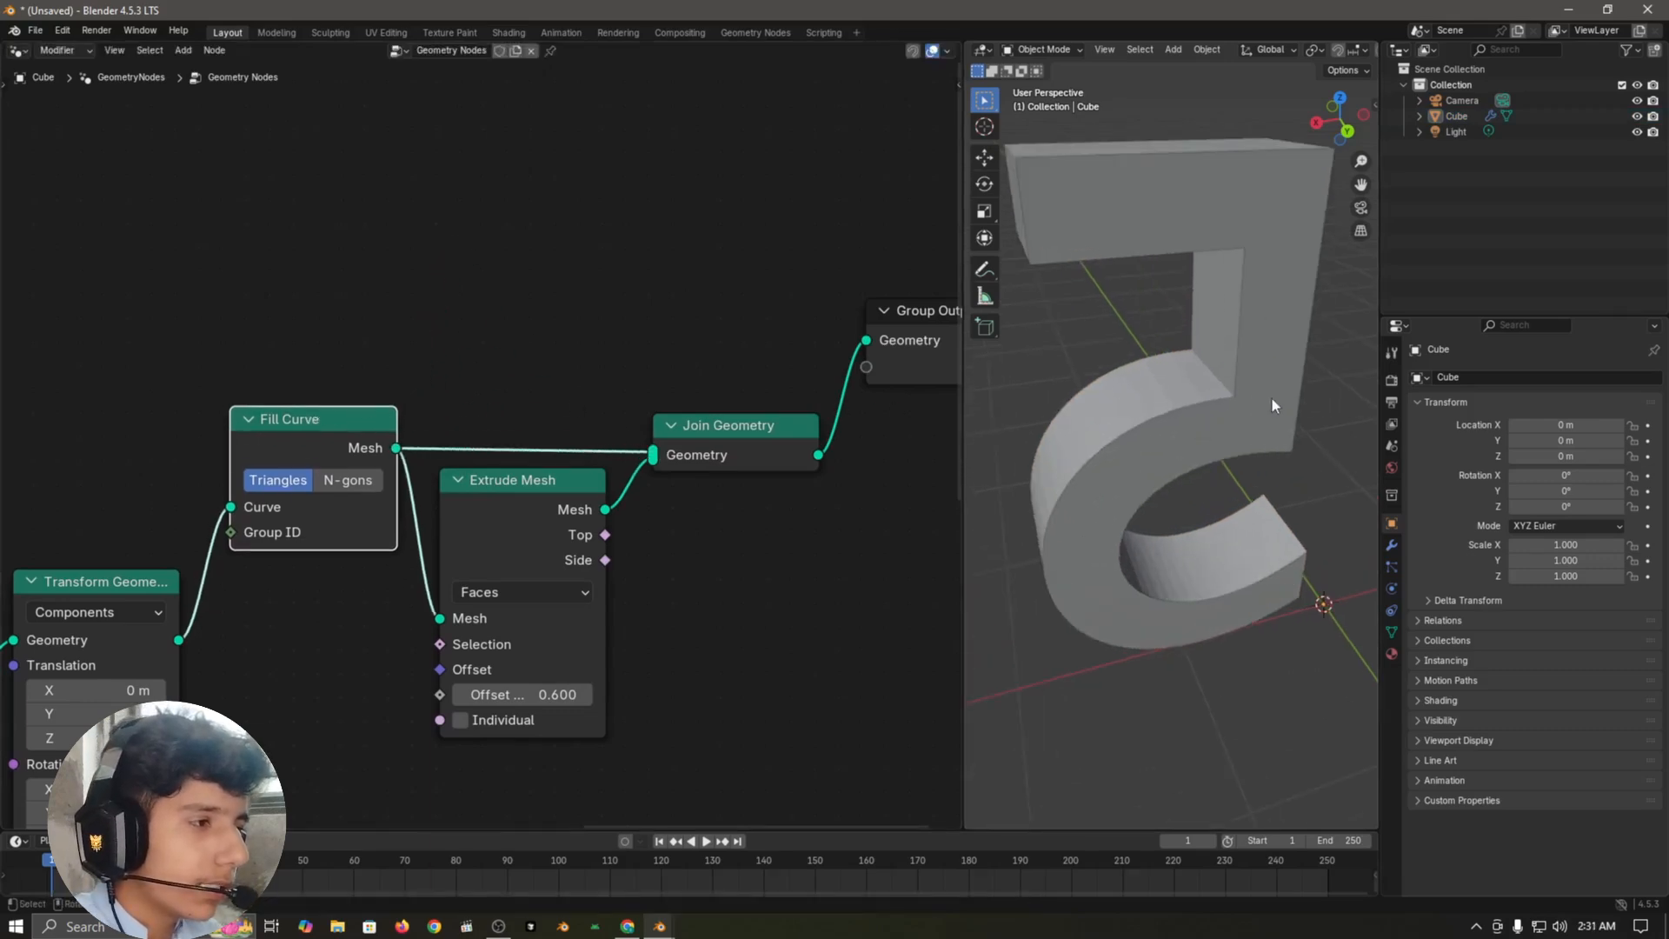
{"action": "scroll", "coordinate": [1215, 193], "scroll_direction": "down", "scroll_amount": 4}
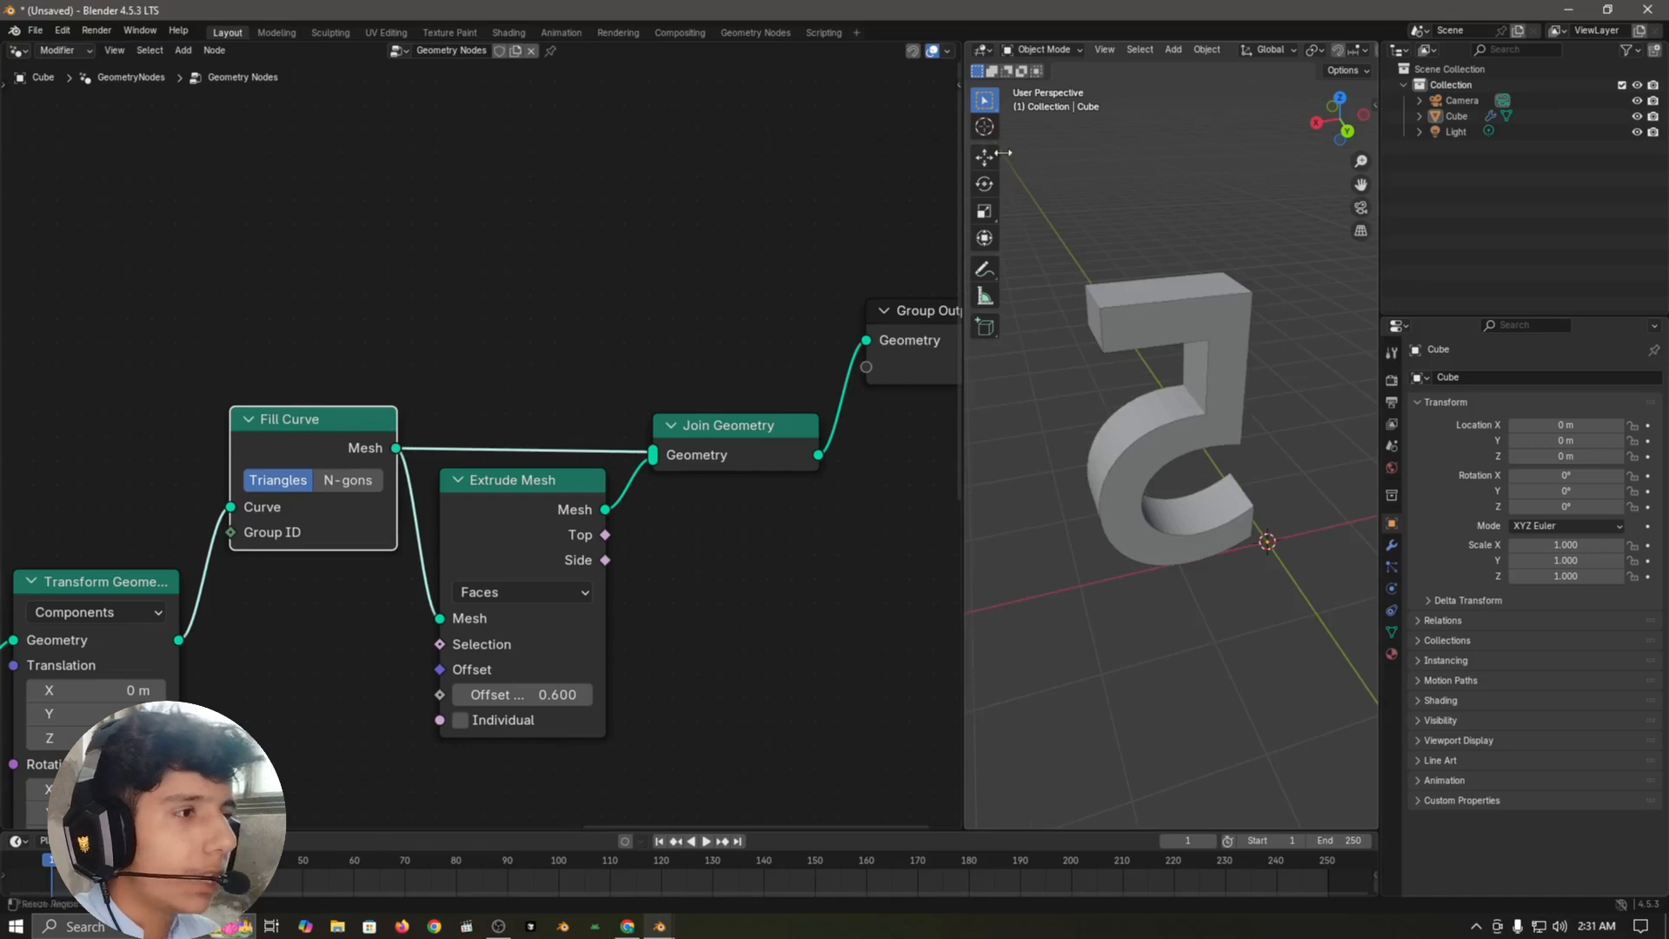
Step: Enlarge the 3D viewport, turn on the Face Orientation overlay to inspect the number's faces, and widen the node editor again
{"action": "left_click_drag", "start_coordinate": [961, 145], "coordinate": [278, 144]}
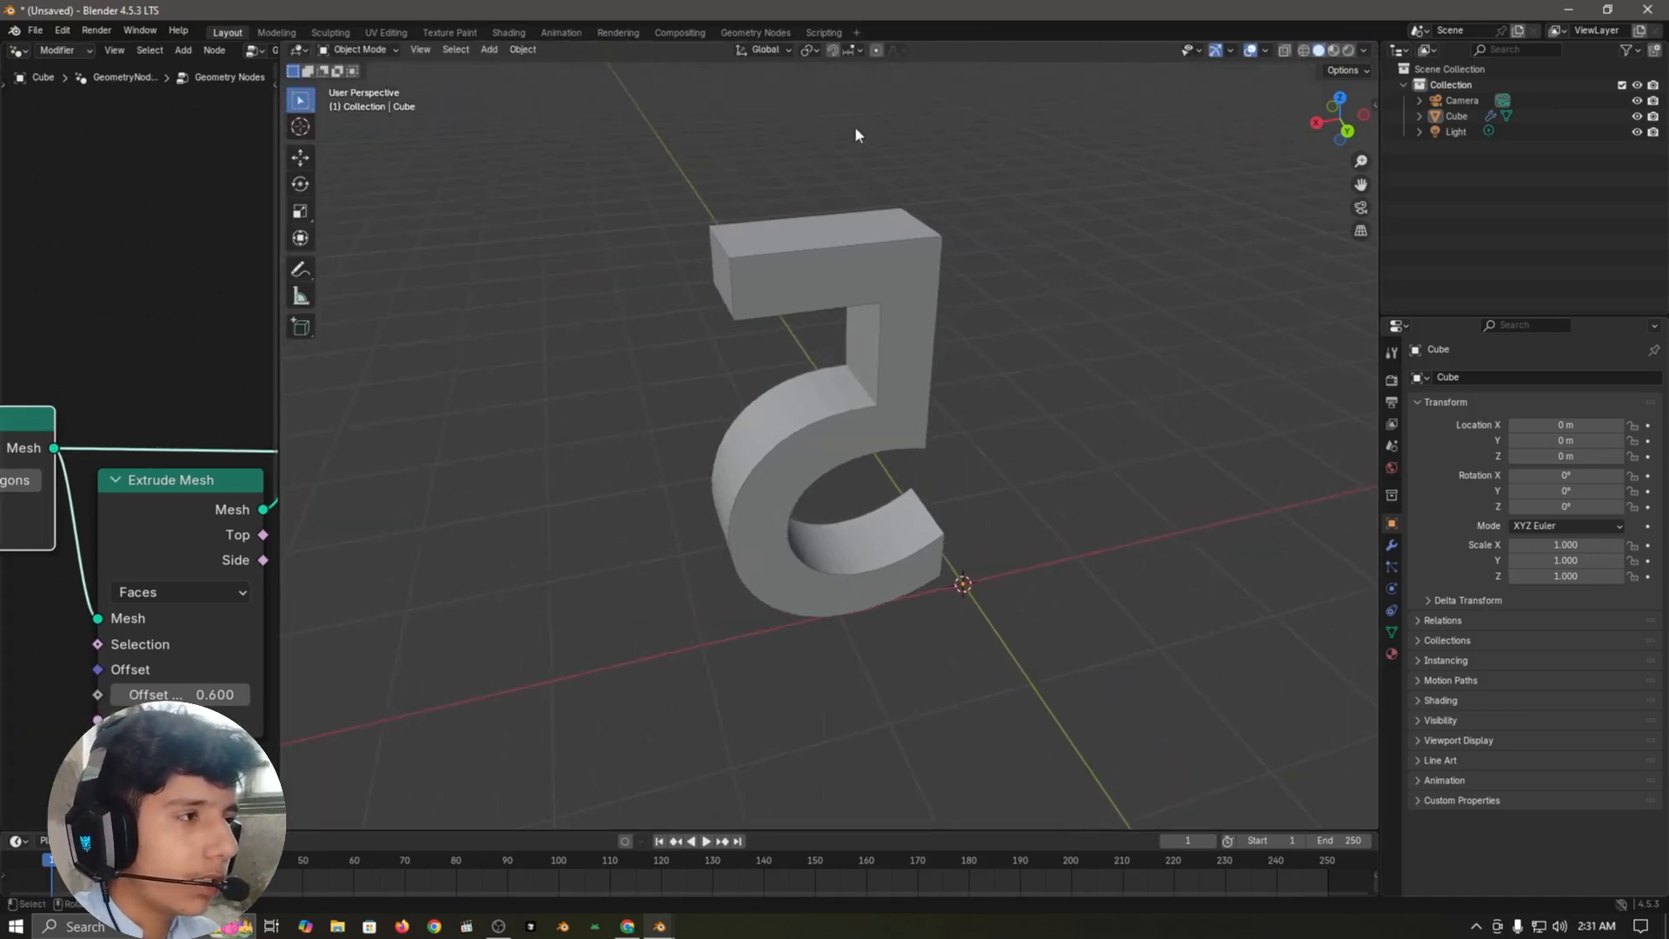
{"action": "left_click", "coordinate": [1265, 49]}
{"action": "left_click", "coordinate": [1202, 328]}
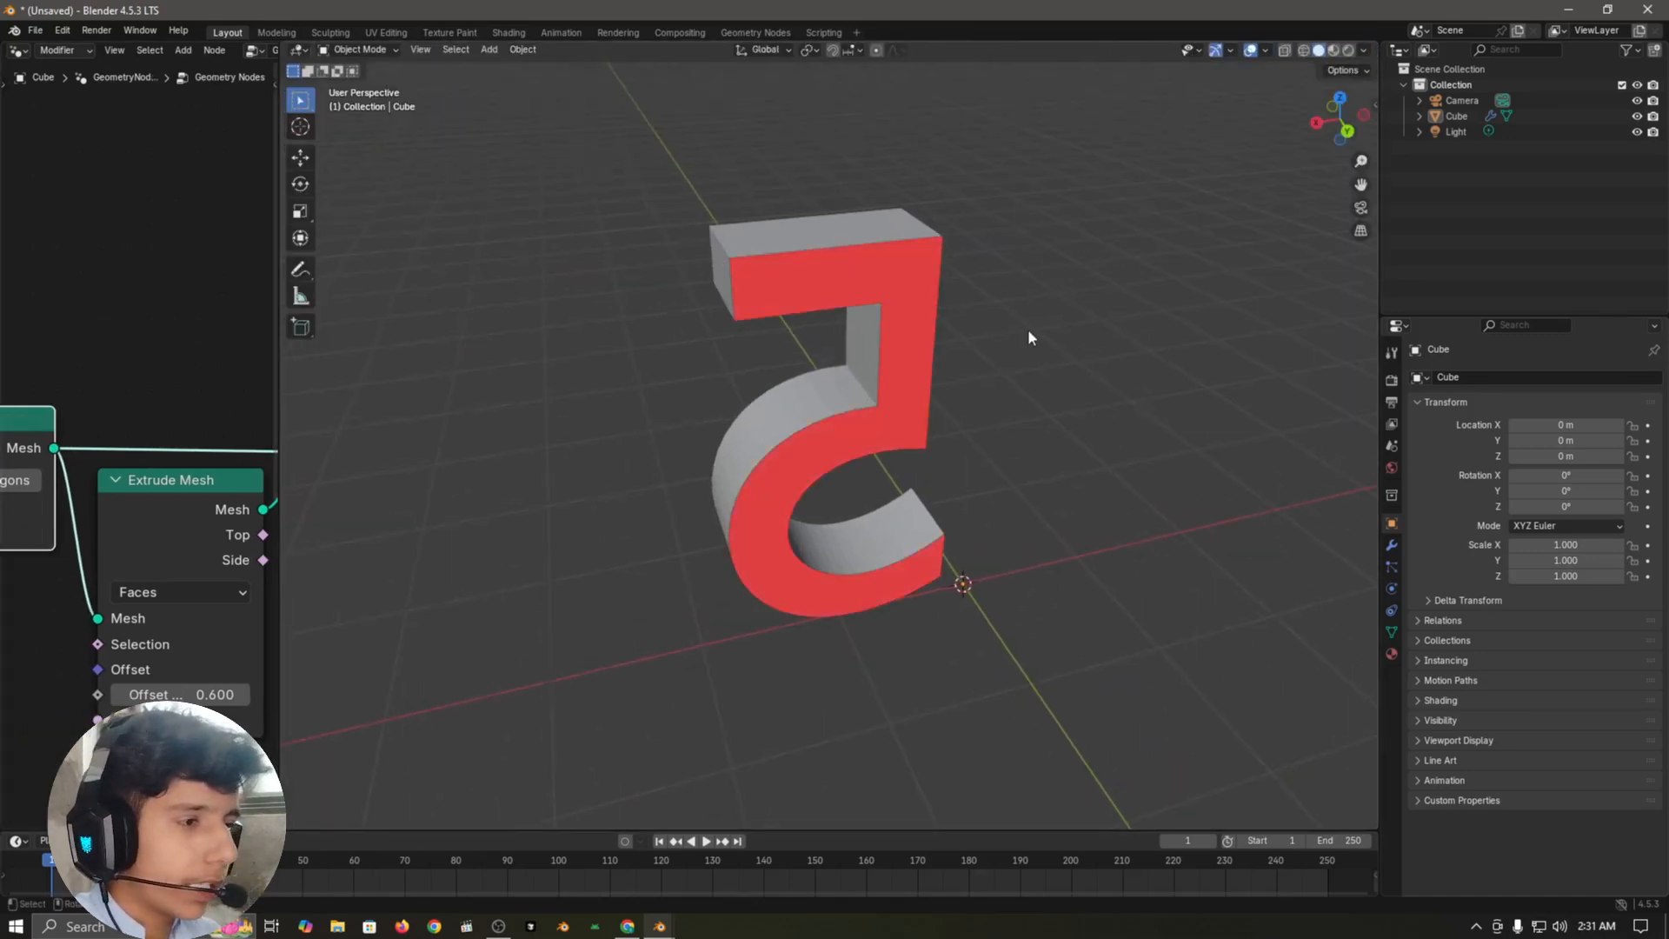
{"action": "scroll", "coordinate": [907, 415], "scroll_direction": "up", "scroll_amount": 5}
{"action": "scroll", "coordinate": [979, 351], "scroll_direction": "down", "scroll_amount": 3}
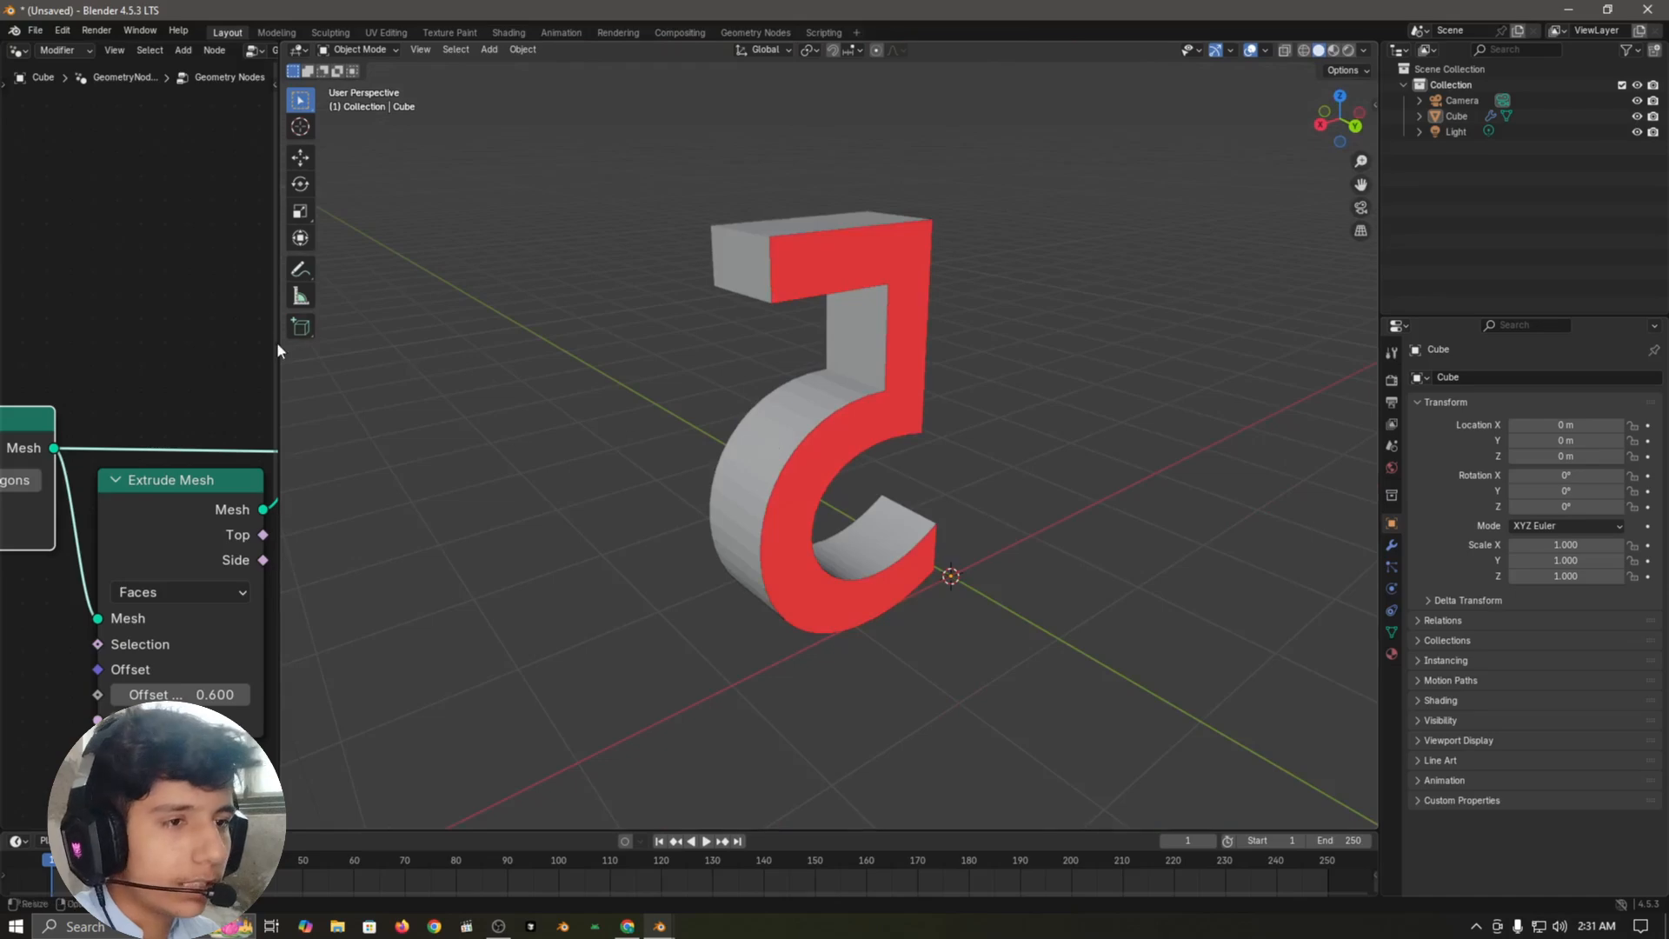
{"action": "left_click_drag", "start_coordinate": [277, 342], "coordinate": [750, 339]}
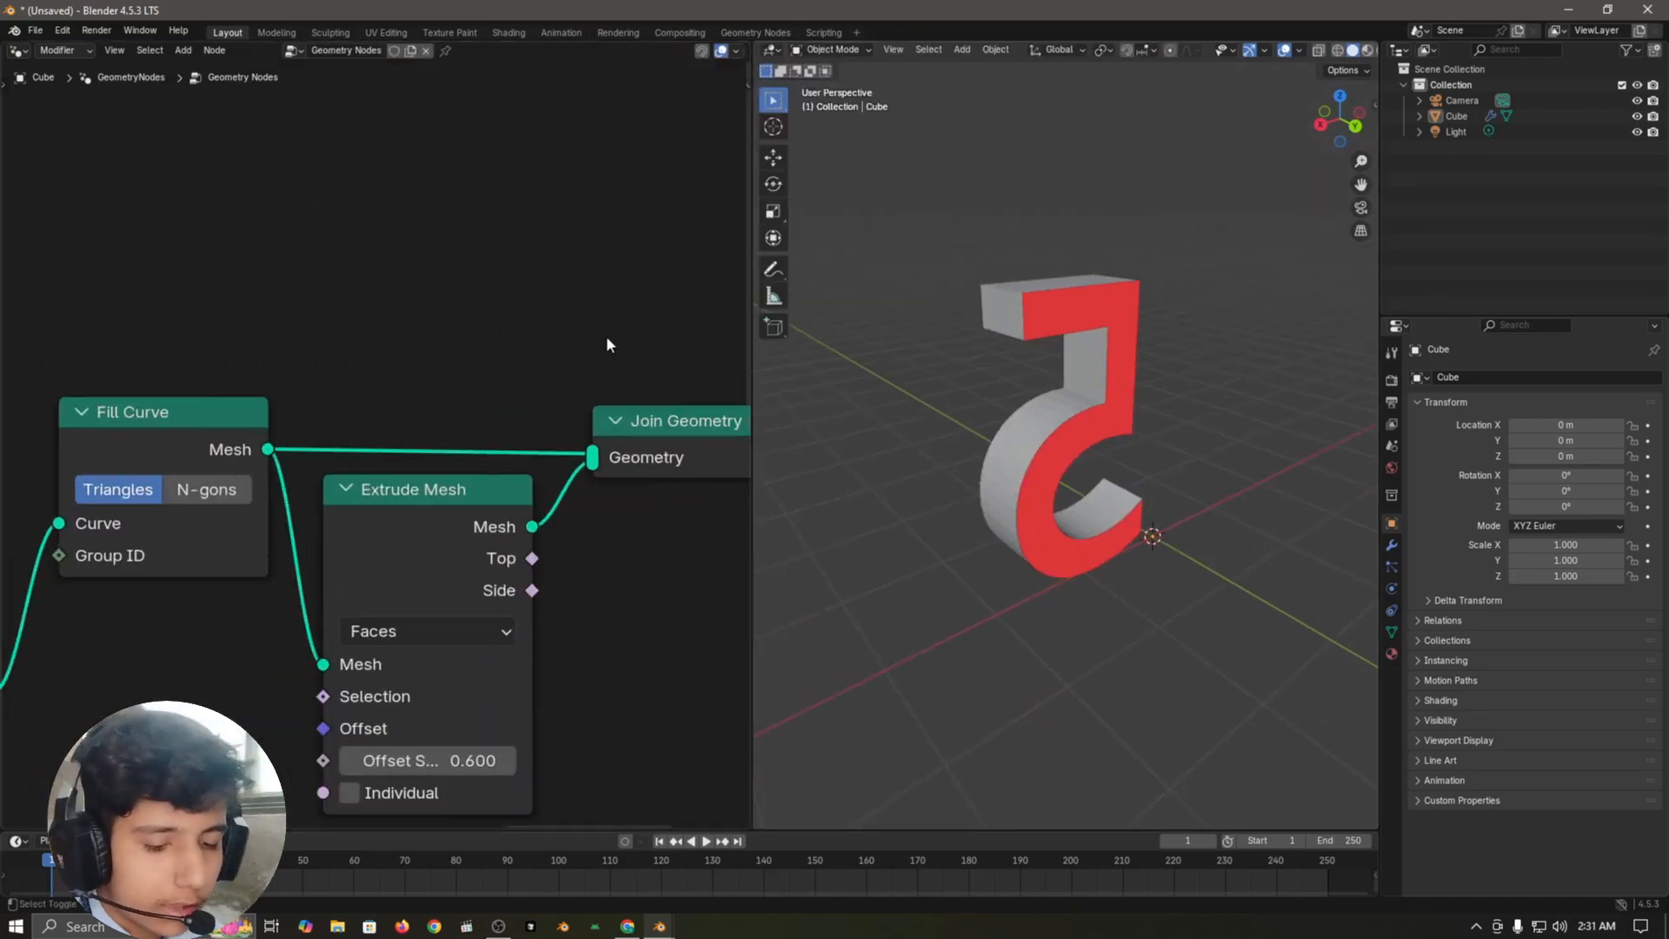
Step: Insert a Flip Faces node between Fill Curve and Join Geometry, and inspect the number's face orientation in the 3D viewport
{"action": "key", "text": "shift+a"}
{"action": "type", "text": "flip"}
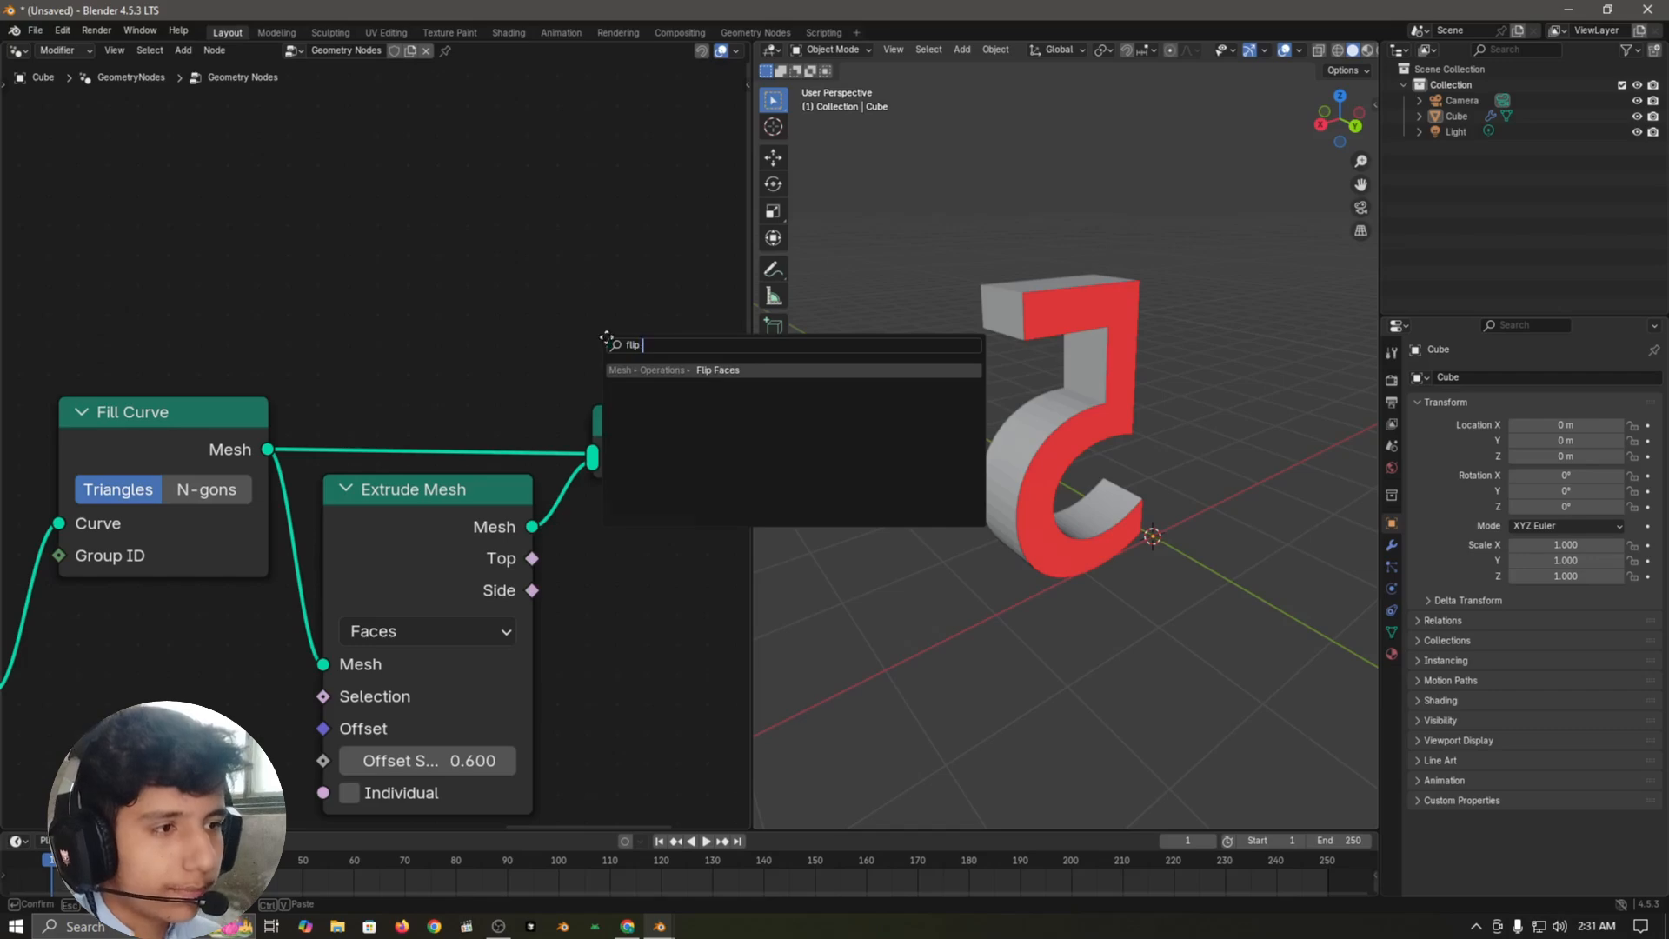
{"action": "key", "text": "Return"}
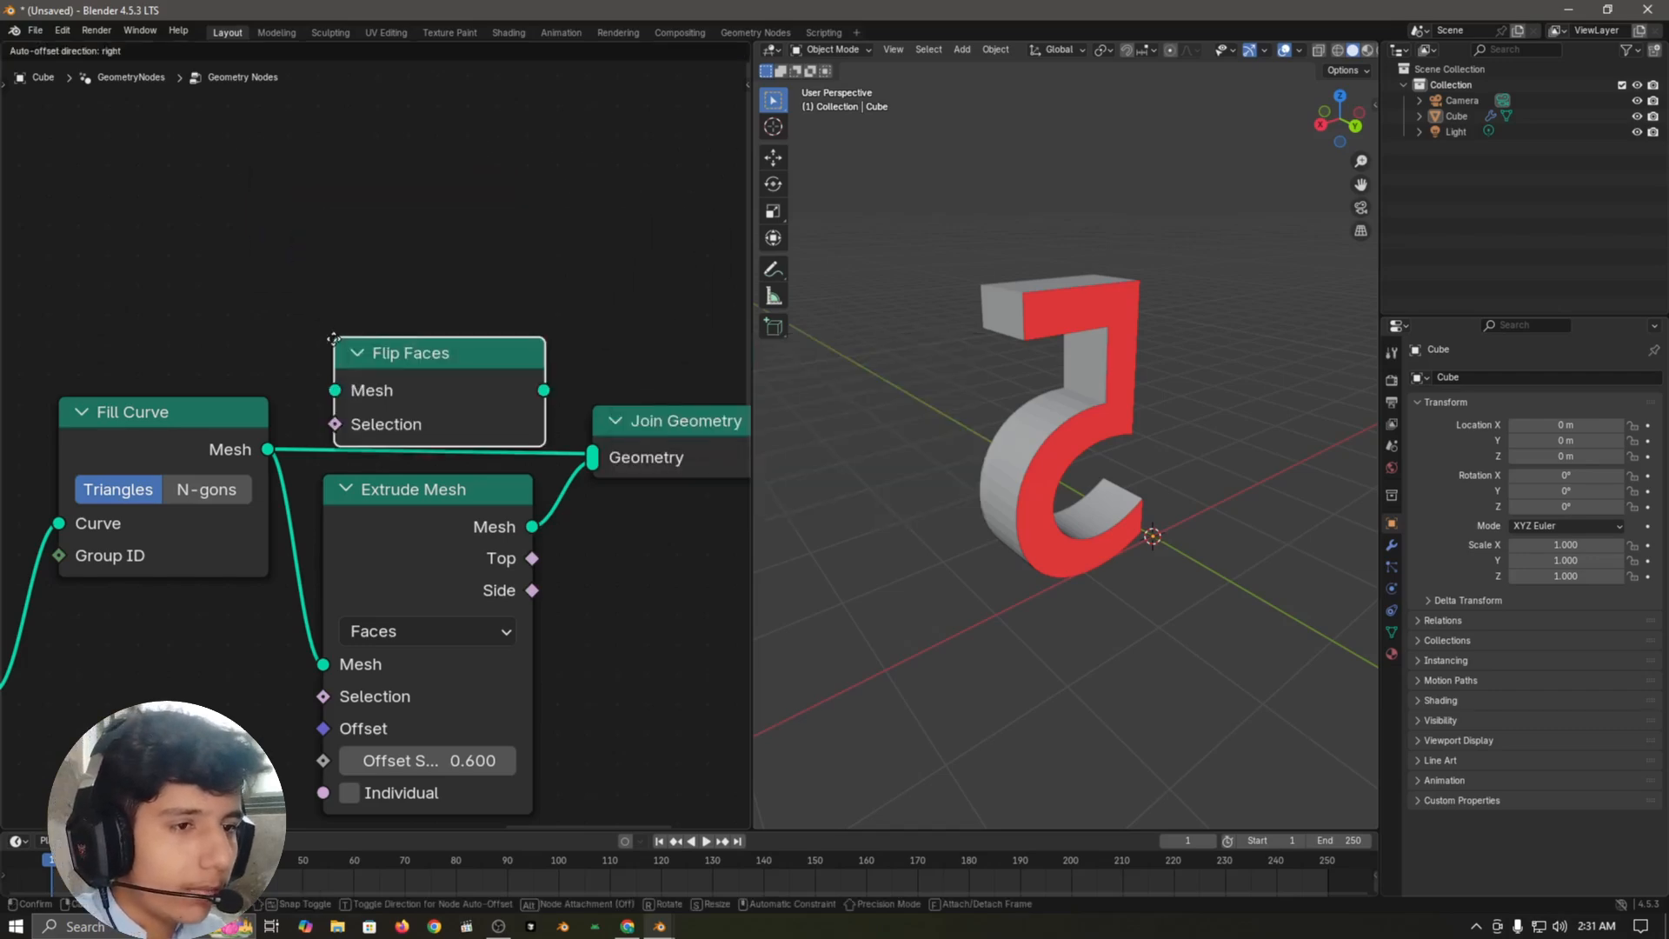
{"action": "left_click", "coordinate": [337, 380]}
{"action": "scroll", "coordinate": [1155, 365], "scroll_direction": "up", "scroll_amount": 3}
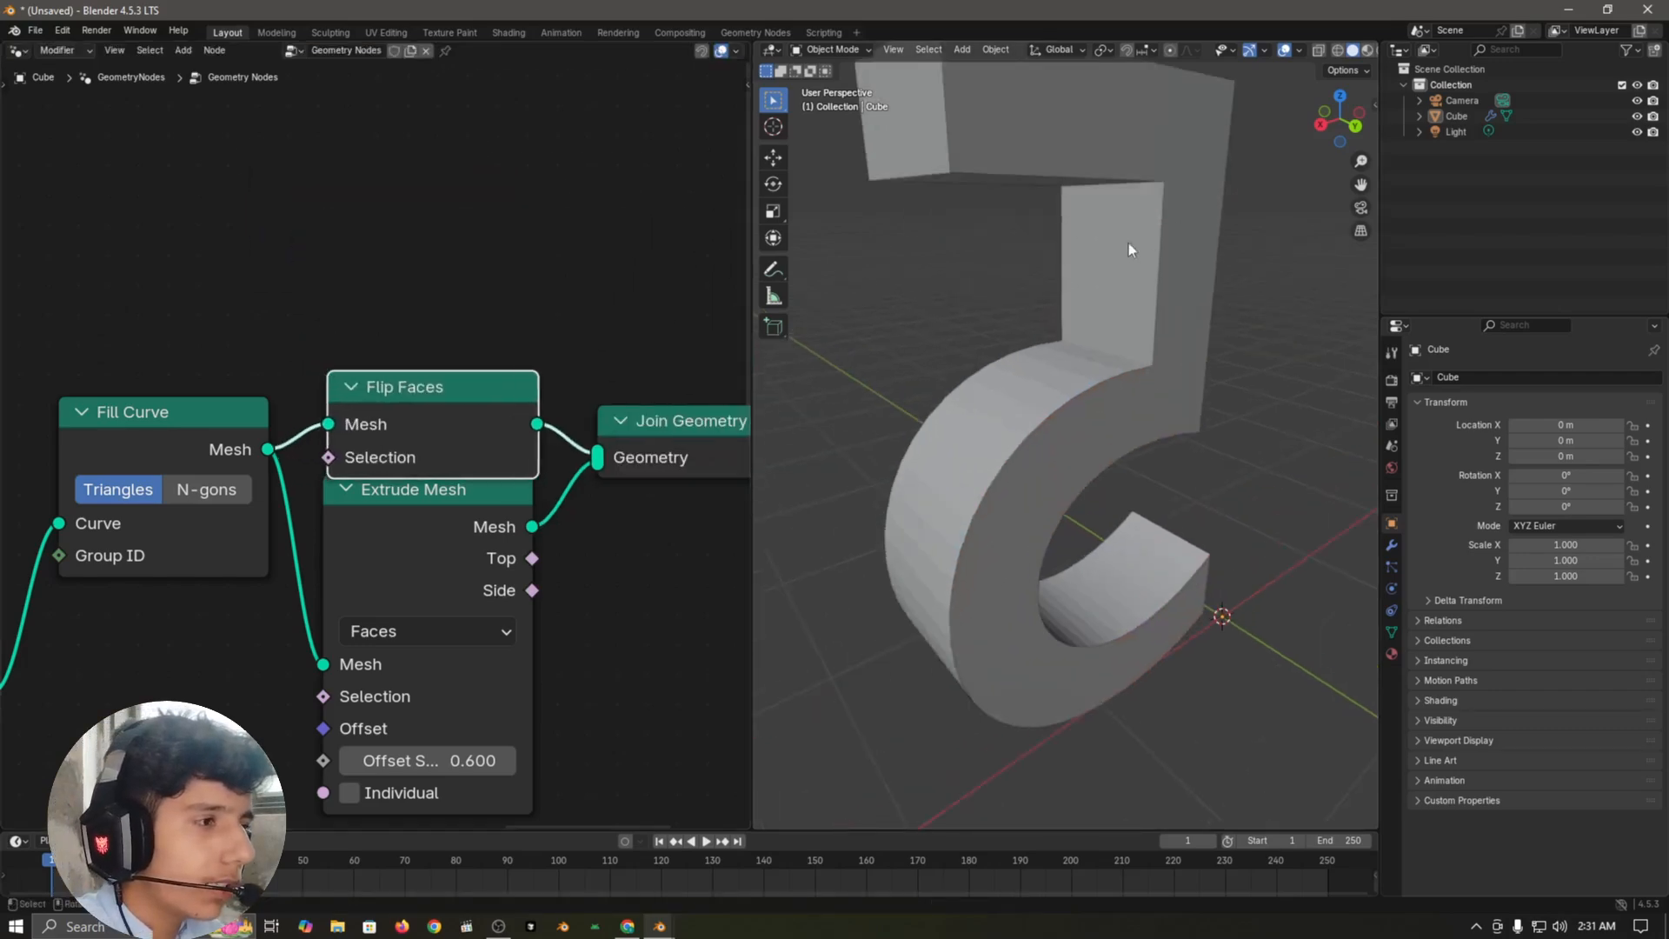
{"action": "middle_click_drag", "start_coordinate": [1128, 249], "coordinate": [1177, 432]}
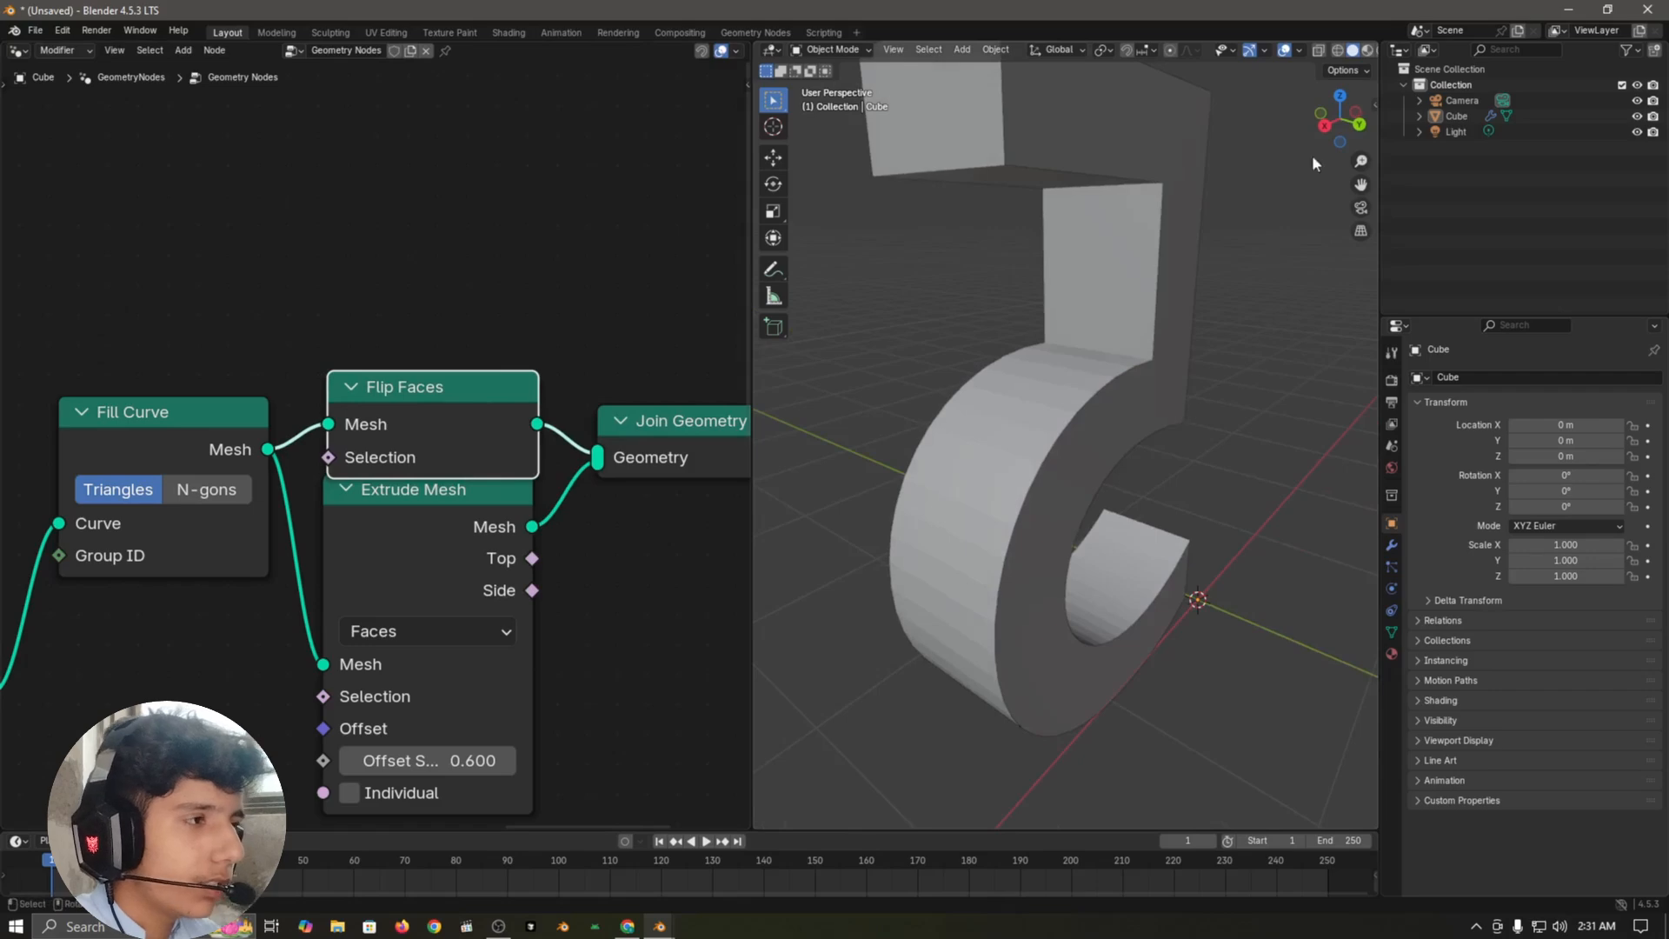
{"action": "left_click", "coordinate": [1299, 50]}
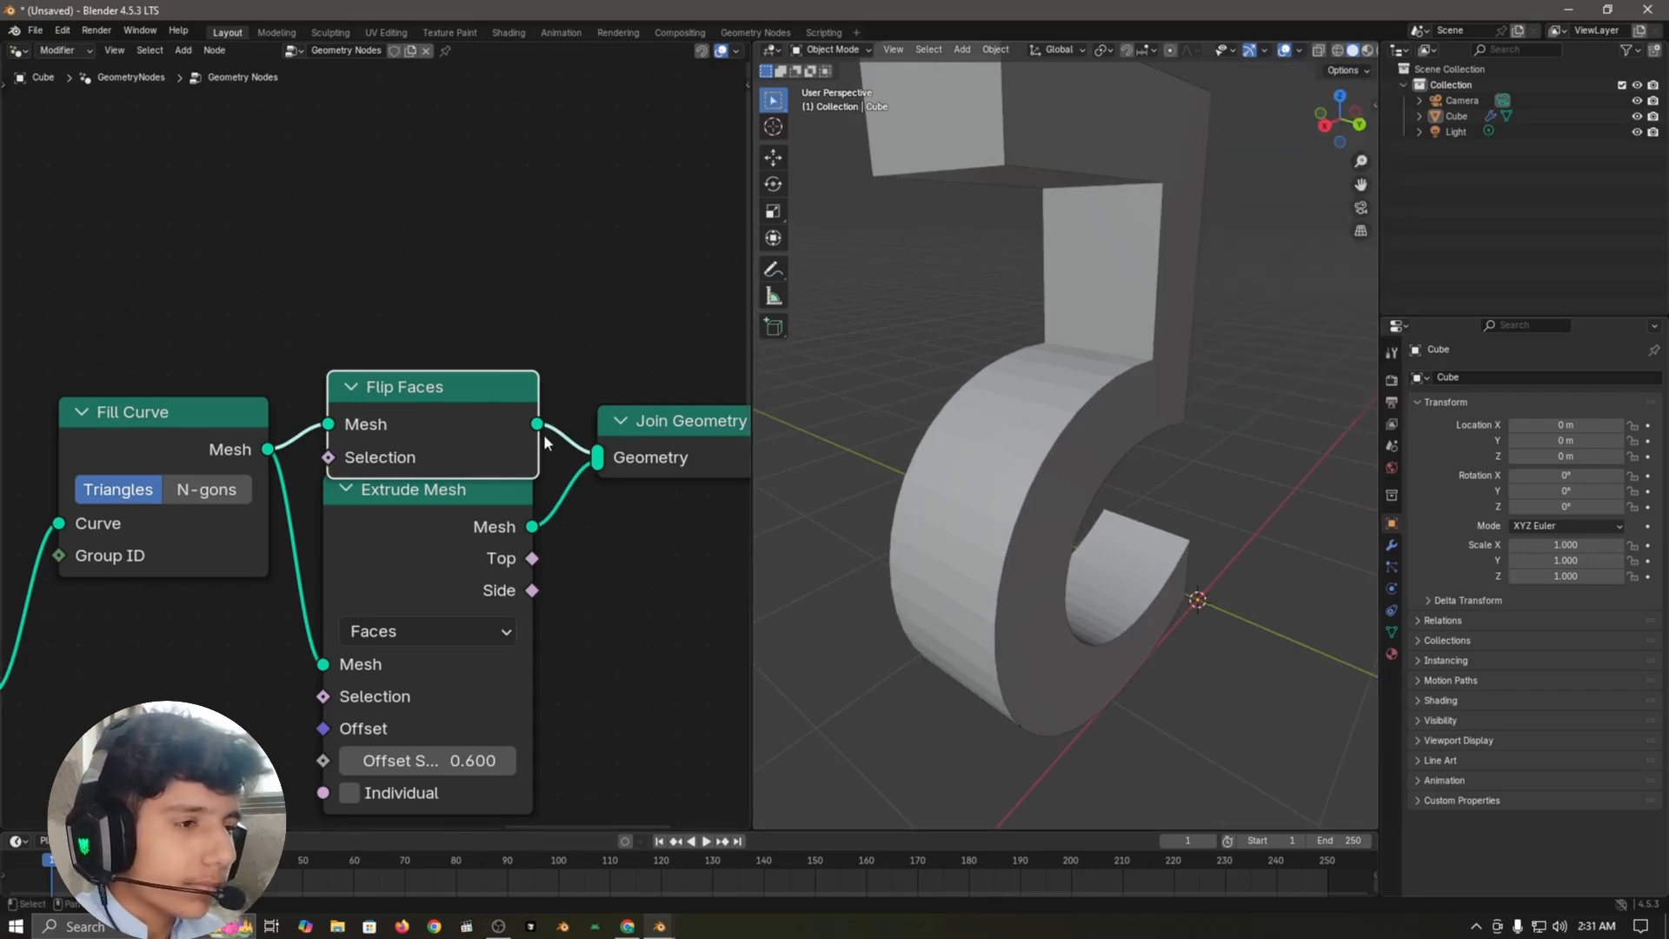
Step: Move the Group Output node much farther from Join Geometry to make room for more nodes
{"action": "scroll", "coordinate": [580, 295], "scroll_direction": "down", "scroll_amount": 4}
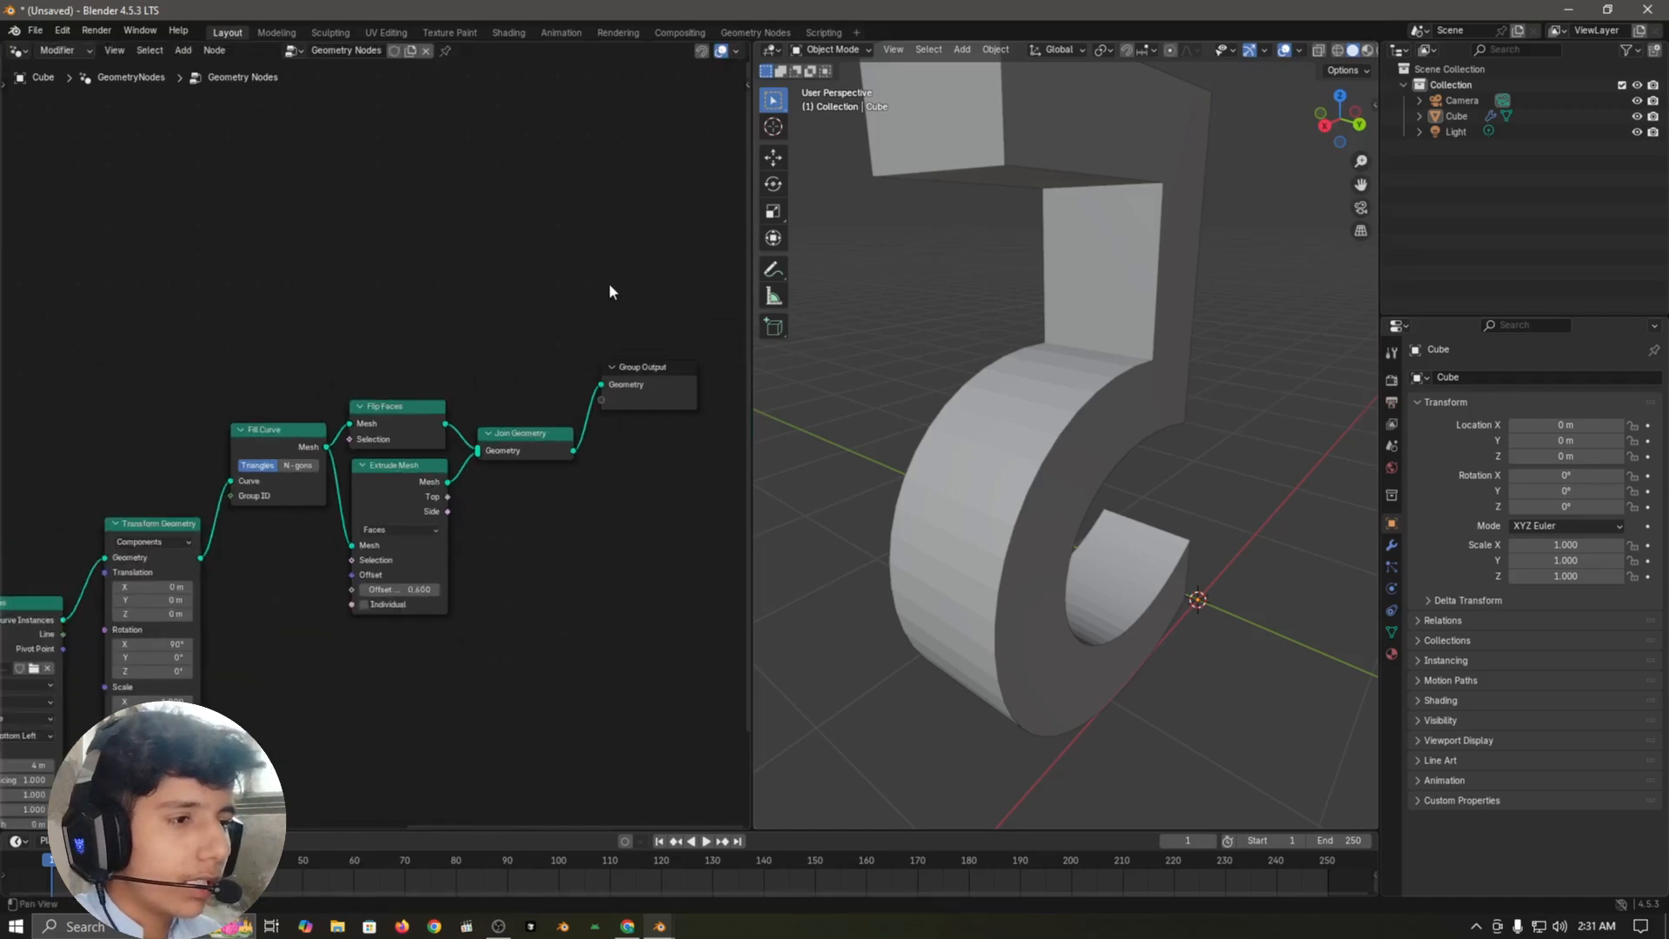
{"action": "middle_click_drag", "start_coordinate": [609, 285], "coordinate": [432, 381]}
{"action": "left_click_drag", "start_coordinate": [485, 474], "coordinate": [755, 331]}
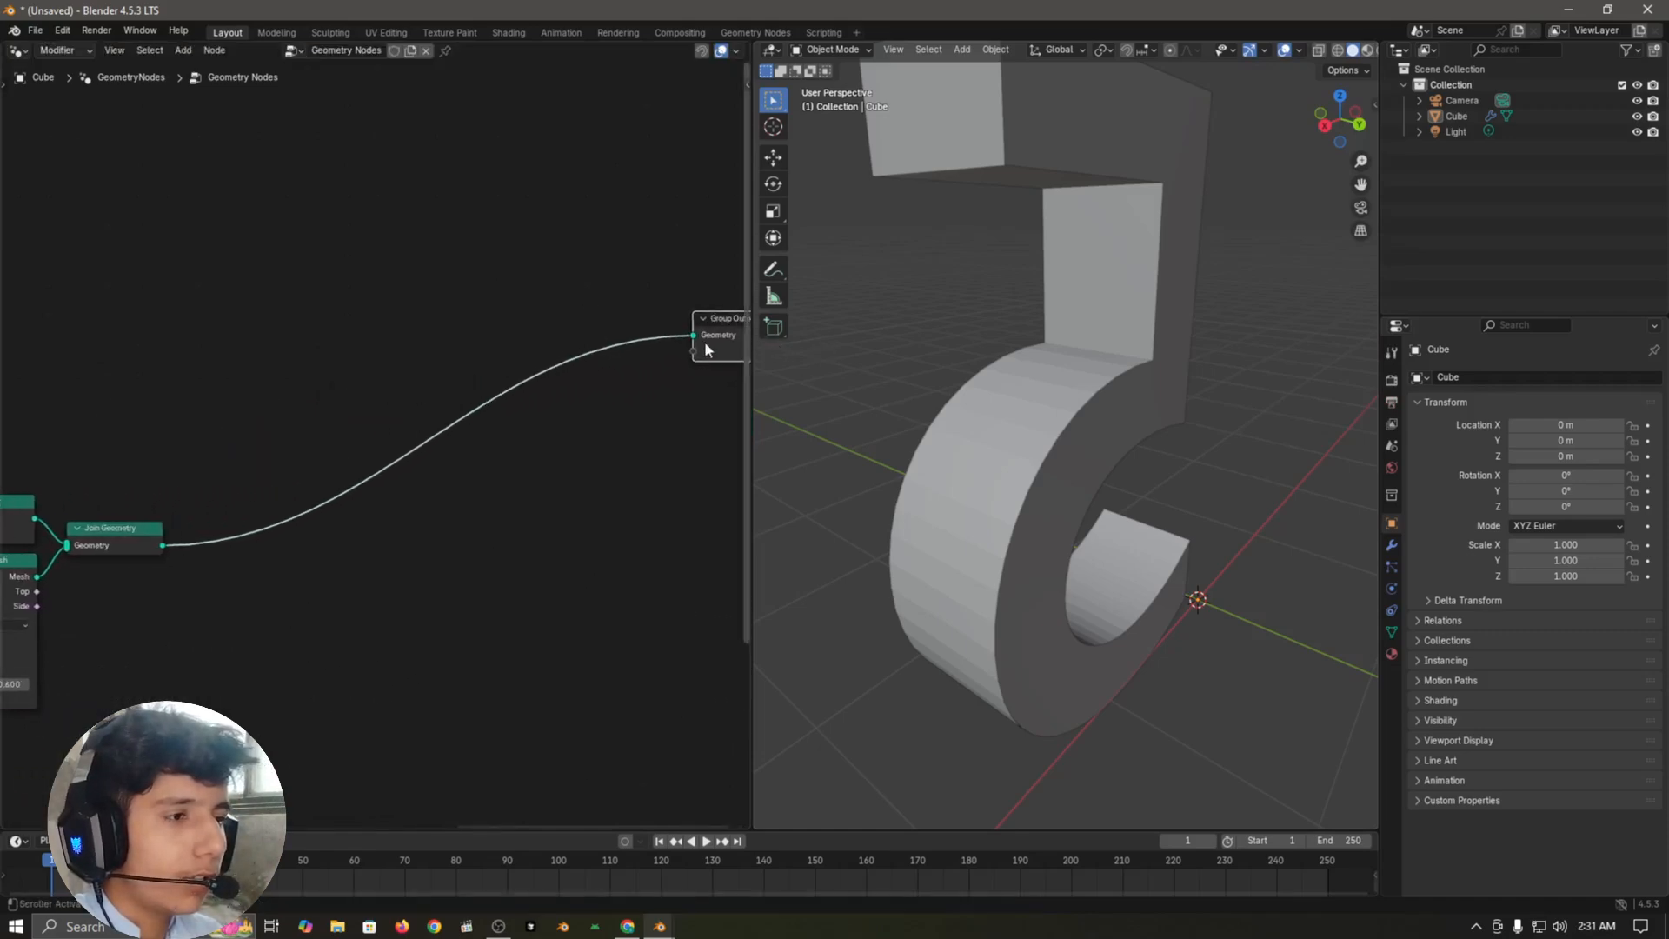
{"action": "scroll", "coordinate": [466, 276], "scroll_direction": "down", "scroll_amount": 2}
{"action": "scroll", "coordinate": [524, 404], "scroll_direction": "down", "scroll_amount": 1}
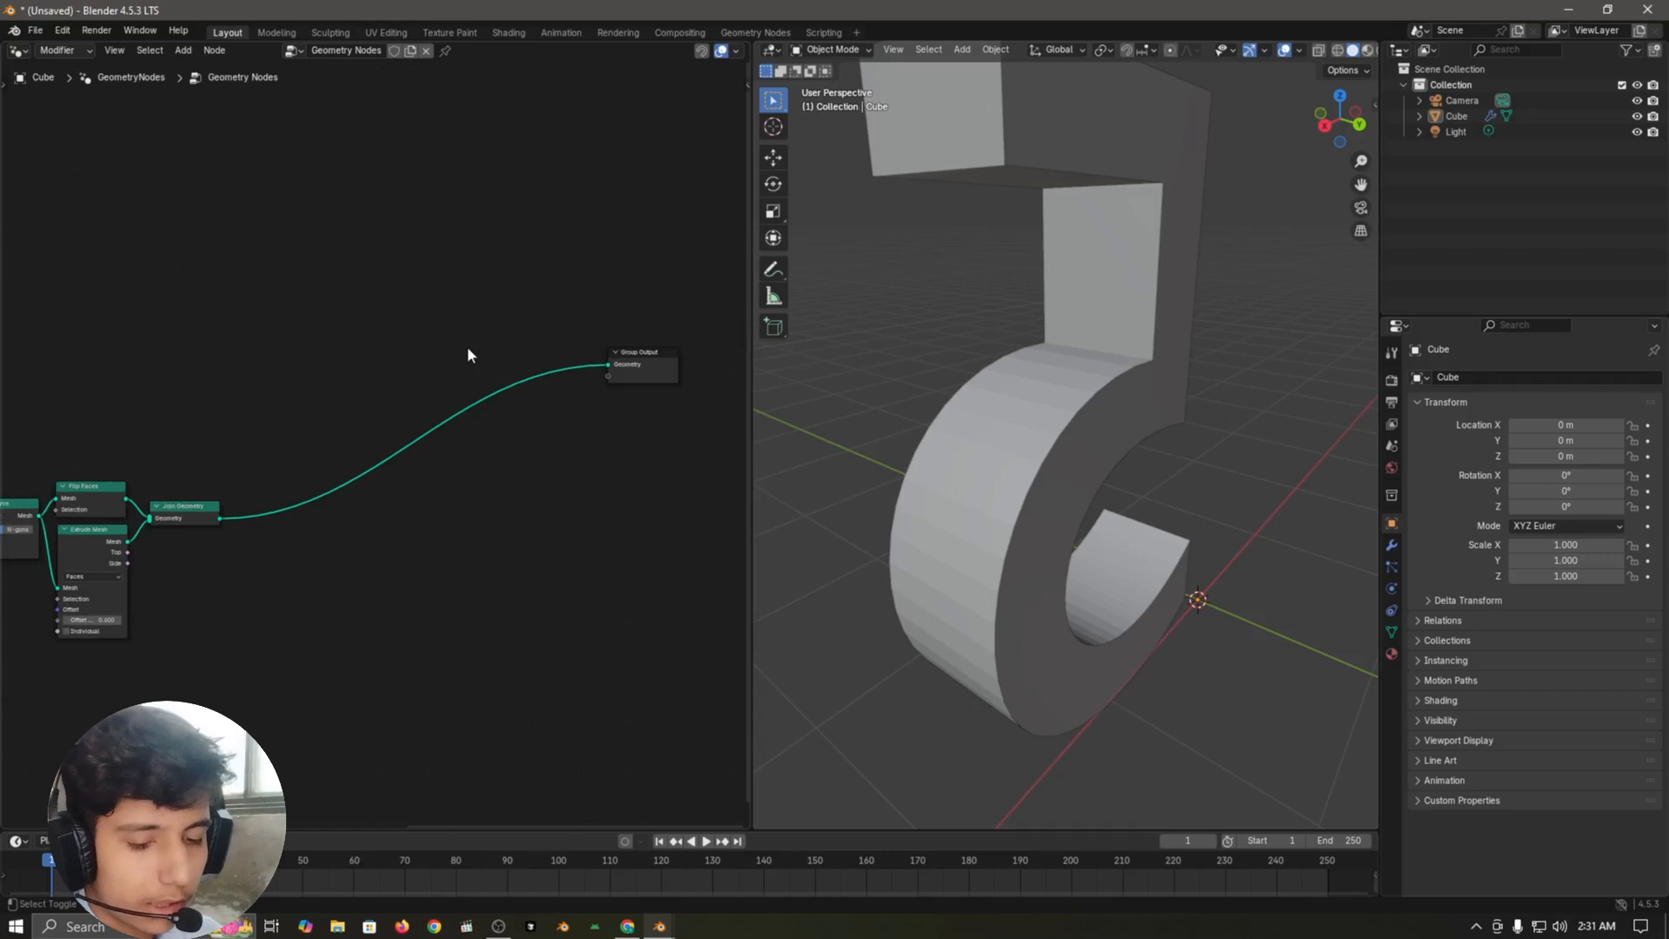
Step: Add a Simulation zone in the empty space above the link between Join Geometry and Group Output
{"action": "key", "text": "shift+a"}
{"action": "type", "text": "simul"}
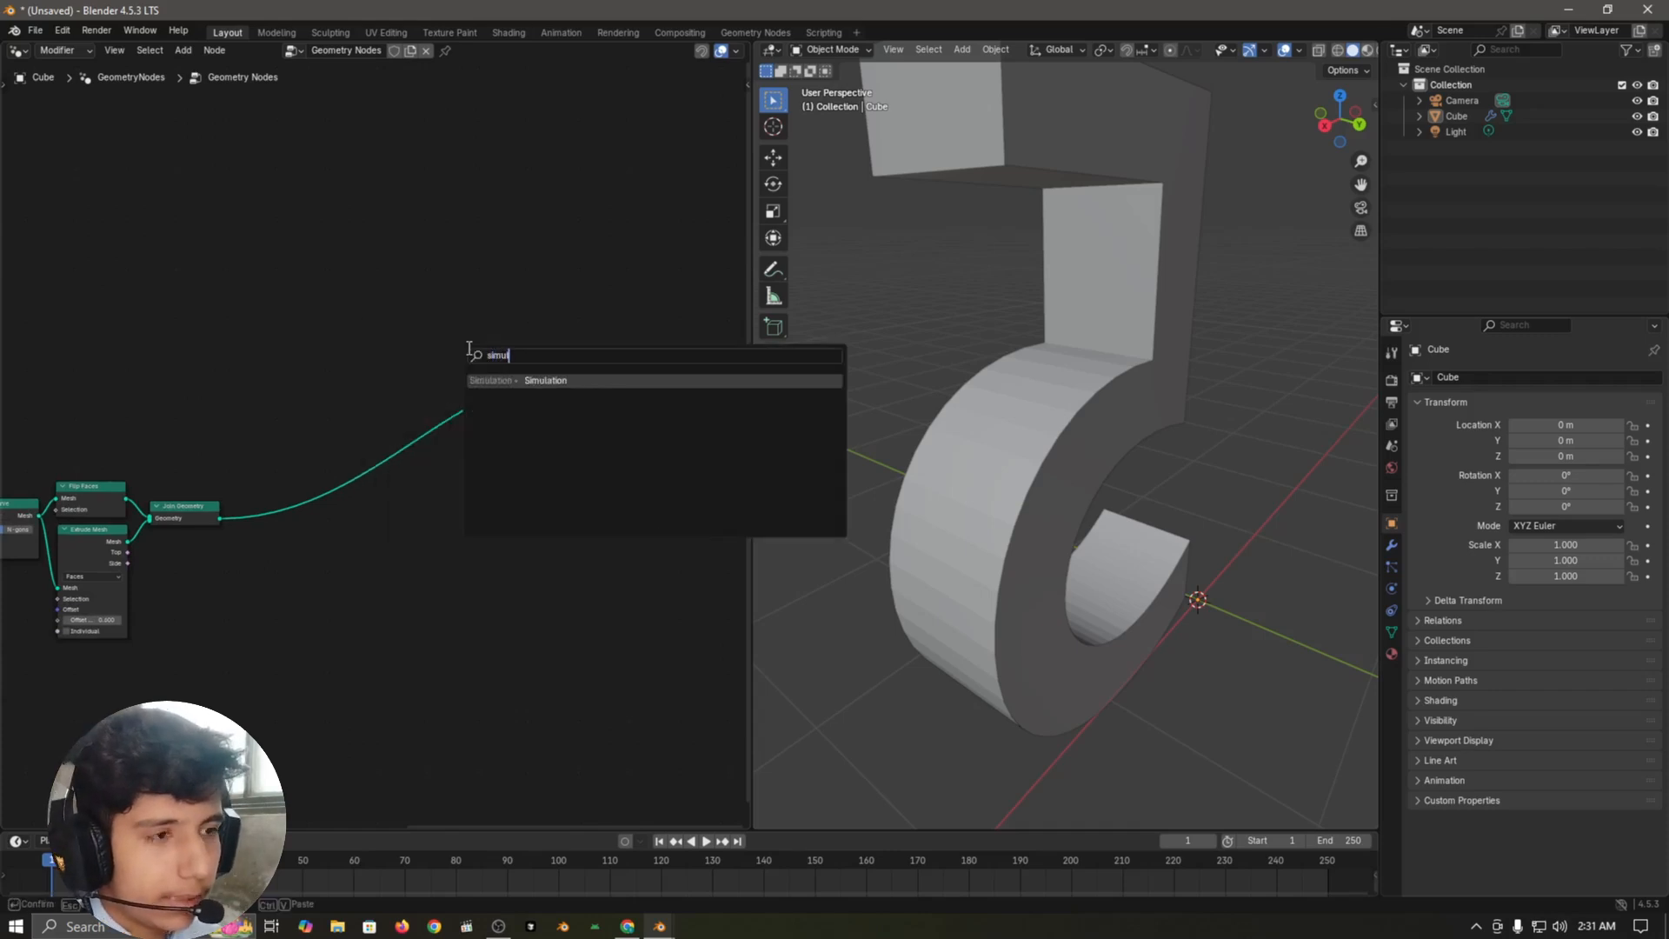
{"action": "key", "text": "Return"}
{"action": "left_click", "coordinate": [347, 262]}
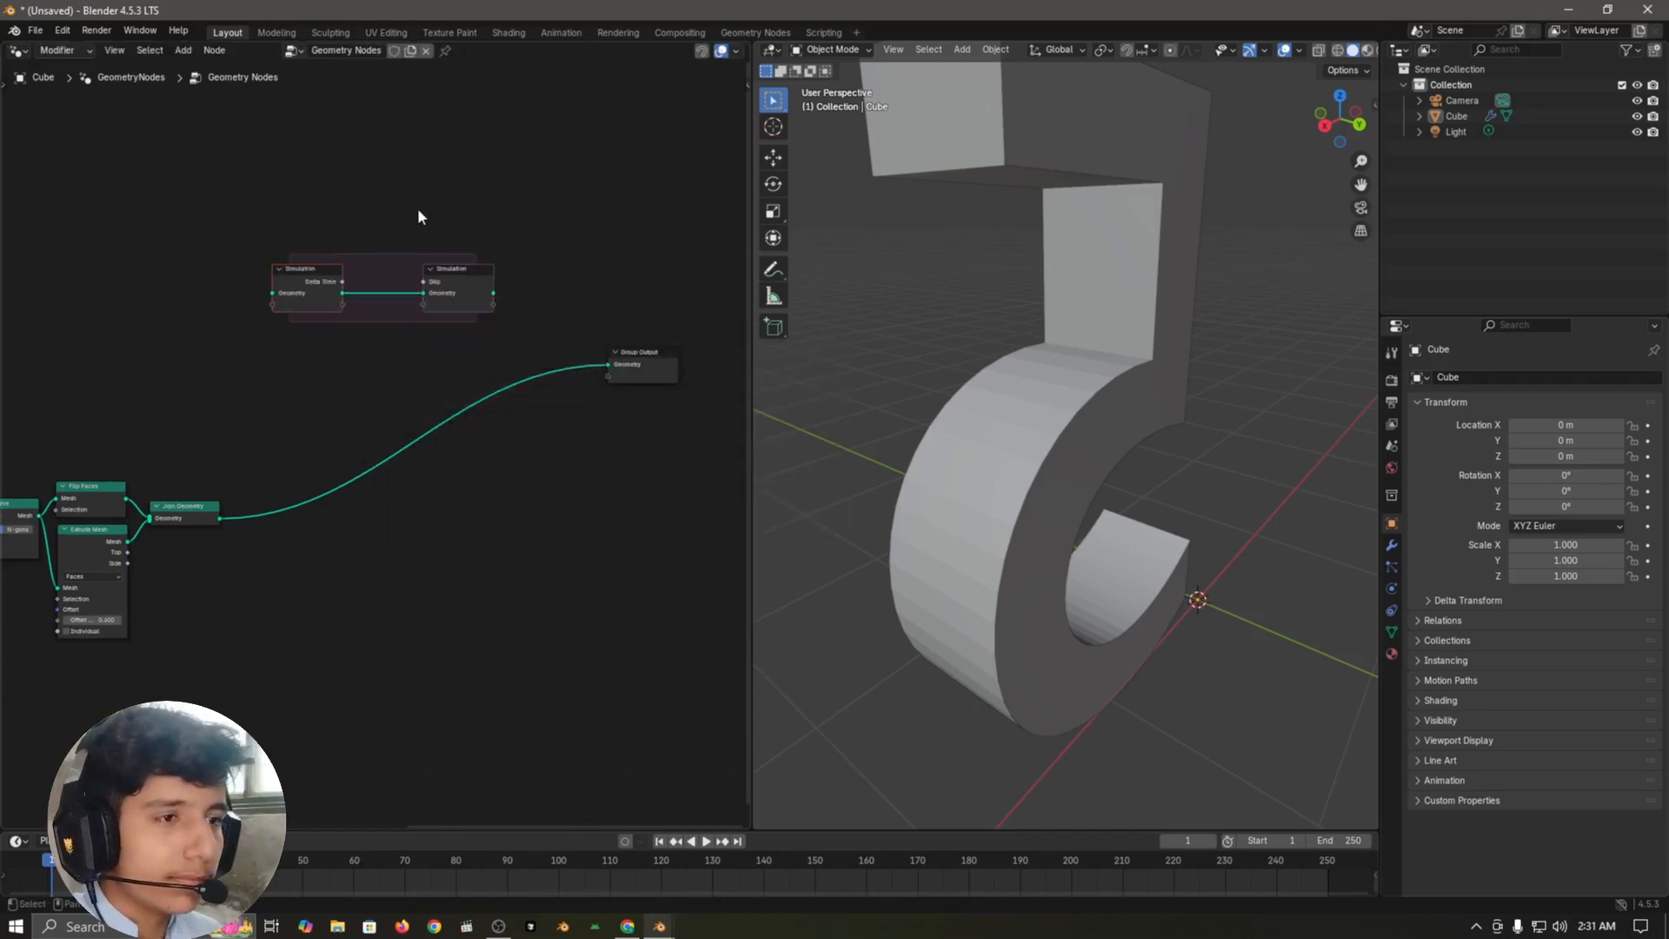
Step: Insert a Join Geometry node between the input and output nodes of the Simulation zone
{"action": "key", "text": "shift+a"}
{"action": "type", "text": "join ge"}
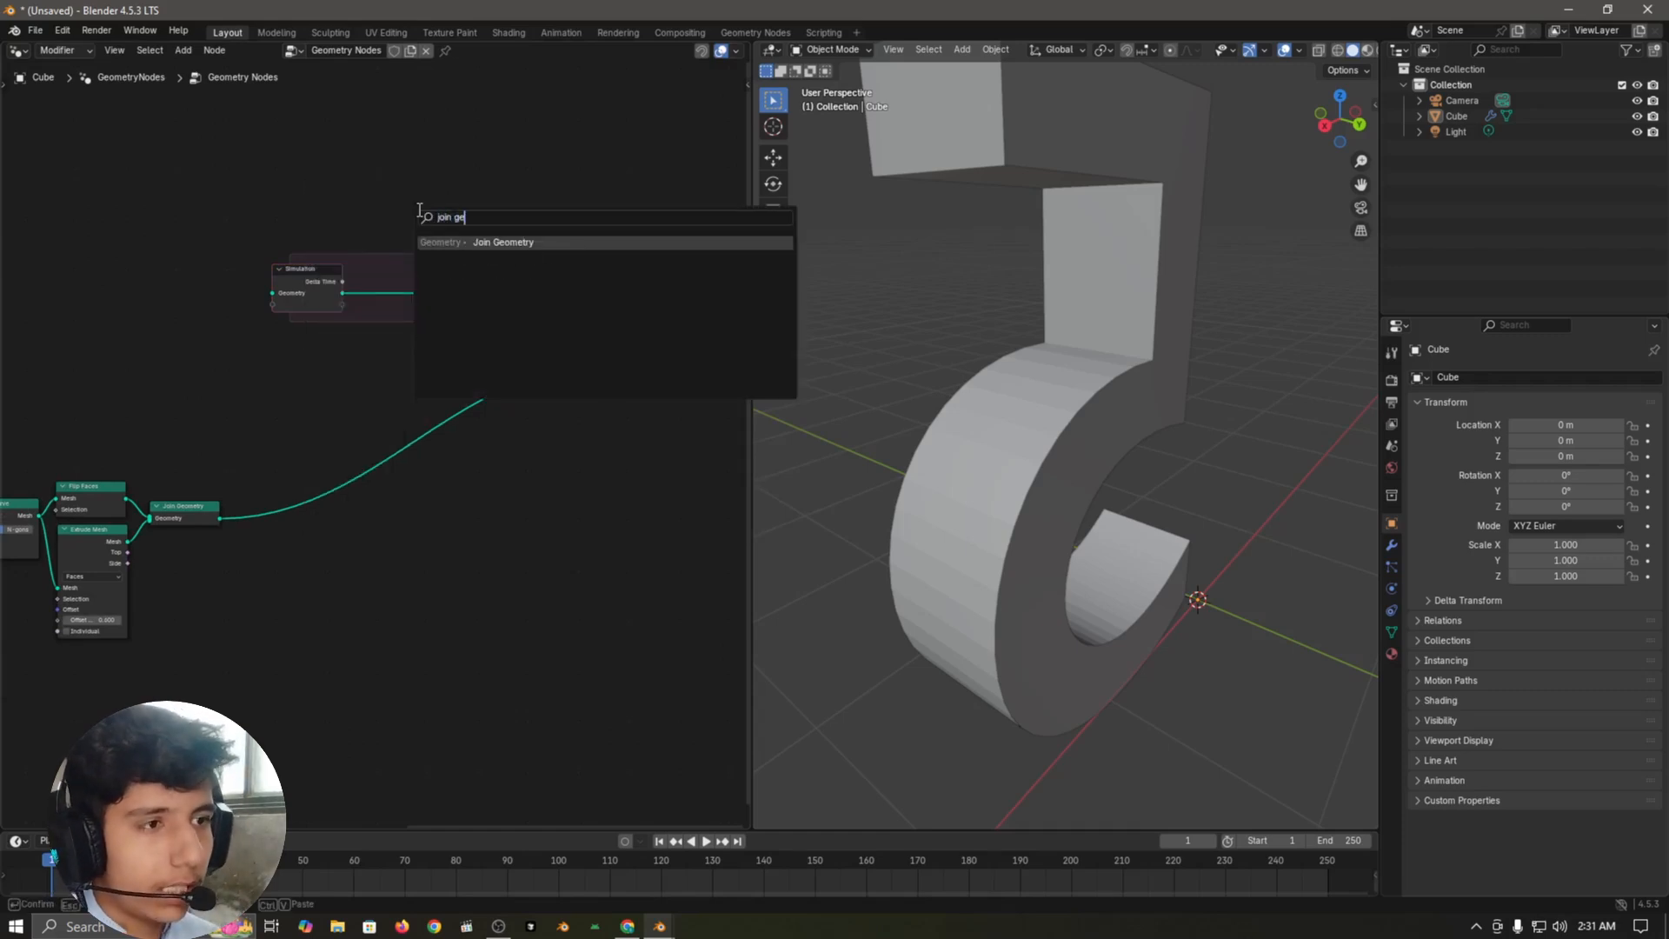
{"action": "key", "text": "Return"}
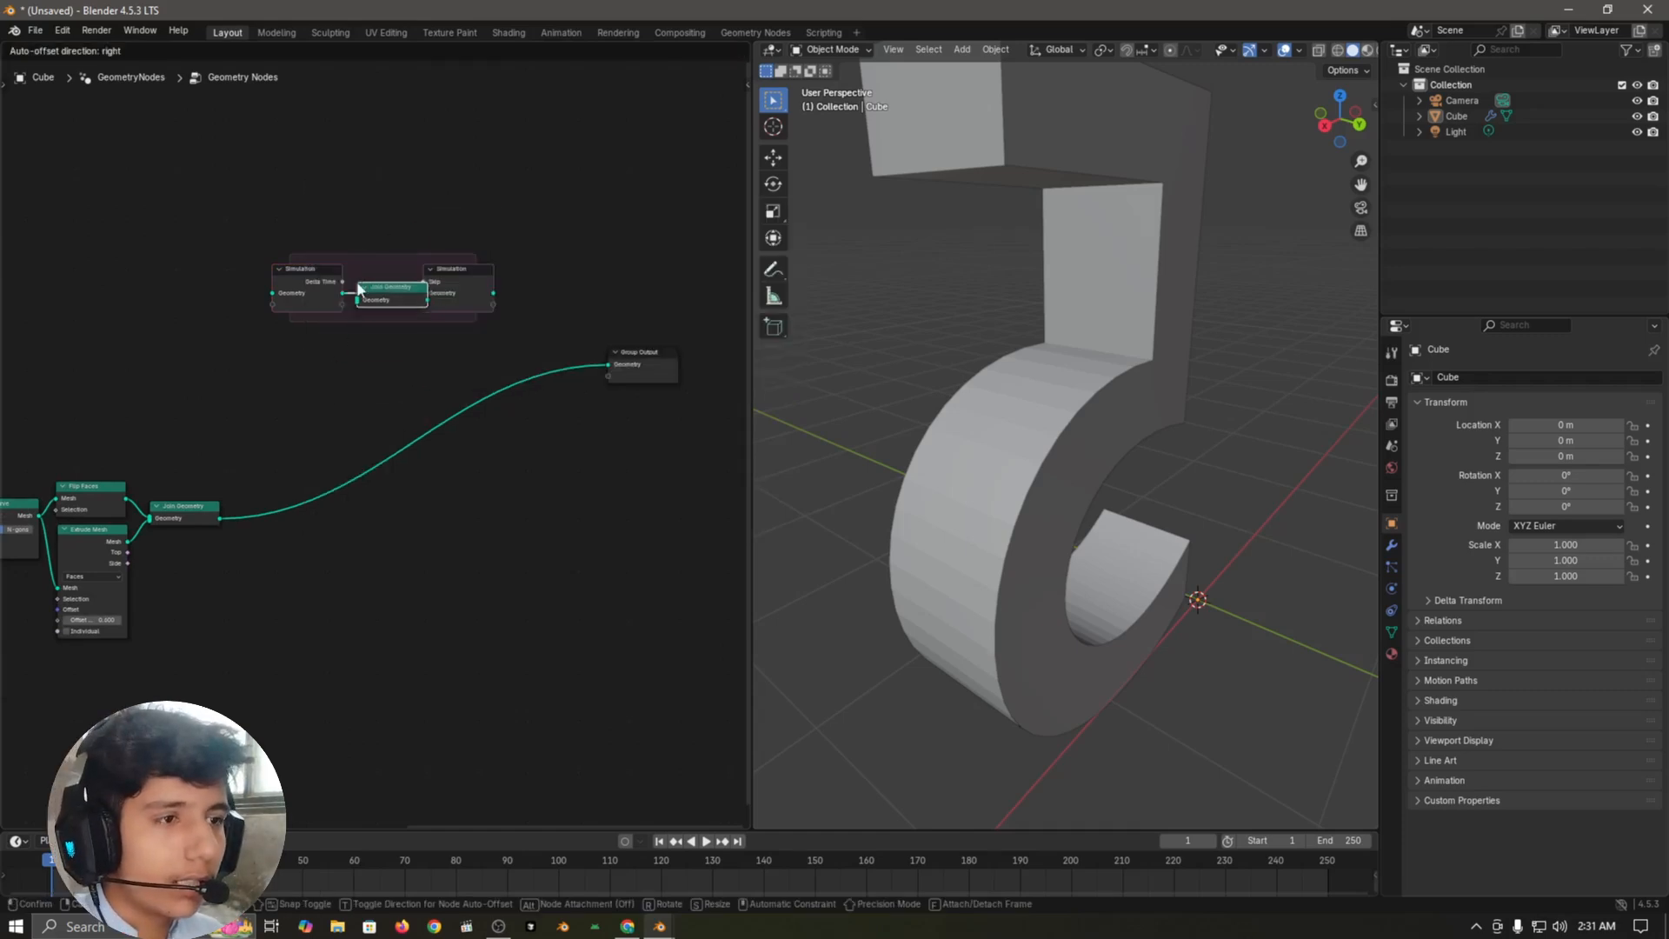
{"action": "left_click", "coordinate": [370, 276]}
Step: Insert a Realize Instances node after the Join Geometry that combines Flip Faces and Extrude Mesh
{"action": "scroll", "coordinate": [598, 465], "scroll_direction": "up", "scroll_amount": 2}
{"action": "key", "text": "shift+a"}
{"action": "type", "text": "realize"}
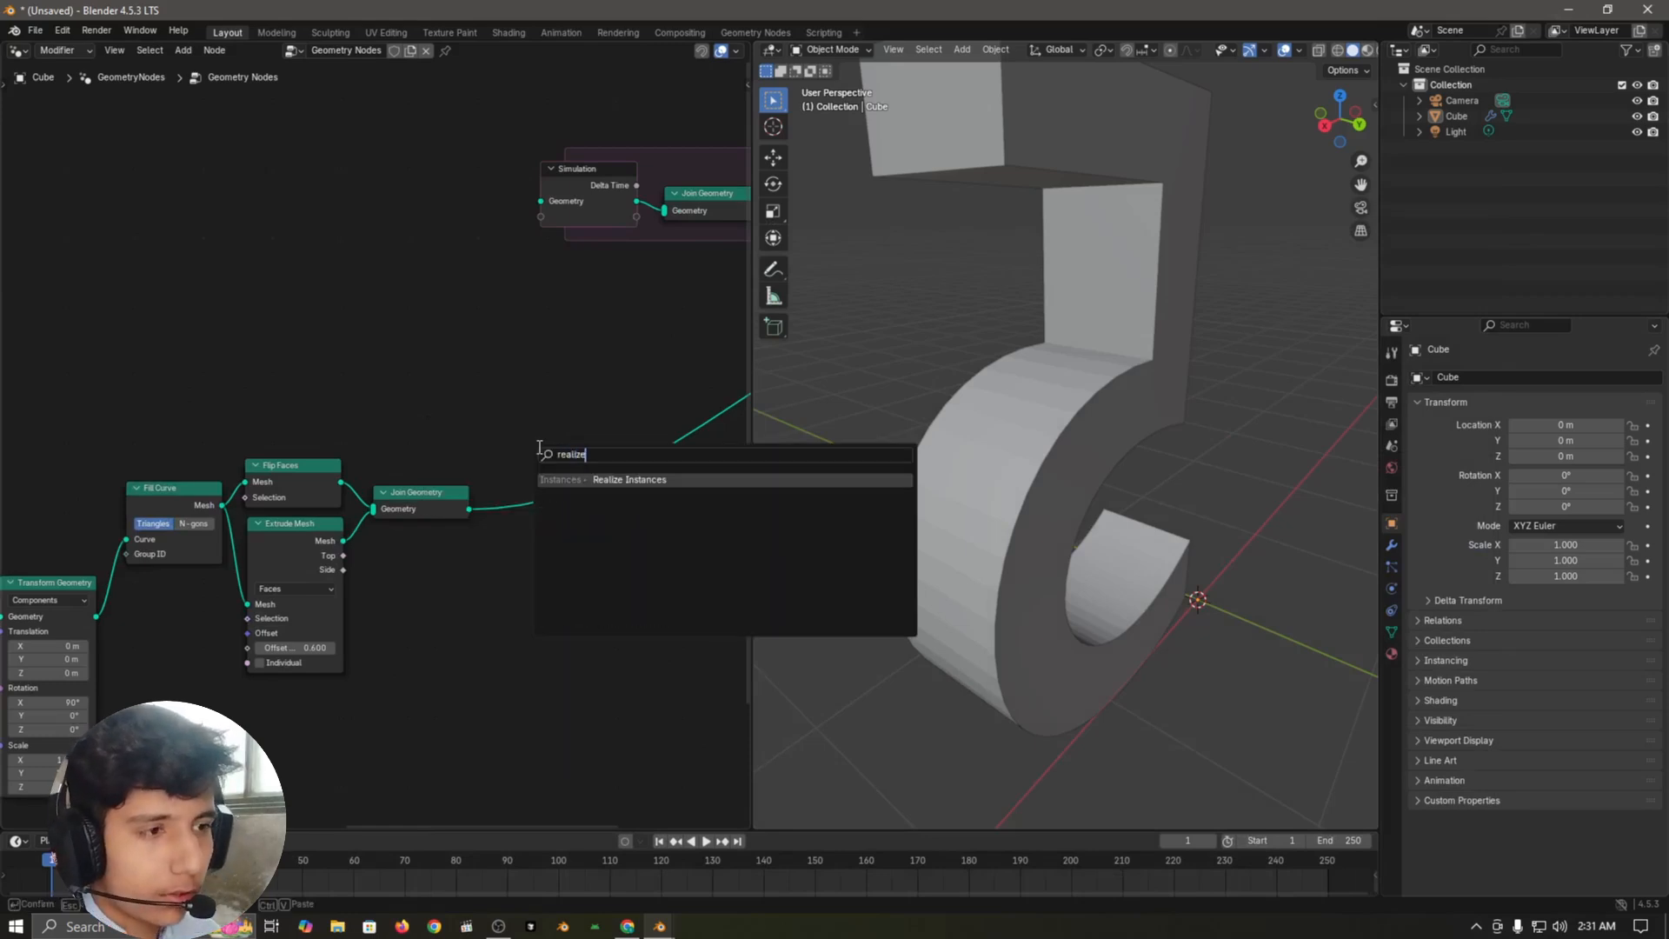
{"action": "key", "text": "Return"}
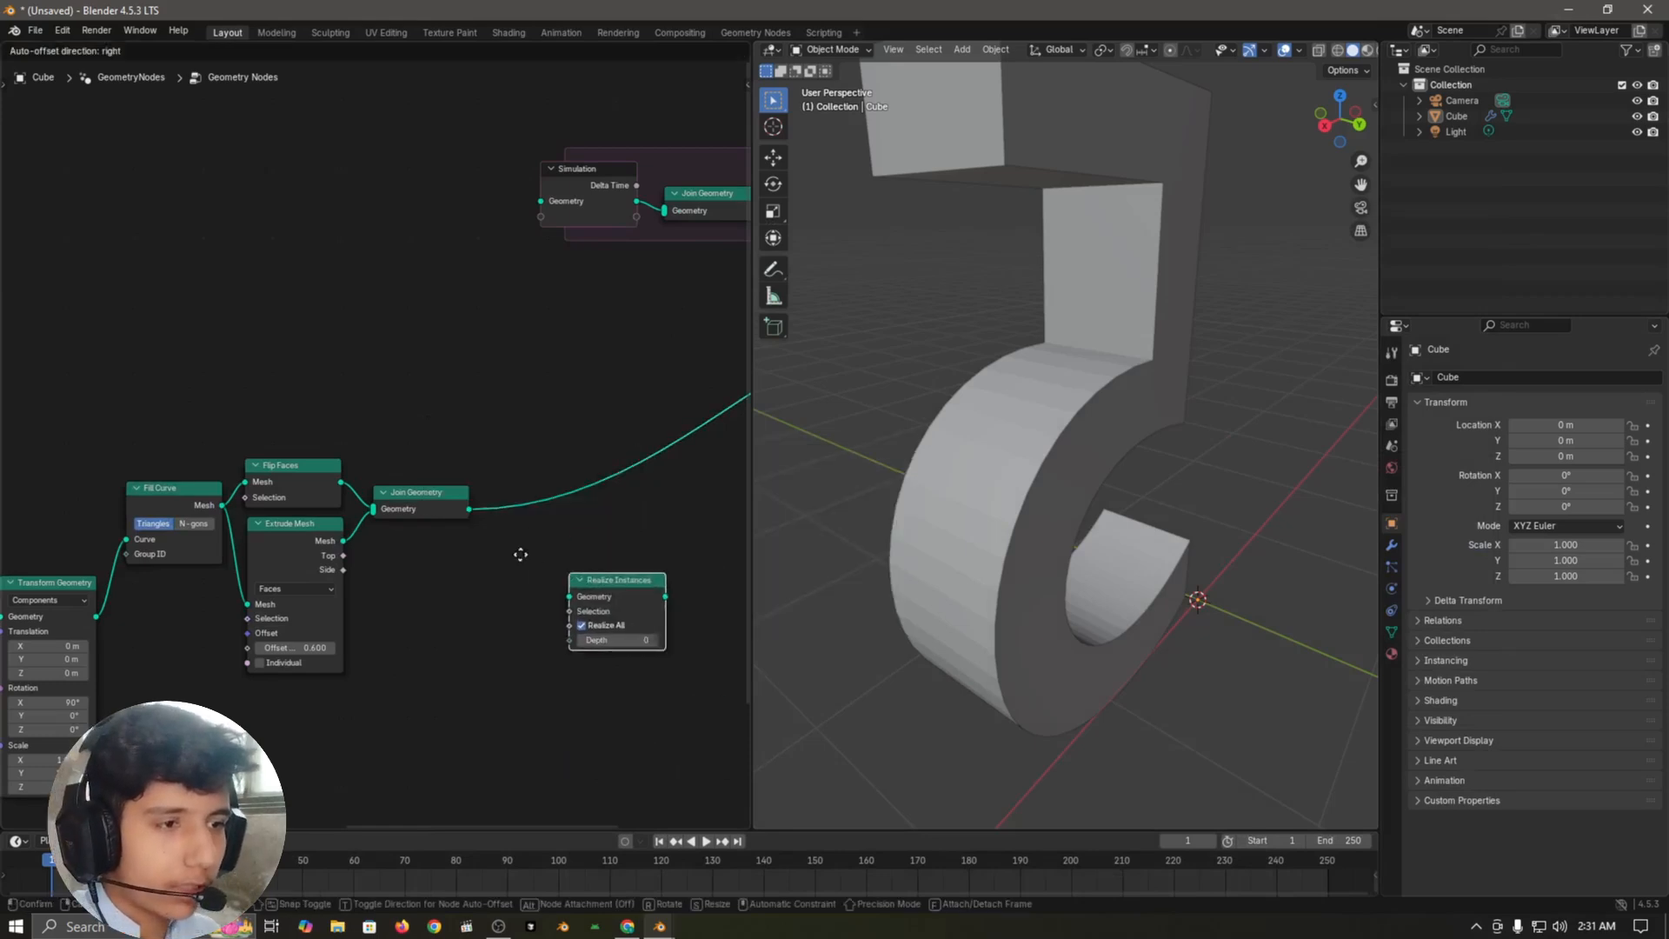
{"action": "left_click", "coordinate": [467, 473]}
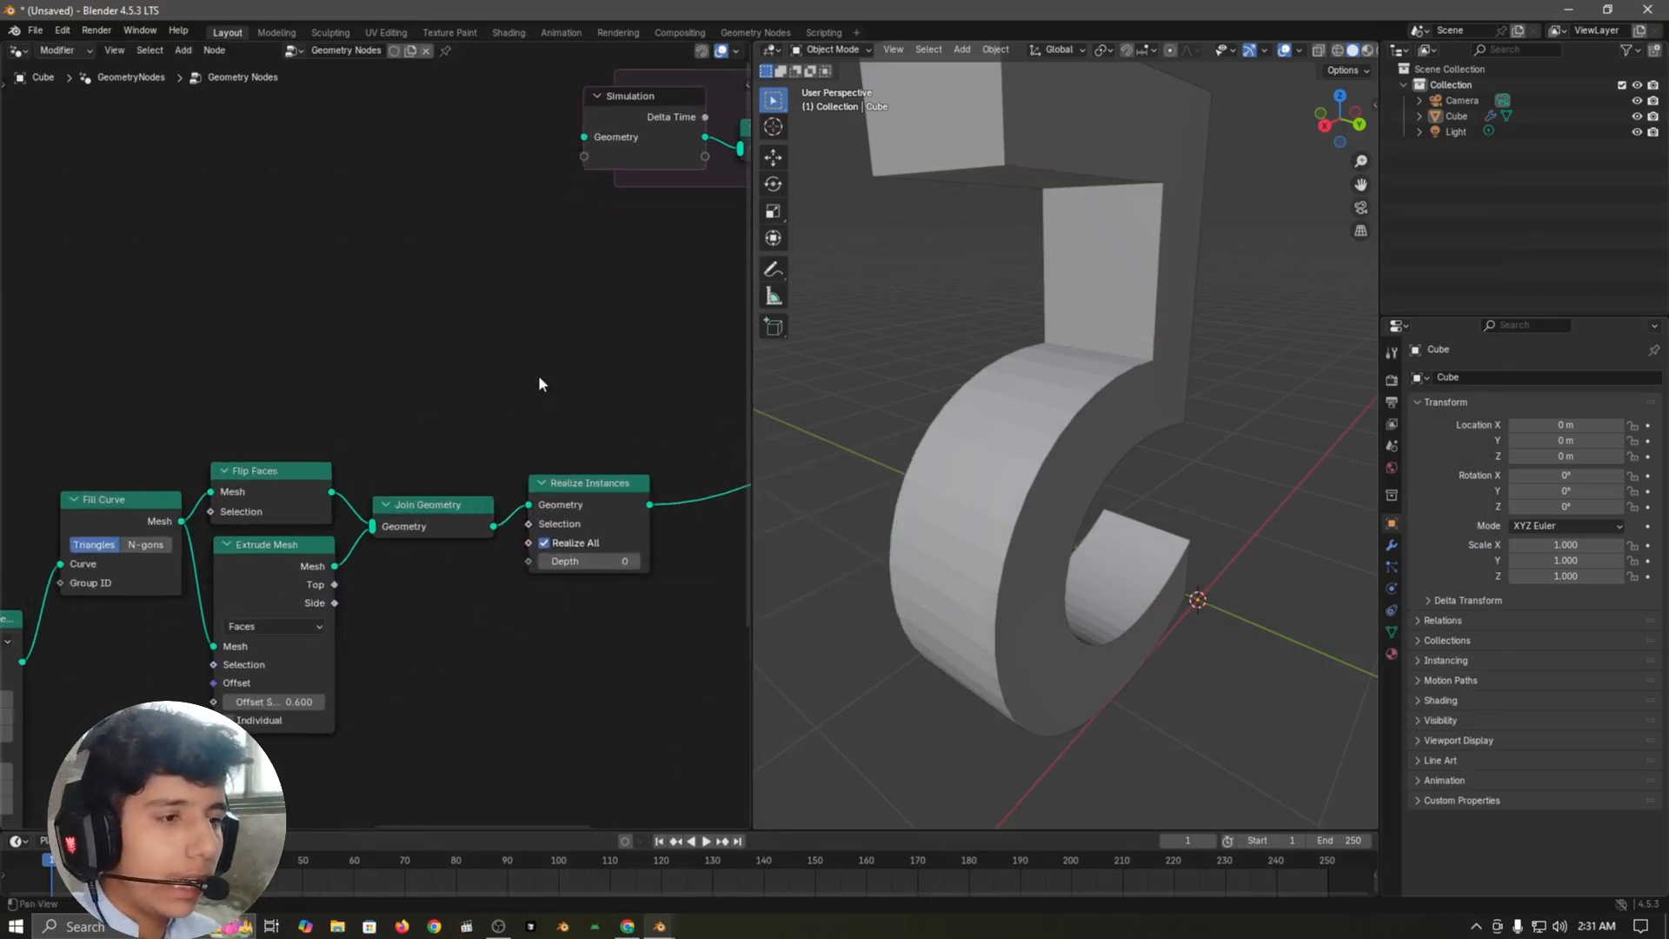
Step: Insert a Mesh to Volume node between Realize Instances and Group Output, leaving a gap beside Realize Instances
{"action": "scroll", "coordinate": [429, 481], "scroll_direction": "up", "scroll_amount": 3}
{"action": "scroll", "coordinate": [430, 474], "scroll_direction": "down", "scroll_amount": 2}
{"action": "scroll", "coordinate": [425, 450], "scroll_direction": "up", "scroll_amount": 4}
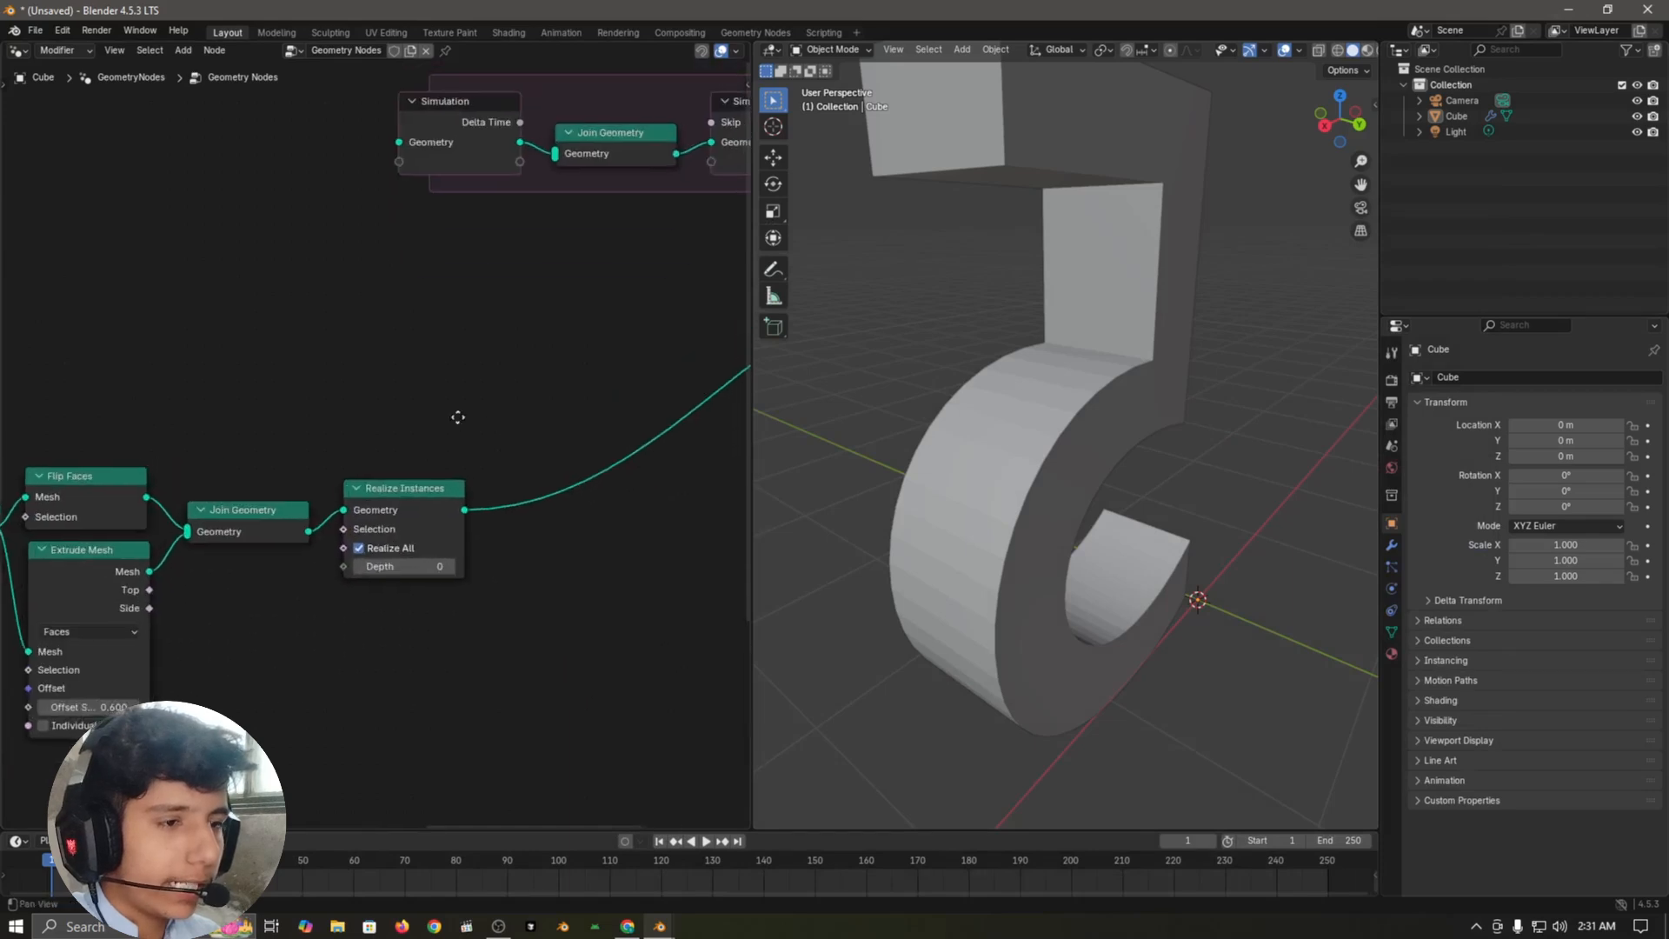
{"action": "key", "text": "shift+a"}
{"action": "type", "text": "mes"}
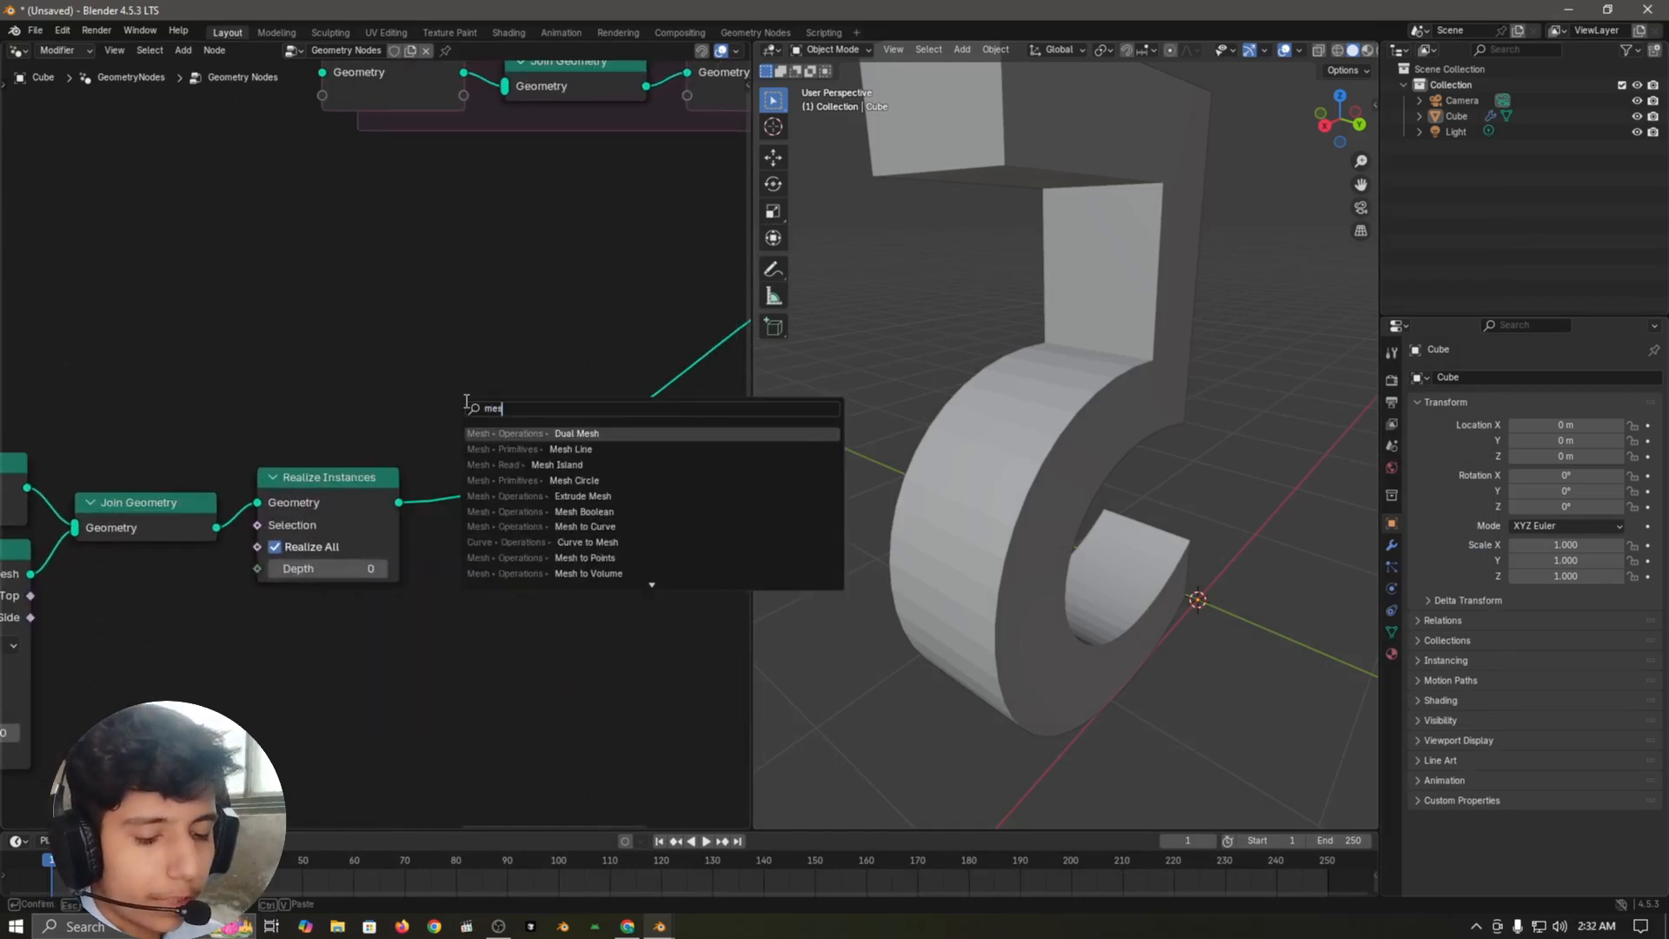
{"action": "type", "text": "h to volu"}
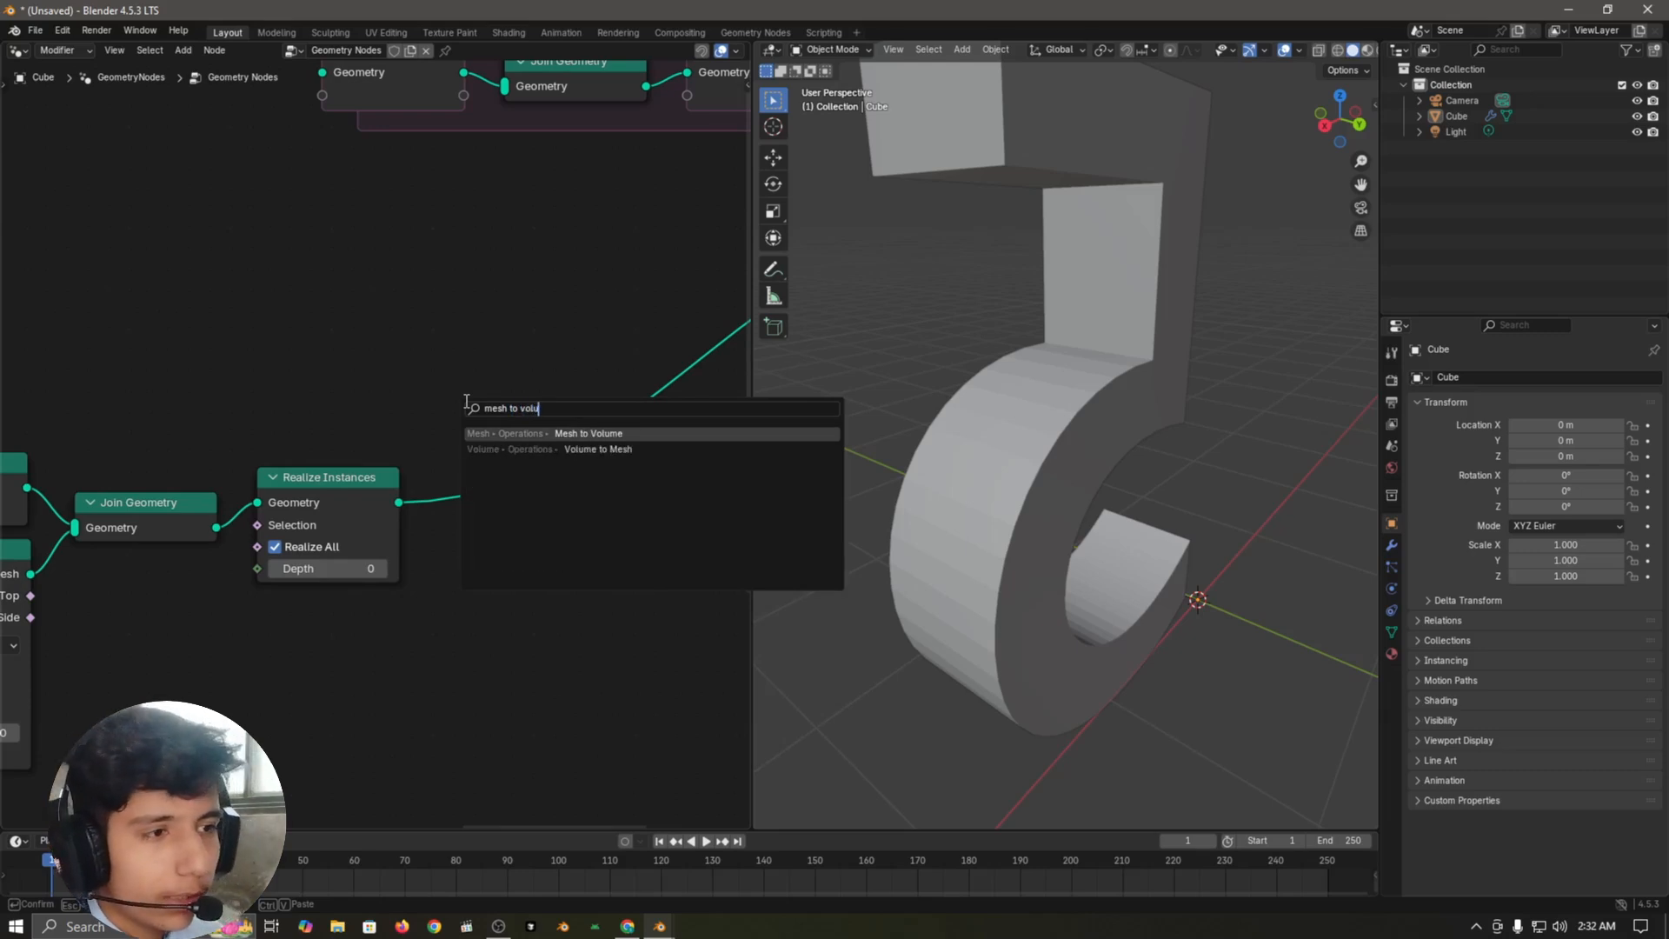
{"action": "key", "text": "Return"}
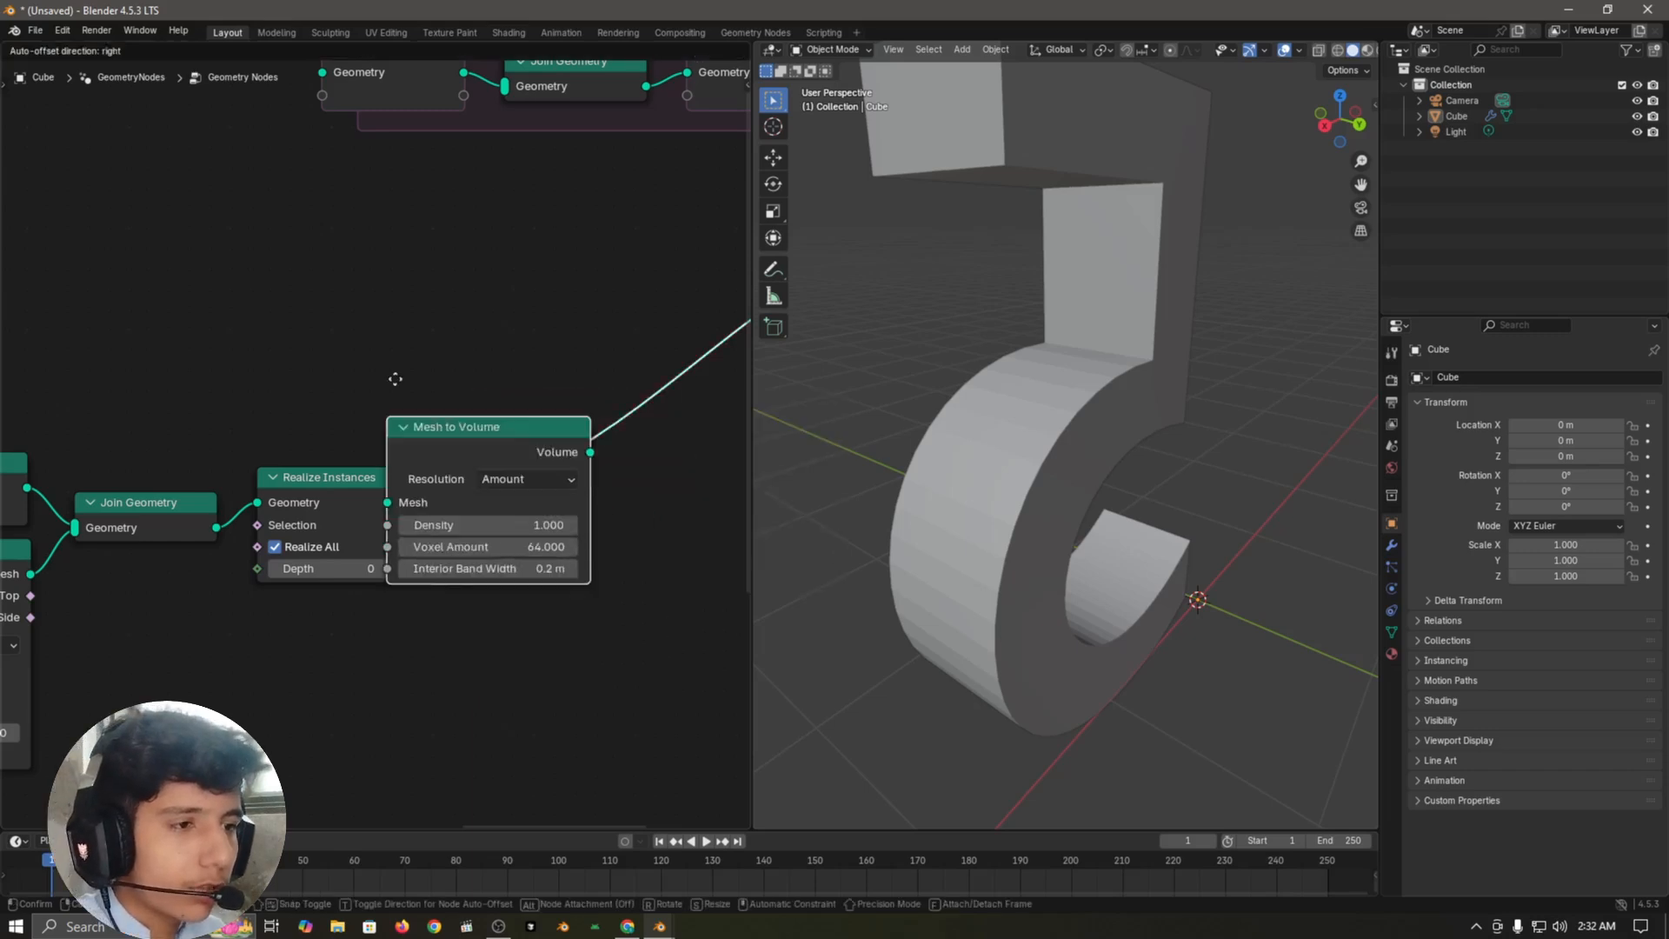
{"action": "left_click", "coordinate": [427, 393]}
{"action": "left_click", "coordinate": [430, 394]}
{"action": "scroll", "coordinate": [542, 431], "scroll_direction": "up", "scroll_amount": 3}
{"action": "middle_click_drag", "start_coordinate": [466, 447], "coordinate": [404, 432]}
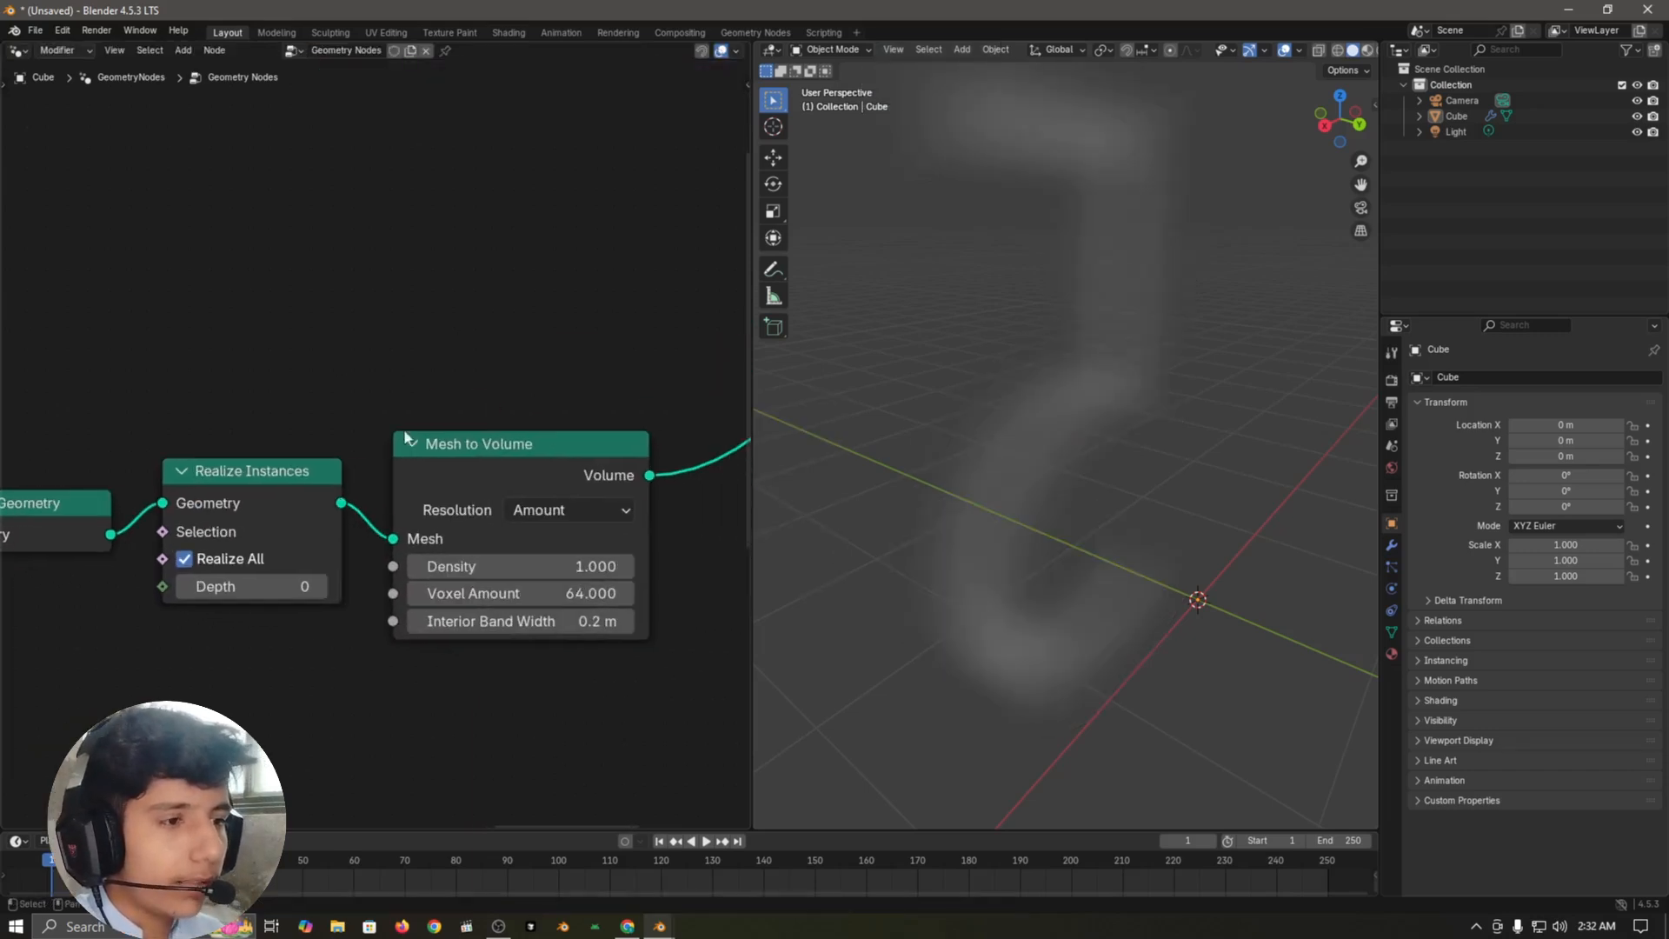
Step: Set Mesh to Volume's resolution mode to Size with a voxel size of 0.1 m, and view the volume from several angles
{"action": "left_click", "coordinate": [539, 510]}
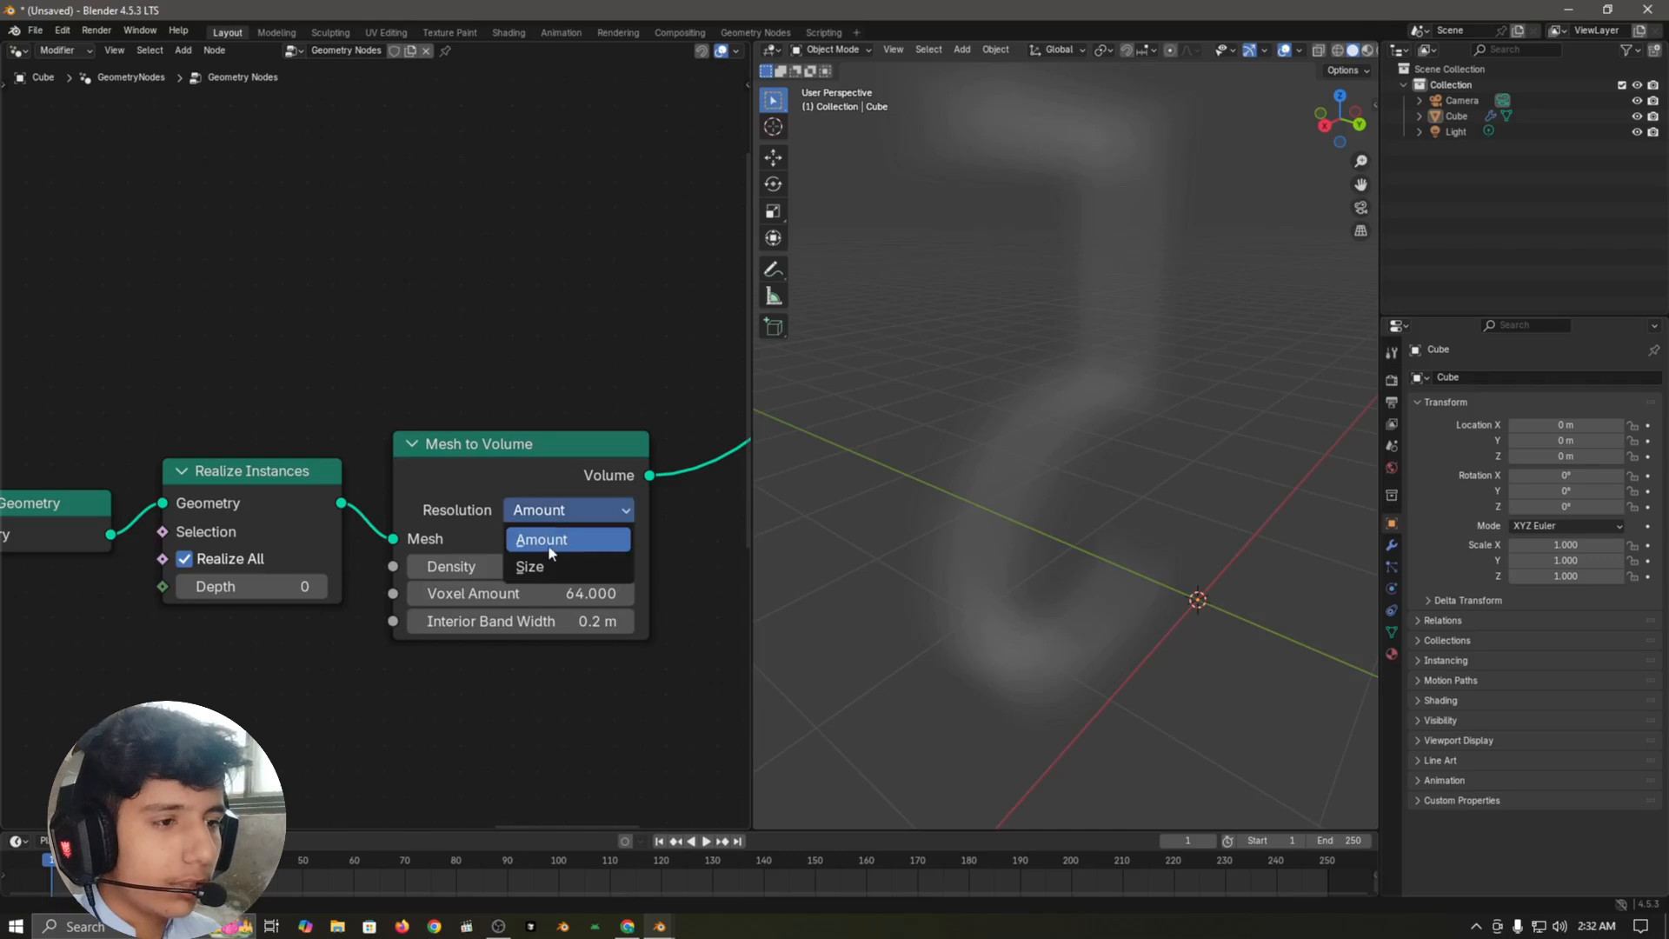
{"action": "left_click", "coordinate": [546, 572]}
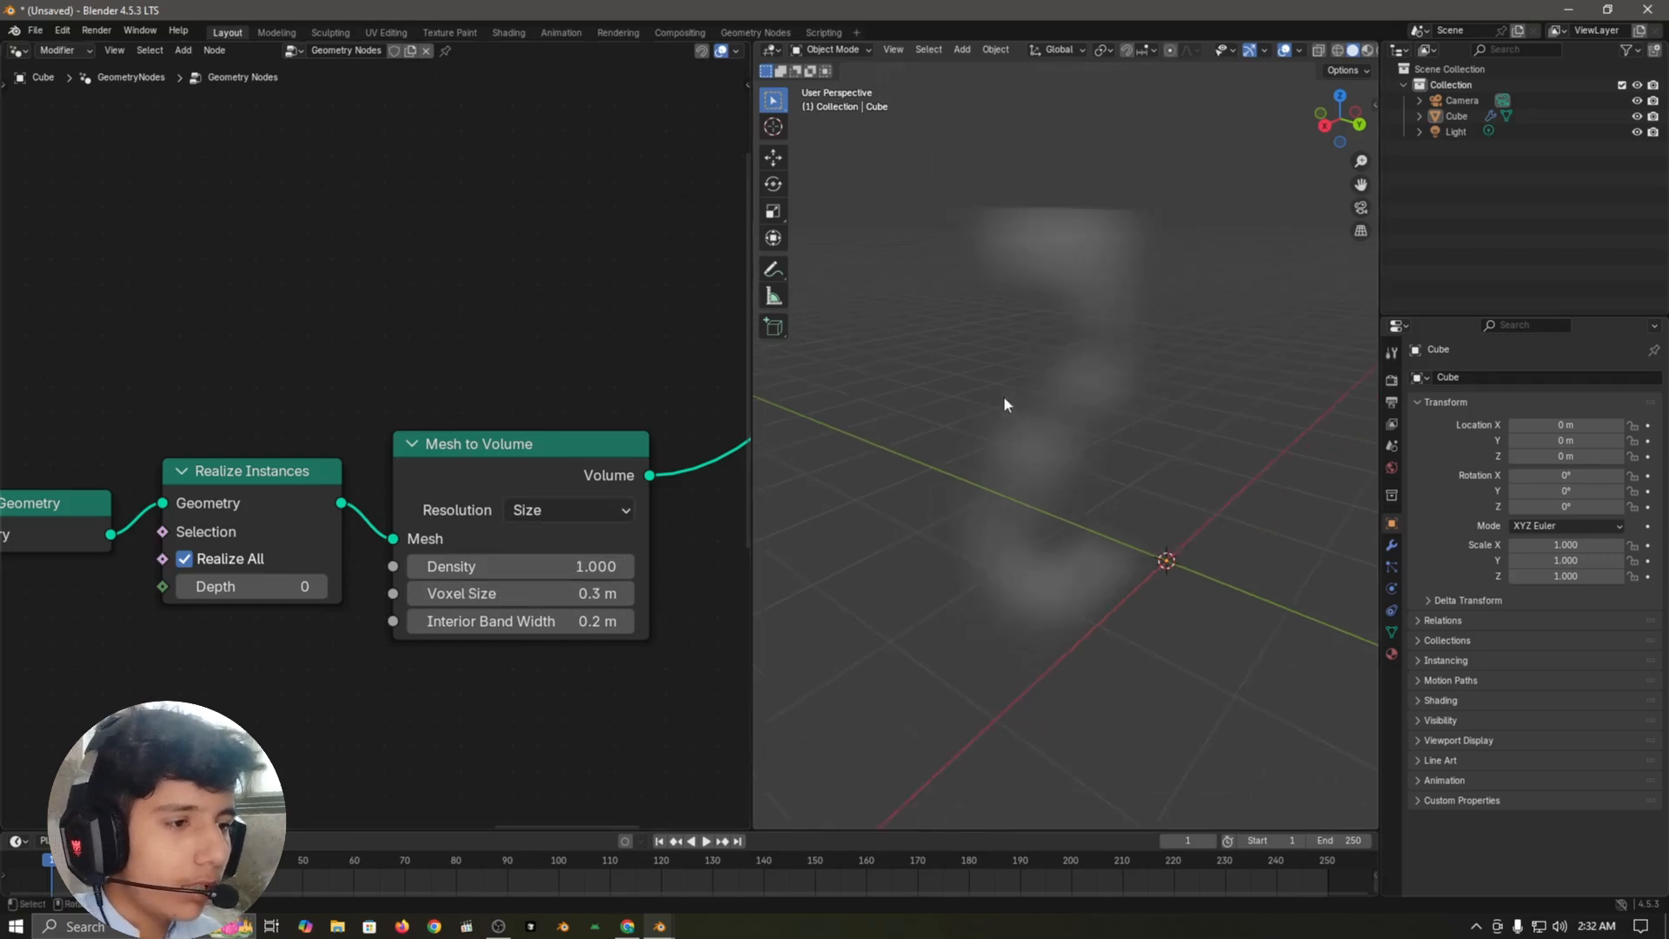
{"action": "middle_click_drag", "start_coordinate": [1003, 397], "coordinate": [1033, 480]}
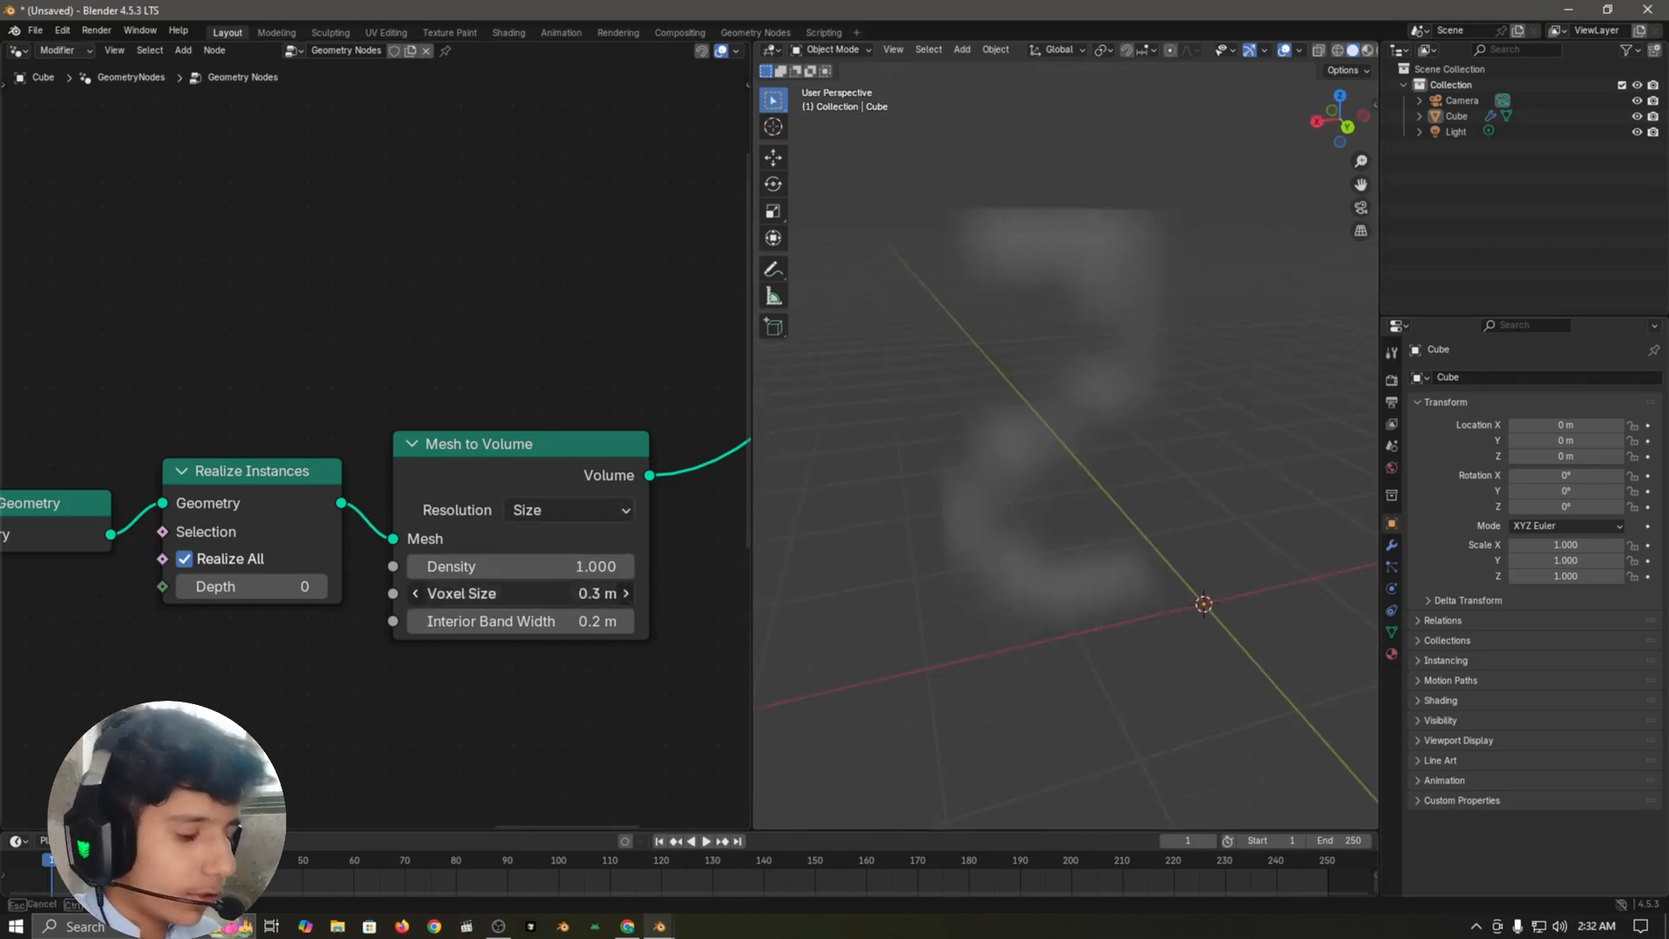
{"action": "left_click", "coordinate": [551, 596]}
{"action": "type", "text": "0.1"}
{"action": "key", "text": "Return"}
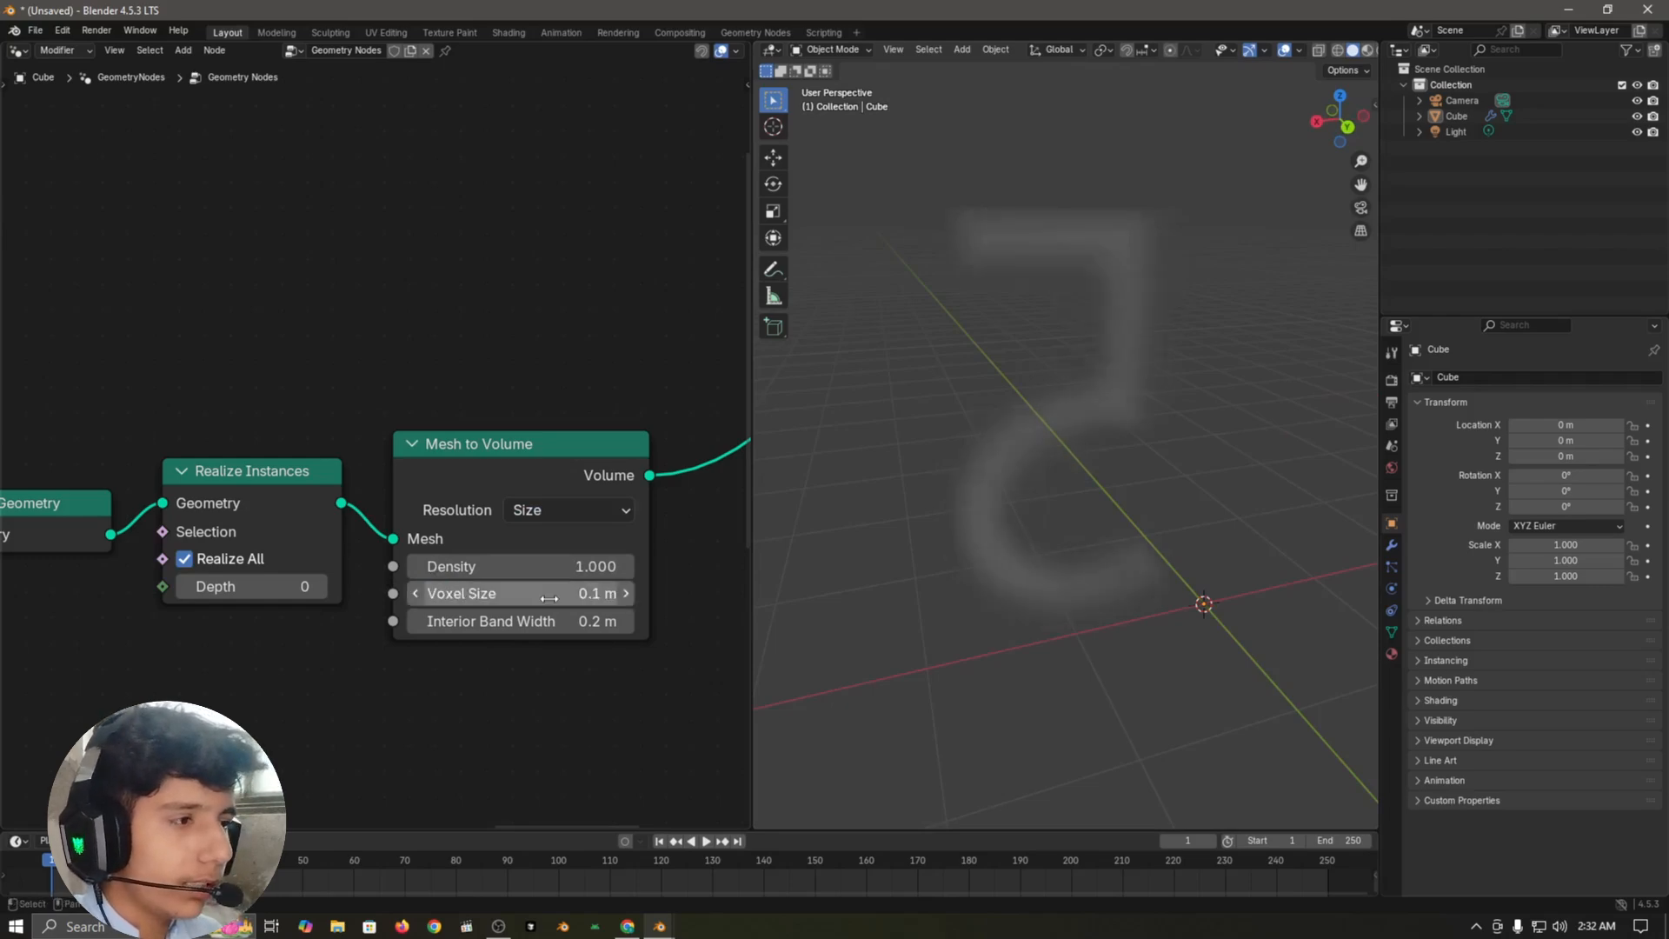
{"action": "middle_click_drag", "start_coordinate": [937, 518], "coordinate": [1181, 525]}
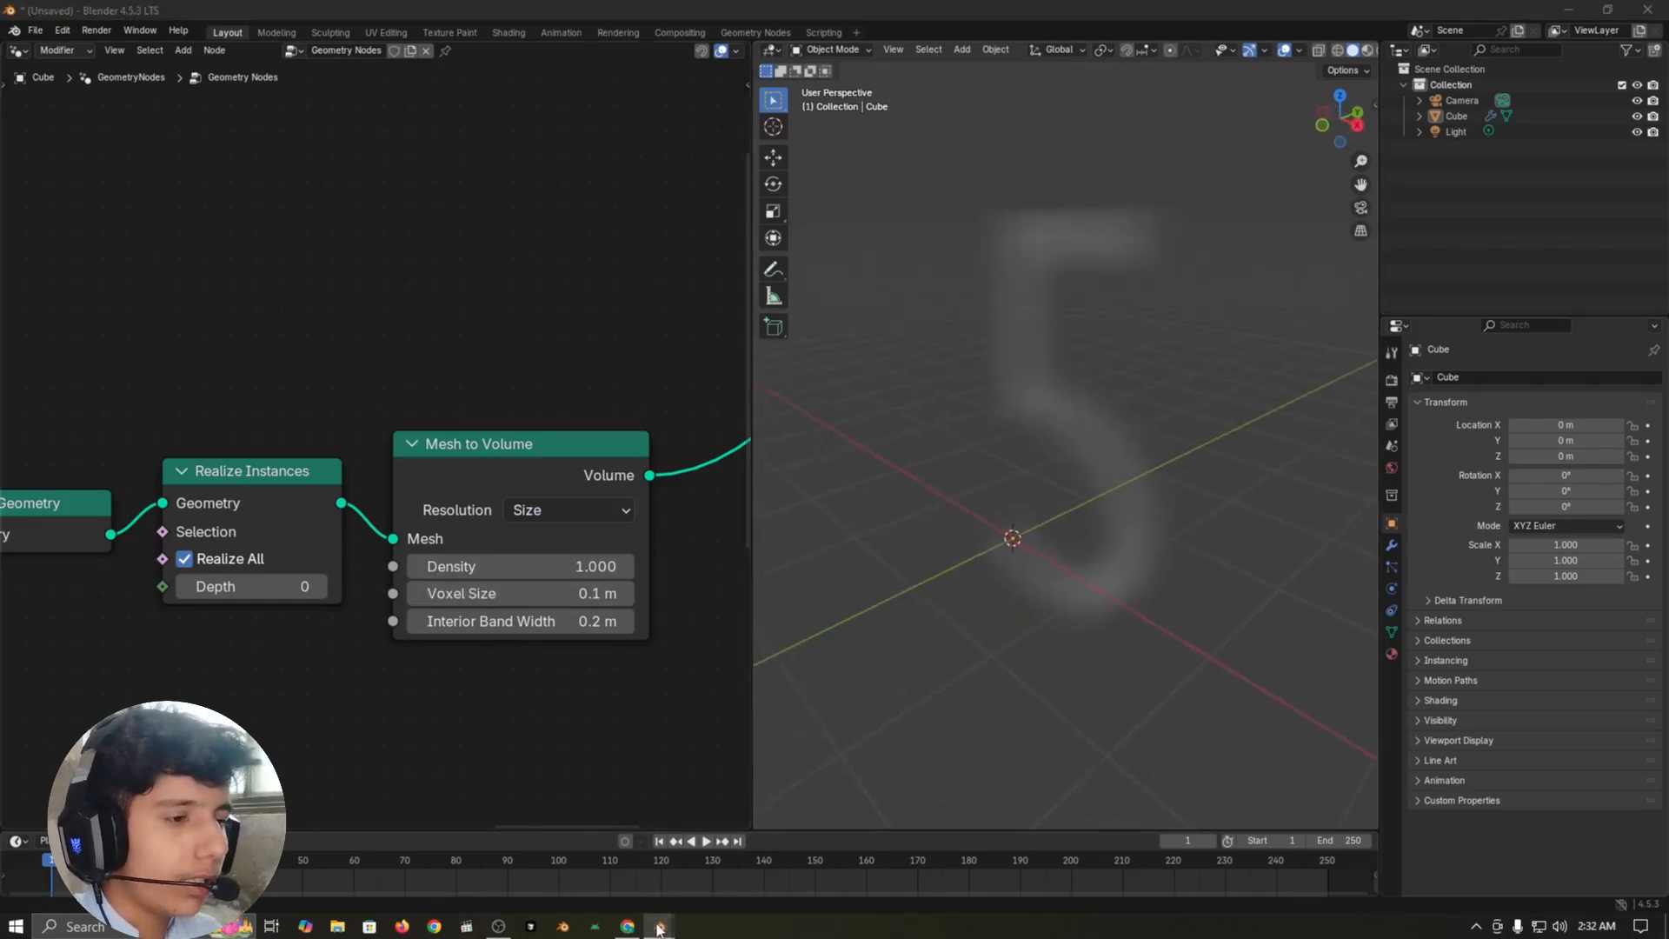
Step: Insert a Distribute Points in Volume node after Mesh to Volume and raise its density to about 965.4
{"action": "middle_click_drag", "start_coordinate": [734, 476], "coordinate": [554, 499]}
{"action": "scroll", "coordinate": [549, 502], "scroll_direction": "down", "scroll_amount": 2}
{"action": "key", "text": "shift+a"}
{"action": "type", "text": "d"}
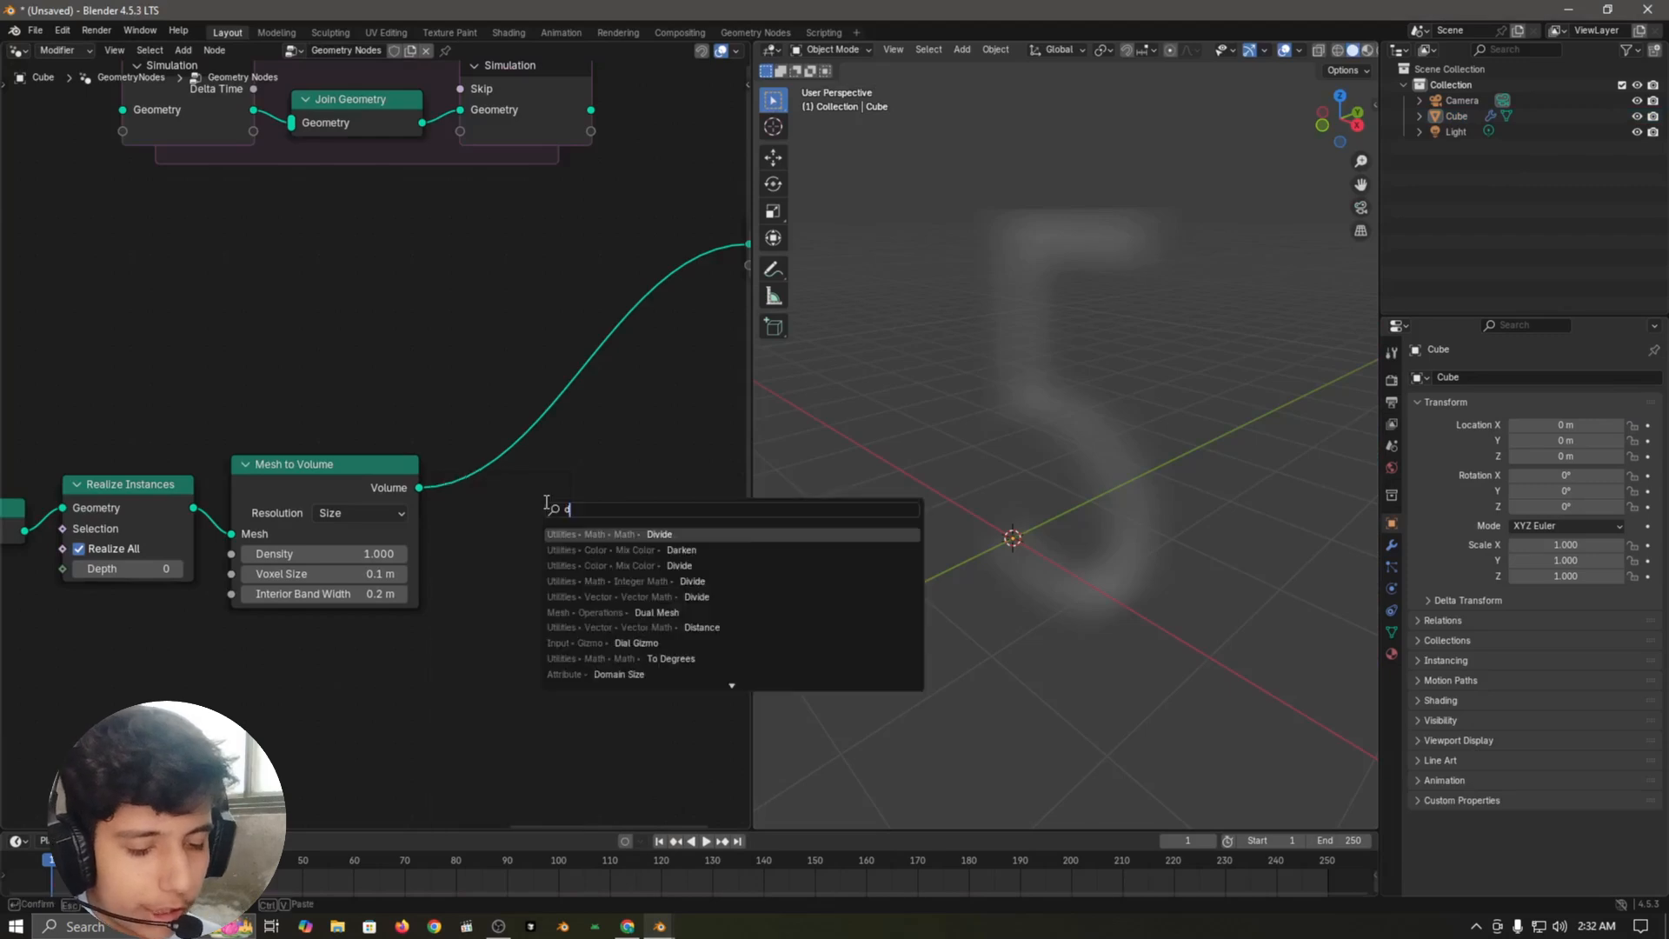
{"action": "type", "text": "istrube in"}
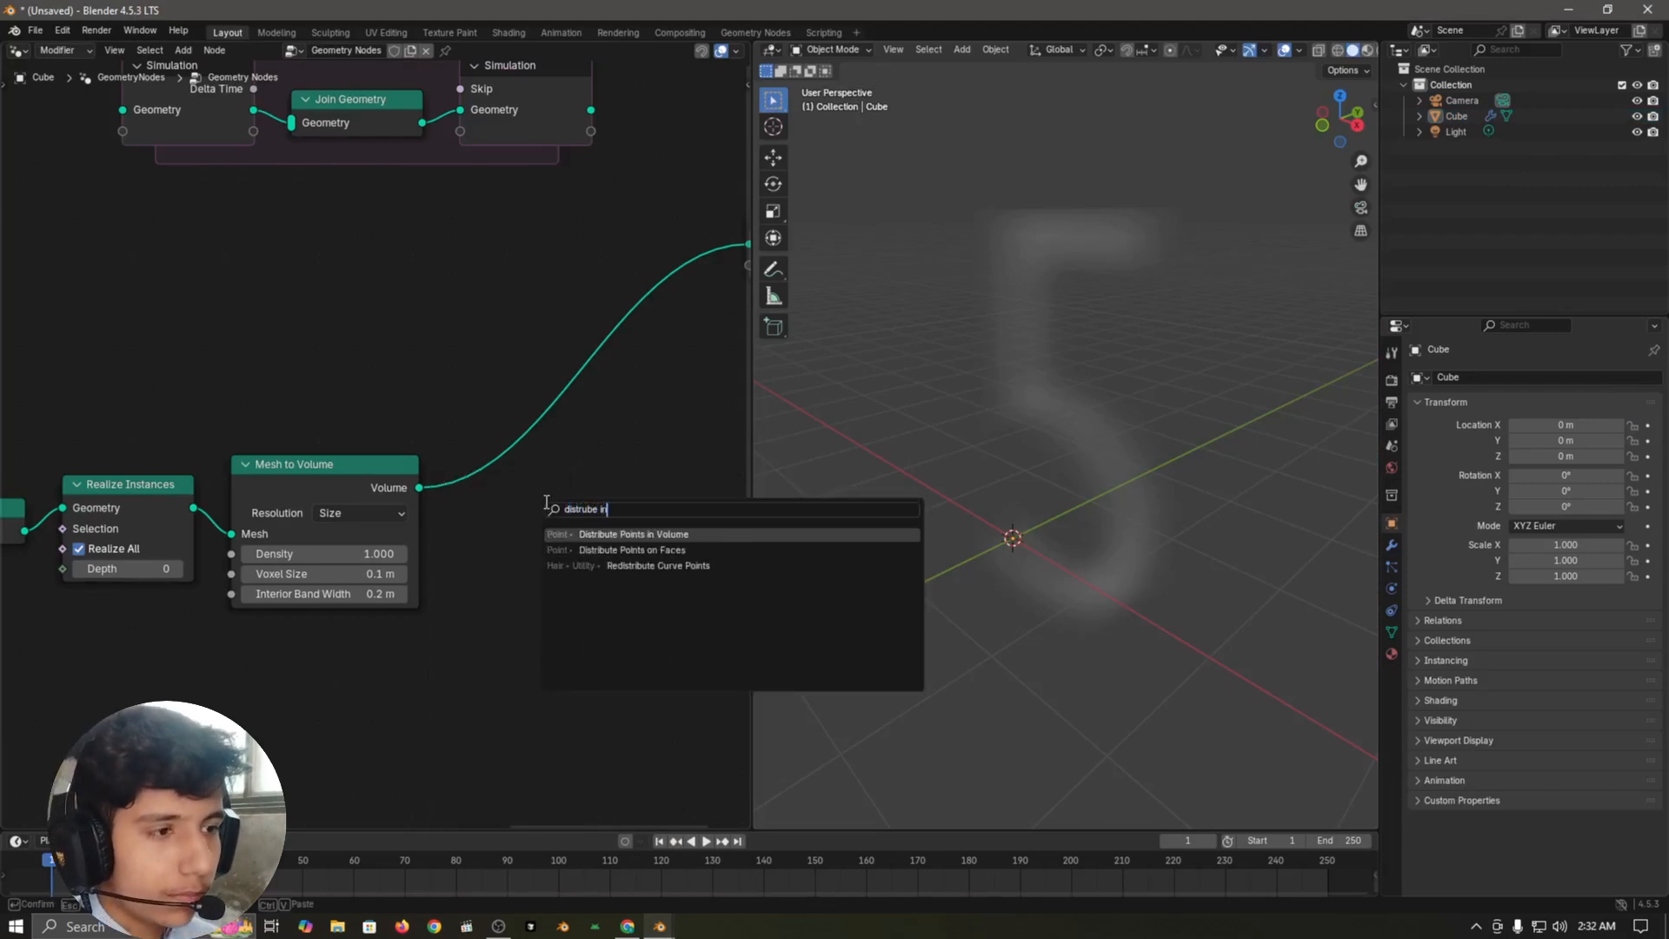
{"action": "key", "text": "Return"}
{"action": "left_click", "coordinate": [455, 405]}
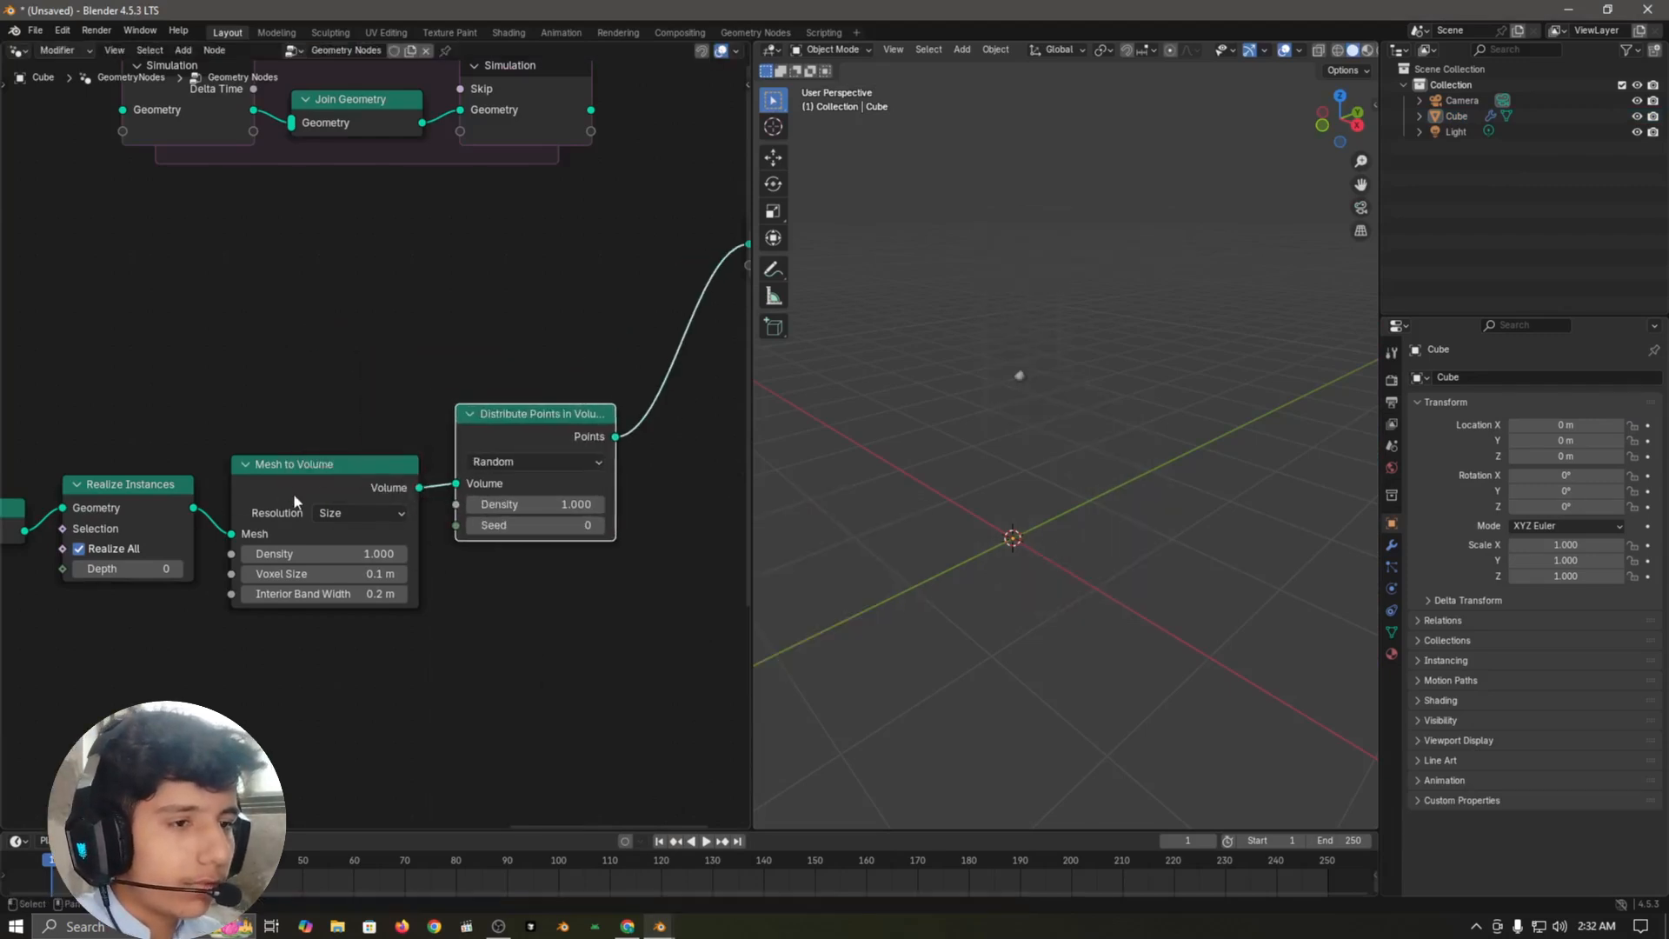
{"action": "scroll", "coordinate": [621, 672], "scroll_direction": "up", "scroll_amount": 3}
{"action": "left_click_drag", "start_coordinate": [452, 530], "coordinate": [935, 530]}
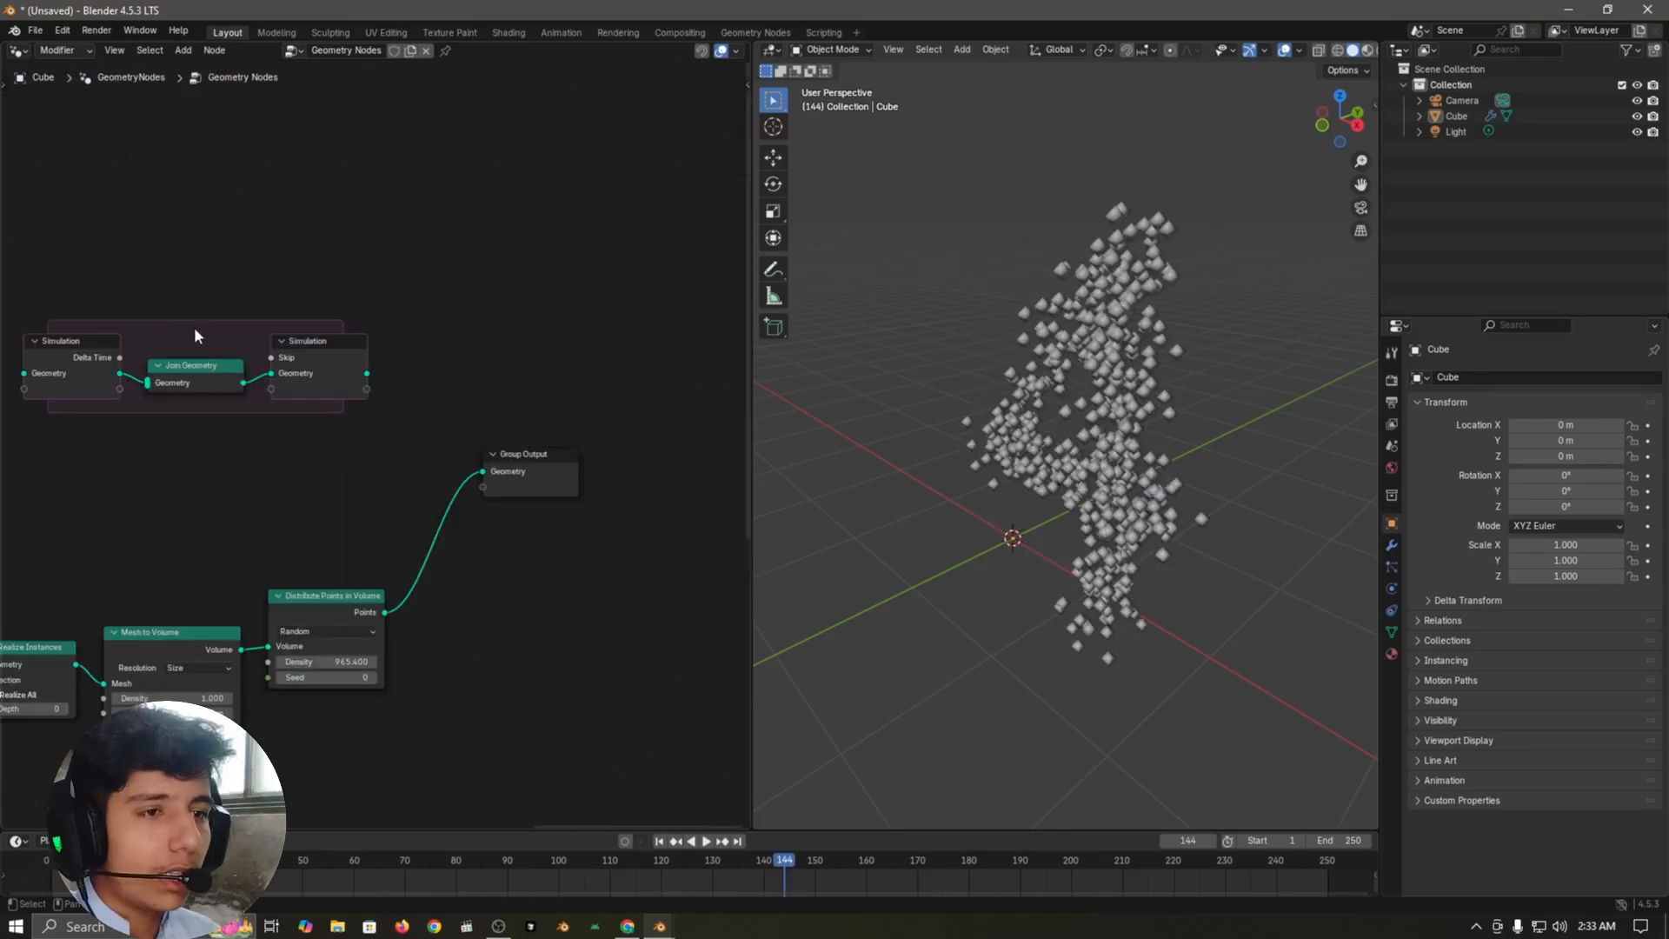
Step: Move Group Output farther out and bring the Simulation zone down close to the Distribute Points in Volume output link
{"action": "left_click_drag", "start_coordinate": [11, 244], "coordinate": [331, 445]}
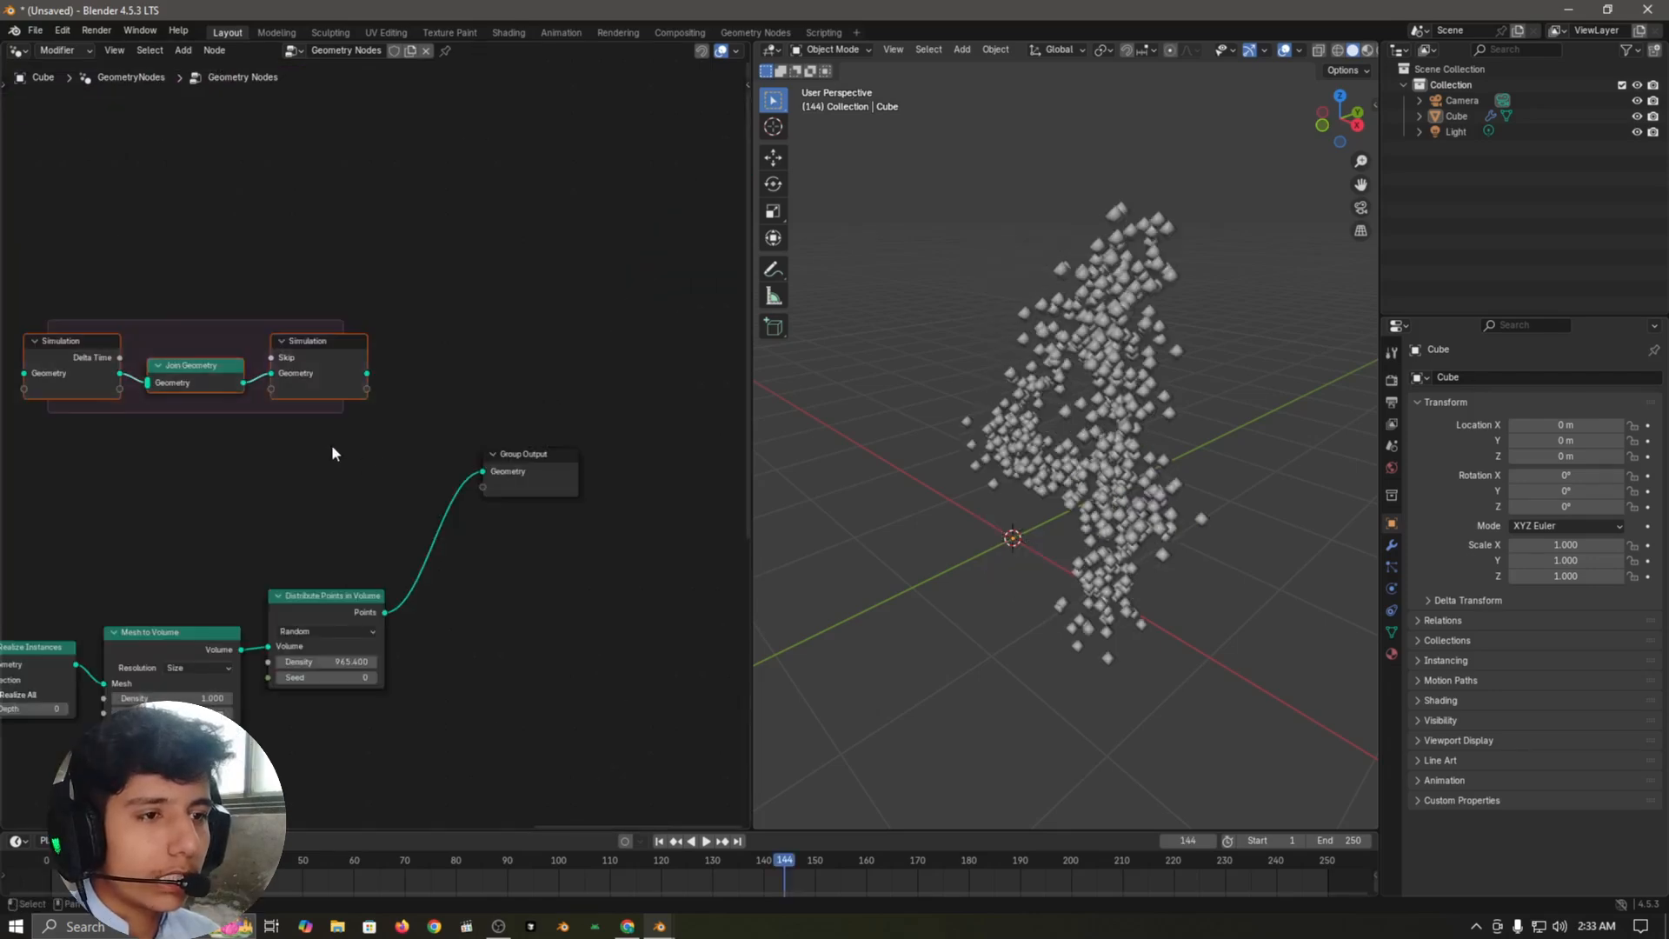
{"action": "key", "text": "g"}
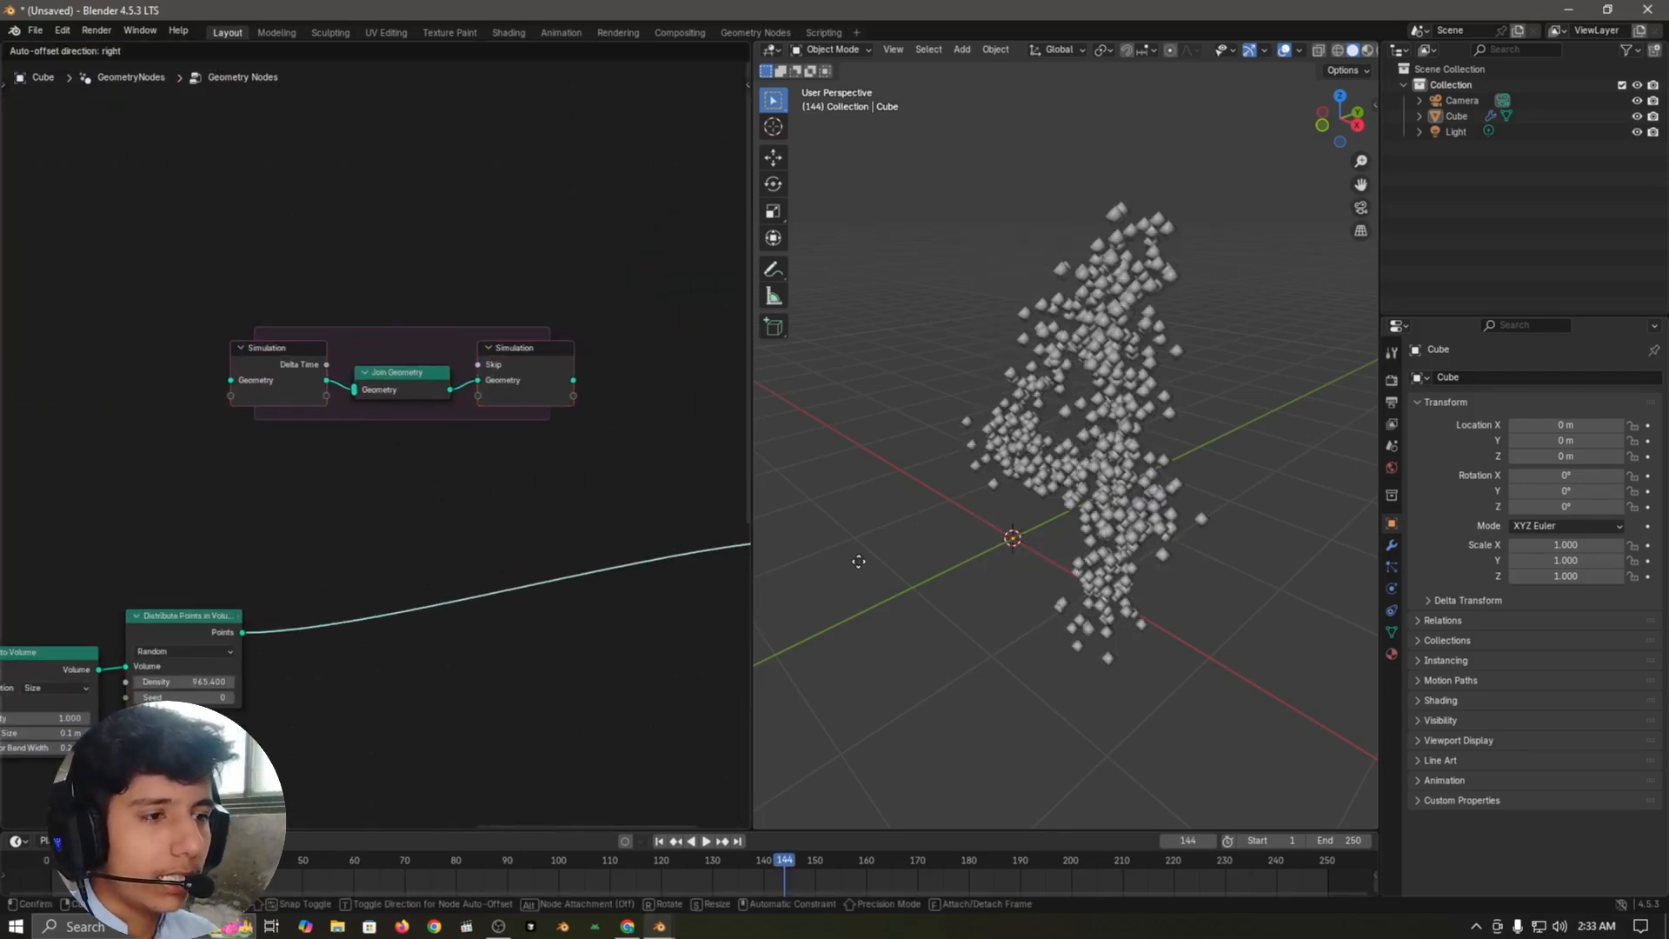
{"action": "left_click", "coordinate": [856, 559]}
{"action": "left_click_drag", "start_coordinate": [260, 326], "coordinate": [553, 470]}
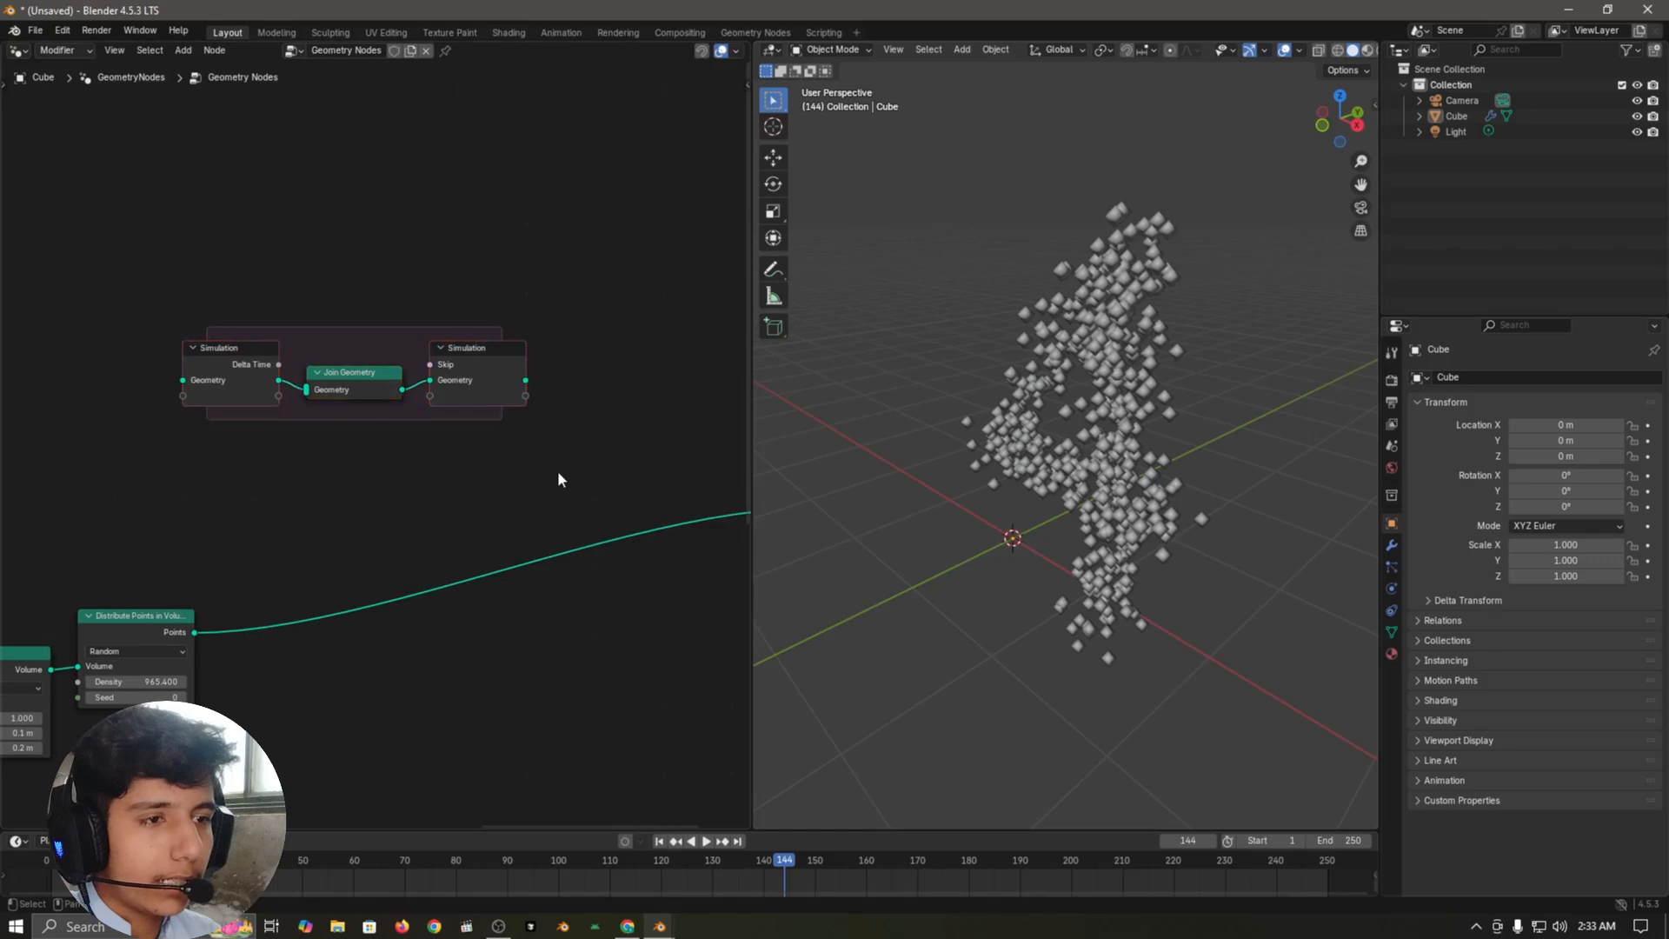
{"action": "left_click_drag", "start_coordinate": [149, 238], "coordinate": [473, 461]}
{"action": "key", "text": "g"}
{"action": "left_click", "coordinate": [589, 567]}
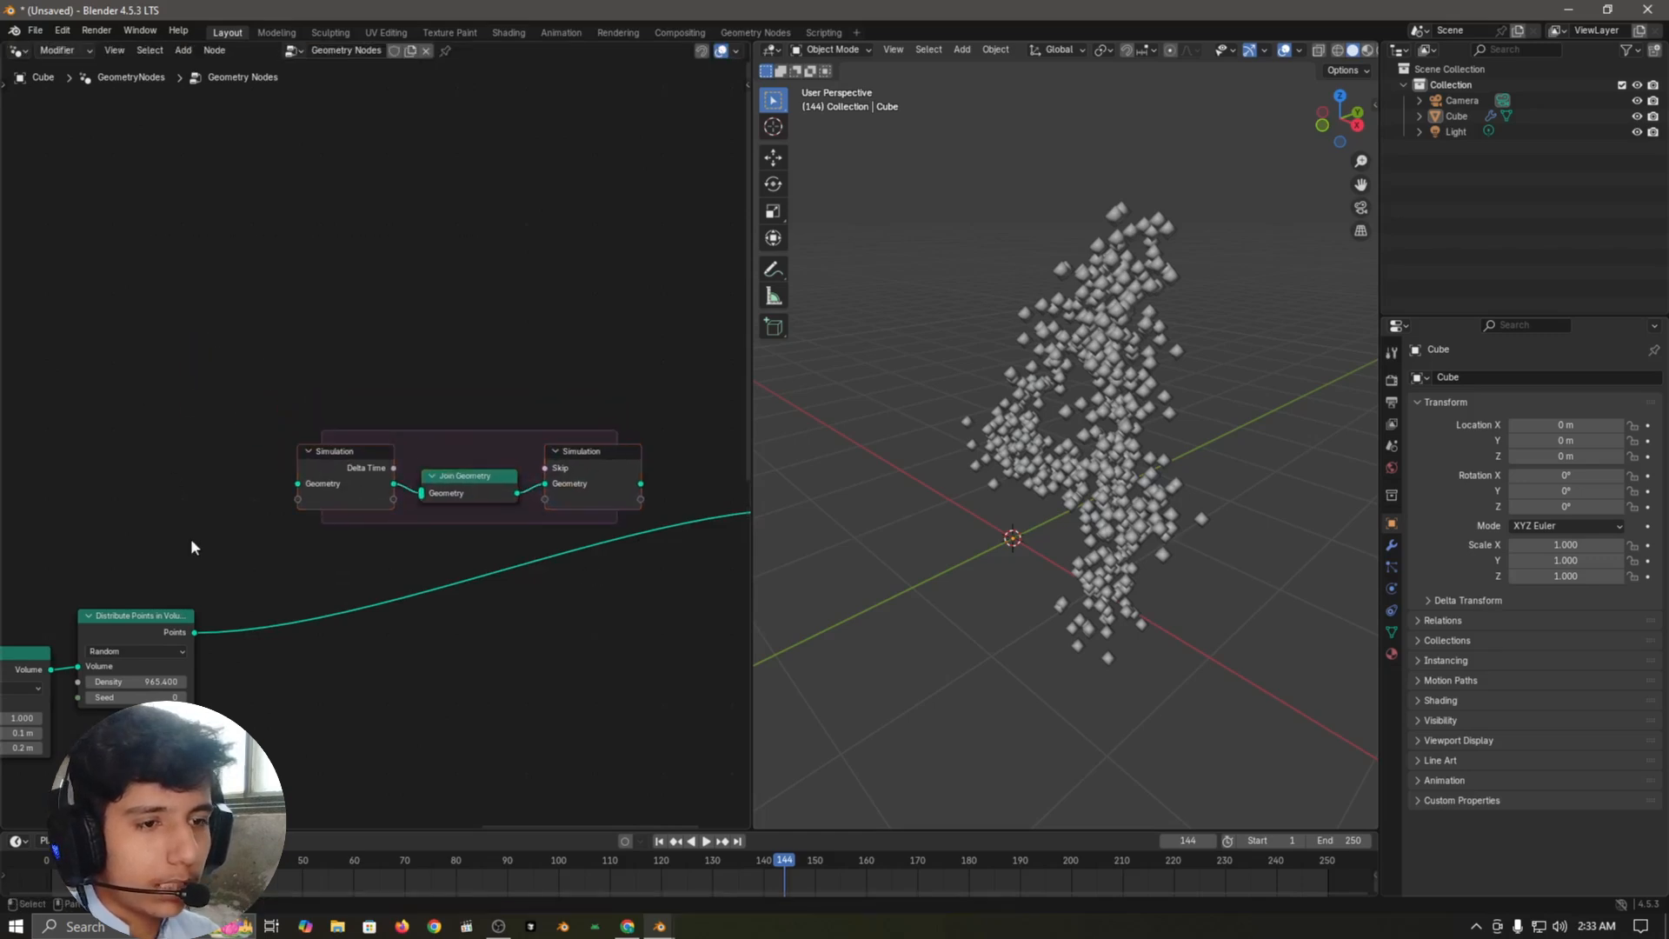
Step: Reposition Distribute Points in Volume near the simulation zone and link its Points output into the zone's Join Geometry node
{"action": "left_click_drag", "start_coordinate": [195, 632], "coordinate": [303, 592]}
{"action": "left_click", "coordinate": [278, 598]}
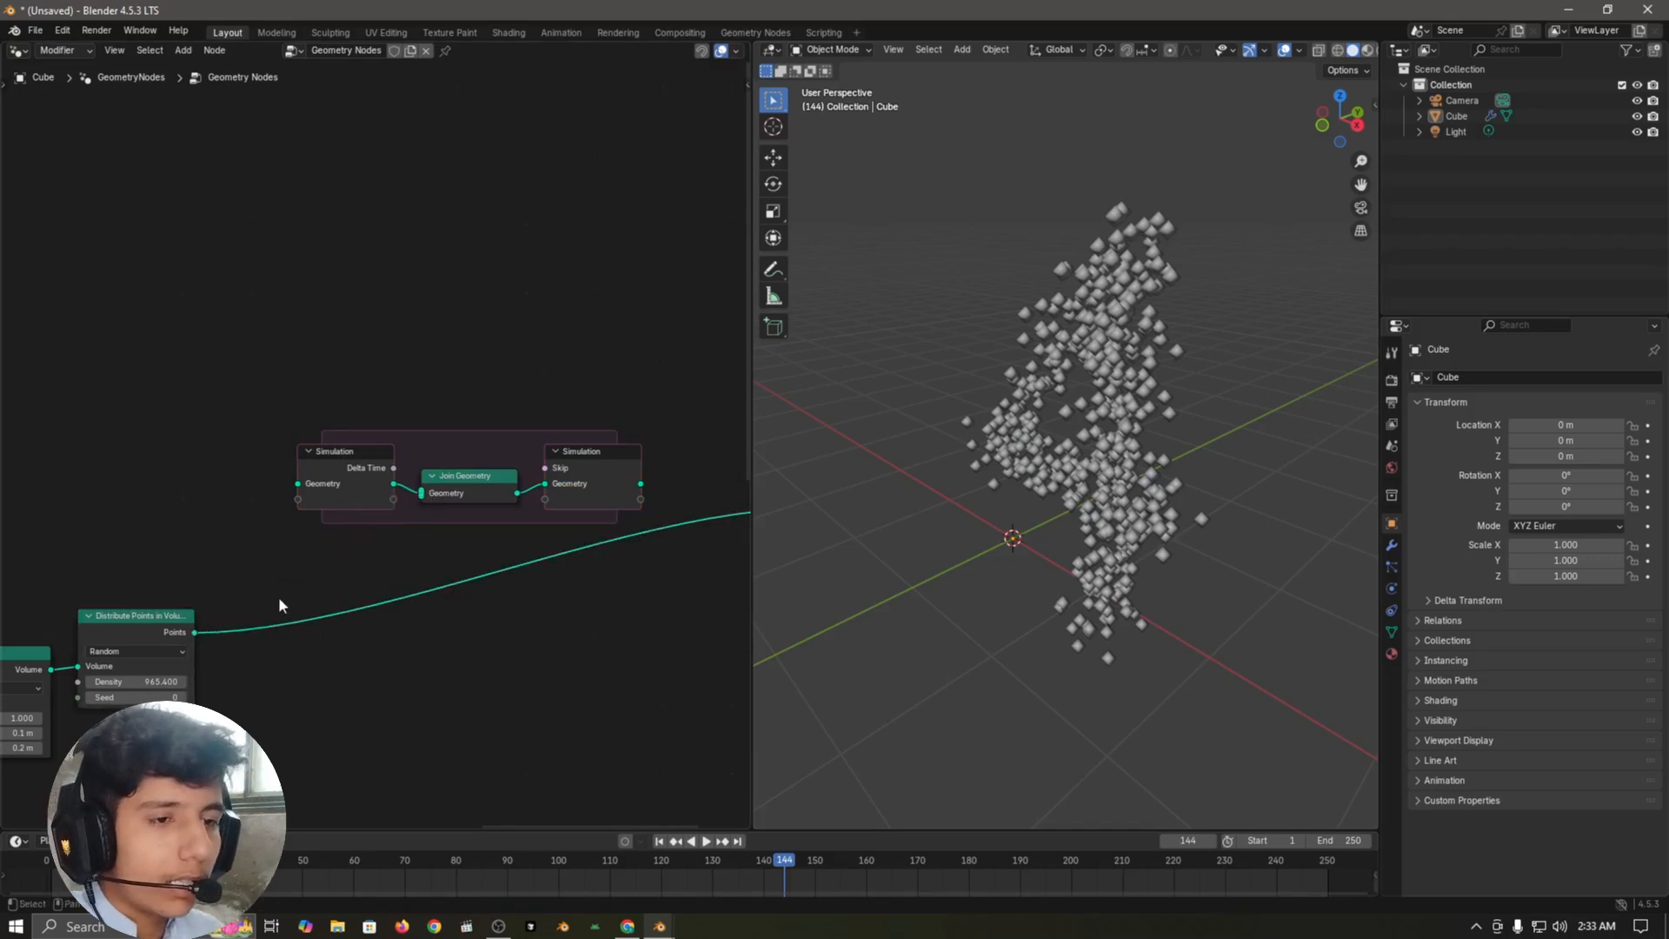
{"action": "scroll", "coordinate": [337, 607], "scroll_direction": "up", "scroll_amount": 3}
{"action": "middle_click_drag", "start_coordinate": [280, 597], "coordinate": [343, 599]}
{"action": "left_click", "coordinate": [122, 623]}
{"action": "key", "text": "g"}
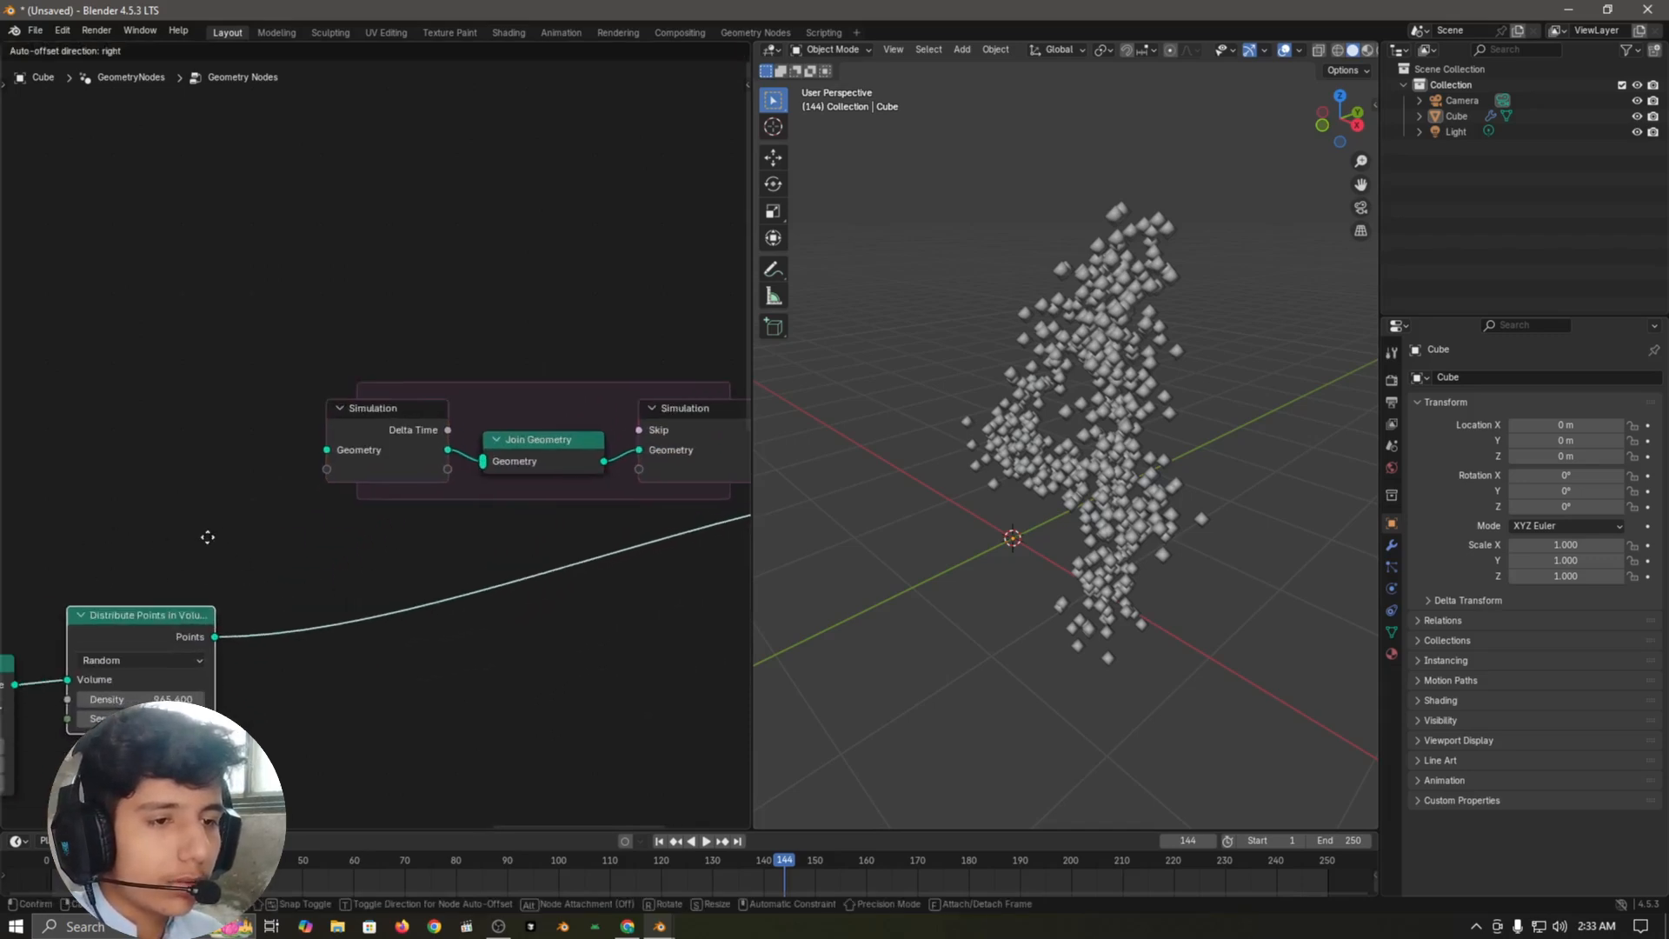
{"action": "left_click", "coordinate": [230, 570]}
{"action": "left_click_drag", "start_coordinate": [195, 638], "coordinate": [489, 462]}
{"action": "scroll", "coordinate": [487, 549], "scroll_direction": "down", "scroll_amount": 2}
Step: Connect the simulation zone's output geometry to Group Output and move the whole zone slightly lower in the node tree
{"action": "middle_click_drag", "start_coordinate": [374, 607], "coordinate": [113, 607]}
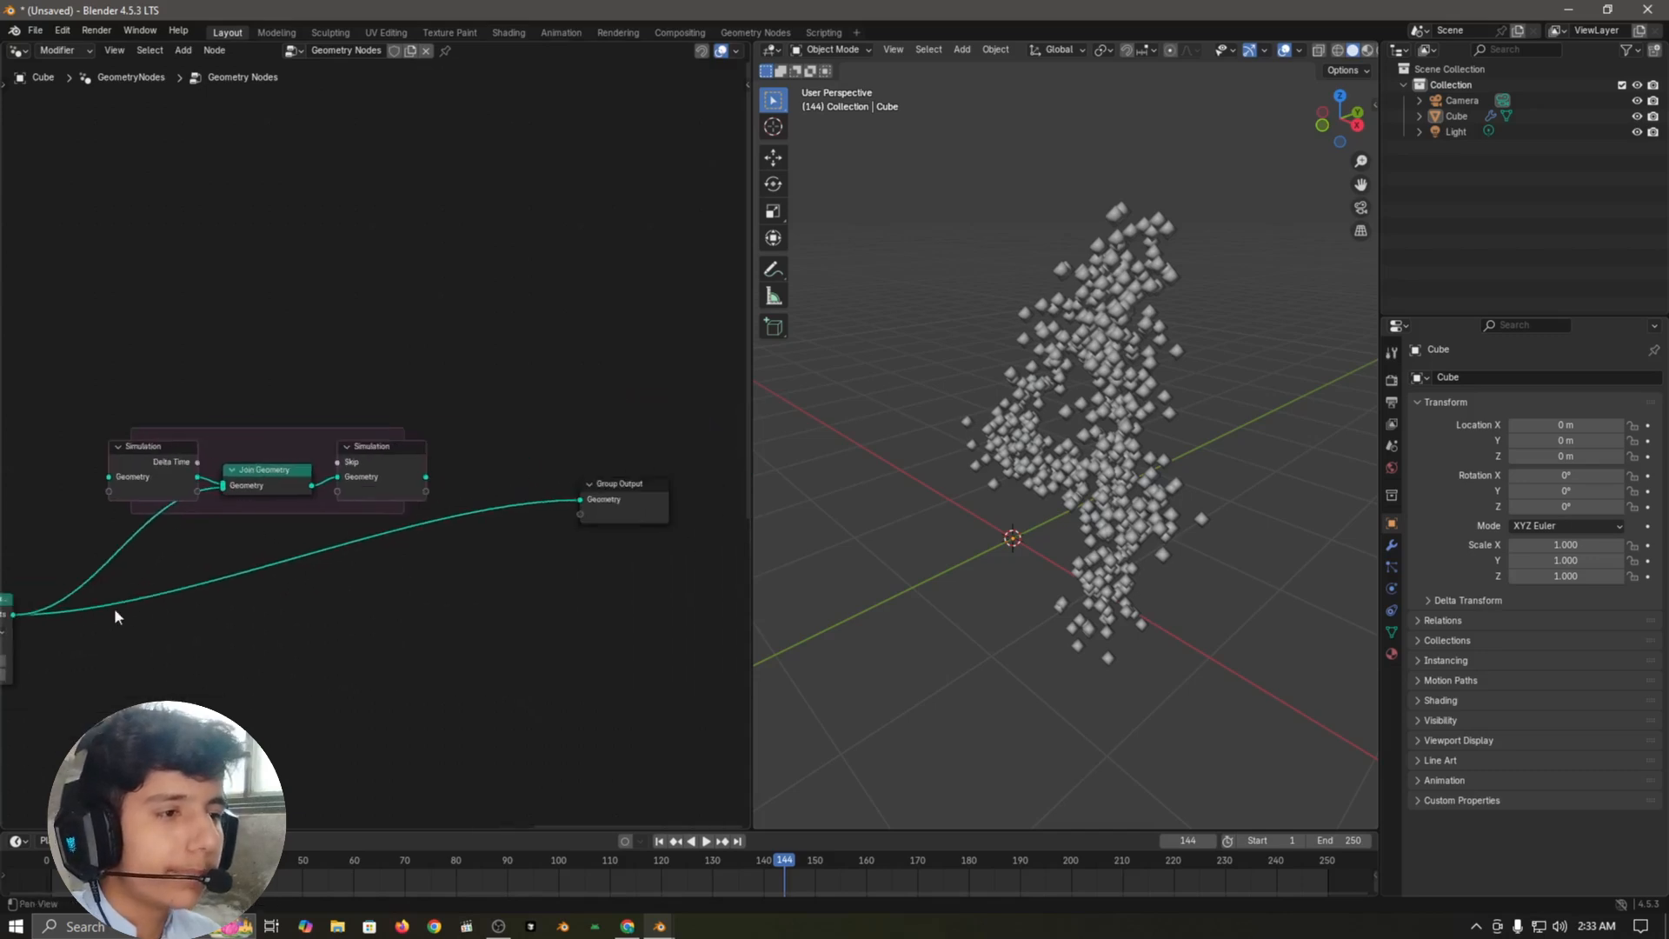
{"action": "scroll", "coordinate": [450, 487], "scroll_direction": "up", "scroll_amount": 2}
{"action": "left_click_drag", "start_coordinate": [444, 489], "coordinate": [655, 520]}
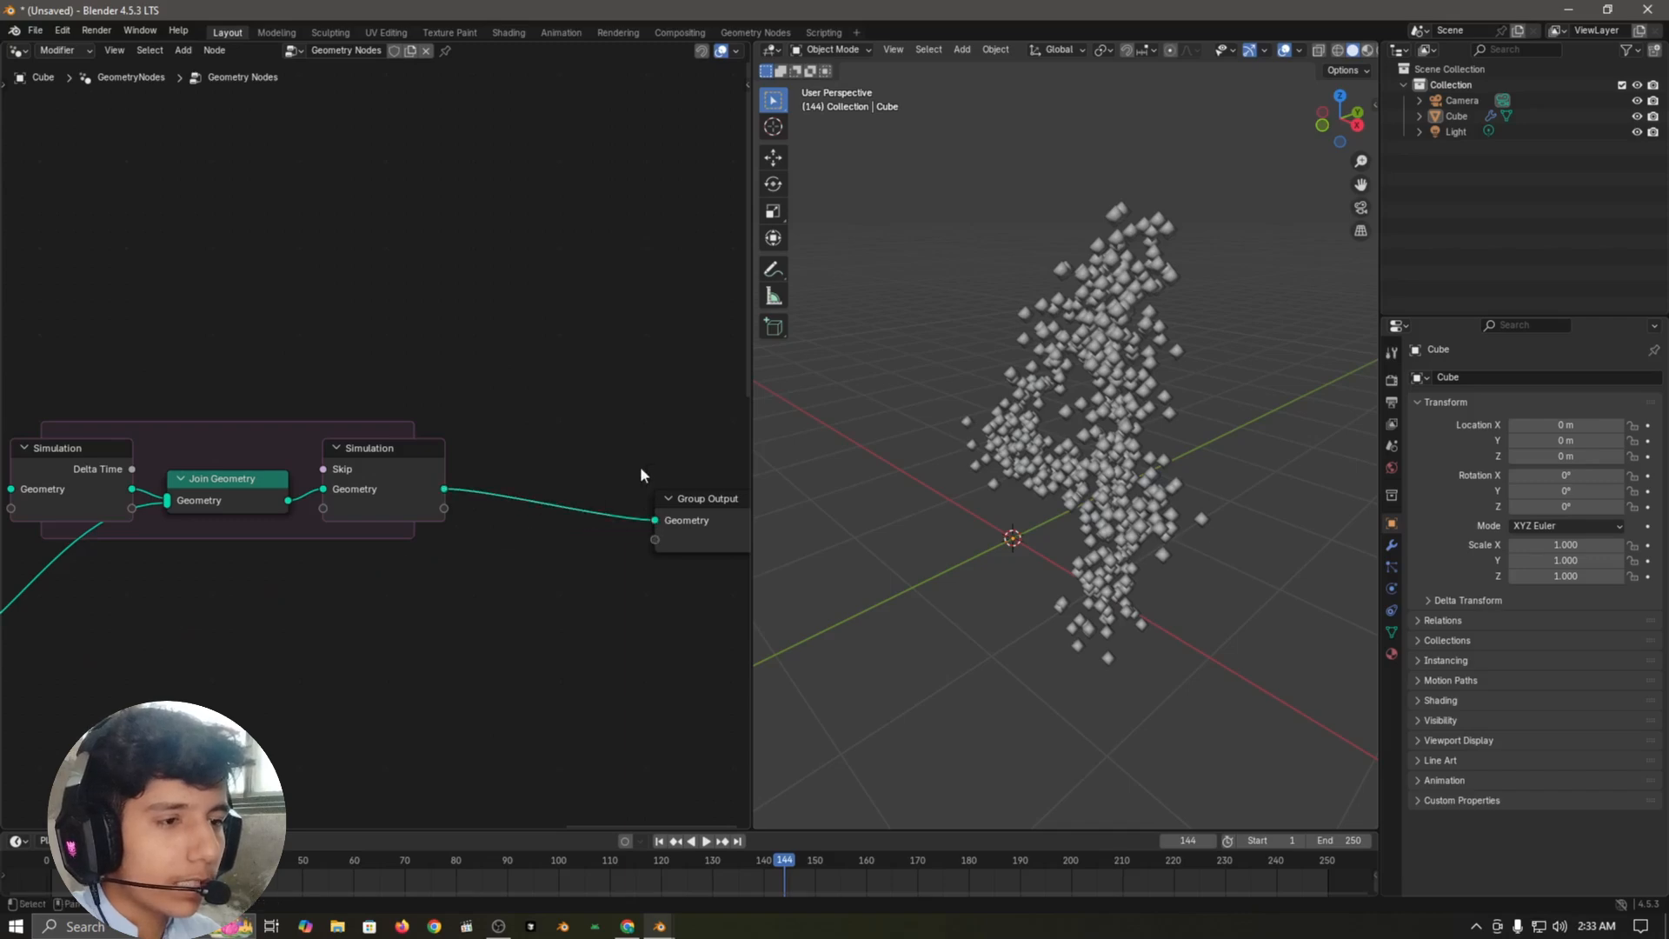
{"action": "scroll", "coordinate": [459, 456], "scroll_direction": "down", "scroll_amount": 2}
{"action": "left_click_drag", "start_coordinate": [41, 305], "coordinate": [437, 536]}
{"action": "key", "text": "g"}
{"action": "left_click", "coordinate": [440, 570]}
{"action": "left_click", "coordinate": [440, 570]}
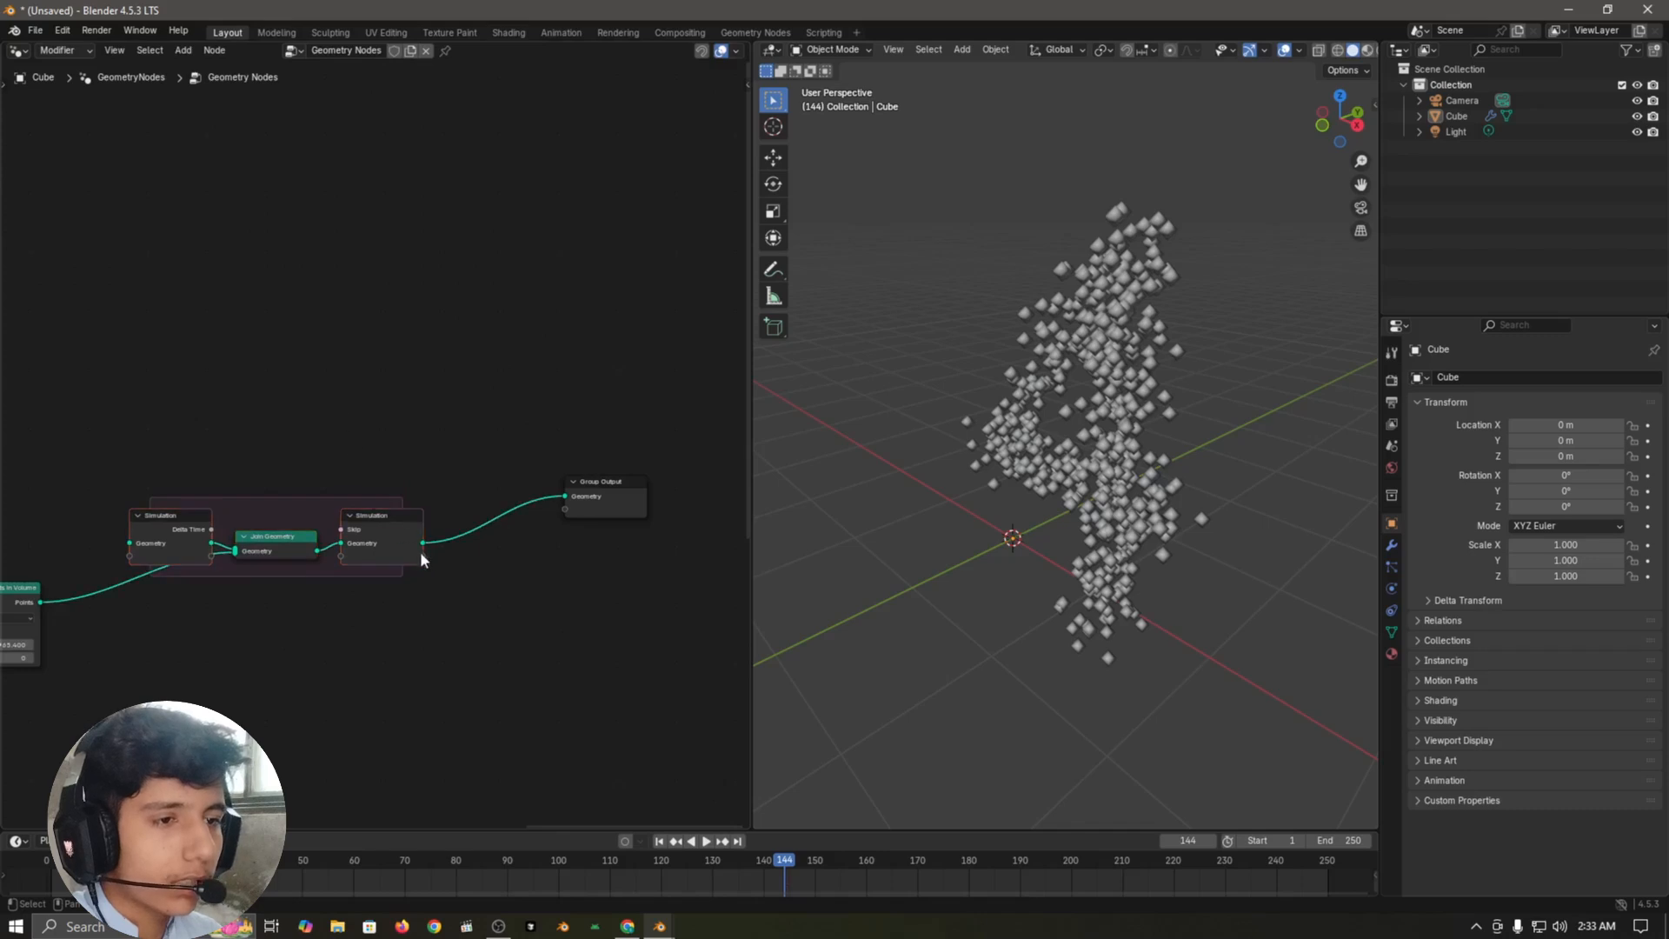
Step: Play the simulation from frame 1, stop it, and examine how the points of successive numbers accumulate
{"action": "scroll", "coordinate": [375, 589], "scroll_direction": "up", "scroll_amount": 2}
{"action": "middle_click_drag", "start_coordinate": [373, 592], "coordinate": [566, 529]}
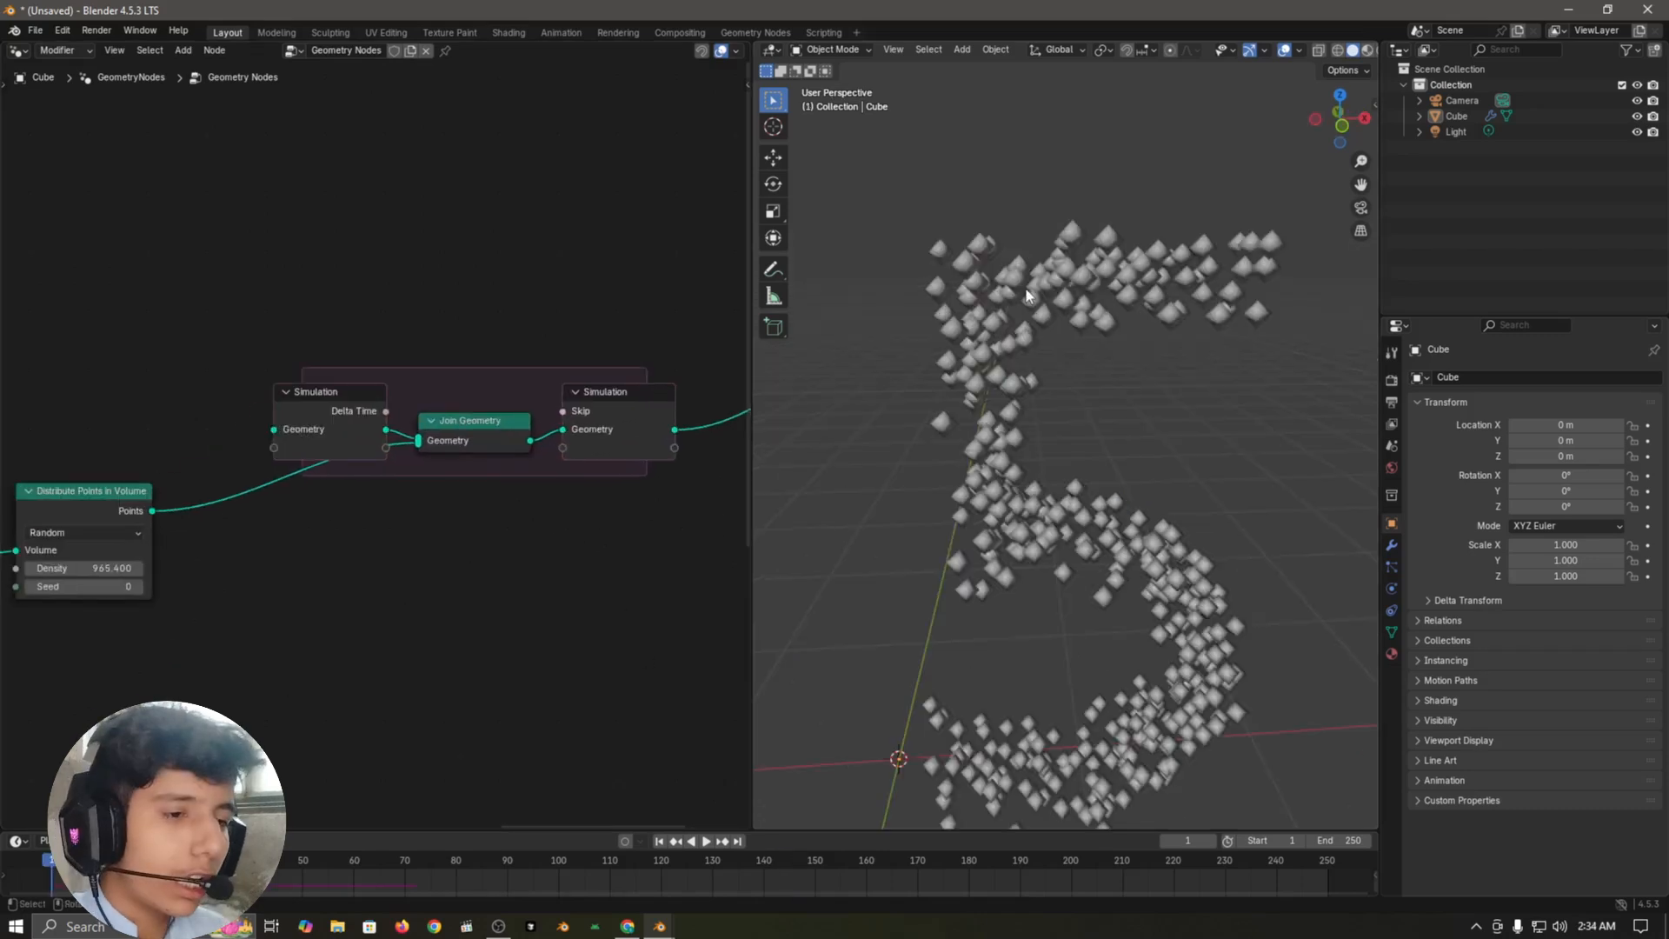
{"action": "key", "text": "space"}
{"action": "key", "text": "space"}
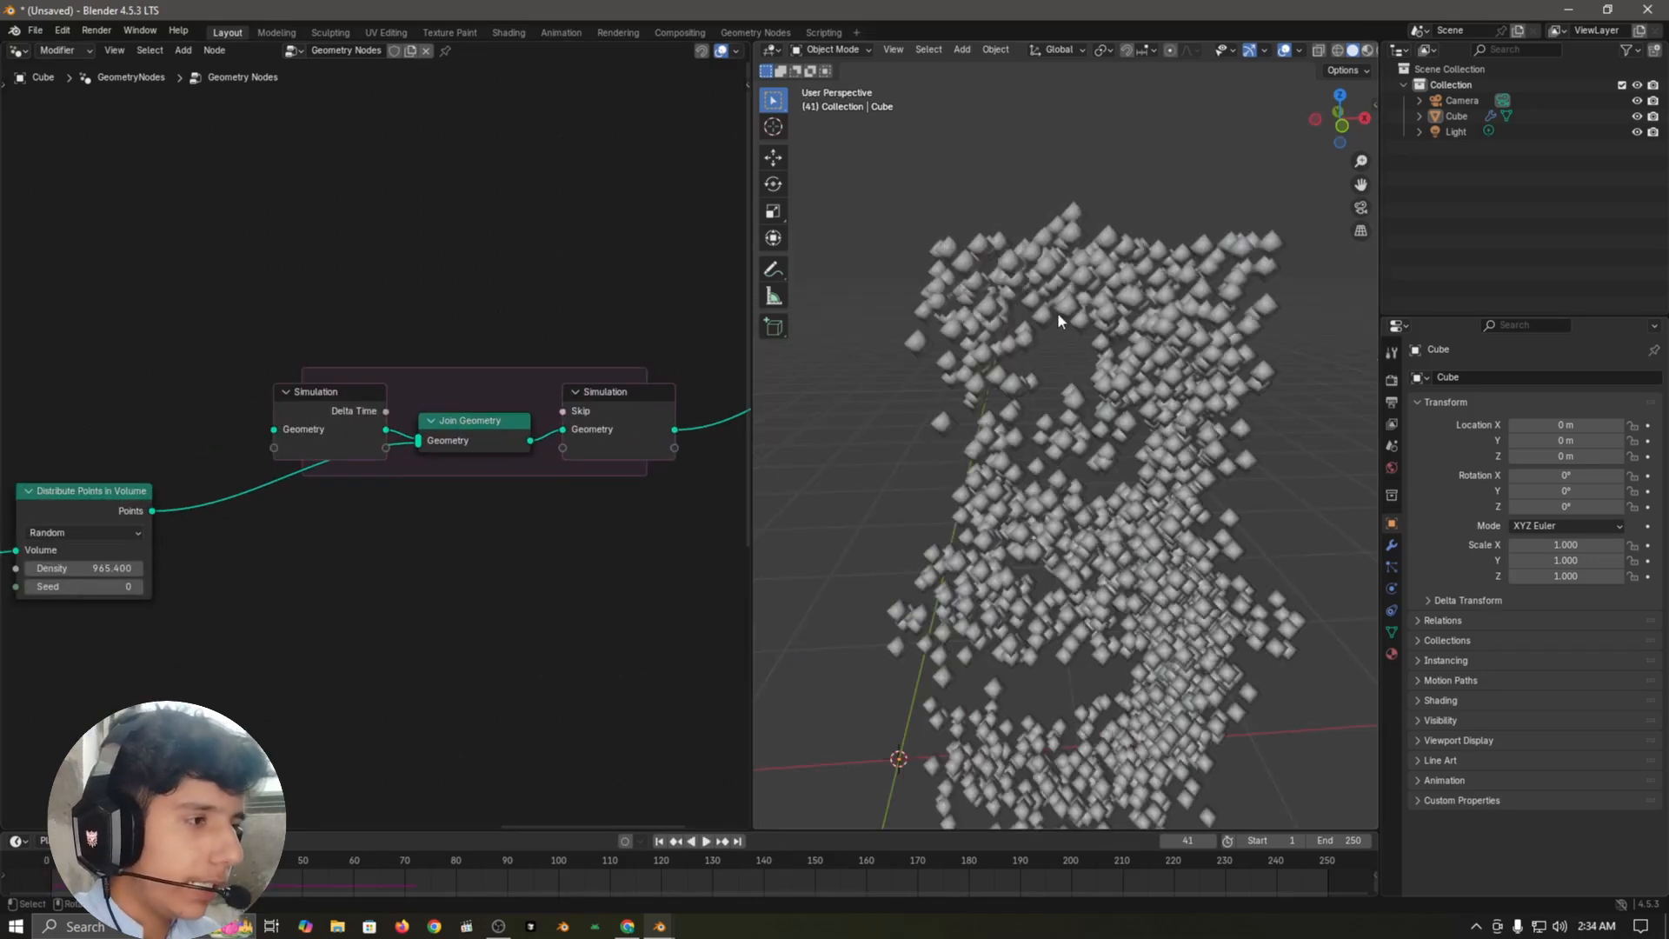
{"action": "scroll", "coordinate": [1062, 316], "scroll_direction": "down", "scroll_amount": 3}
{"action": "middle_click_drag", "start_coordinate": [1179, 448], "coordinate": [1165, 430]}
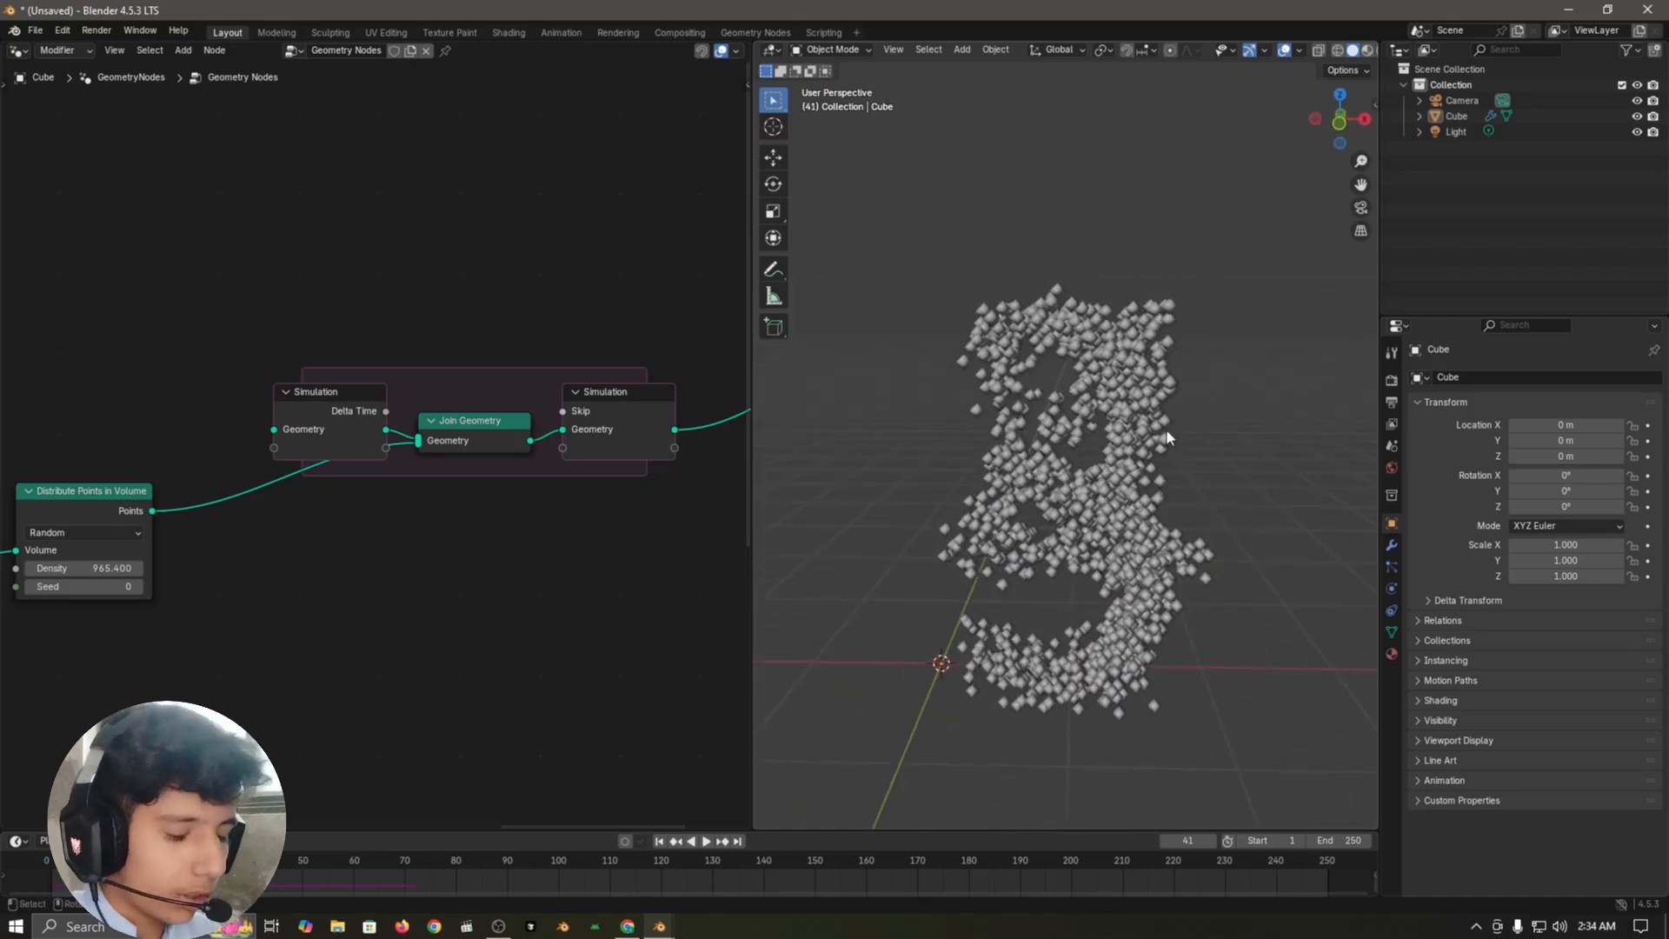
Step: Replay the simulation from frame 1, then step between frames 12 and 13 to compare the points when the number changes
{"action": "key", "text": "shift+Left"}
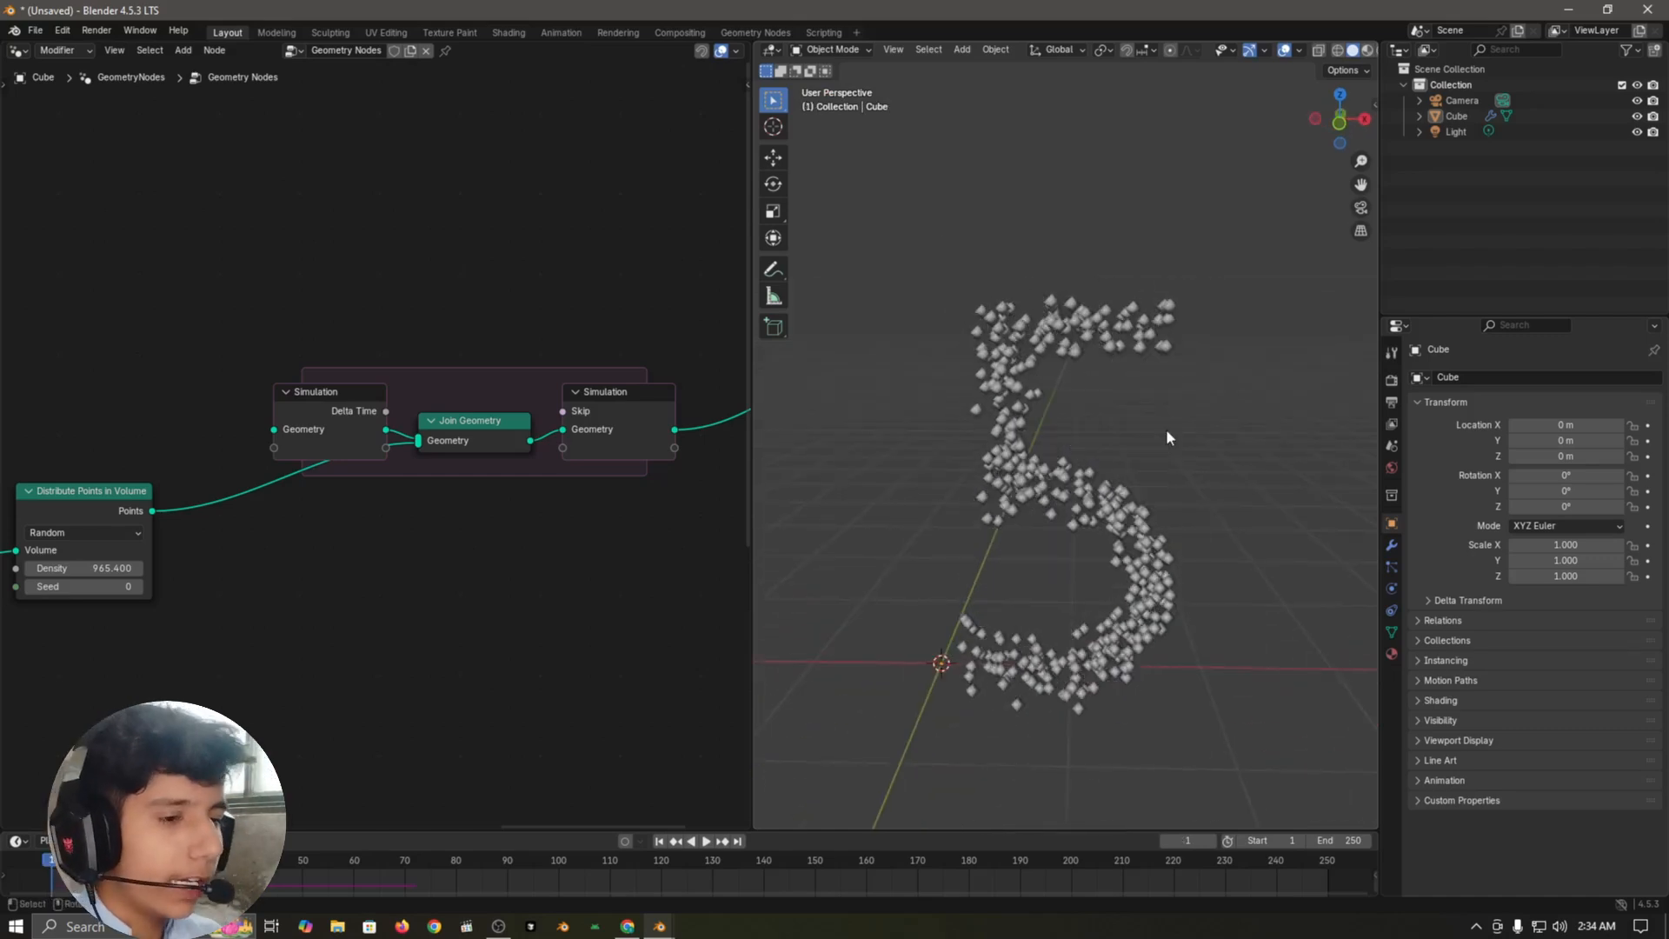
{"action": "key", "text": "space"}
{"action": "key", "text": "space"}
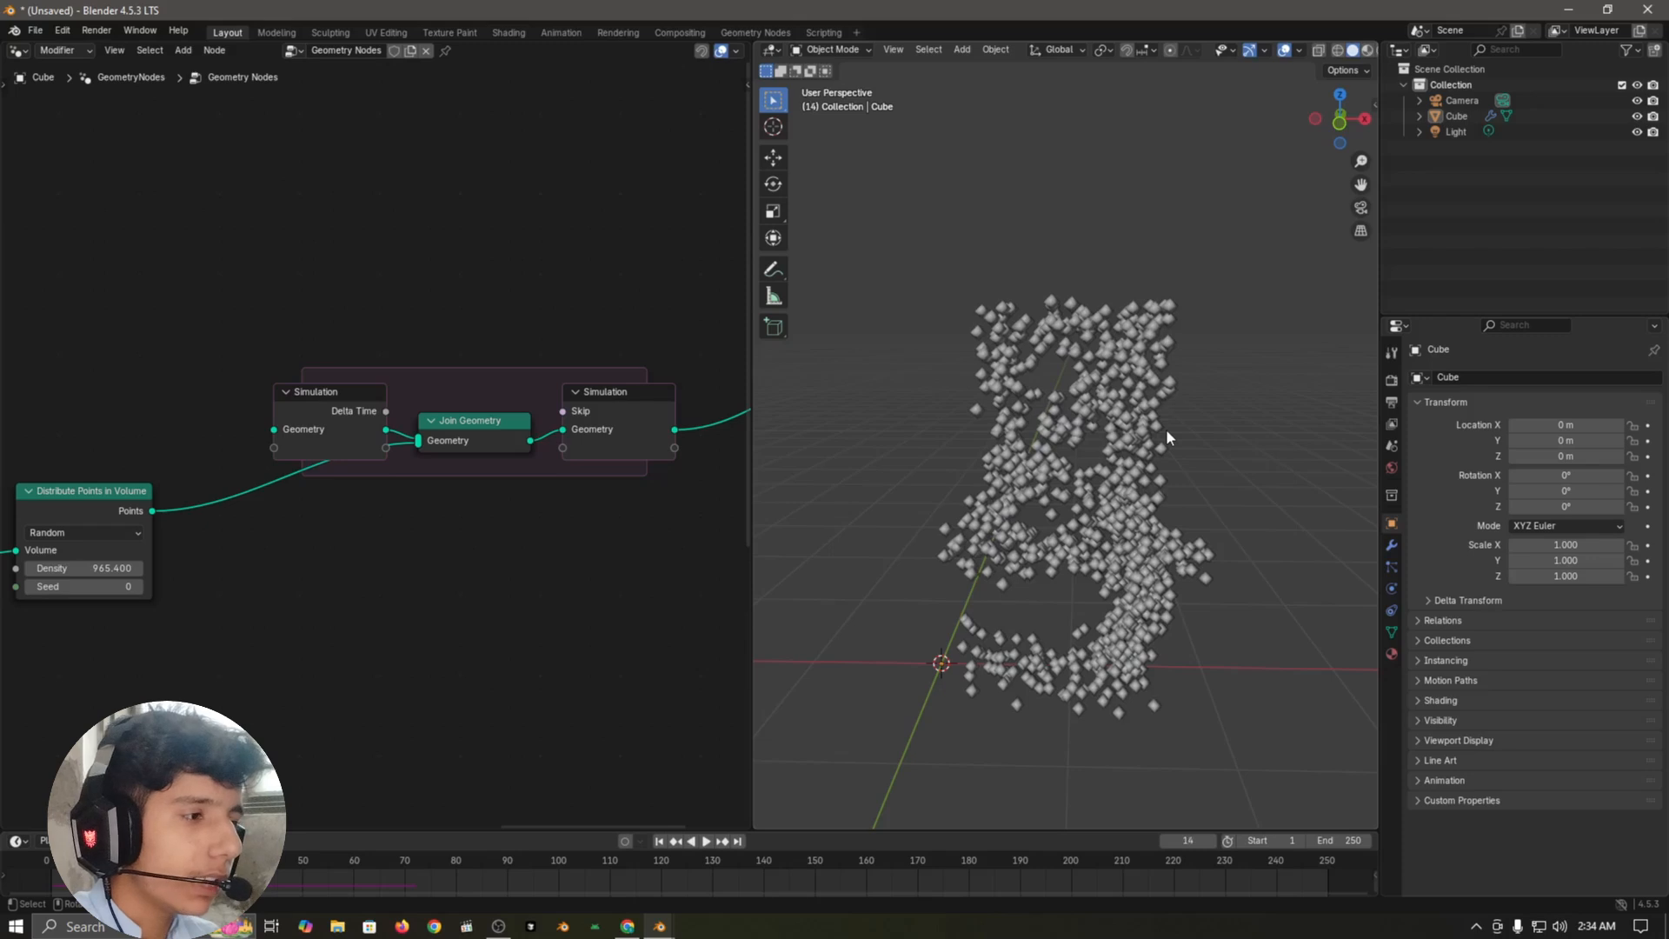
{"action": "key", "text": "Left"}
{"action": "key", "text": "Left"}
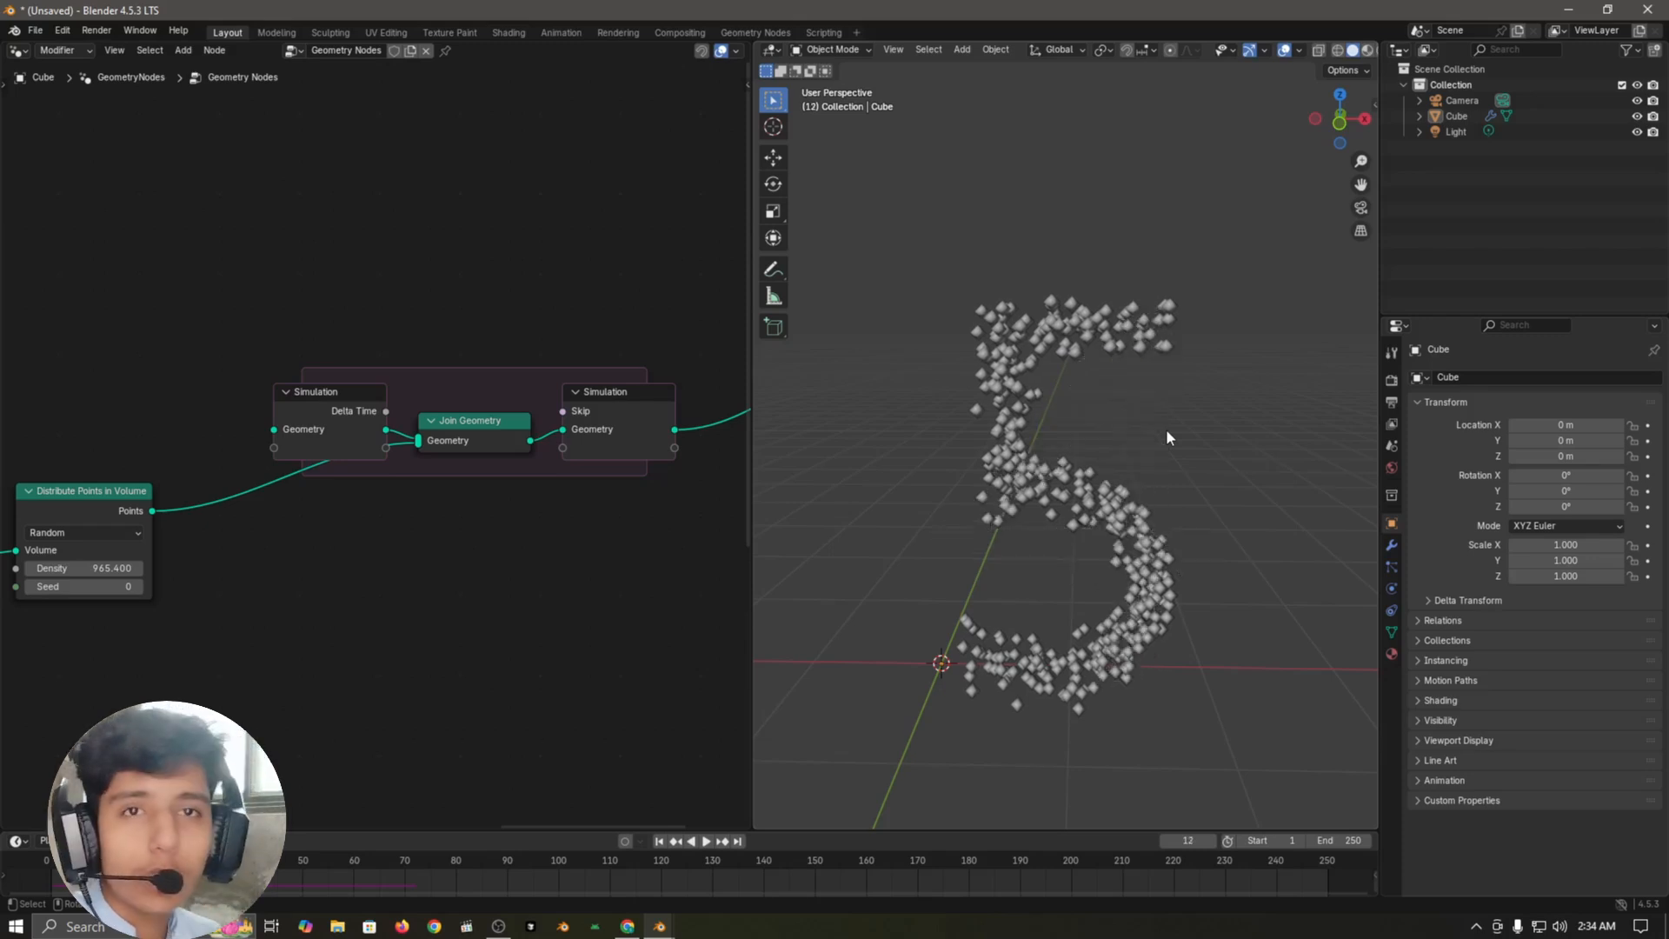
{"action": "key", "text": "Right"}
{"action": "key", "text": "Left"}
{"action": "key", "text": "Right"}
{"action": "key", "text": "Left"}
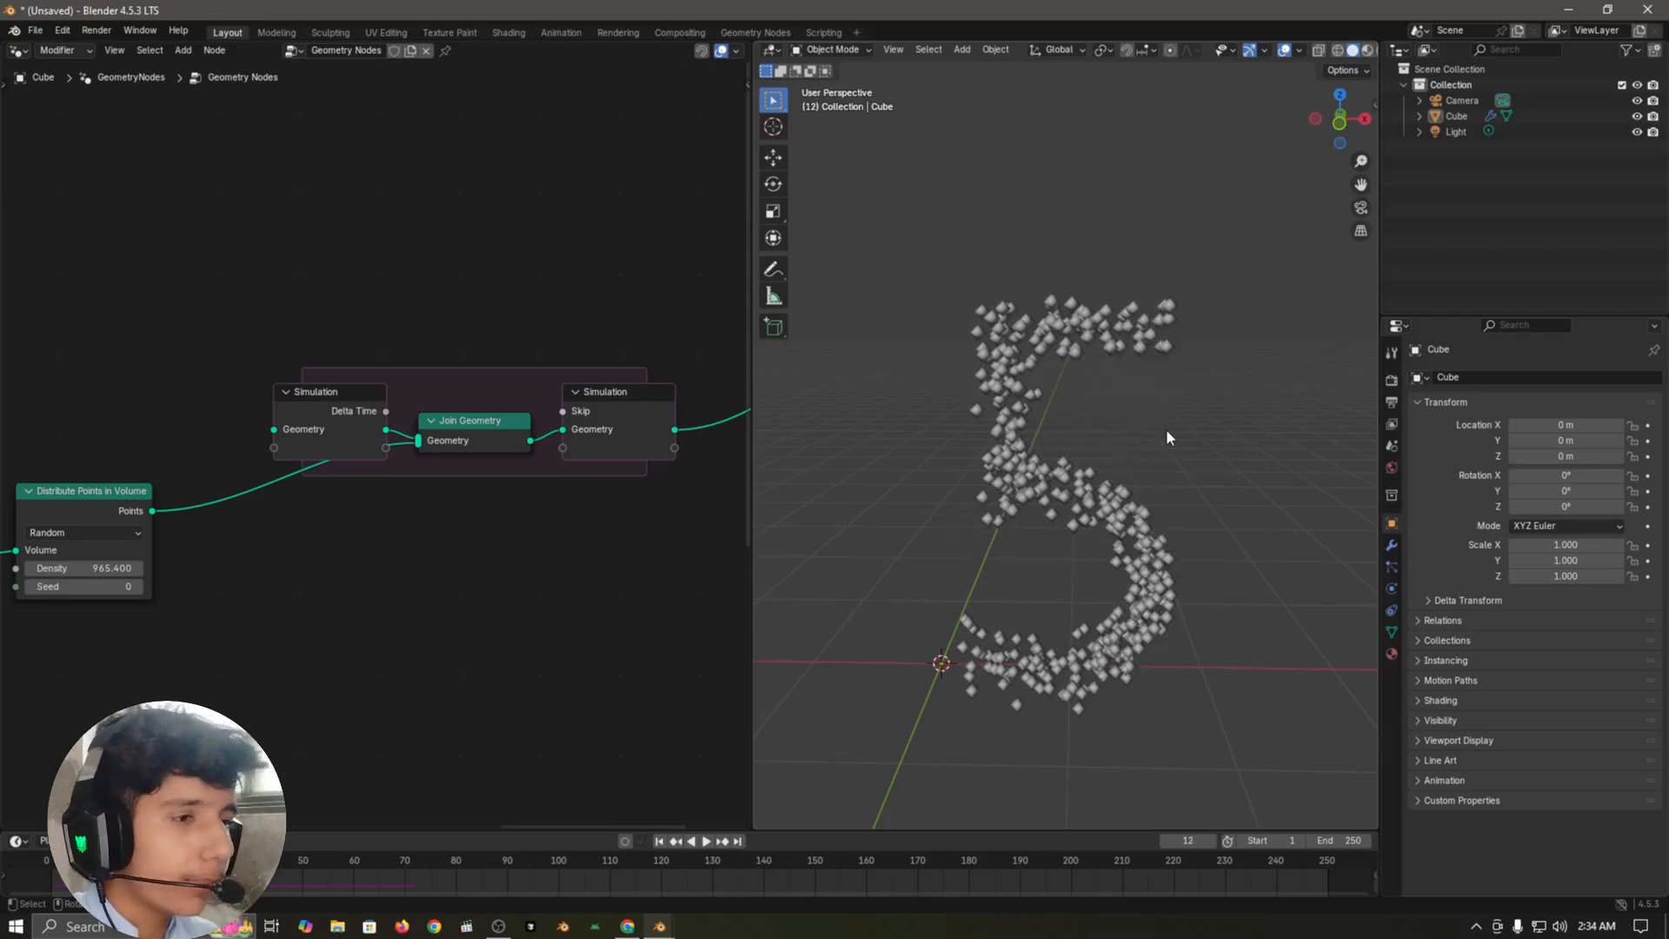
{"action": "scroll", "coordinate": [283, 574], "scroll_direction": "down", "scroll_amount": 1}
{"action": "middle_click_drag", "start_coordinate": [284, 573], "coordinate": [457, 518]}
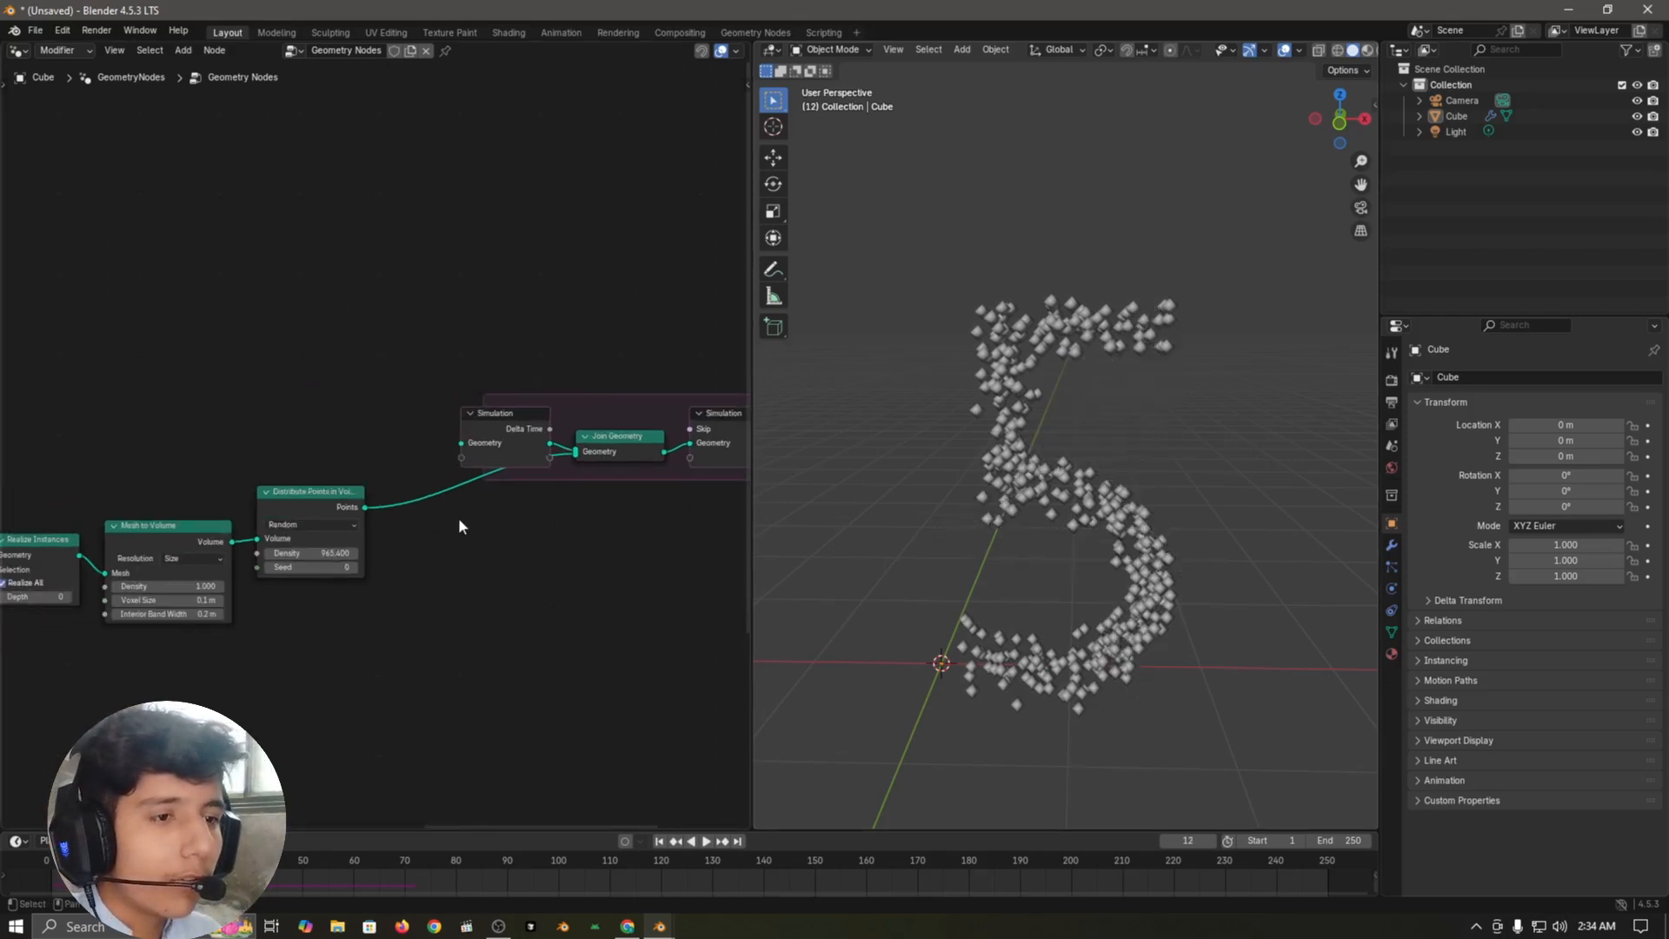
{"action": "scroll", "coordinate": [361, 508], "scroll_direction": "up", "scroll_amount": 2}
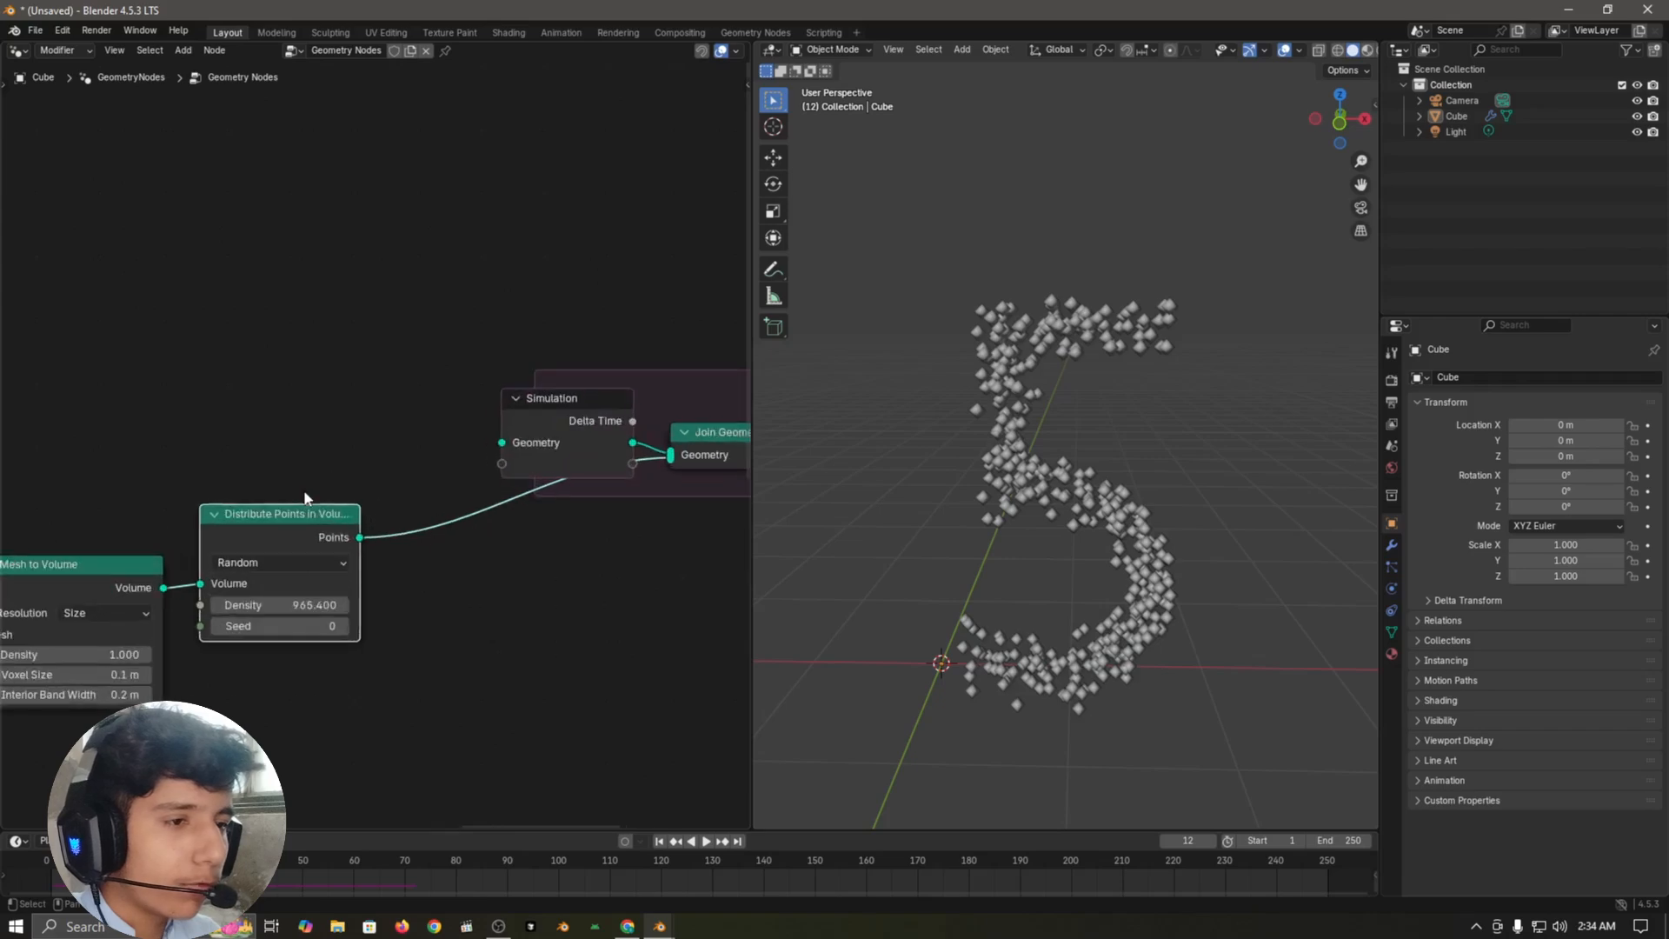
{"action": "left_click_drag", "start_coordinate": [362, 515], "coordinate": [324, 469]}
{"action": "right_click", "coordinate": [323, 469]}
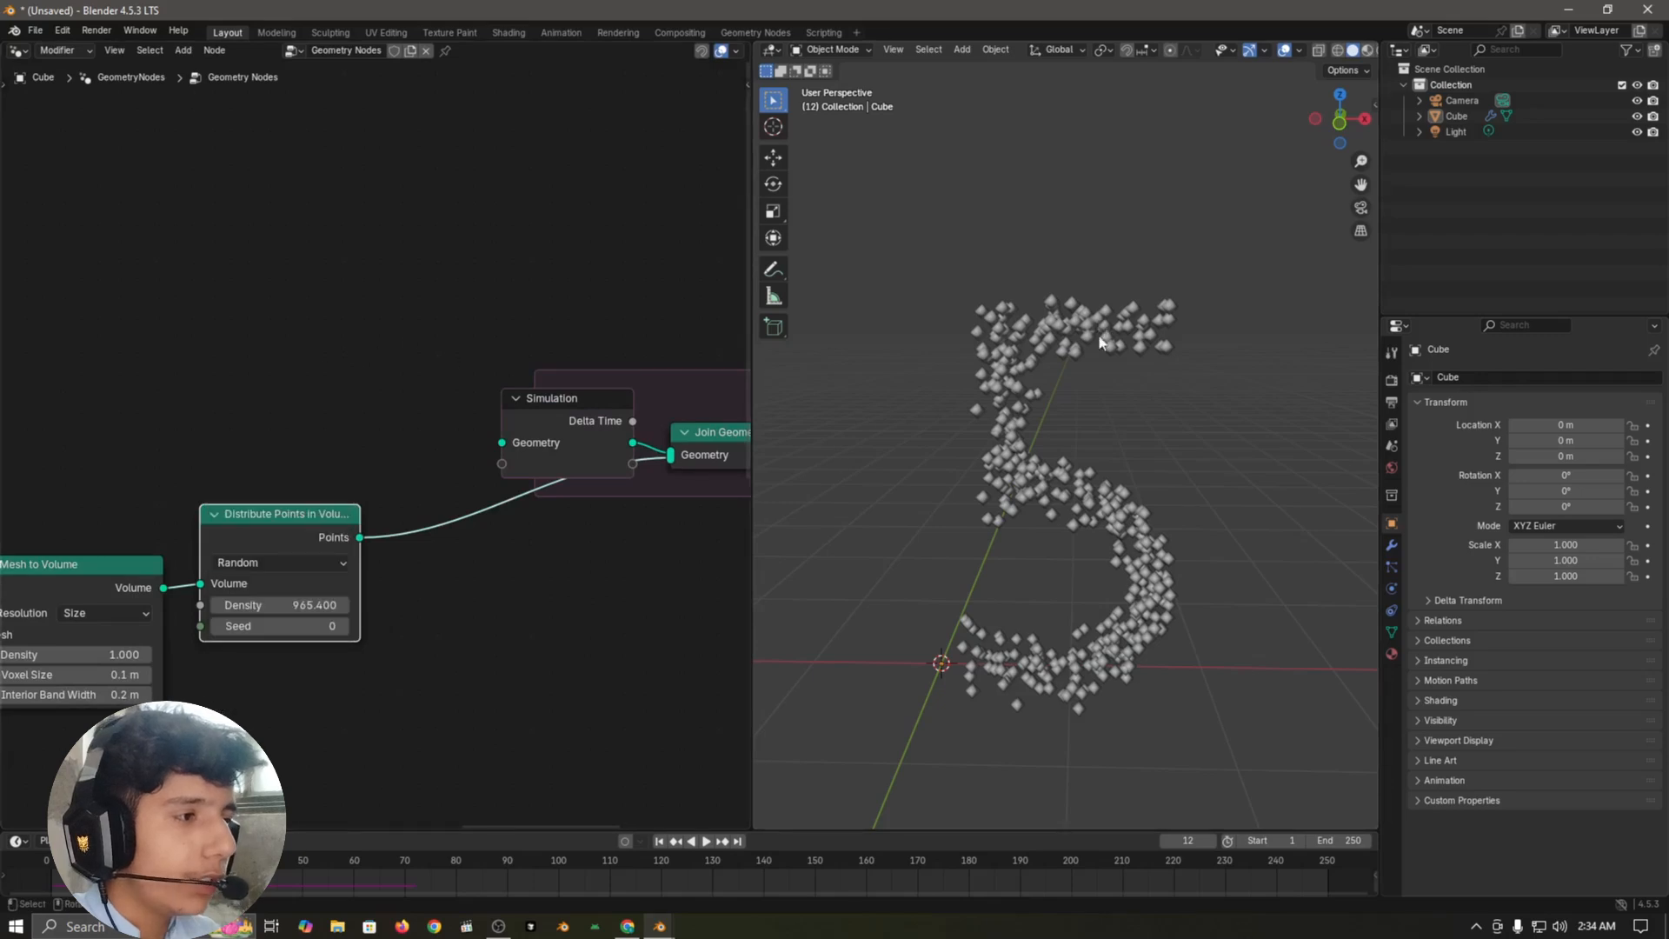
{"action": "left_click_drag", "start_coordinate": [894, 240], "coordinate": [1219, 727]}
{"action": "scroll", "coordinate": [535, 624], "scroll_direction": "down", "scroll_amount": 1}
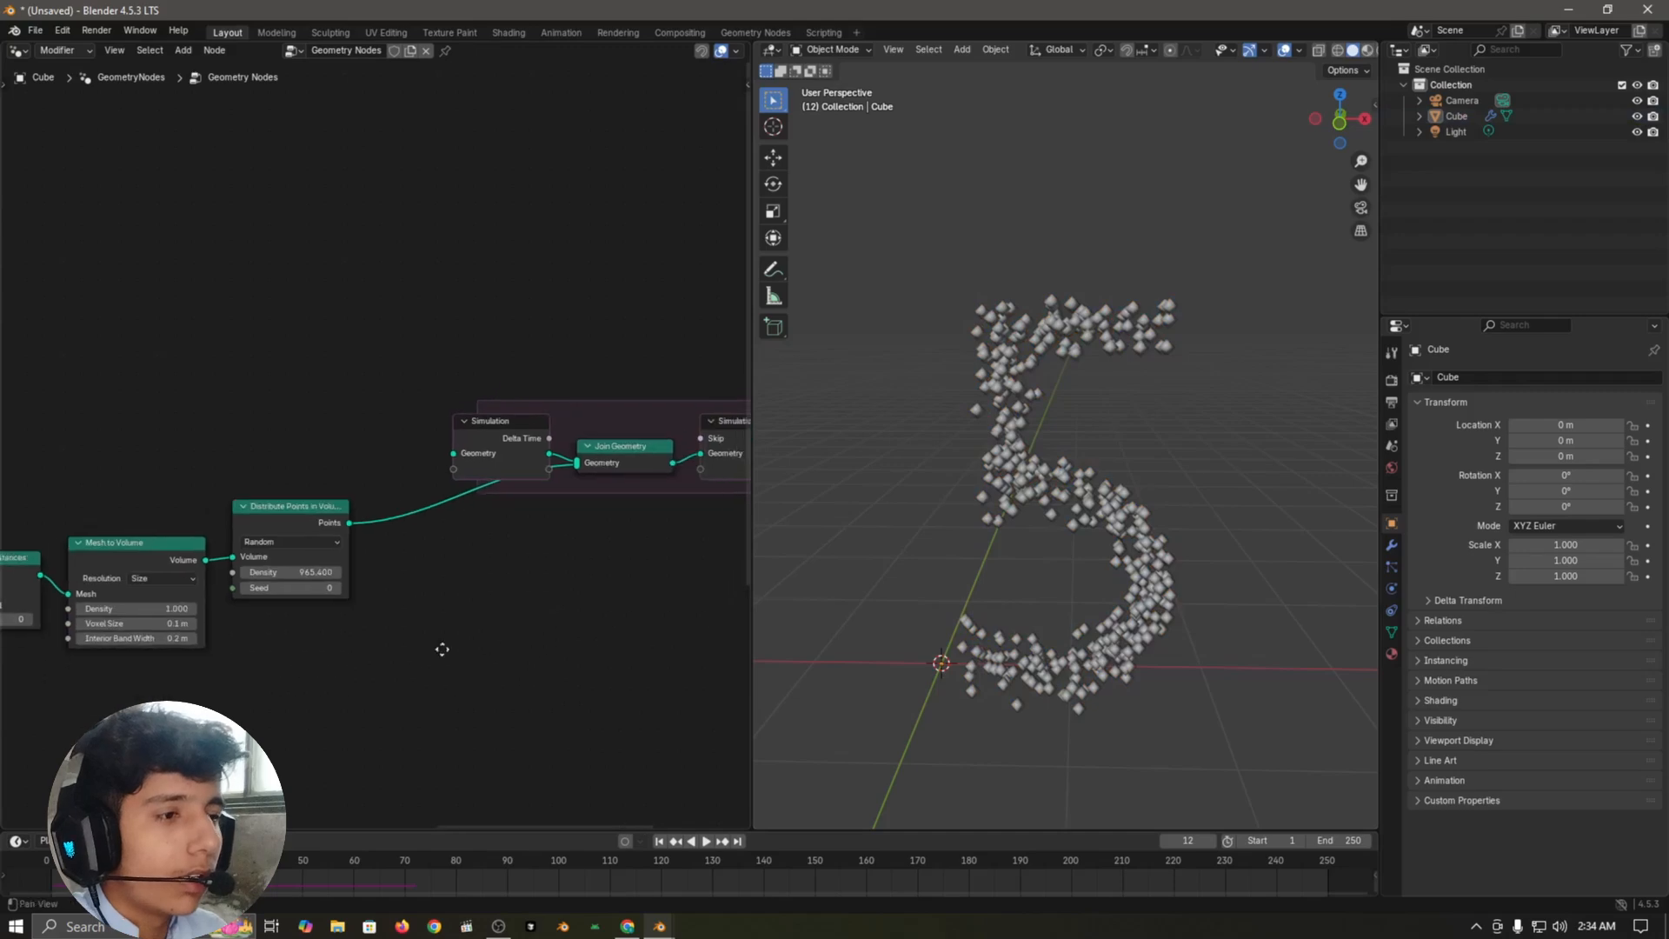
Step: Insert a Delete Geometry node between Join Geometry and the simulation output, and restart the animation at frame 1
{"action": "scroll", "coordinate": [603, 574], "scroll_direction": "down", "scroll_amount": 1}
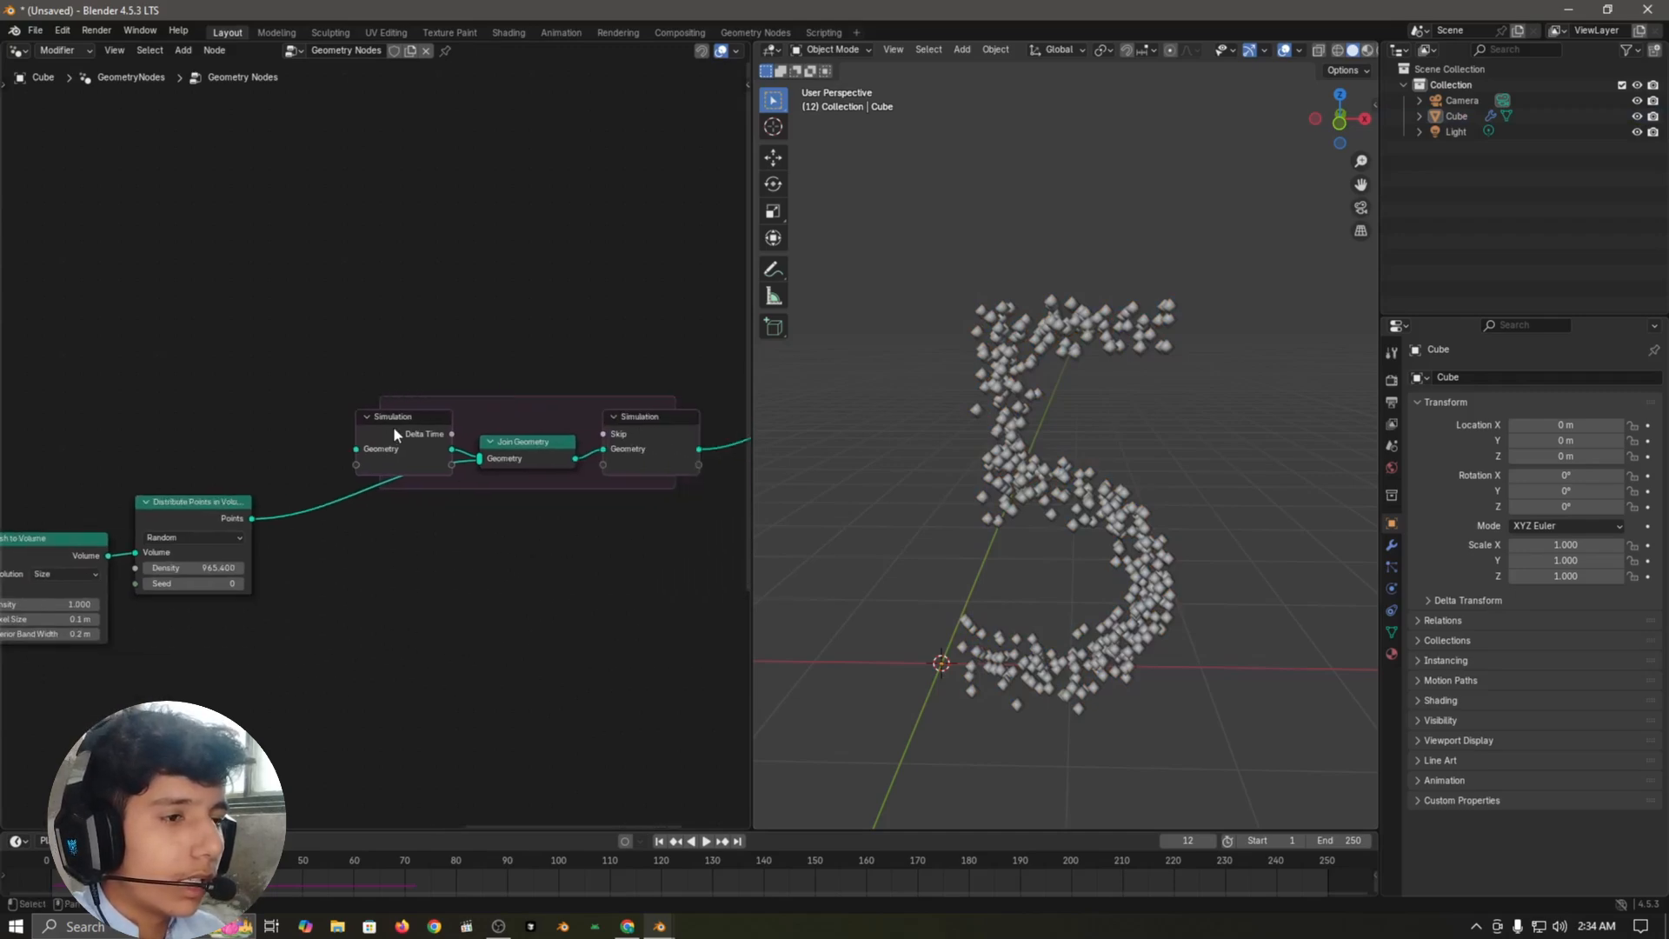
{"action": "left_click", "coordinate": [605, 544]}
{"action": "middle_click_drag", "start_coordinate": [553, 554], "coordinate": [506, 562]}
{"action": "key", "text": "shift+a"}
{"action": "type", "text": "delte"}
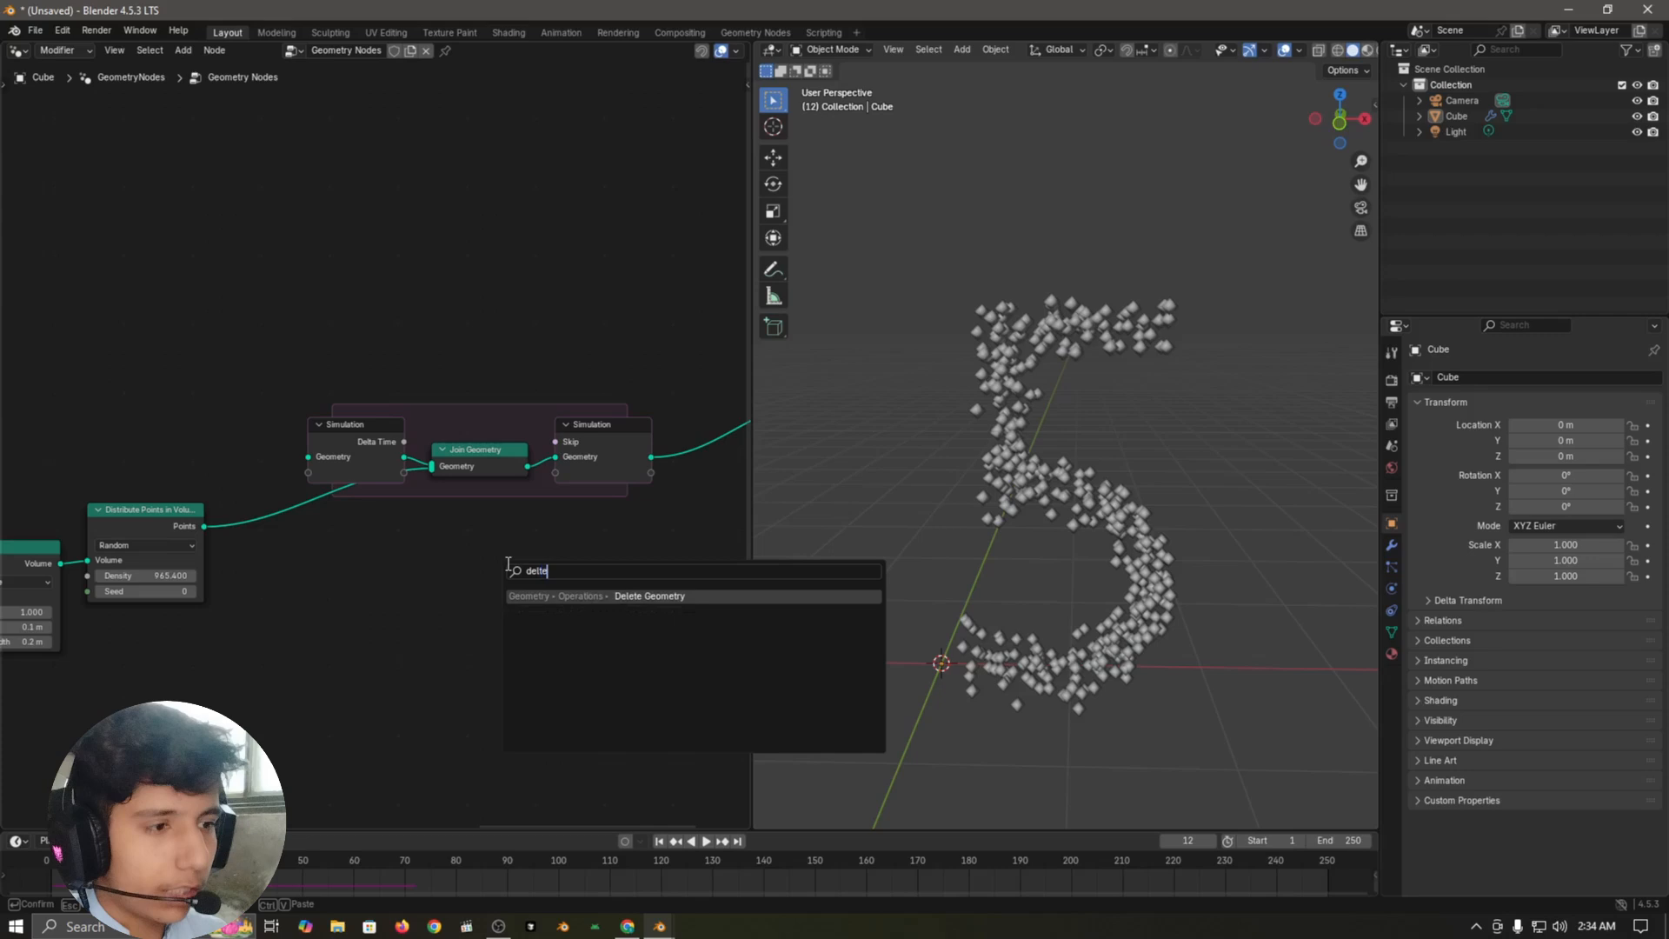
{"action": "key", "text": "Return"}
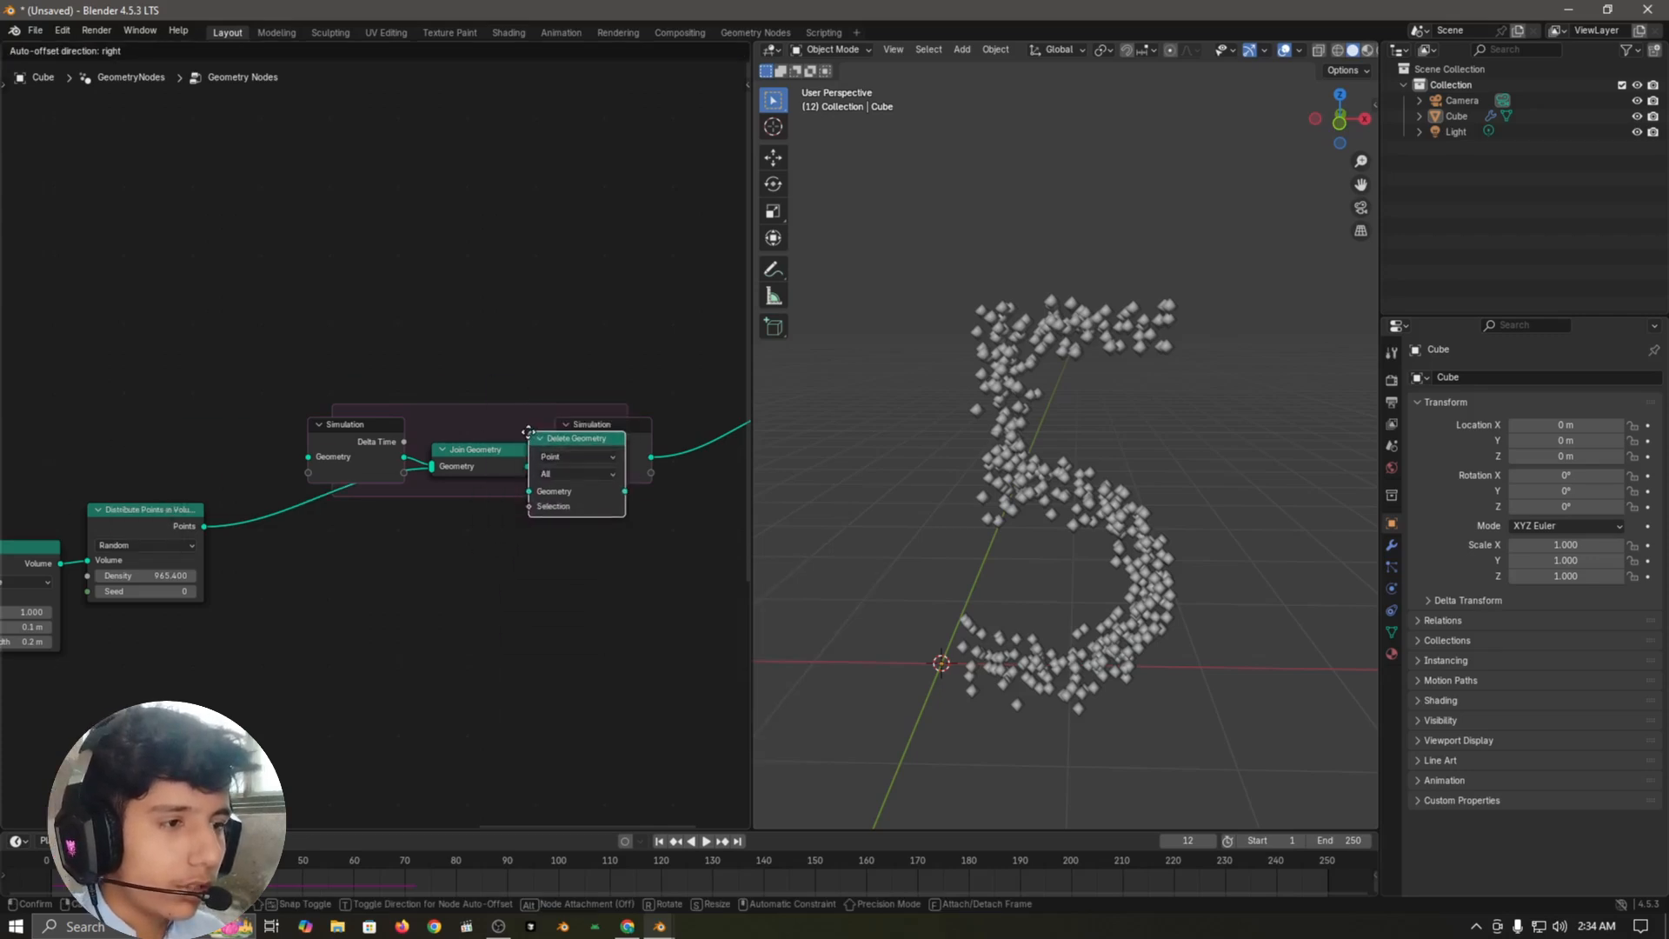
{"action": "left_click", "coordinate": [563, 433]}
{"action": "middle_click_drag", "start_coordinate": [570, 603], "coordinate": [459, 598]}
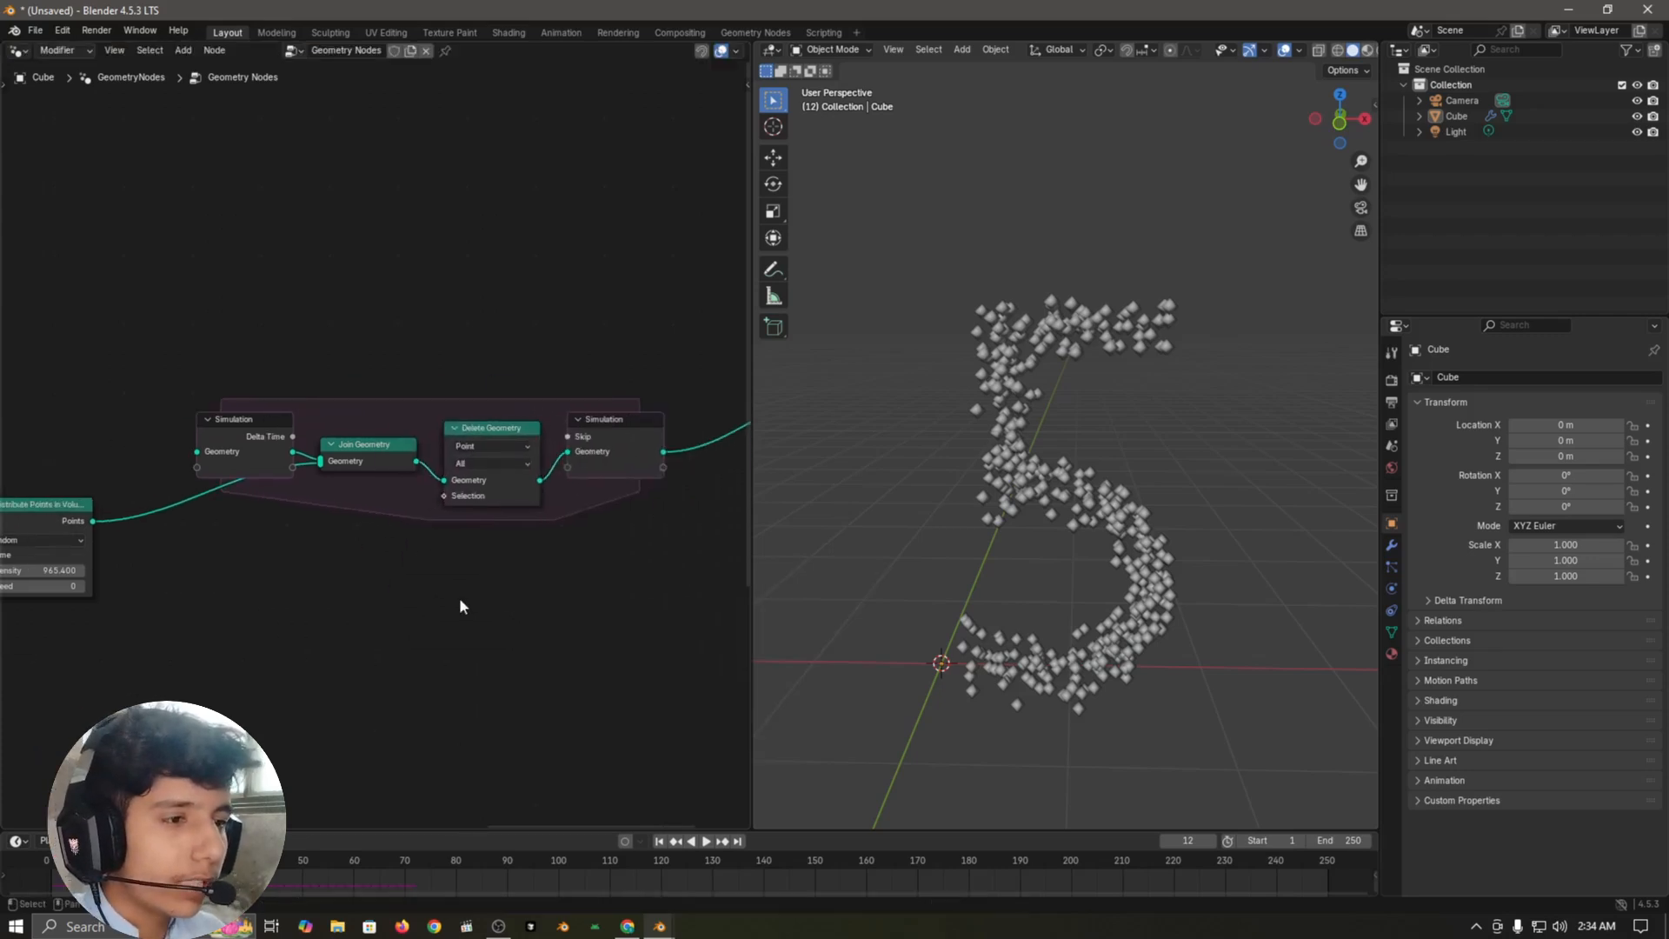
{"action": "key", "text": "space"}
{"action": "key", "text": "Escape"}
Step: Insert a Set Position node between Delete Geometry and the simulation output
{"action": "scroll", "coordinate": [456, 593], "scroll_direction": "up", "scroll_amount": 4}
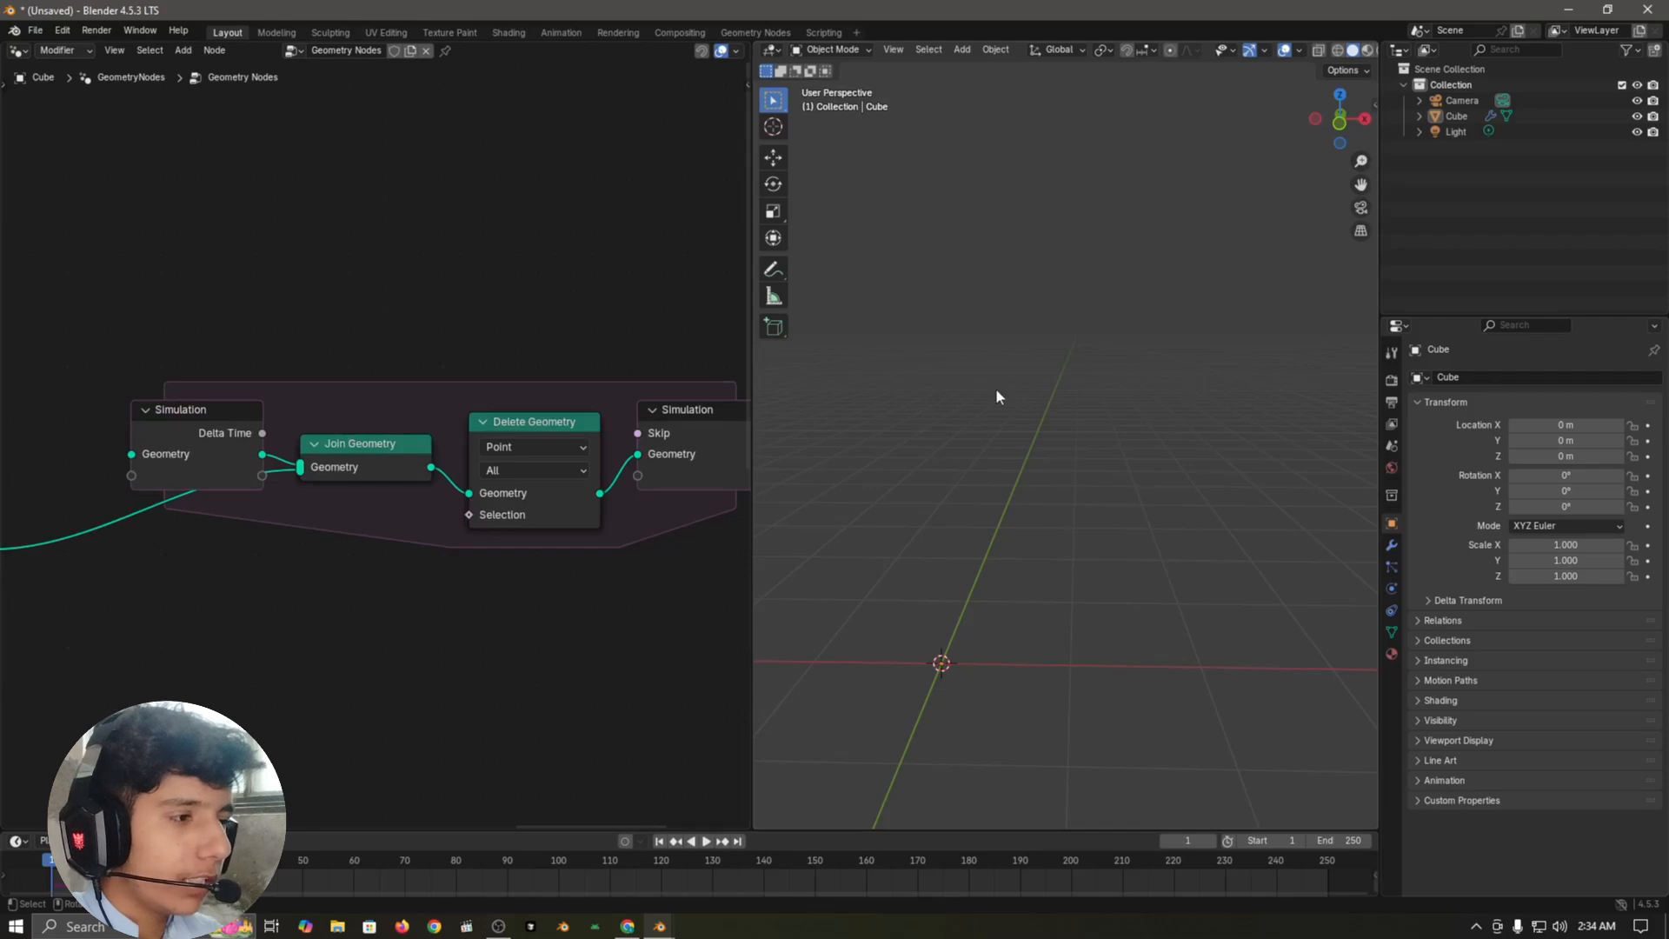
{"action": "middle_click_drag", "start_coordinate": [511, 692], "coordinate": [499, 640]}
{"action": "scroll", "coordinate": [499, 626], "scroll_direction": "up", "scroll_amount": 2}
{"action": "key", "text": "shift+a"}
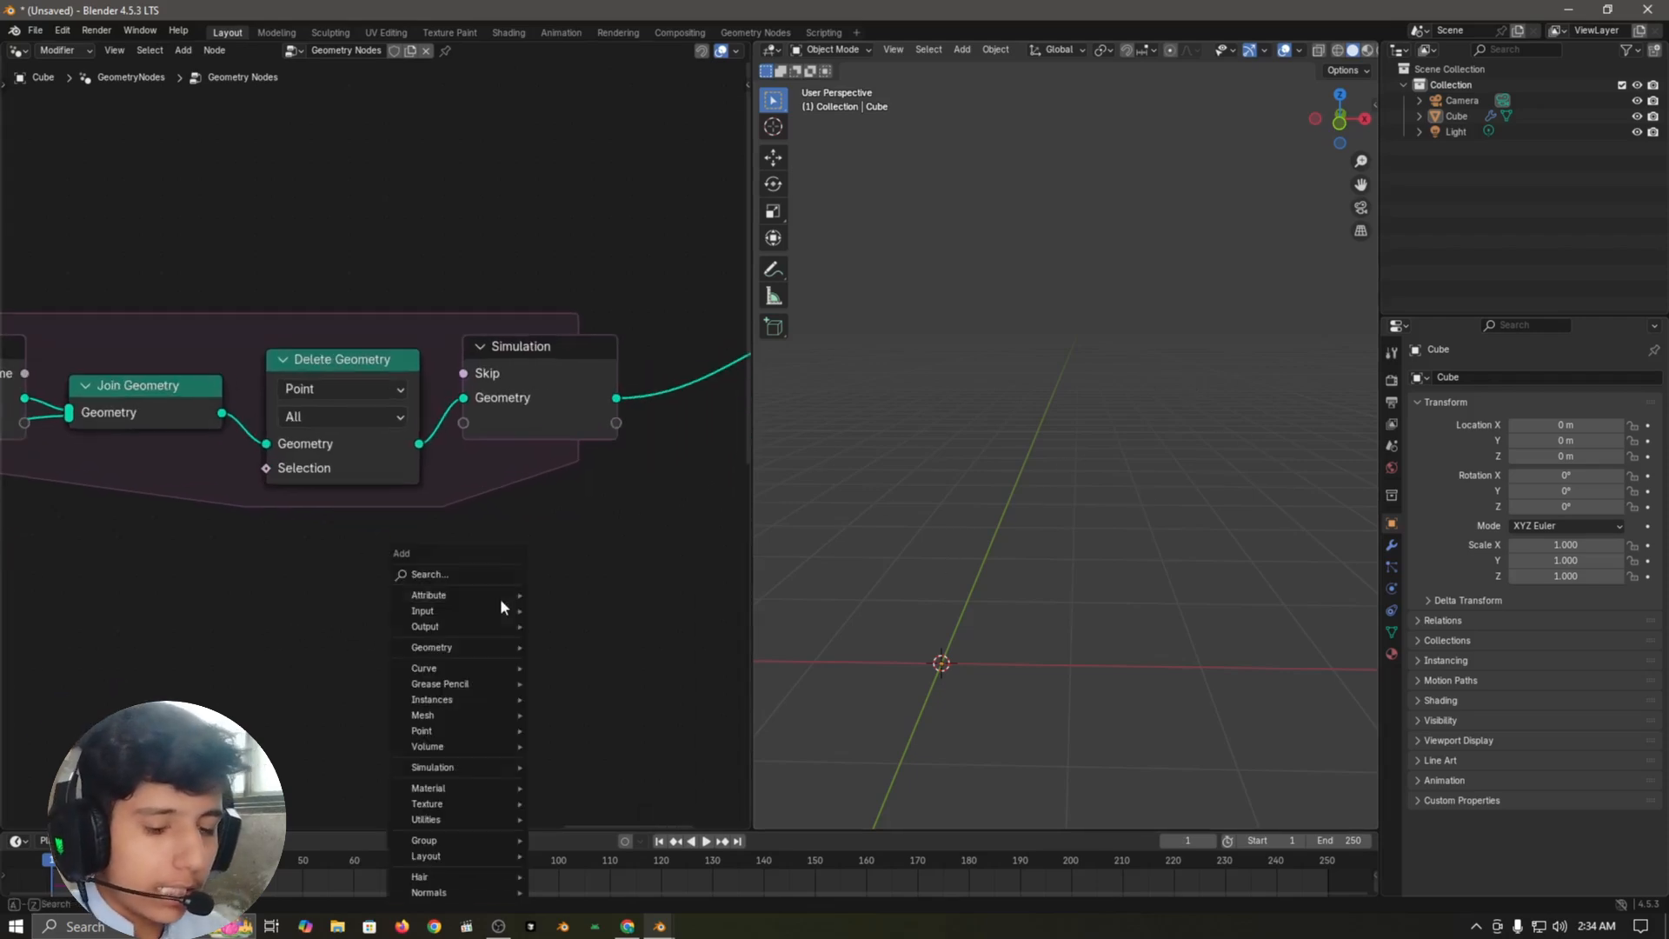
{"action": "type", "text": "set pos"}
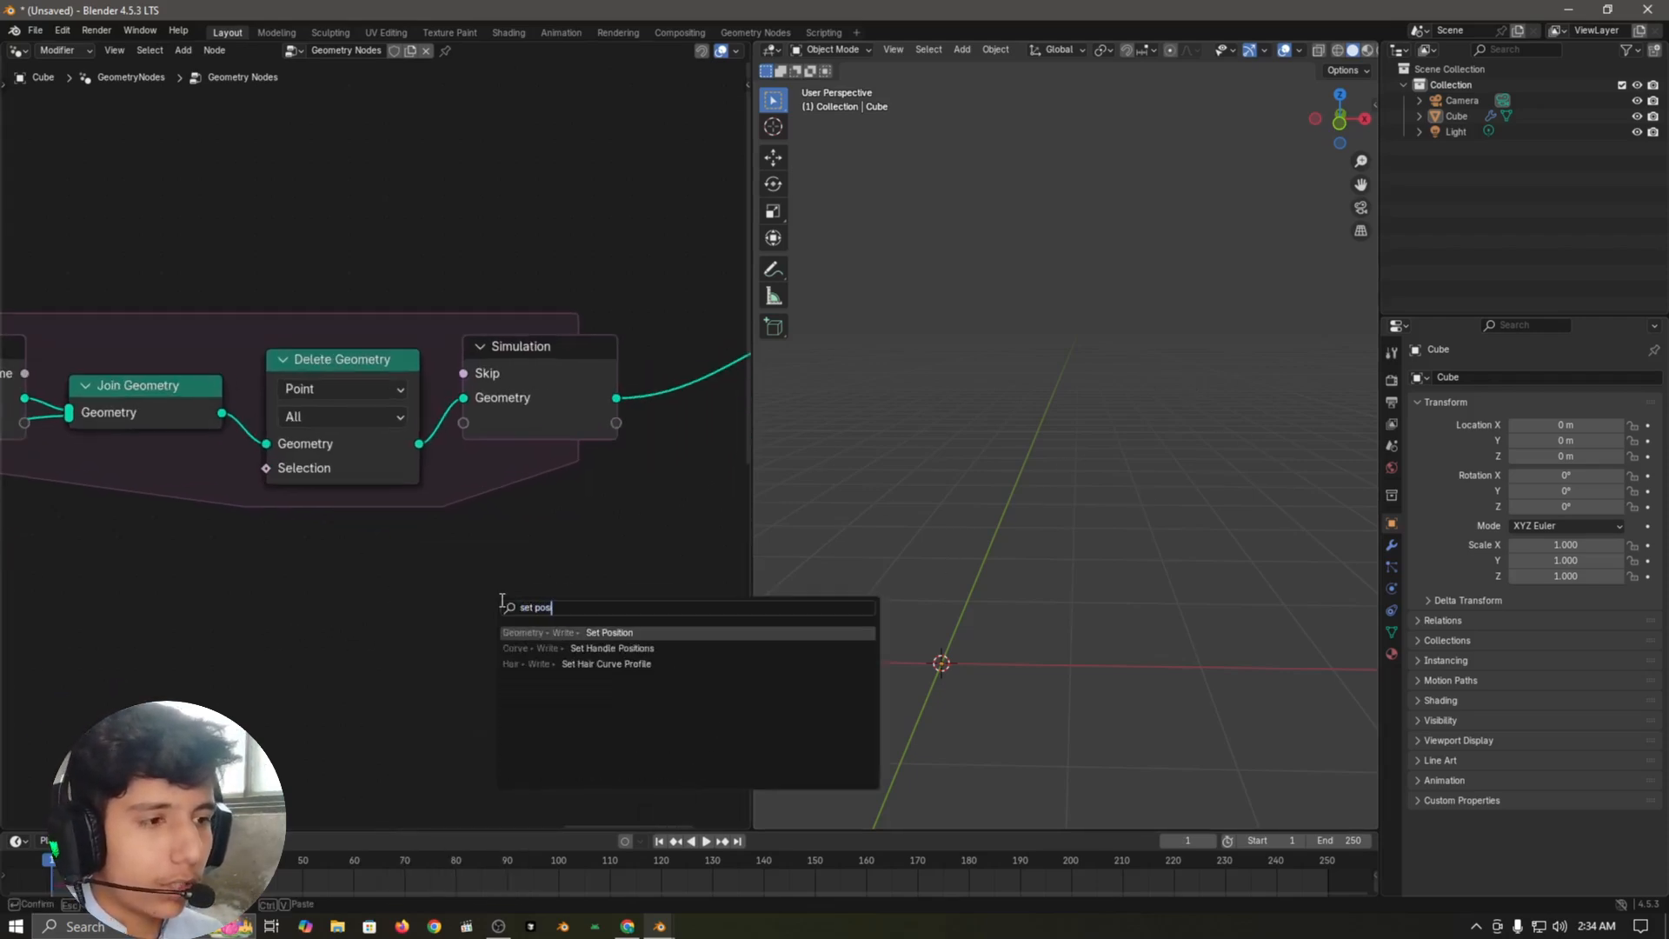
{"action": "key", "text": "Return"}
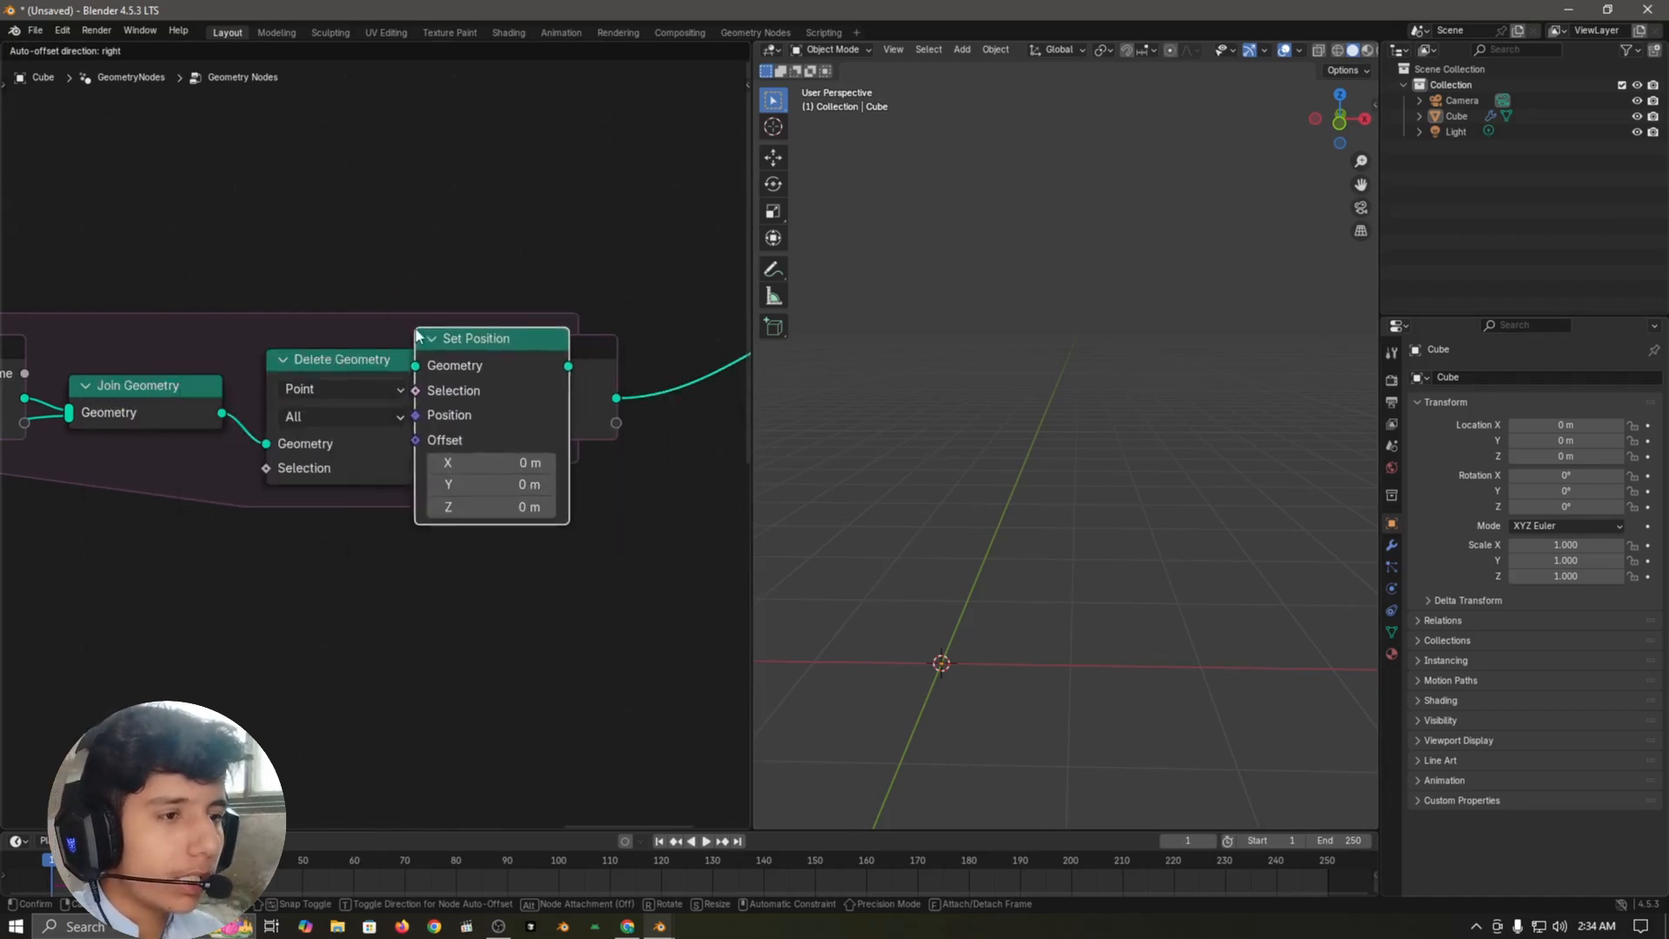
{"action": "left_click", "coordinate": [433, 334]}
Step: Move Distribute Points in Volume below the simulation zone and add a Domain Size node set to Point Cloud beside it
{"action": "scroll", "coordinate": [475, 642], "scroll_direction": "down", "scroll_amount": 5}
{"action": "middle_click_drag", "start_coordinate": [475, 642], "coordinate": [721, 552]}
{"action": "left_click_drag", "start_coordinate": [146, 447], "coordinate": [293, 514]}
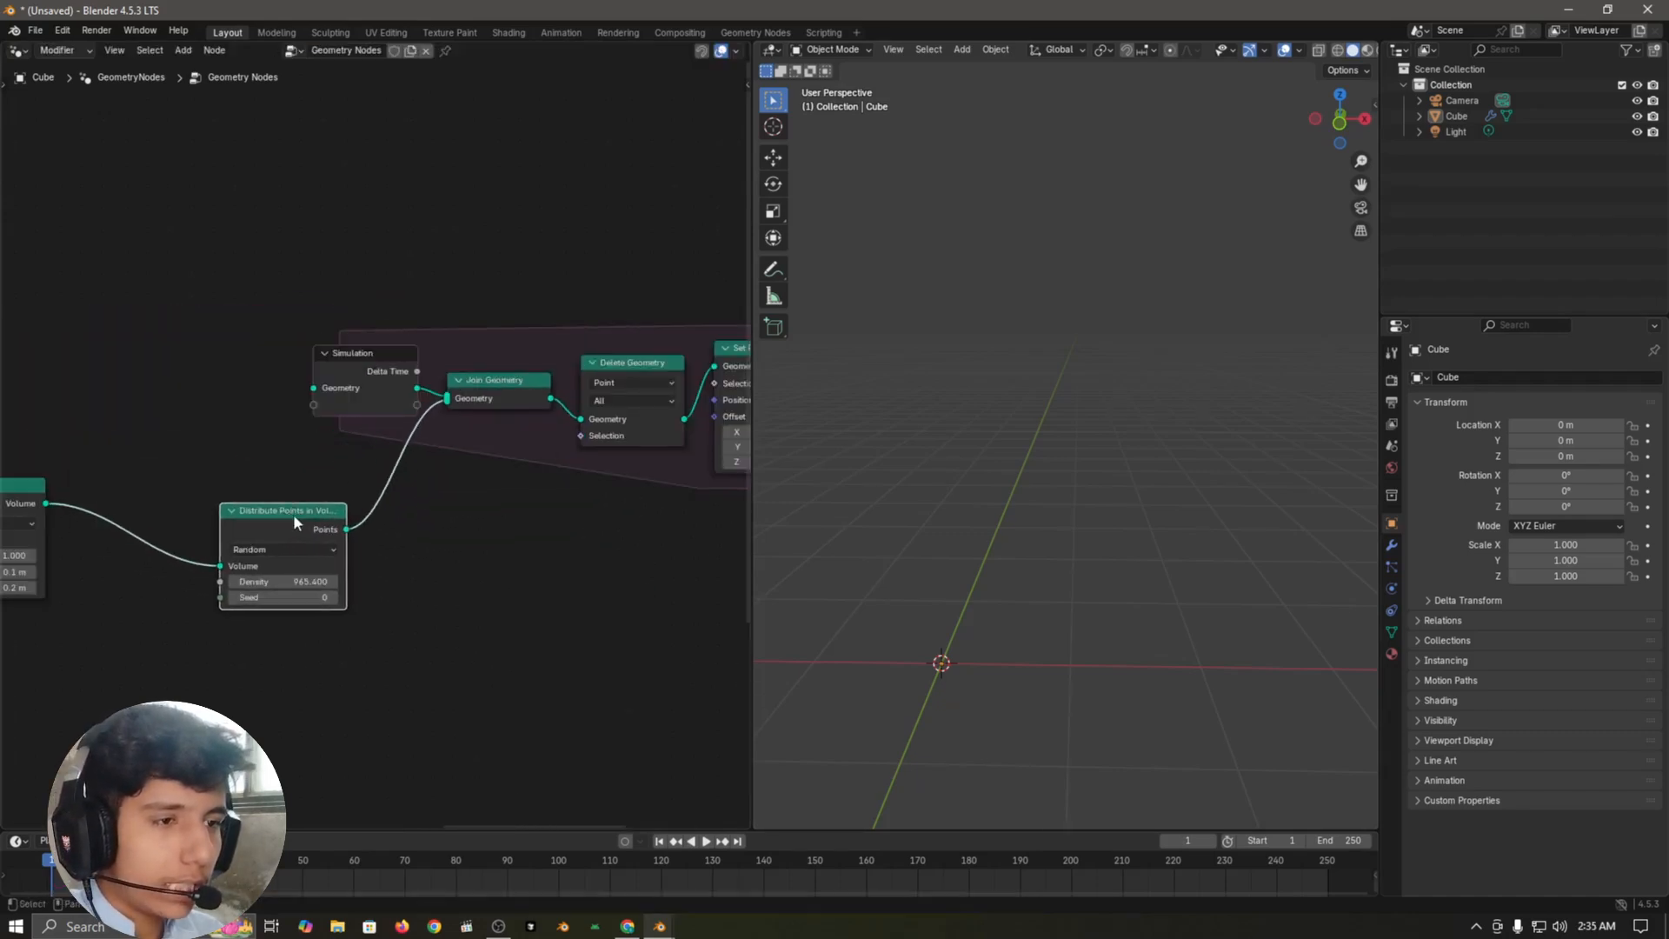
{"action": "key", "text": "shift+a"}
{"action": "type", "text": "domain"}
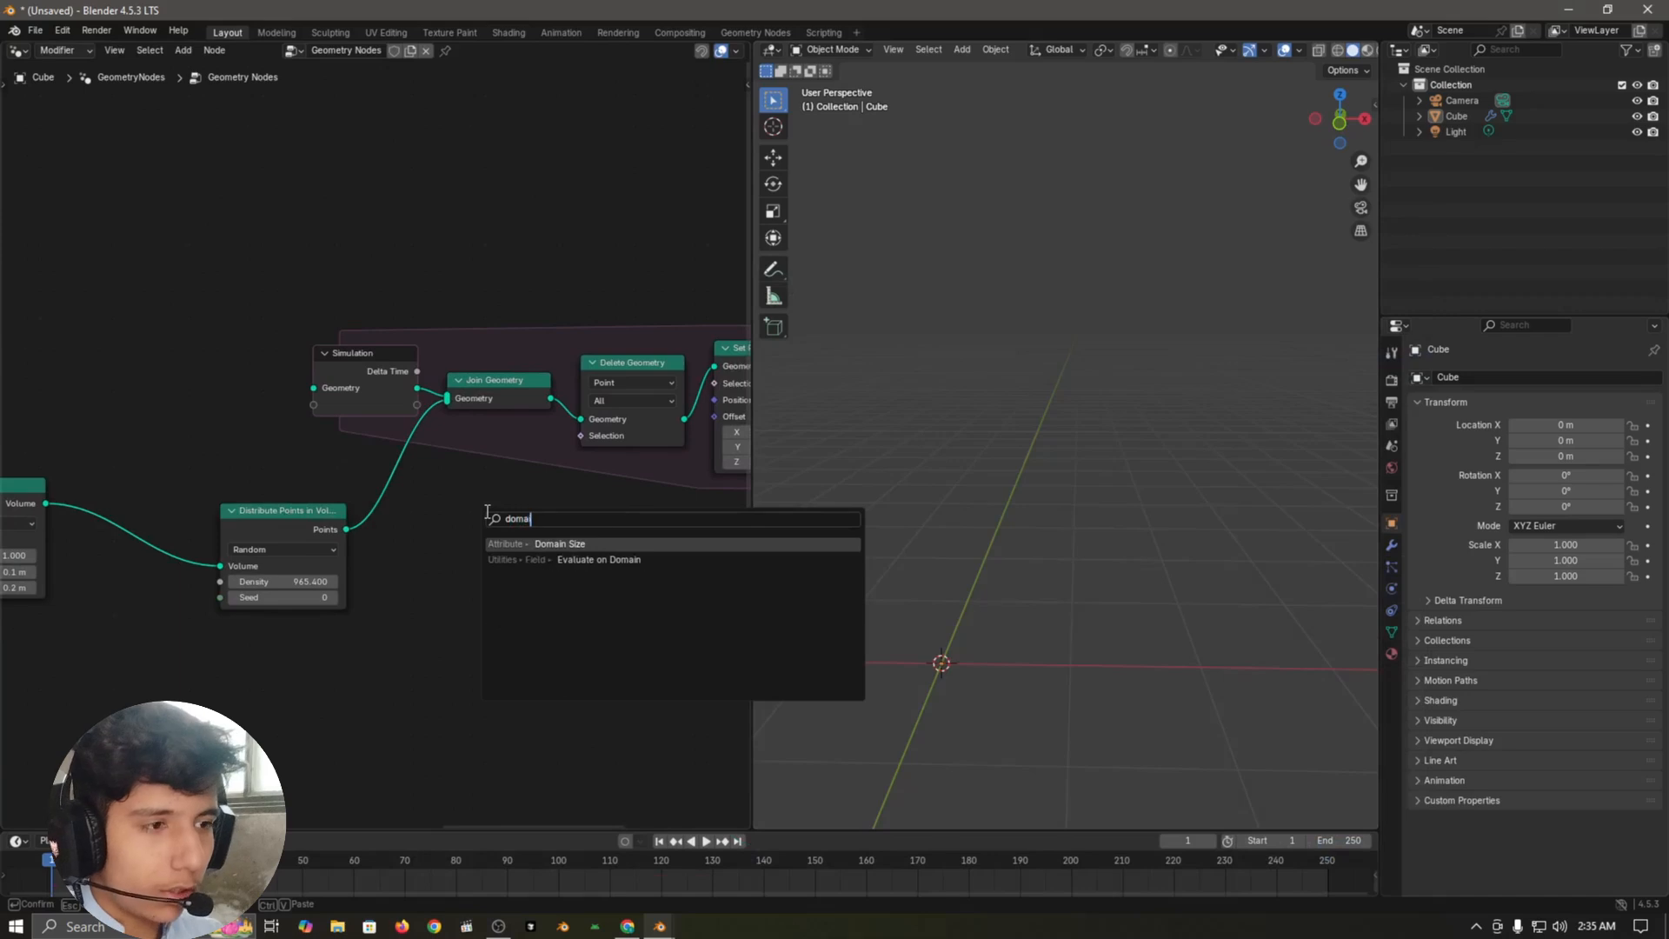
{"action": "key", "text": "Return"}
{"action": "left_click", "coordinate": [511, 592]}
{"action": "left_click", "coordinate": [511, 591]}
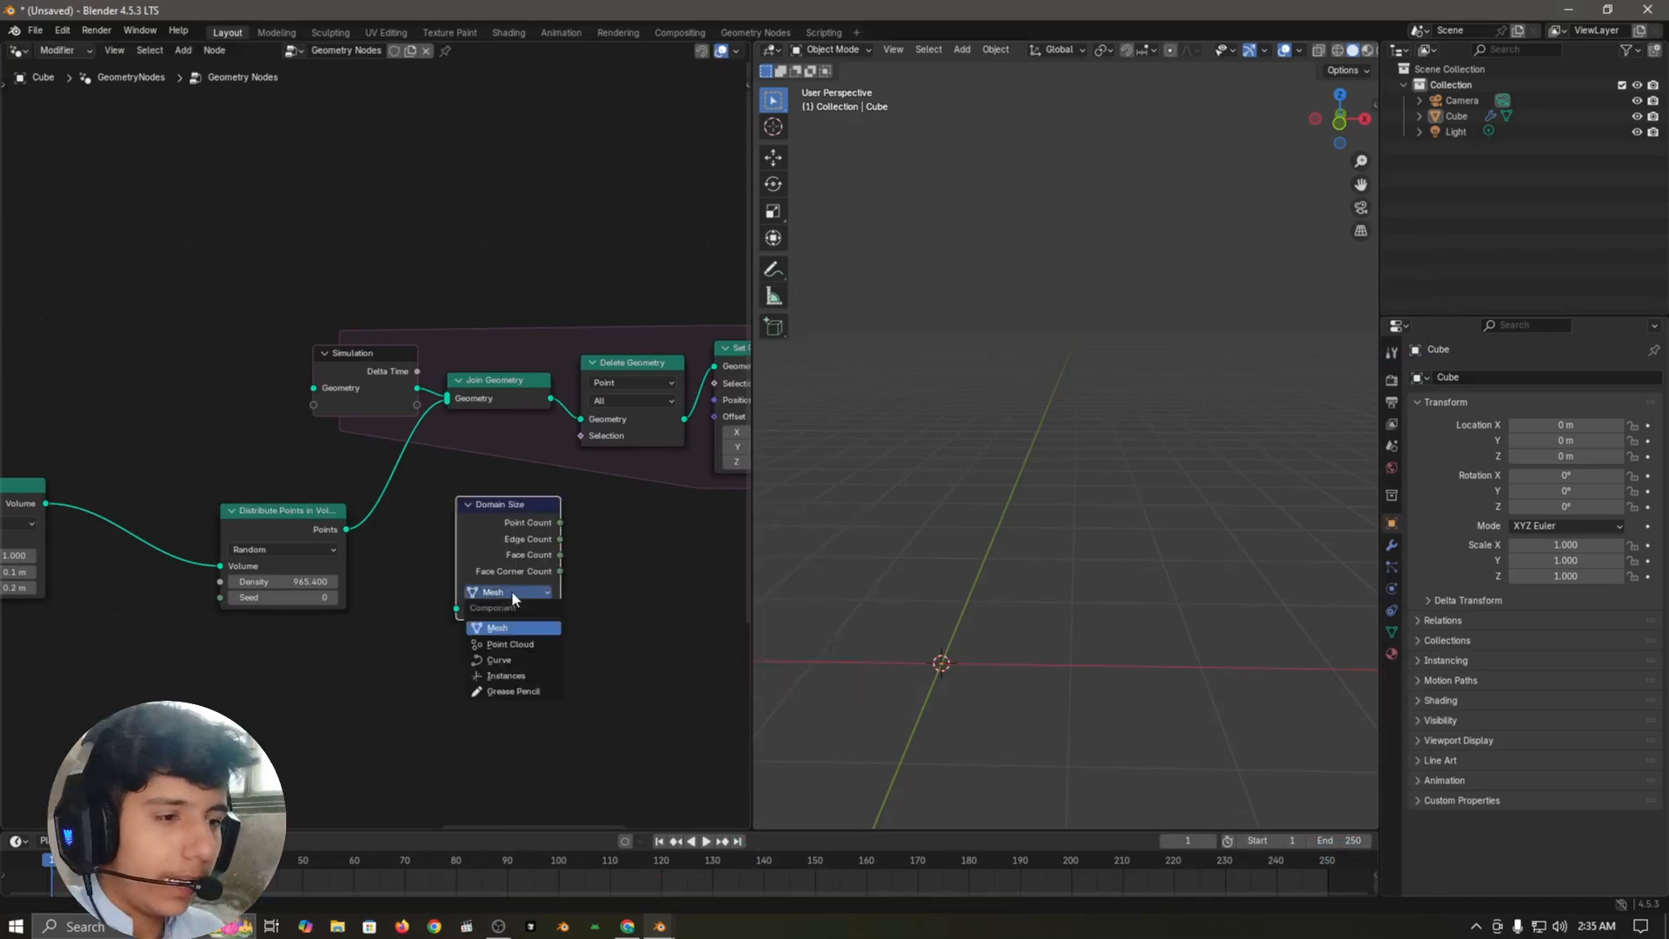
{"action": "left_click", "coordinate": [519, 644]}
{"action": "key", "text": "g"}
{"action": "left_click", "coordinate": [483, 555]}
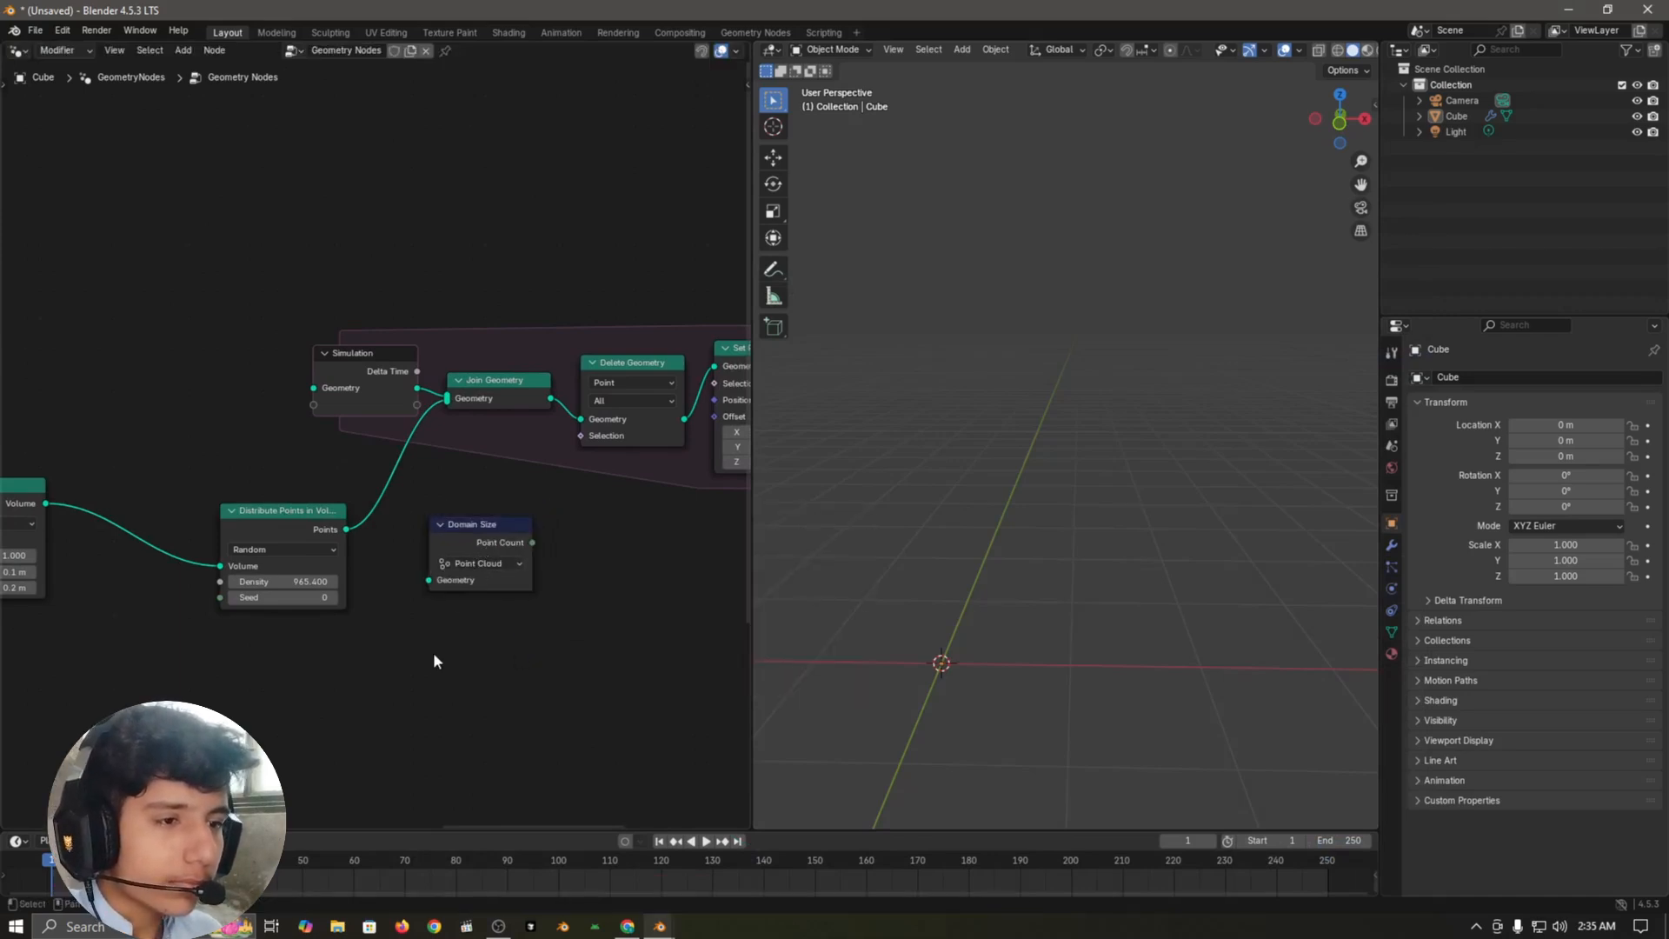
Step: Feed the Distribute Points in Volume output into Domain Size and link Point Count to Delete Geometry's Selection
{"action": "scroll", "coordinate": [433, 652], "scroll_direction": "up", "scroll_amount": 2}
{"action": "left_click_drag", "start_coordinate": [447, 608], "coordinate": [480, 662]}
{"action": "left_click", "coordinate": [322, 592]}
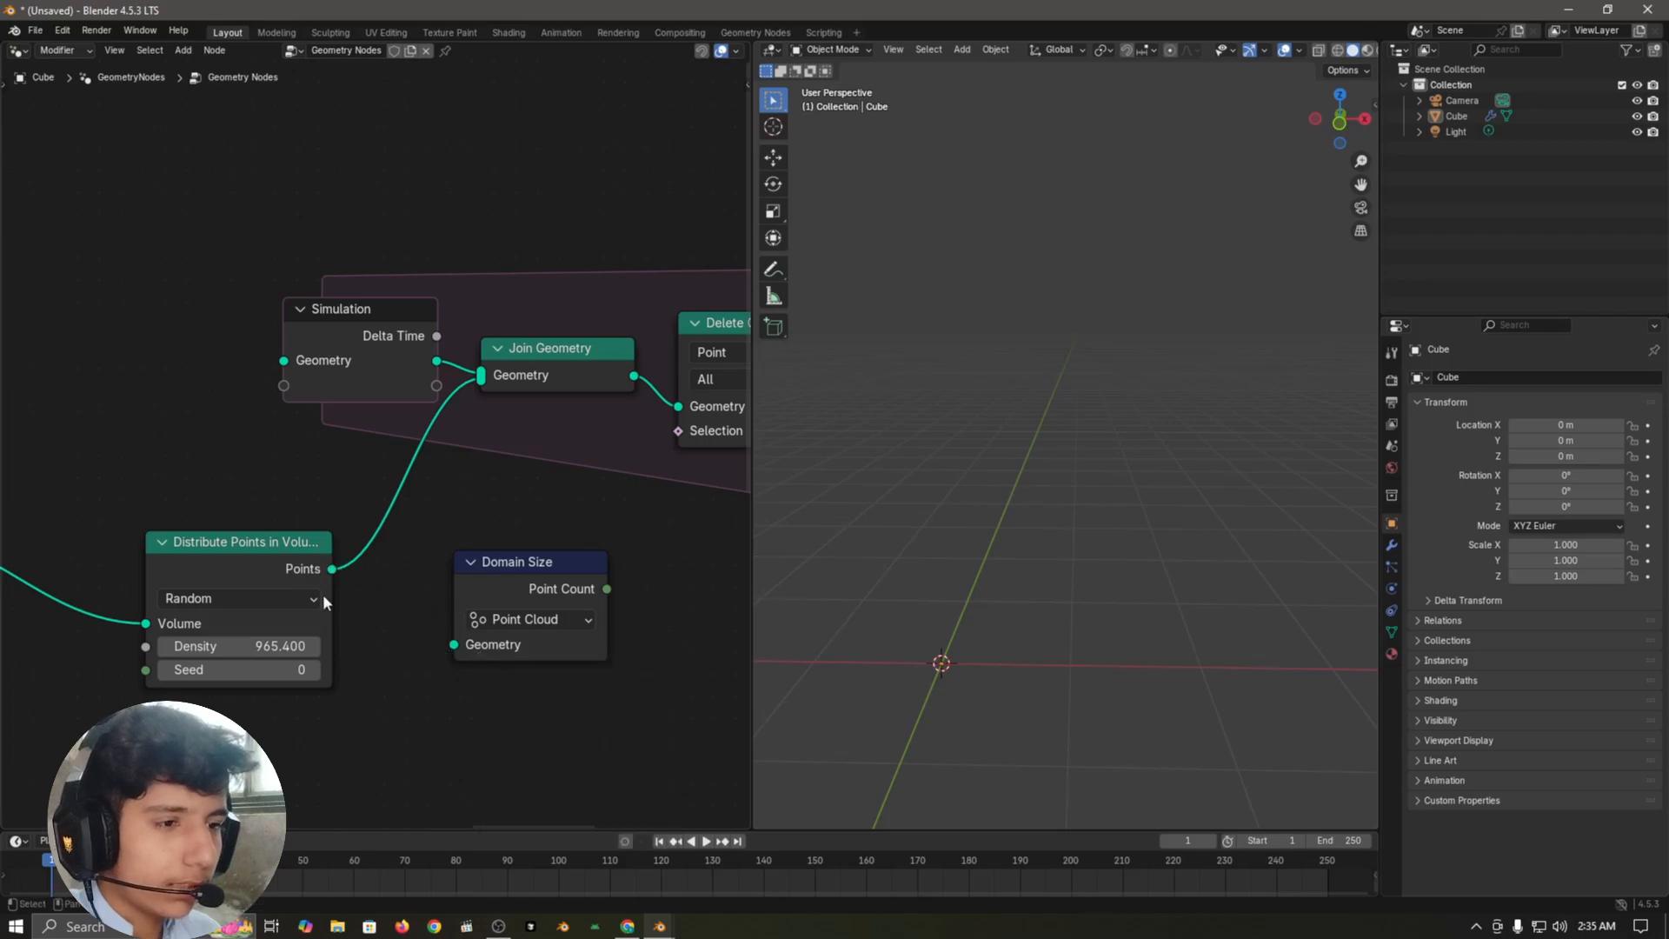
{"action": "left_click_drag", "start_coordinate": [331, 570], "coordinate": [452, 619]}
{"action": "left_click", "coordinate": [469, 654]}
{"action": "middle_click_drag", "start_coordinate": [514, 473], "coordinate": [324, 538]}
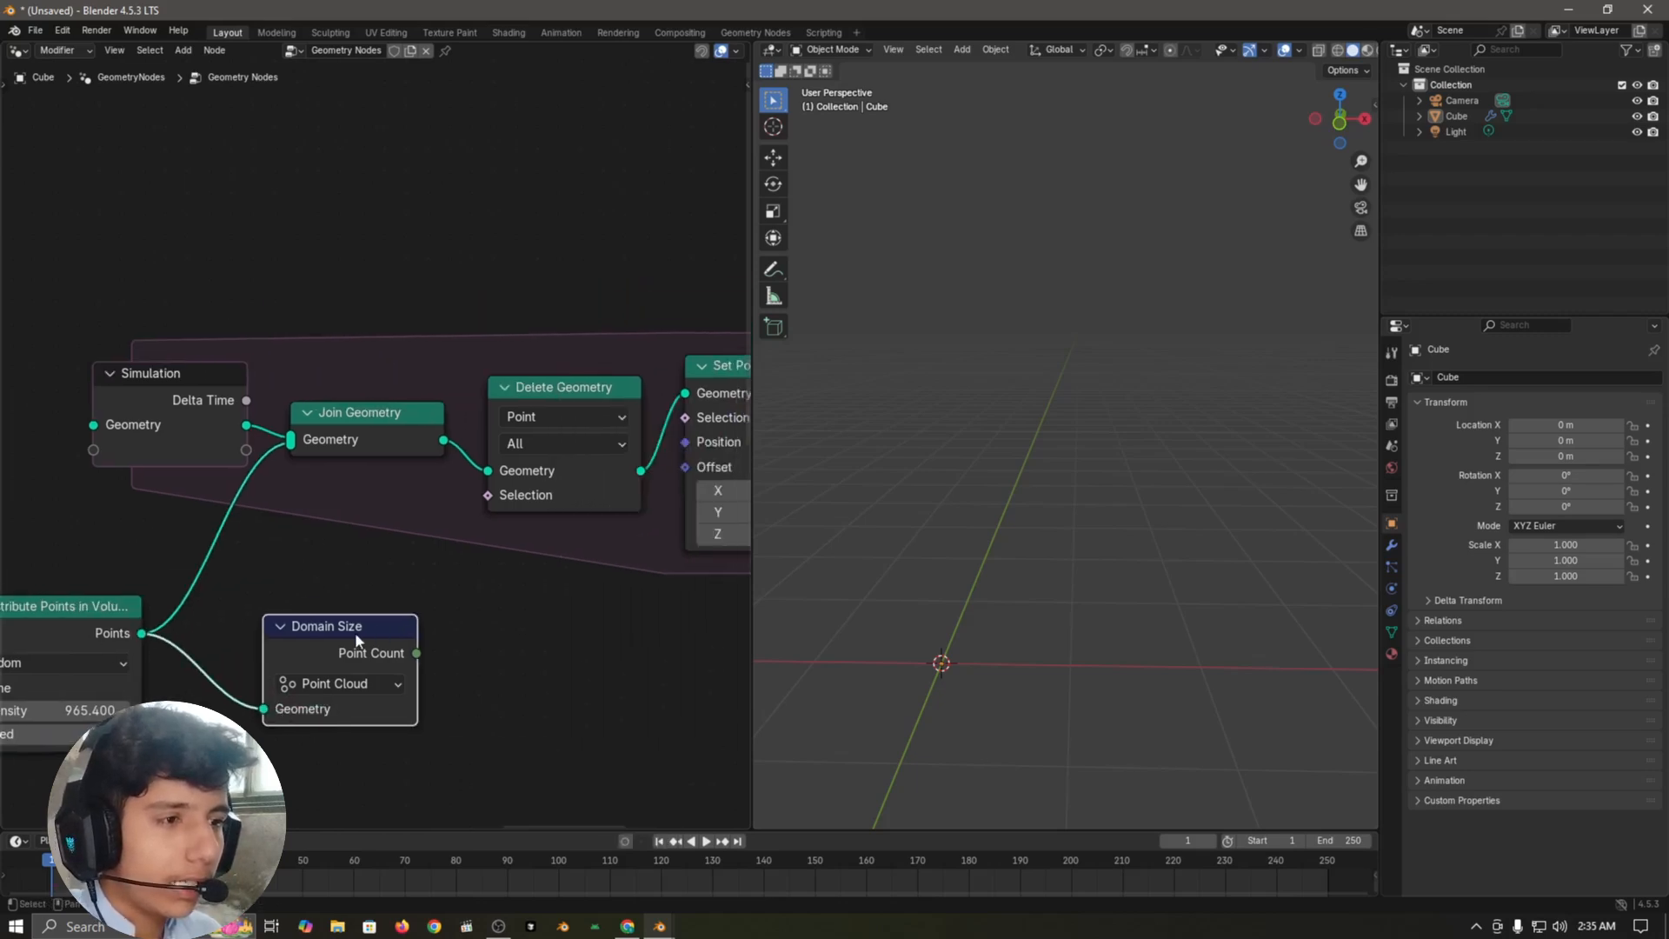
{"action": "left_click_drag", "start_coordinate": [407, 531], "coordinate": [493, 506]}
{"action": "left_click_drag", "start_coordinate": [346, 635], "coordinate": [299, 627]}
{"action": "left_click", "coordinate": [508, 608]}
{"action": "middle_click_drag", "start_coordinate": [509, 609], "coordinate": [528, 595]}
Step: Insert a Compare node on the link between Domain Size's Point Count and Delete Geometry's Selection
{"action": "key", "text": "shift+a"}
{"action": "type", "text": "compare"}
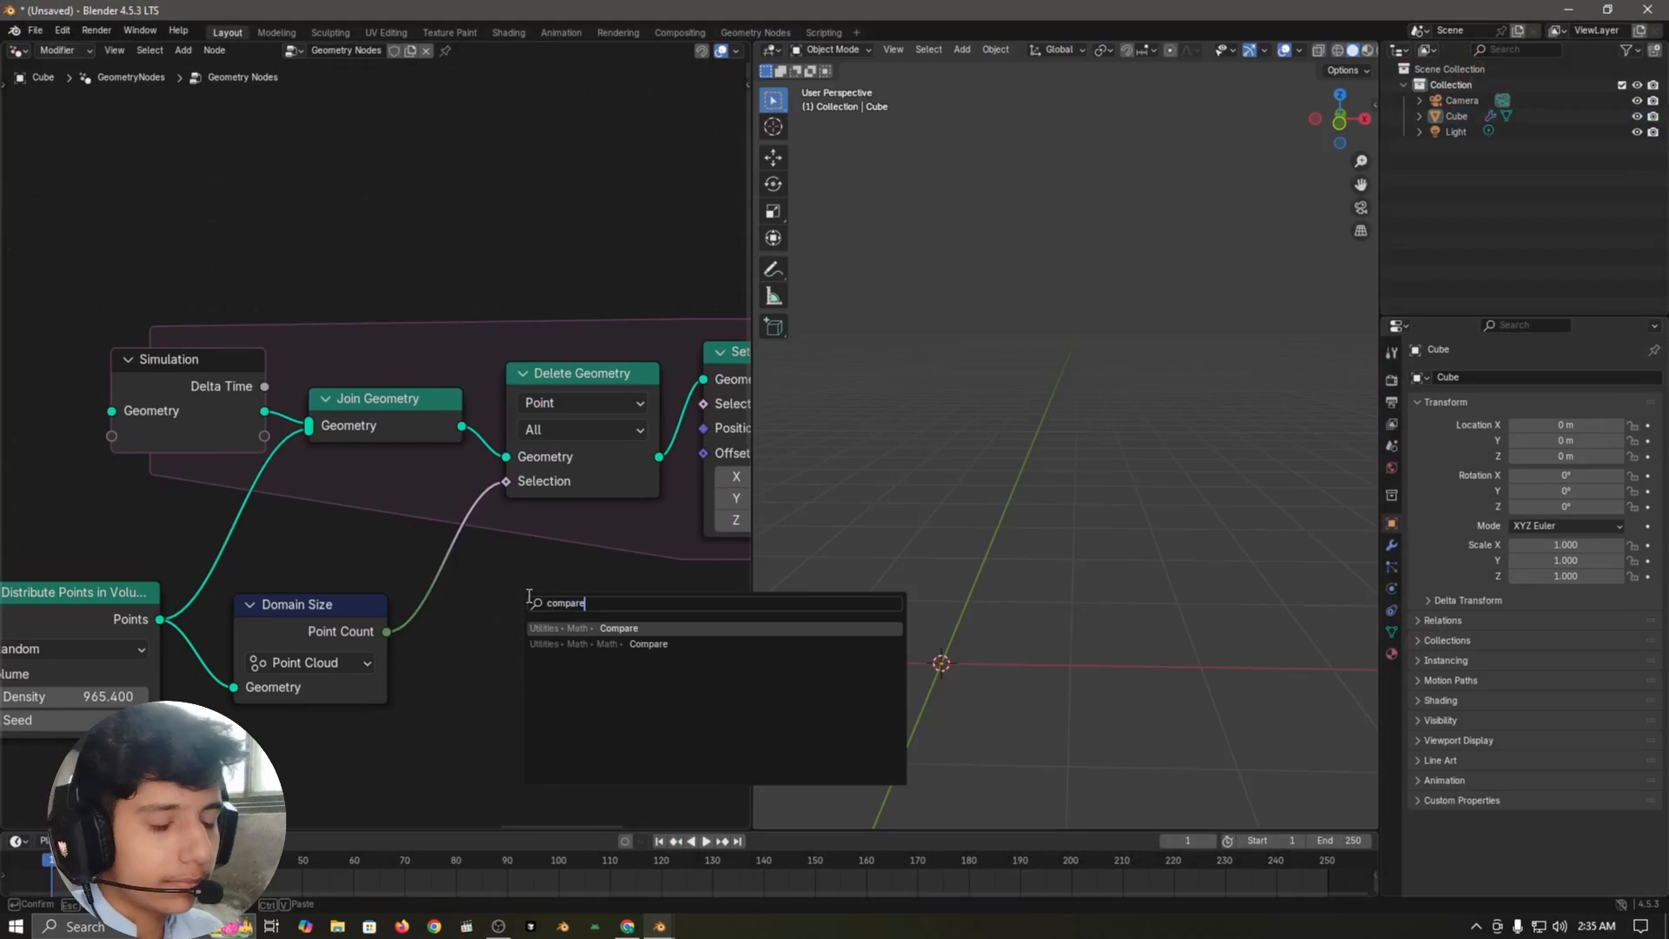
{"action": "key", "text": "Return"}
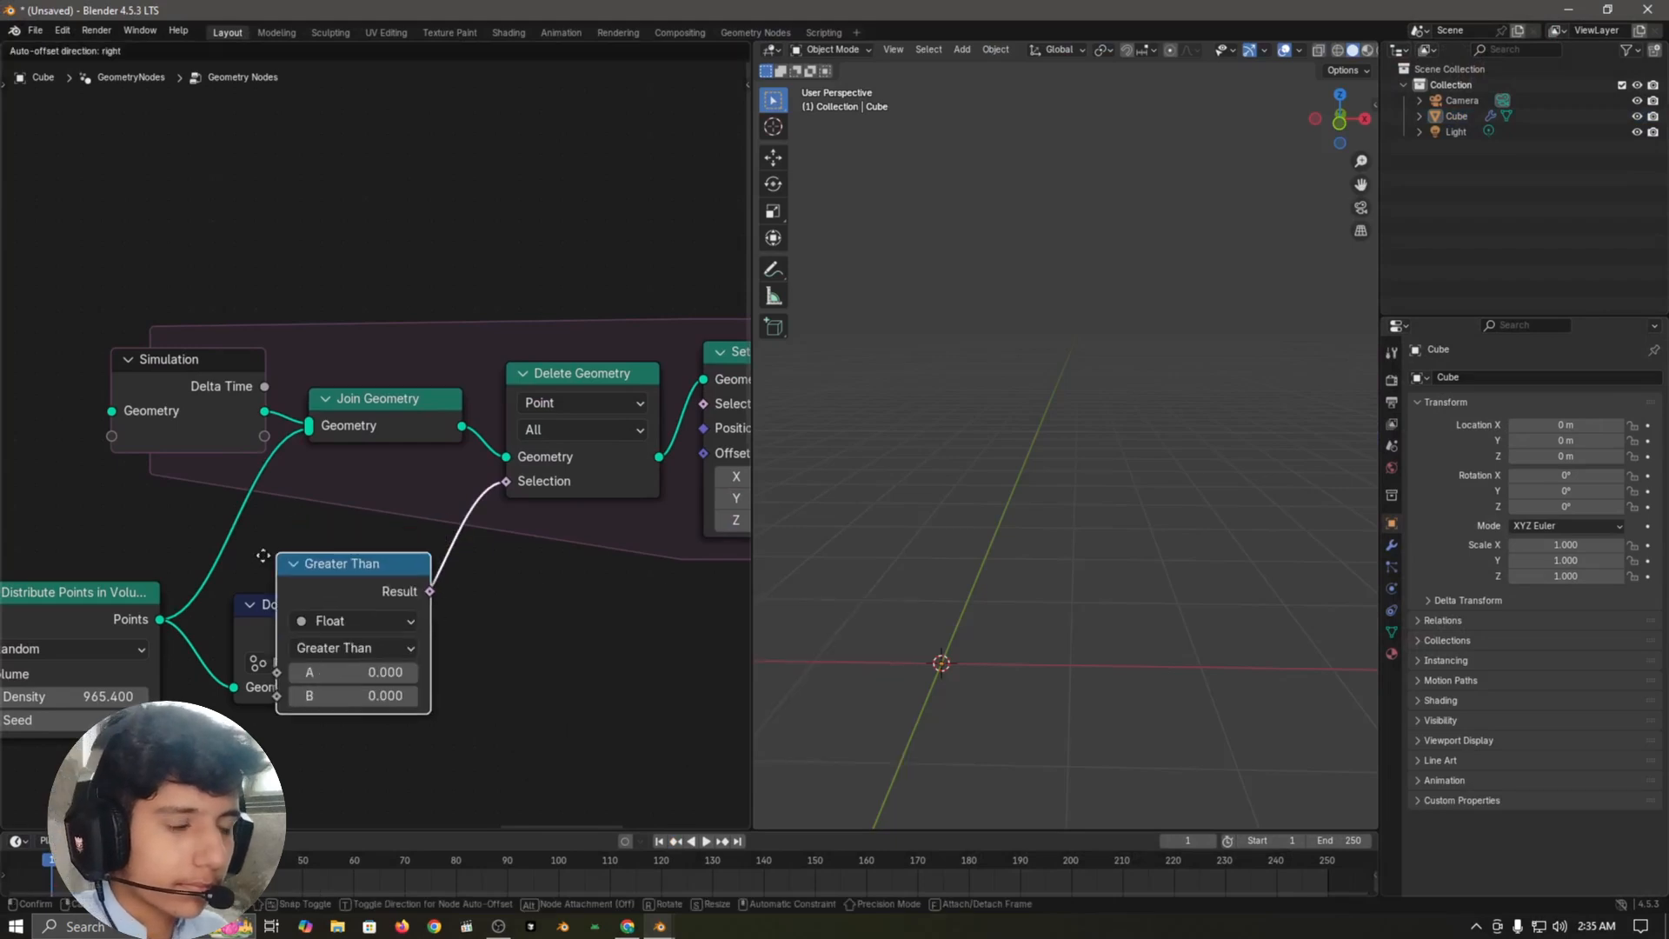
{"action": "left_click", "coordinate": [592, 704]}
{"action": "scroll", "coordinate": [592, 697], "scroll_direction": "down", "scroll_amount": 1}
Step: Place the Compare node between Domain Size and Delete Geometry, set to Integer with the Greater Than or Equal operation
{"action": "left_click", "coordinate": [457, 525]}
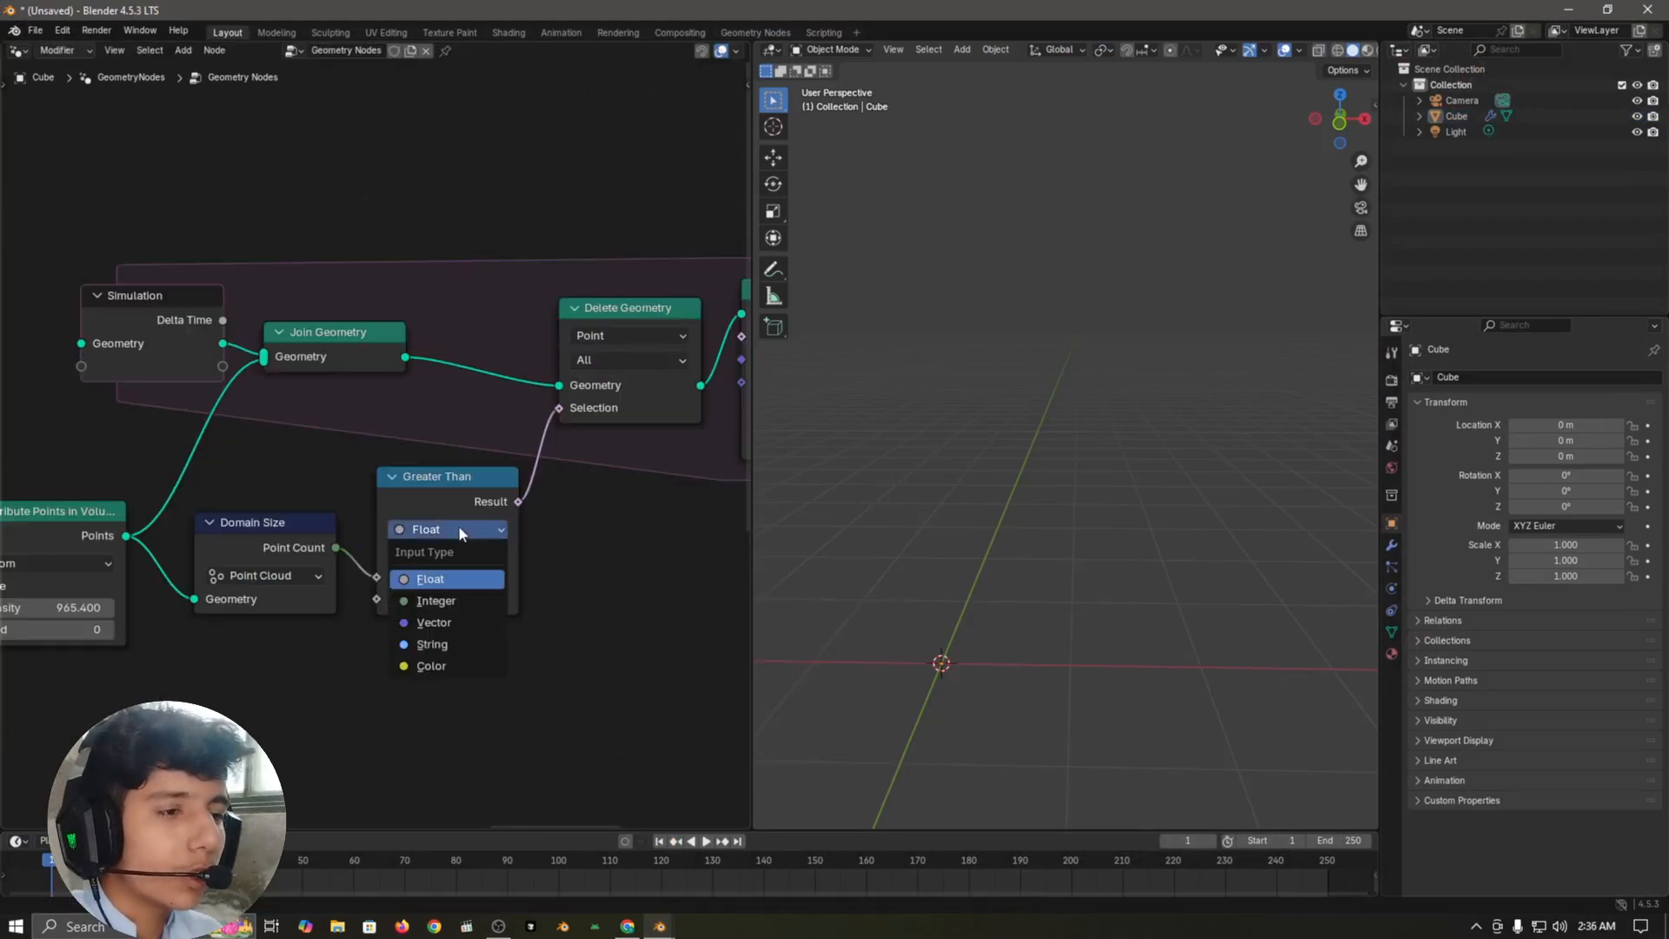
{"action": "left_click", "coordinate": [478, 601]}
{"action": "scroll", "coordinate": [470, 665], "scroll_direction": "up", "scroll_amount": 1}
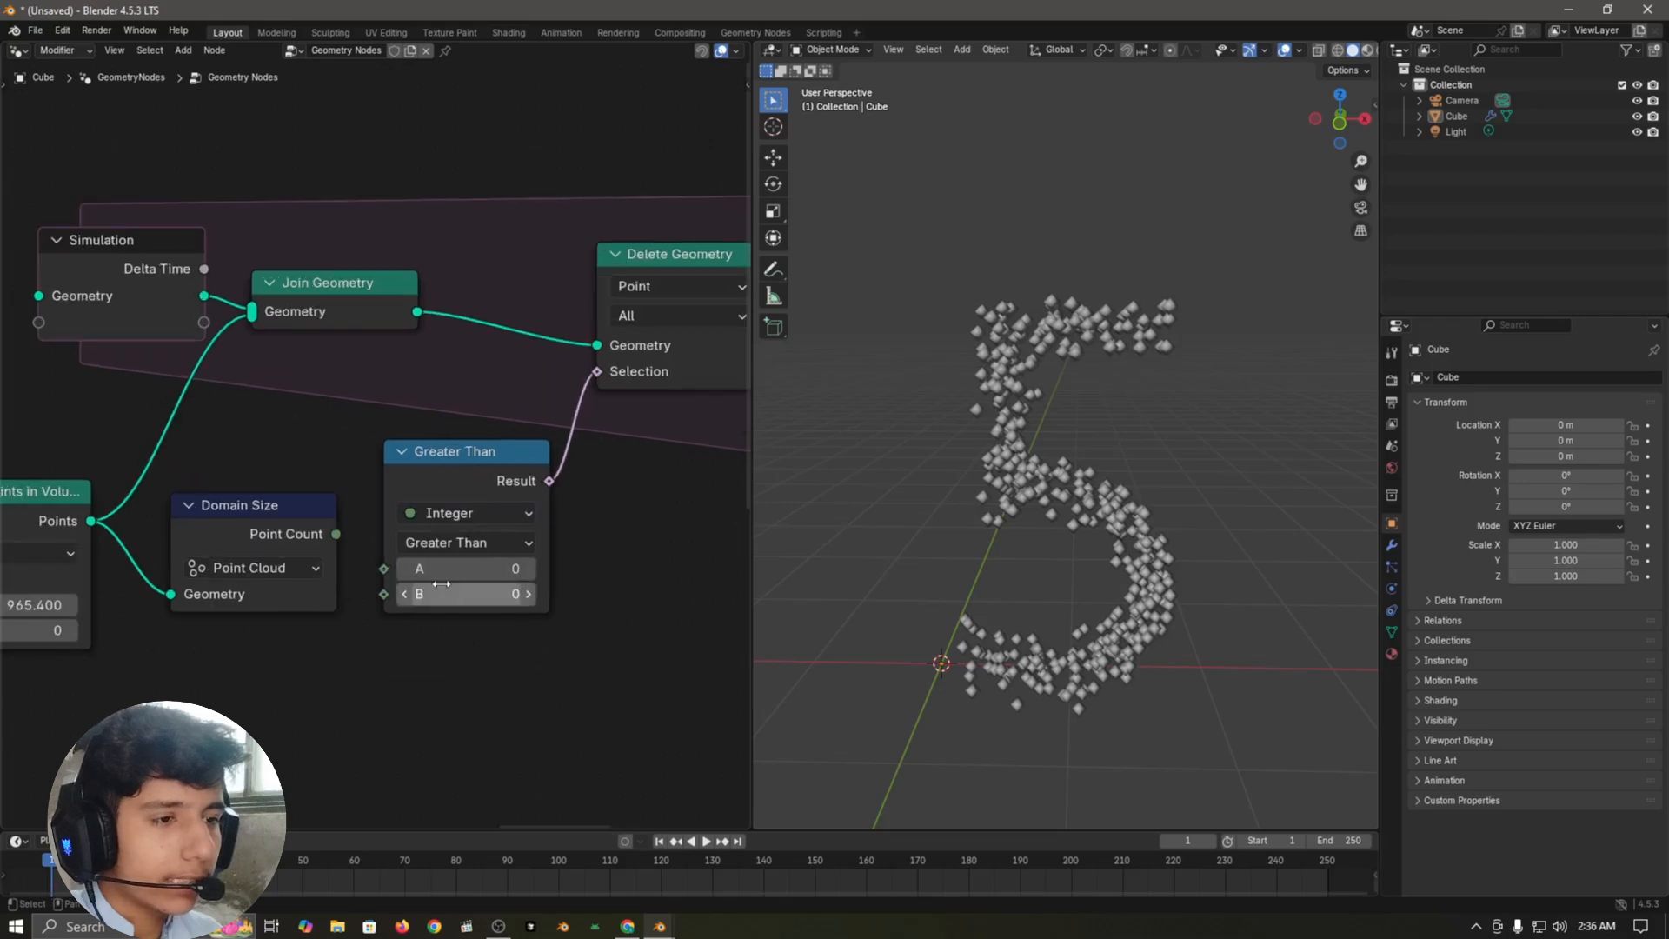
{"action": "left_click", "coordinate": [452, 544]}
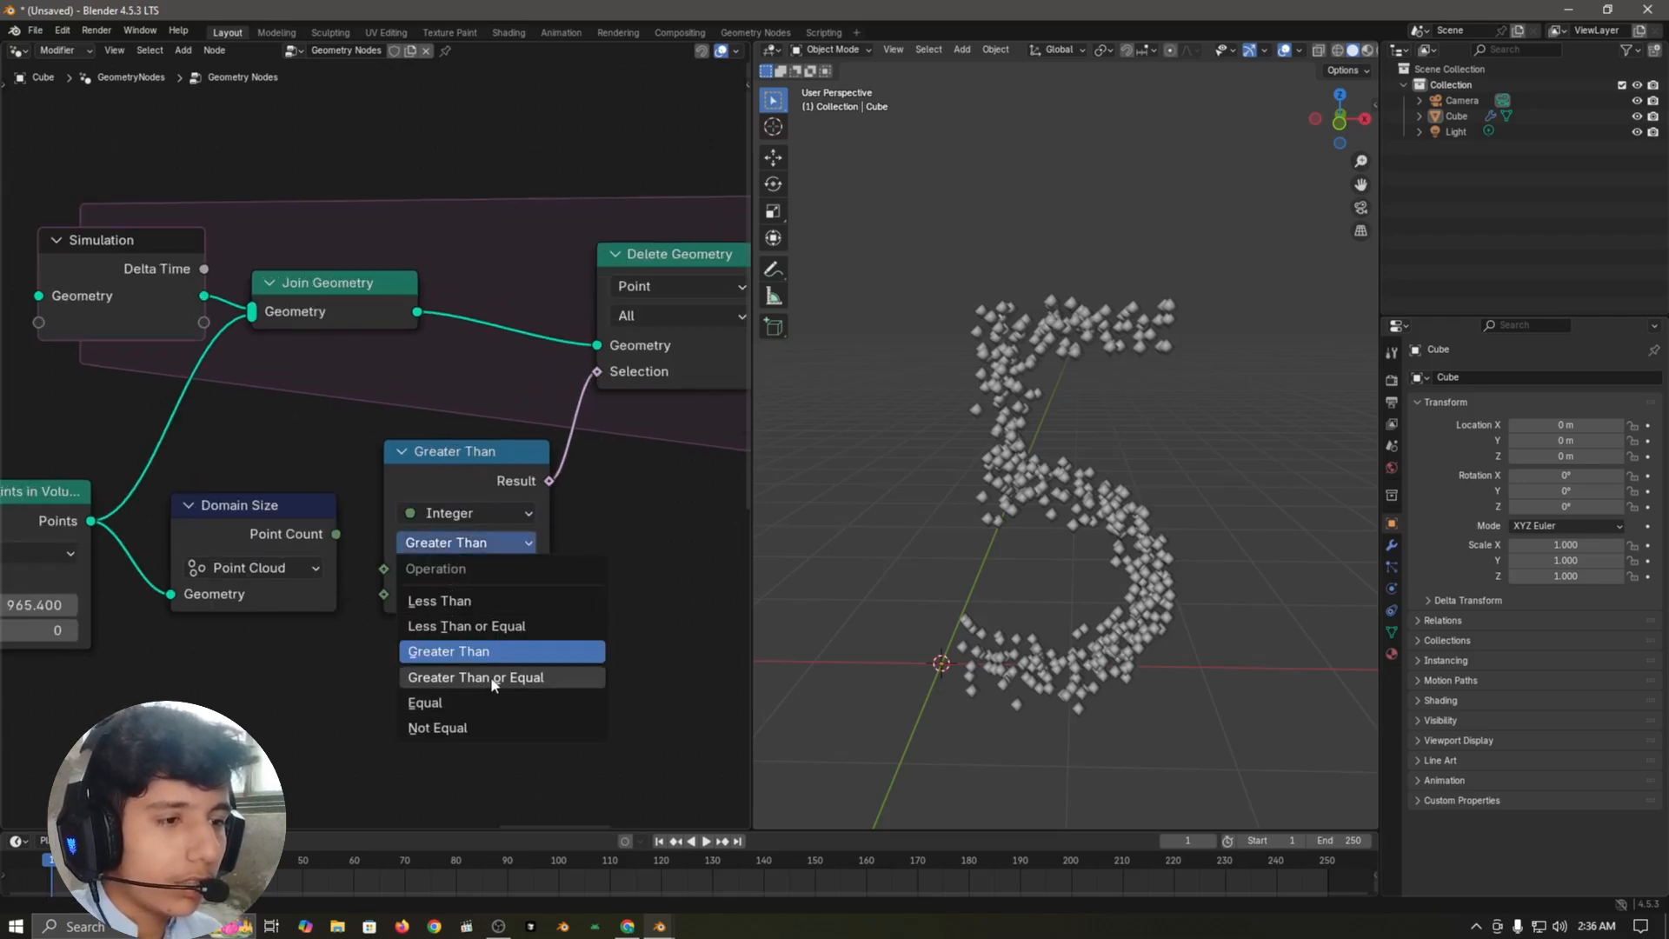
{"action": "left_click", "coordinate": [570, 682]}
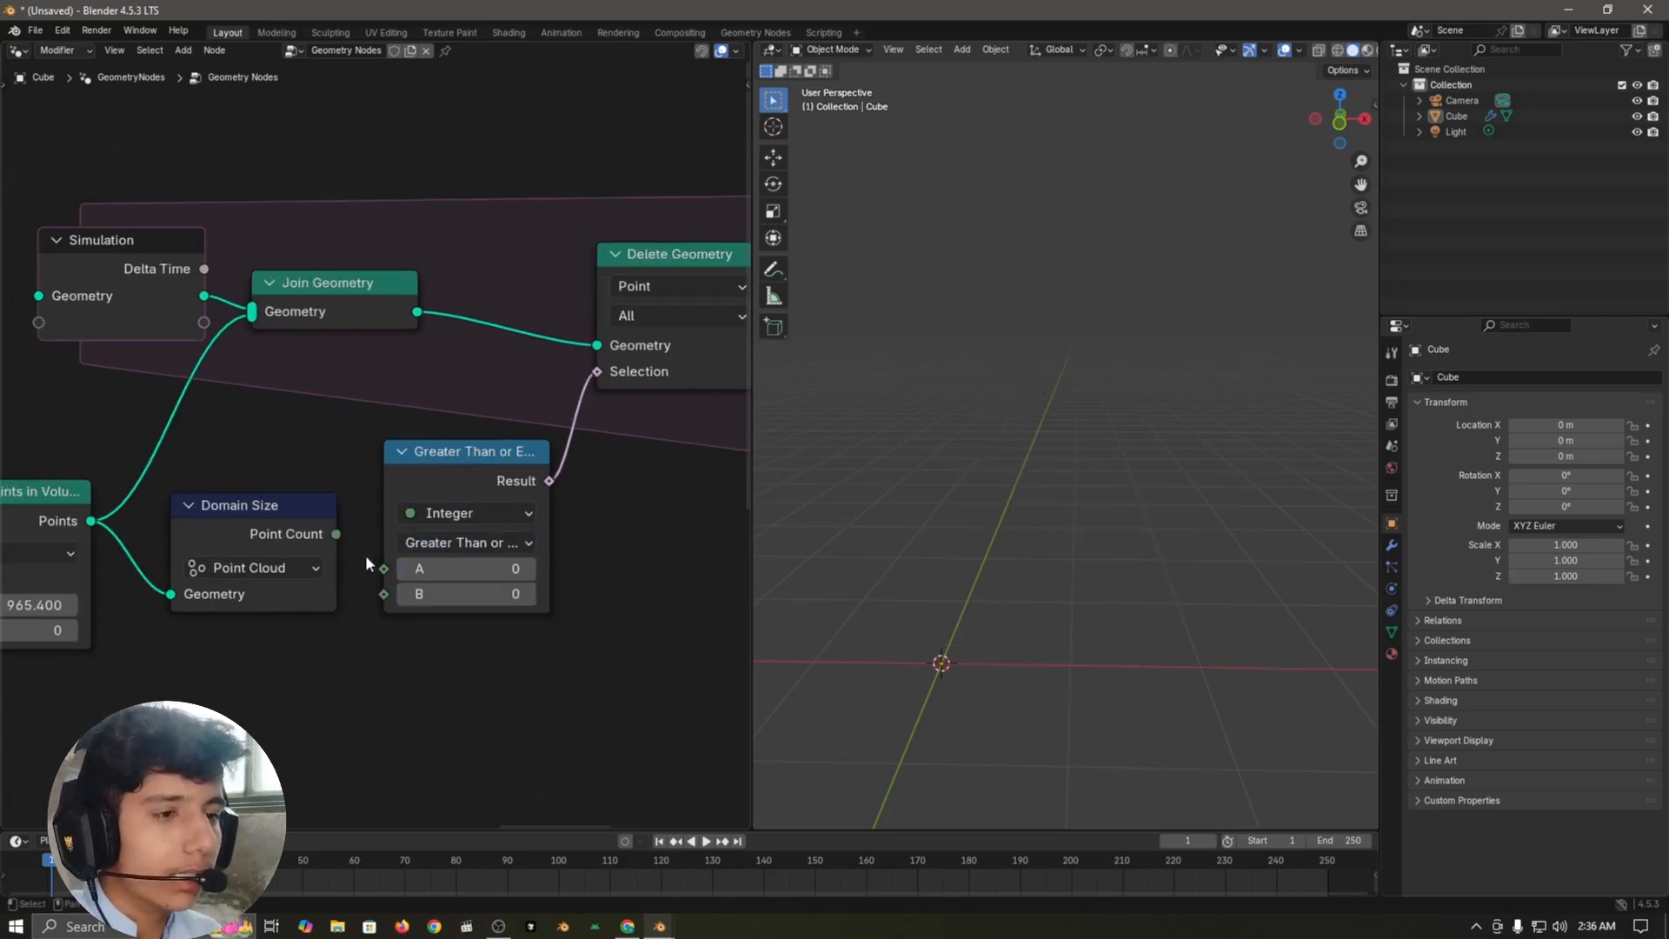
Step: Link Domain Size's Point Count to the B input of the Greater Than or Equal node
{"action": "left_click_drag", "start_coordinate": [337, 534], "coordinate": [343, 468]}
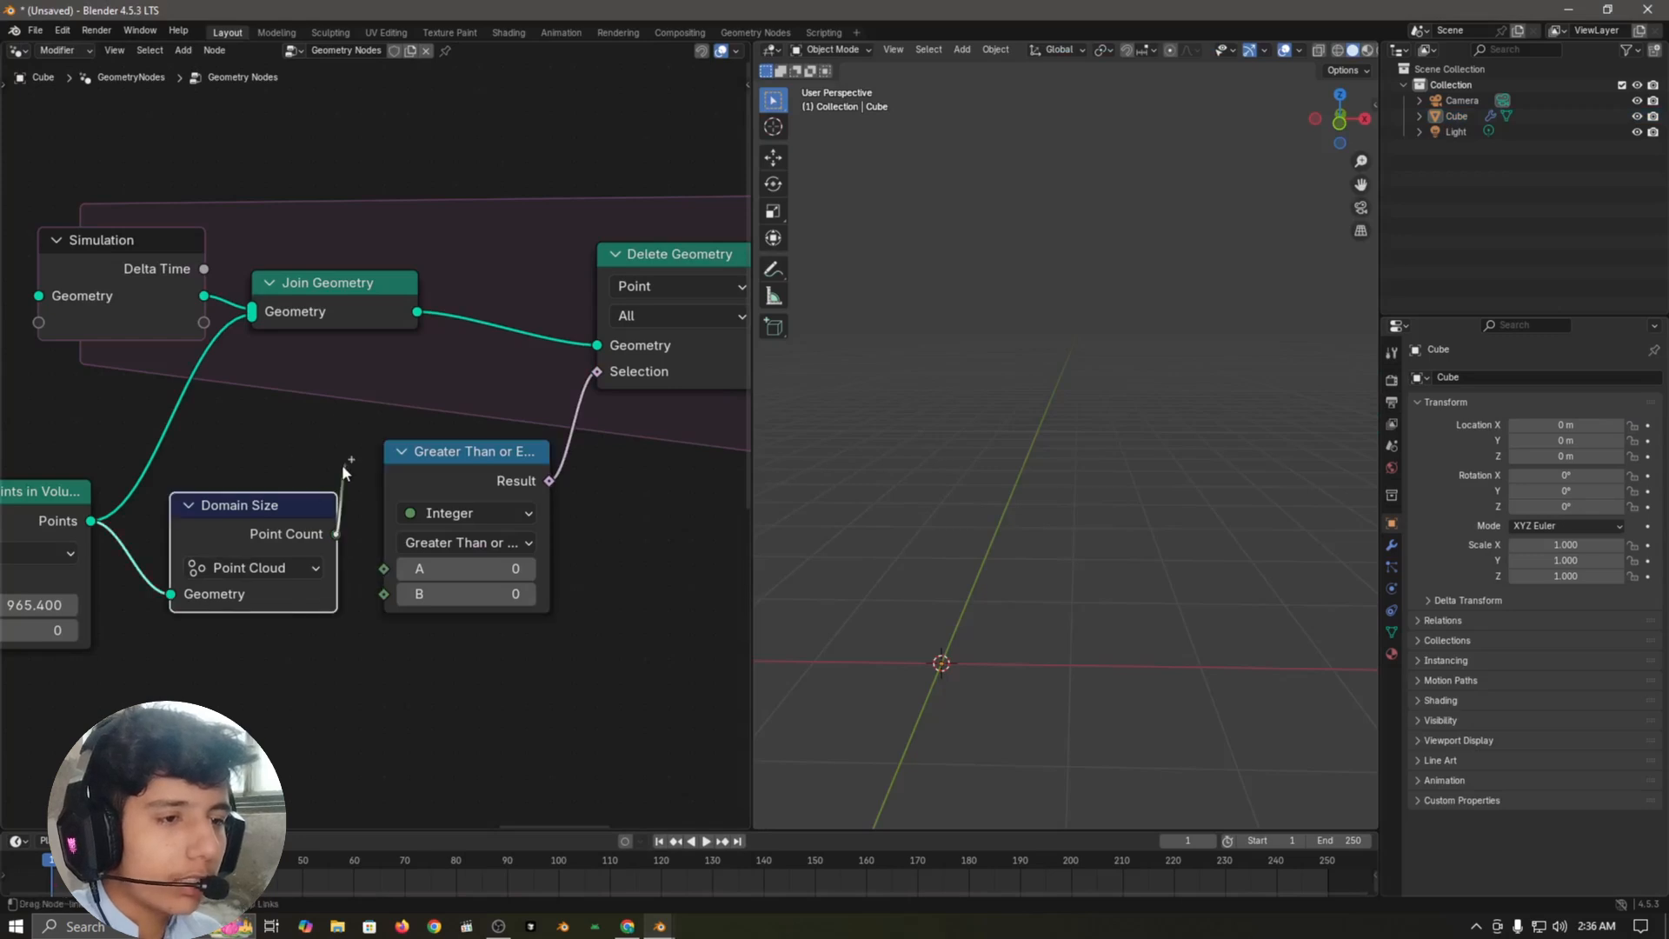
{"action": "left_click_drag", "start_coordinate": [379, 624], "coordinate": [384, 596]}
{"action": "left_click", "coordinate": [399, 636]}
{"action": "middle_click_drag", "start_coordinate": [365, 670], "coordinate": [410, 623]}
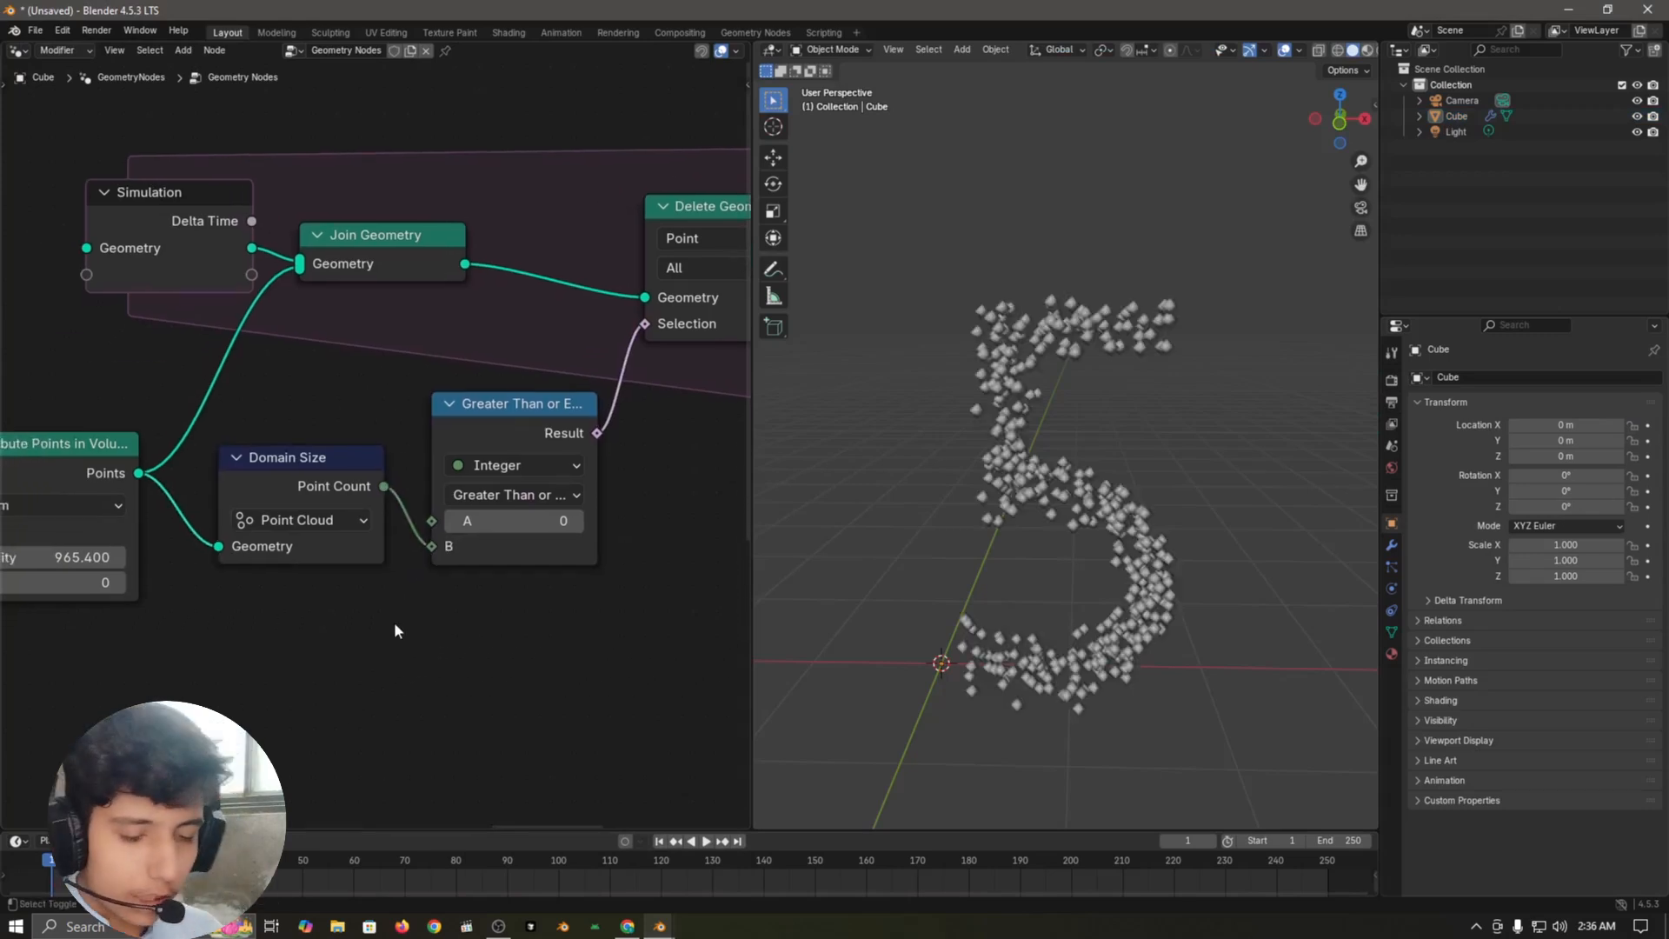
Step: Add an Index node below Domain Size and link it to the A input of the Greater Than or Equal node
{"action": "key", "text": "shift+a"}
{"action": "type", "text": "index"}
{"action": "key", "text": "Return"}
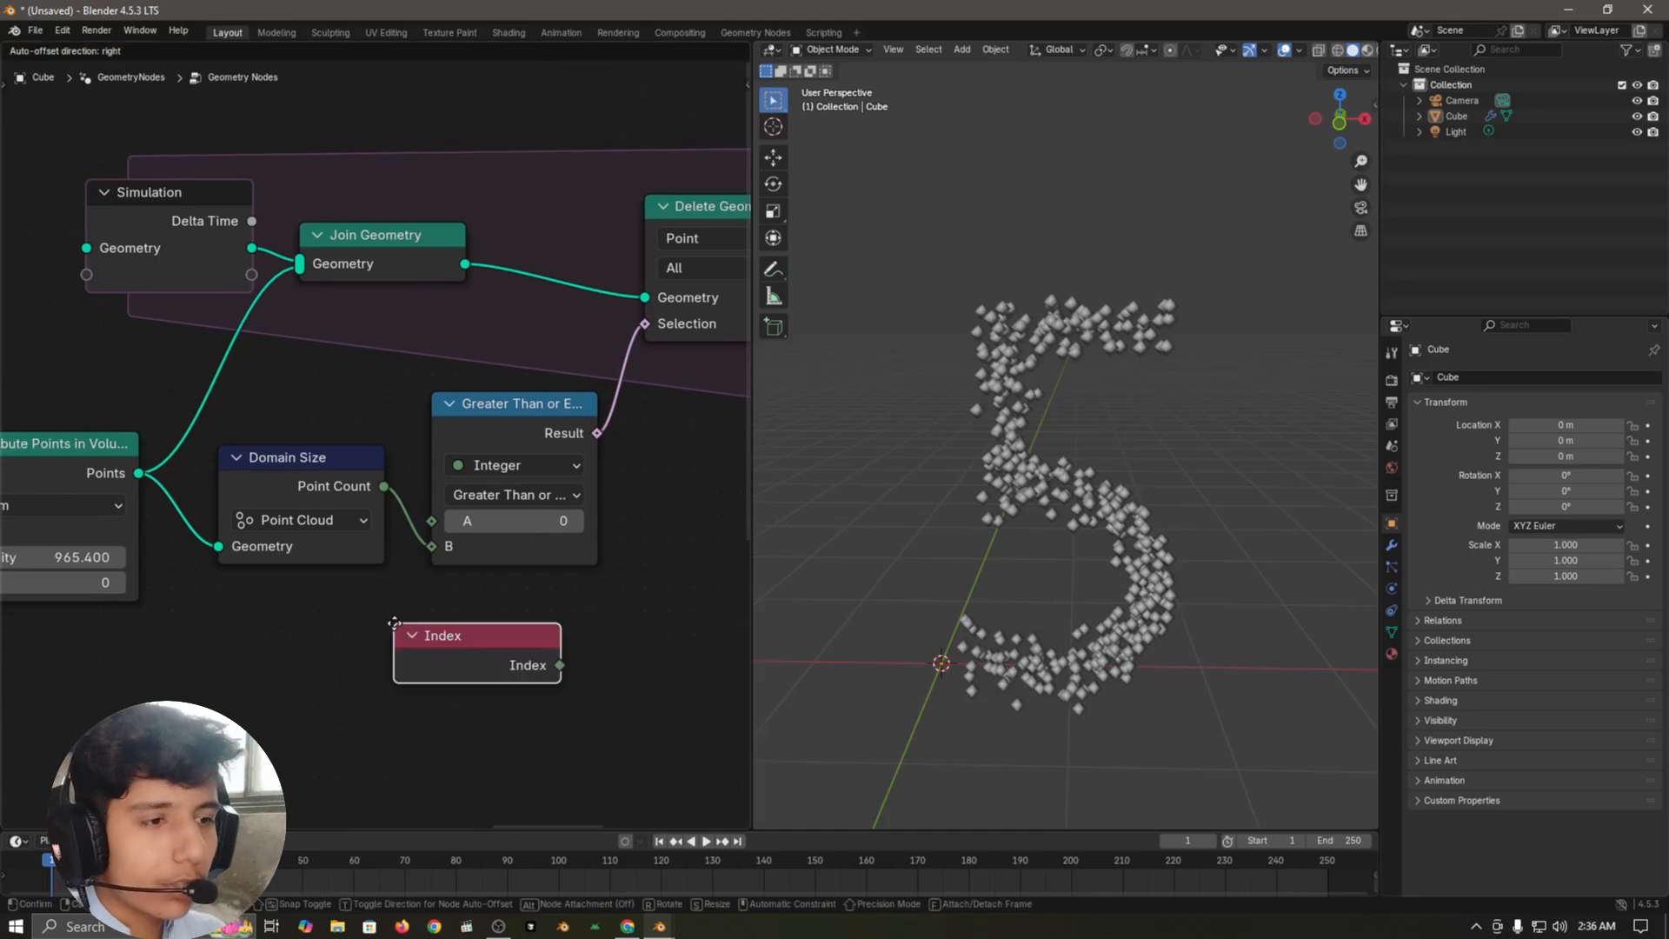
{"action": "left_click", "coordinate": [205, 580]}
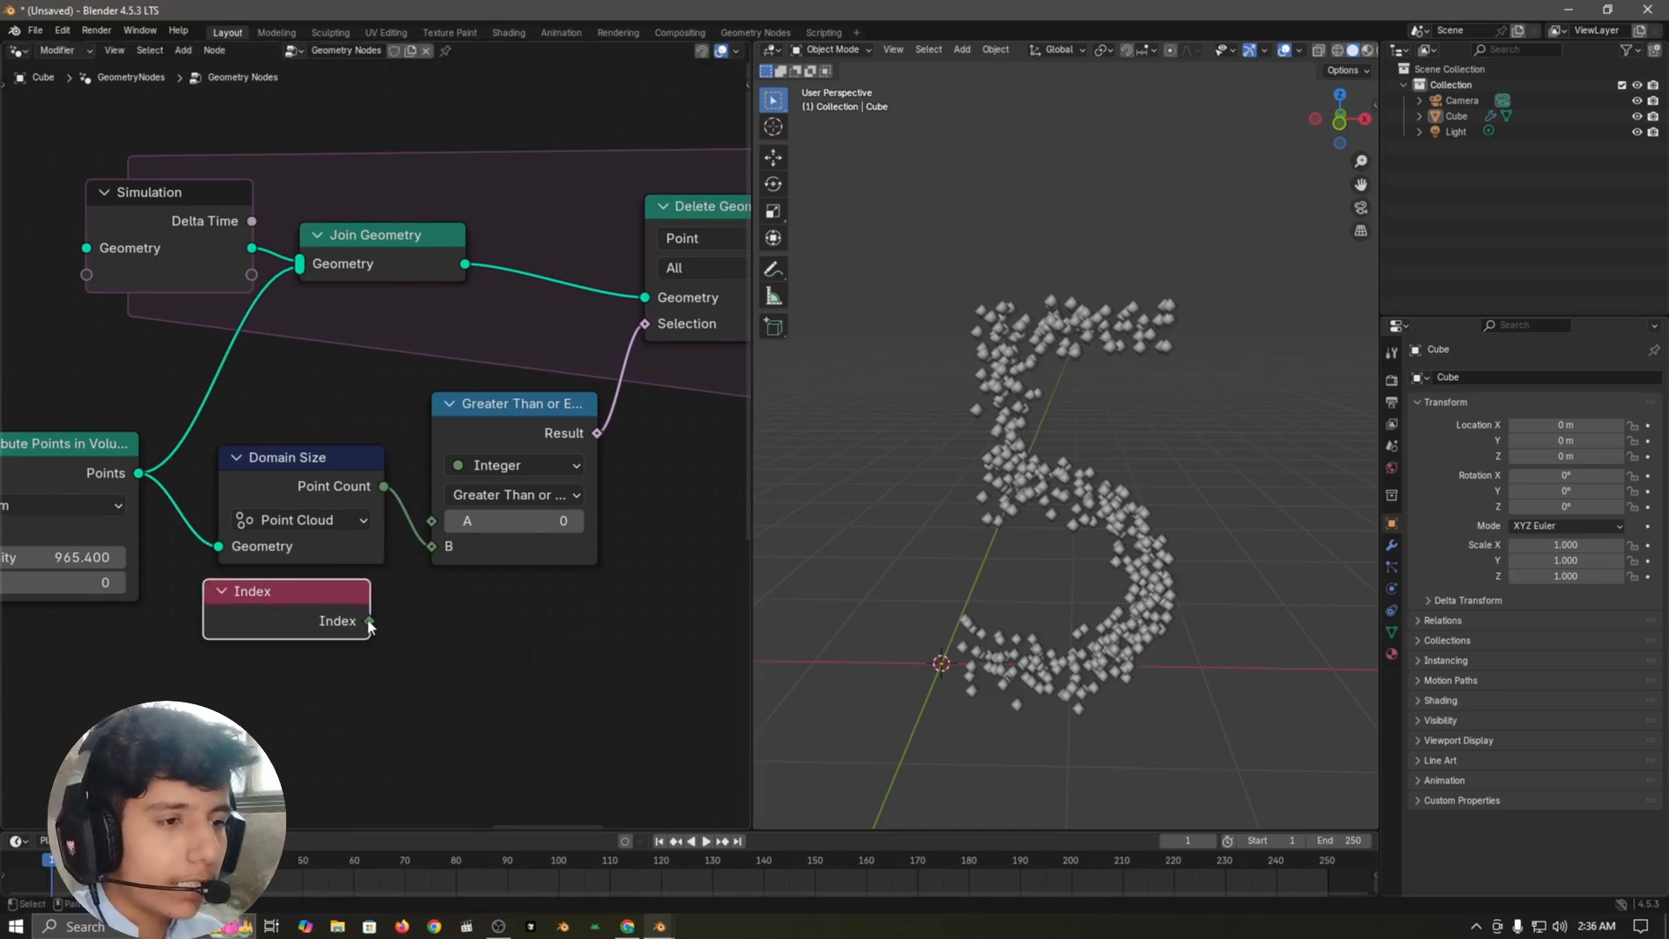
{"action": "left_click_drag", "start_coordinate": [427, 532], "coordinate": [431, 521]}
Step: Add a Sample Index node below the comparison nodes and feed the Distribute Points in Volume output into its Geometry input
{"action": "scroll", "coordinate": [525, 475], "scroll_direction": "down", "scroll_amount": 3}
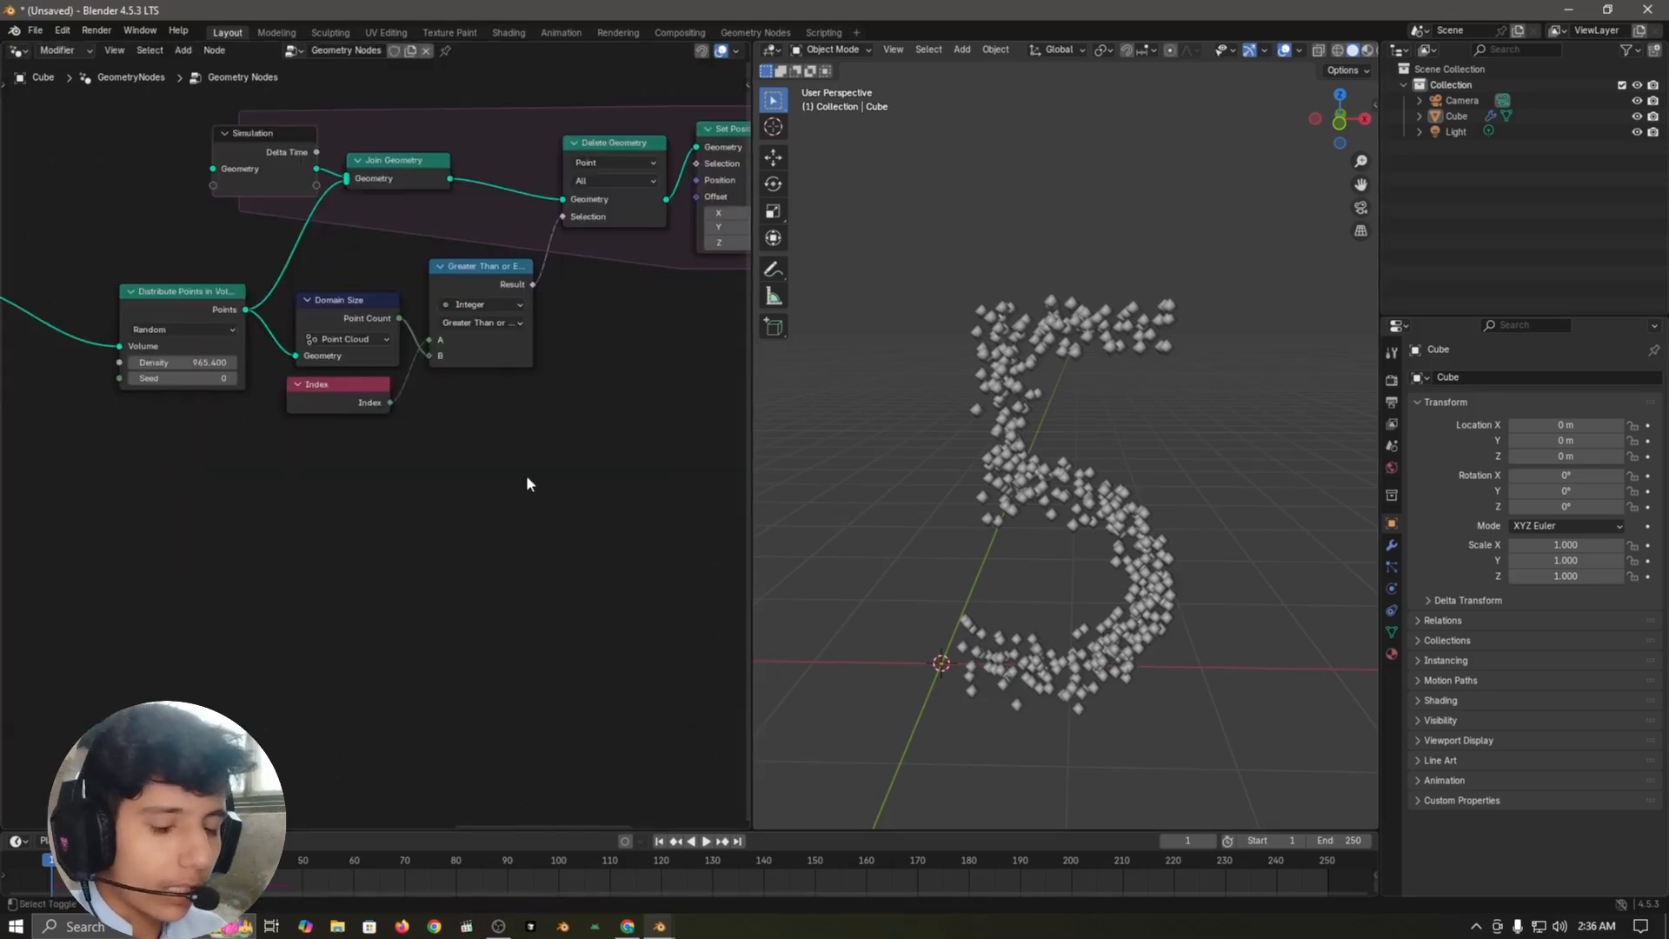
{"action": "key", "text": "shift+a"}
{"action": "type", "text": "samlp"}
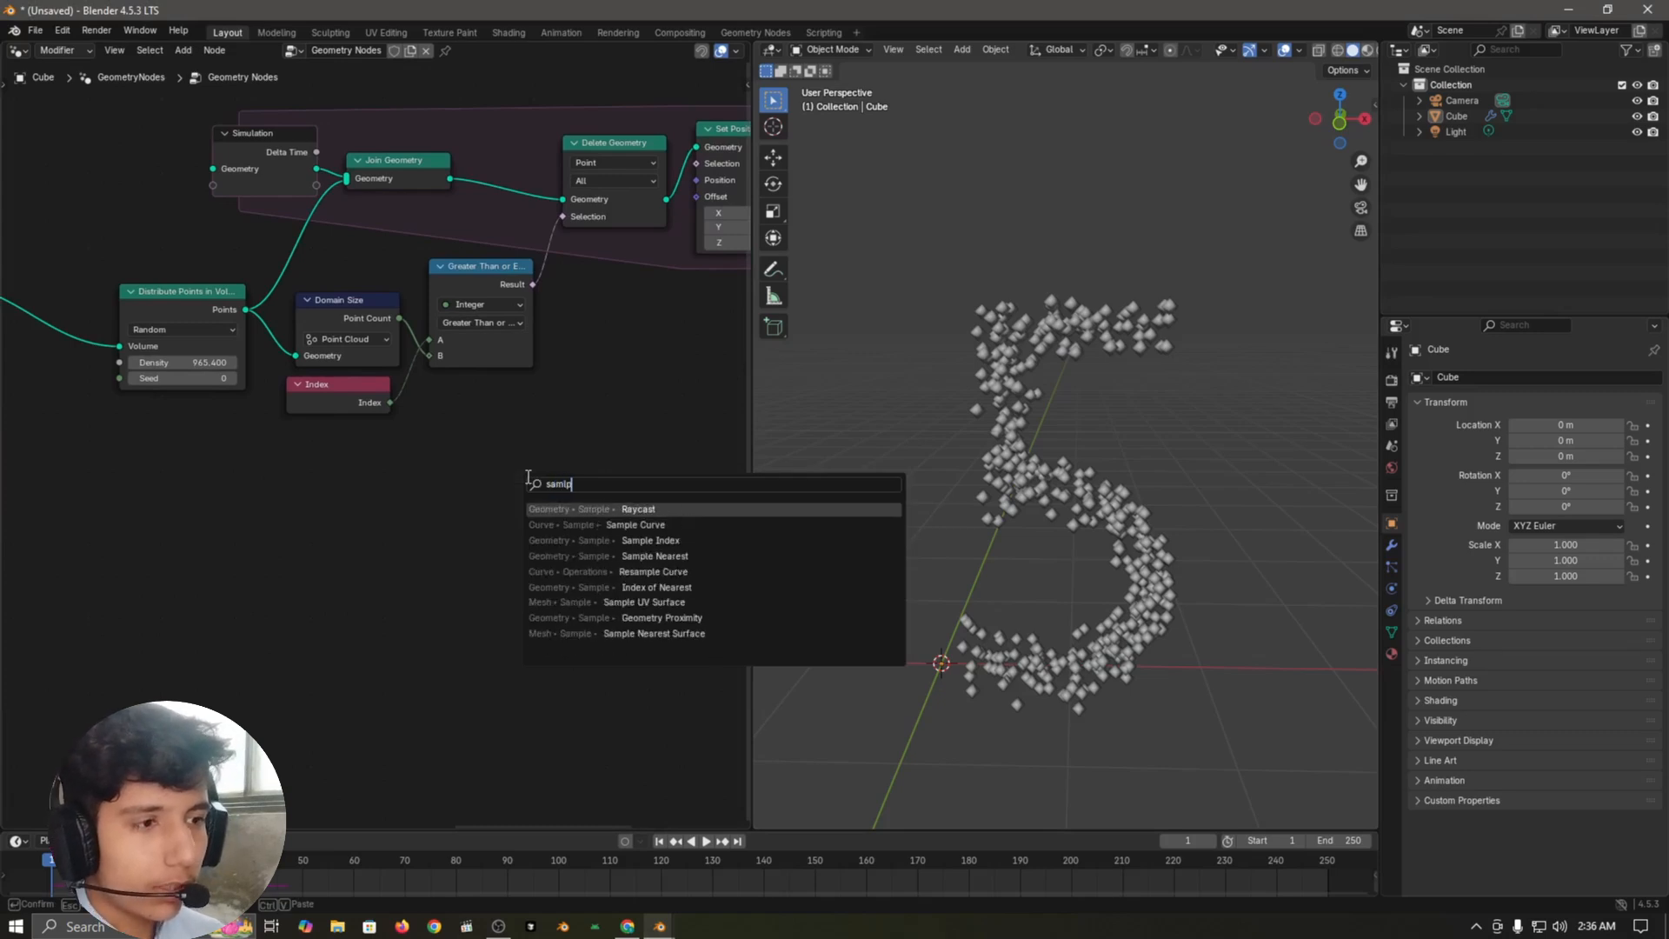
{"action": "type", "text": "e in"}
{"action": "key", "text": "Return"}
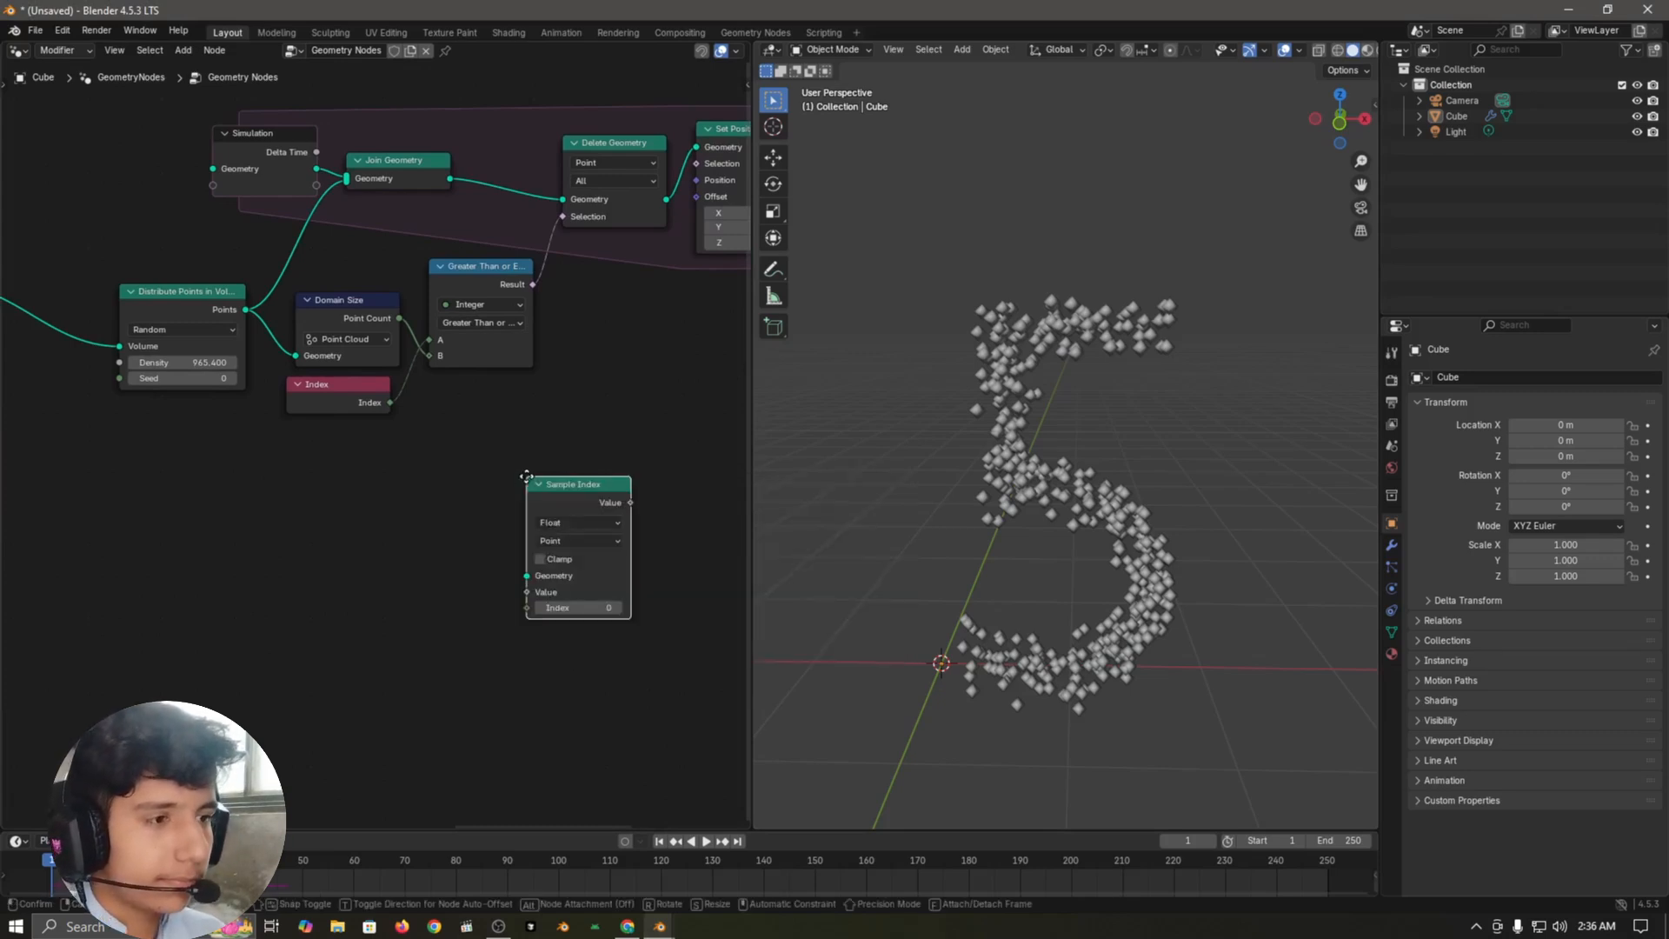
{"action": "left_click", "coordinate": [471, 493]}
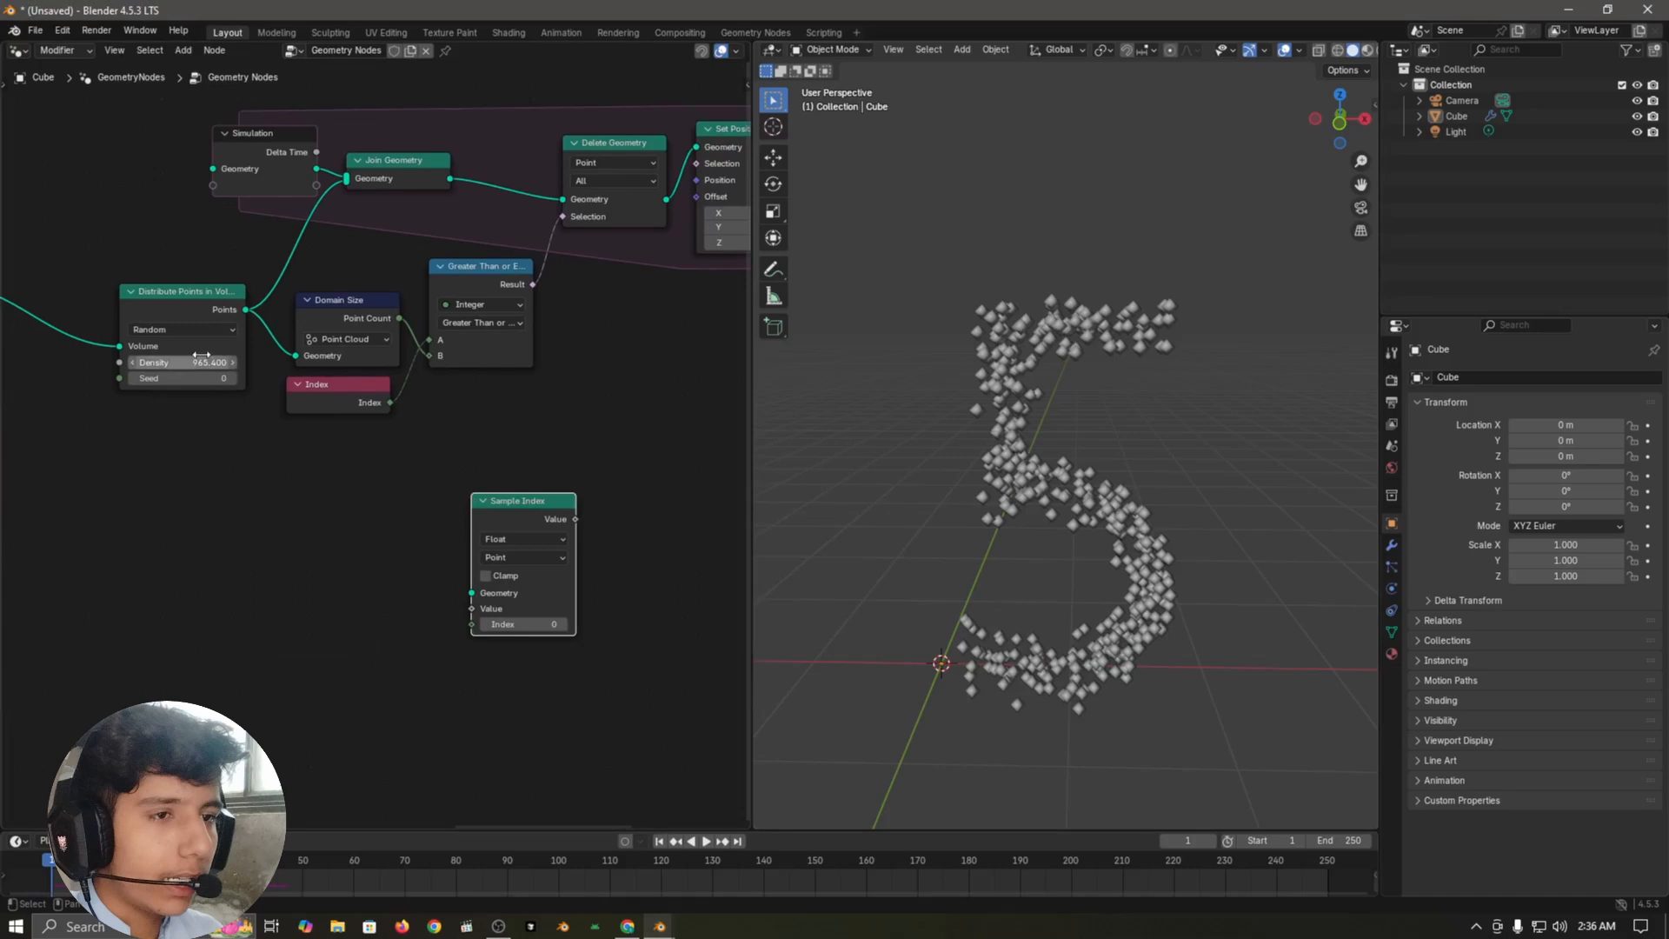
{"action": "left_click", "coordinate": [243, 311]}
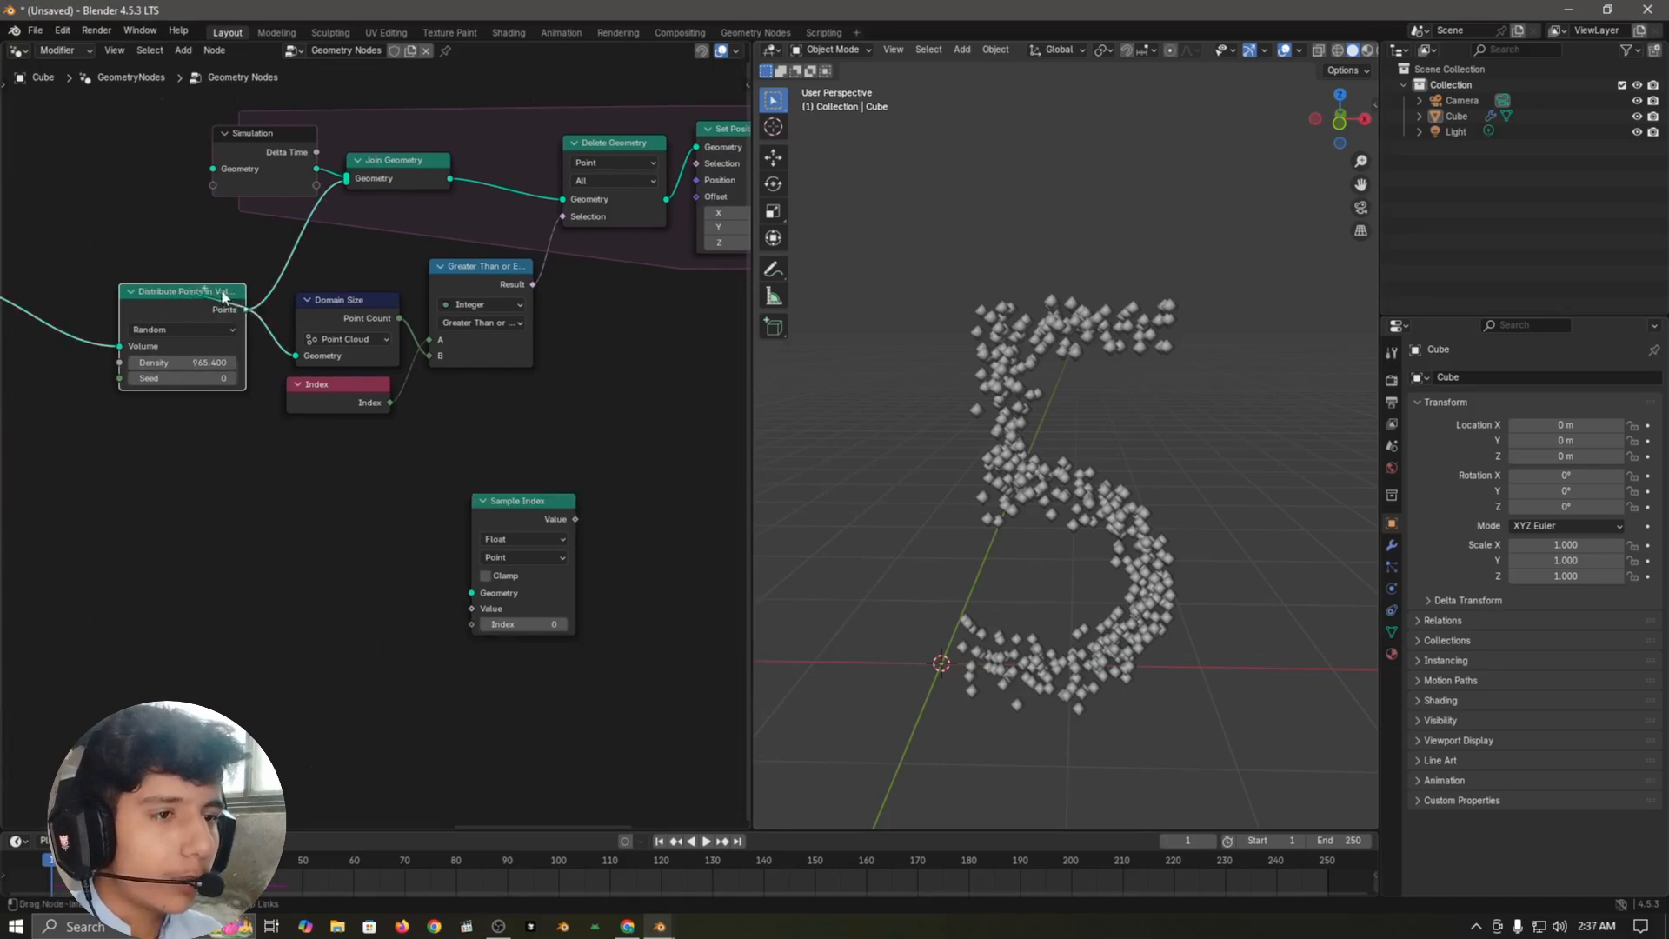
{"action": "left_click_drag", "start_coordinate": [285, 419], "coordinate": [460, 591]}
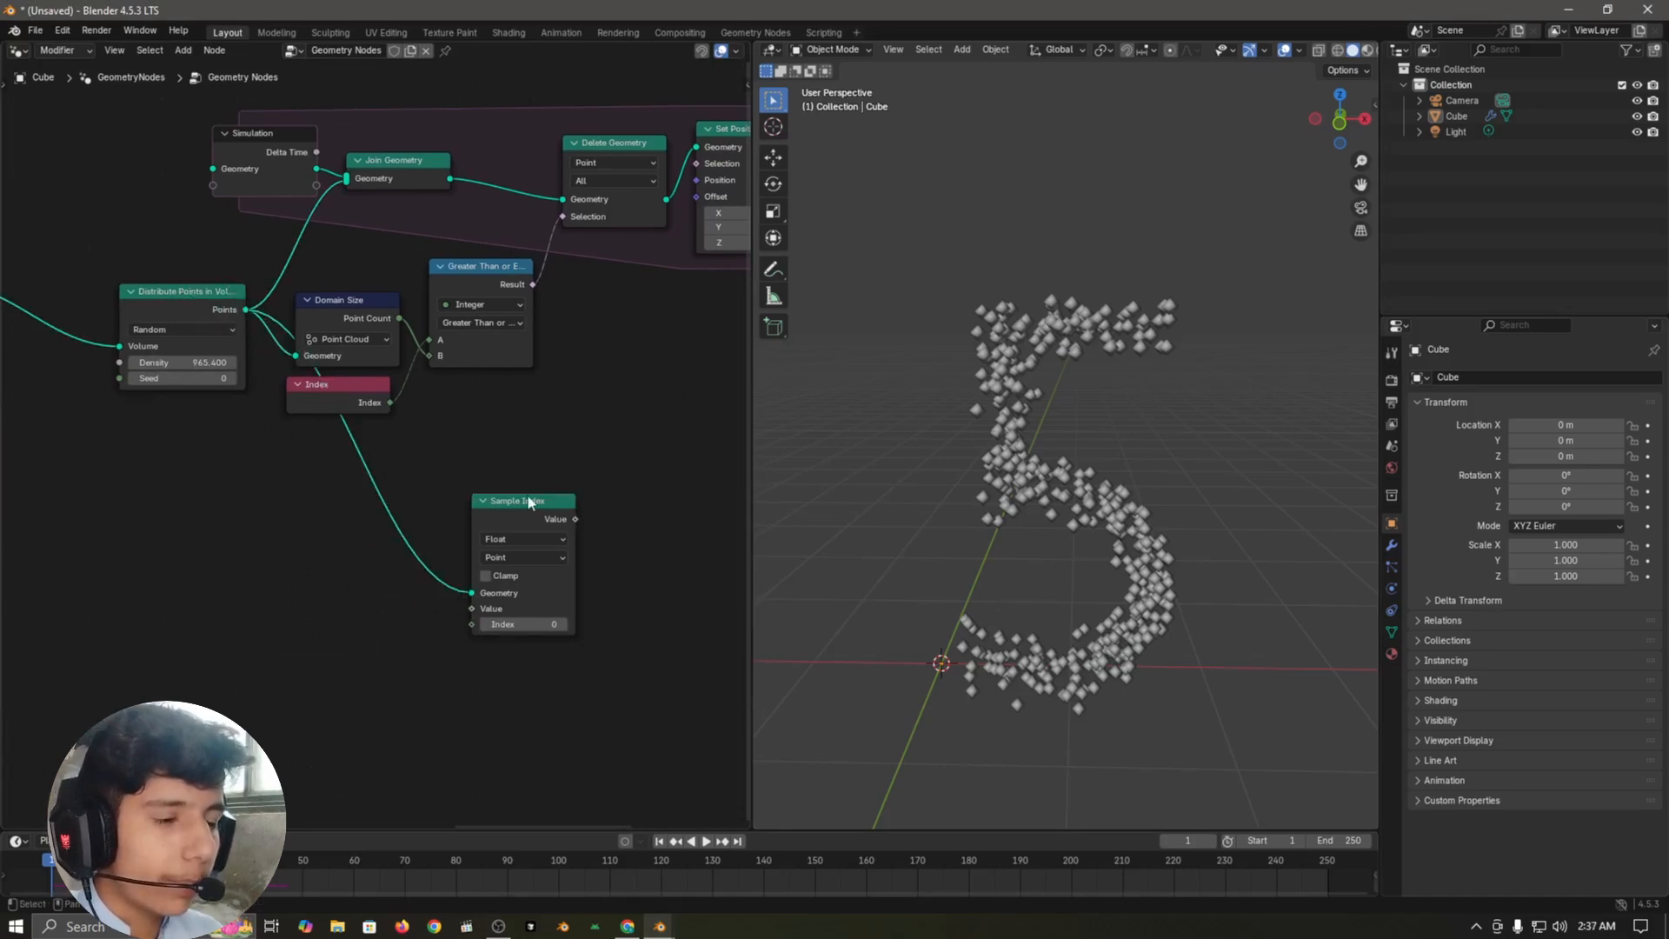
{"action": "left_click_drag", "start_coordinate": [536, 513], "coordinate": [479, 504]}
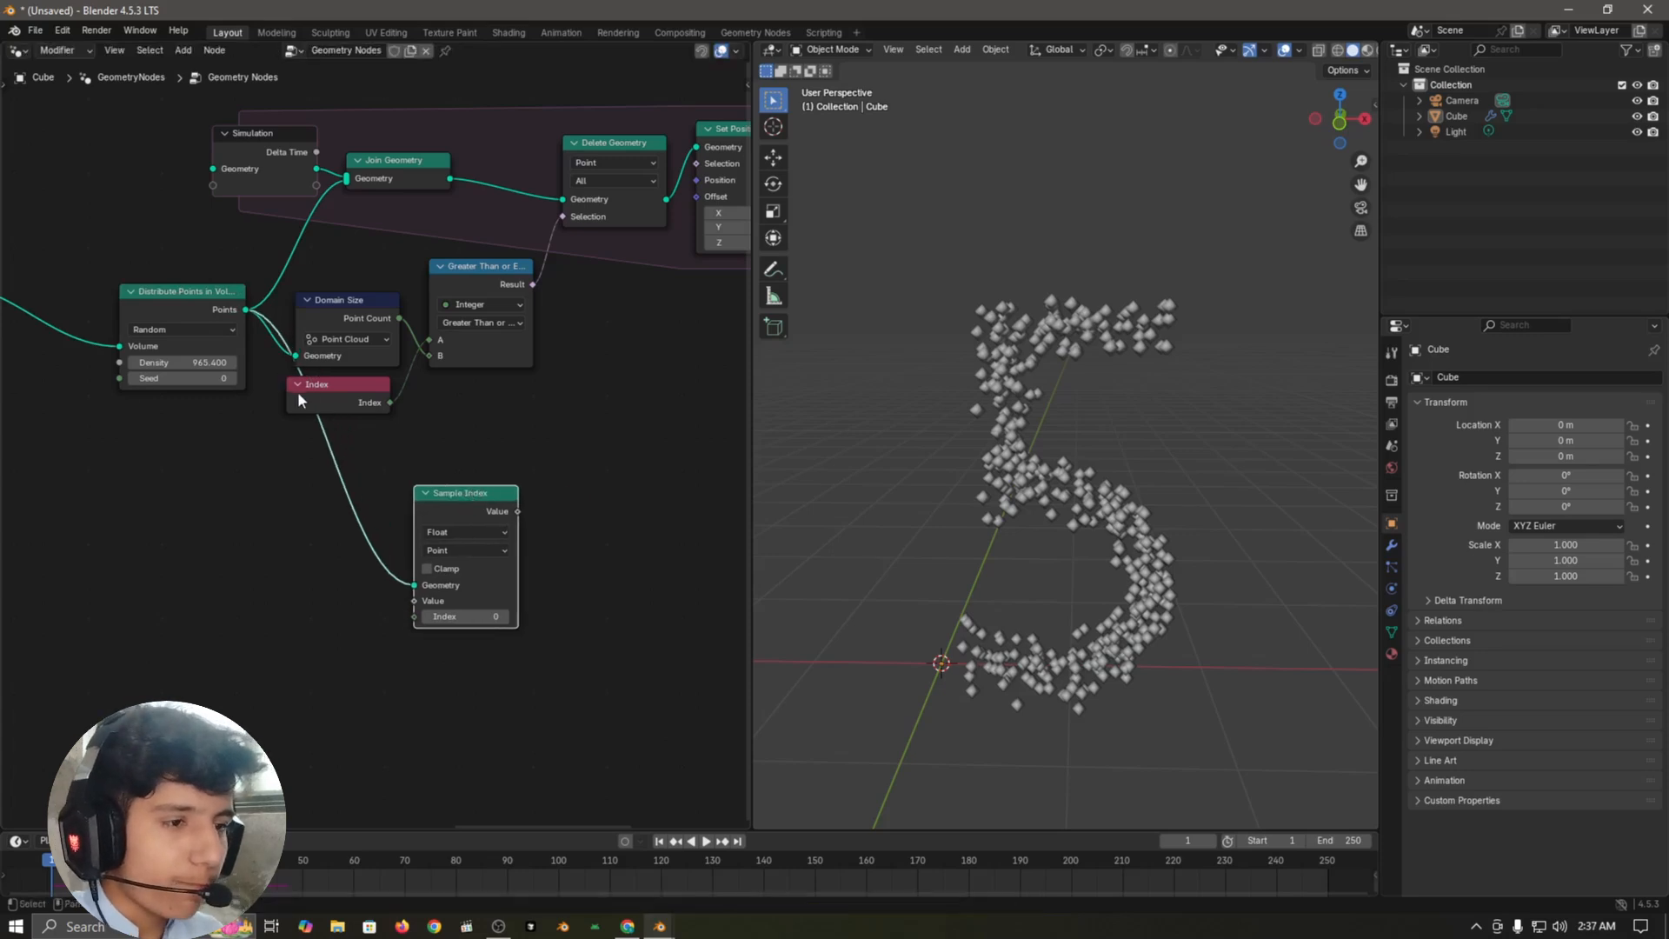
Step: Duplicate the Index node, place the copy below Sample Index and link it to Sample Index's Index input
{"action": "left_click", "coordinate": [339, 438]}
{"action": "left_click", "coordinate": [335, 406]}
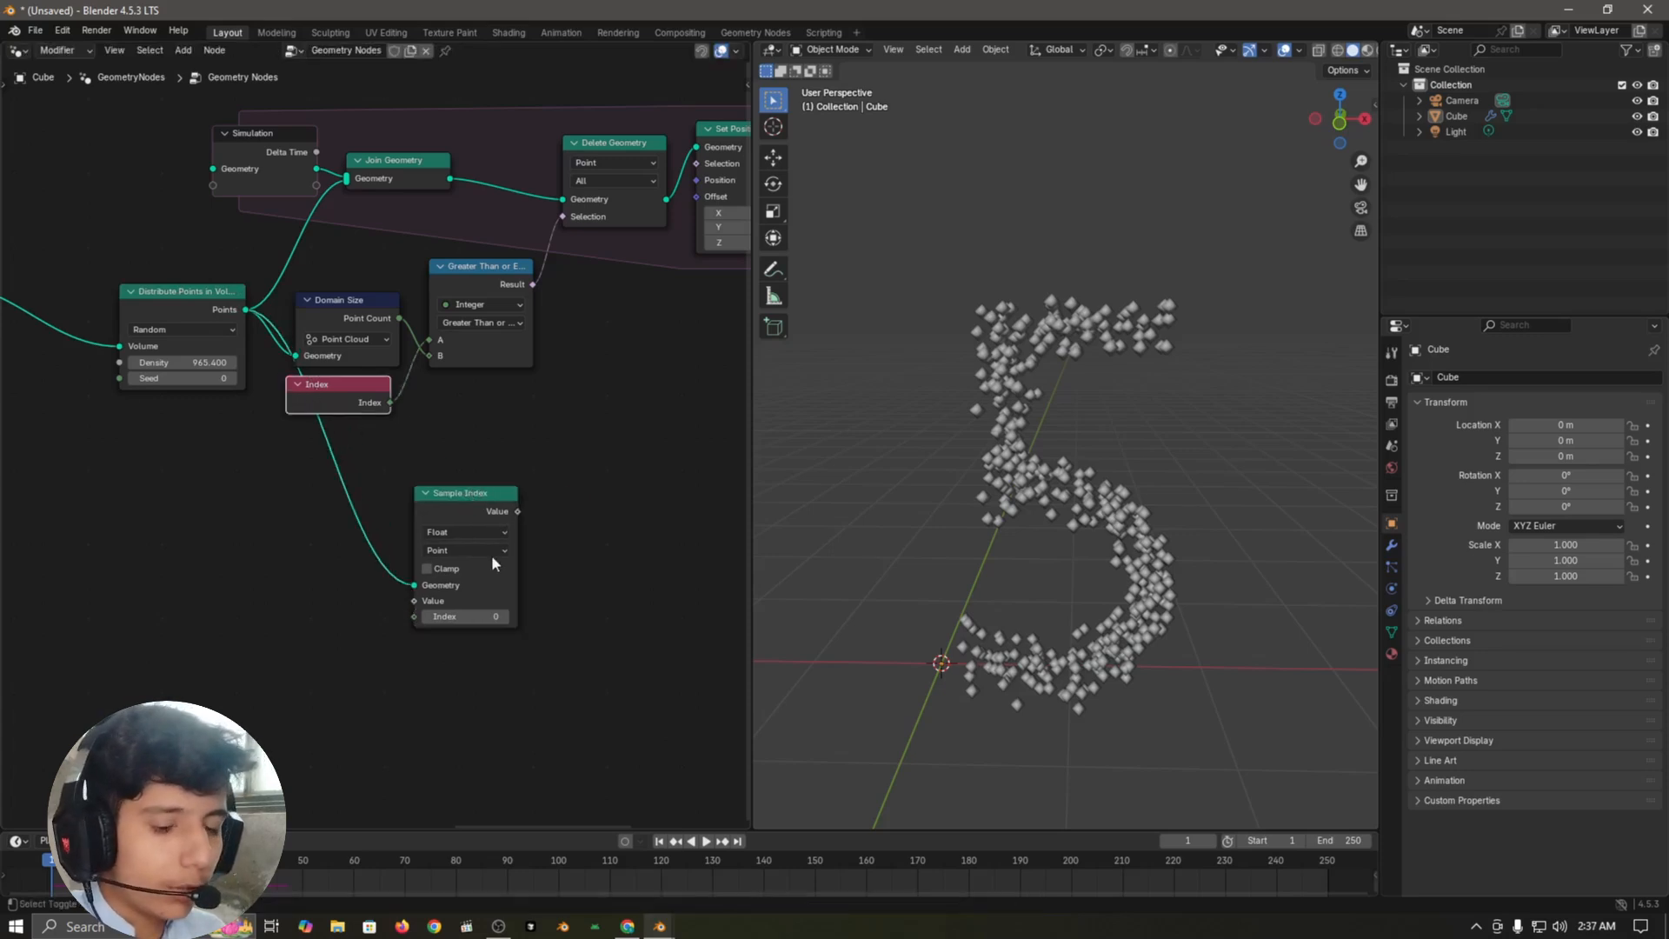
{"action": "key", "text": "shift+d"}
{"action": "left_click", "coordinate": [397, 722]}
{"action": "middle_click_drag", "start_coordinate": [485, 739], "coordinate": [495, 634]}
{"action": "scroll", "coordinate": [494, 635], "scroll_direction": "up", "scroll_amount": 3}
{"action": "key", "text": "g"}
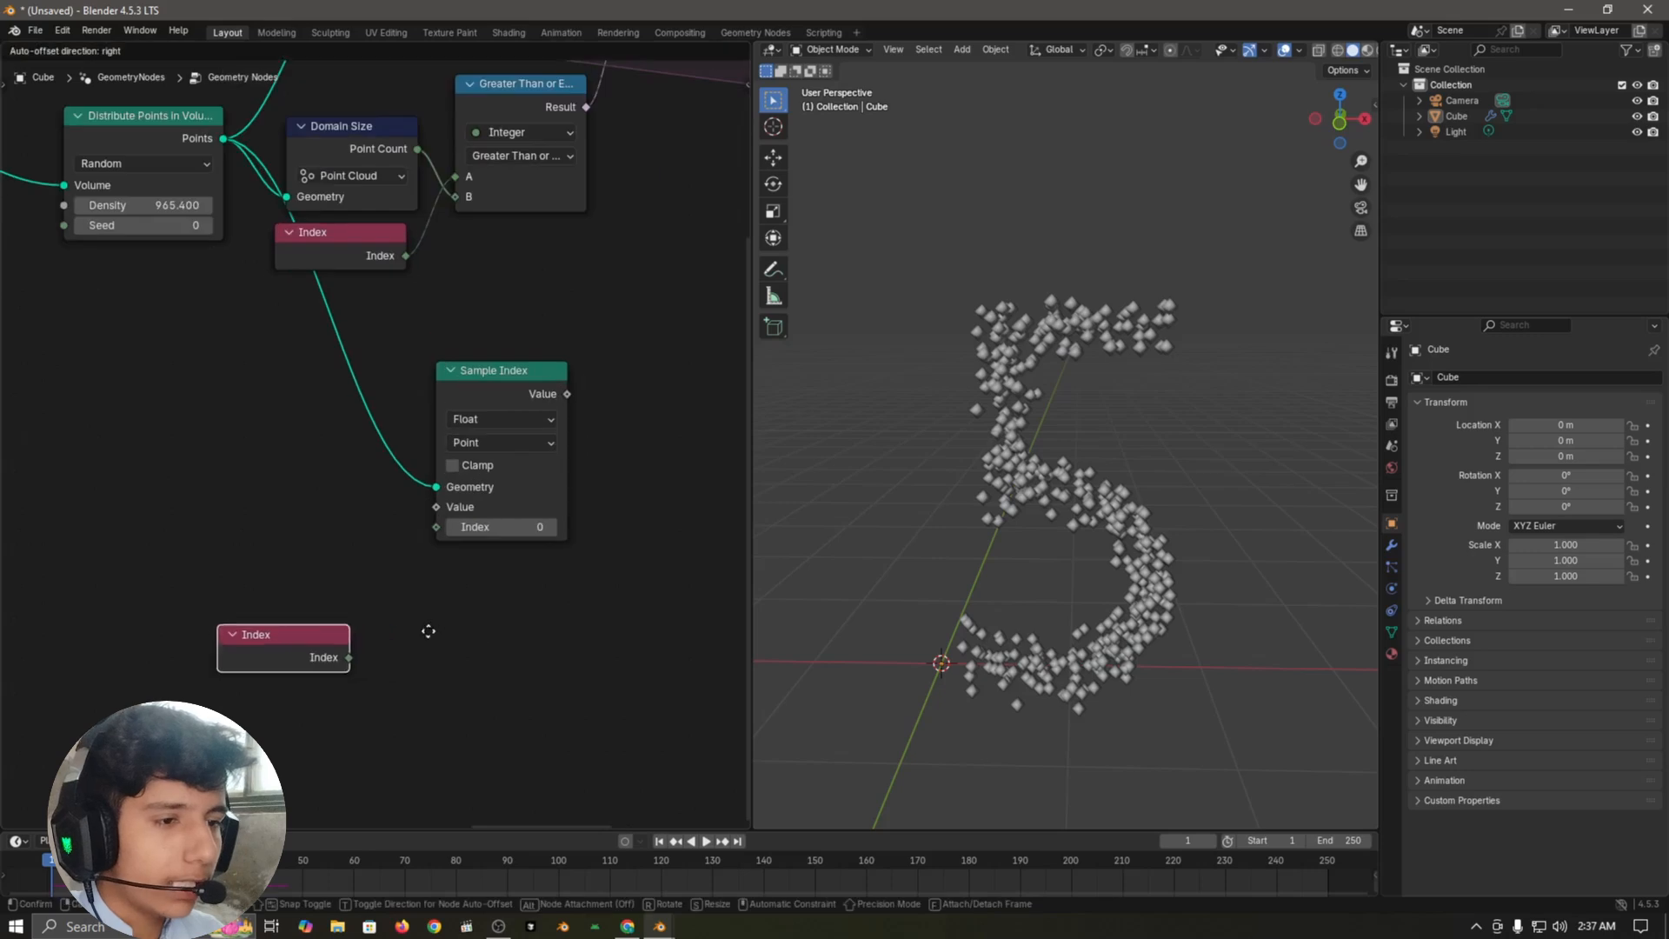
{"action": "left_click", "coordinate": [425, 628]}
{"action": "left_click_drag", "start_coordinate": [345, 655], "coordinate": [269, 487]}
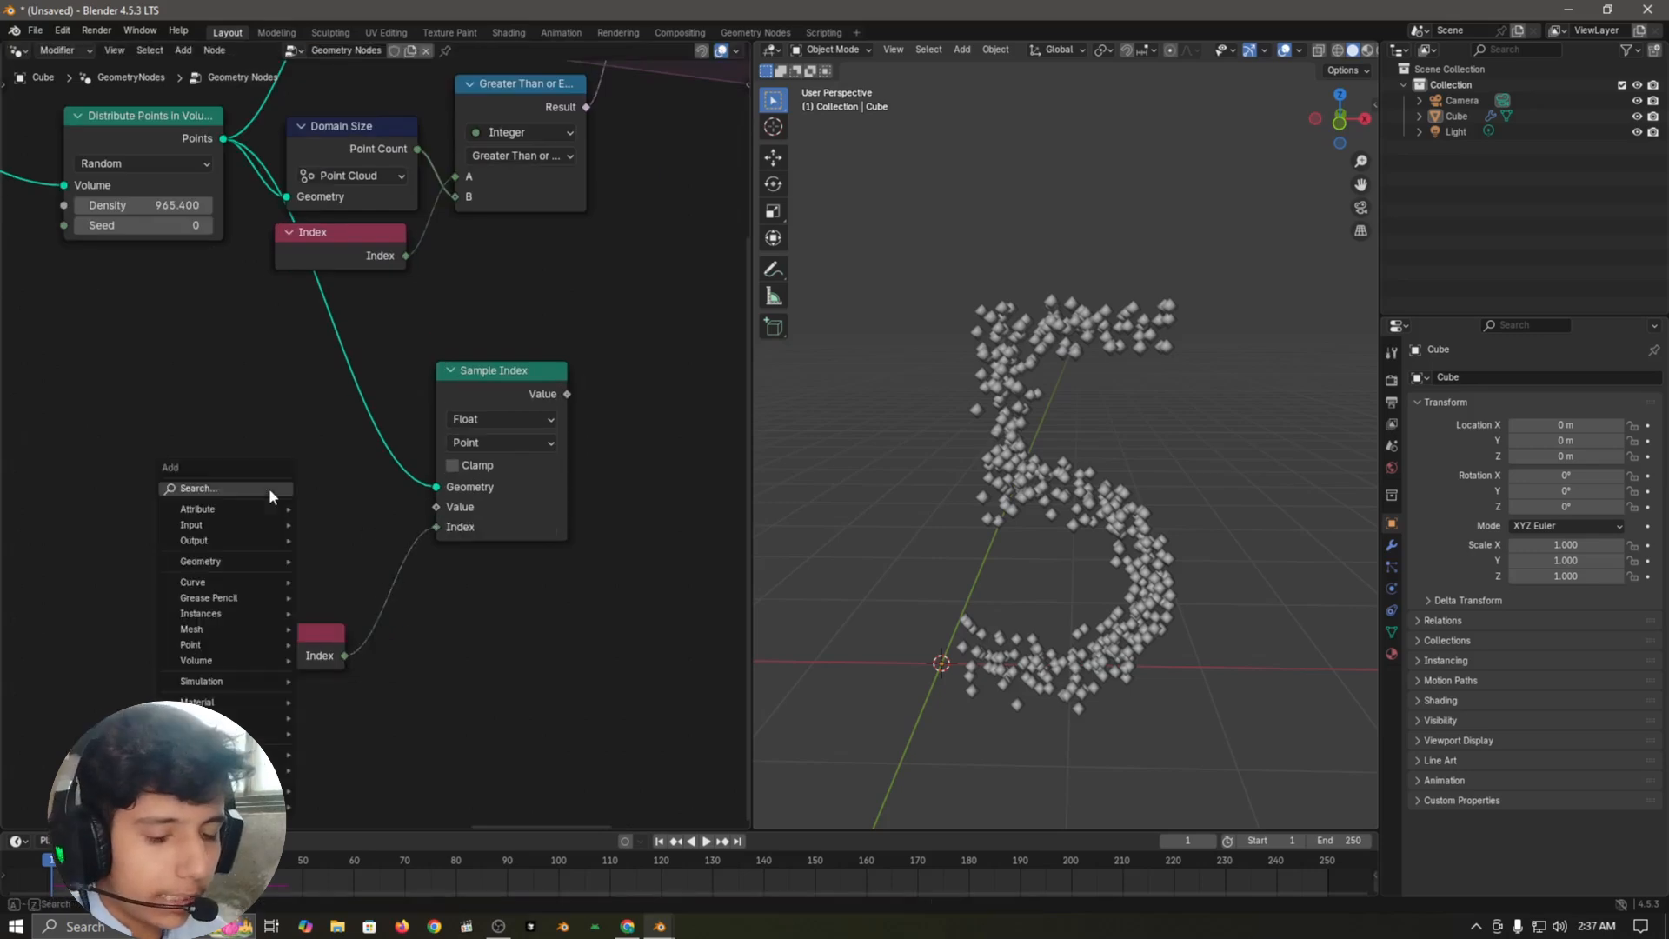
Step: Add a Position node, link it to Sample Index's Value input and set Sample Index's data type to Vector
{"action": "type", "text": "posit"}
{"action": "key", "text": "Return"}
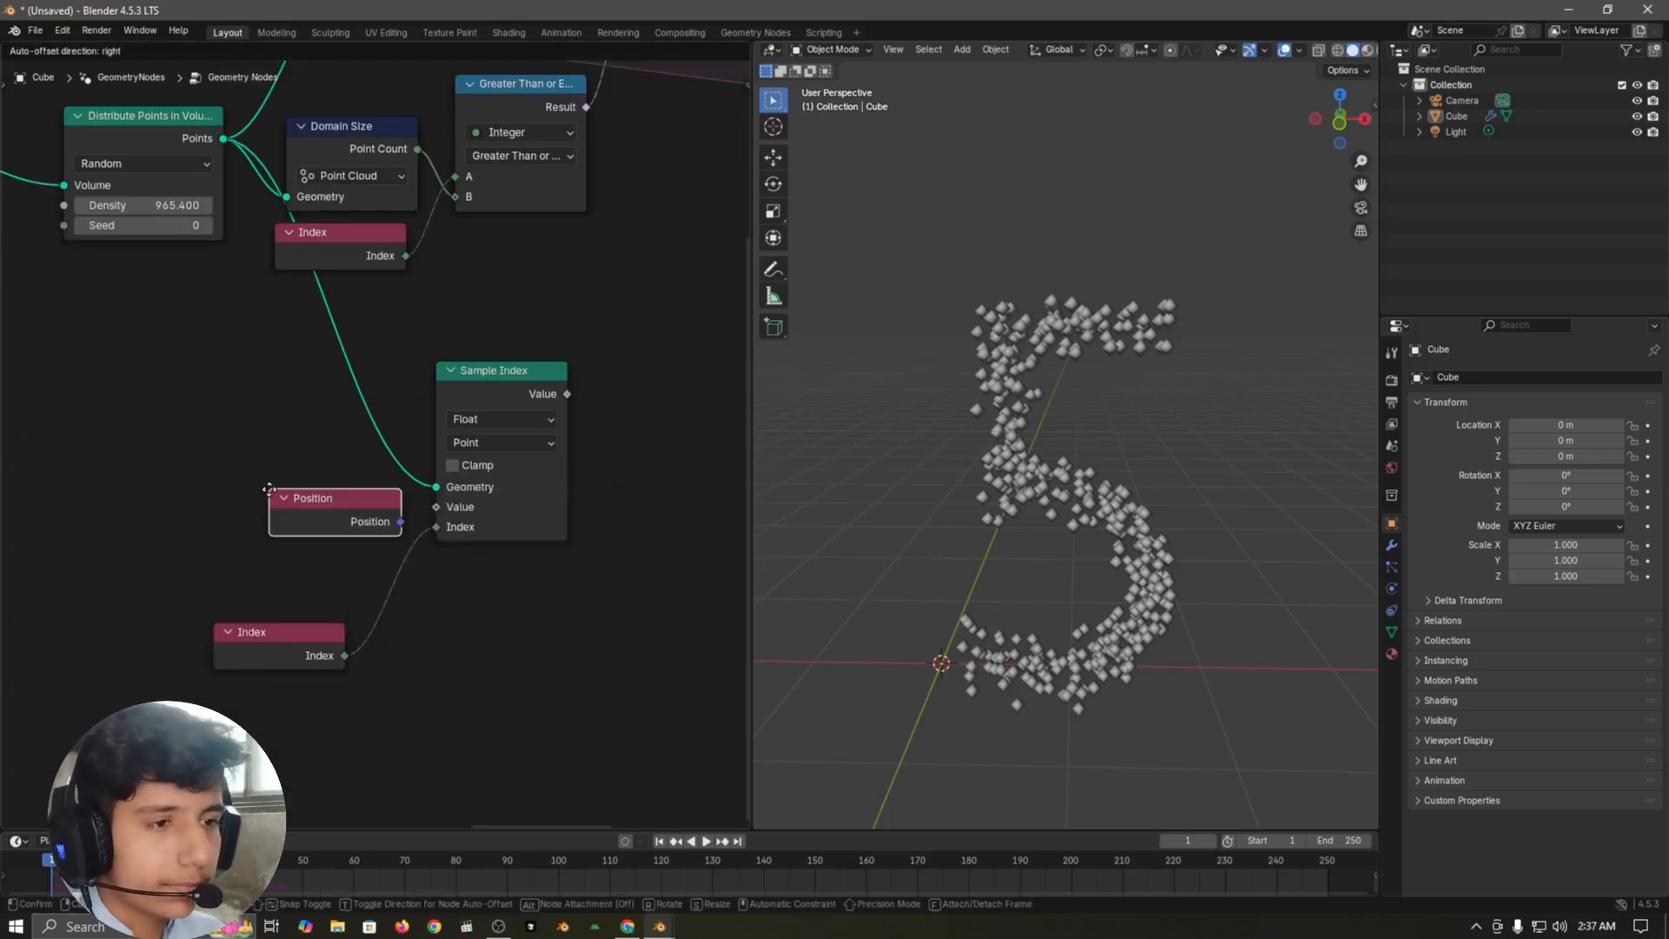
{"action": "left_click", "coordinate": [293, 588]}
{"action": "left_click_drag", "start_coordinate": [332, 577], "coordinate": [436, 506]}
{"action": "scroll", "coordinate": [650, 424], "scroll_direction": "up", "scroll_amount": 2}
{"action": "middle_click_drag", "start_coordinate": [661, 459], "coordinate": [503, 484], "text": "shift"}
{"action": "left_click", "coordinate": [354, 434]}
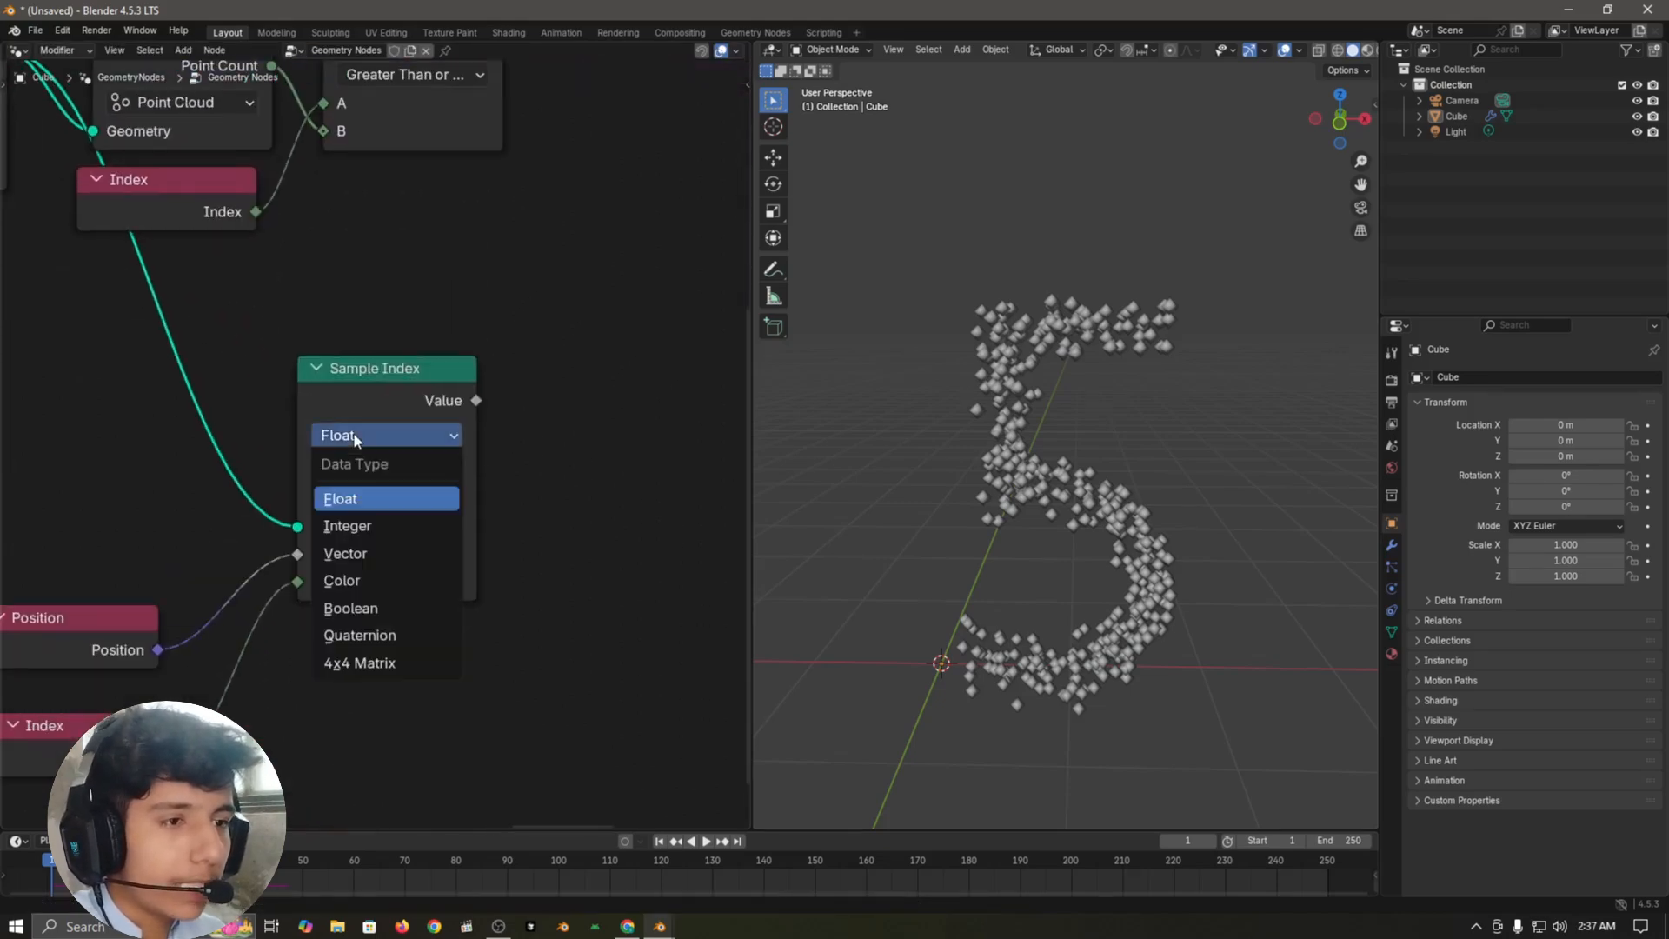
{"action": "left_click", "coordinate": [362, 556]}
Step: Add a Random Value node beside Sample Index
{"action": "scroll", "coordinate": [521, 521], "scroll_direction": "down", "scroll_amount": 2}
{"action": "key", "text": "shift+a"}
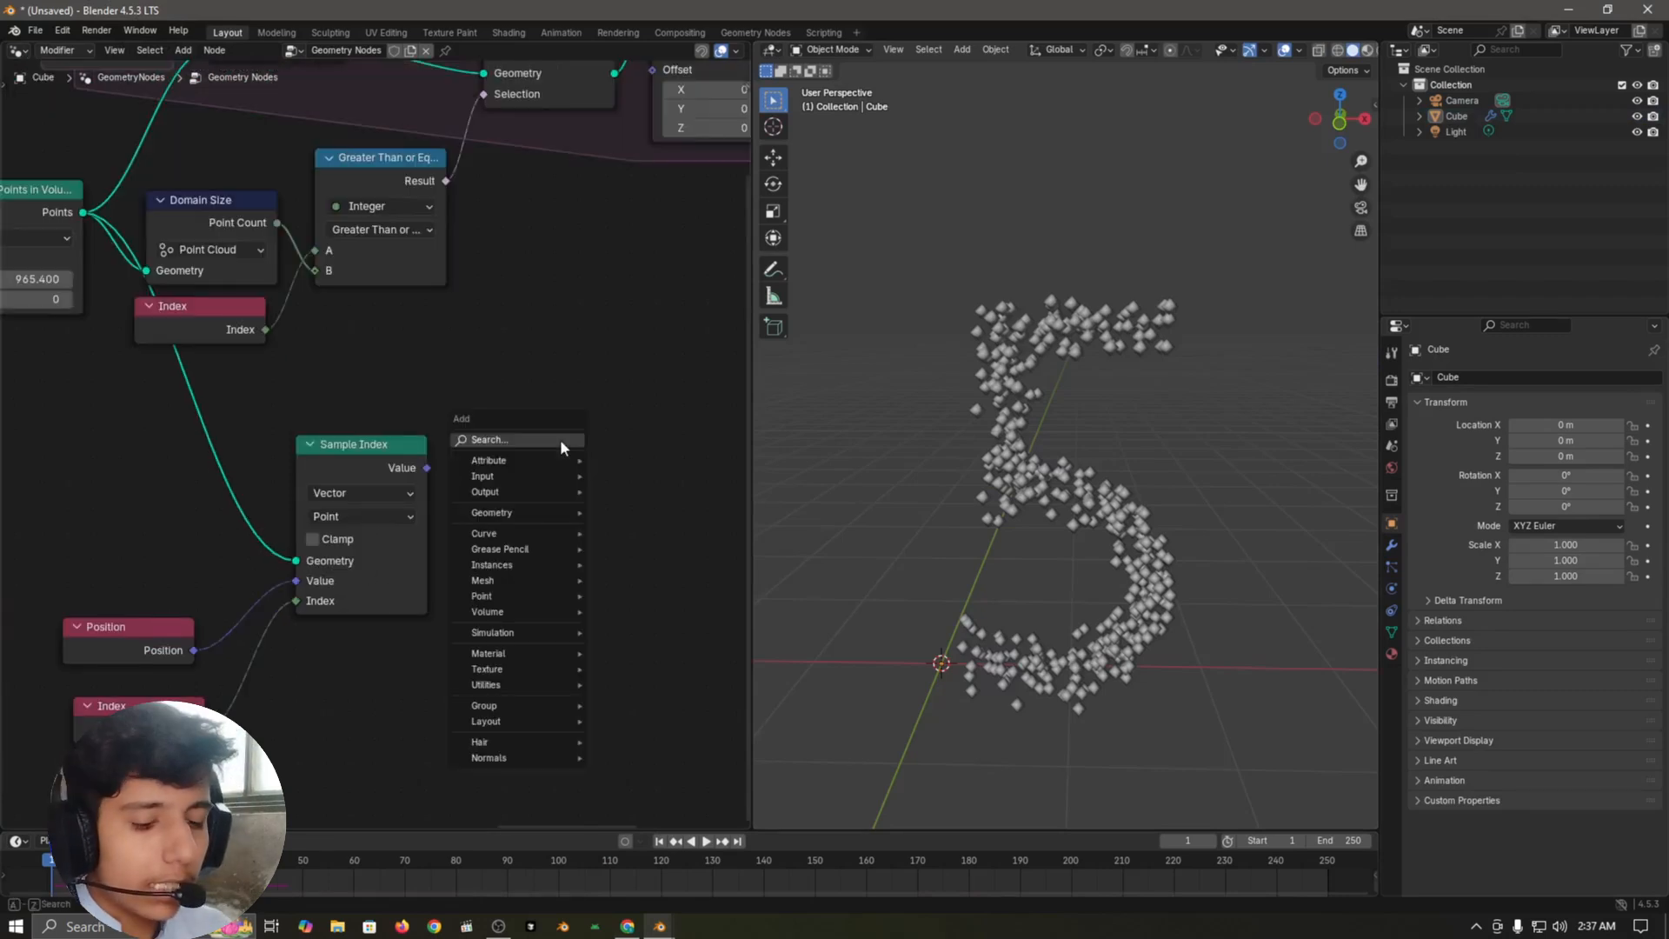
{"action": "type", "text": "random"}
{"action": "key", "text": "Return"}
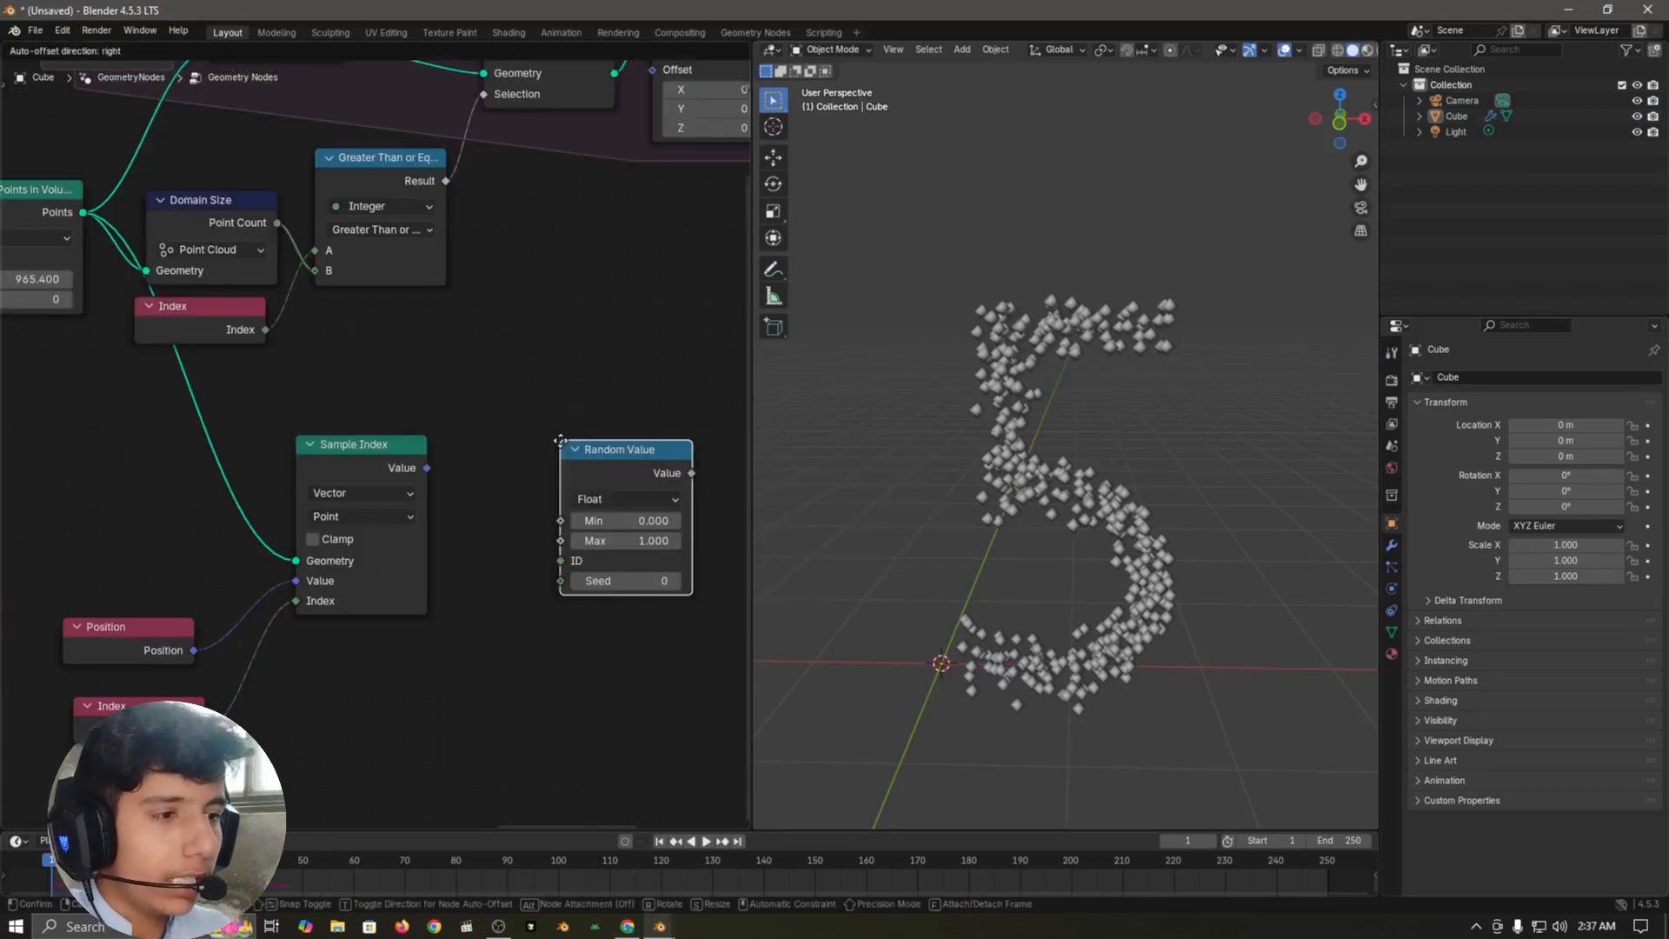
{"action": "left_click", "coordinate": [505, 470]}
Step: Duplicate the Position node and place the copy just above Sample Index
{"action": "middle_click_drag", "start_coordinate": [532, 357], "coordinate": [560, 419]}
{"action": "left_click", "coordinate": [190, 694]}
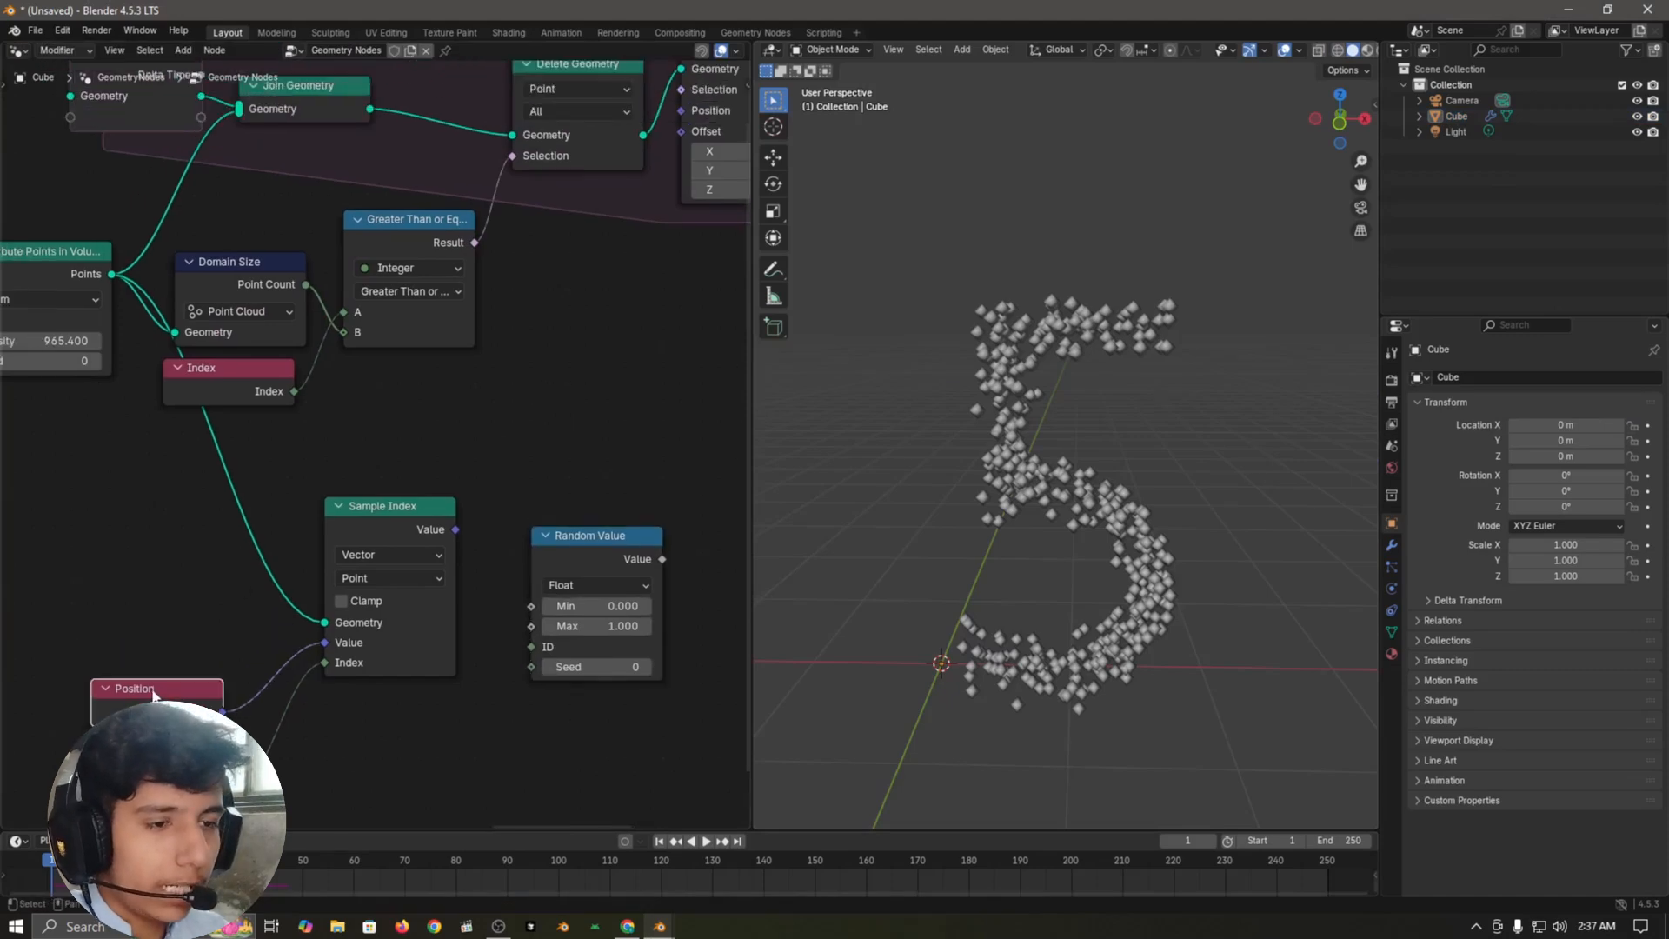
{"action": "key", "text": "shift+d"}
{"action": "left_click", "coordinate": [589, 472]}
Step: Add a Mix Vector node above Random Value, beside the Greater Than or Equal node
{"action": "middle_click_drag", "start_coordinate": [584, 349], "coordinate": [530, 372]}
{"action": "key", "text": "shift+a"}
{"action": "type", "text": "vecto"}
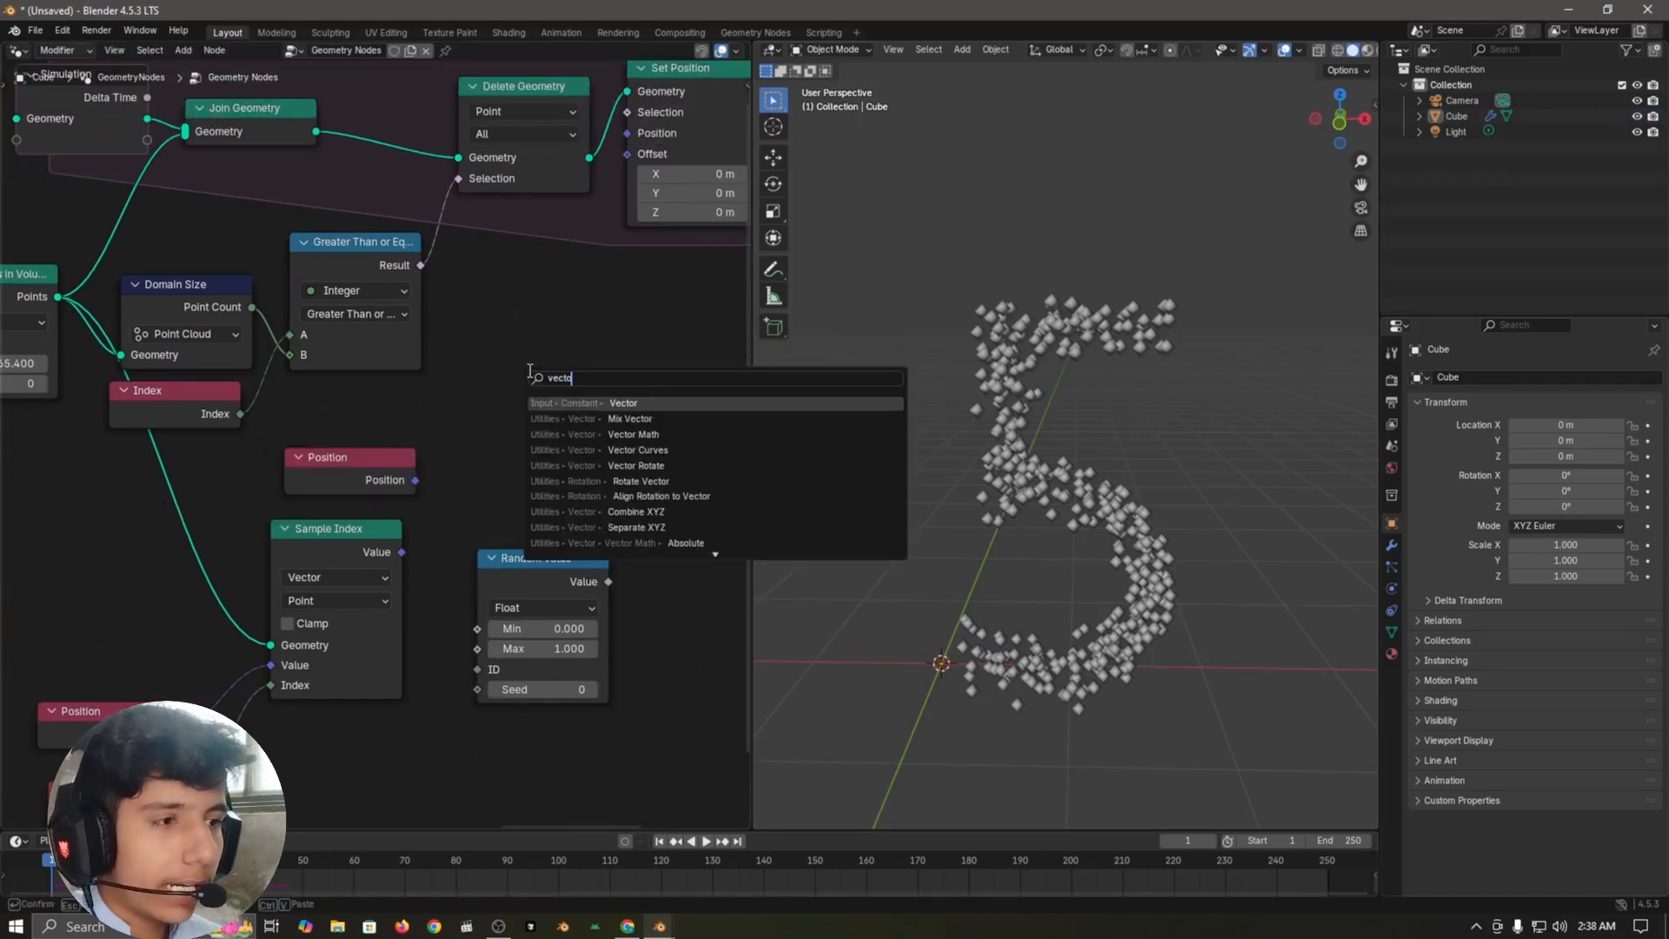
{"action": "type", "text": "r mix"}
{"action": "key", "text": "Return"}
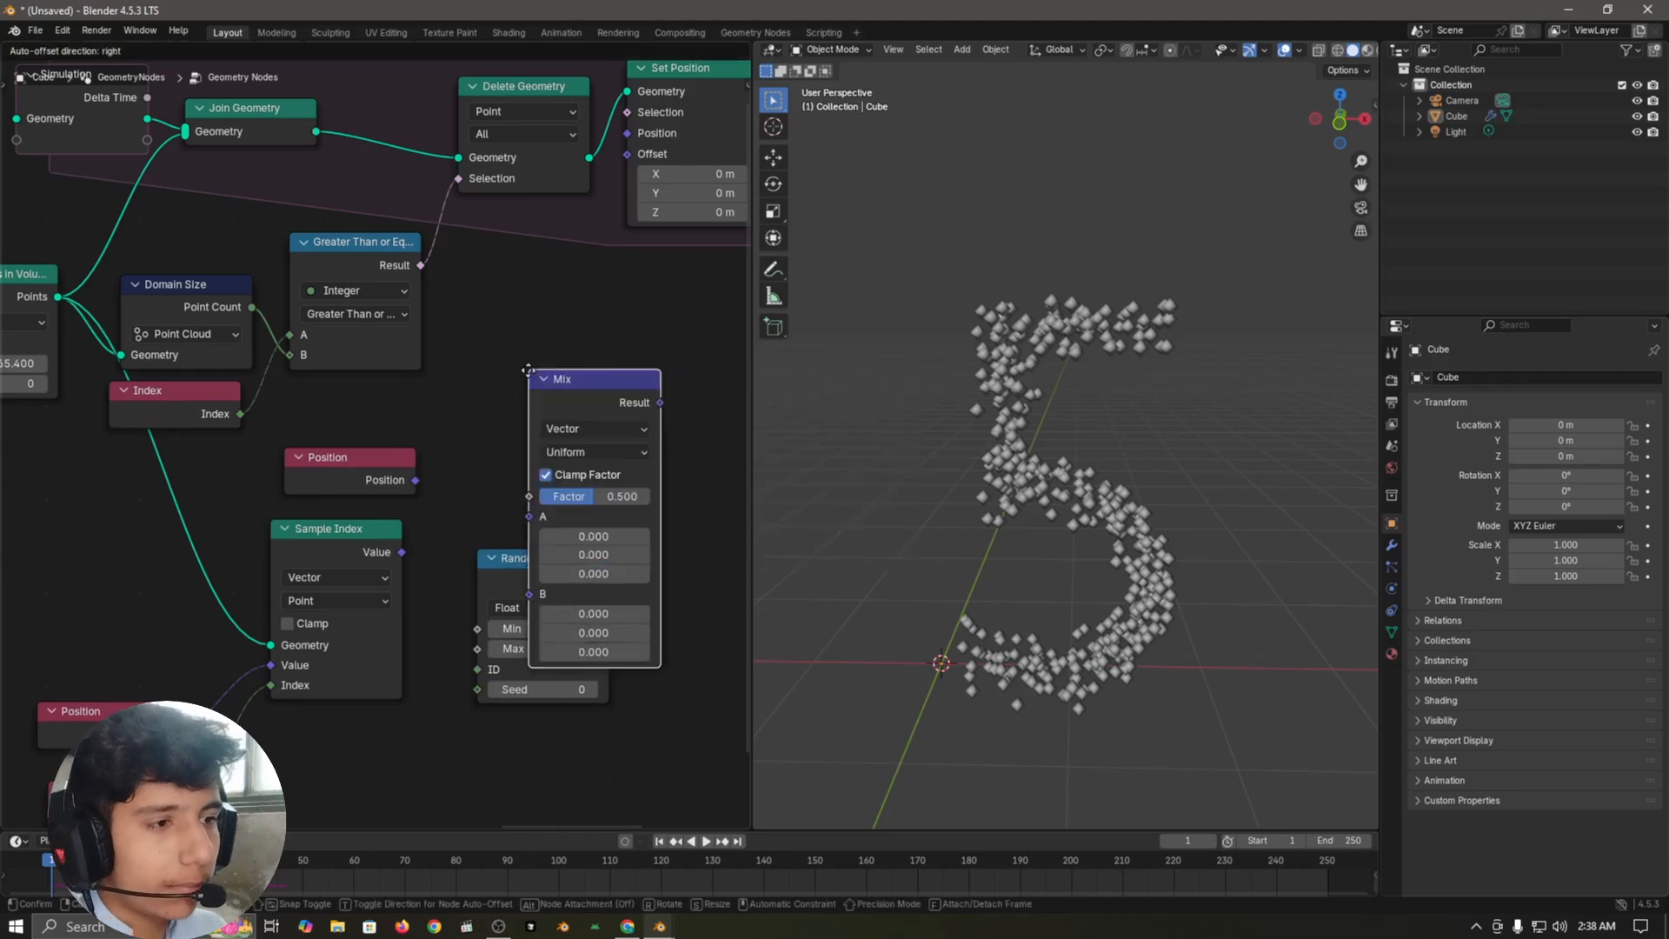
{"action": "left_click", "coordinate": [487, 242]}
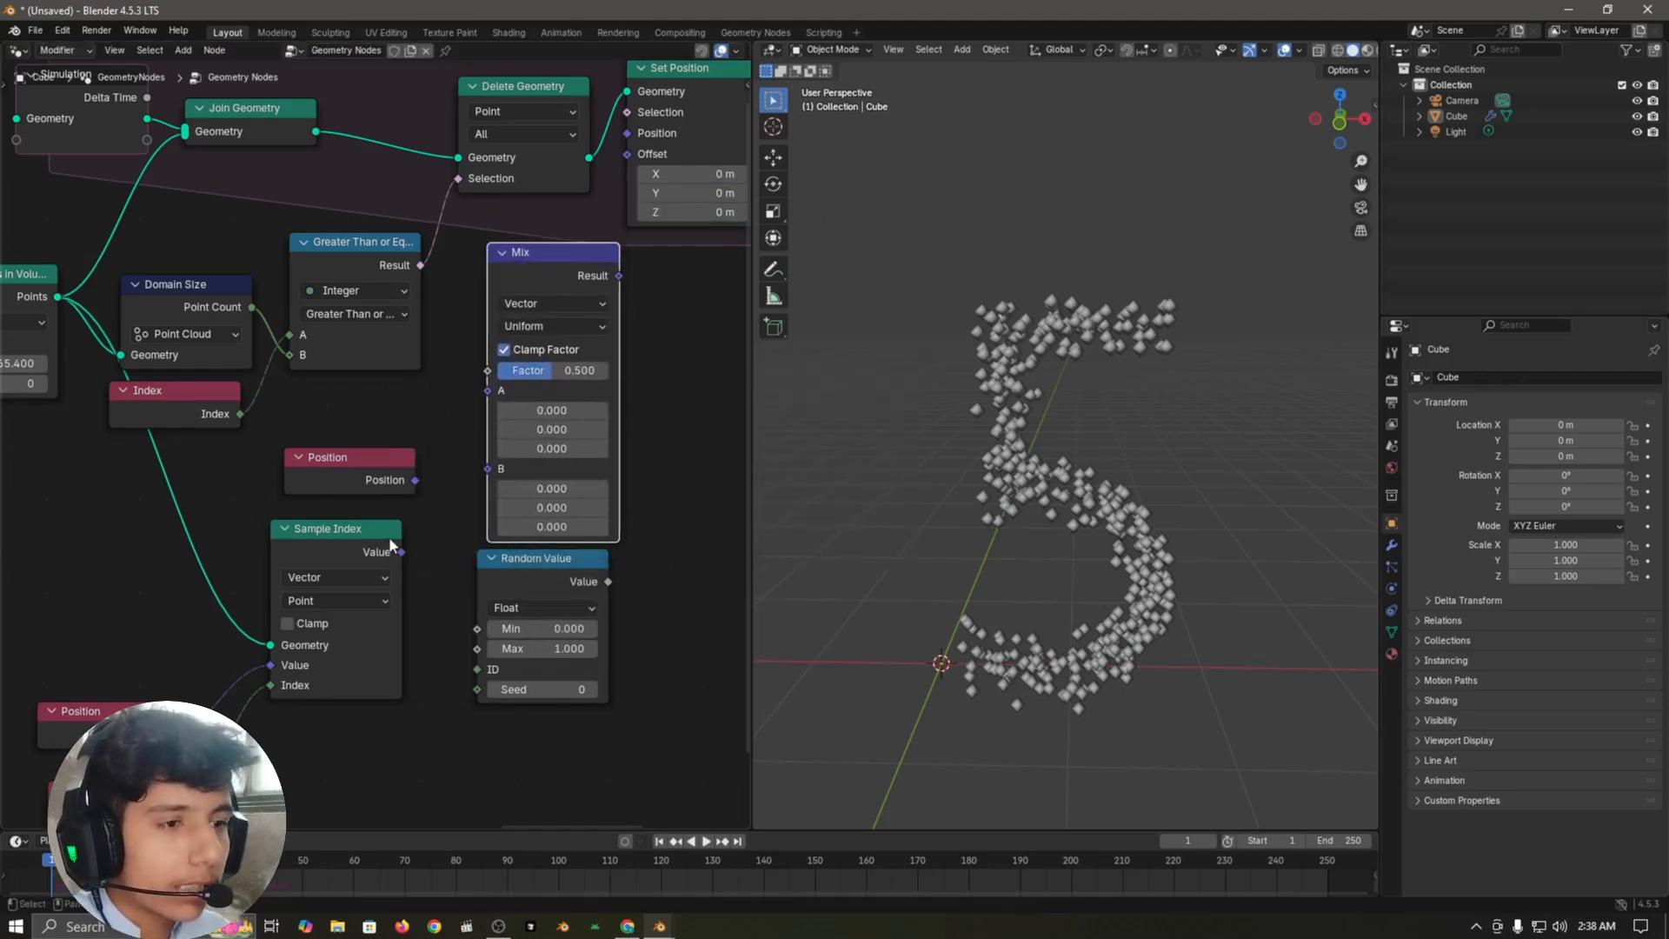
Step: Link Sample Index to the Mix node's B, the duplicated Position to A and Random Value to Factor
{"action": "left_click_drag", "start_coordinate": [401, 551], "coordinate": [488, 469]}
{"action": "left_click", "coordinate": [393, 477]}
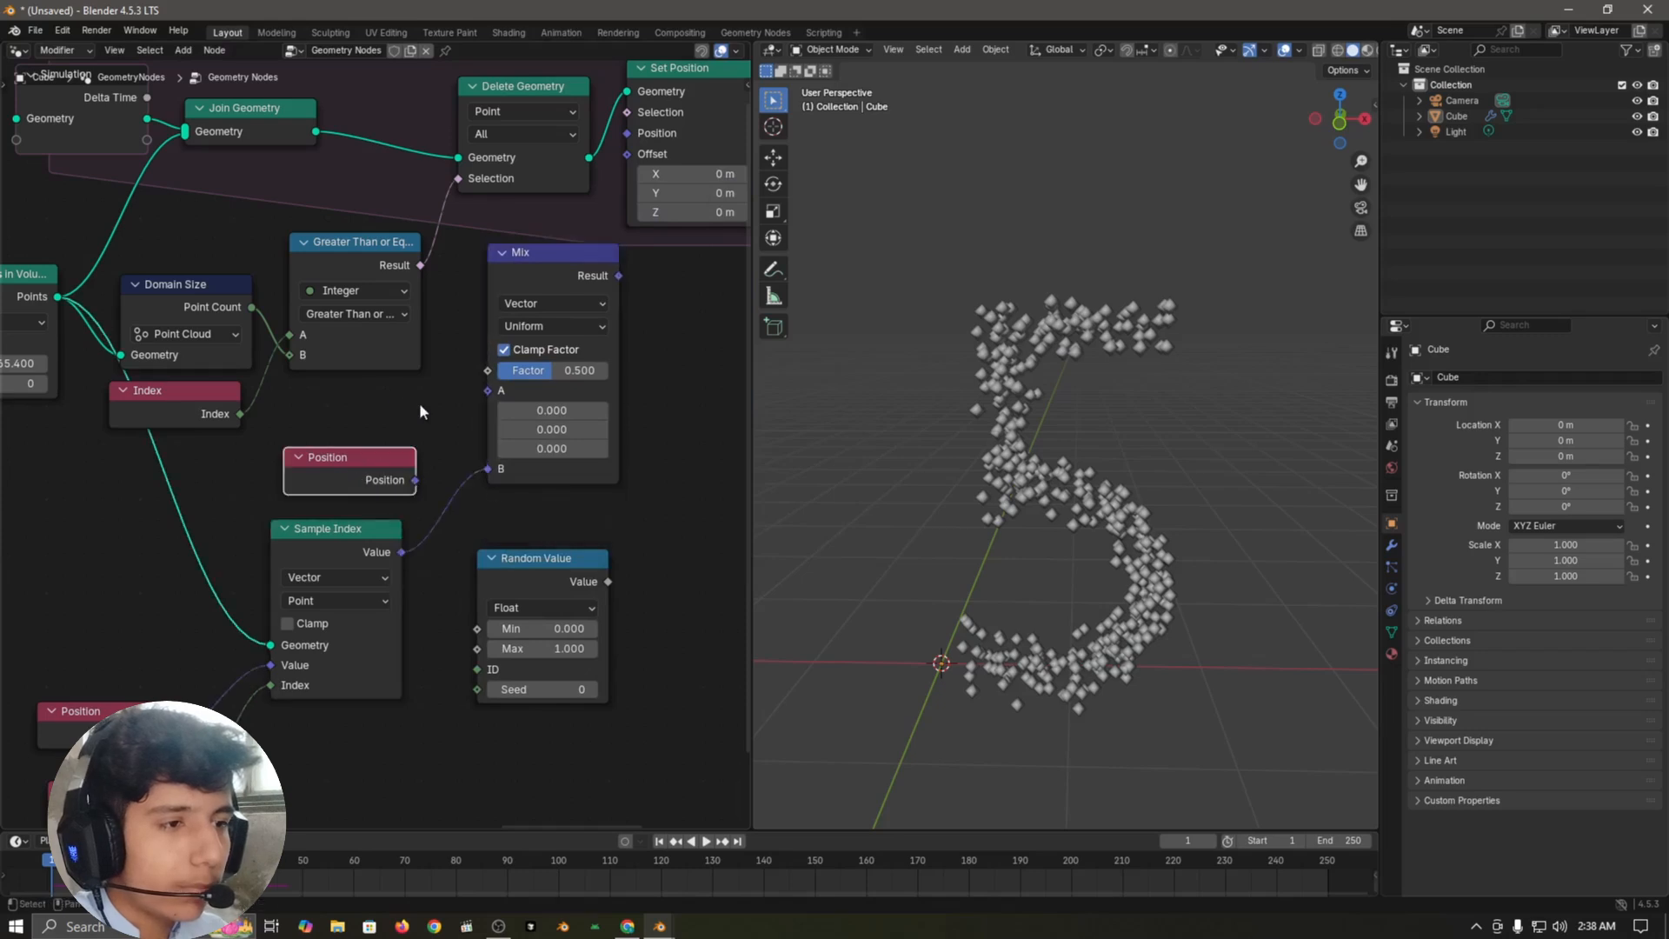
{"action": "left_click_drag", "start_coordinate": [504, 402], "coordinate": [499, 397]}
{"action": "left_click_drag", "start_coordinate": [584, 564], "coordinate": [483, 372]}
{"action": "left_click", "coordinate": [645, 449]}
Step: Reposition the Mix node below the simulation zone and link its Result to Set Position's Position input
{"action": "middle_click_drag", "start_coordinate": [723, 362], "coordinate": [570, 614]}
{"action": "left_click_drag", "start_coordinate": [457, 537], "coordinate": [428, 569]}
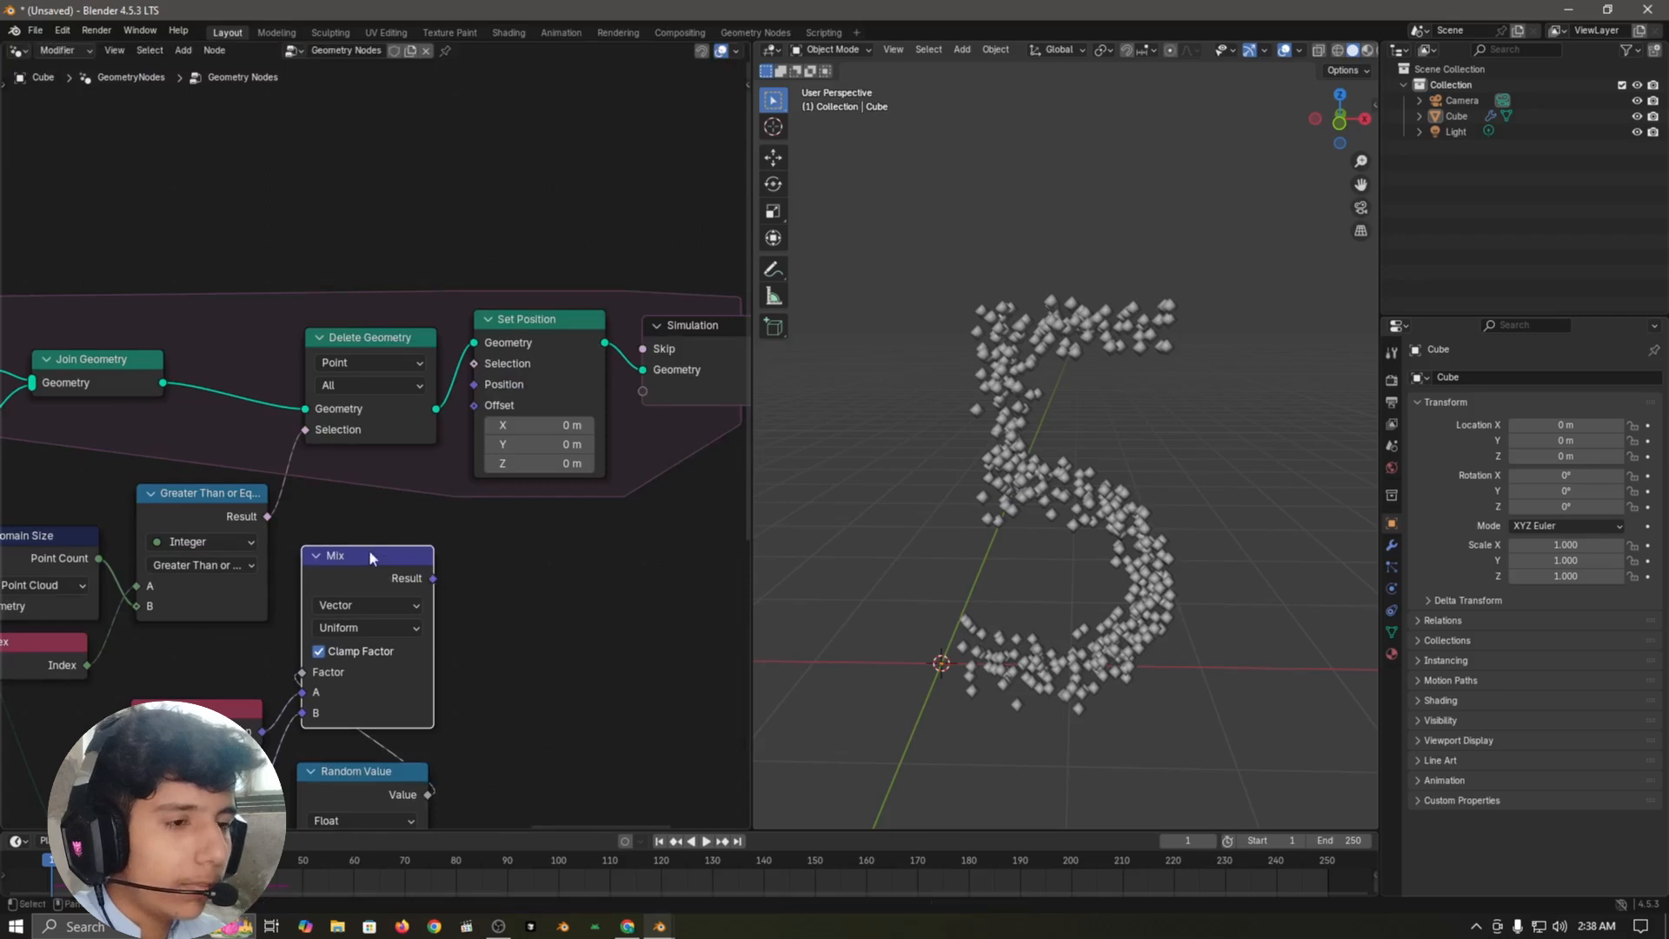
{"action": "left_click_drag", "start_coordinate": [435, 577], "coordinate": [474, 384]}
Step: Set the Random Value node's Min to 0.05 and Max to 0.3
{"action": "middle_click_drag", "start_coordinate": [557, 696], "coordinate": [706, 396]}
{"action": "scroll", "coordinate": [591, 539], "scroll_direction": "up", "scroll_amount": 3}
{"action": "middle_click_drag", "start_coordinate": [575, 548], "coordinate": [538, 529]}
{"action": "mouse_move", "coordinate": [507, 479]}
{"action": "left_mouse_down"}
{"action": "mouse_move", "coordinate": [426, 412]}
{"action": "mouse_move", "coordinate": [508, 479]}
{"action": "left_mouse_up"}
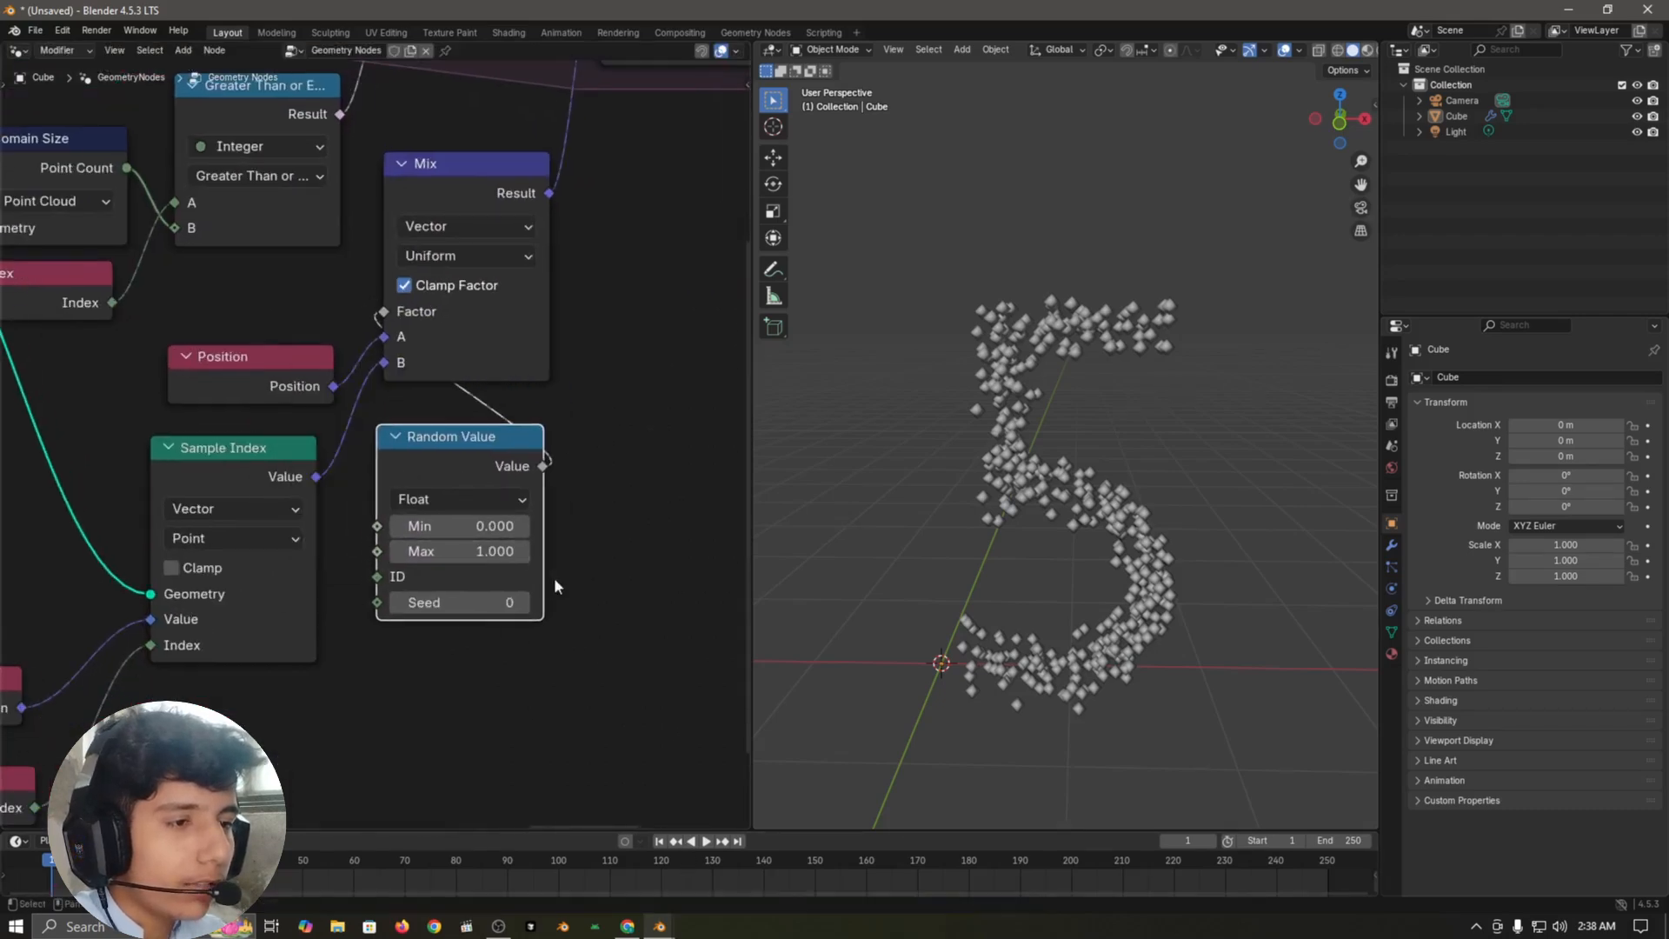
{"action": "scroll", "coordinate": [608, 594], "scroll_direction": "up", "scroll_amount": 5}
{"action": "middle_click_drag", "start_coordinate": [648, 578], "coordinate": [626, 545]}
{"action": "left_click", "coordinate": [629, 555]}
{"action": "double_click", "coordinate": [469, 527]}
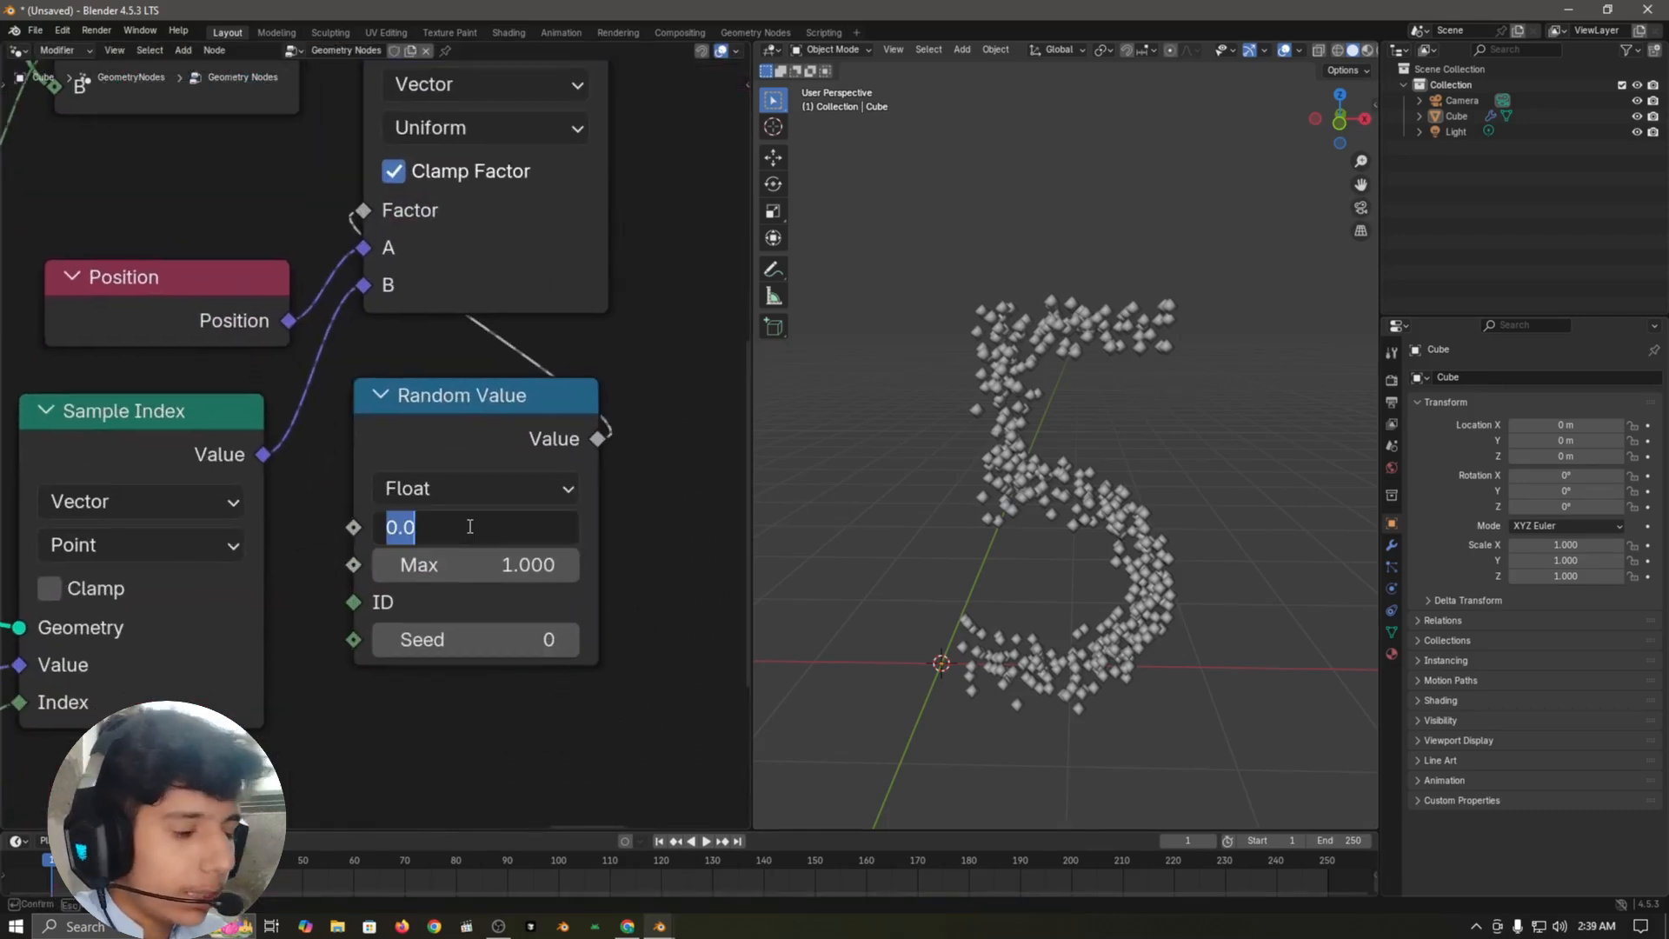
{"action": "type", "text": "0.05"}
{"action": "key", "text": "Return"}
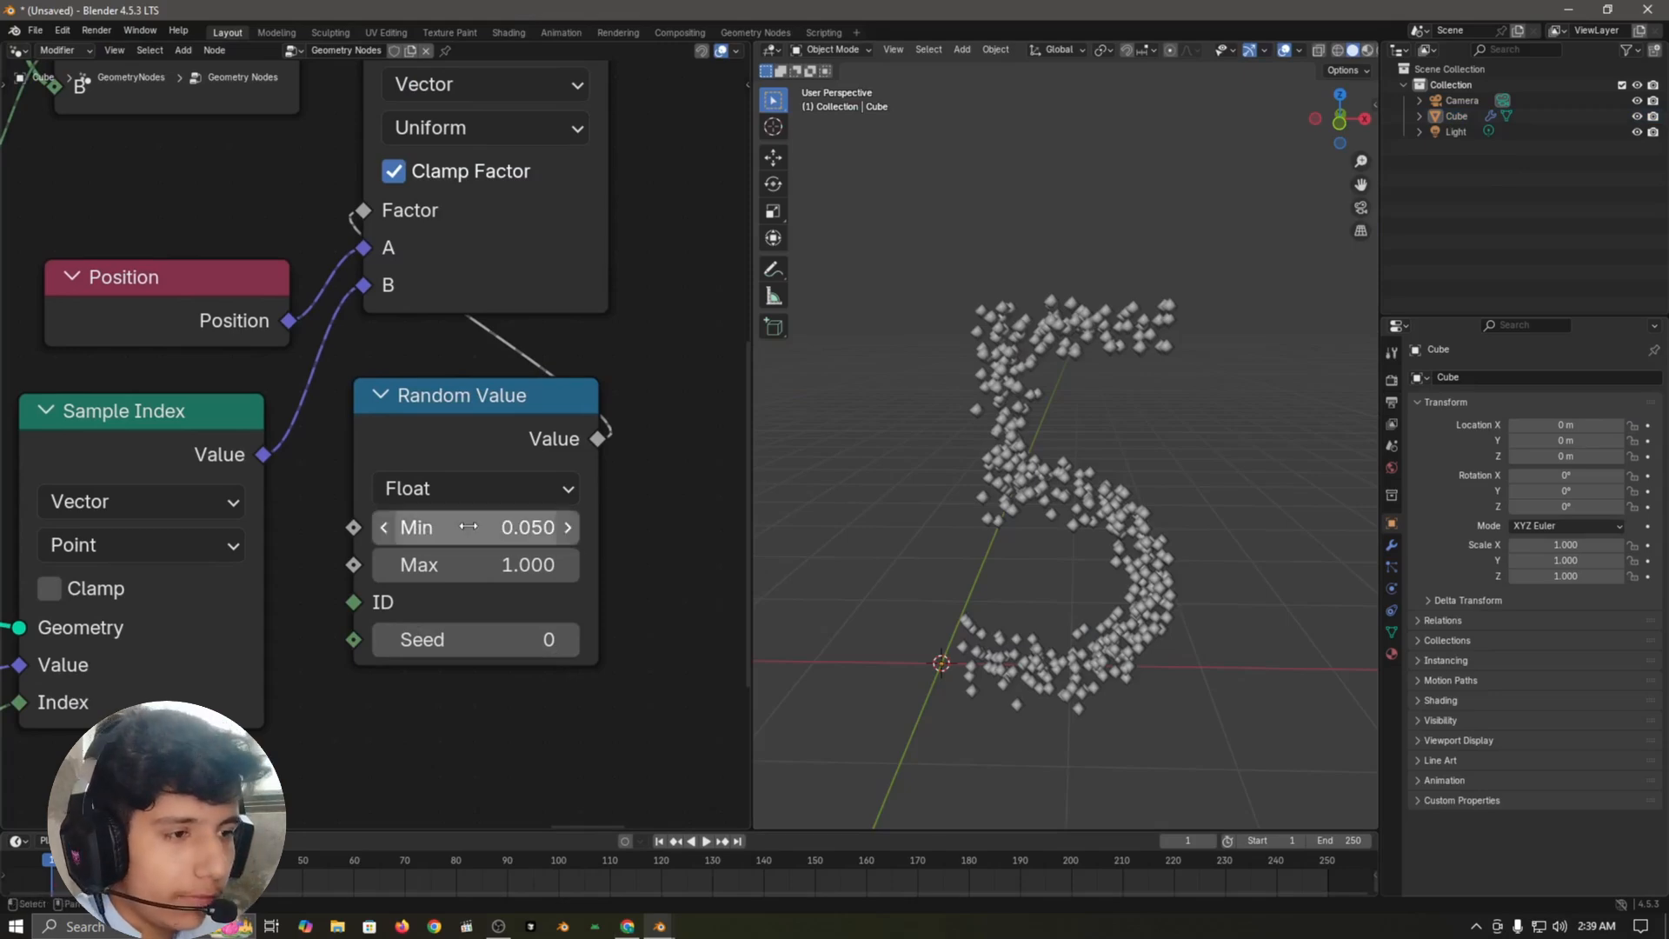
{"action": "double_click", "coordinate": [493, 555]}
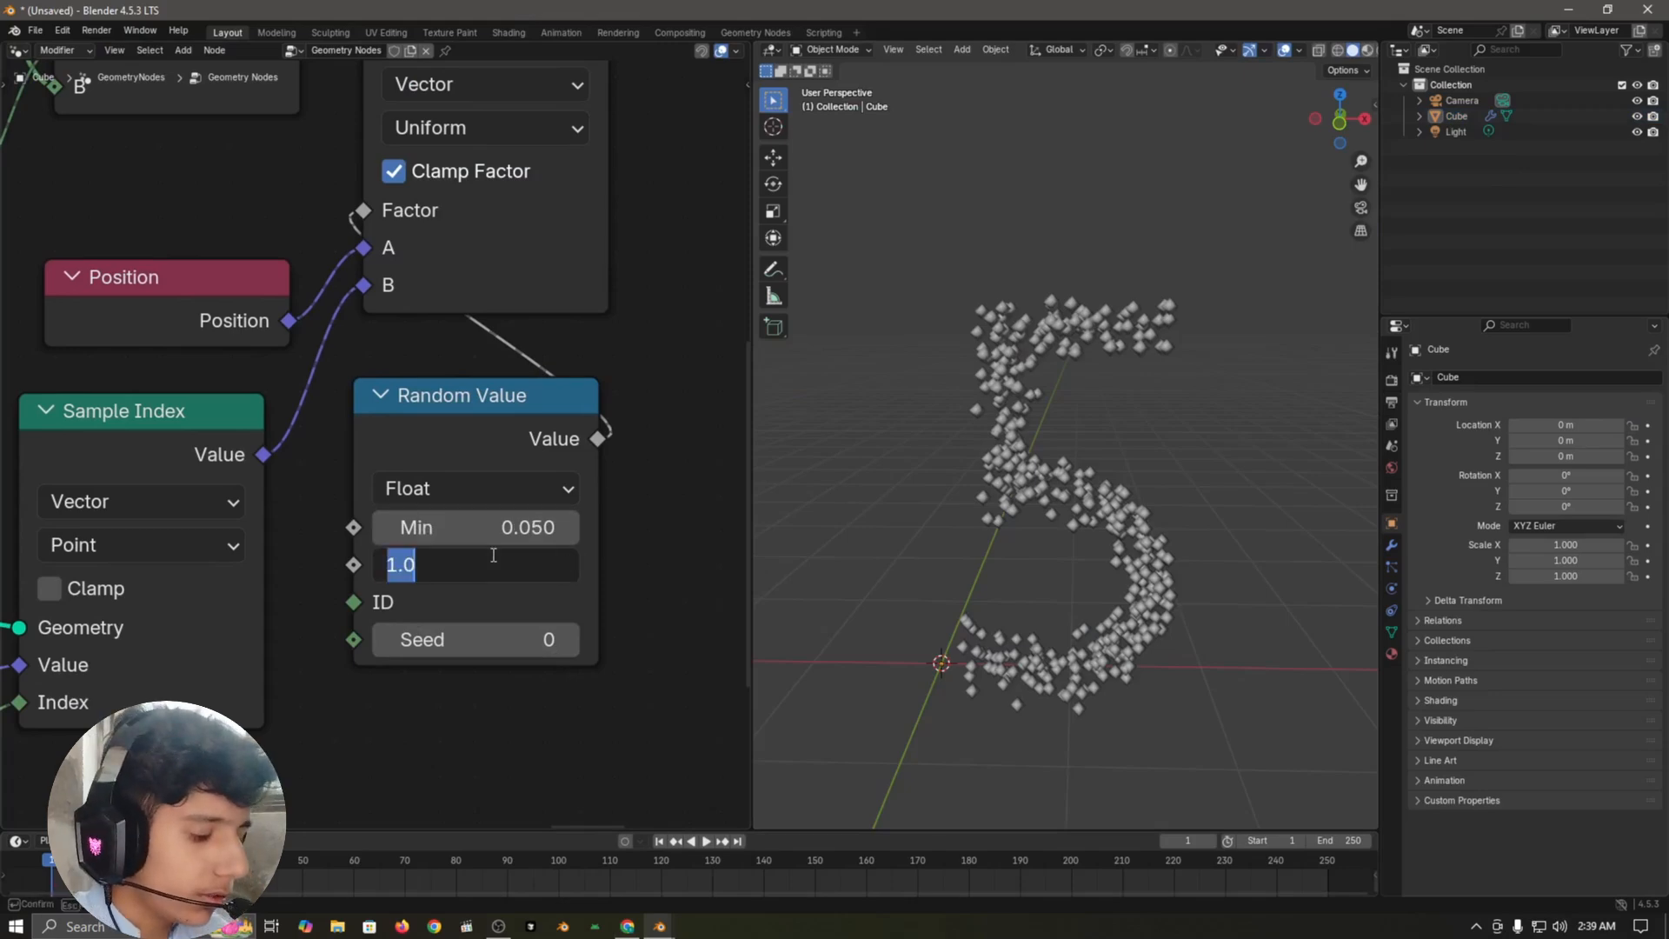
{"action": "type", "text": "0.5"}
{"action": "key", "text": "Return"}
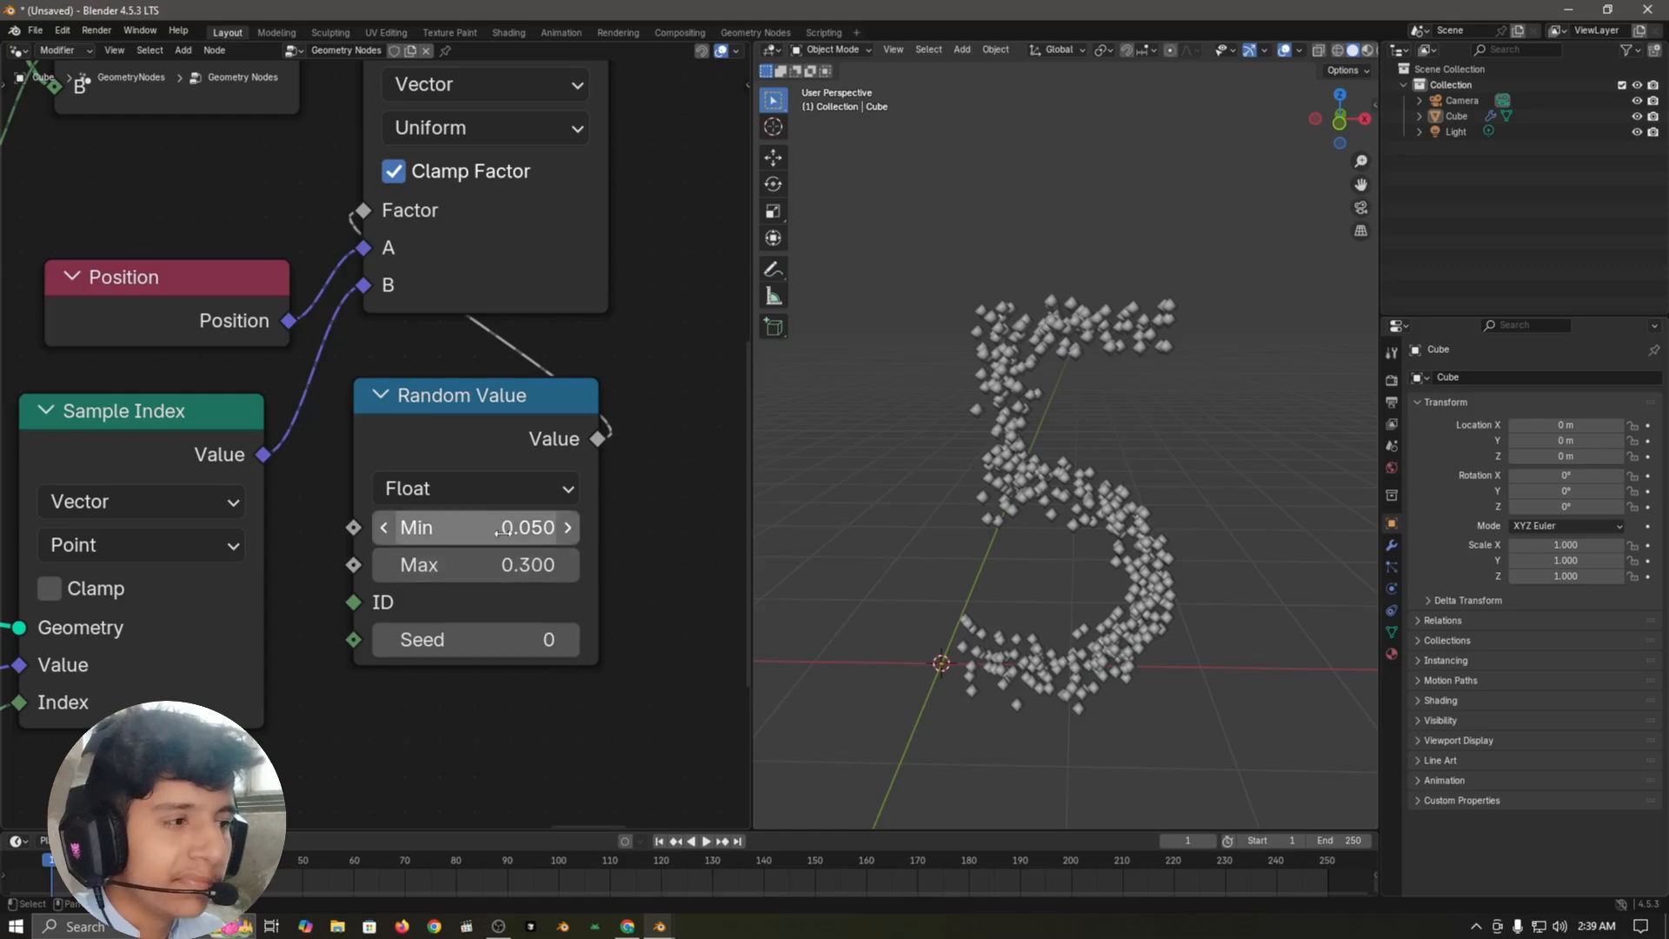
Step: Play the animation to check how the points move between the countdown numbers
{"action": "scroll", "coordinate": [354, 608], "scroll_direction": "down", "scroll_amount": 5}
{"action": "key", "text": "space"}
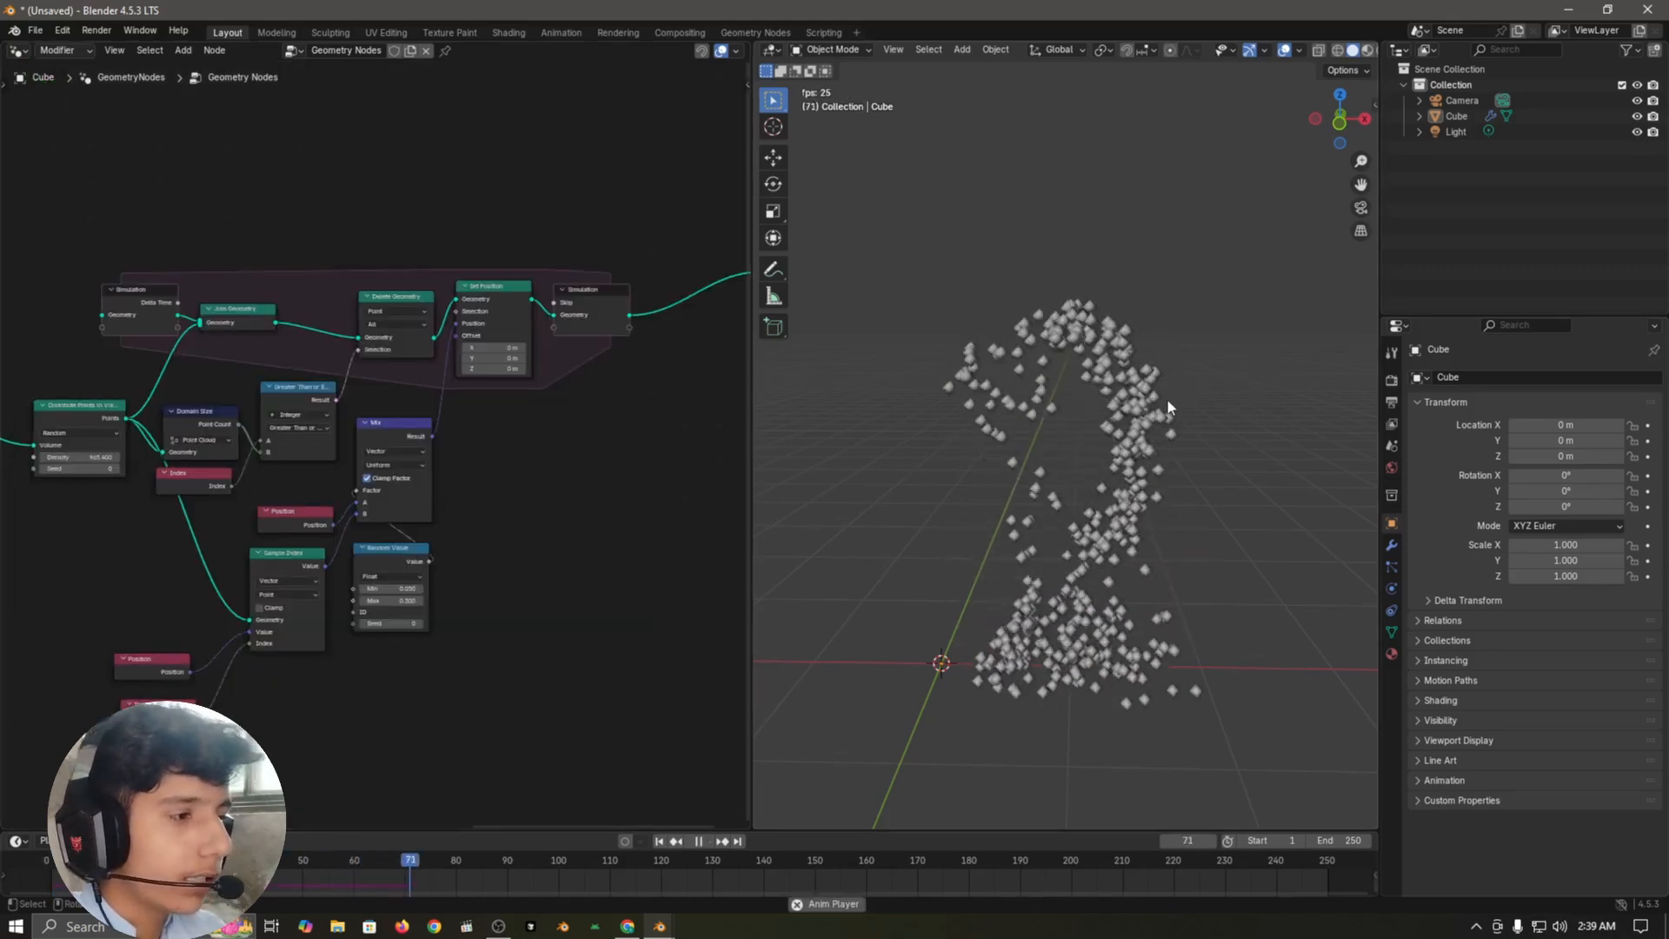
{"action": "key", "text": "Escape"}
{"action": "key", "text": "space"}
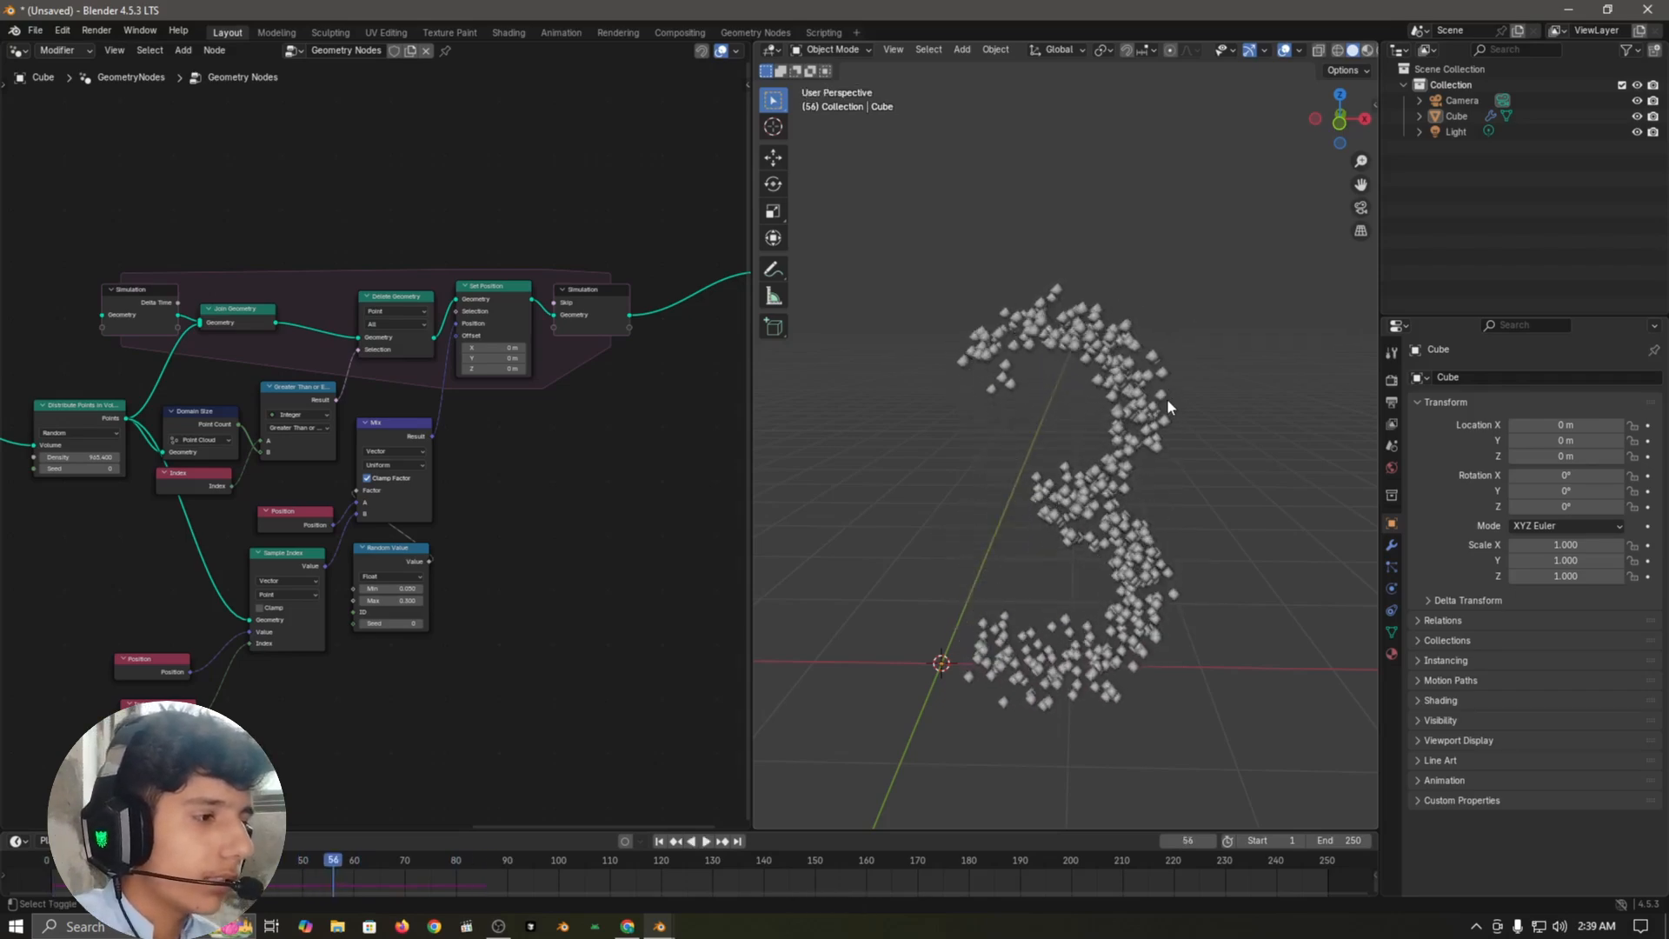
Step: Reset the playback and insert a Set Point Radius node between Set Position and the simulation output
{"action": "key", "text": "Escape"}
{"action": "scroll", "coordinate": [570, 583], "scroll_direction": "up", "scroll_amount": 1}
{"action": "middle_click_drag", "start_coordinate": [522, 526], "coordinate": [367, 659]}
{"action": "scroll", "coordinate": [368, 657], "scroll_direction": "up", "scroll_amount": 3}
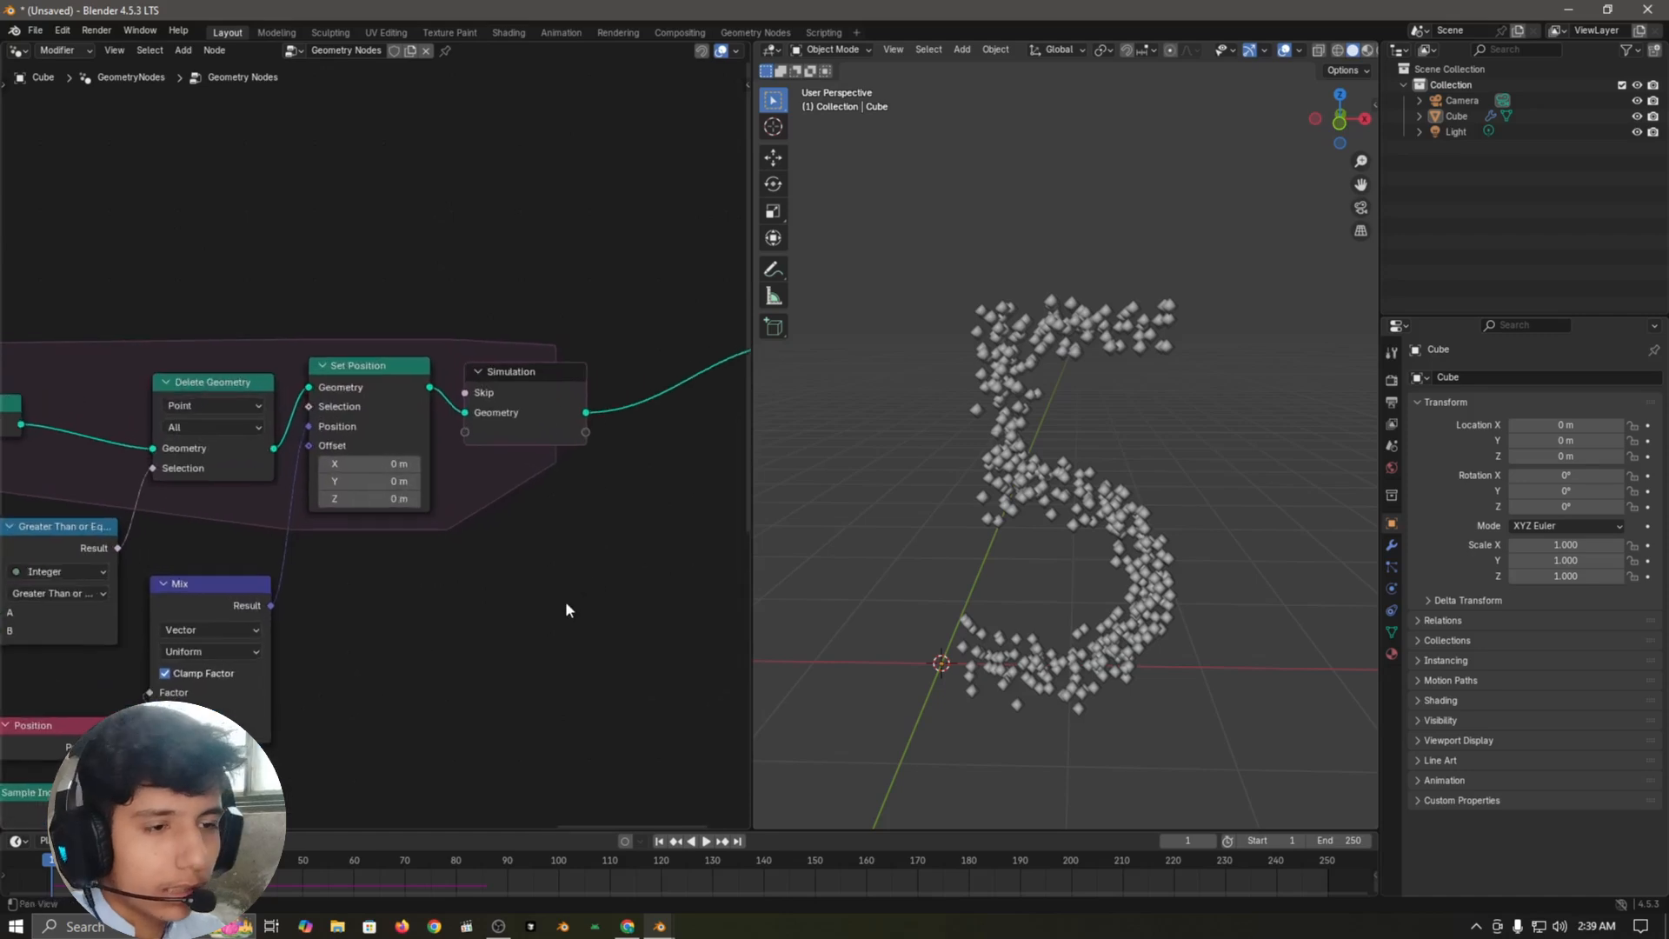
{"action": "middle_click_drag", "start_coordinate": [566, 602], "coordinate": [552, 616]}
{"action": "key", "text": "shift+a"}
{"action": "type", "text": "set"}
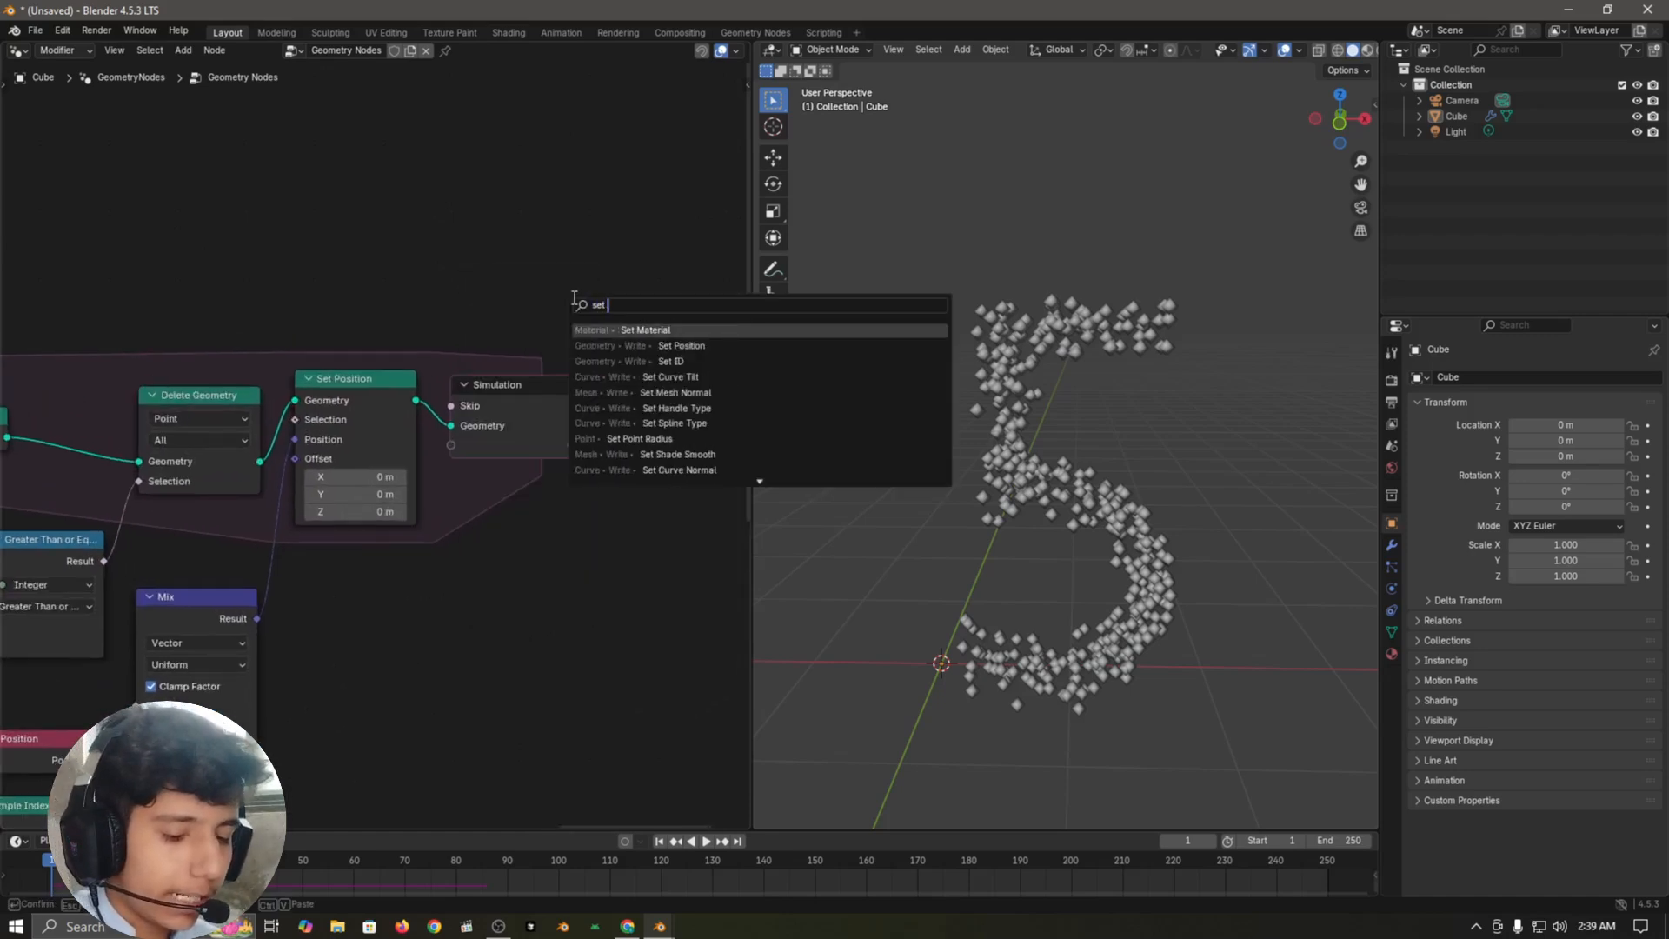
{"action": "type", "text": " ra"}
{"action": "key", "text": "Return"}
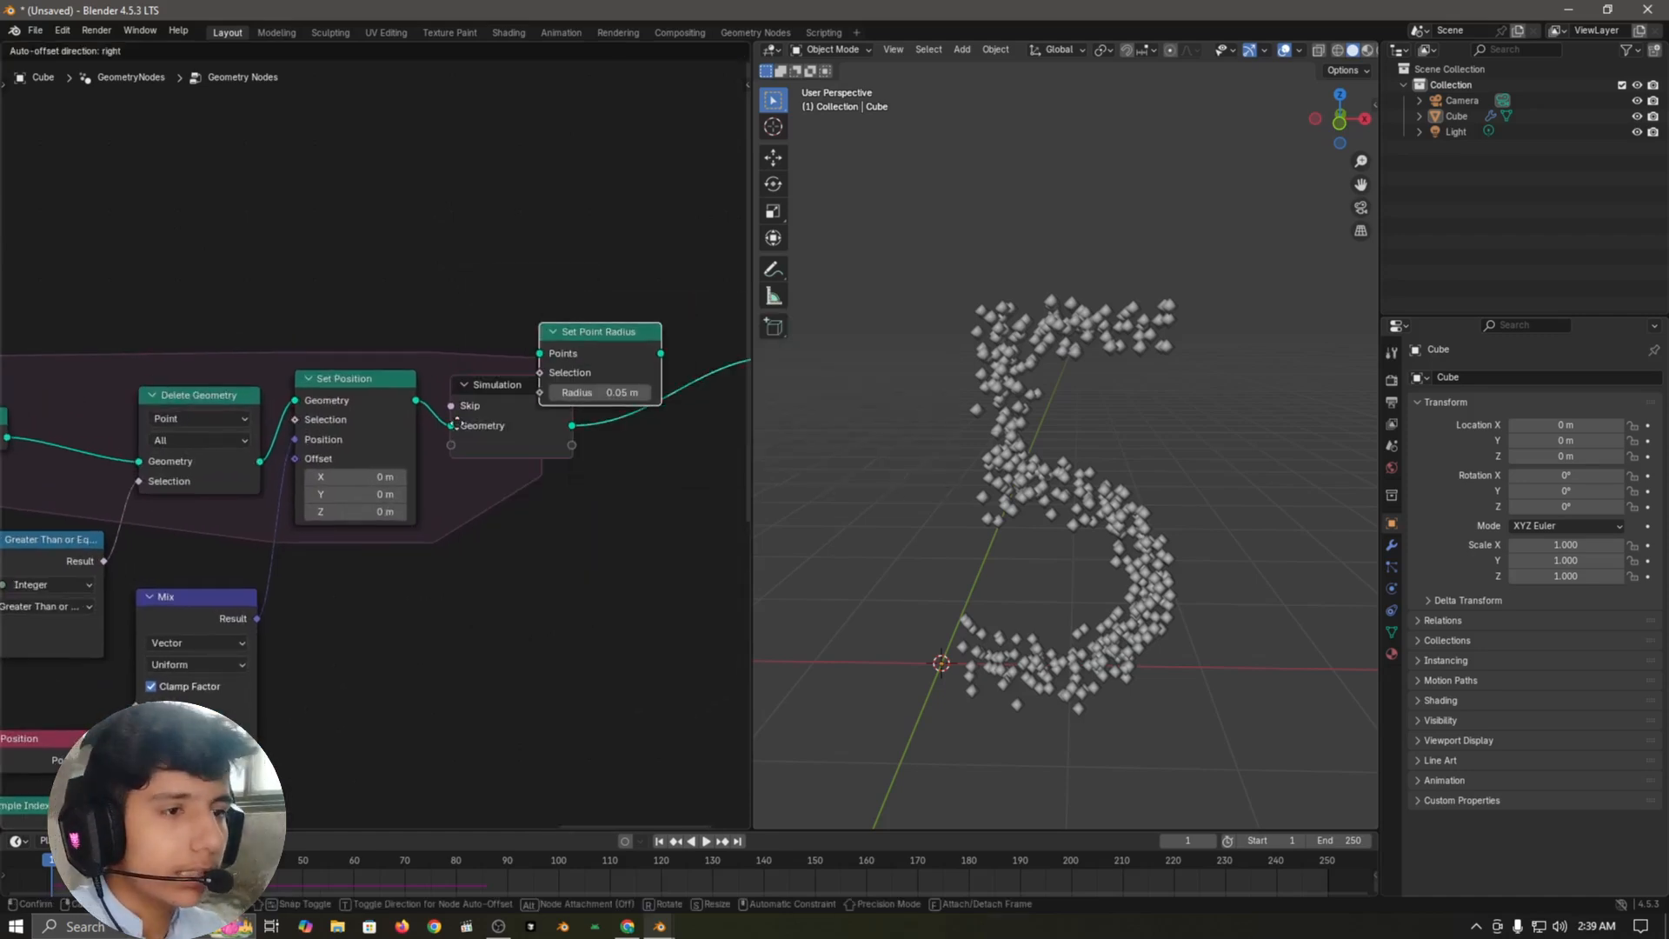
{"action": "left_click", "coordinate": [482, 405]}
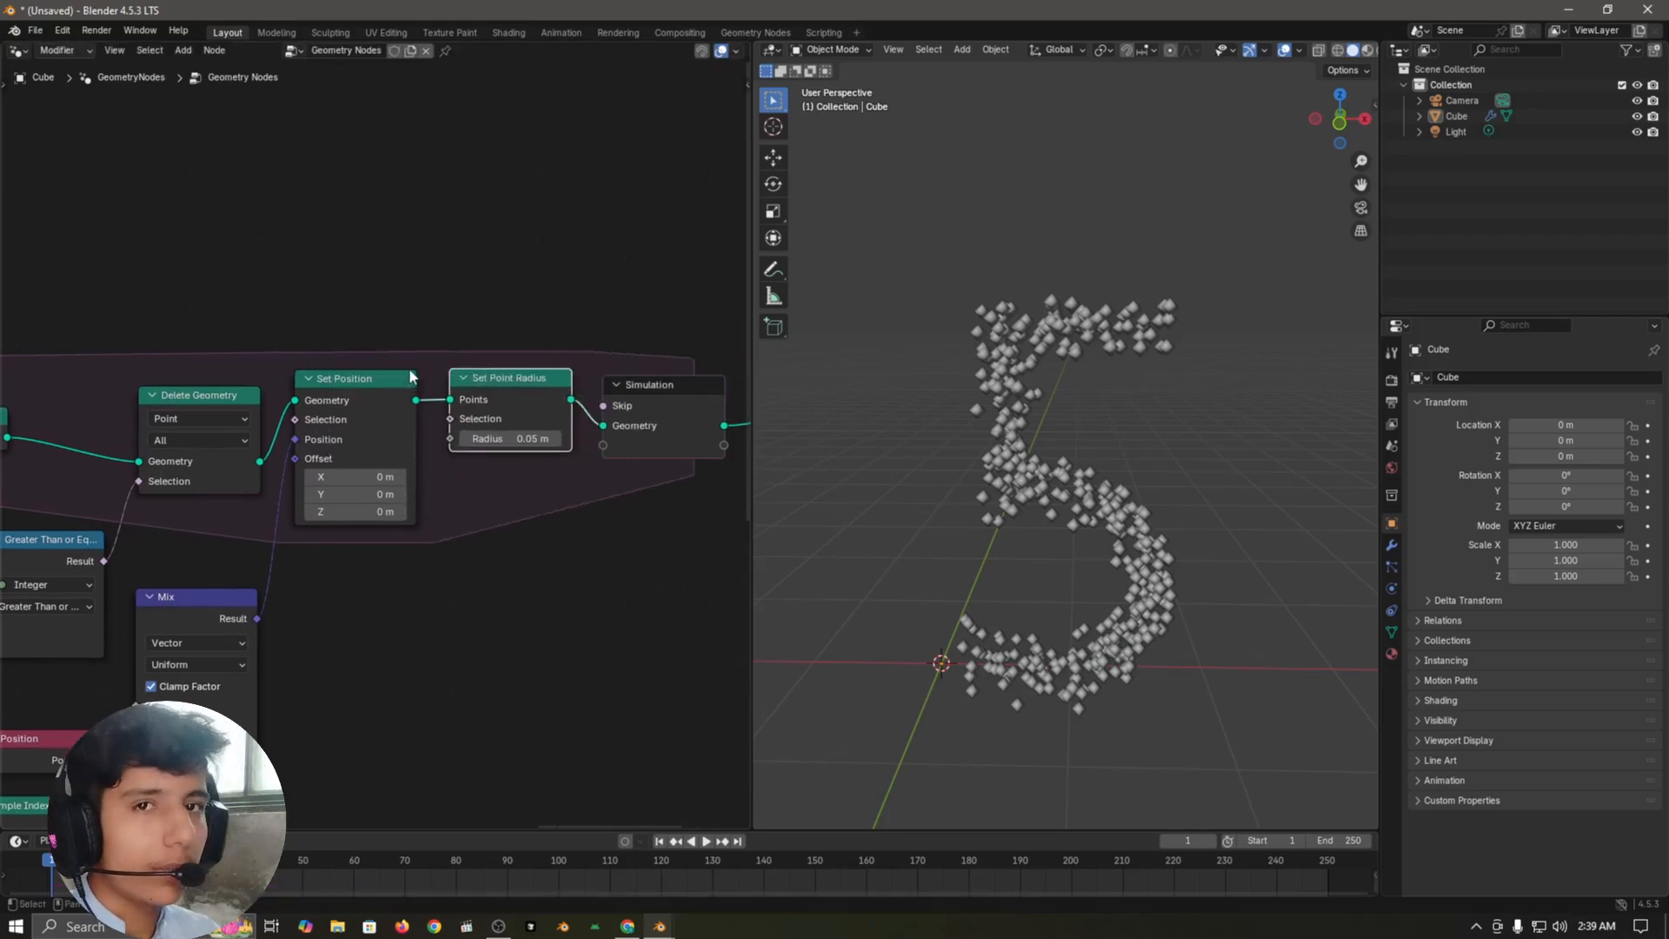
Step: Insert a second Set Position node between Set Point Radius and the simulation output
{"action": "middle_click_drag", "start_coordinate": [663, 567], "coordinate": [586, 606]}
{"action": "key", "text": "shift+a"}
{"action": "type", "text": "set pos"}
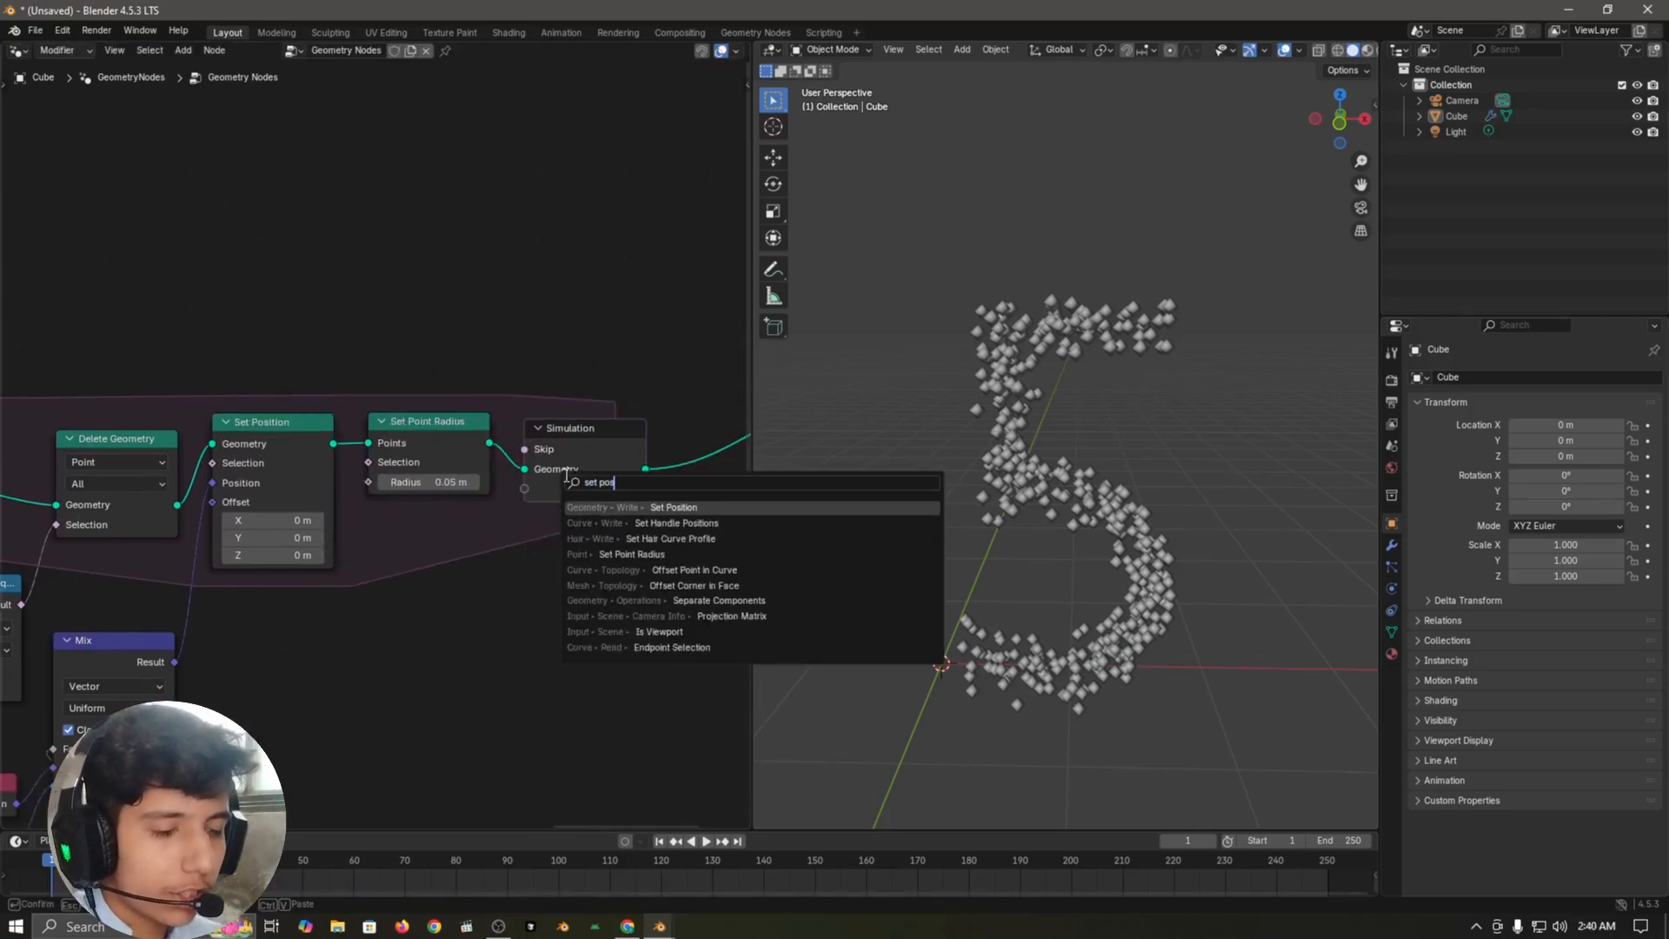
{"action": "key", "text": "Return"}
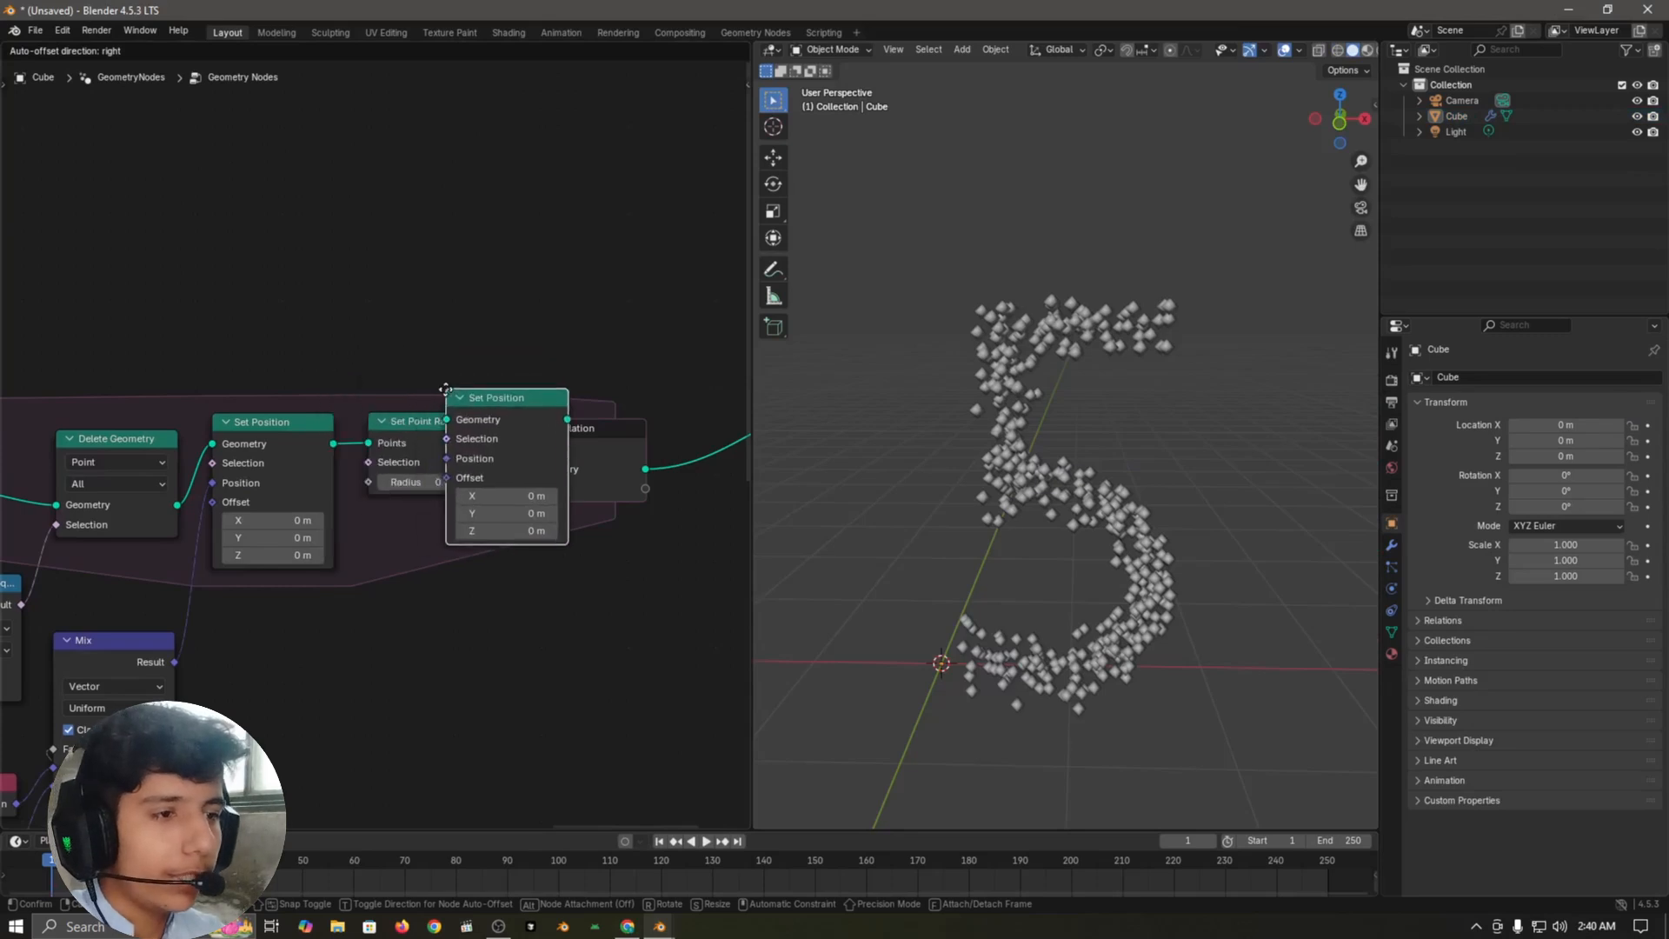
{"action": "left_click", "coordinate": [511, 370]}
Step: Duplicate the Sample Index node and place the copy below Set Point Radius
{"action": "middle_click_drag", "start_coordinate": [589, 683], "coordinate": [567, 538]}
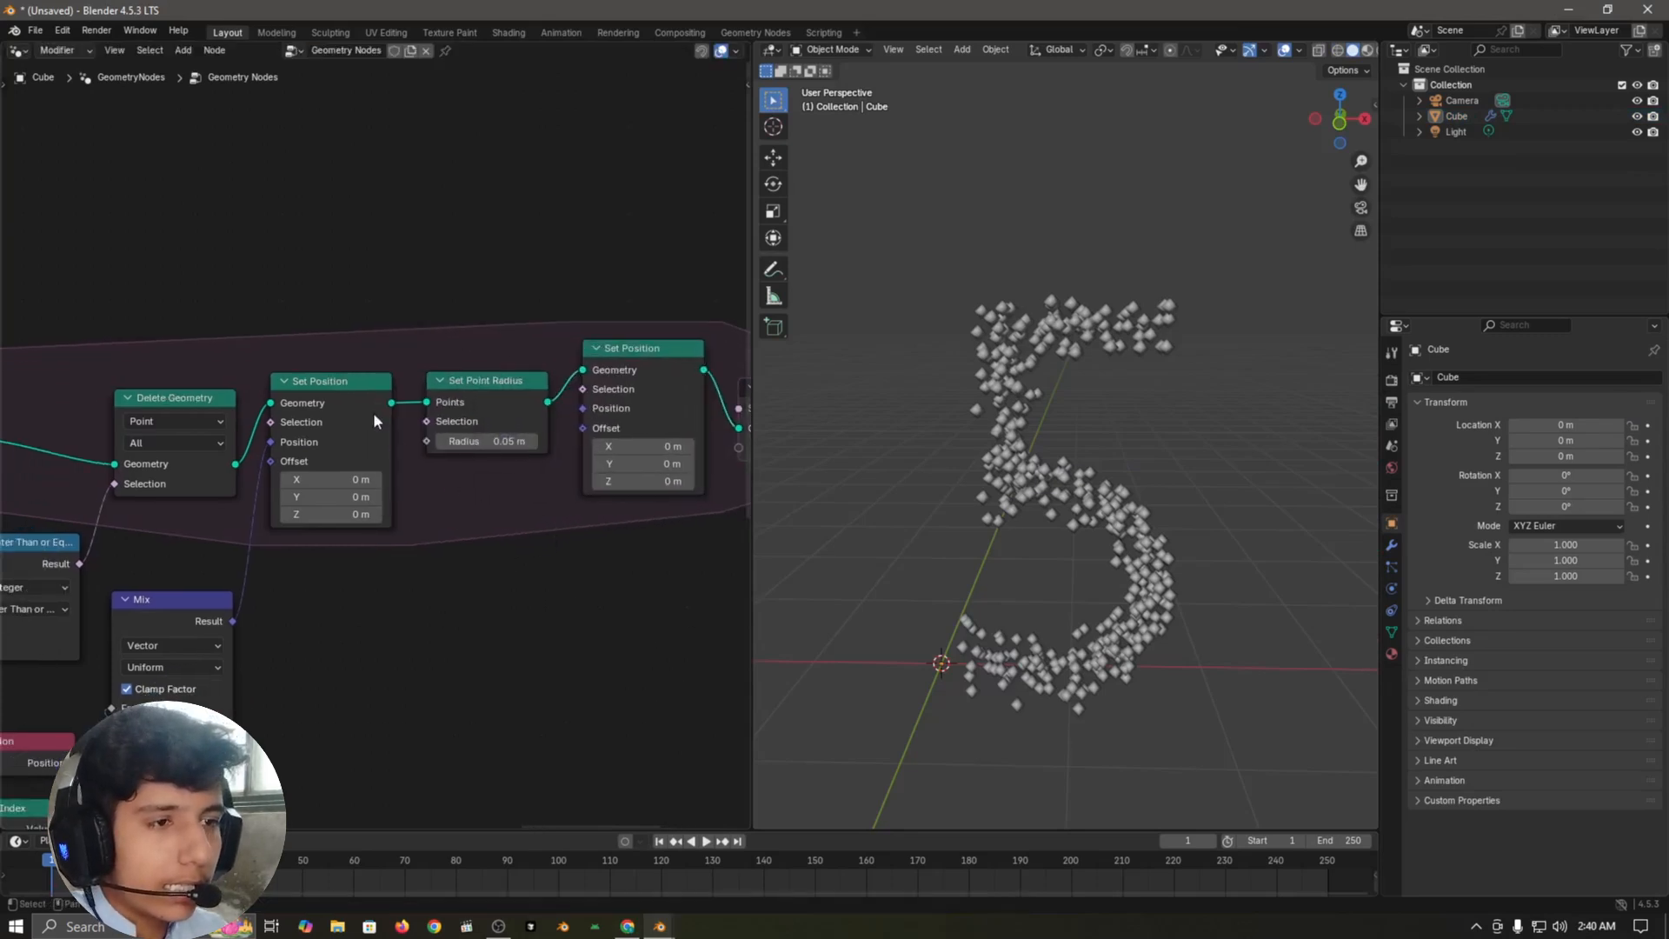
{"action": "key", "text": "shift+a"}
{"action": "scroll", "coordinate": [230, 550], "scroll_direction": "down", "scroll_amount": 4}
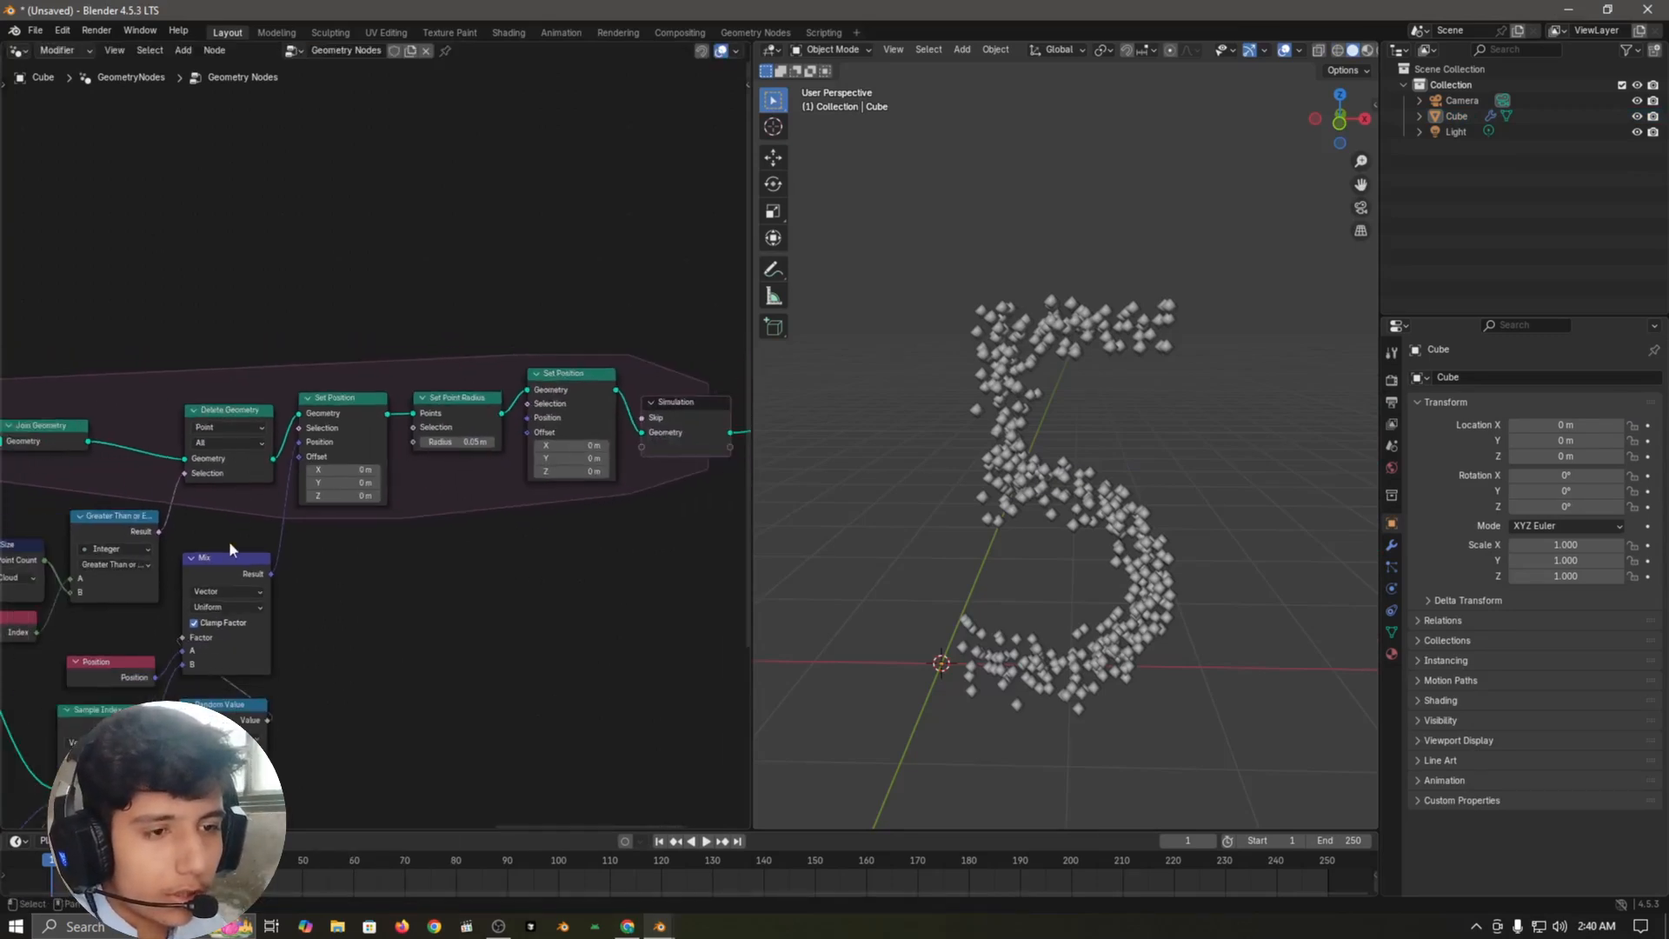
{"action": "left_click", "coordinate": [126, 735]}
{"action": "key", "text": "shift+d"}
{"action": "left_click", "coordinate": [516, 487]}
{"action": "scroll", "coordinate": [391, 448], "scroll_direction": "up", "scroll_amount": 4}
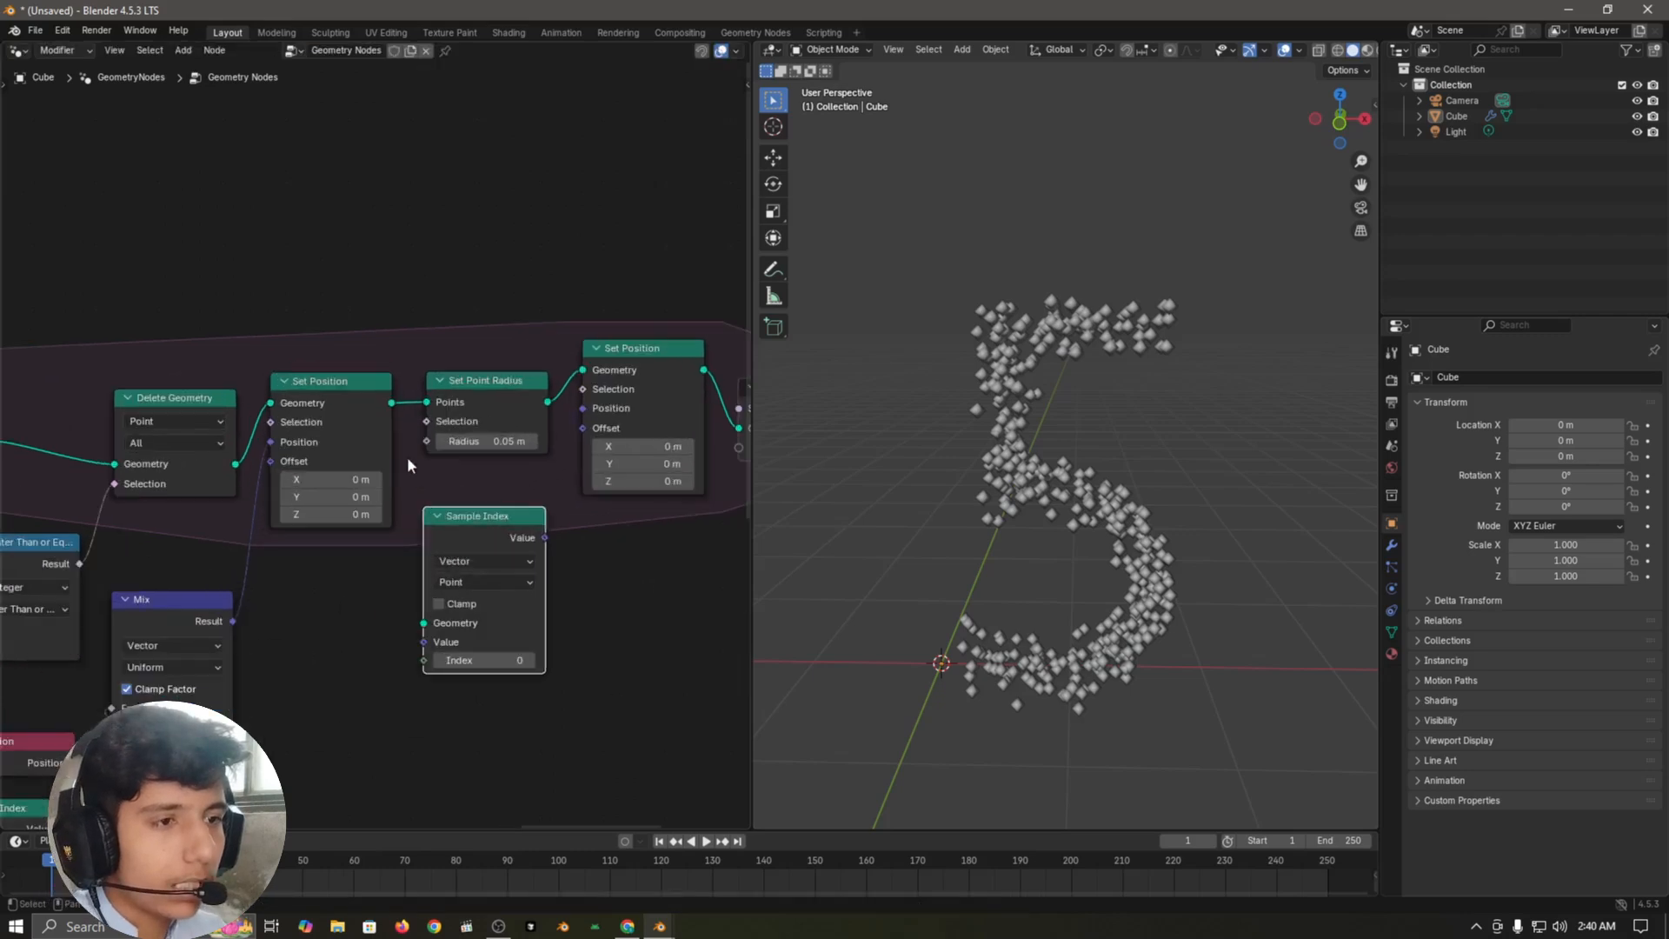
Step: Link the first Set Position's Geometry to the new Sample Index node's Geometry input and tuck that node under Set Point Radius
{"action": "left_click", "coordinate": [388, 405]}
{"action": "left_click", "coordinate": [408, 465]}
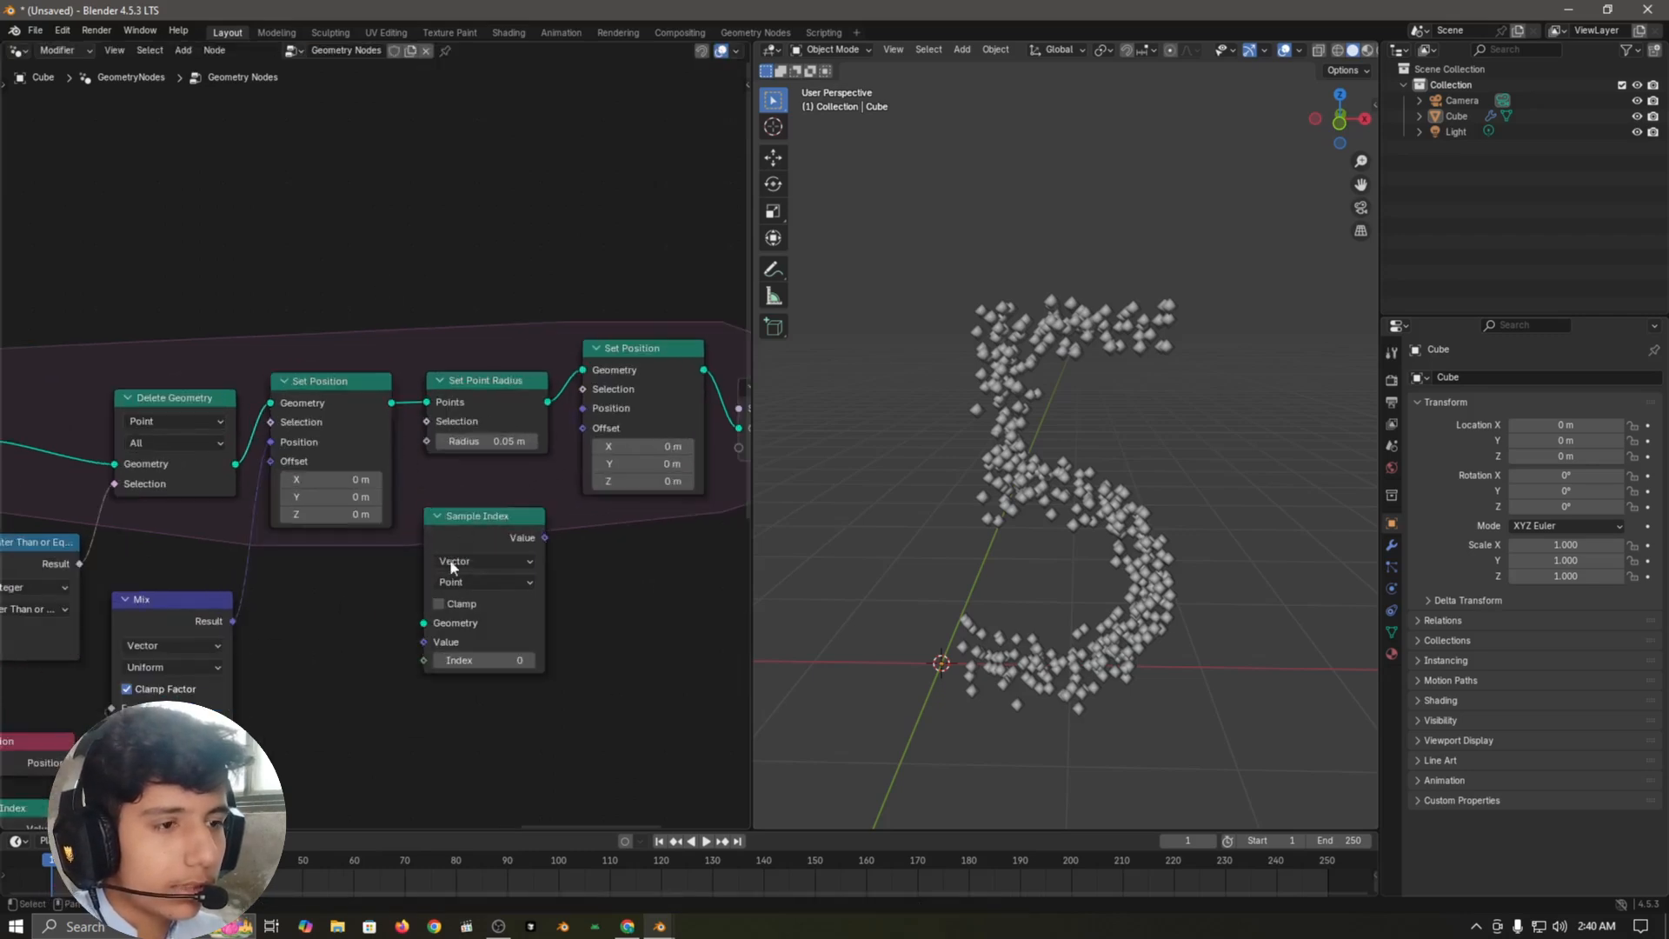
{"action": "left_click_drag", "start_coordinate": [391, 402], "coordinate": [423, 622]}
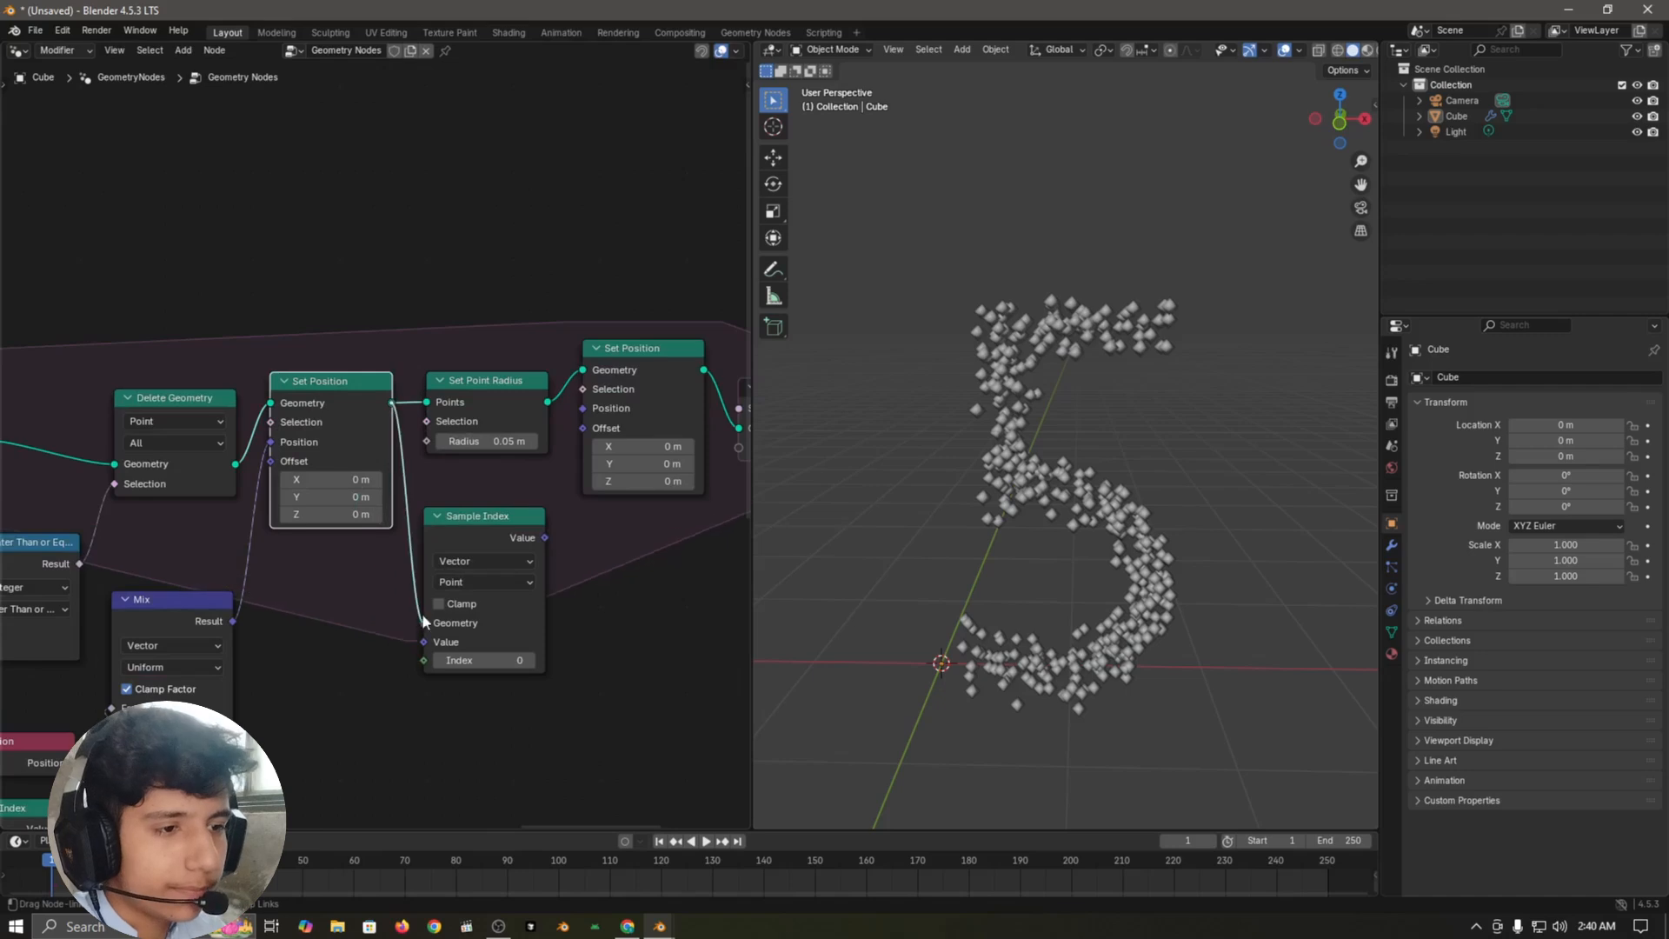
{"action": "left_click", "coordinate": [499, 528]}
{"action": "left_click_drag", "start_coordinate": [499, 529], "coordinate": [497, 489]}
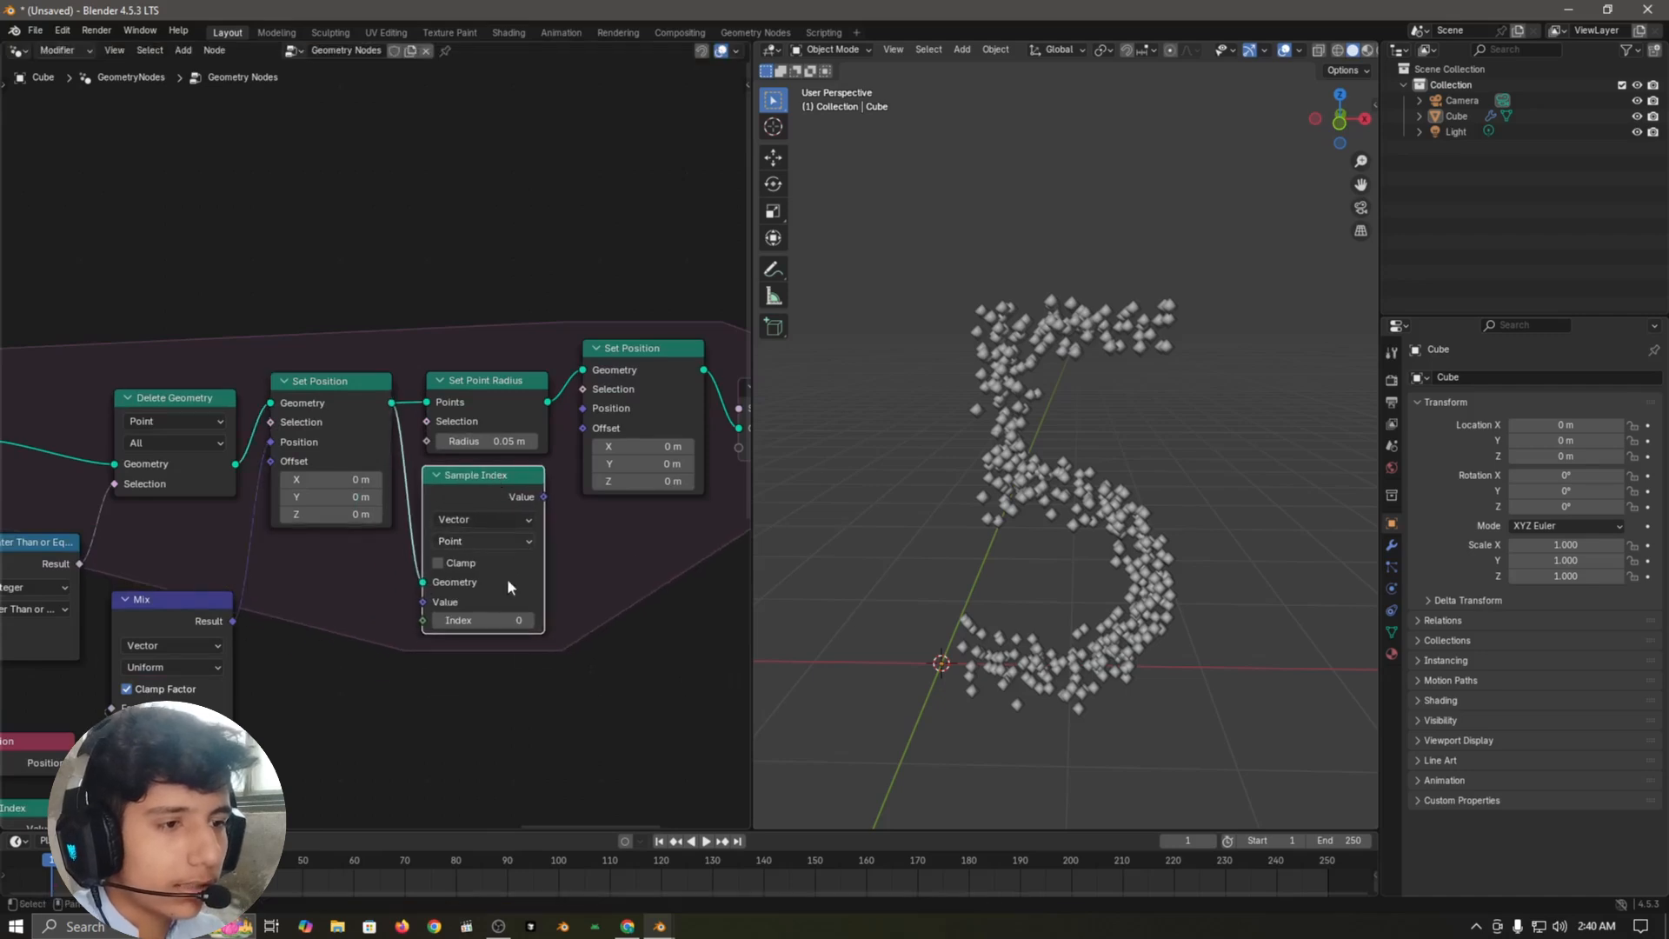
Step: Duplicate the Position node, link the copy to the new Sample Index's Value input and place it under the first Set Position
{"action": "left_click", "coordinate": [571, 654]}
{"action": "scroll", "coordinate": [569, 656], "scroll_direction": "down", "scroll_amount": 5}
{"action": "middle_click_drag", "start_coordinate": [322, 748], "coordinate": [378, 558]}
{"action": "scroll", "coordinate": [377, 556], "scroll_direction": "up", "scroll_amount": 2}
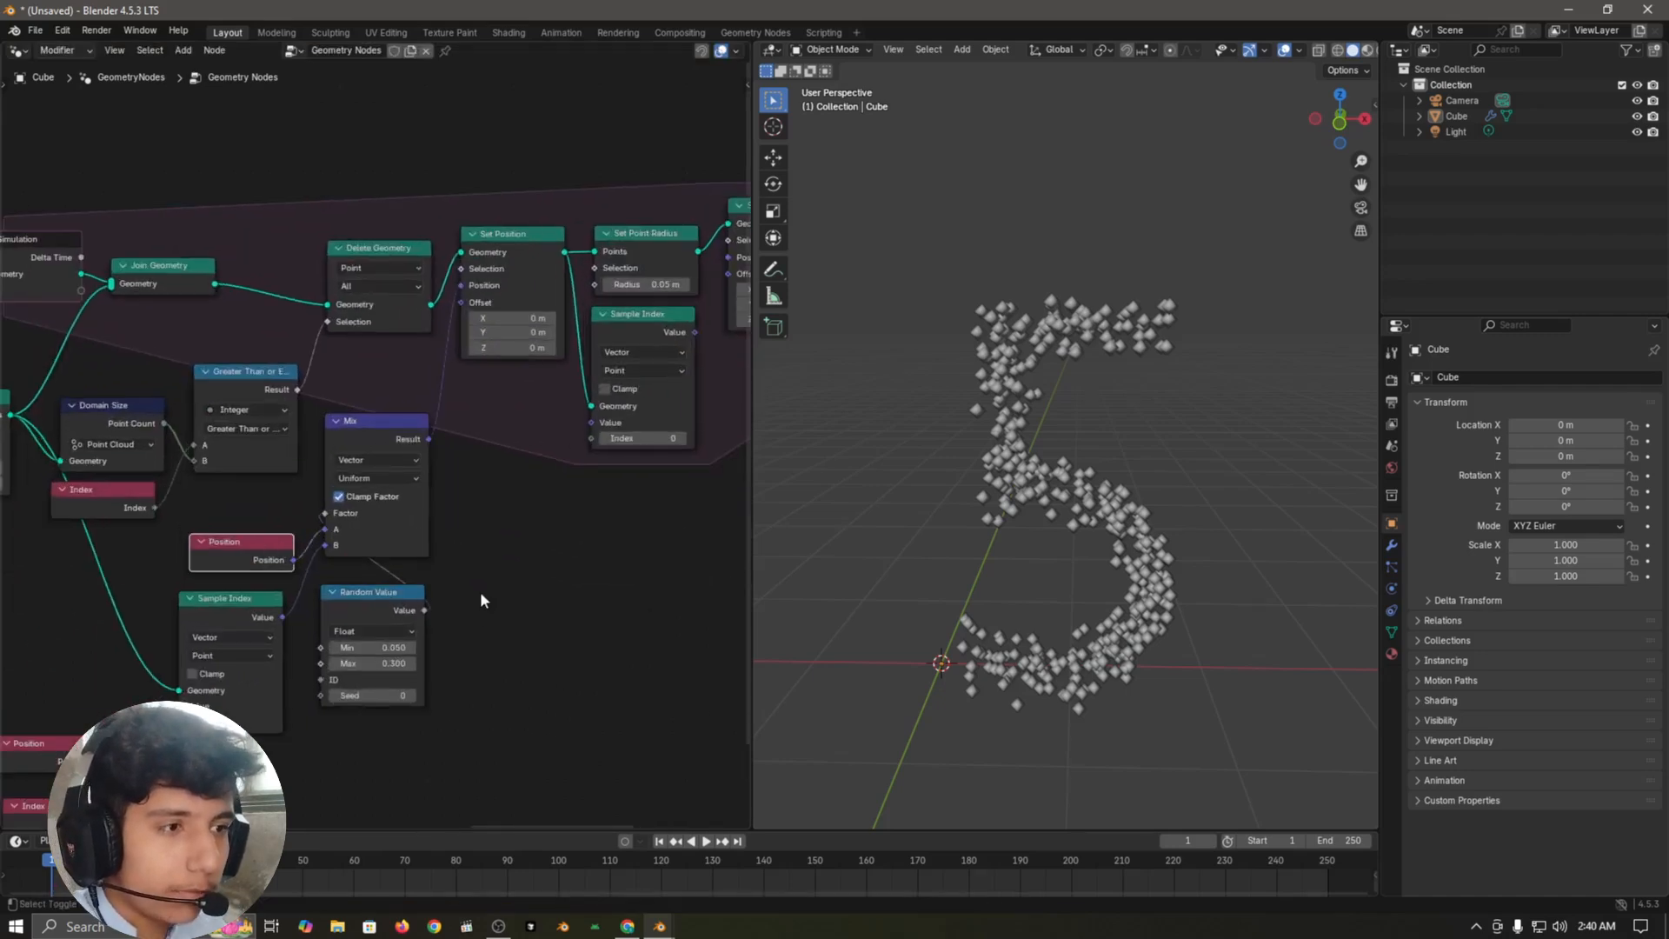
{"action": "key", "text": "shift+d"}
{"action": "left_click", "coordinate": [571, 481]}
{"action": "scroll", "coordinate": [647, 513], "scroll_direction": "up", "scroll_amount": 4}
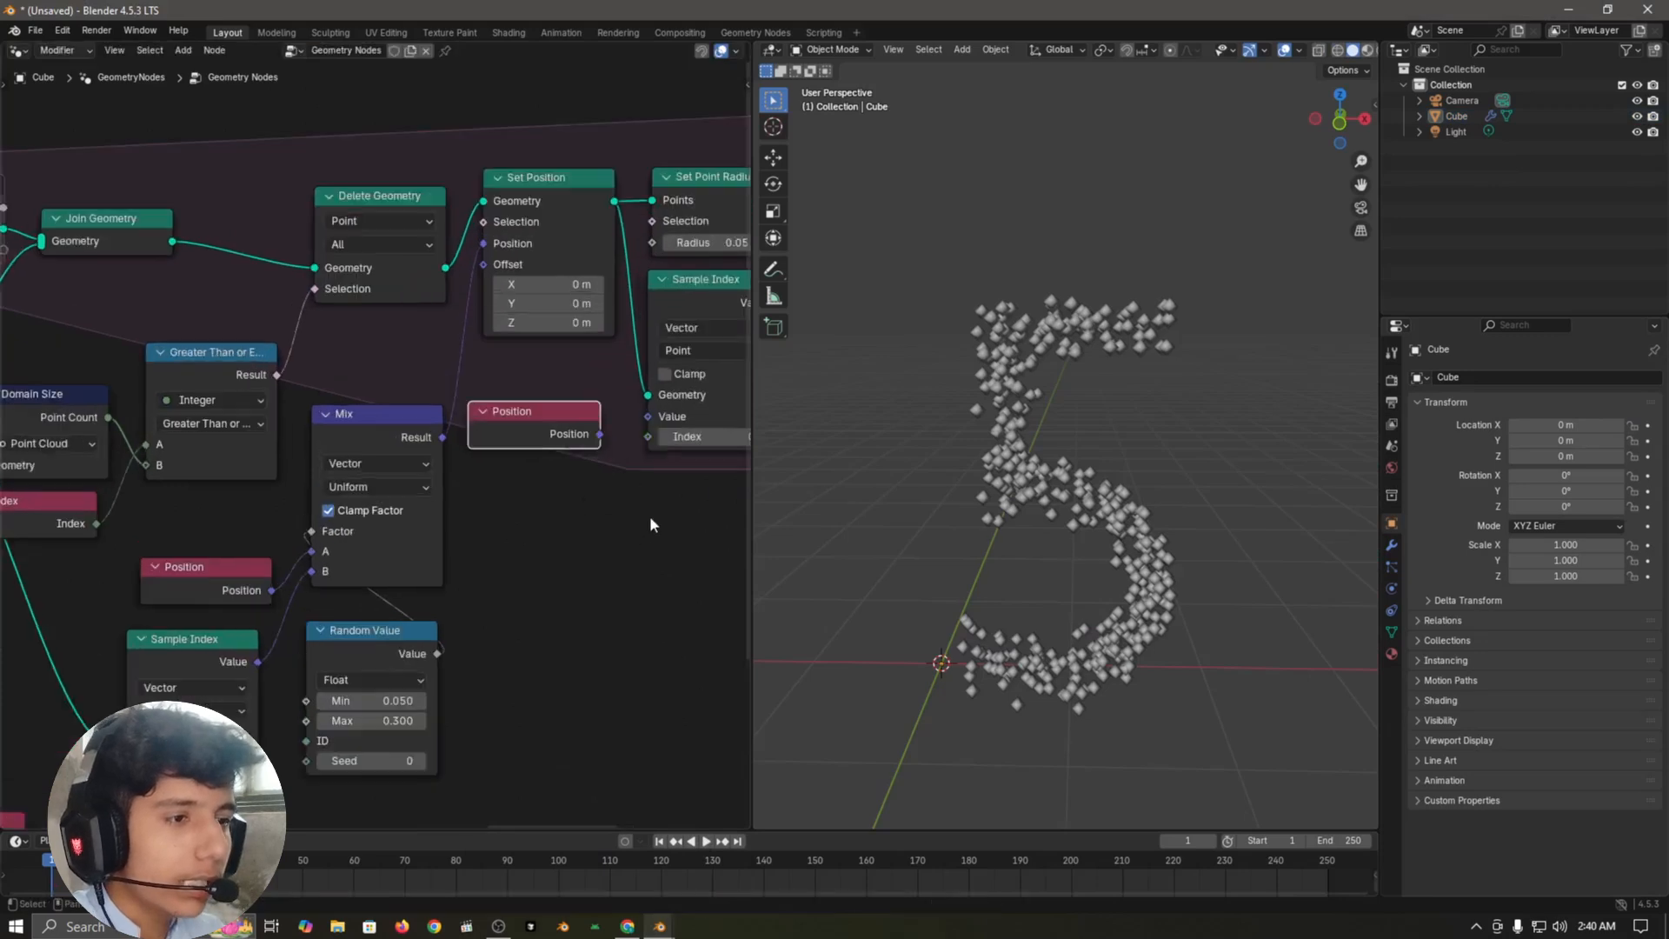
{"action": "middle_click_drag", "start_coordinate": [582, 515], "coordinate": [492, 597]}
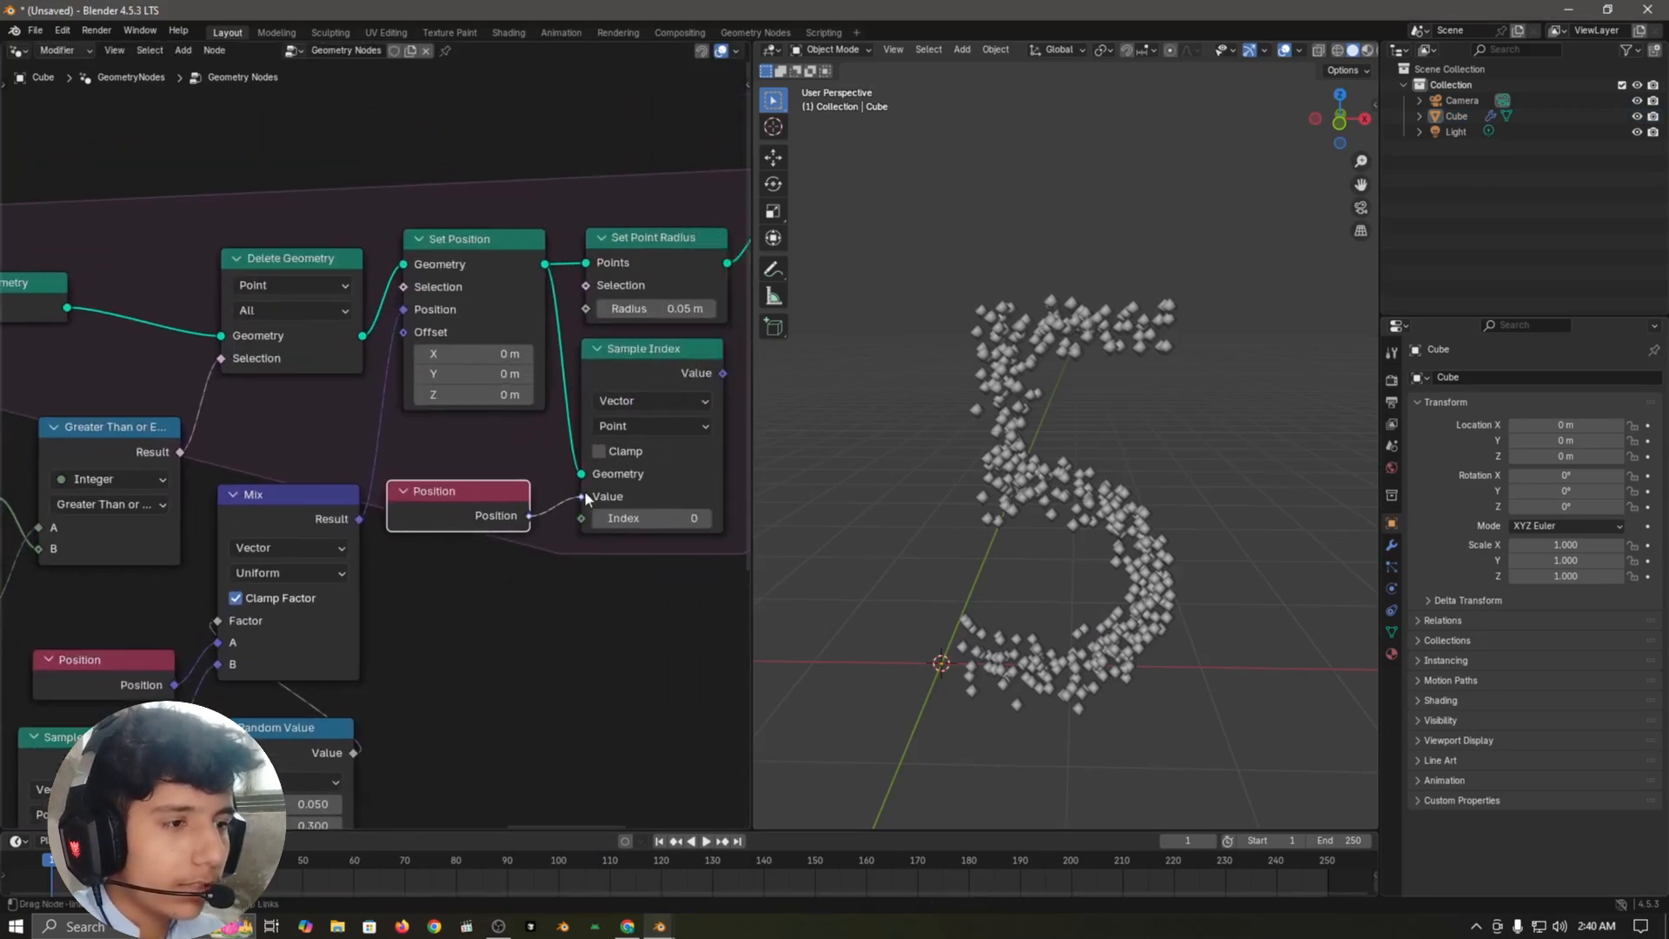
{"action": "left_click_drag", "start_coordinate": [491, 511], "coordinate": [503, 448]}
Step: Add an Index of Nearest node below the copied Position node and link its Index to Sample Index's Index input
{"action": "key", "text": "shift+a"}
{"action": "type", "text": "ind"}
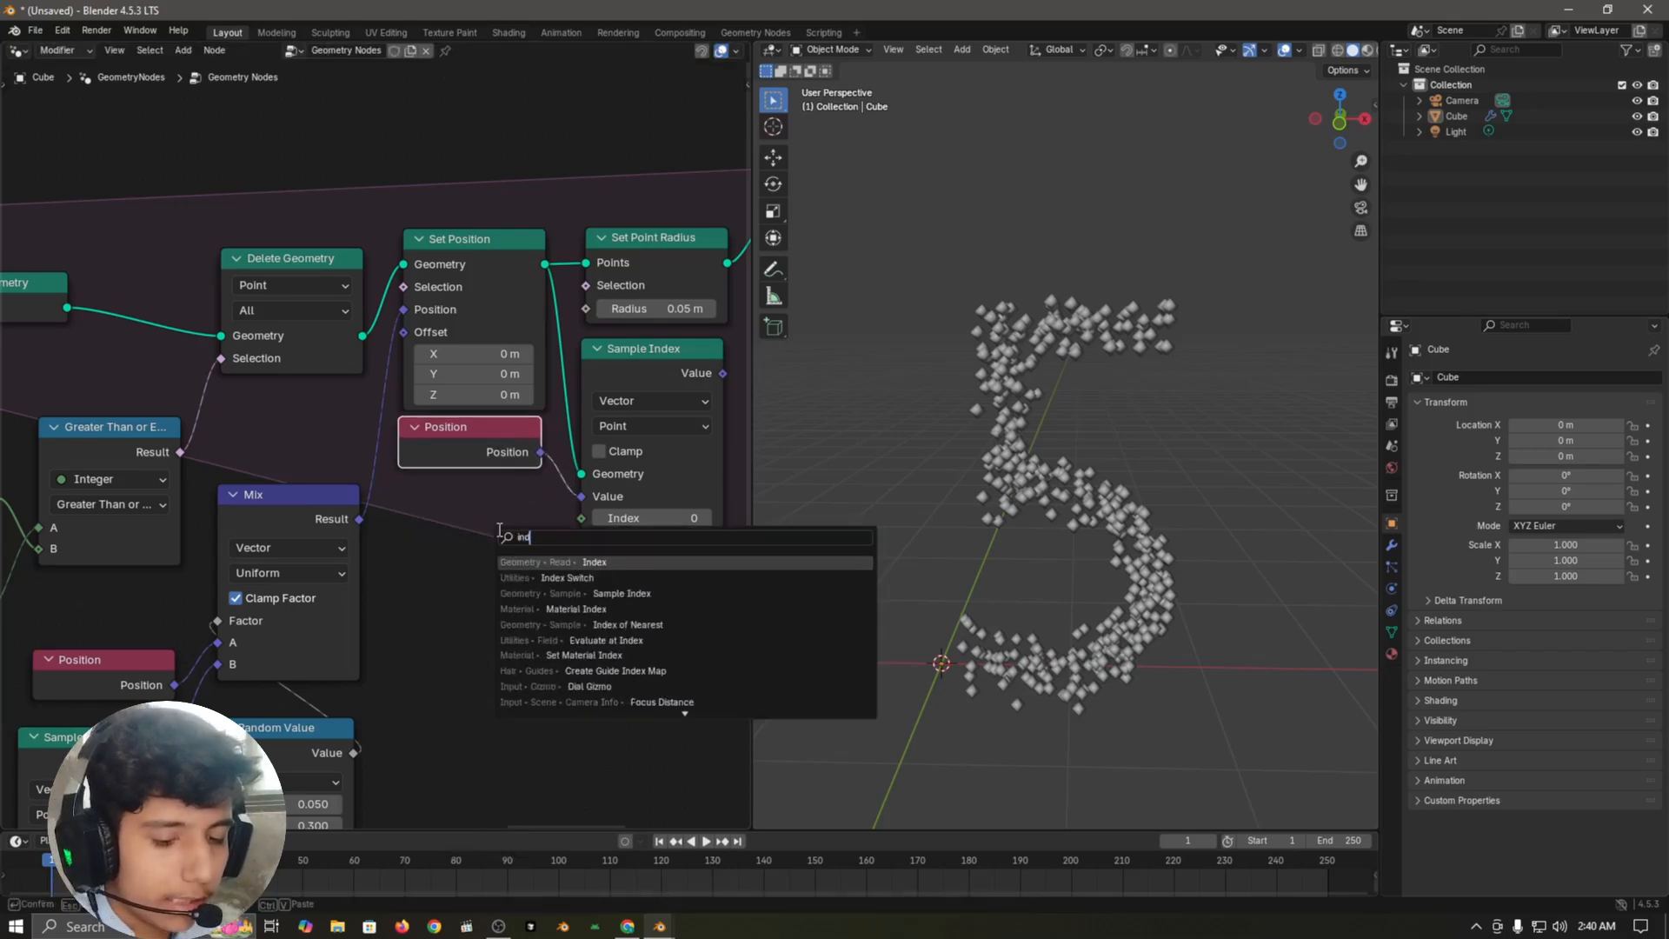
{"action": "type", "text": "ex of"}
{"action": "key", "text": "Return"}
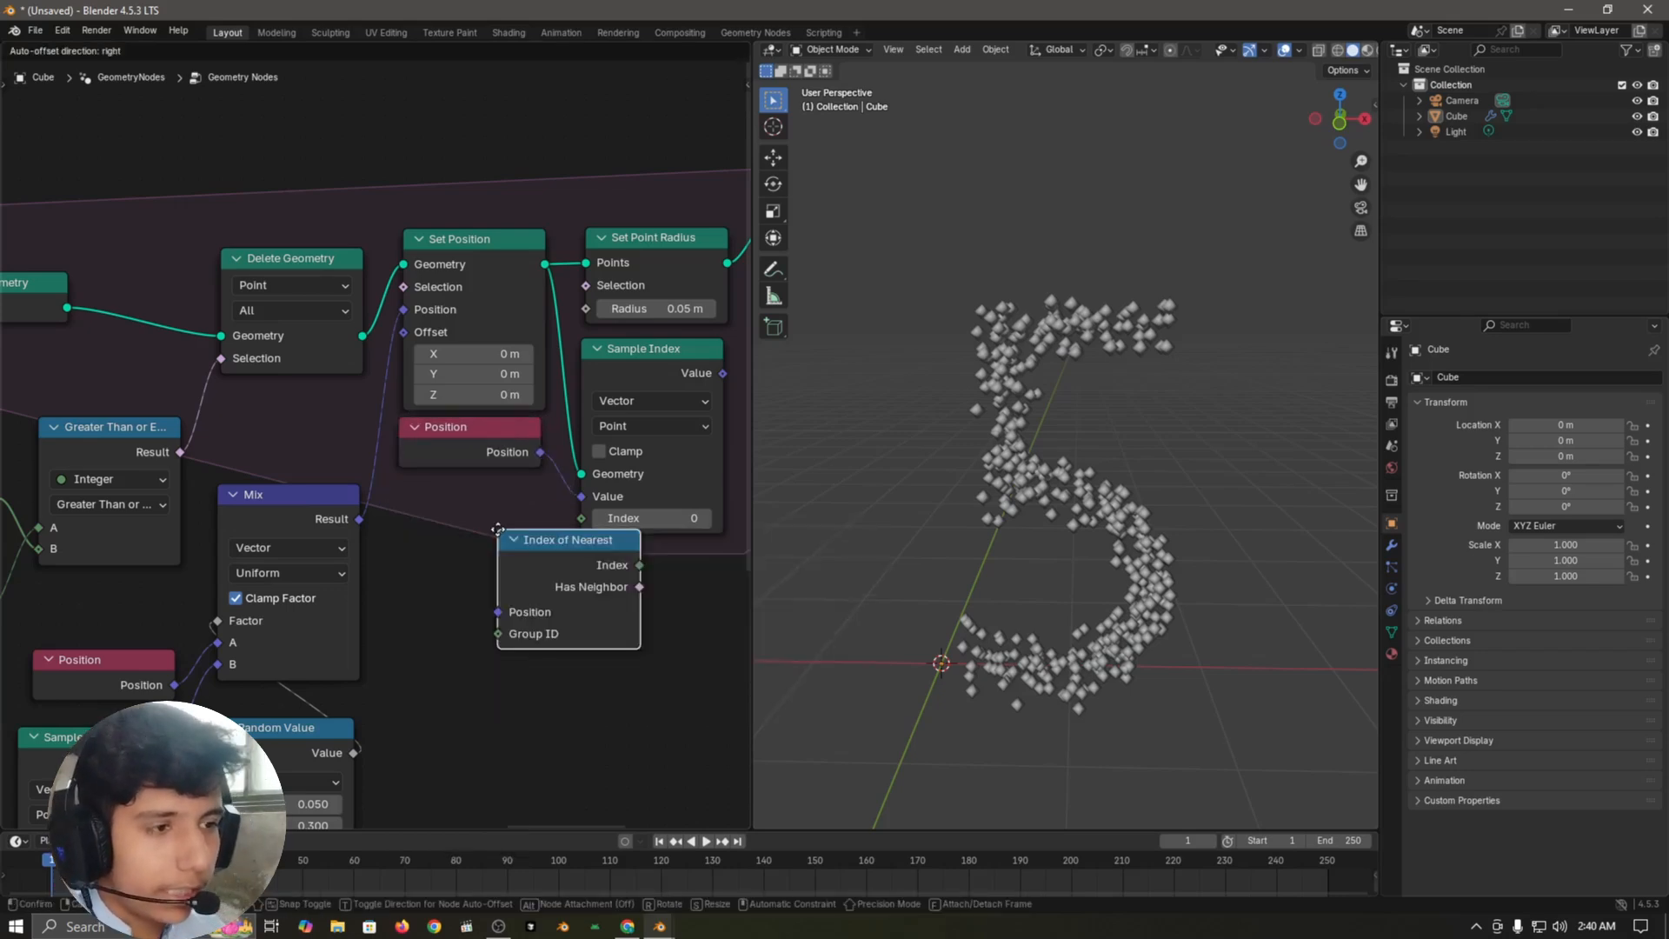
{"action": "left_click", "coordinate": [392, 510]}
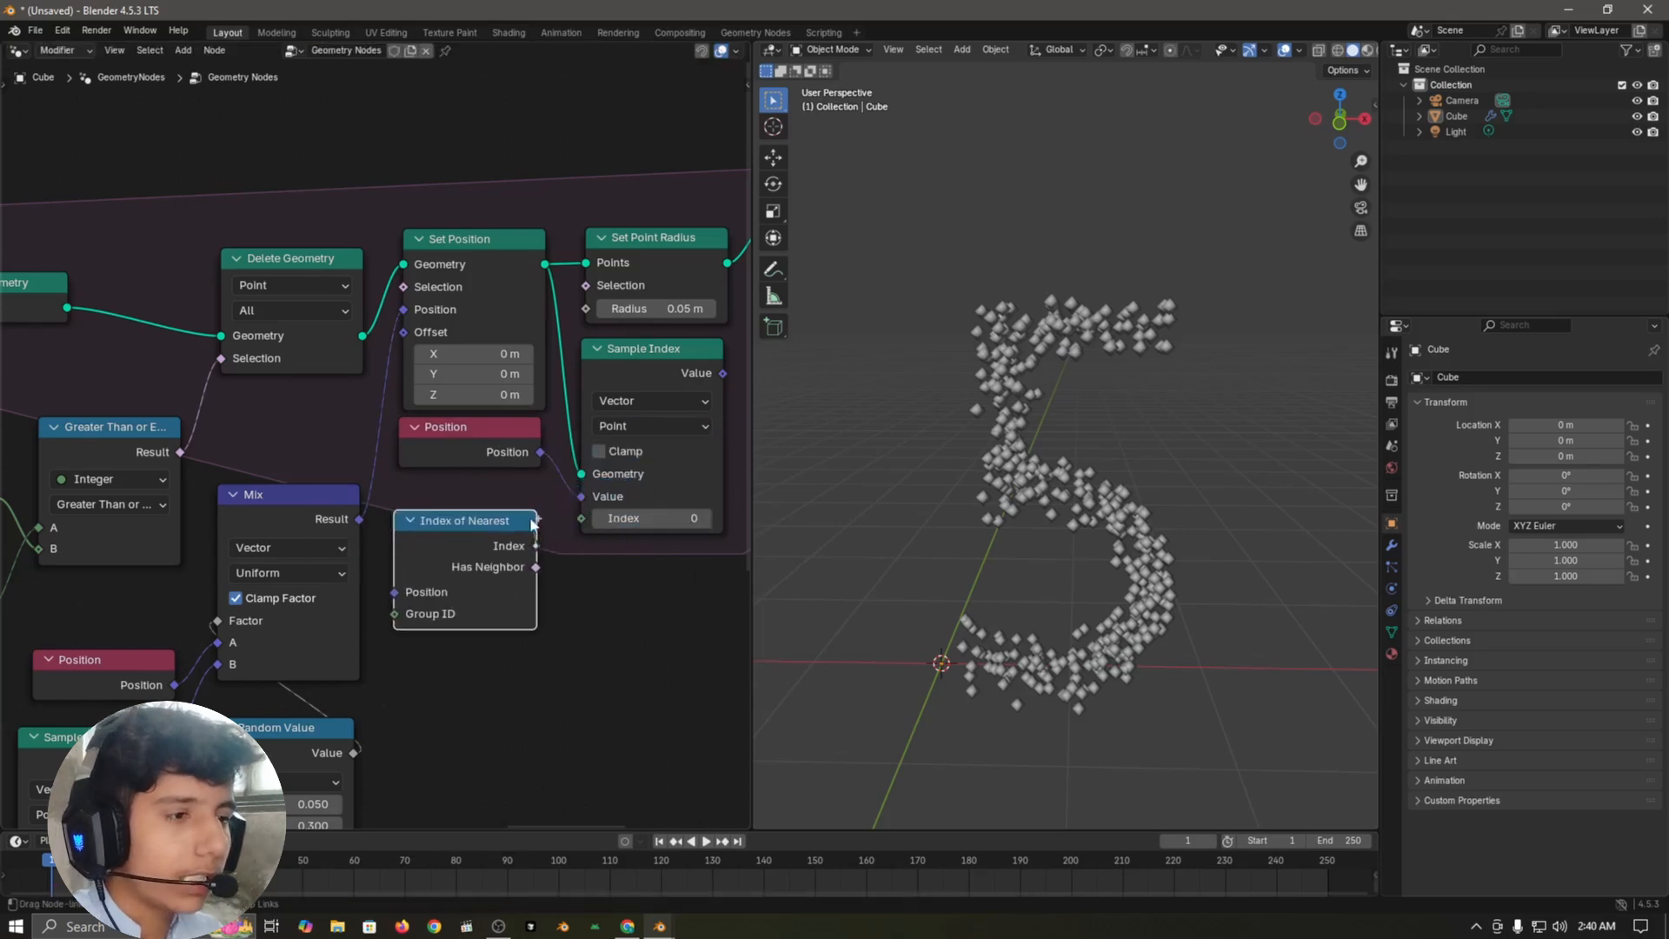
{"action": "left_click_drag", "start_coordinate": [568, 527], "coordinate": [574, 525]}
{"action": "left_click", "coordinate": [582, 579]}
Step: Add a Vector Math node below the second Set Position node
{"action": "scroll", "coordinate": [600, 567], "scroll_direction": "down", "scroll_amount": 3}
{"action": "middle_click_drag", "start_coordinate": [703, 428], "coordinate": [488, 506]}
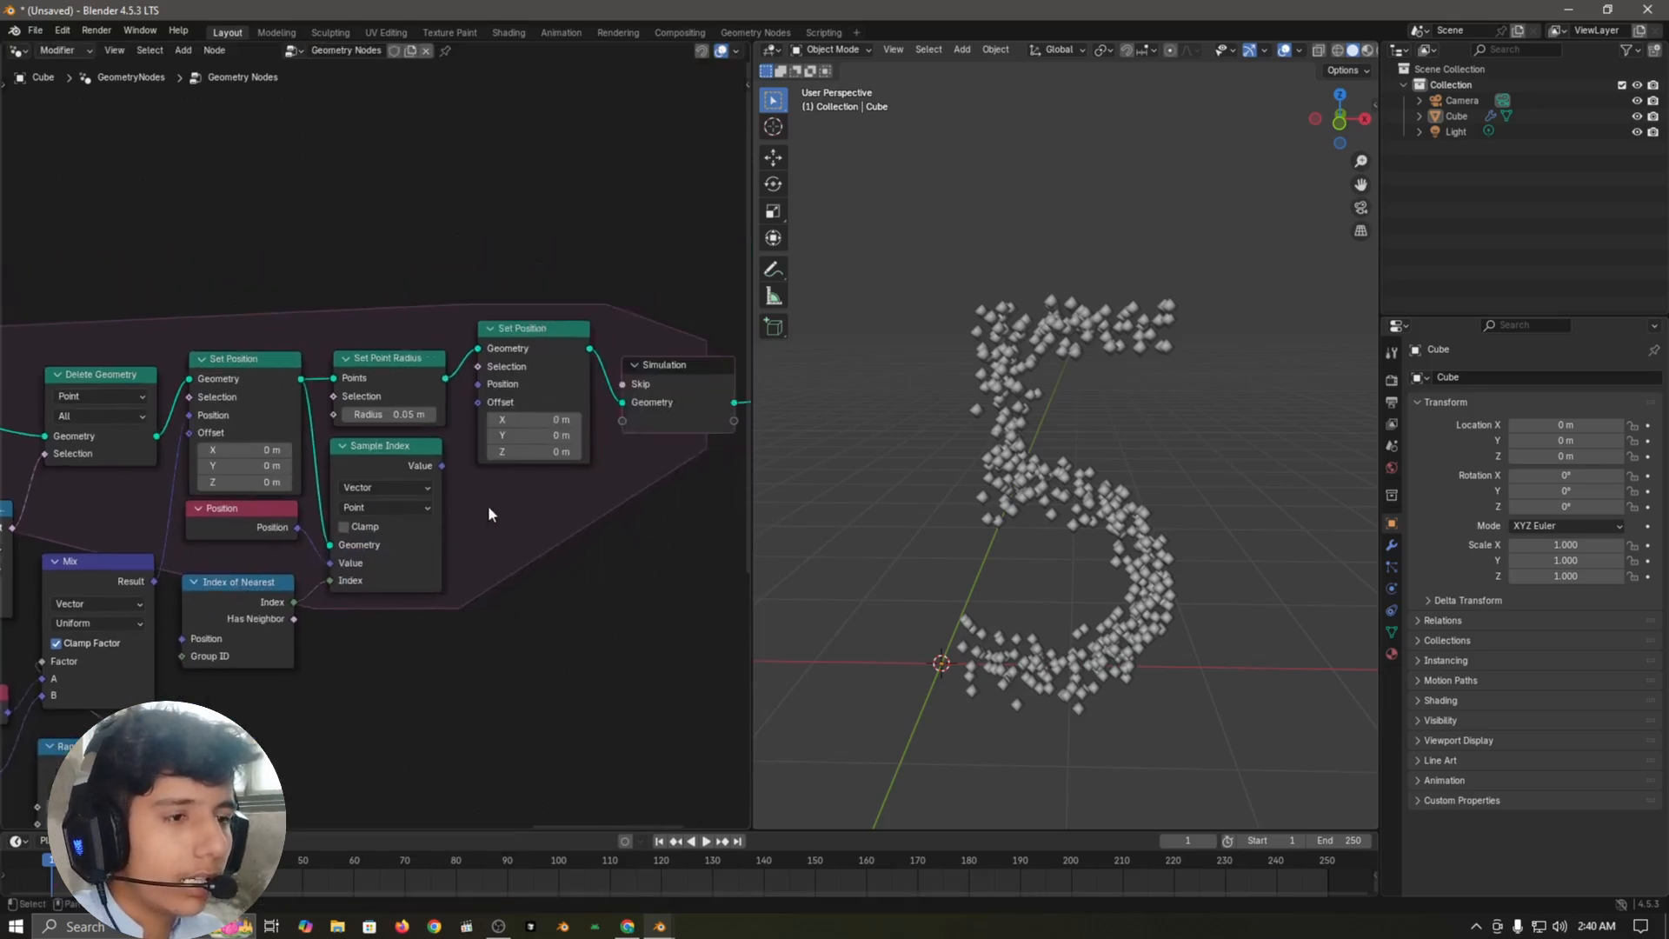
{"action": "scroll", "coordinate": [491, 509], "scroll_direction": "down", "scroll_amount": 1}
{"action": "key", "text": "shift+a"}
{"action": "left_click", "coordinate": [572, 556]}
{"action": "type", "text": "vecto"}
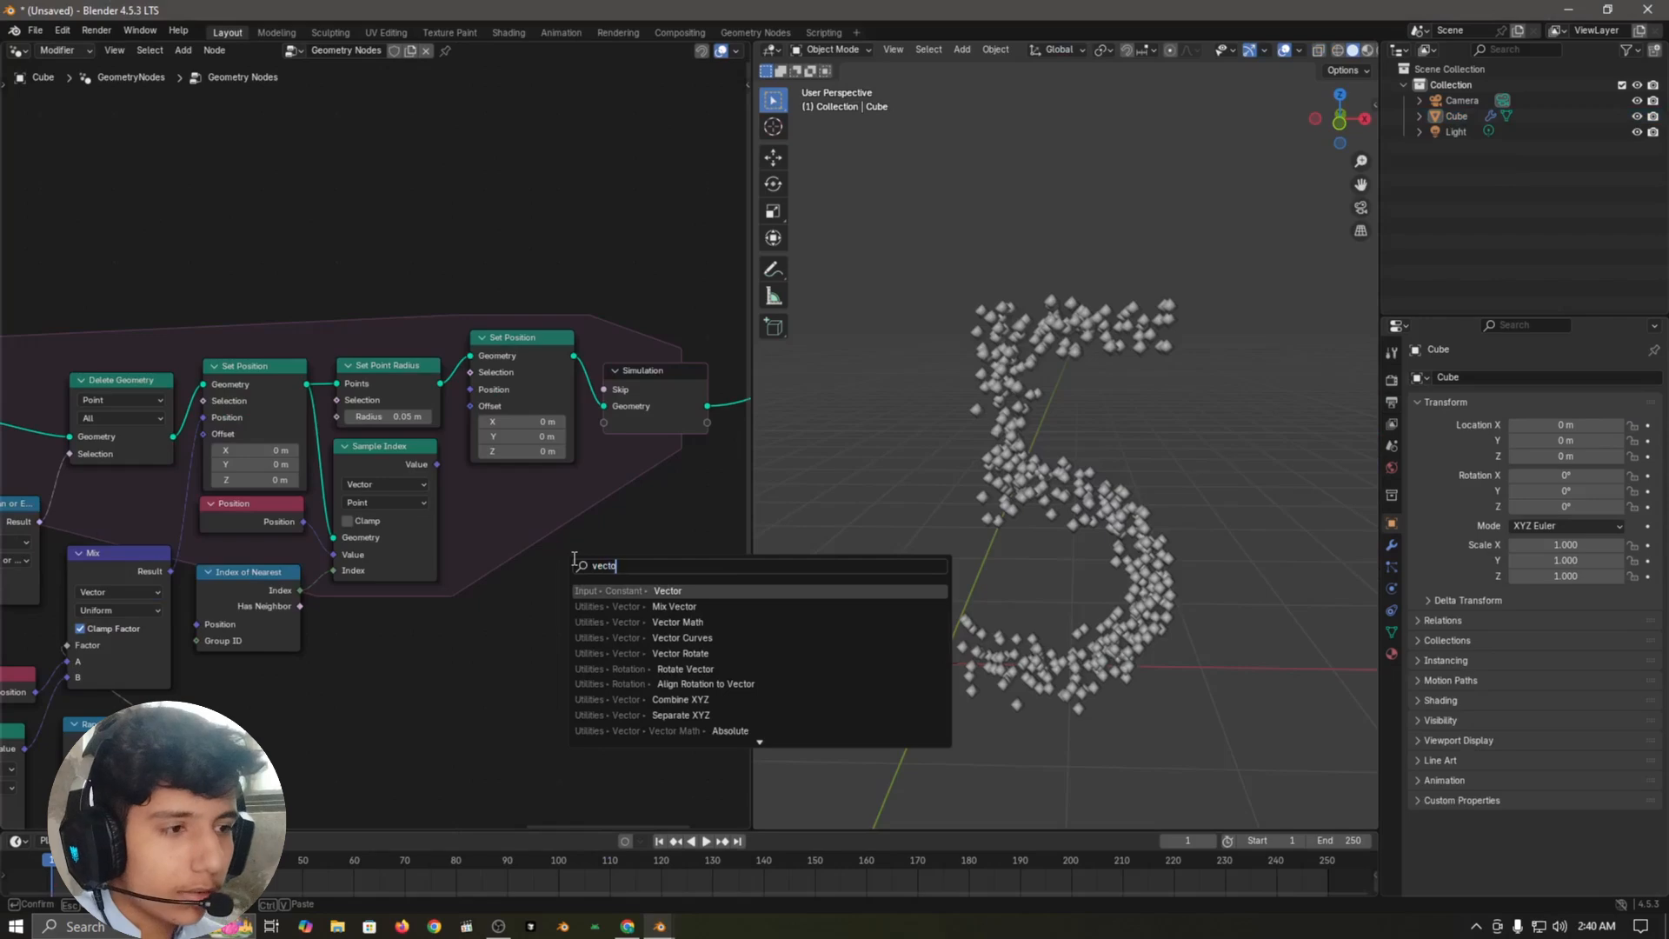
{"action": "type", "text": "r"}
{"action": "key", "text": "Down"}
{"action": "key", "text": "Down"}
{"action": "key", "text": "Return"}
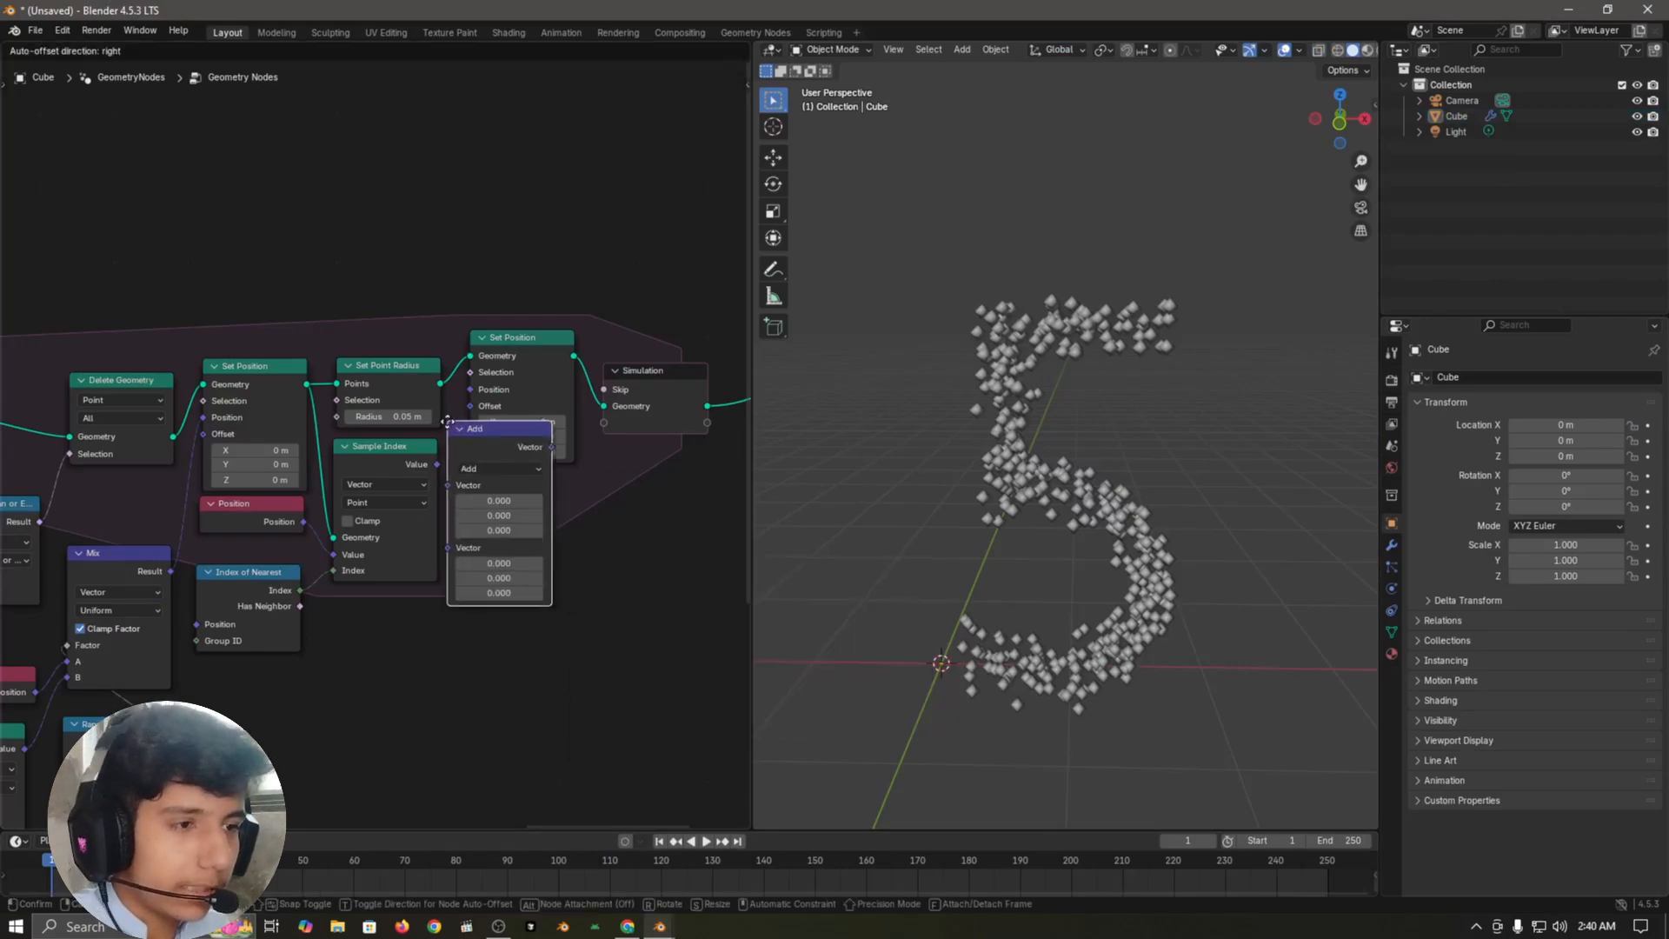
{"action": "left_click", "coordinate": [477, 481]}
Step: Set the Vector Math node's operation to Subtract
{"action": "scroll", "coordinate": [529, 530], "scroll_direction": "up", "scroll_amount": 2}
{"action": "left_click", "coordinate": [512, 539]}
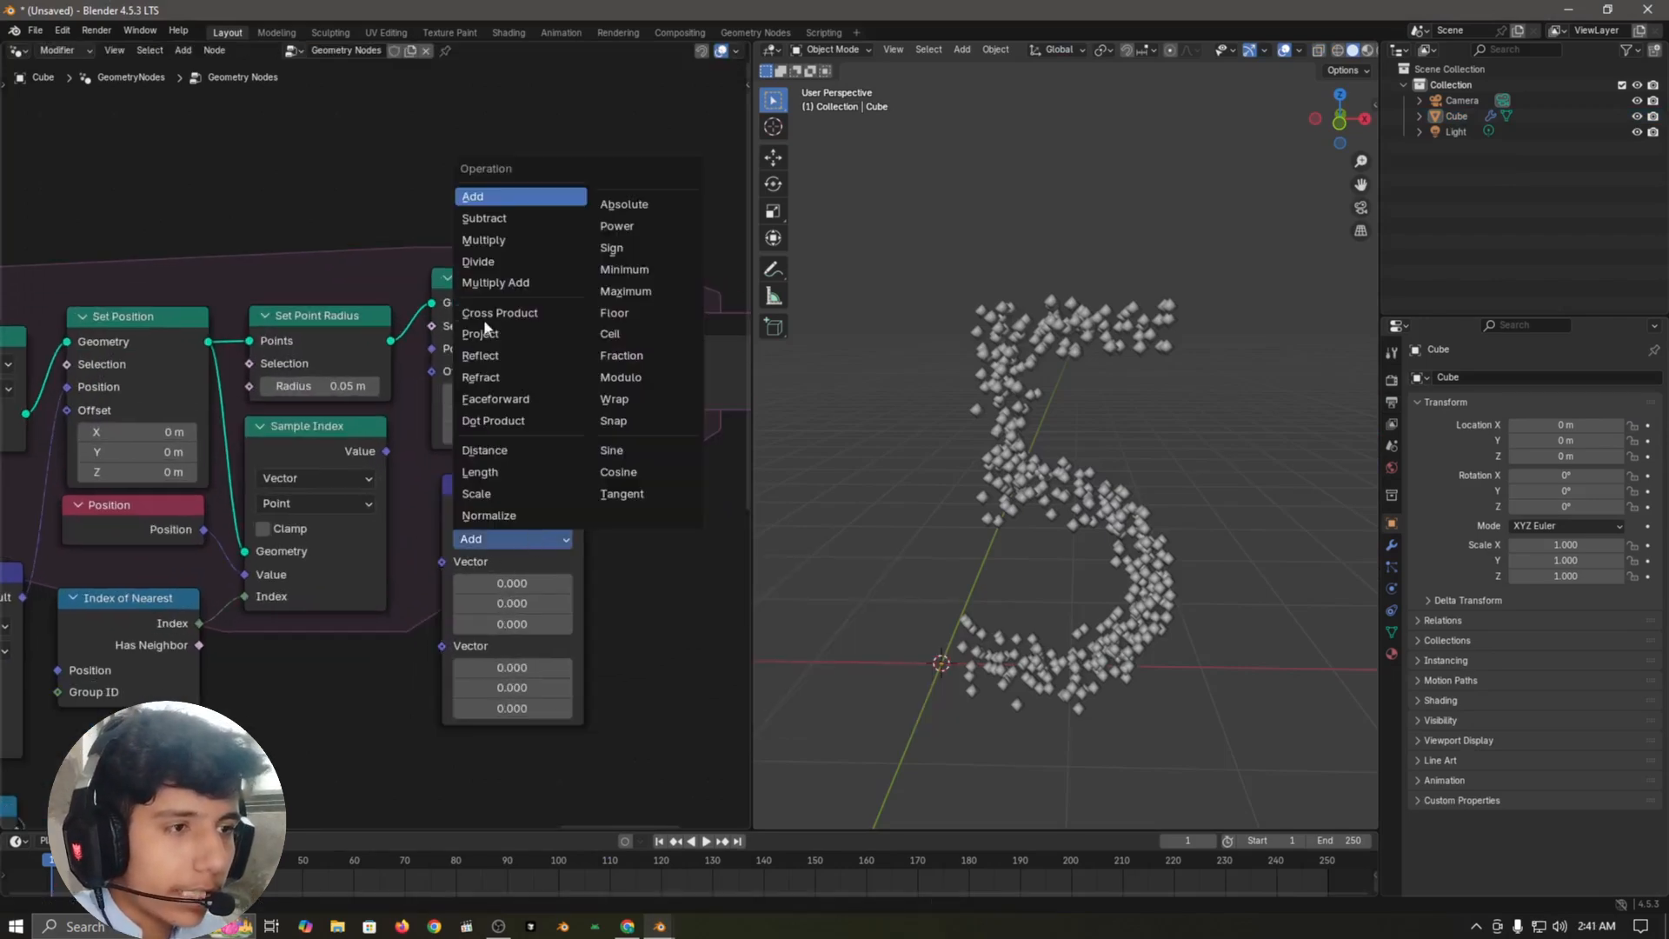
{"action": "key", "text": "Escape"}
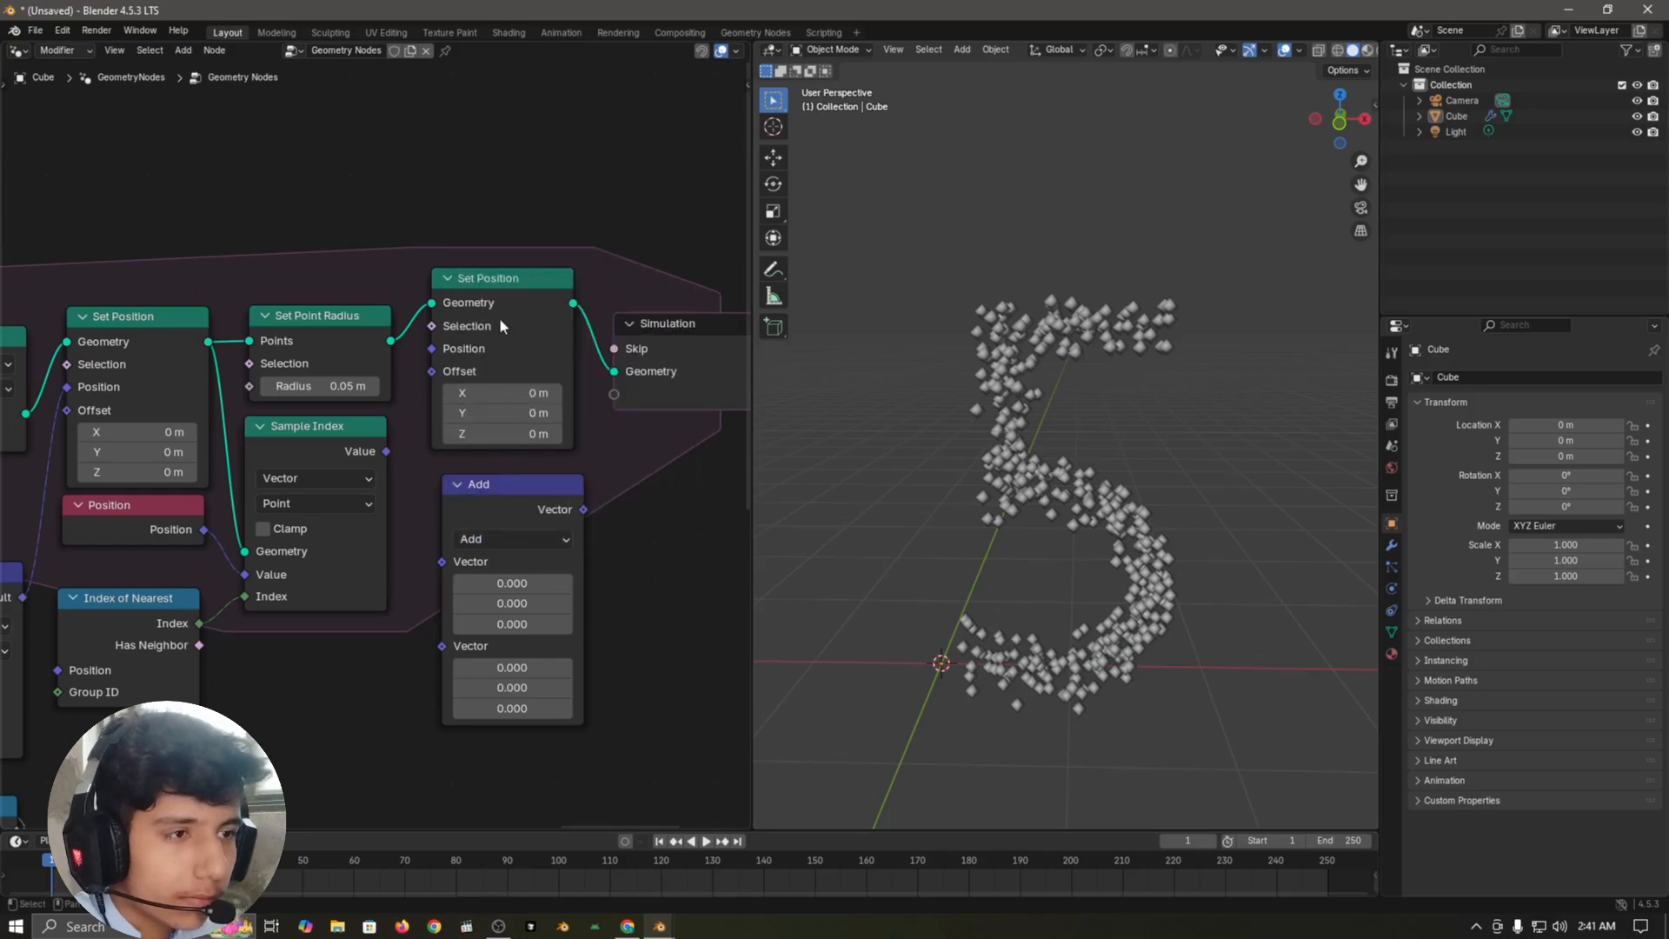
{"action": "left_click", "coordinate": [493, 539]}
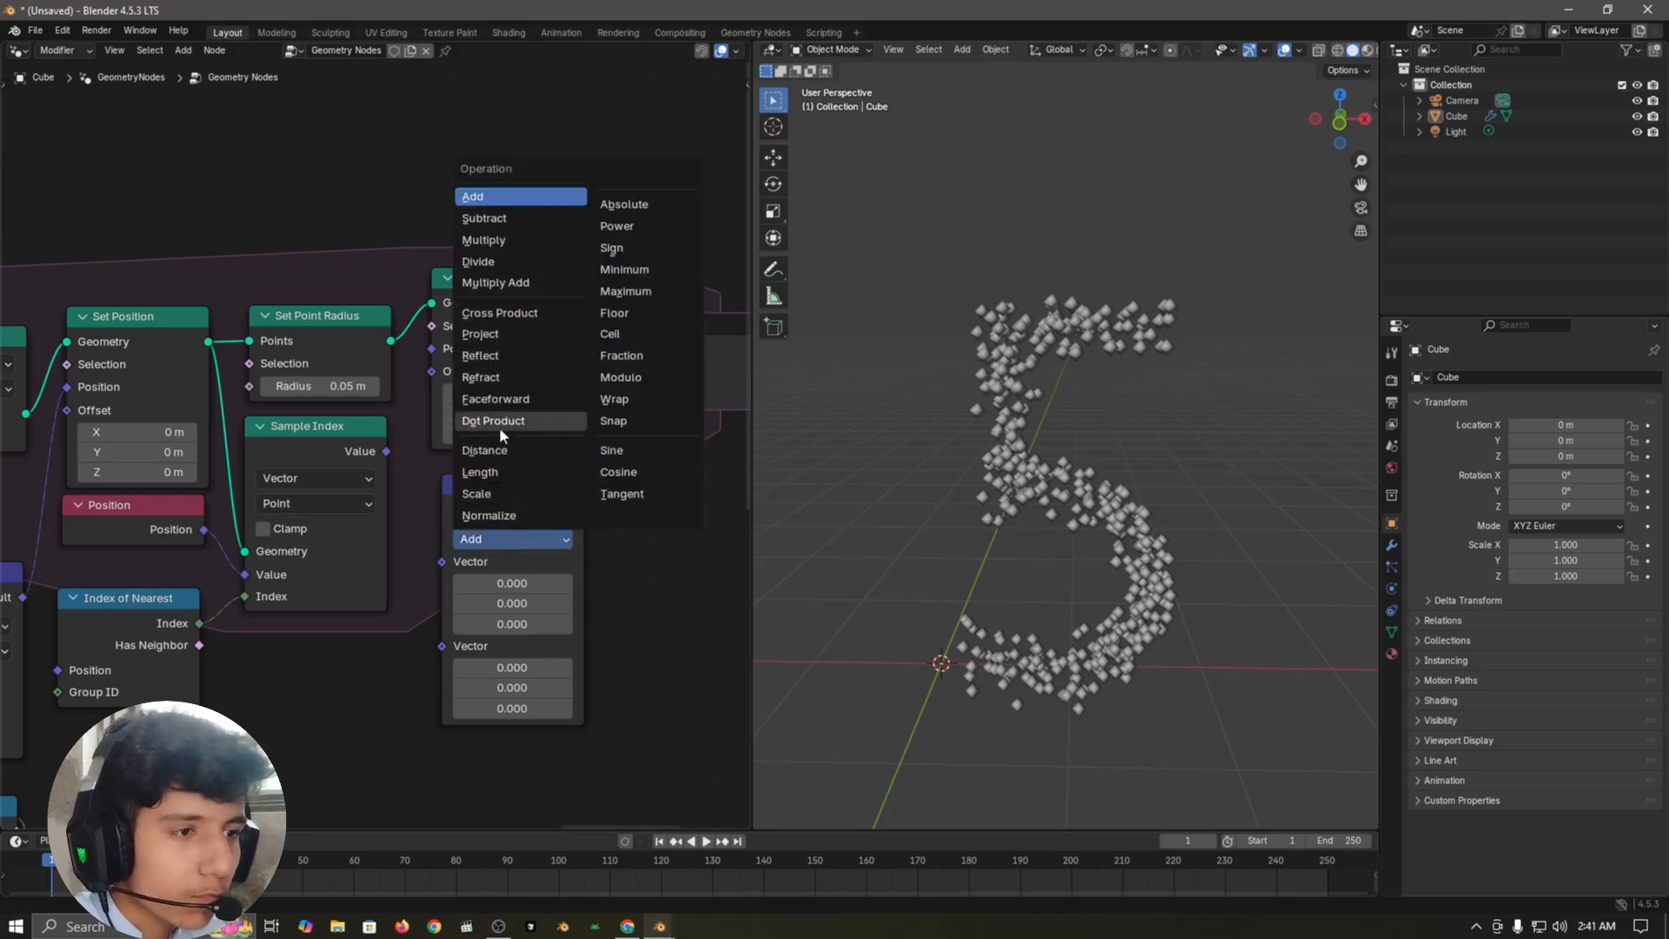
{"action": "left_click", "coordinate": [493, 219]}
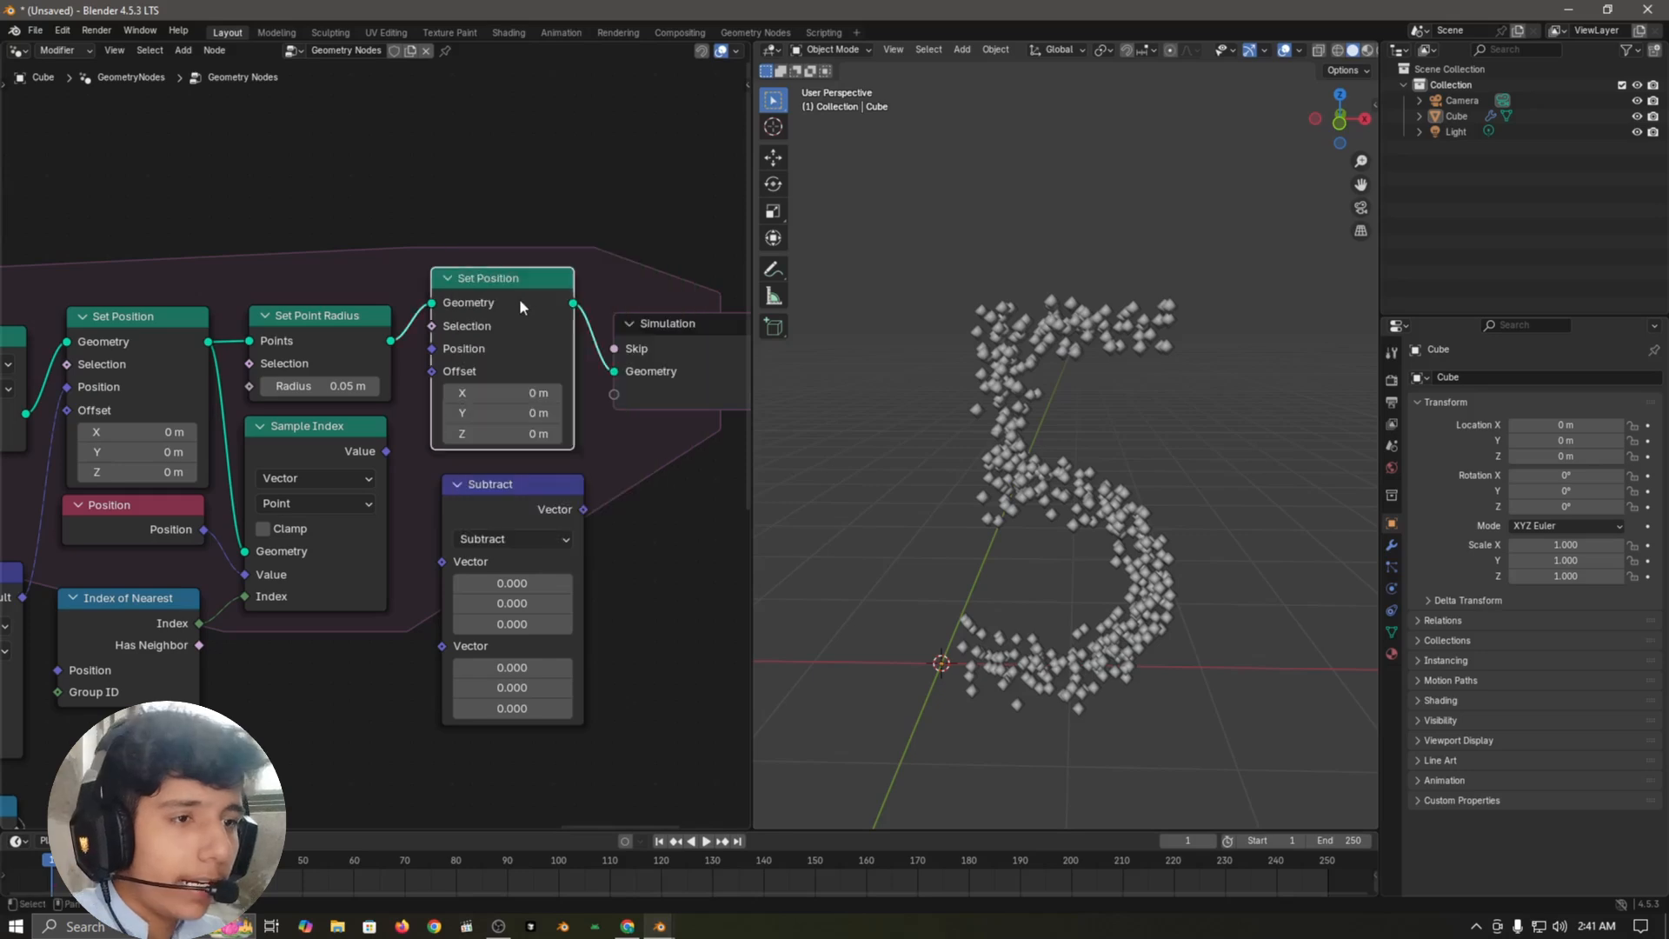
Step: Move Set Point Radius, the second Set Position, the simulation output and Group Output further right to make room
{"action": "scroll", "coordinate": [375, 372], "scroll_direction": "down", "scroll_amount": 3}
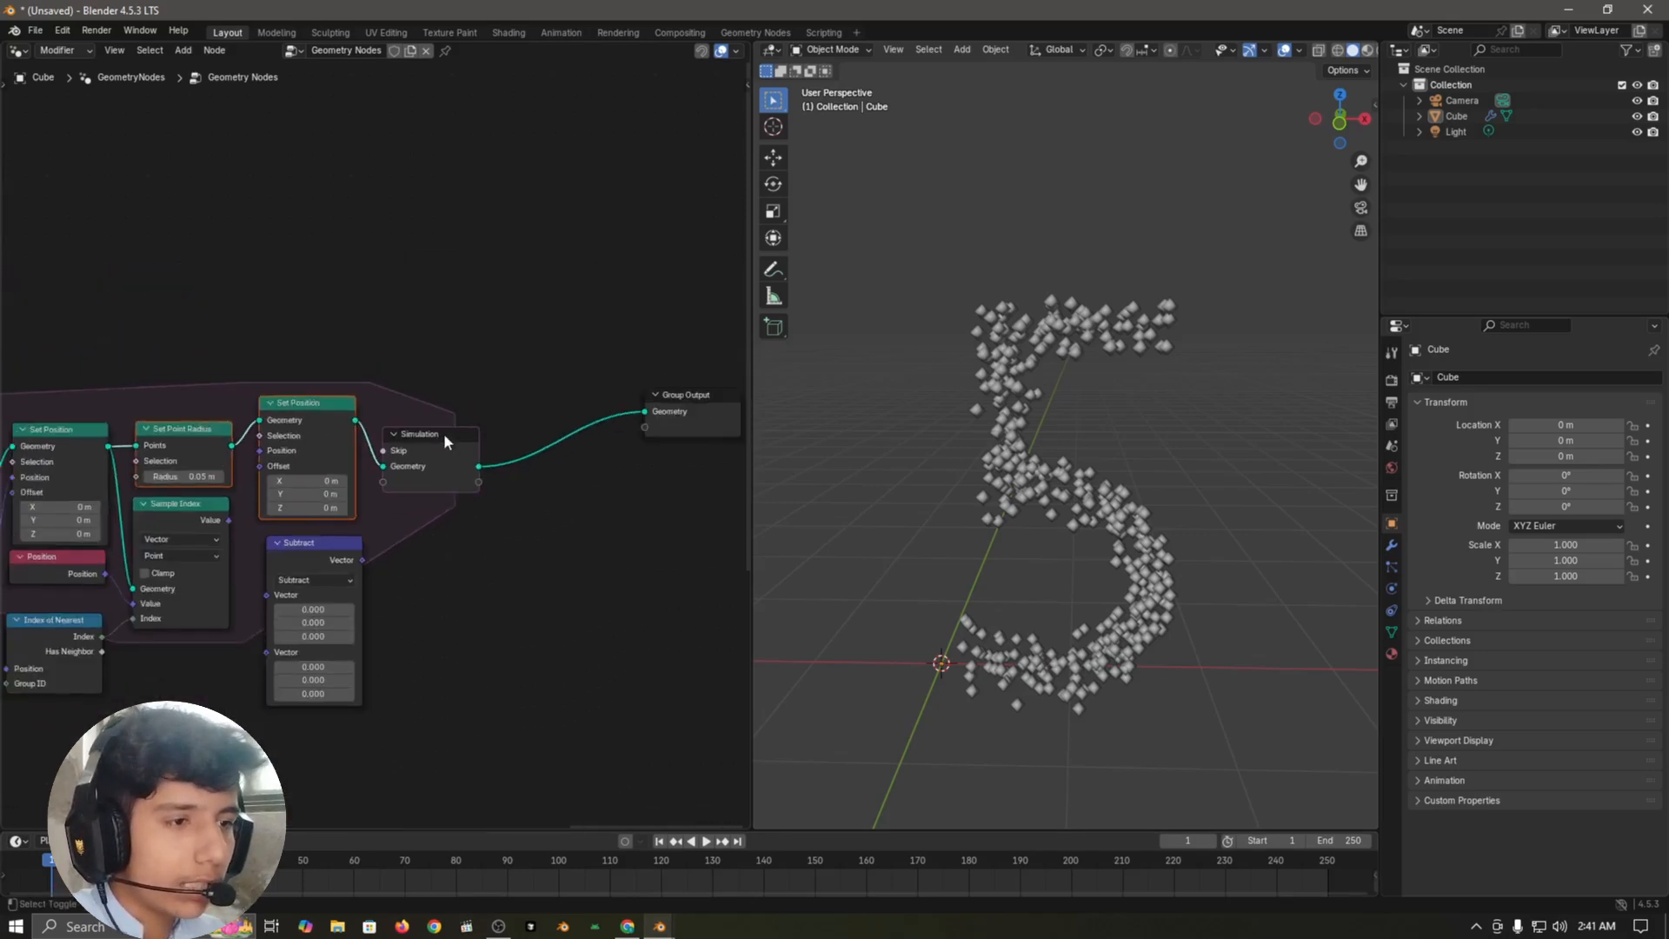
{"action": "left_click", "coordinate": [444, 435], "text": "shift"}
{"action": "left_click", "coordinate": [673, 410], "text": "shift"}
{"action": "key", "text": "g"}
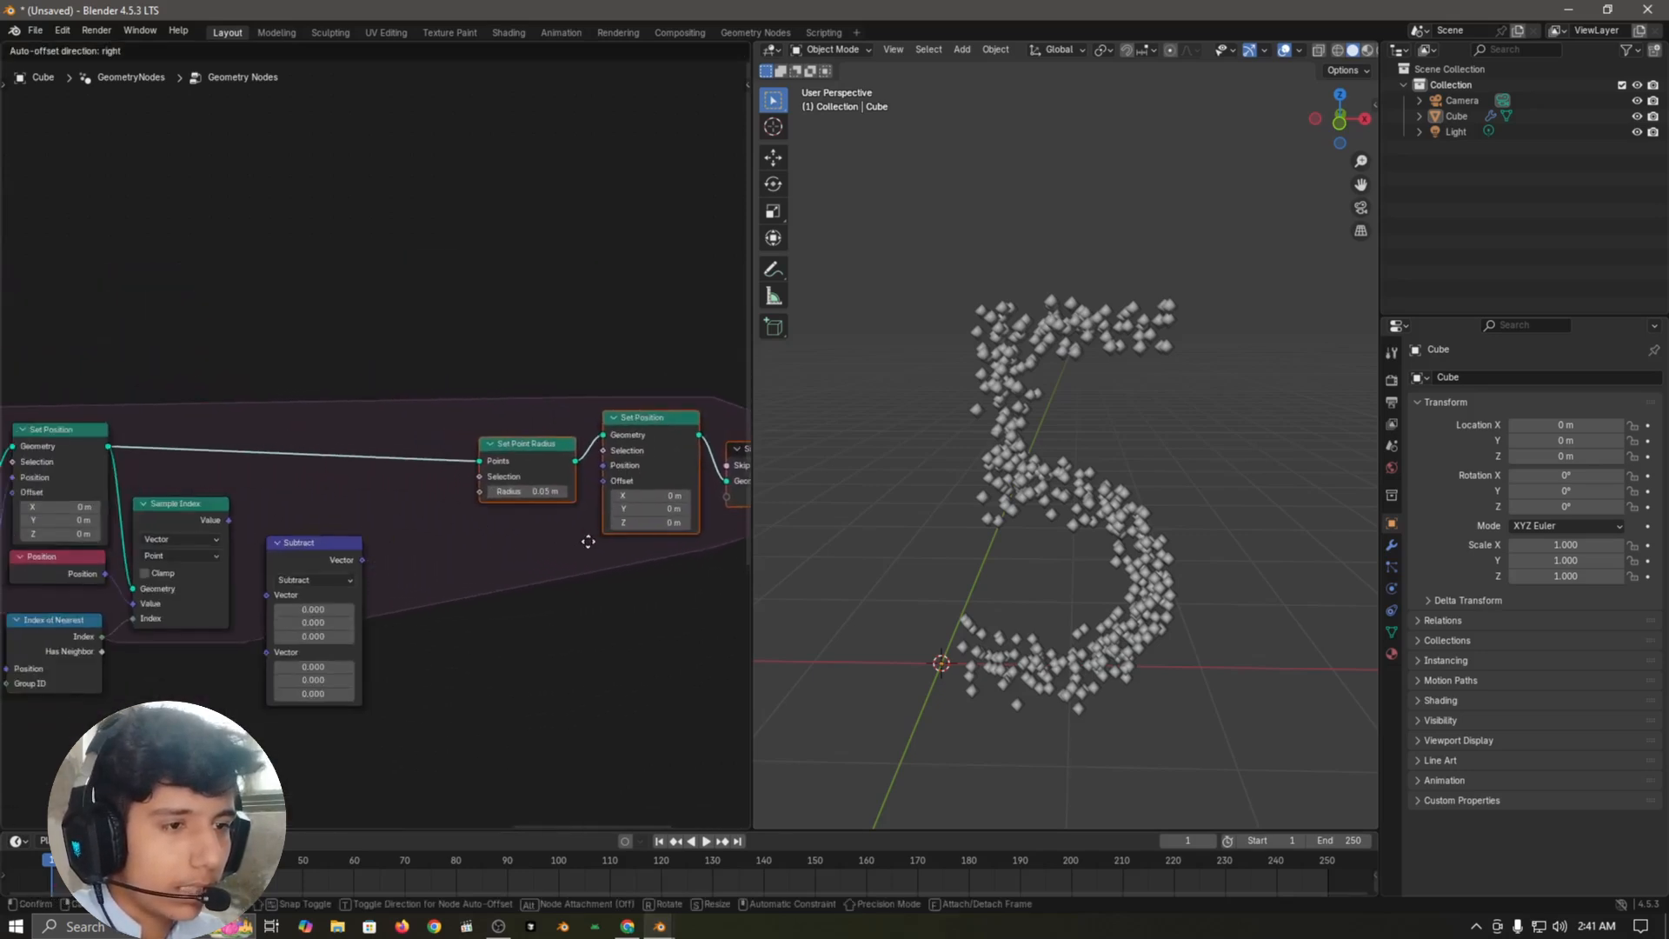
{"action": "left_click", "coordinate": [636, 534]}
{"action": "scroll", "coordinate": [308, 553], "scroll_direction": "up", "scroll_amount": 2}
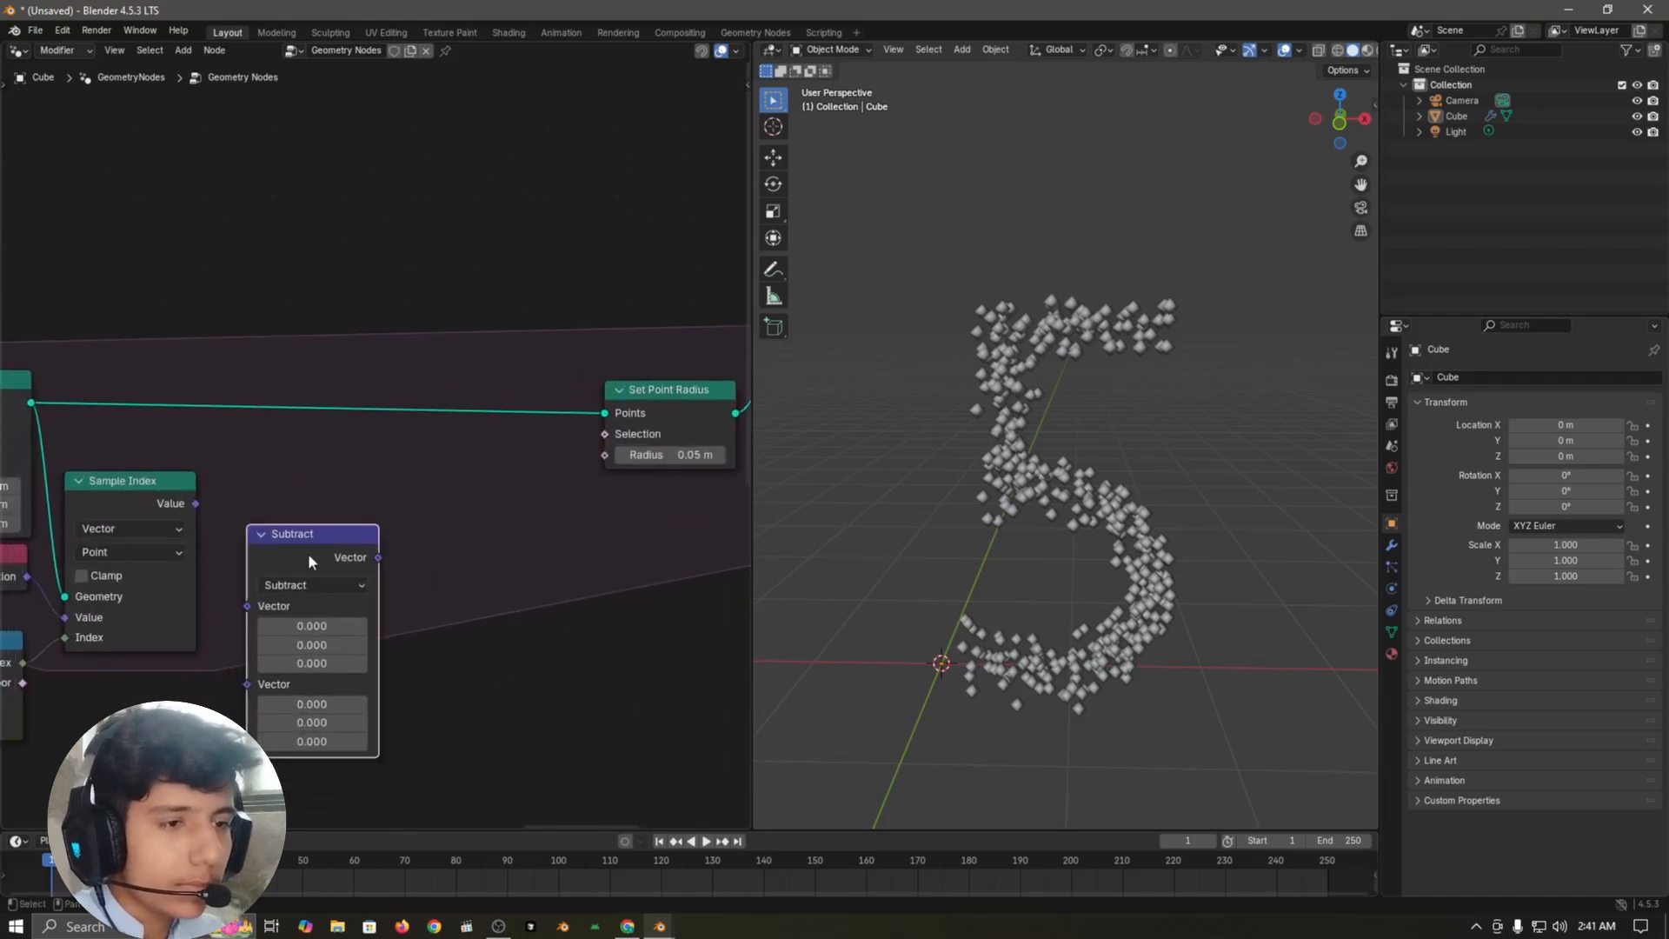
Step: Link the new Sample Index's Value to Subtract's first Vector input and another duplicated Position node to its second
{"action": "left_click_drag", "start_coordinate": [308, 557], "coordinate": [314, 460]}
{"action": "left_click_drag", "start_coordinate": [252, 563], "coordinate": [257, 561]}
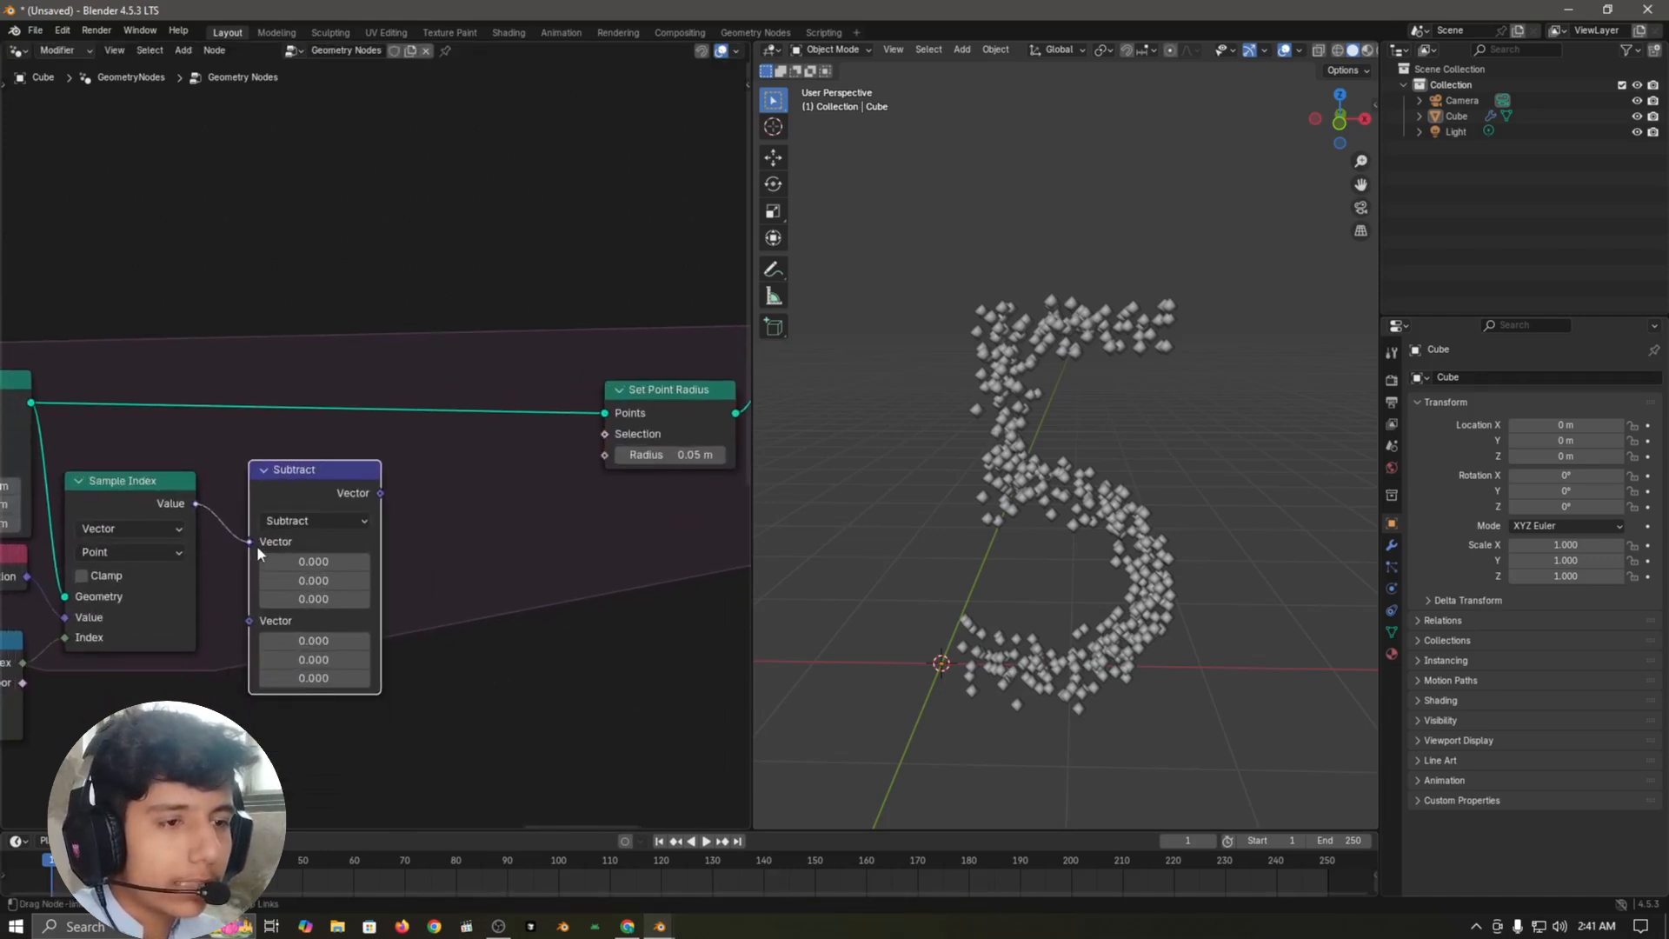
{"action": "middle_click_drag", "start_coordinate": [274, 642], "coordinate": [504, 529]}
{"action": "key", "text": "shift+d"}
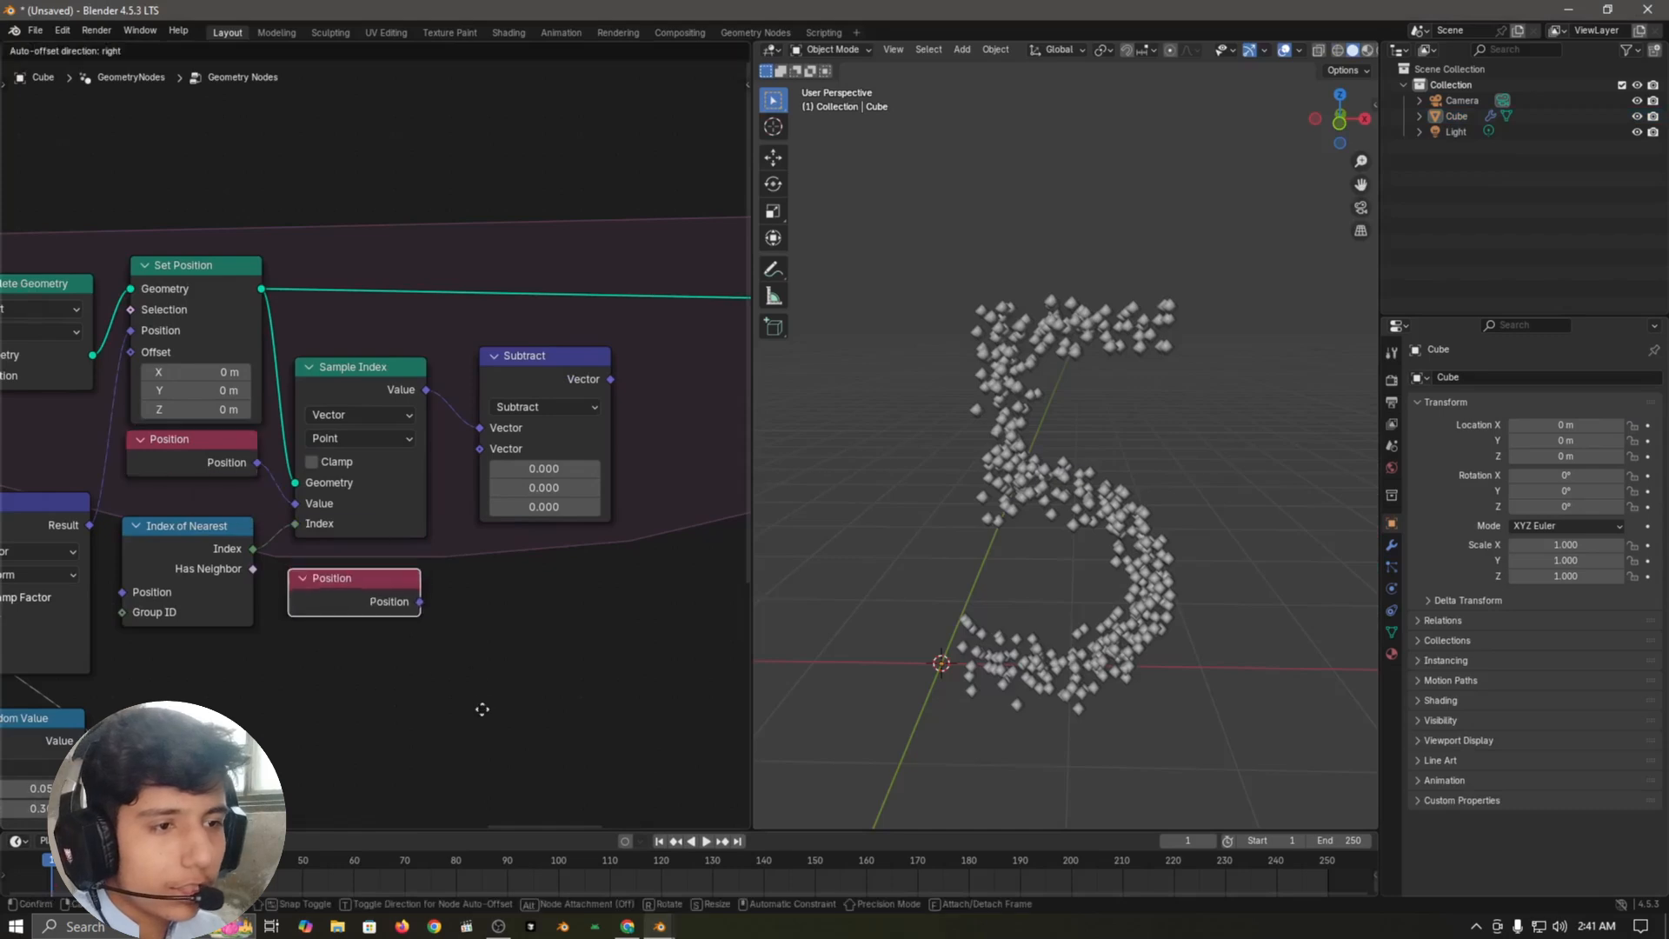
{"action": "left_click", "coordinate": [430, 637]}
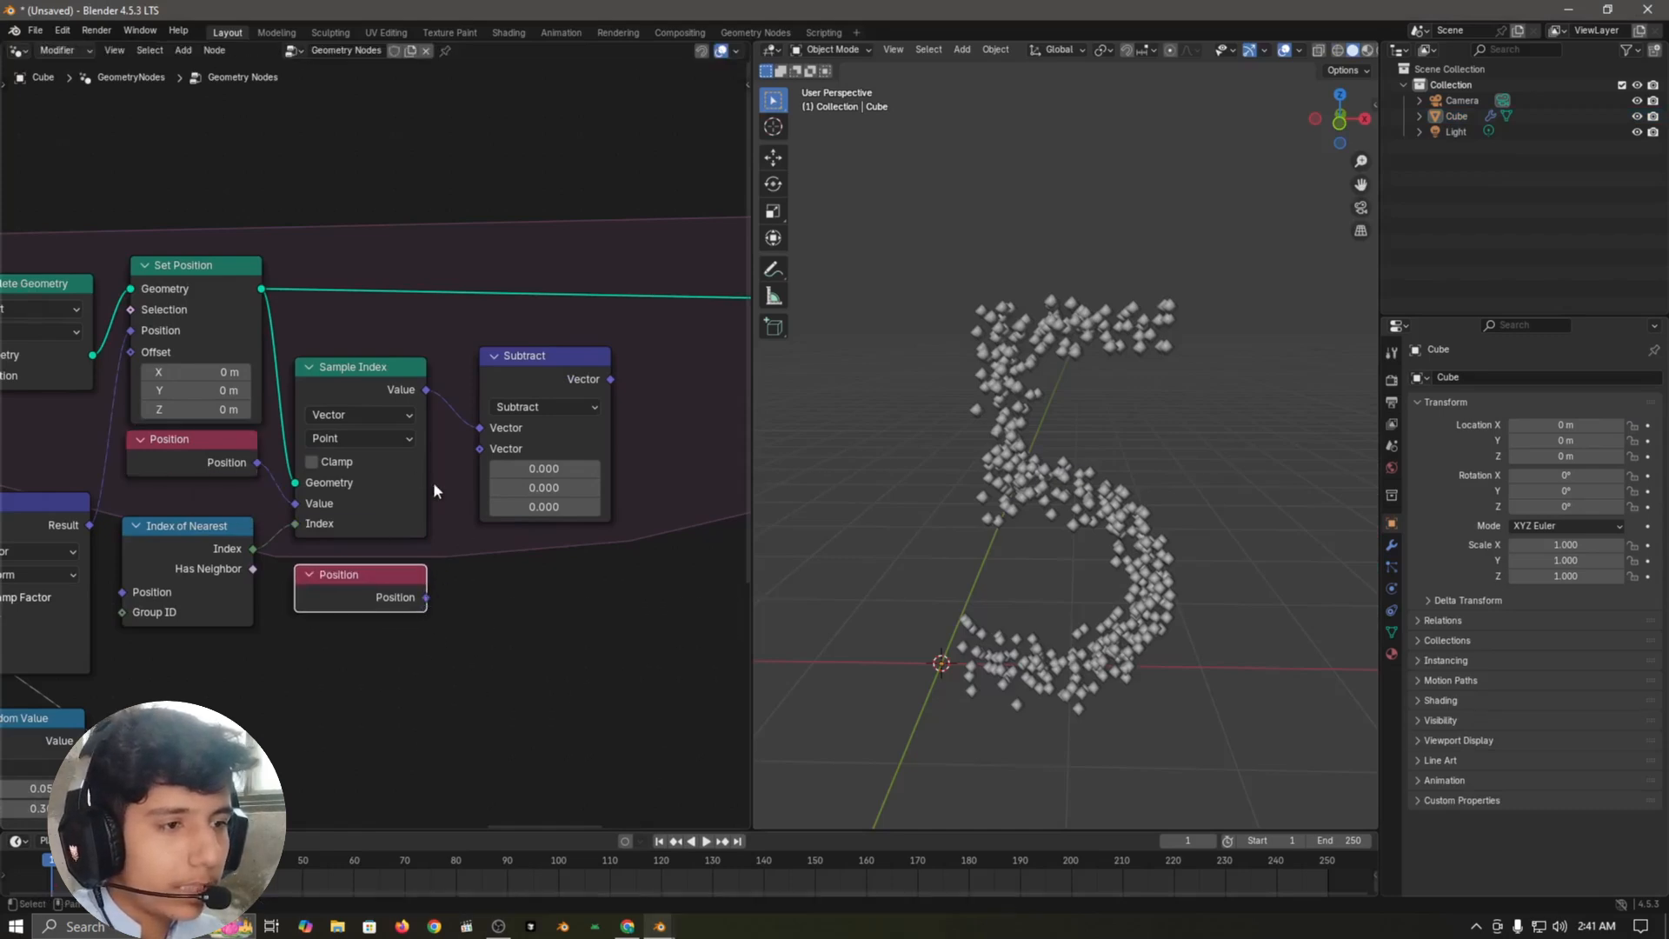
{"action": "left_click_drag", "start_coordinate": [468, 451], "coordinate": [478, 449]}
{"action": "middle_click_drag", "start_coordinate": [468, 507], "coordinate": [371, 577]}
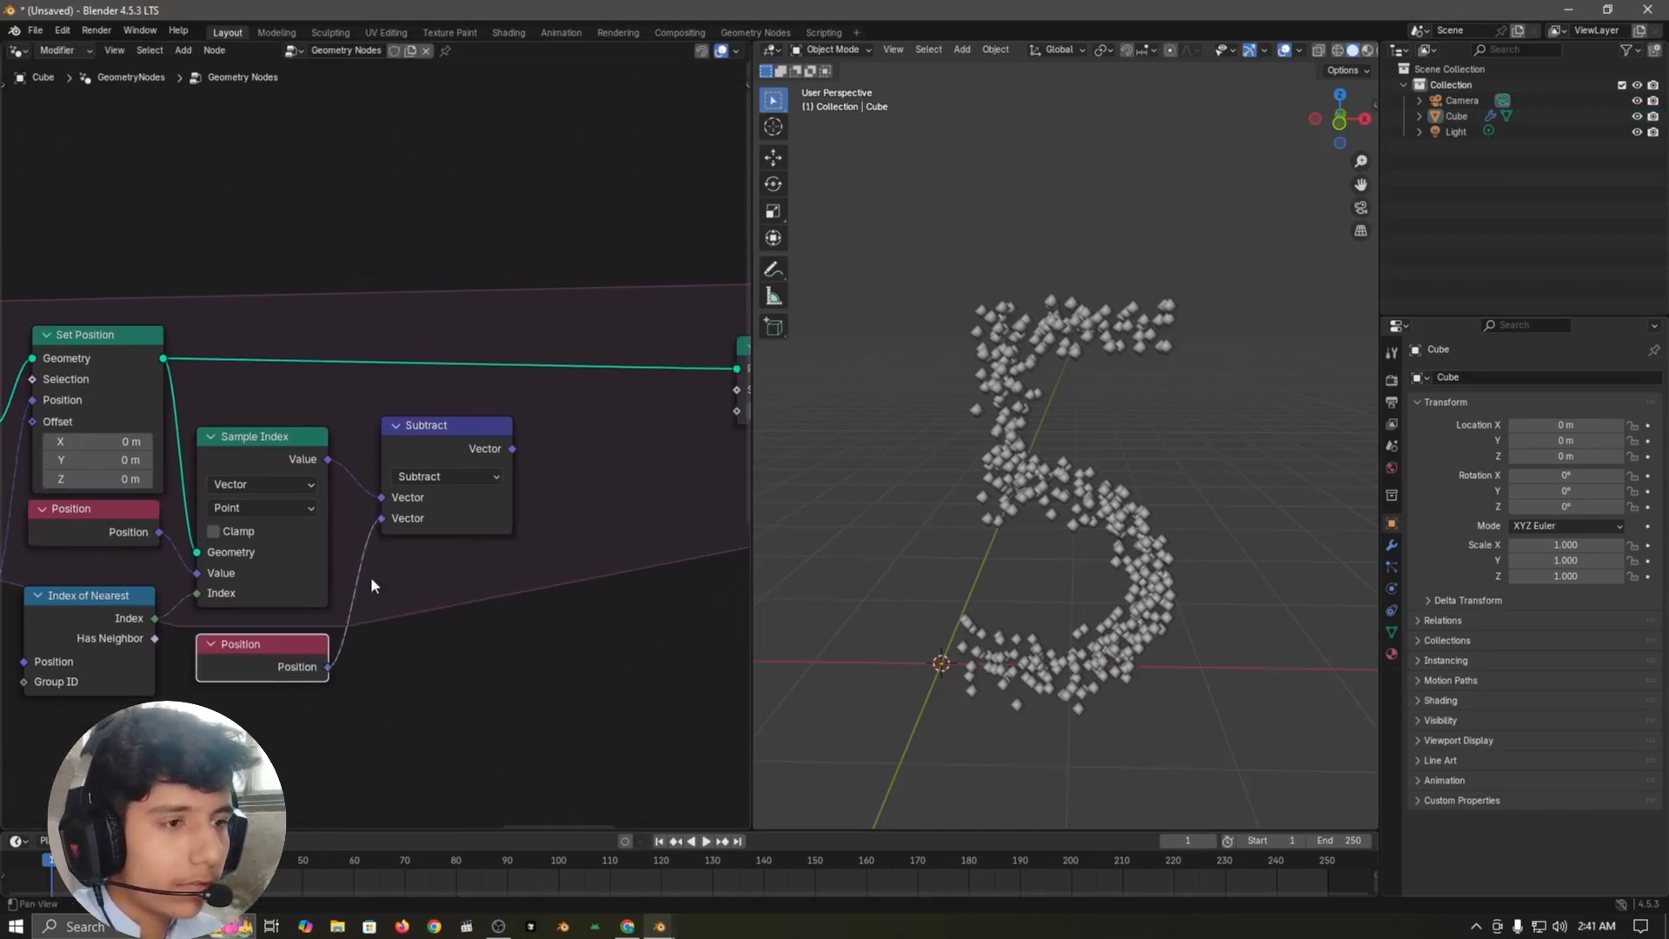
Step: Pull a new link out of the Subtract node's Vector output
{"action": "left_click", "coordinate": [461, 438]}
{"action": "middle_click_drag", "start_coordinate": [534, 472], "coordinate": [304, 596]}
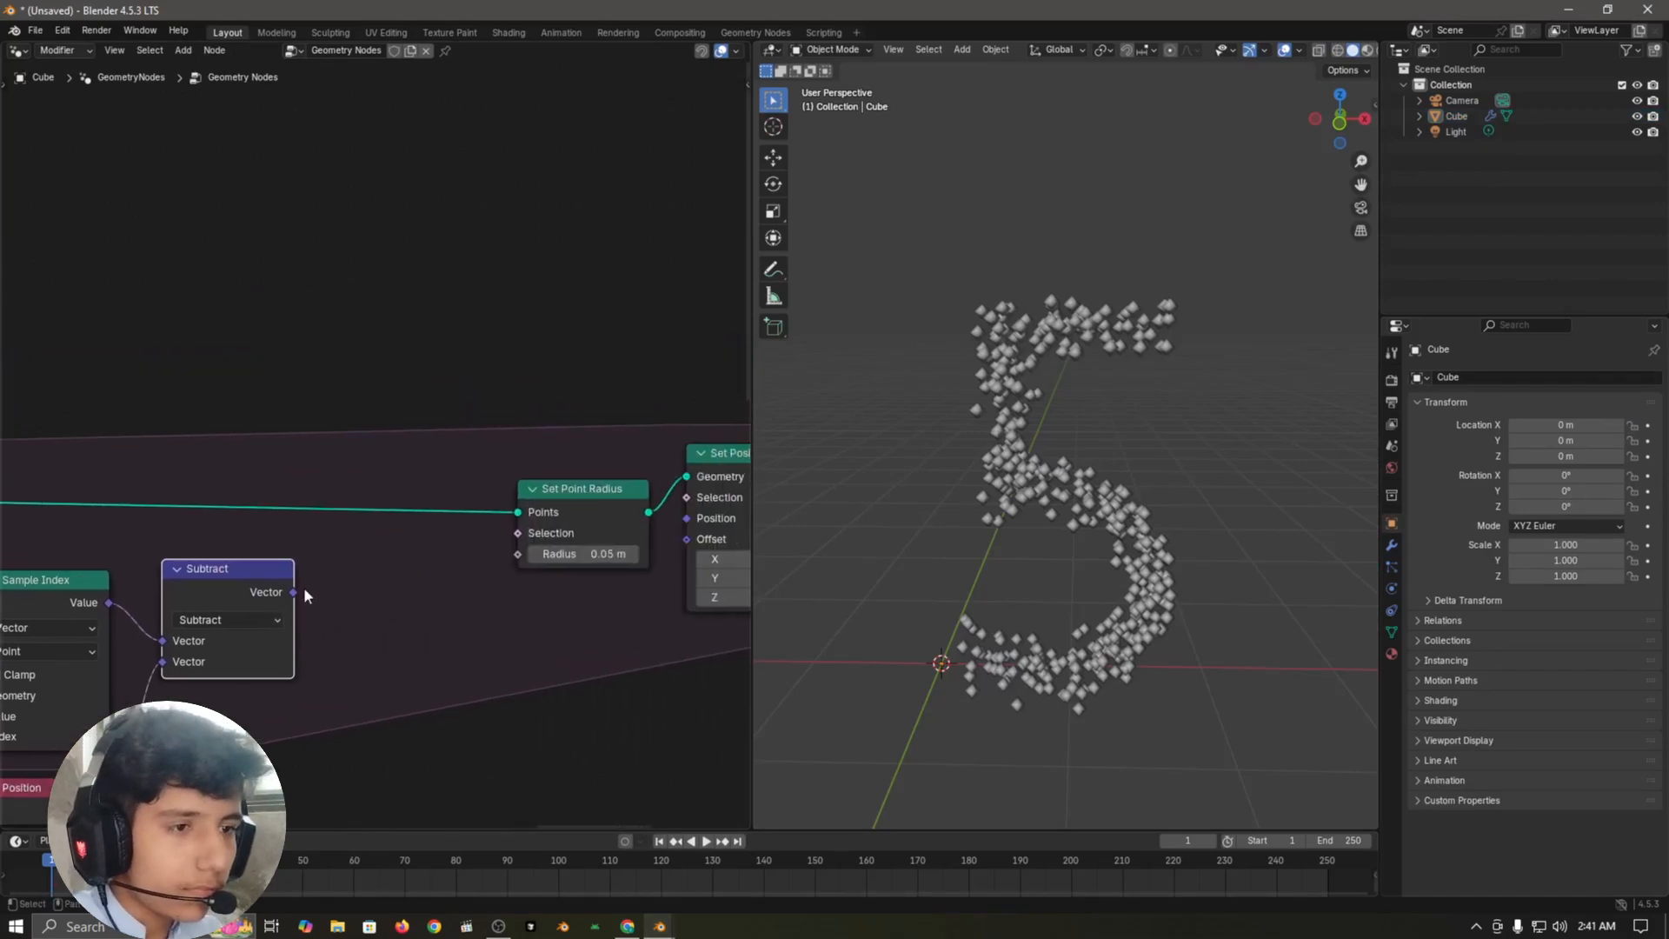
{"action": "left_click_drag", "start_coordinate": [294, 592], "coordinate": [156, 522]}
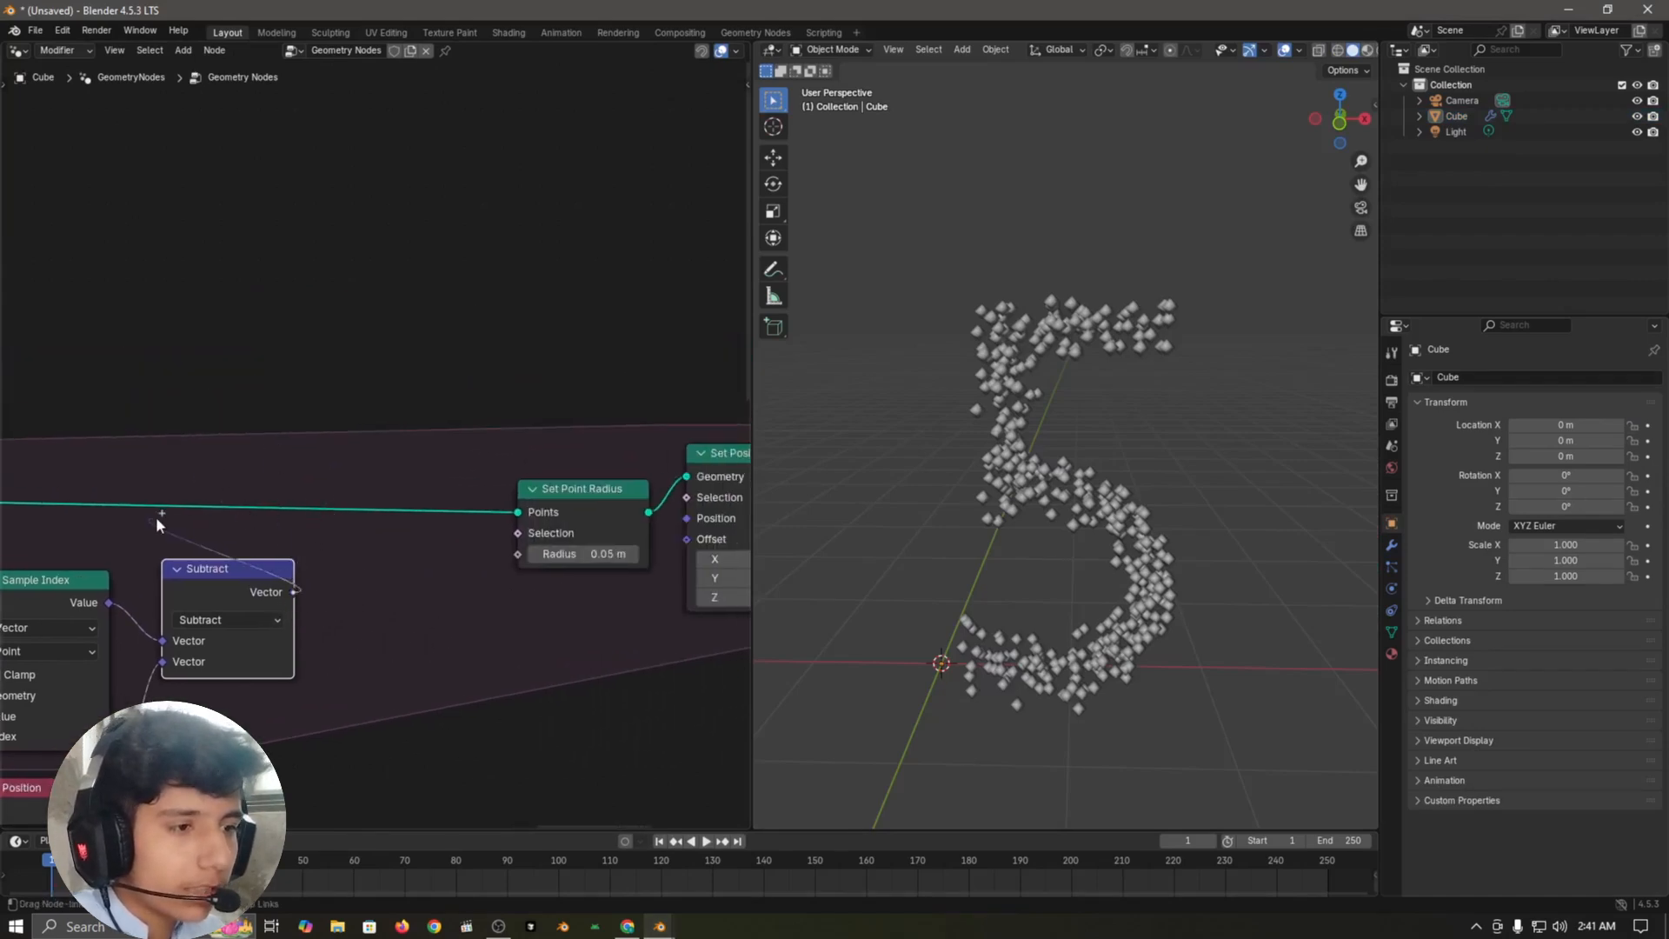
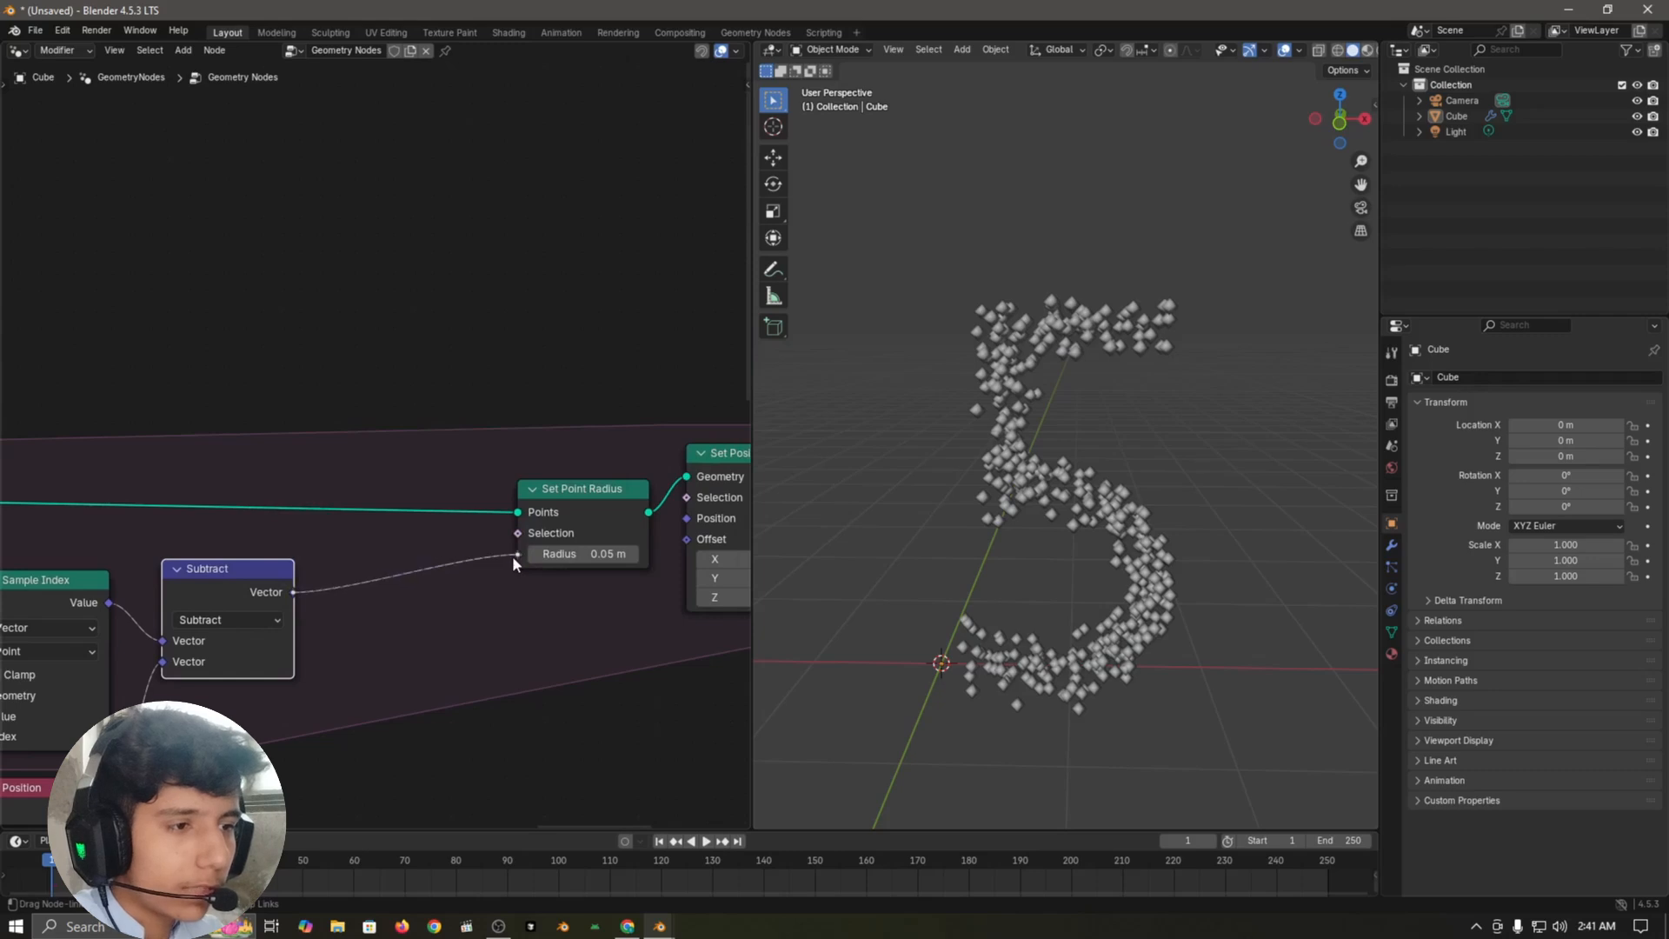
Step: Link the Subtract node's Vector output to the Radius input of Set Point Radius
{"action": "left_click_drag", "start_coordinate": [513, 556], "coordinate": [518, 553]}
{"action": "scroll", "coordinate": [487, 425], "scroll_direction": "up", "scroll_amount": 3}
{"action": "middle_click_drag", "start_coordinate": [430, 637], "coordinate": [525, 436]}
{"action": "scroll", "coordinate": [478, 501], "scroll_direction": "up", "scroll_amount": 2}
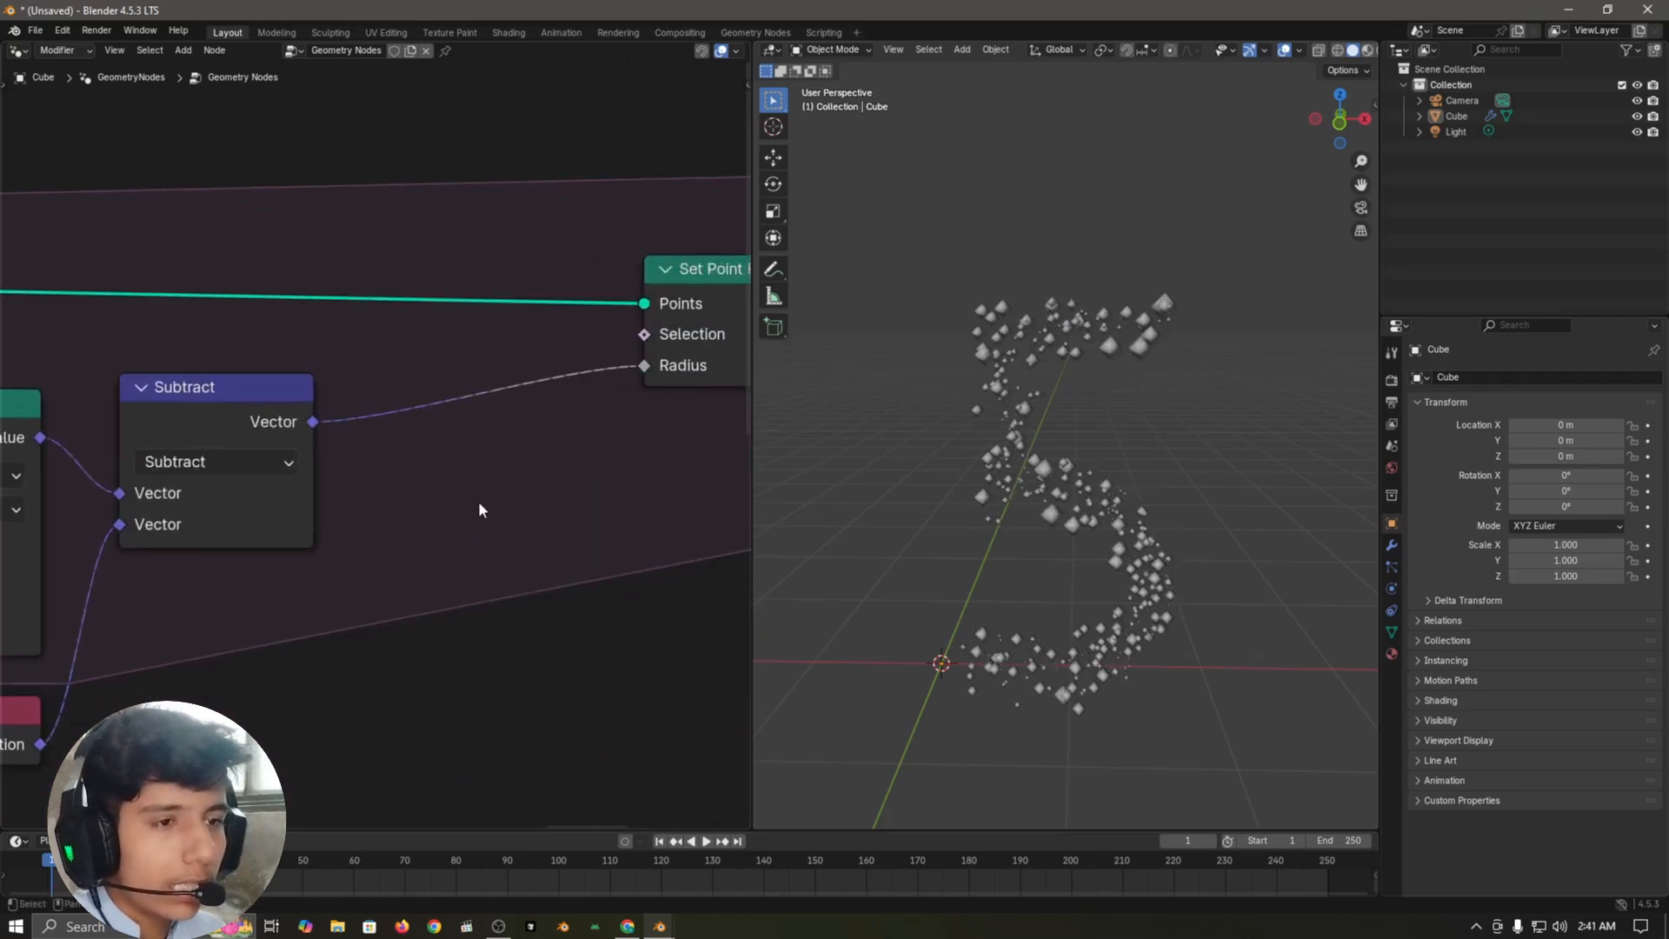
Step: Duplicate the Subtract node after the original, set the copy to Length, and link its Value to Set Point Radius's Radius
{"action": "scroll", "coordinate": [478, 501], "scroll_direction": "down", "scroll_amount": 4}
{"action": "left_click", "coordinate": [280, 414]}
{"action": "key", "text": "shift+d"}
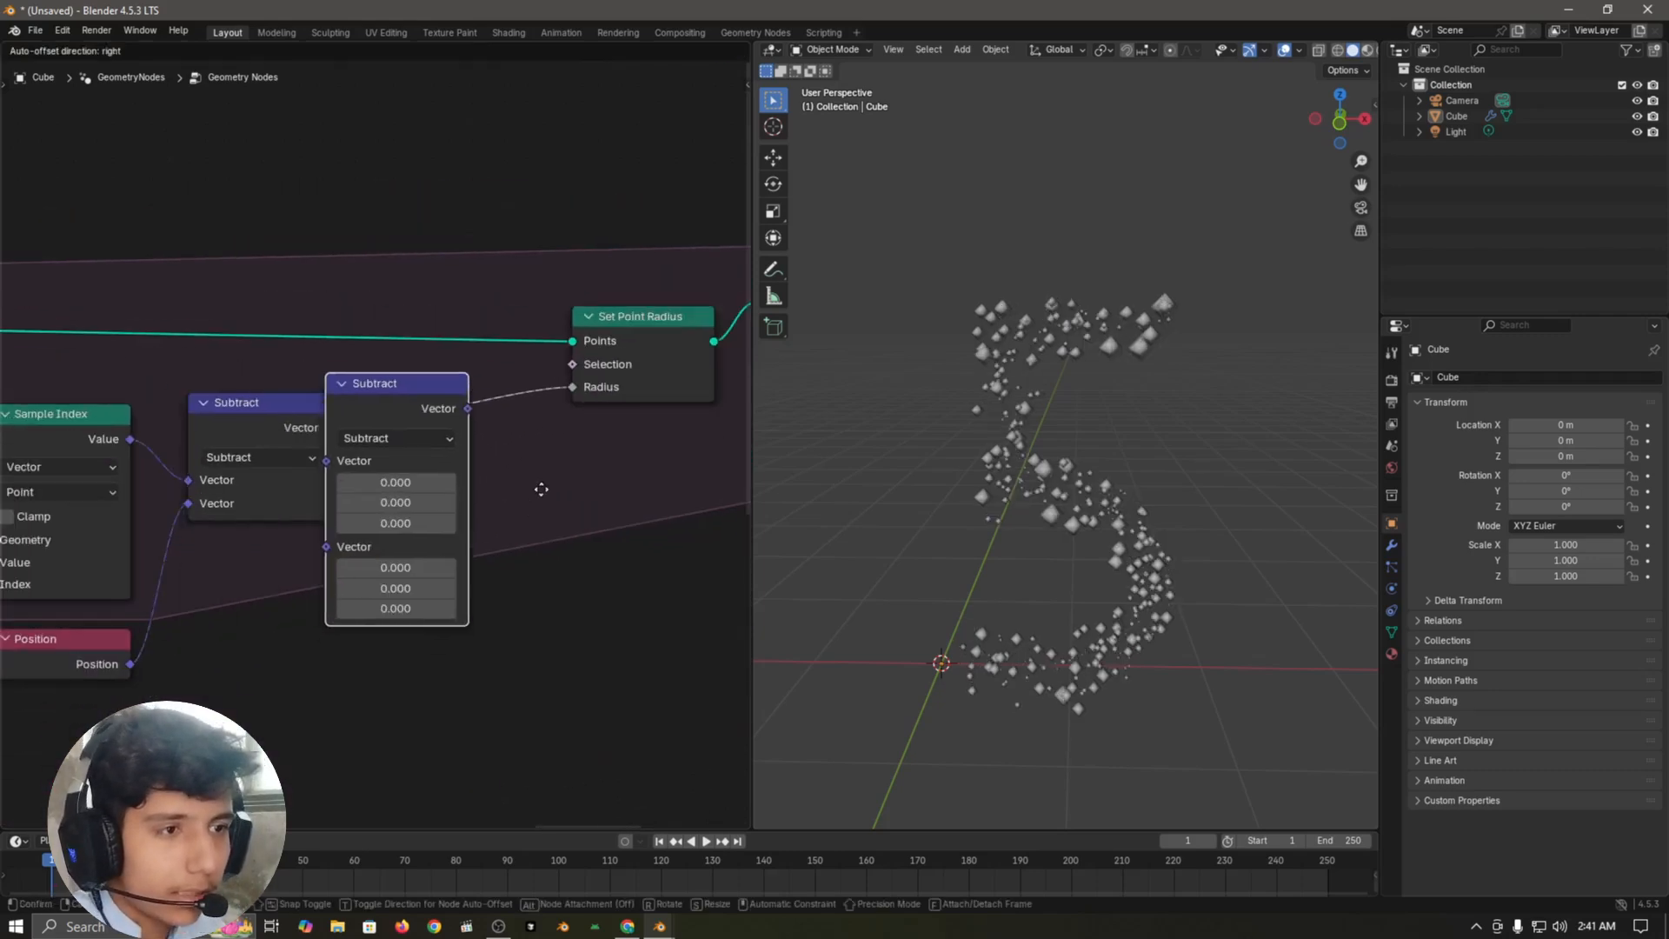
{"action": "left_click", "coordinate": [577, 541]}
{"action": "left_click", "coordinate": [440, 438]}
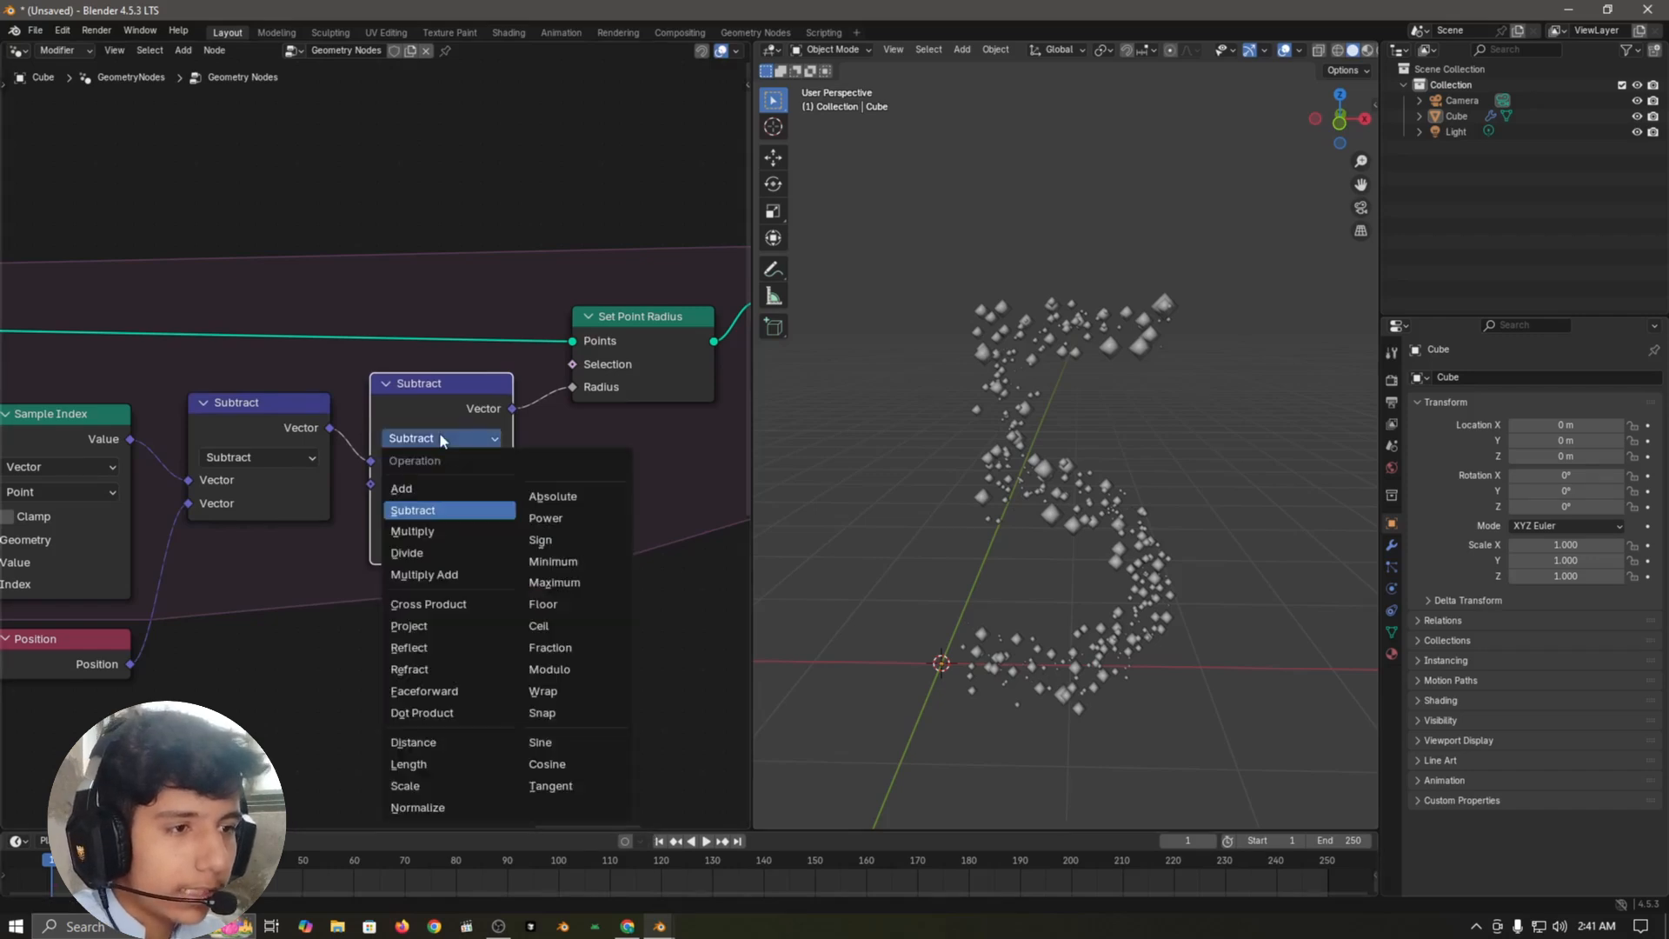
{"action": "left_click", "coordinate": [409, 764]}
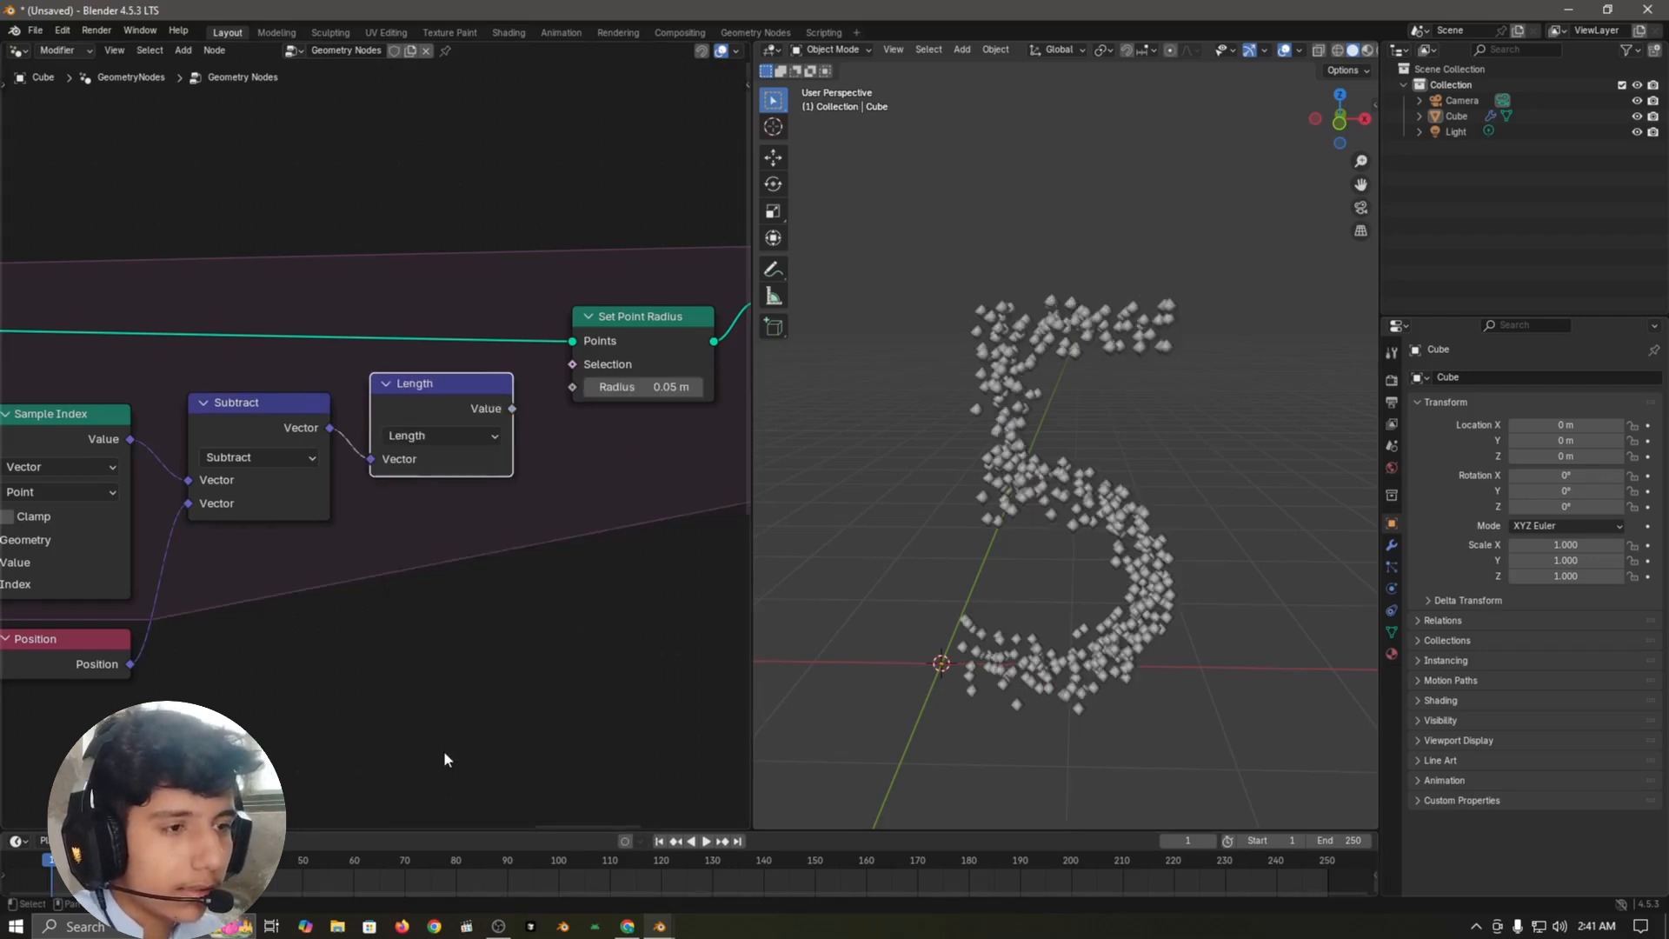
{"action": "middle_click_drag", "start_coordinate": [543, 521], "coordinate": [503, 576]}
{"action": "left_click_drag", "start_coordinate": [473, 462], "coordinate": [533, 441]}
Step: Insert a Math node between Length and Set Point Radius and set its operation to Divide
{"action": "key", "text": "shift+a"}
{"action": "type", "text": "math"}
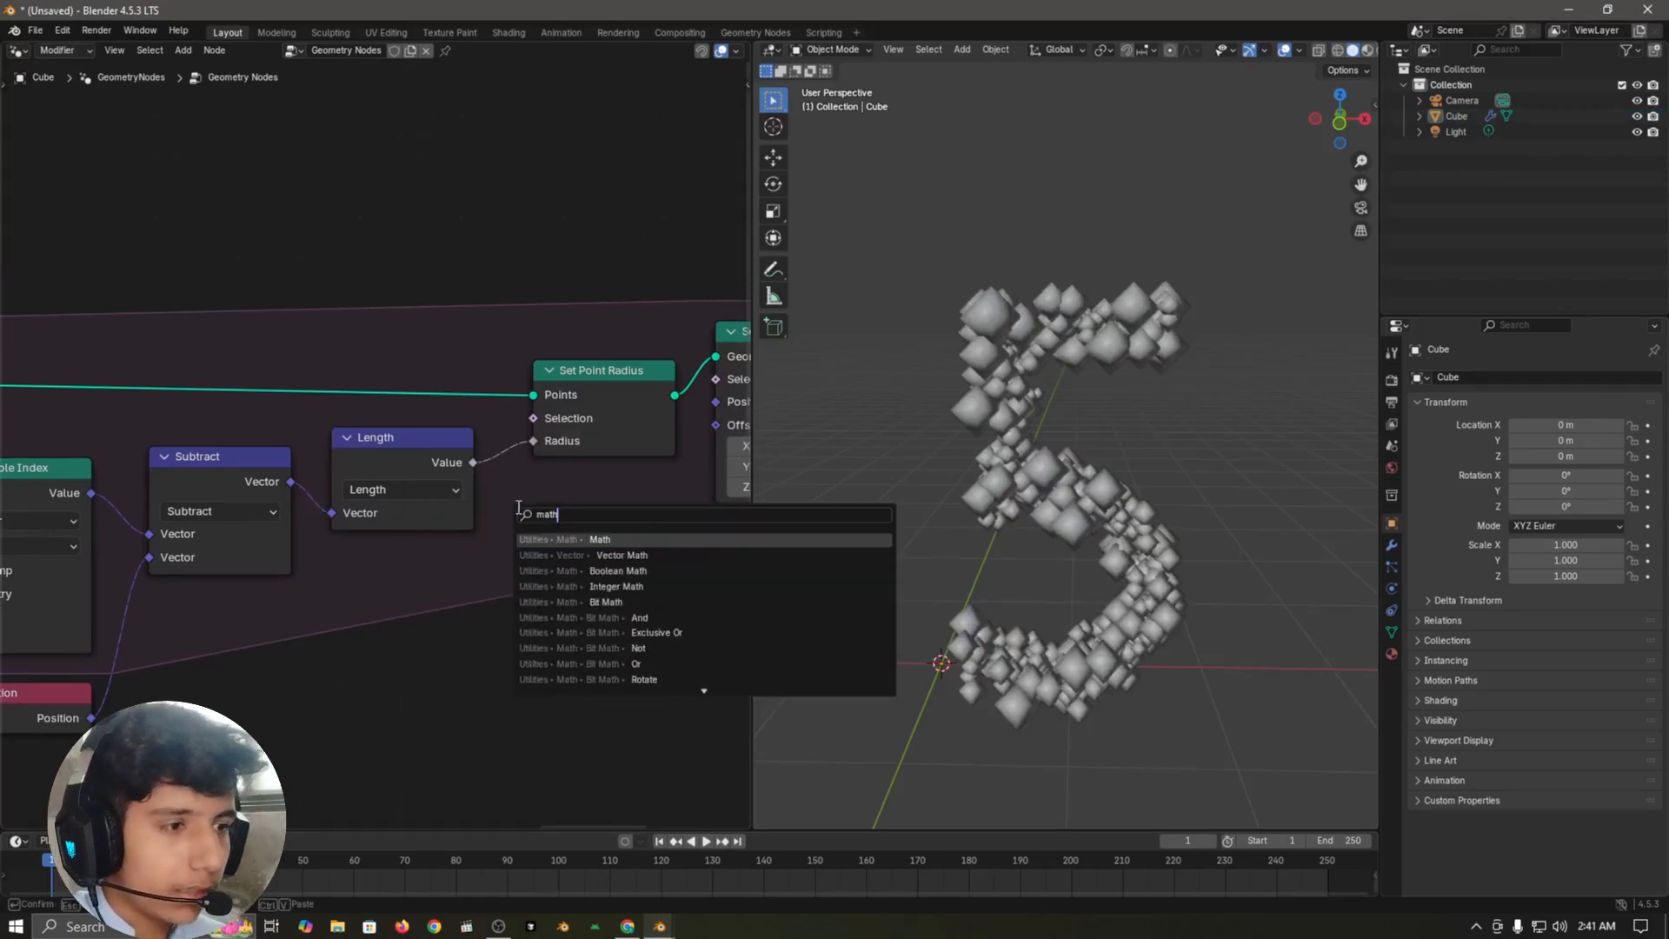
{"action": "key", "text": "Return"}
{"action": "left_click", "coordinate": [509, 430]}
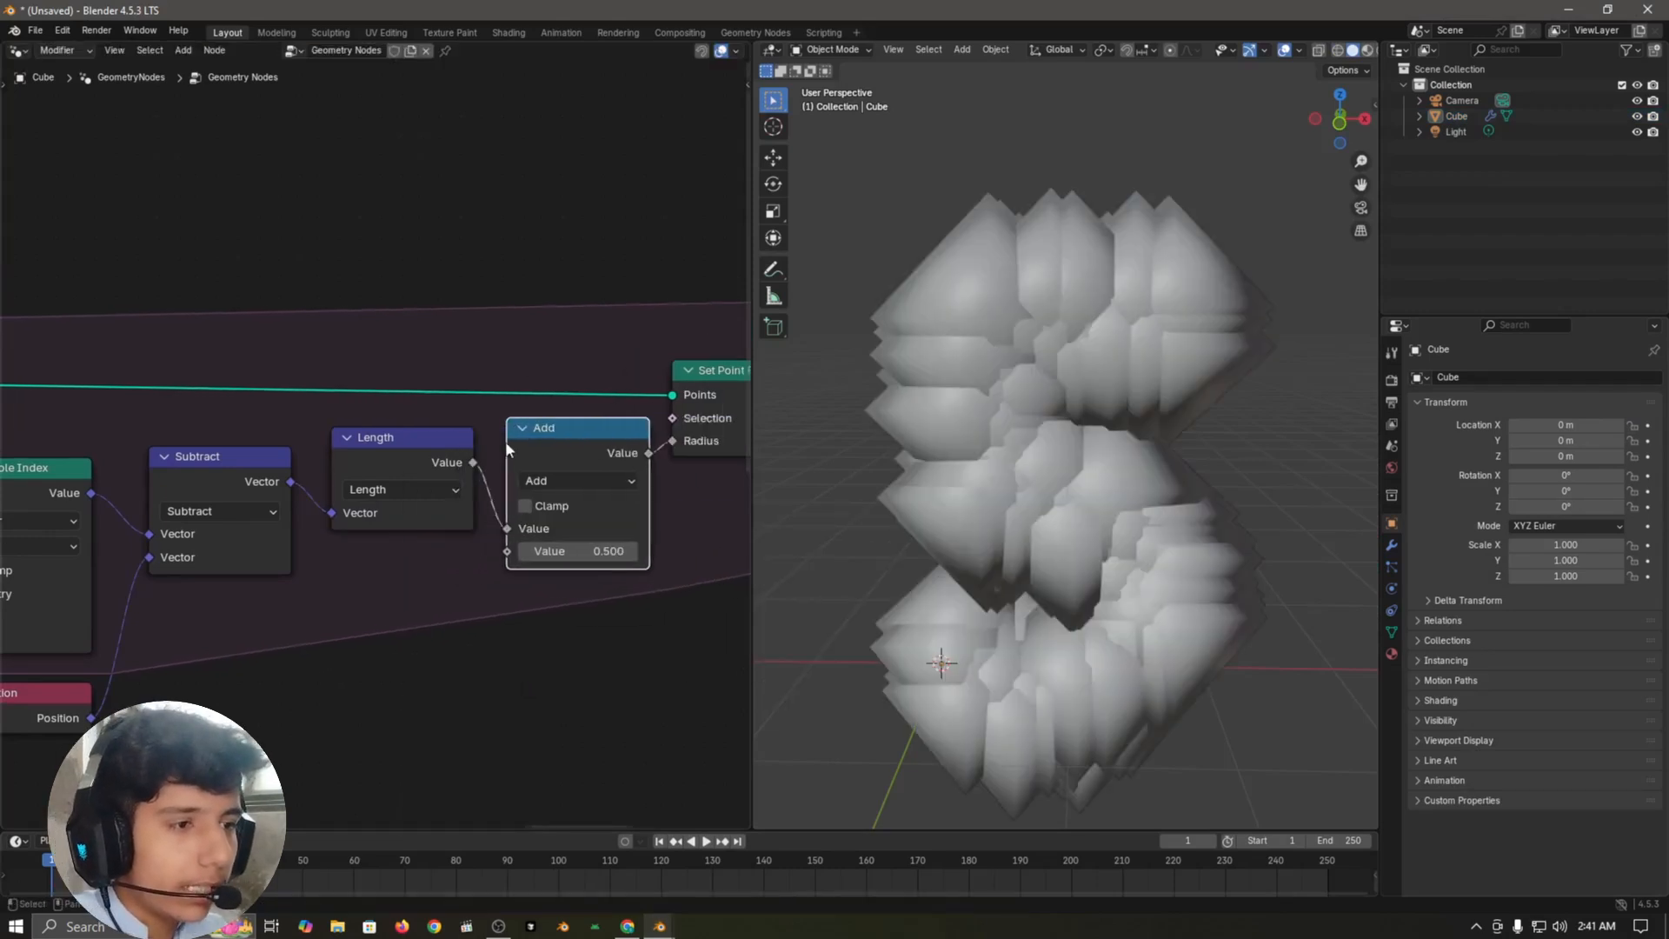
{"action": "left_click", "coordinate": [585, 481]}
{"action": "left_click", "coordinate": [561, 593]}
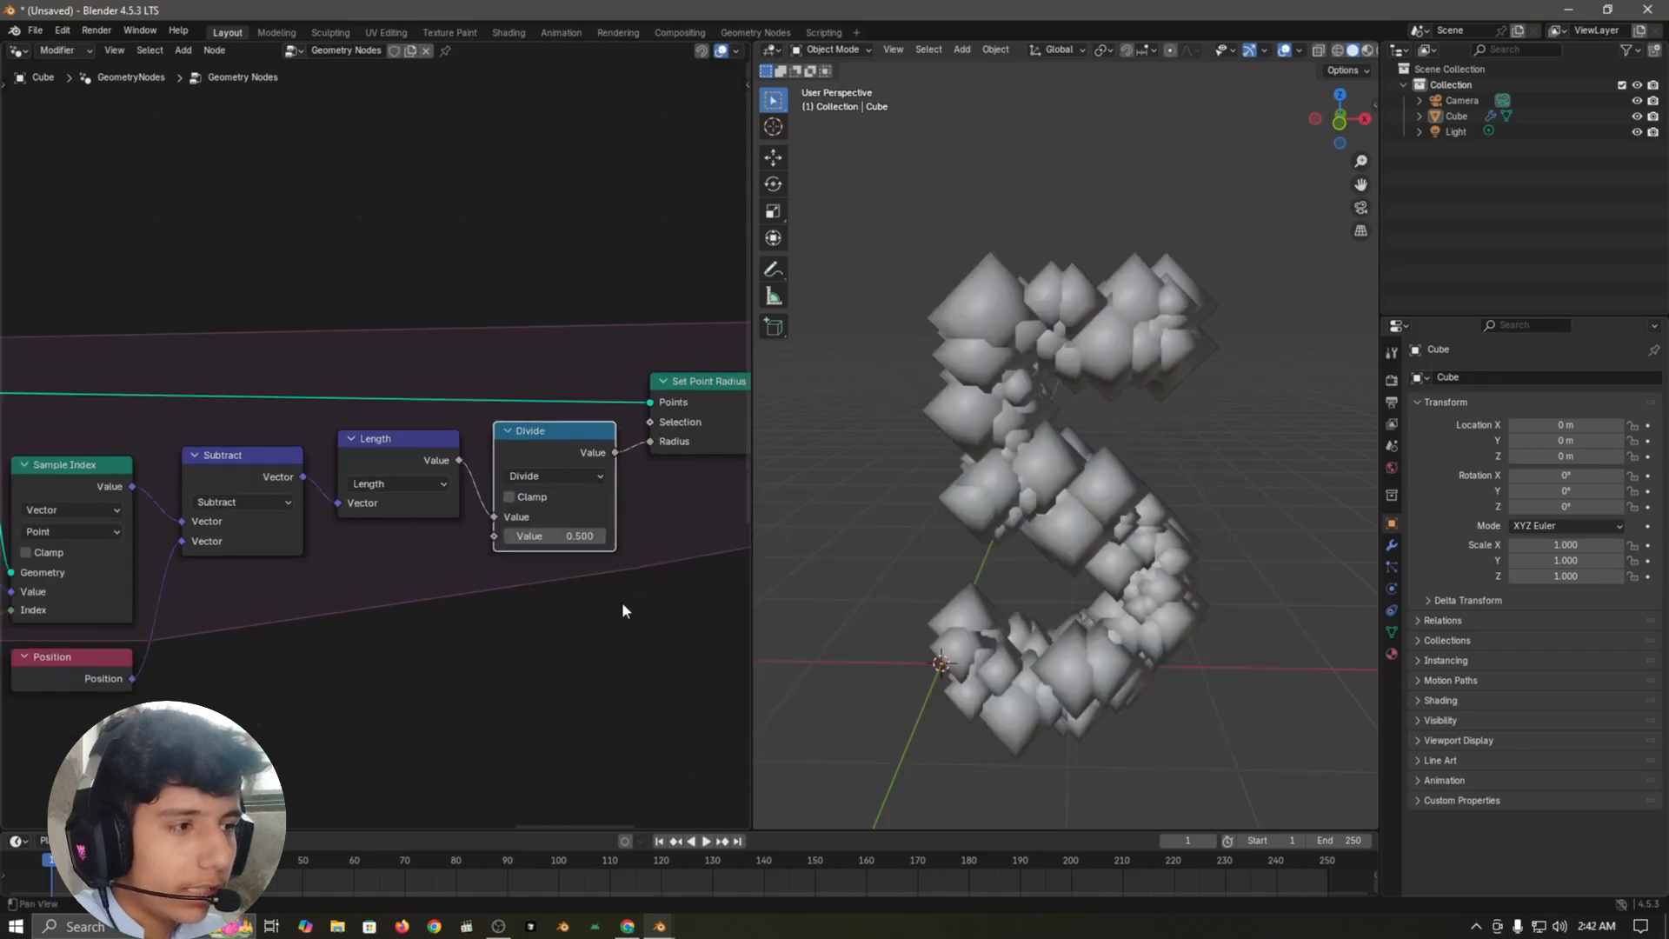
Step: Set the Divide node's second value to 2
{"action": "scroll", "coordinate": [534, 565], "scroll_direction": "up", "scroll_amount": 2}
{"action": "left_click", "coordinate": [479, 529]}
{"action": "type", "text": "2"}
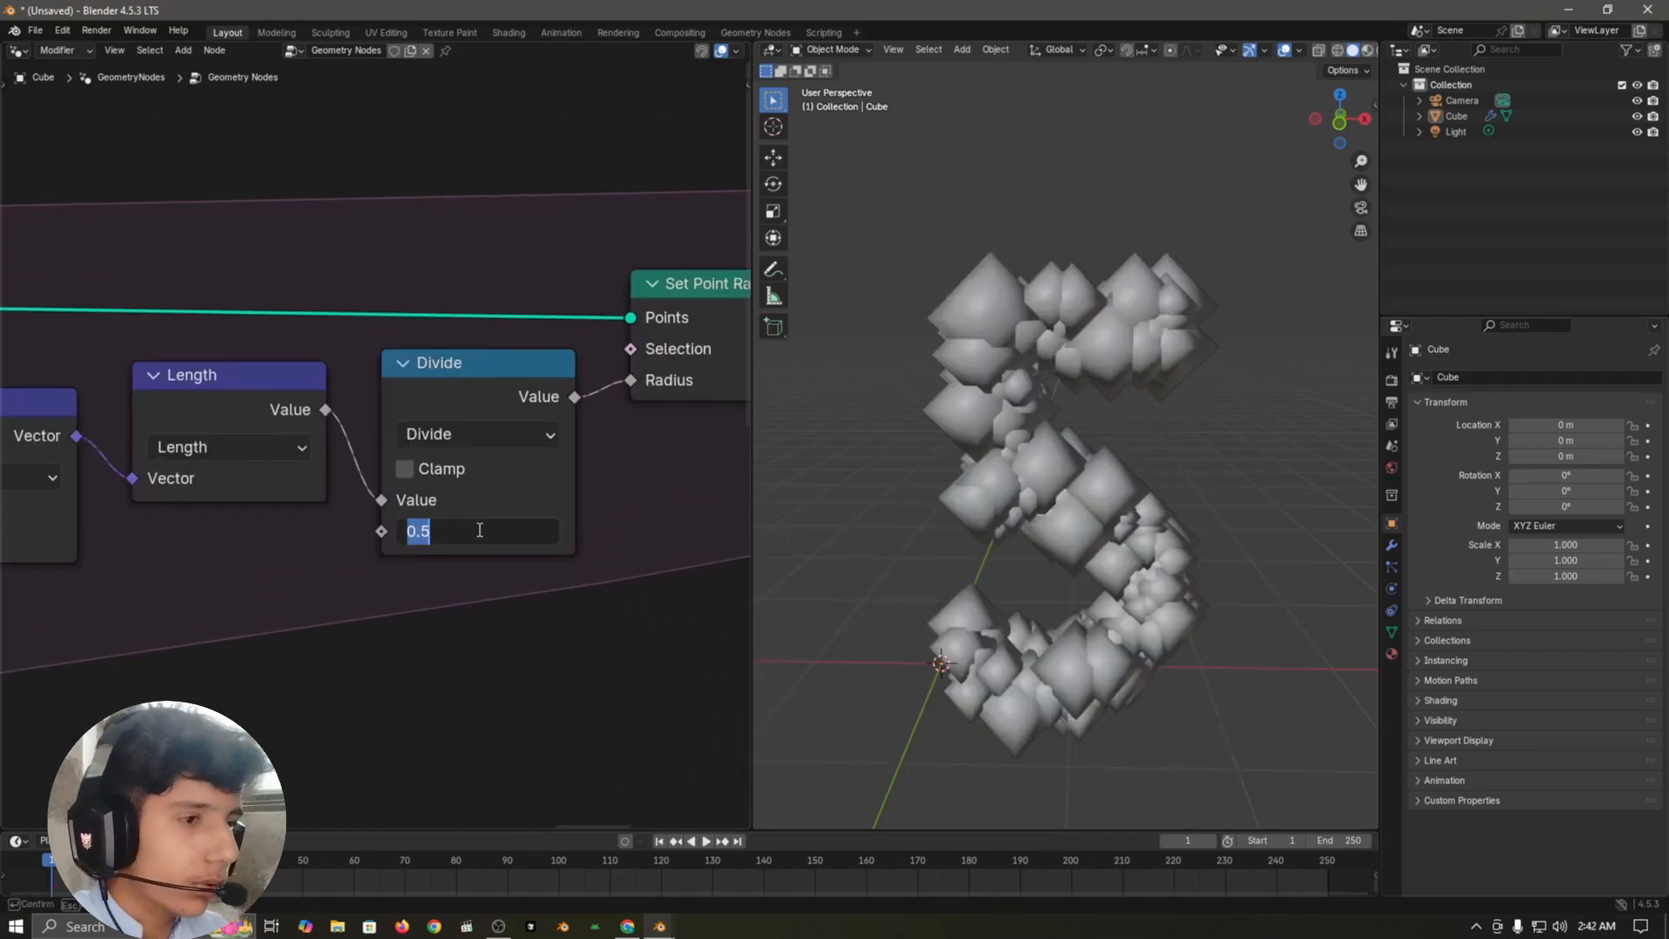
{"action": "key", "text": "Return"}
Step: Duplicate the Length node twice and place the two copies side by side below Set Point Radius
{"action": "scroll", "coordinate": [542, 604], "scroll_direction": "down", "scroll_amount": 4}
{"action": "left_click", "coordinate": [386, 446]}
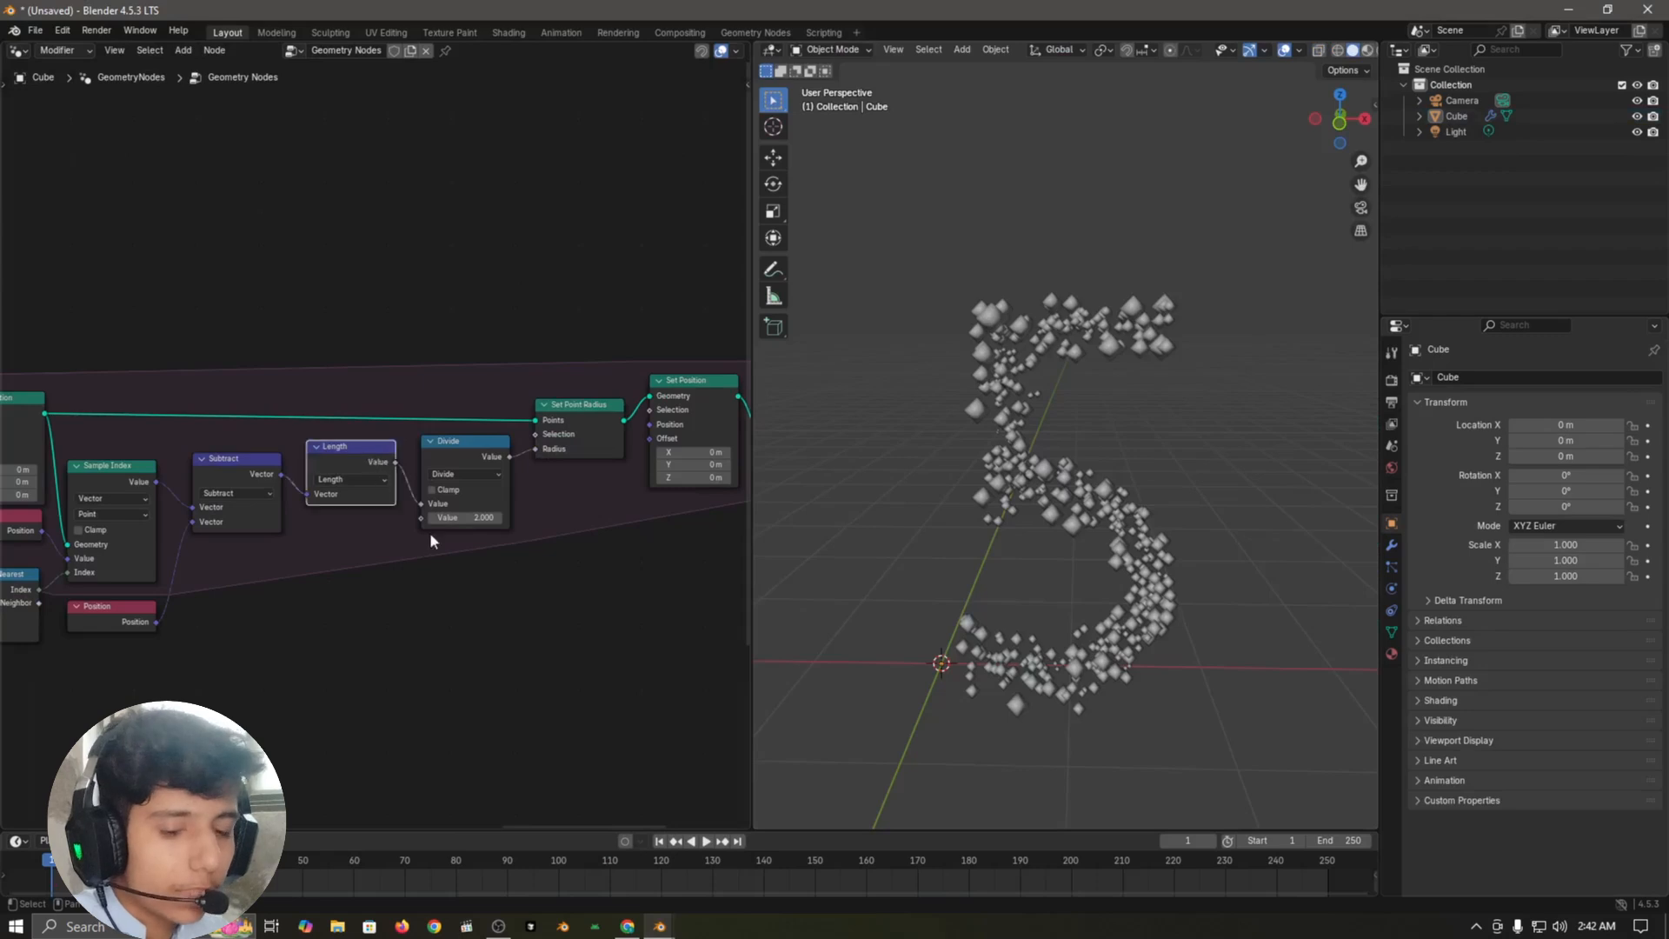
{"action": "key", "text": "shift+d"}
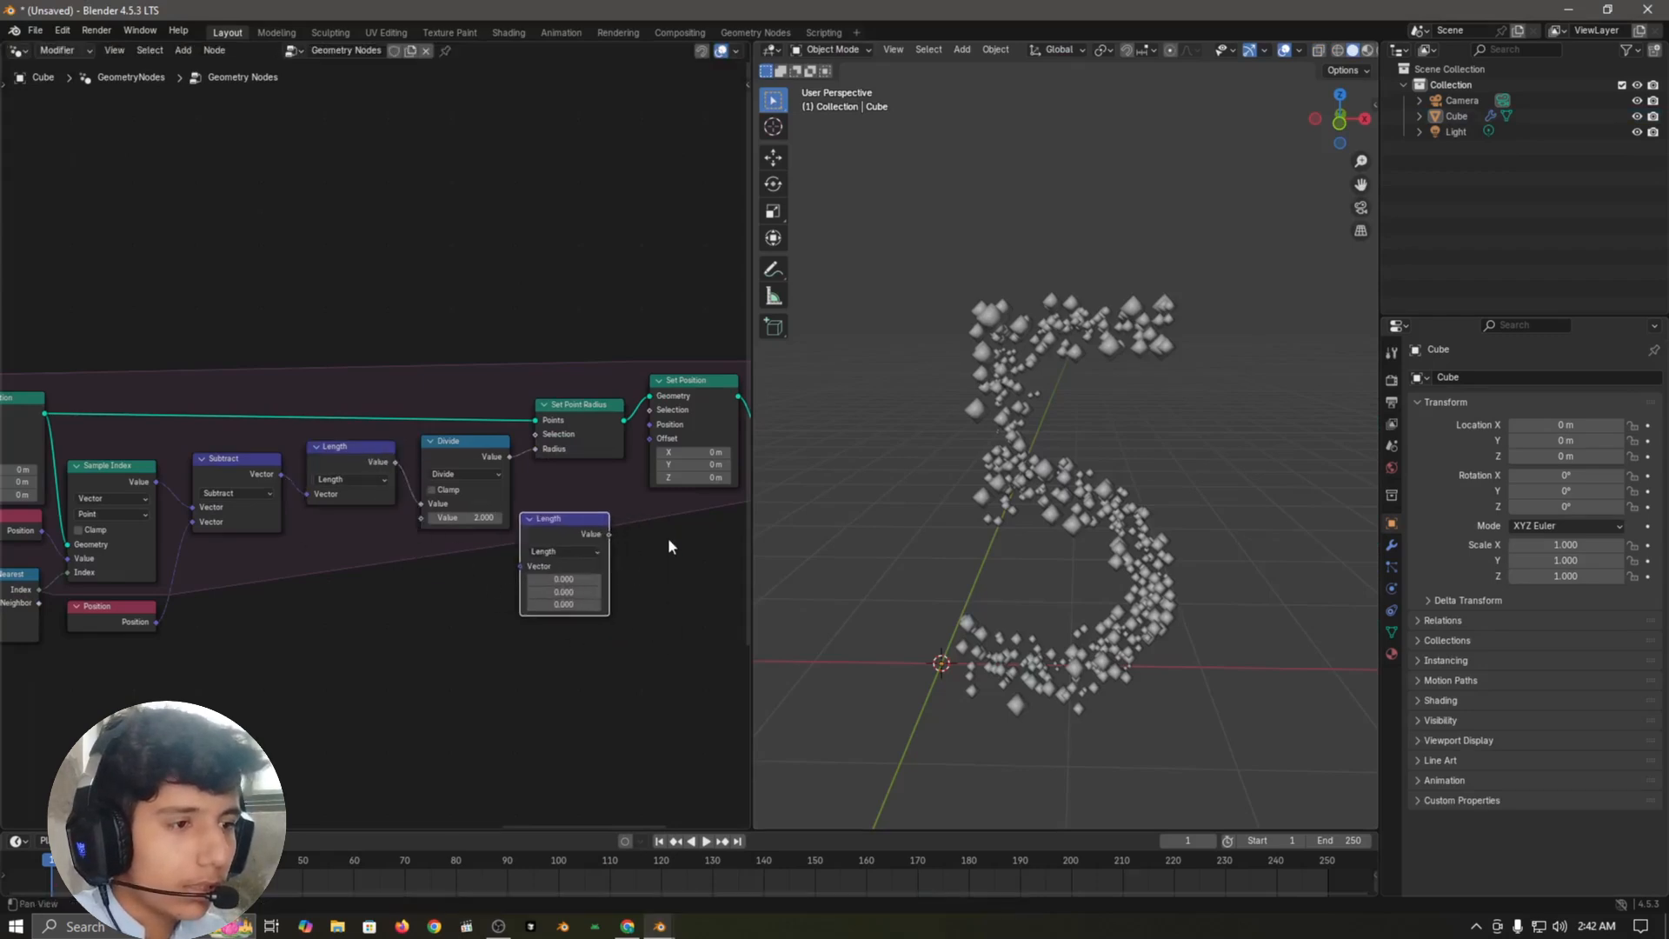
{"action": "left_click", "coordinate": [477, 561]}
{"action": "key", "text": "shift+d"}
{"action": "left_click", "coordinate": [571, 545]}
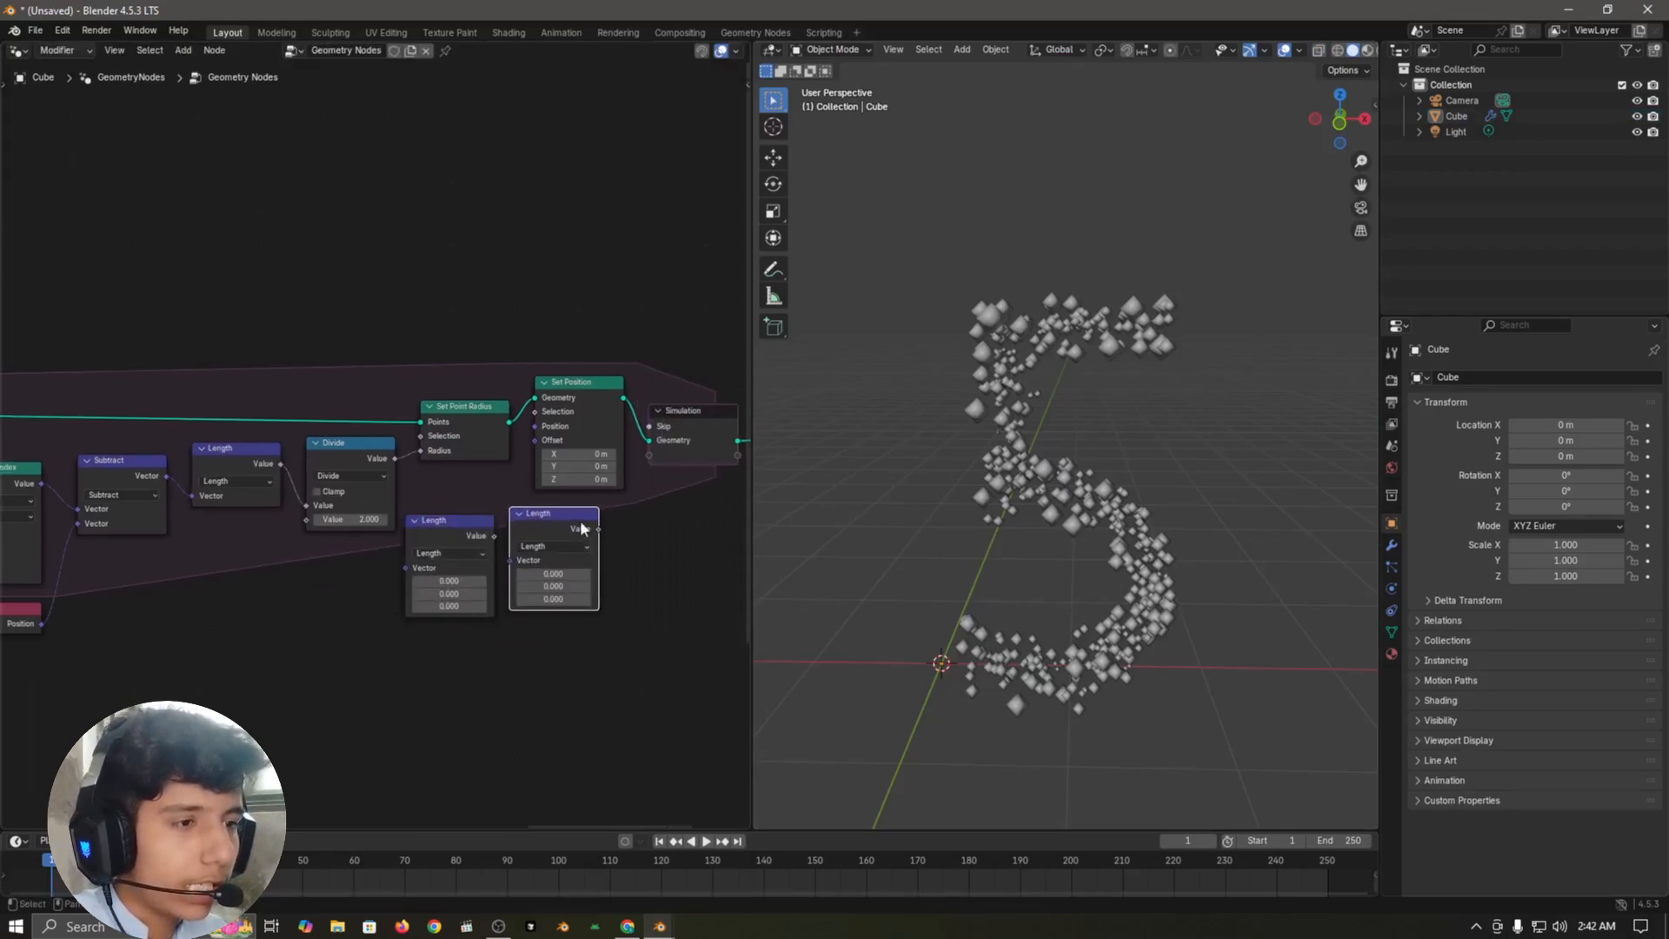
Step: Move Set Position and the simulation output further right, then link the second Length copy's Value to Set Position's Offset
{"action": "left_click", "coordinate": [689, 437]}
{"action": "middle_click_drag", "start_coordinate": [574, 415], "coordinate": [451, 450], "text": "shift"}
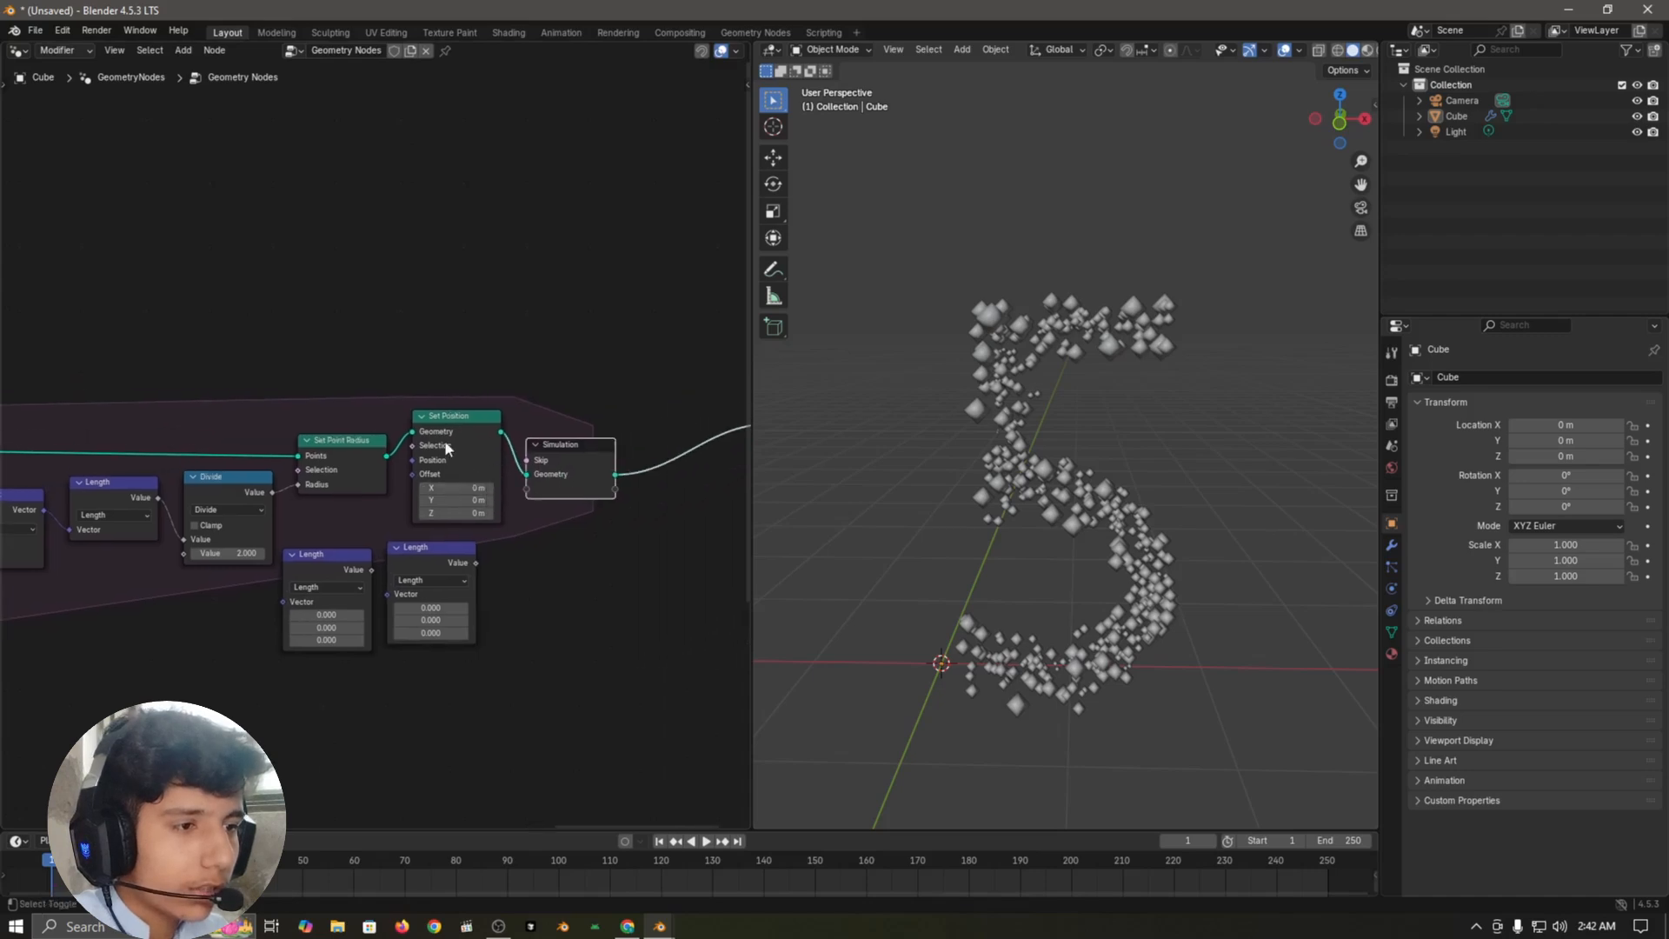
{"action": "left_click", "coordinate": [451, 450], "text": "shift"}
{"action": "key", "text": "g"}
{"action": "left_click", "coordinate": [629, 486]}
{"action": "left_click", "coordinate": [480, 576]}
{"action": "left_click_drag", "start_coordinate": [475, 562], "coordinate": [496, 479]}
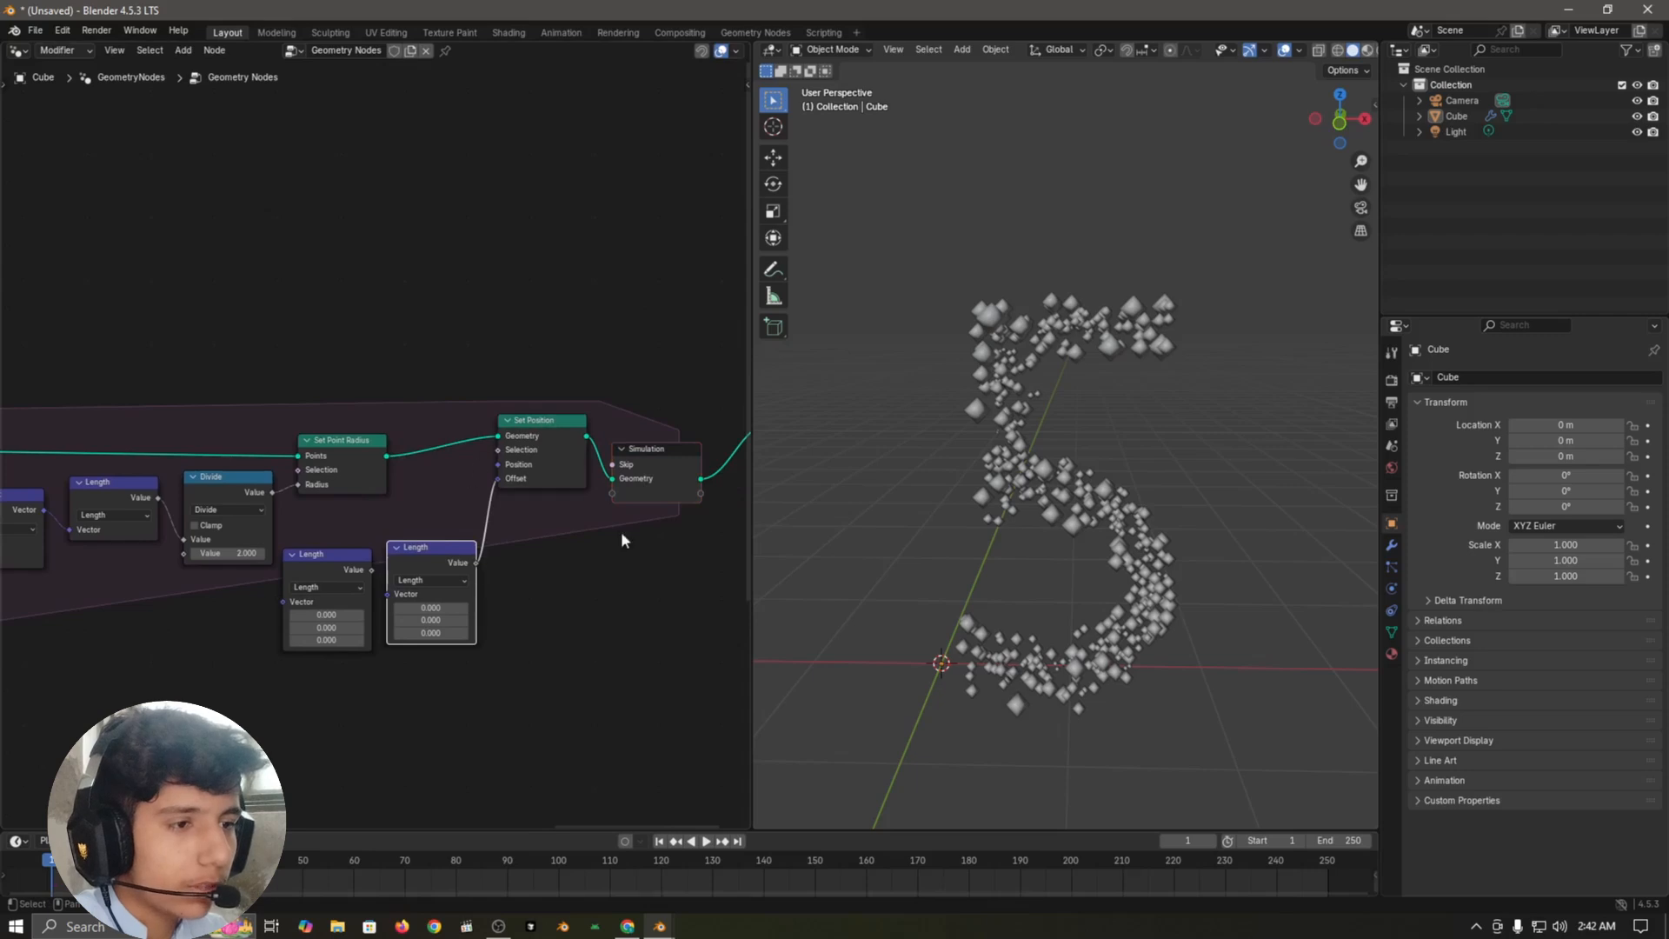
Step: Change the first Length copy's operation to Cross Product and the second copy's to Scale
{"action": "scroll", "coordinate": [564, 623], "scroll_direction": "up", "scroll_amount": 3}
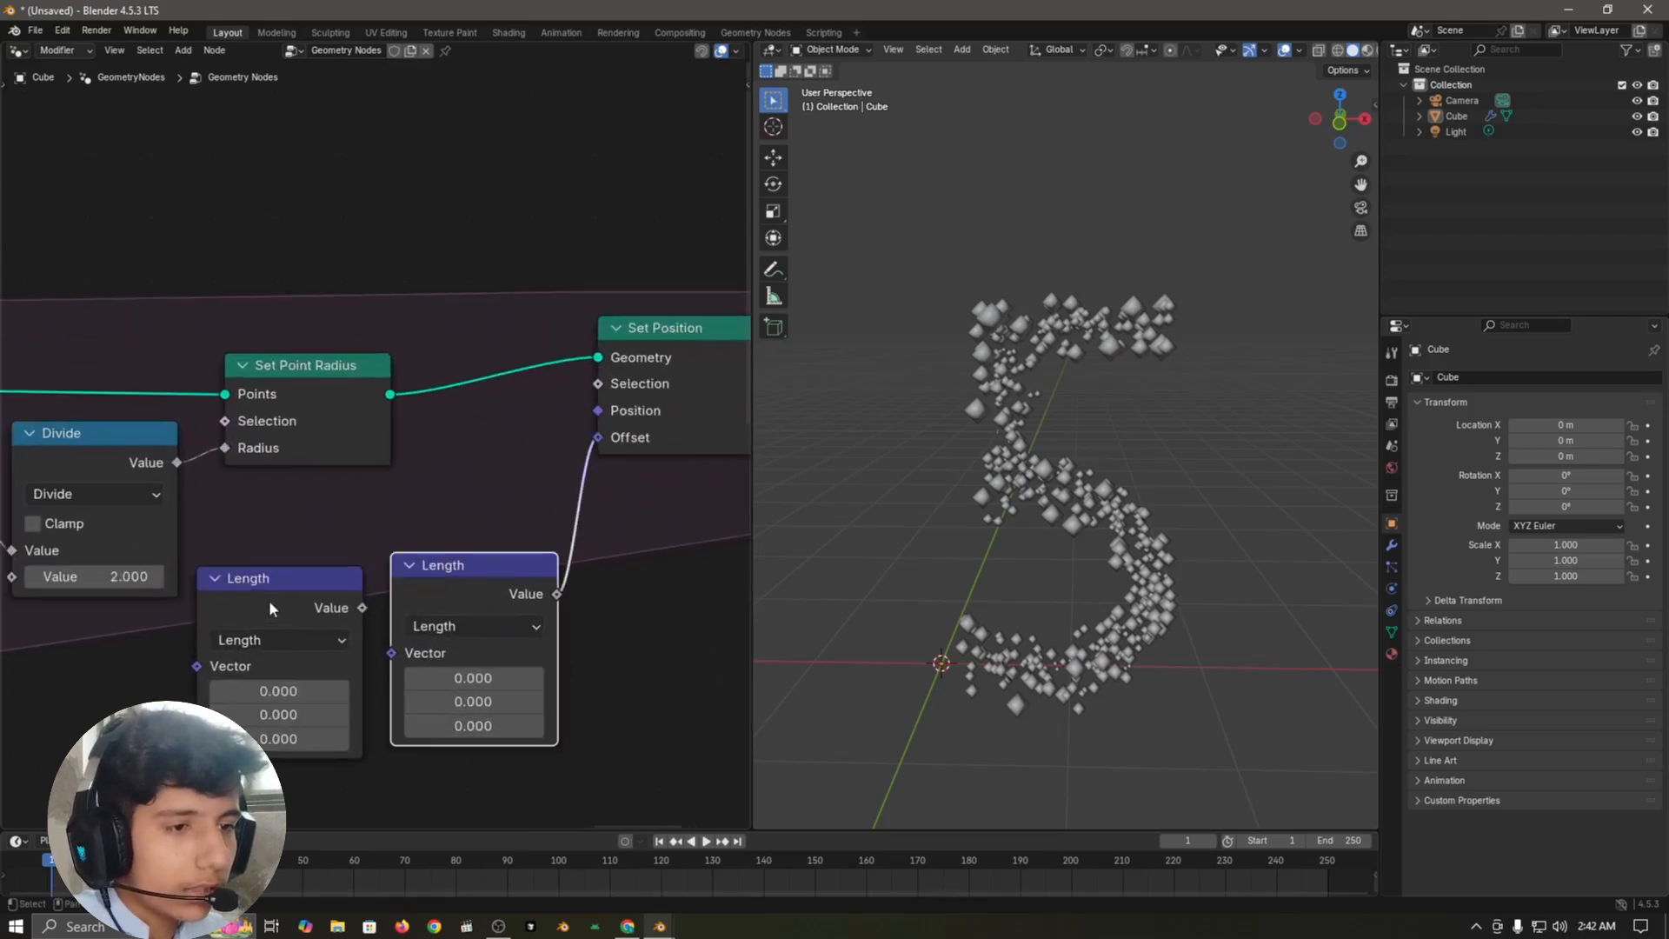
{"action": "left_click", "coordinate": [272, 610]}
{"action": "left_click", "coordinate": [273, 641]}
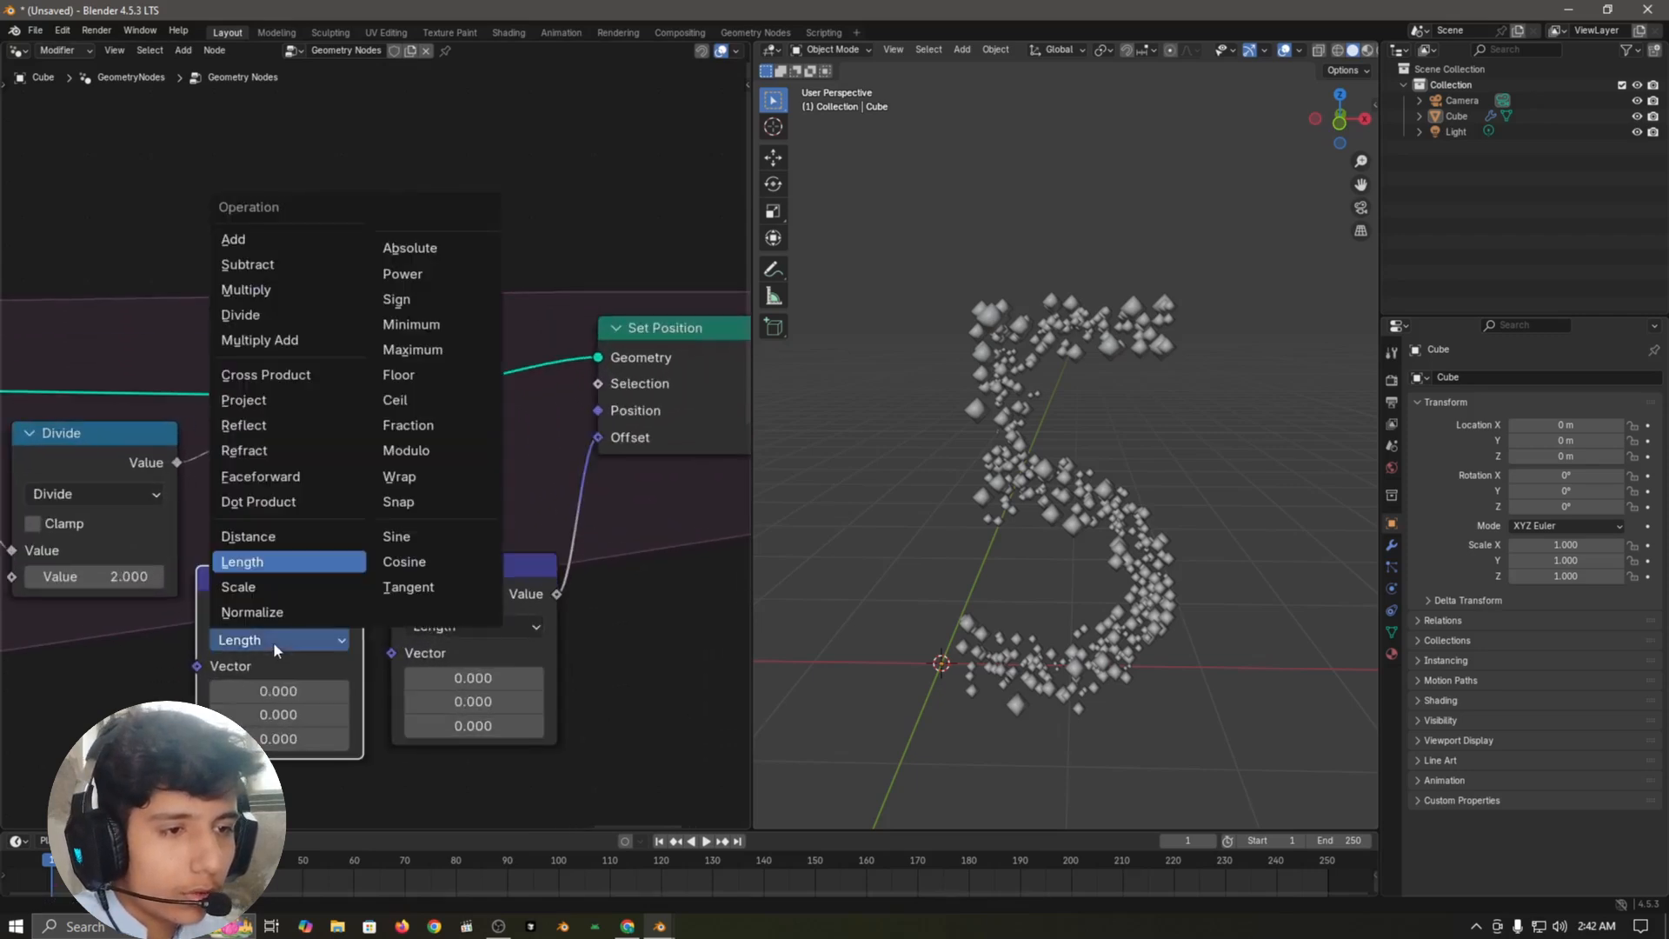
{"action": "left_click", "coordinate": [263, 379]}
{"action": "middle_click_drag", "start_coordinate": [555, 785], "coordinate": [562, 698]}
{"action": "left_click", "coordinate": [460, 539]}
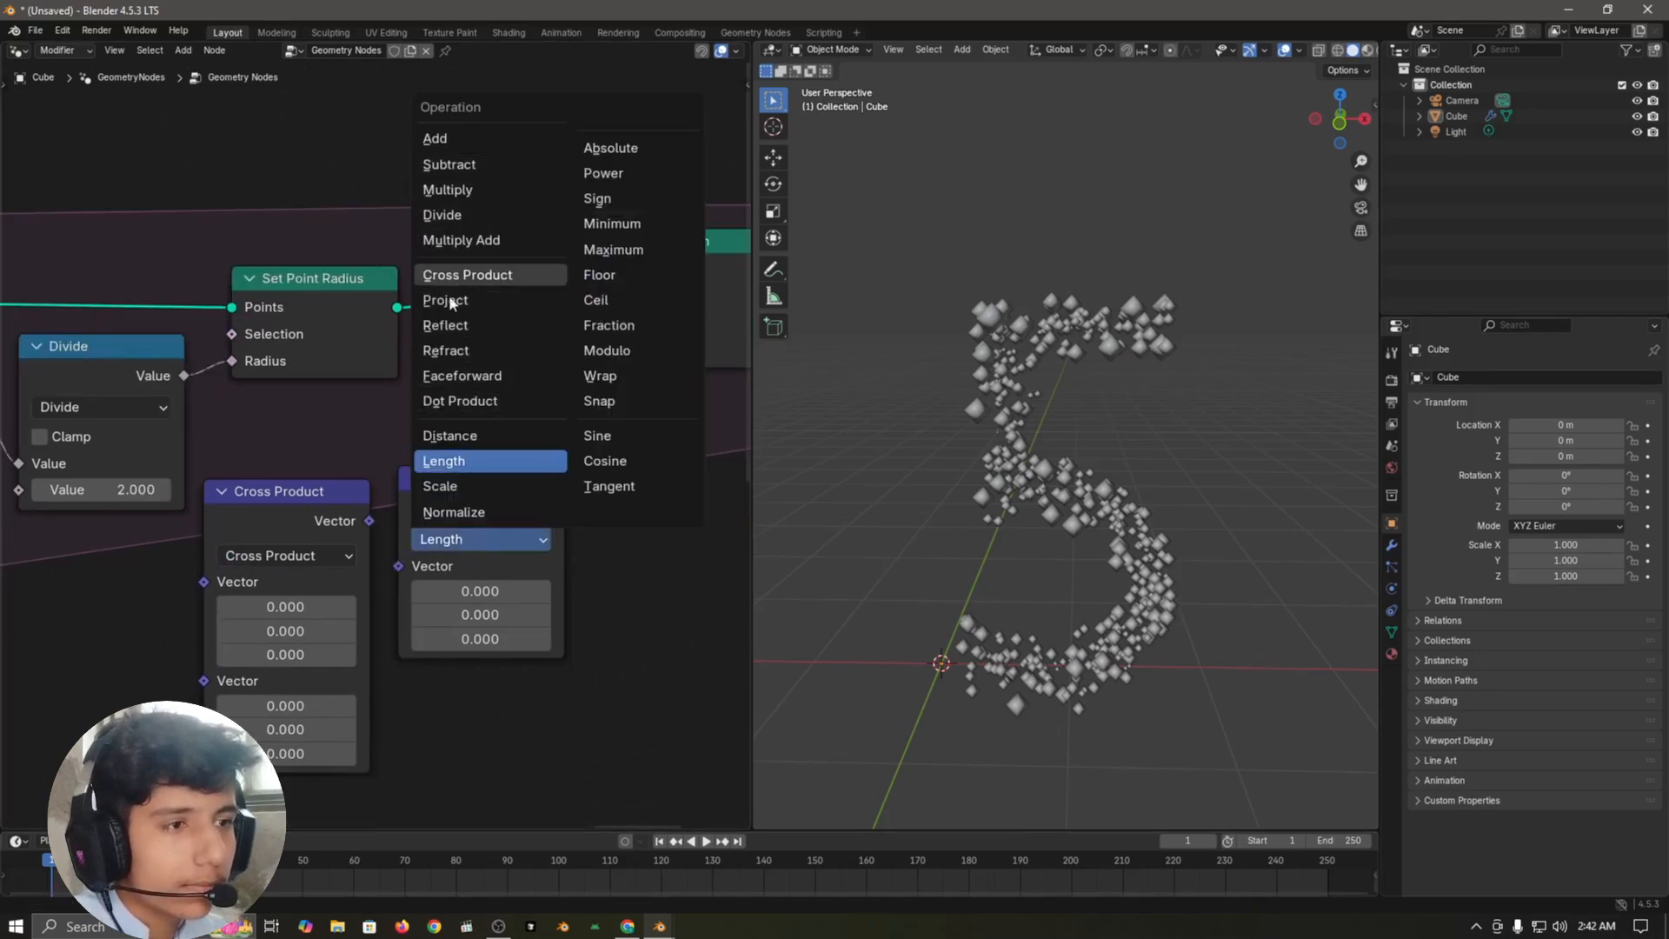
{"action": "left_click", "coordinate": [441, 486]}
Step: Link Scale's Vector output to Set Position's Offset and Cross Product's Vector output to Scale's Vector input
{"action": "scroll", "coordinate": [601, 744], "scroll_direction": "down", "scroll_amount": 2}
{"action": "middle_click_drag", "start_coordinate": [596, 718], "coordinate": [460, 685]}
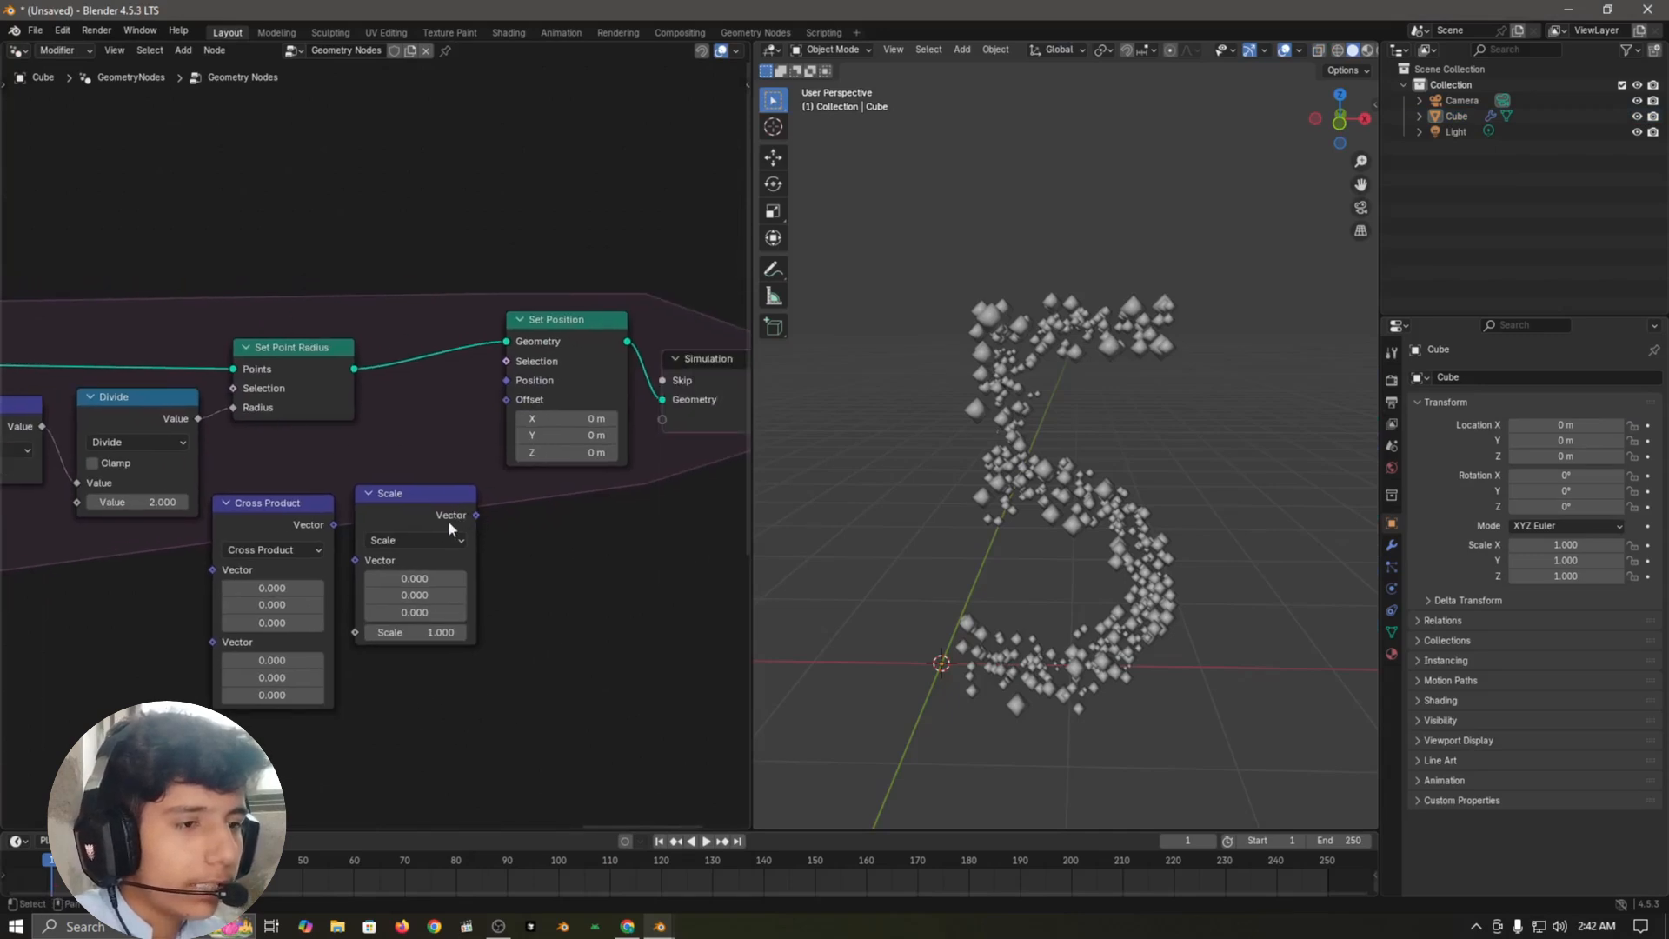
{"action": "left_click", "coordinate": [449, 522]}
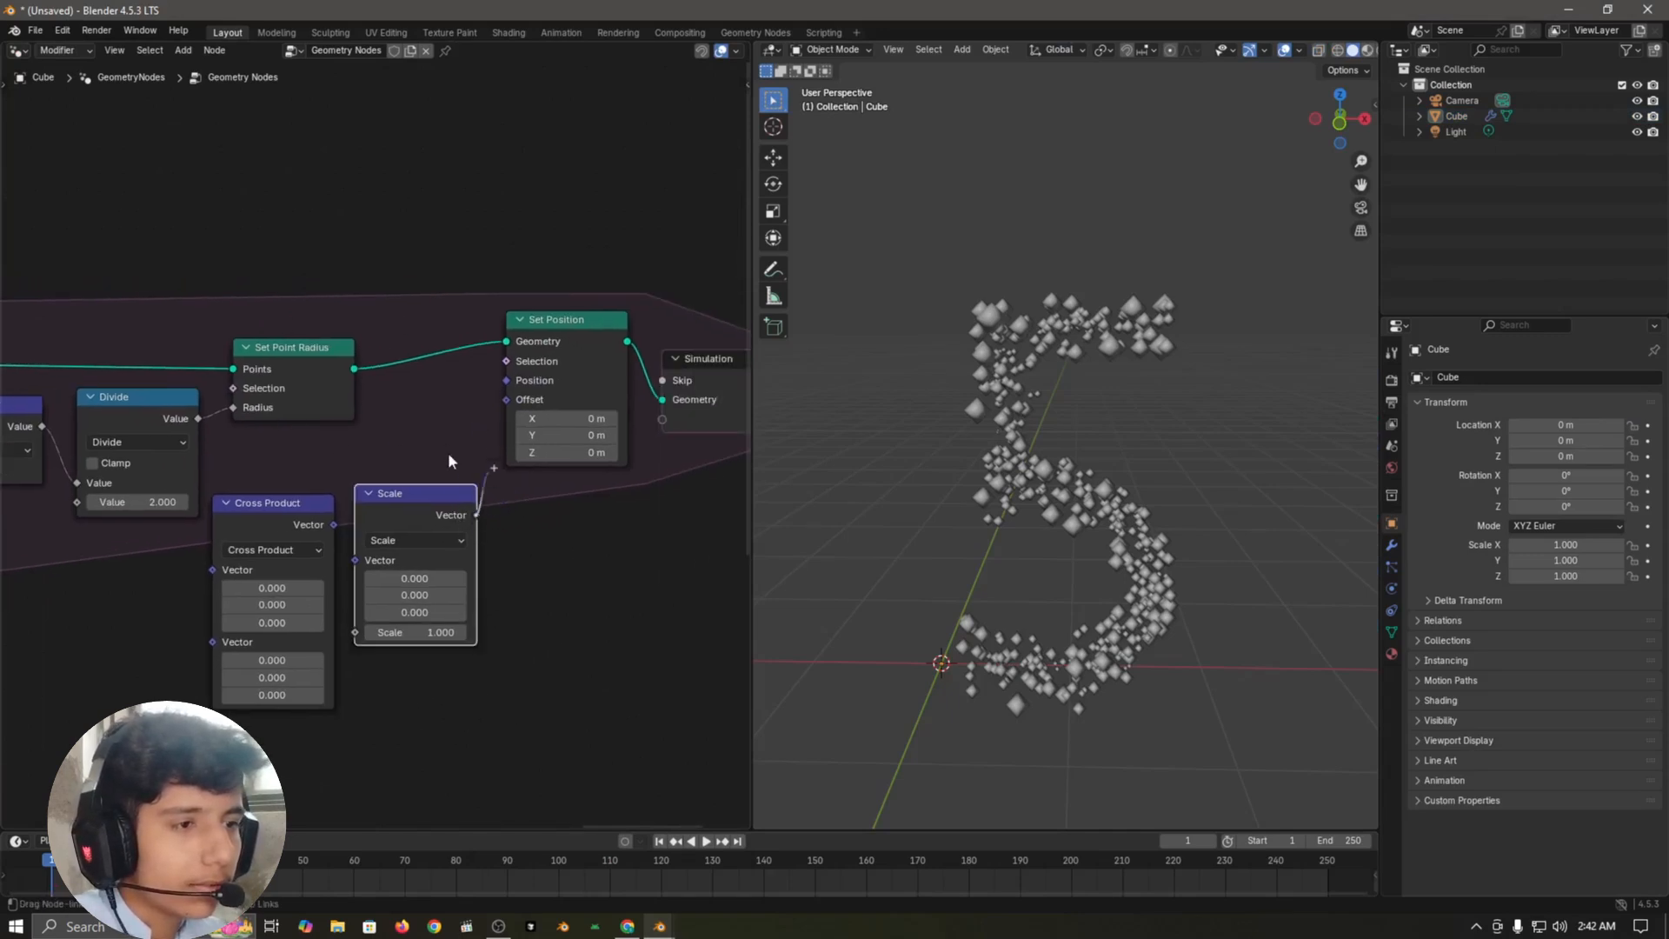
{"action": "left_click_drag", "start_coordinate": [507, 403], "coordinate": [507, 403]}
{"action": "left_click", "coordinate": [336, 529]}
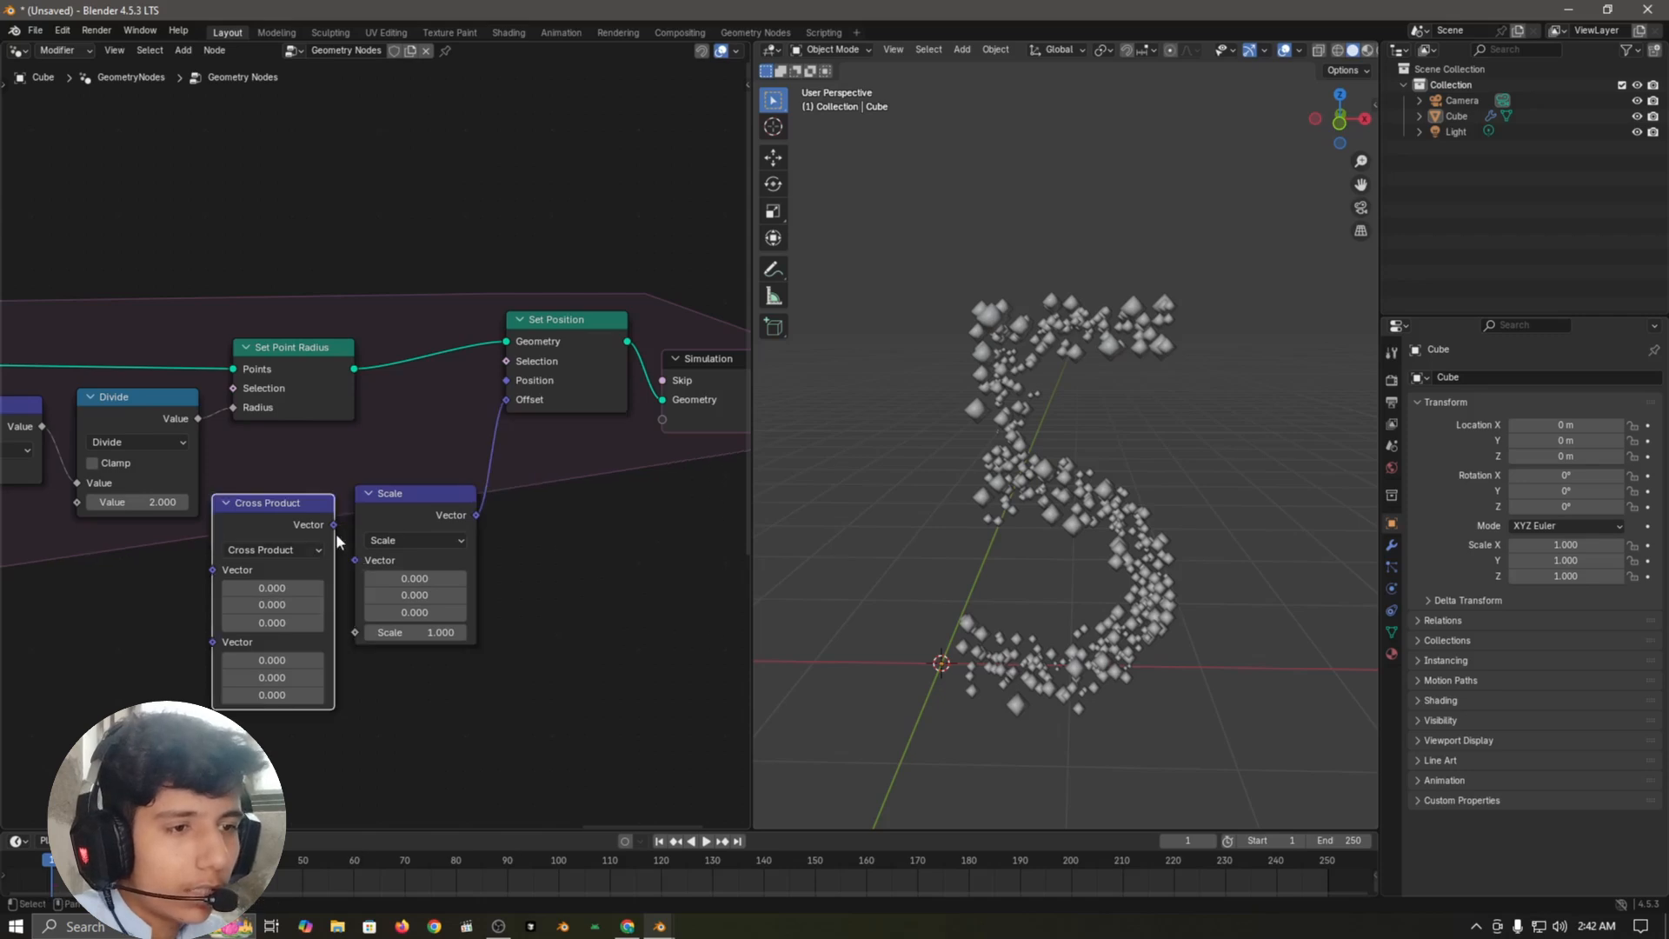
{"action": "left_click_drag", "start_coordinate": [349, 560], "coordinate": [352, 560]}
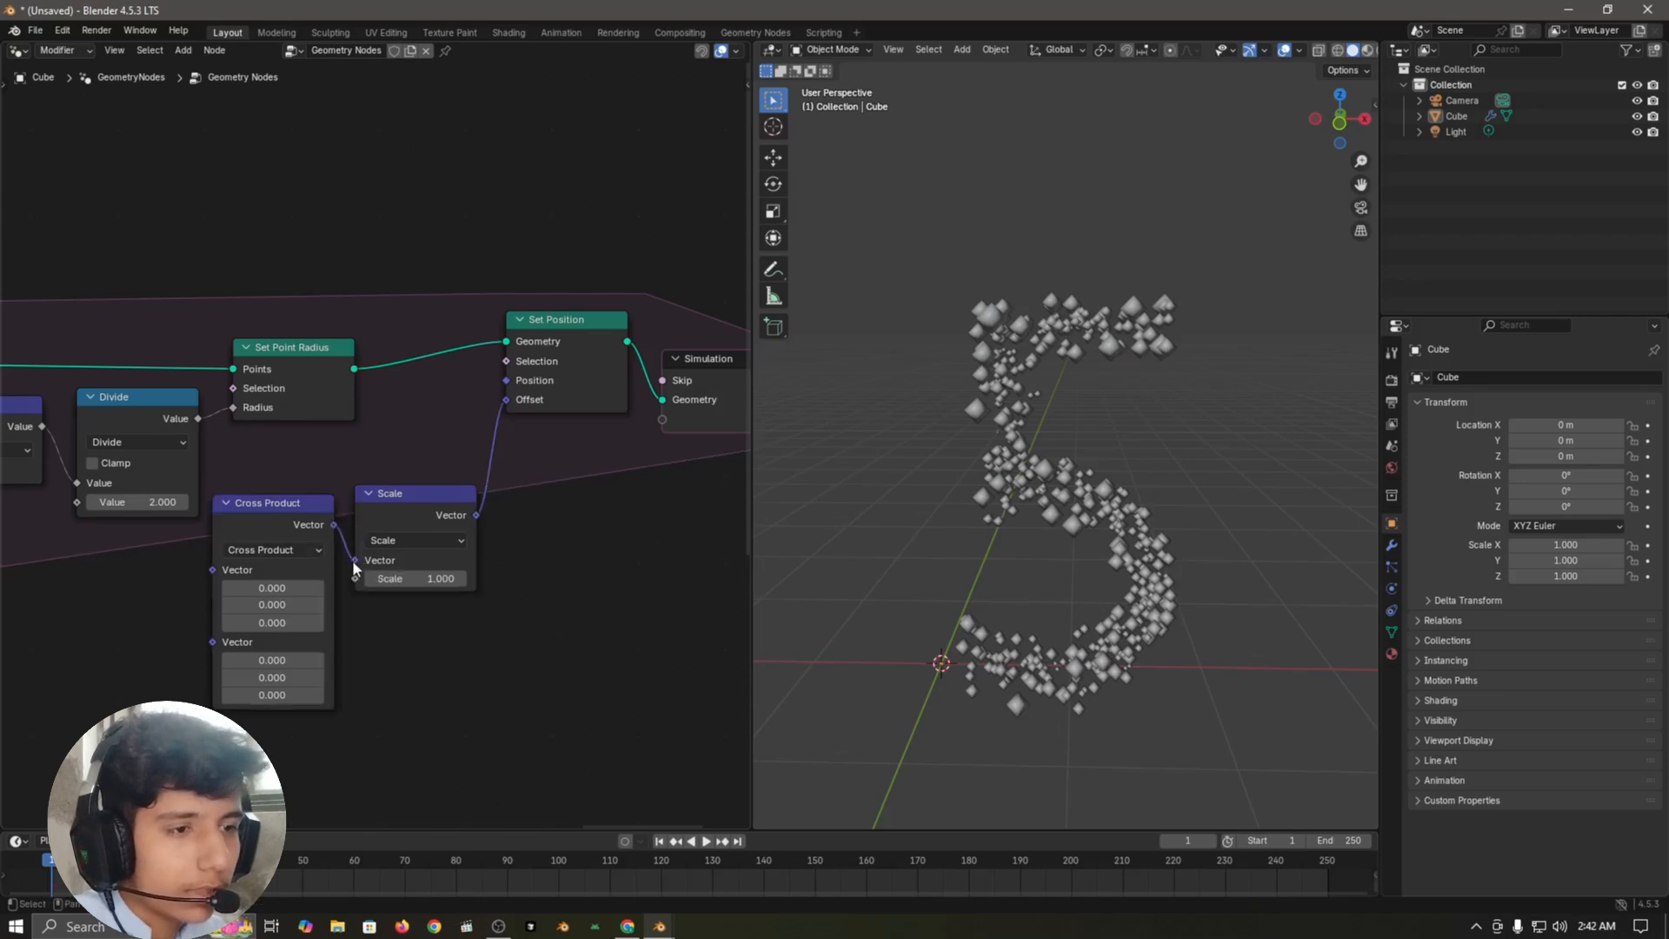
Step: Link the original Length node's Value to the first Vector input of Cross Product
{"action": "mouse_move", "coordinate": [420, 582]}
{"action": "middle_mouse_down"}
{"action": "mouse_move", "coordinate": [643, 570]}
{"action": "mouse_move", "coordinate": [406, 577]}
{"action": "mouse_move", "coordinate": [437, 588]}
{"action": "middle_mouse_up"}
{"action": "scroll", "coordinate": [376, 568], "scroll_direction": "down", "scroll_amount": 3}
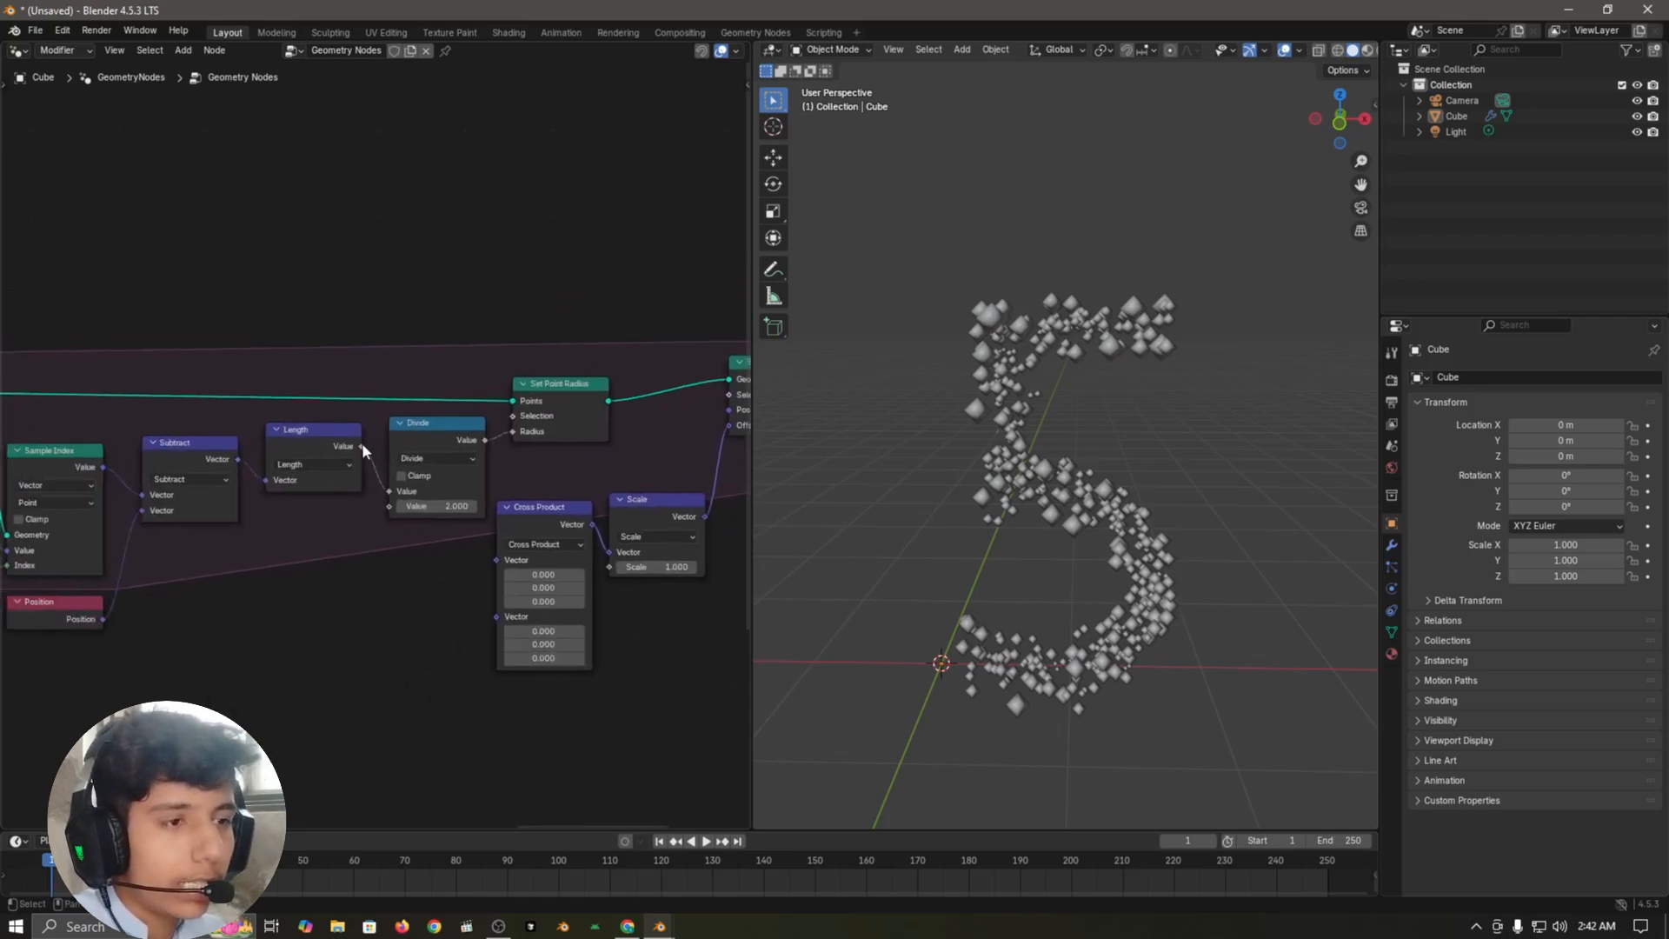
{"action": "left_click_drag", "start_coordinate": [361, 444], "coordinate": [497, 559]}
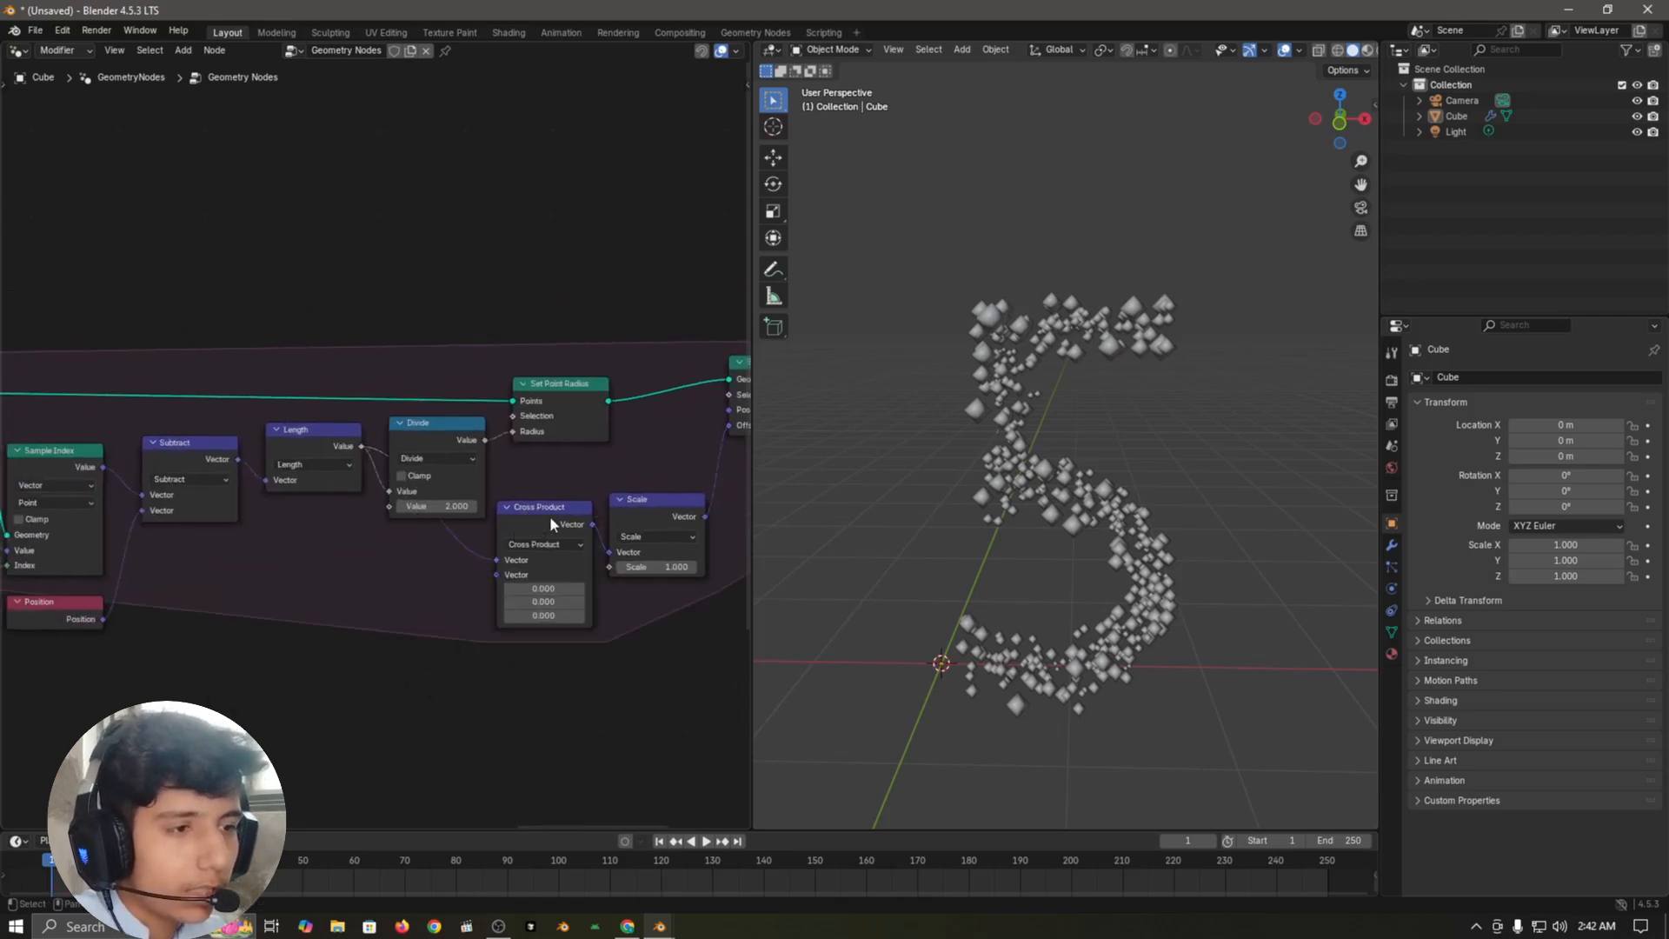
Step: Set the Z component of Cross Product's second vector to 1
{"action": "left_click", "coordinate": [551, 522]}
{"action": "scroll", "coordinate": [574, 721], "scroll_direction": "up", "scroll_amount": 3}
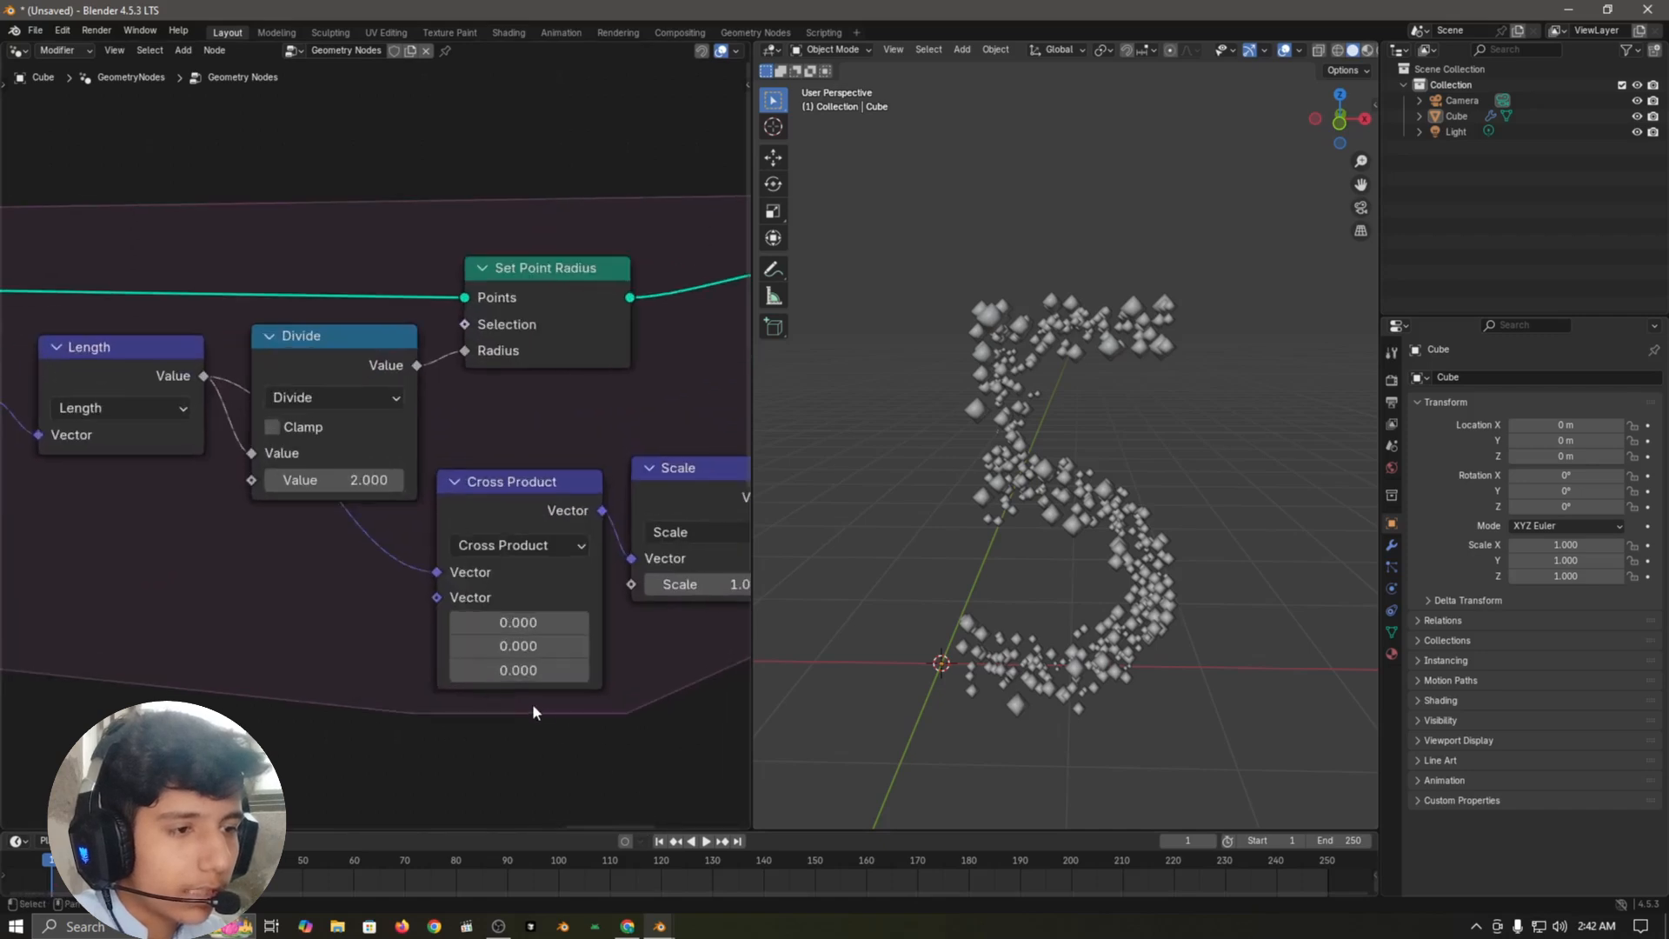
{"action": "left_click", "coordinate": [530, 671]}
{"action": "type", "text": "1"}
{"action": "key", "text": "Return"}
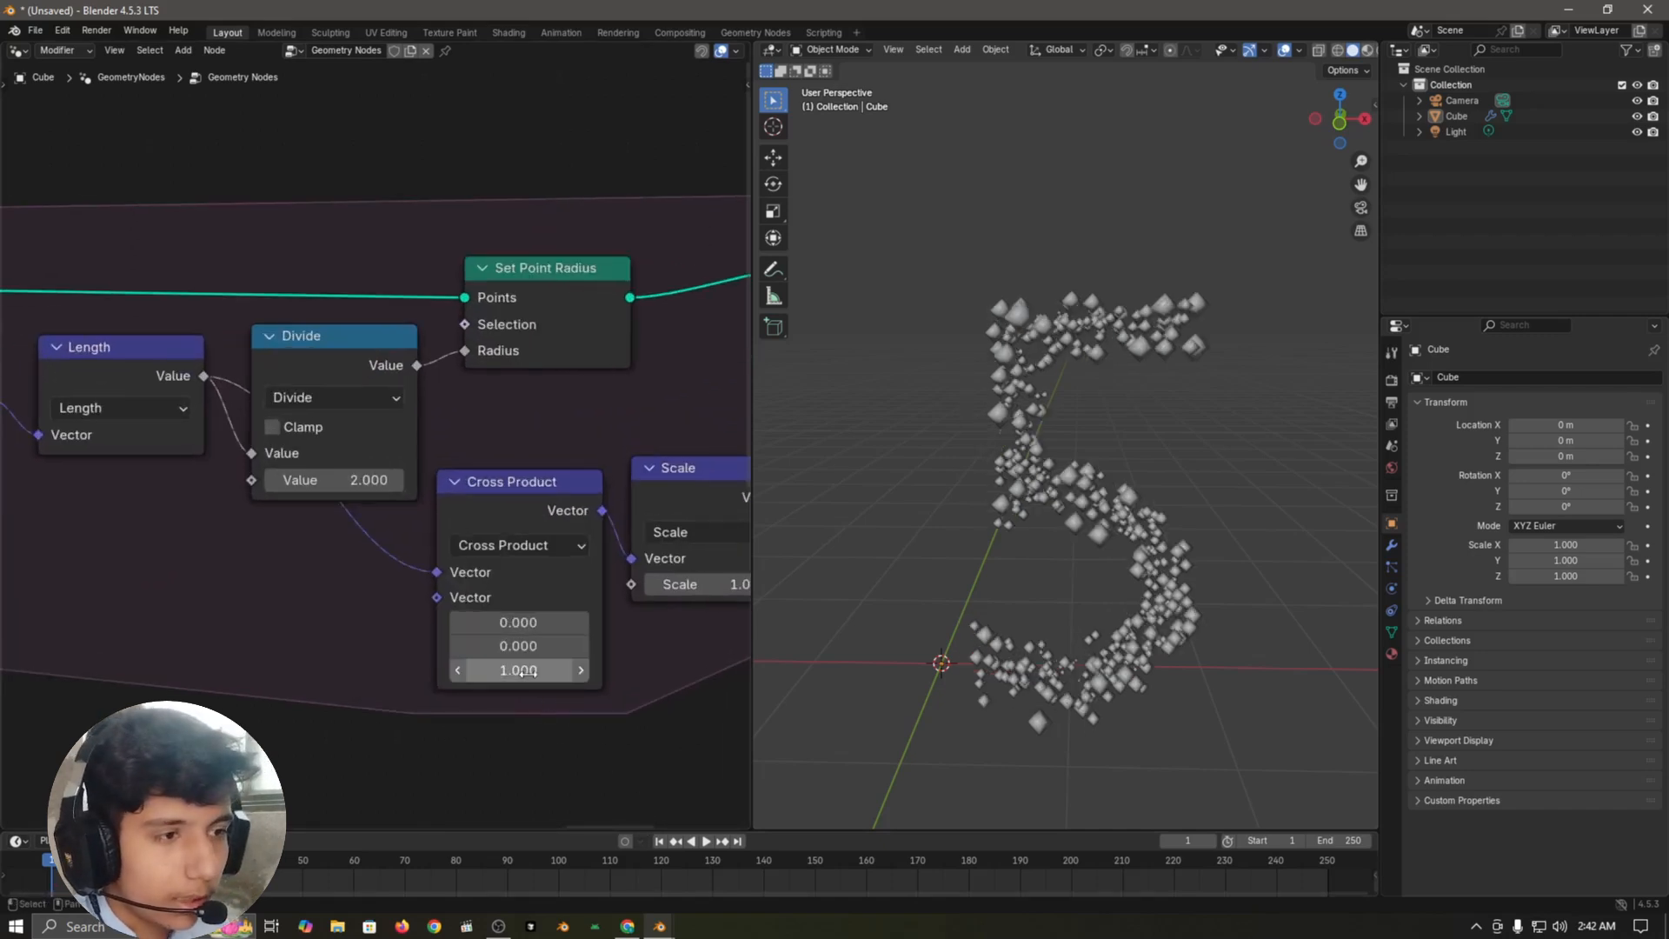
Step: Set the Scale node's Scale factor to 0.3
{"action": "middle_click_drag", "start_coordinate": [728, 568], "coordinate": [519, 541]}
{"action": "left_click", "coordinate": [516, 498]}
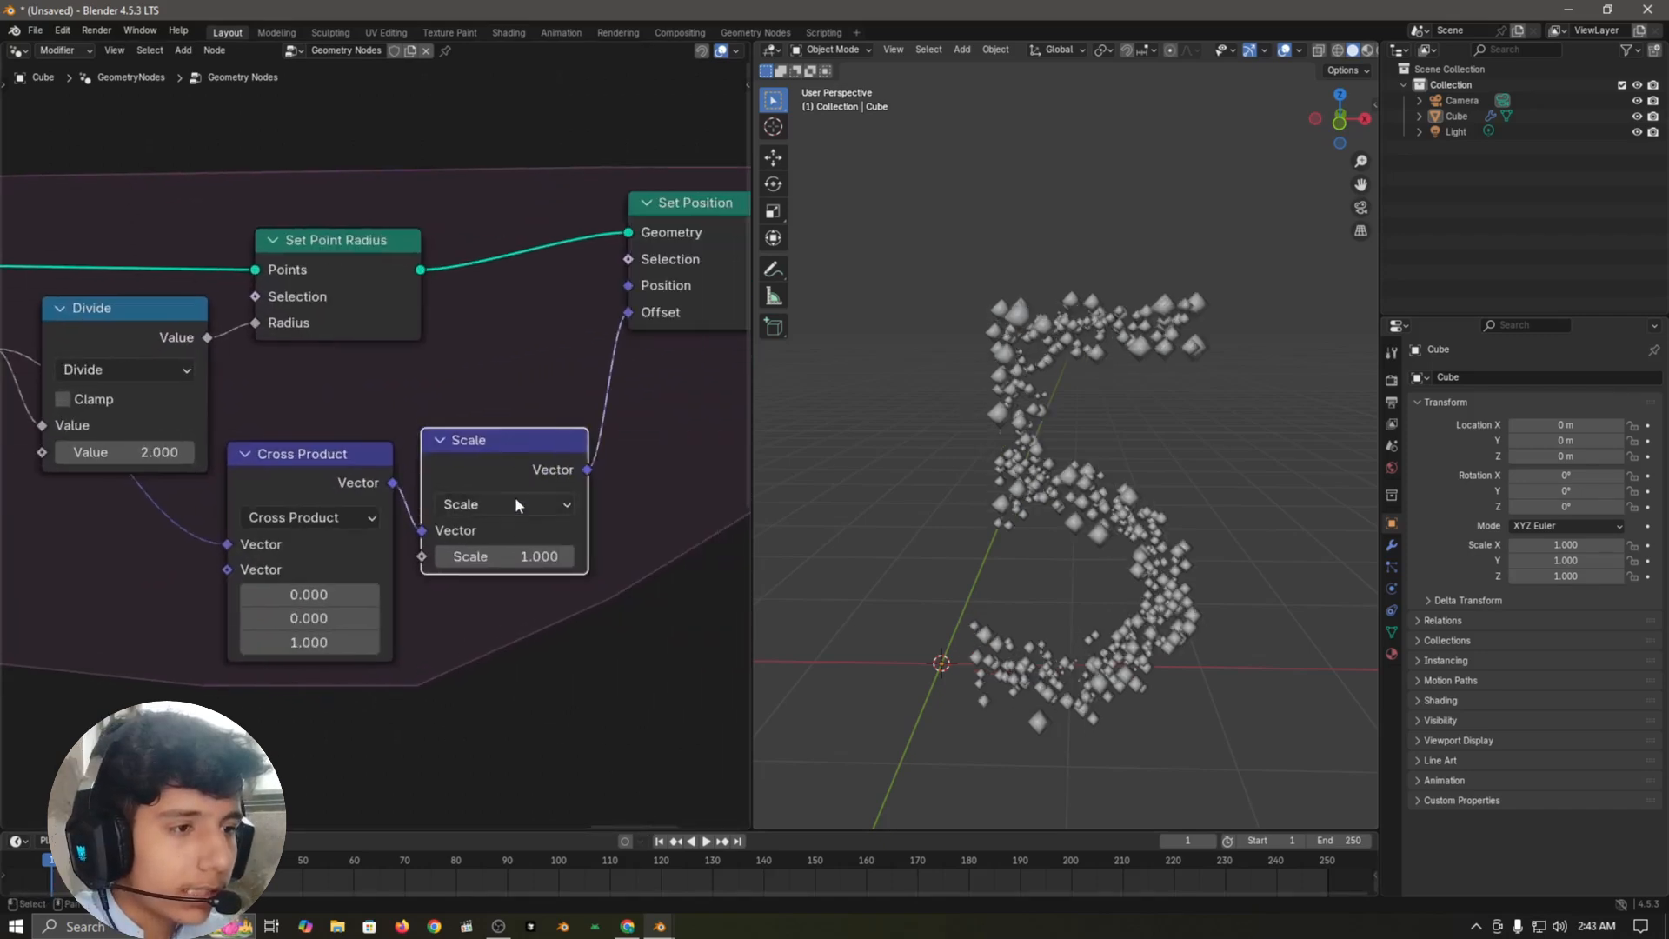
{"action": "left_click_drag", "start_coordinate": [493, 462], "coordinate": [492, 548]}
{"action": "right_click", "coordinate": [495, 551]}
{"action": "left_click", "coordinate": [525, 560]}
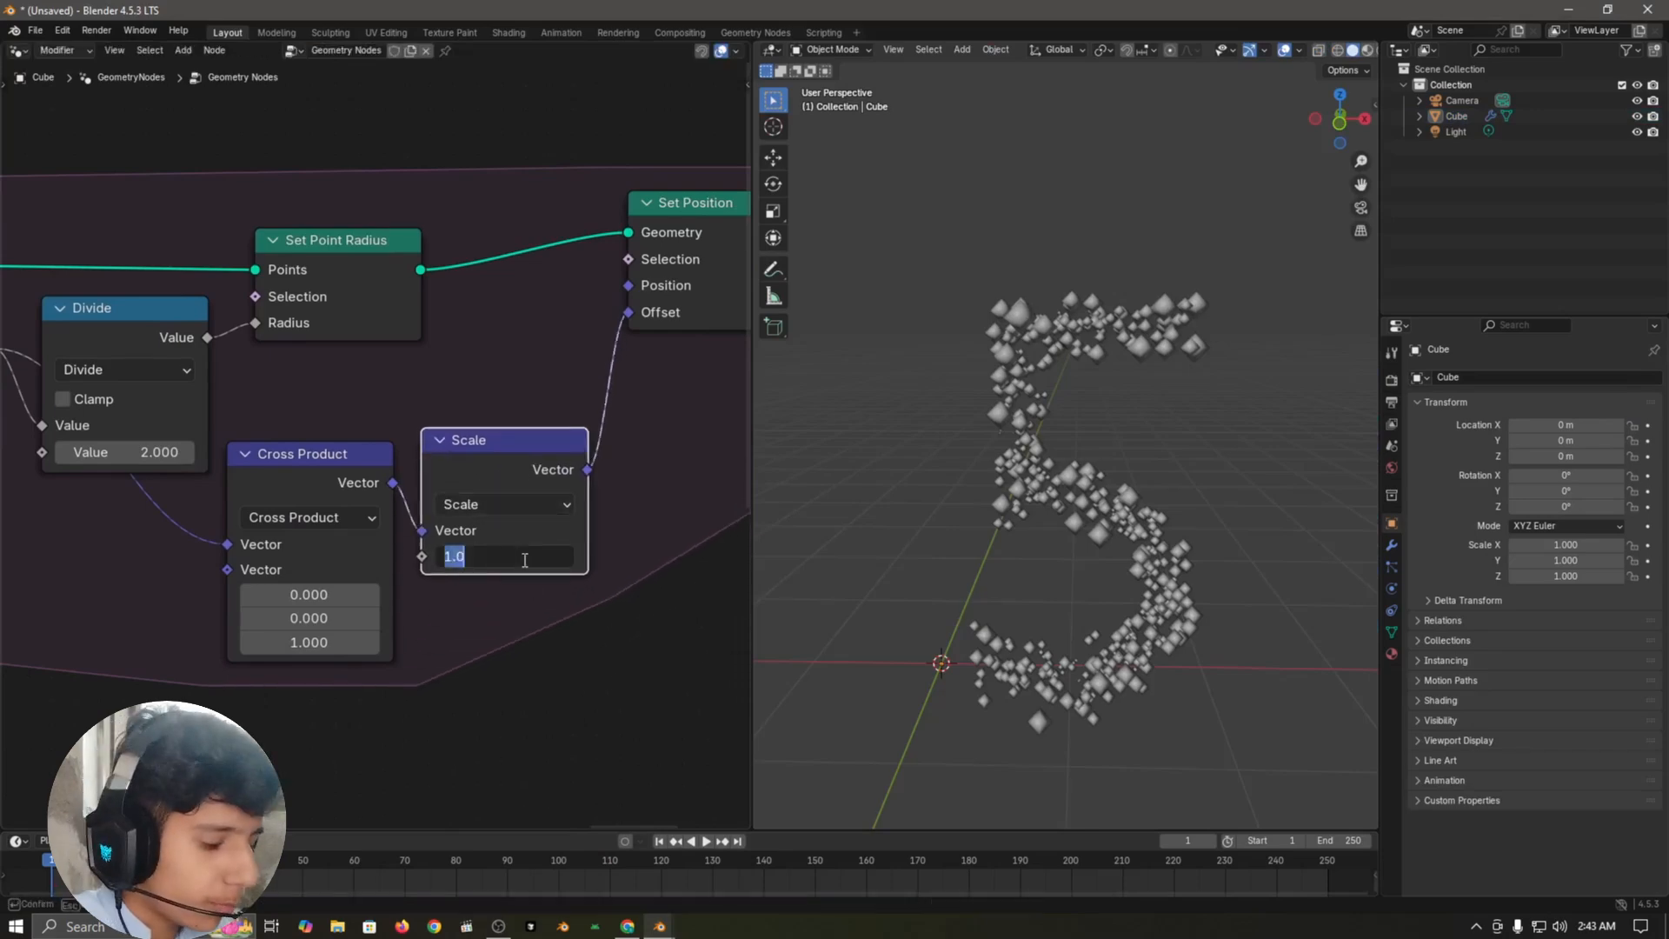
{"action": "type", "text": "0.3"}
{"action": "key", "text": "Return"}
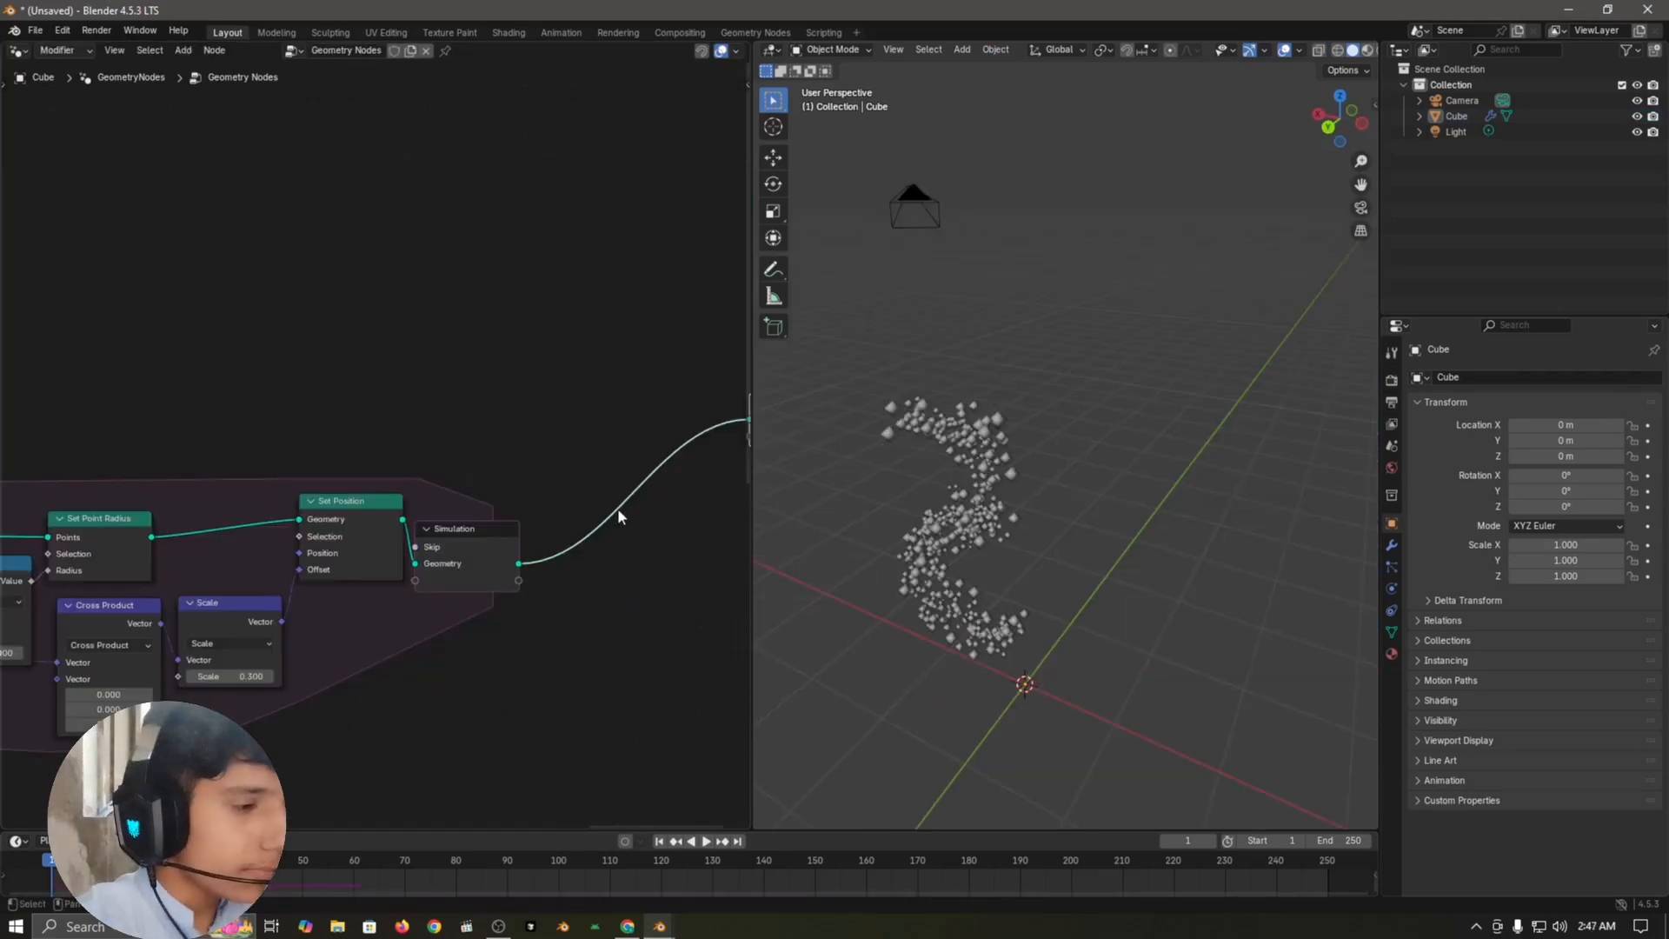
Step: Insert an Instance on Points node between the simulation output and Group Output
{"action": "scroll", "coordinate": [604, 474], "scroll_direction": "down", "scroll_amount": 1}
{"action": "middle_click_drag", "start_coordinate": [670, 544], "coordinate": [579, 550]}
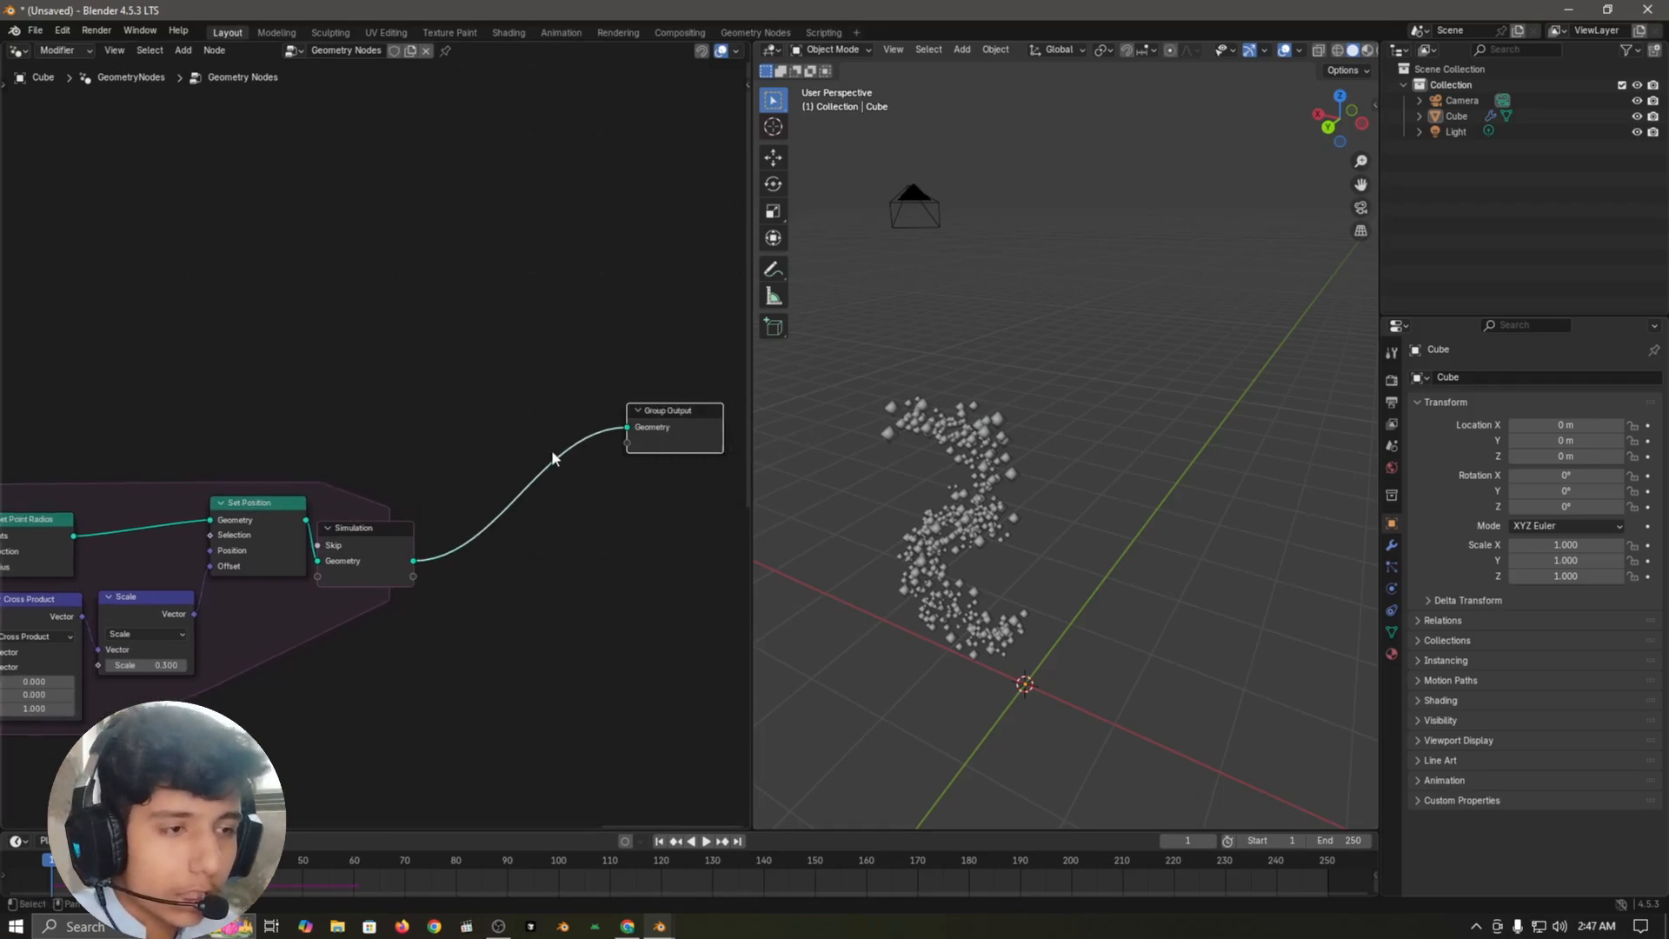
{"action": "left_click", "coordinate": [553, 453]}
{"action": "key", "text": "shift+a"}
{"action": "type", "text": "ins"}
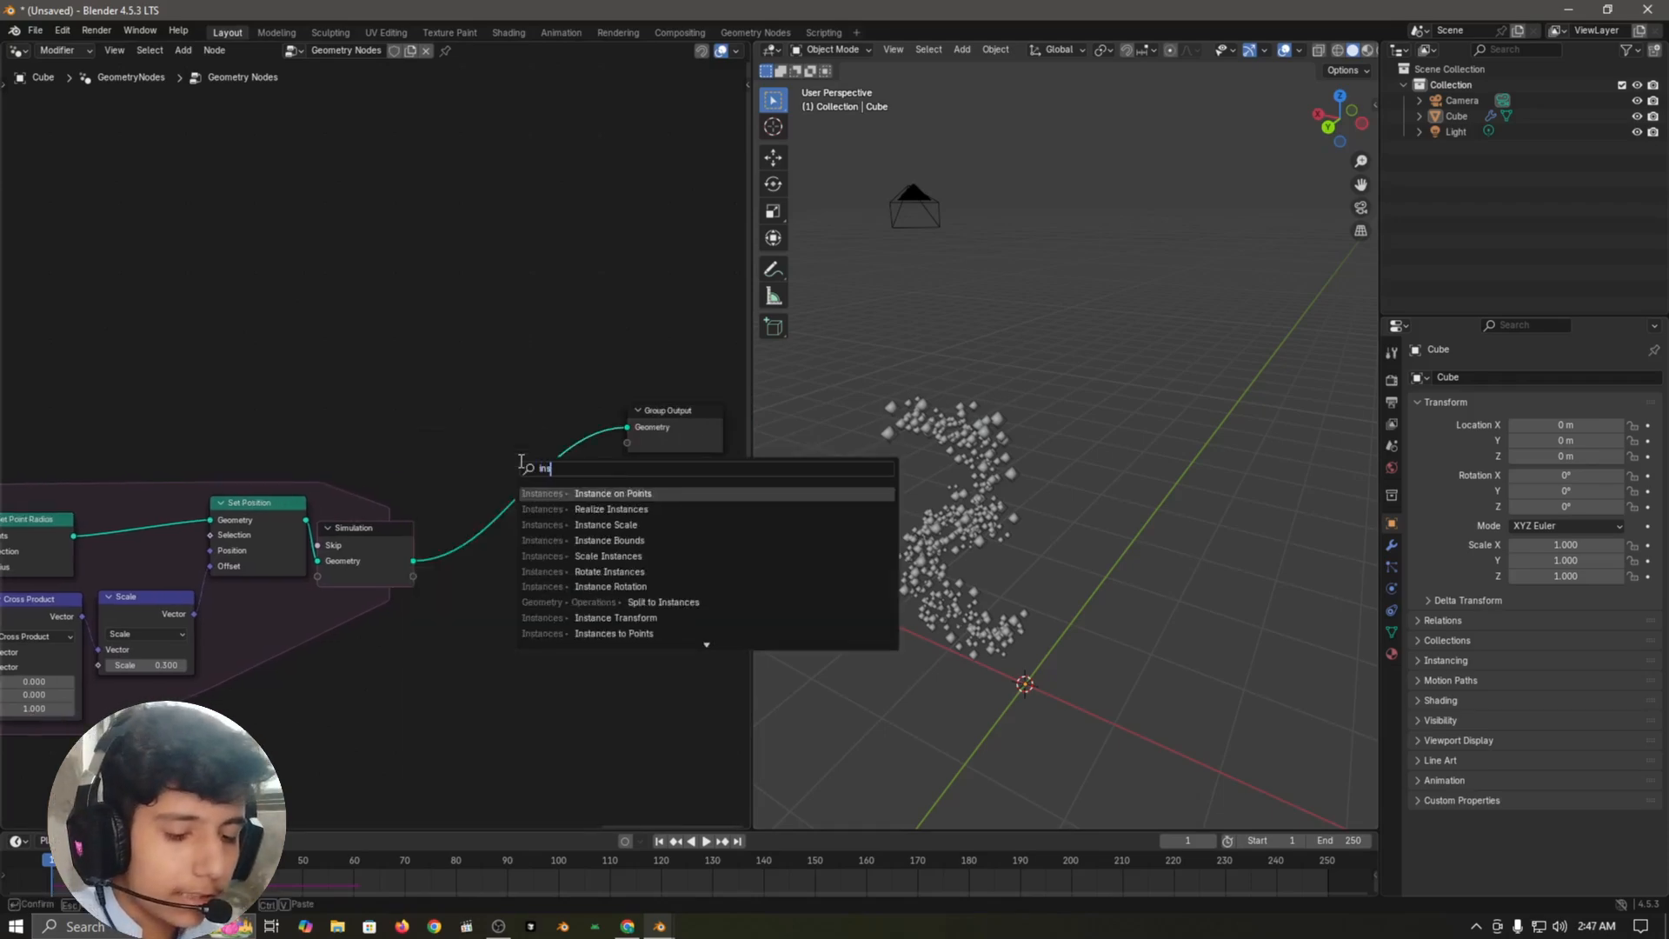
{"action": "type", "text": "tan"}
{"action": "key", "text": "Return"}
{"action": "left_click", "coordinate": [520, 418]}
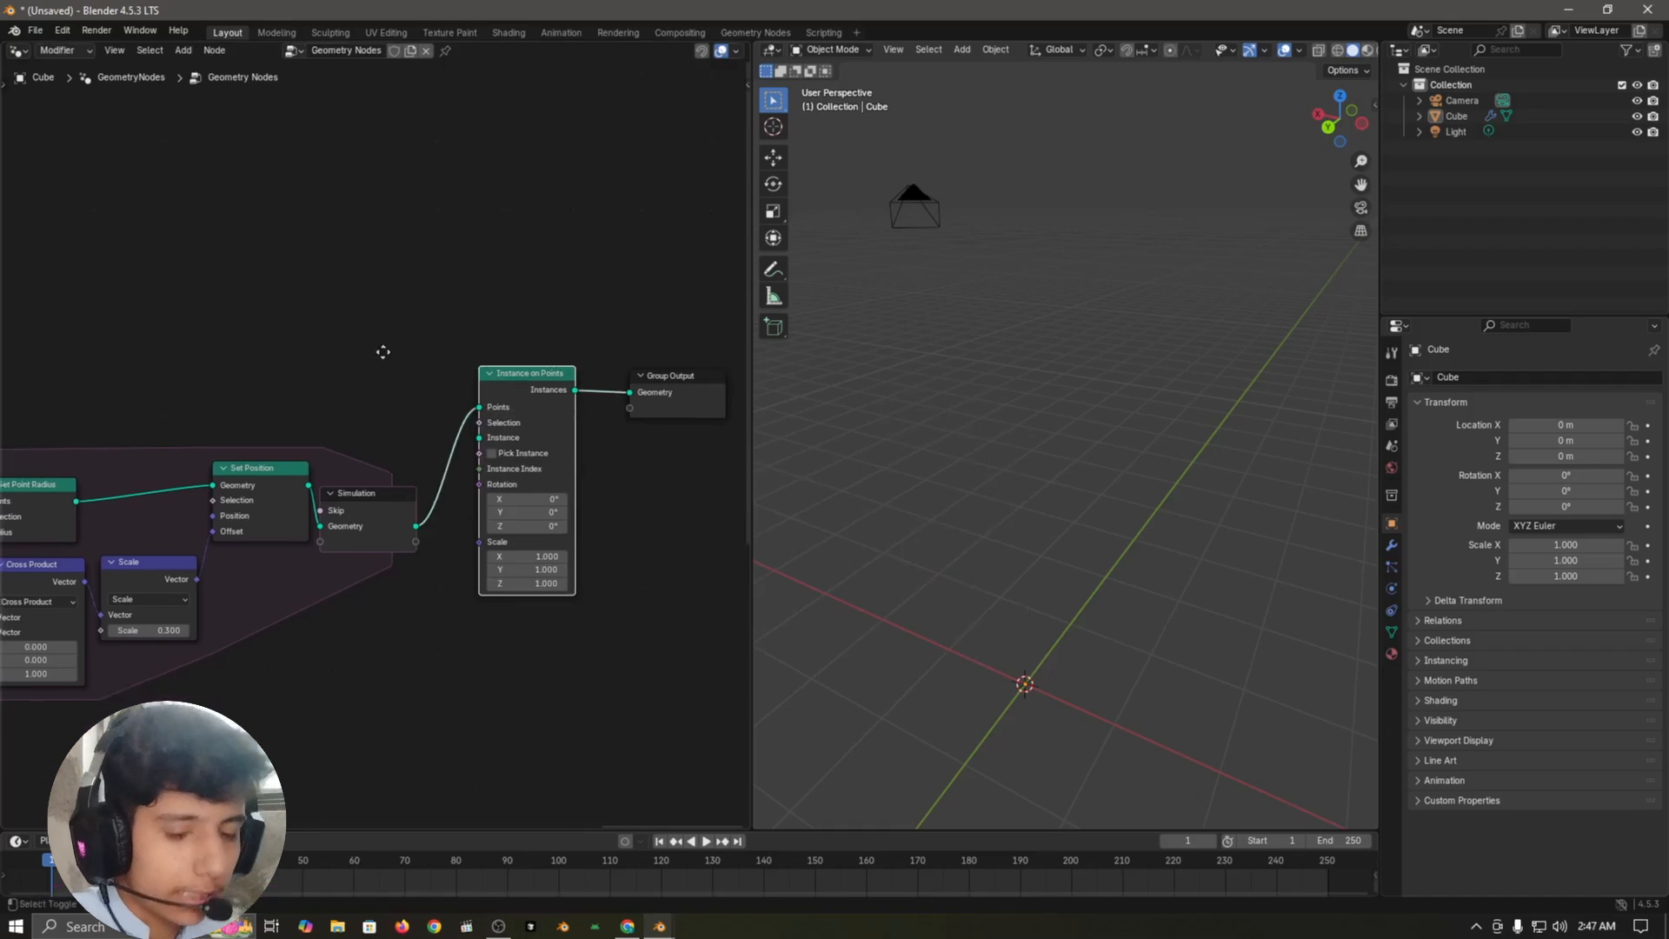
Step: Add an Ico Sphere node below the simulation output and link its Mesh to the Instance input of Instance on Points
{"action": "key", "text": "shift+a"}
{"action": "type", "text": "icos"}
{"action": "key", "text": "Return"}
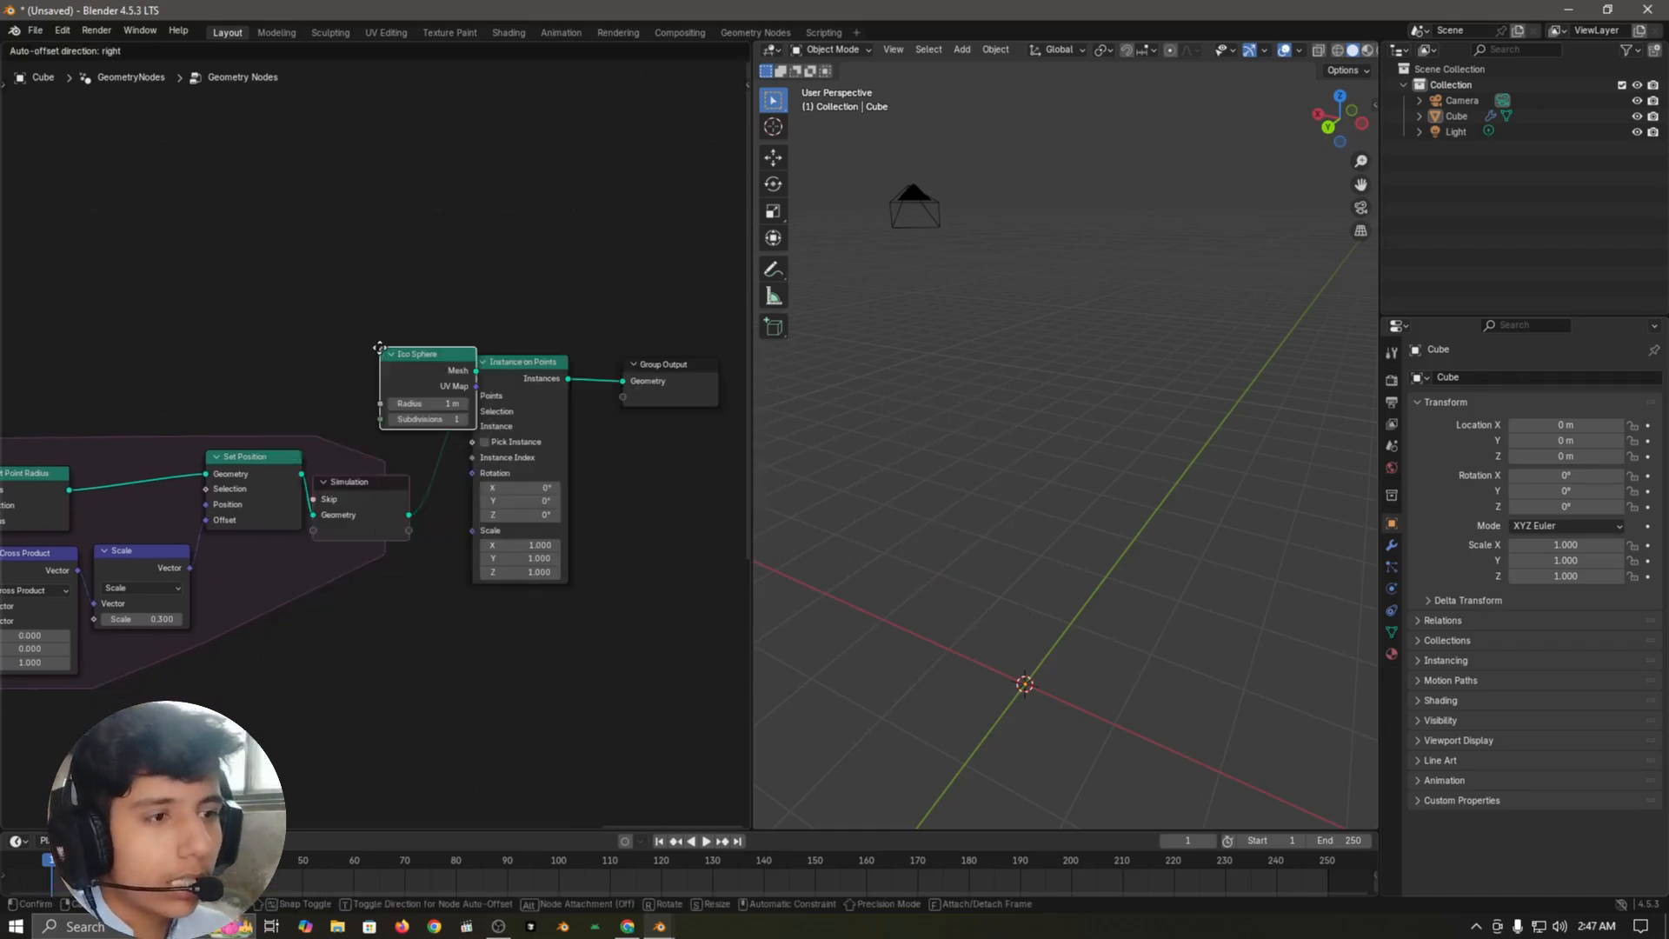
{"action": "left_click", "coordinate": [311, 604]}
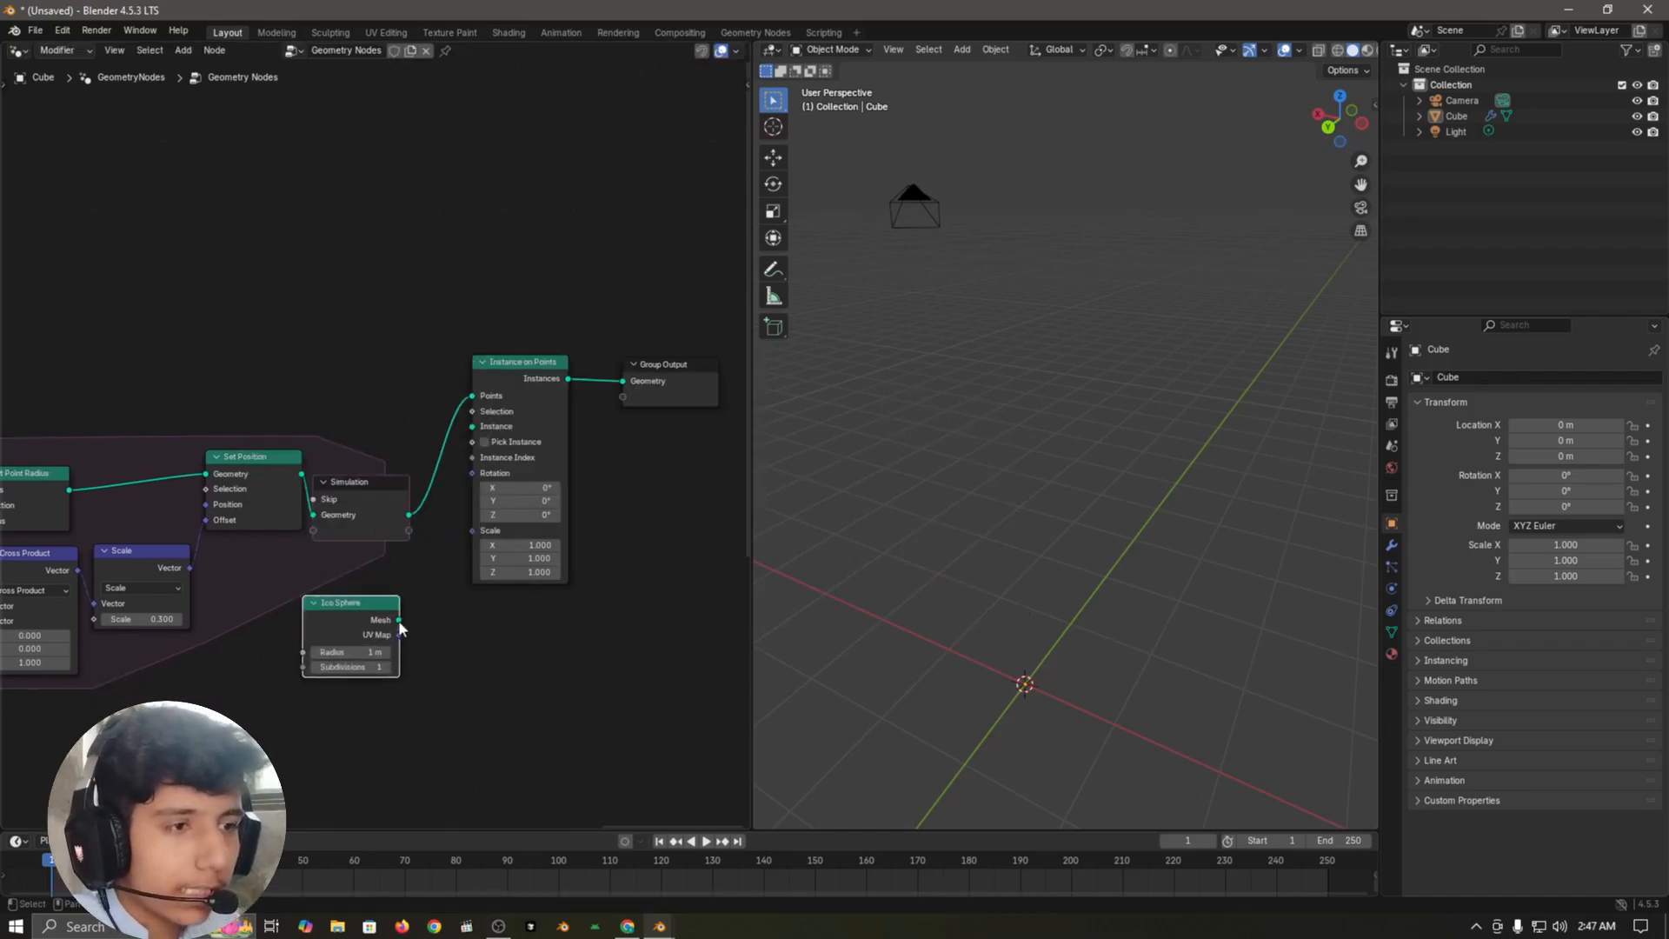
{"action": "left_click_drag", "start_coordinate": [398, 620], "coordinate": [471, 425]}
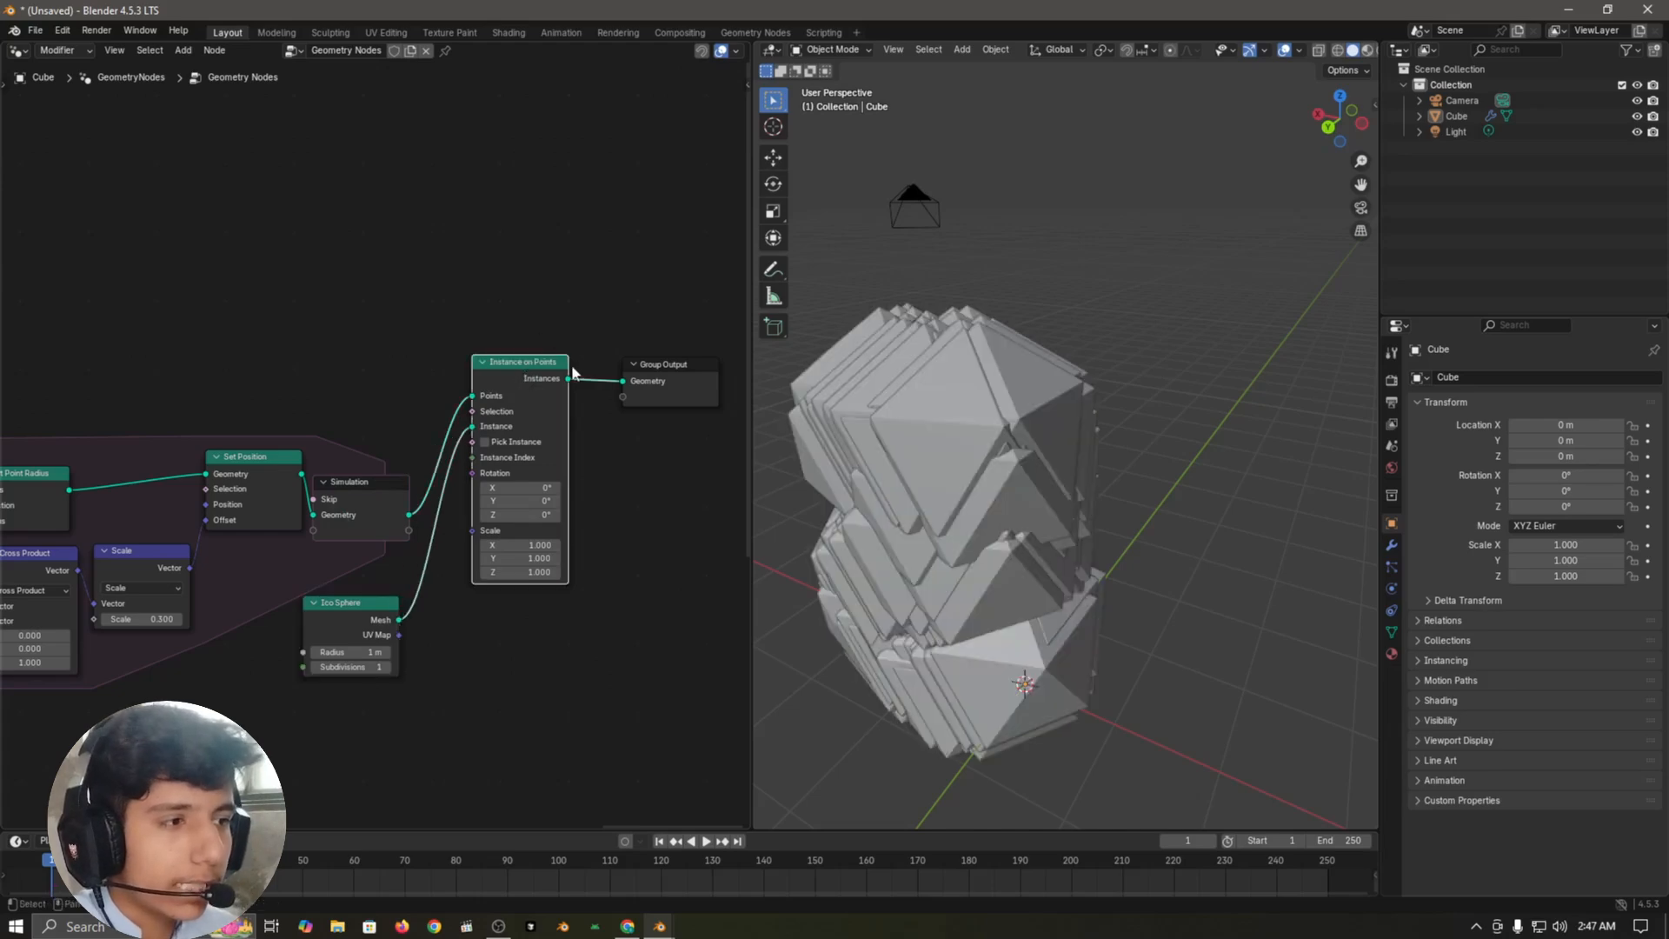
{"action": "left_click", "coordinate": [590, 570]}
Step: Place the Ico Sphere node just below the simulation output and set its Radius to 0.1 m
{"action": "scroll", "coordinate": [496, 678], "scroll_direction": "up", "scroll_amount": 4}
{"action": "middle_click_drag", "start_coordinate": [494, 678], "coordinate": [514, 618]}
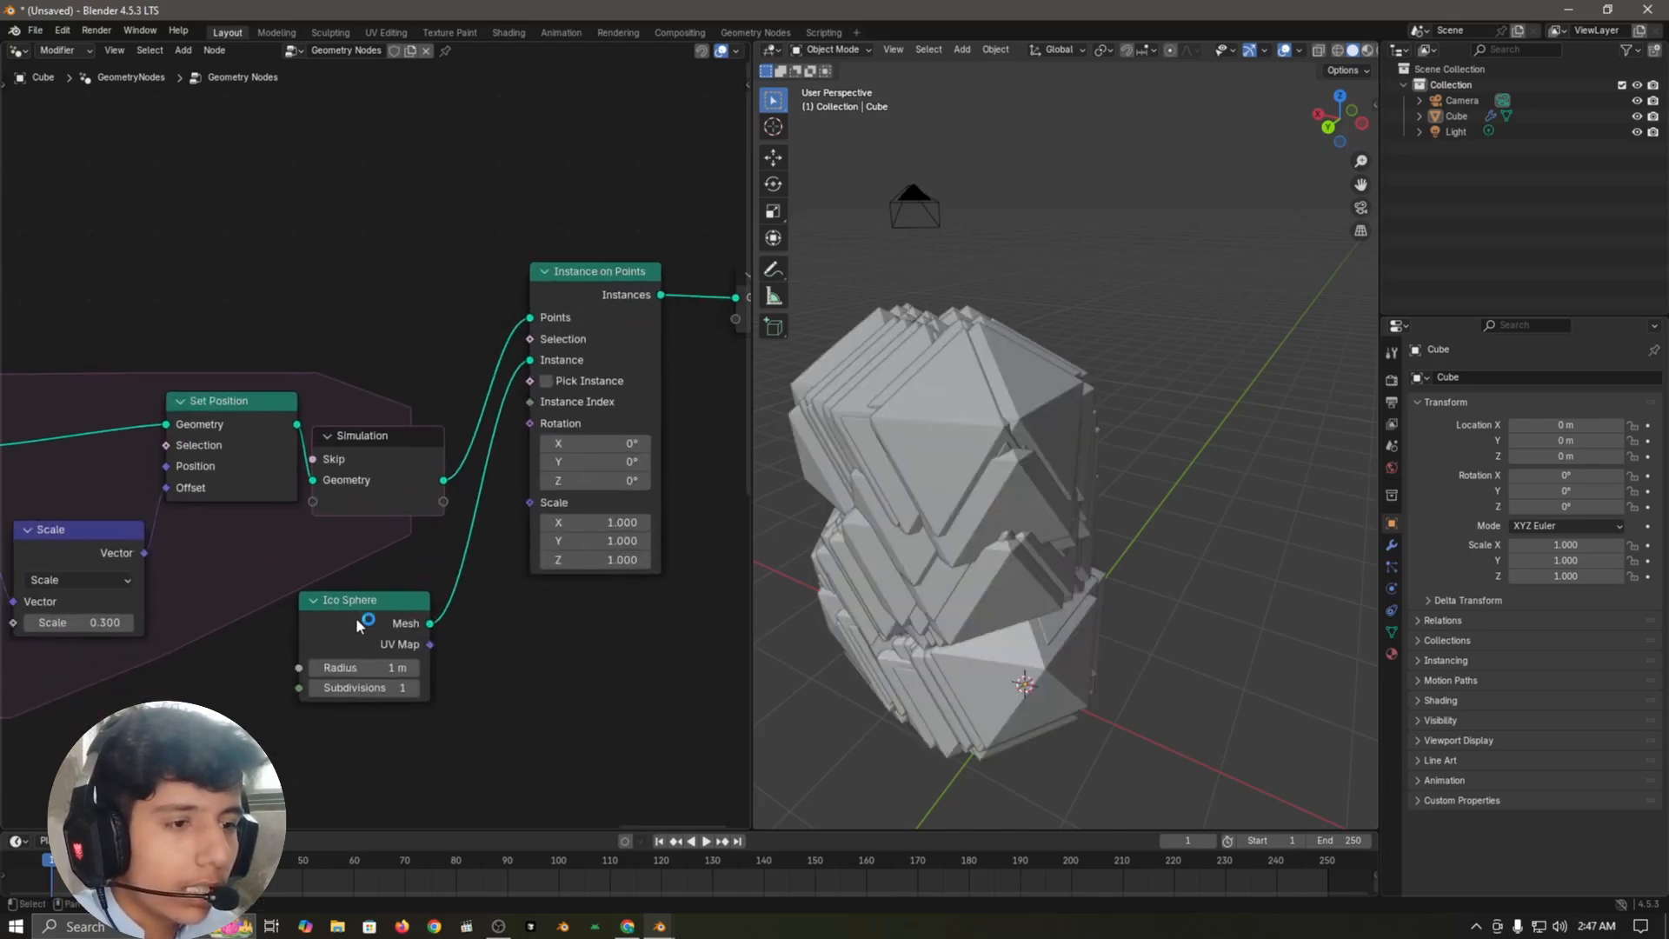
{"action": "left_click_drag", "start_coordinate": [356, 618], "coordinate": [389, 545]}
{"action": "scroll", "coordinate": [549, 691], "scroll_direction": "up", "scroll_amount": 3}
{"action": "left_click_drag", "start_coordinate": [409, 640], "coordinate": [356, 640]}
{"action": "middle_click_drag", "start_coordinate": [569, 736], "coordinate": [565, 700]}
{"action": "left_click", "coordinate": [439, 603]}
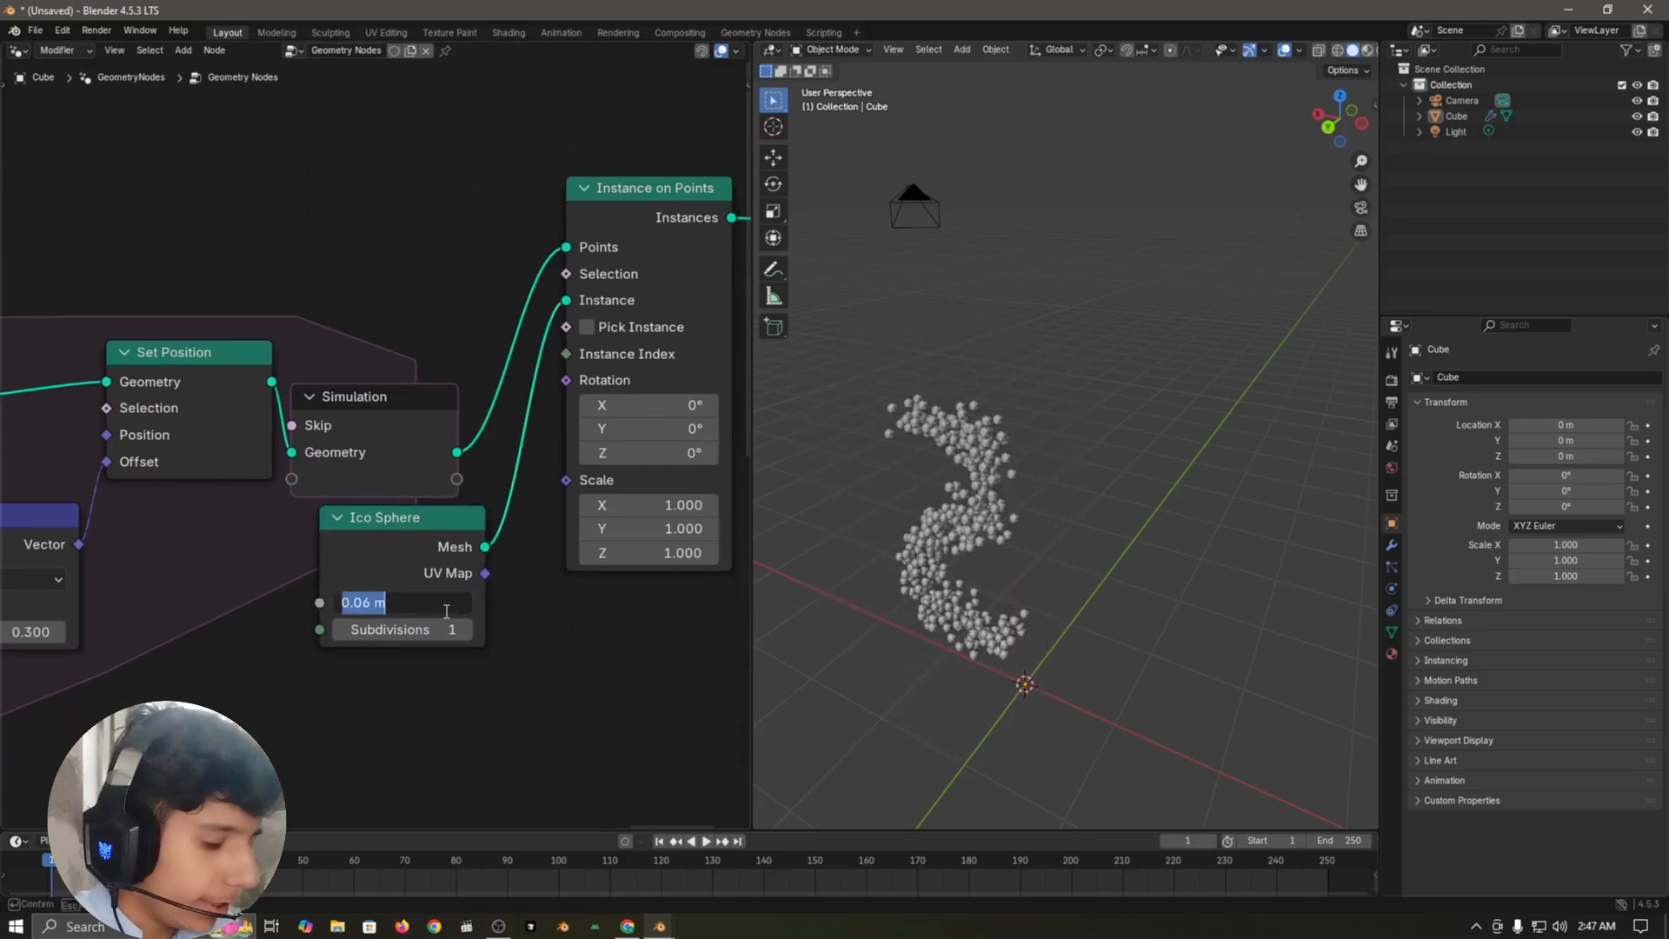
{"action": "type", "text": "0.1"}
{"action": "key", "text": "Return"}
Step: Set the Ico Sphere's Subdivisions to 3
{"action": "scroll", "coordinate": [1146, 527], "scroll_direction": "up", "scroll_amount": 2}
{"action": "middle_click_drag", "start_coordinate": [1146, 527], "coordinate": [939, 521]}
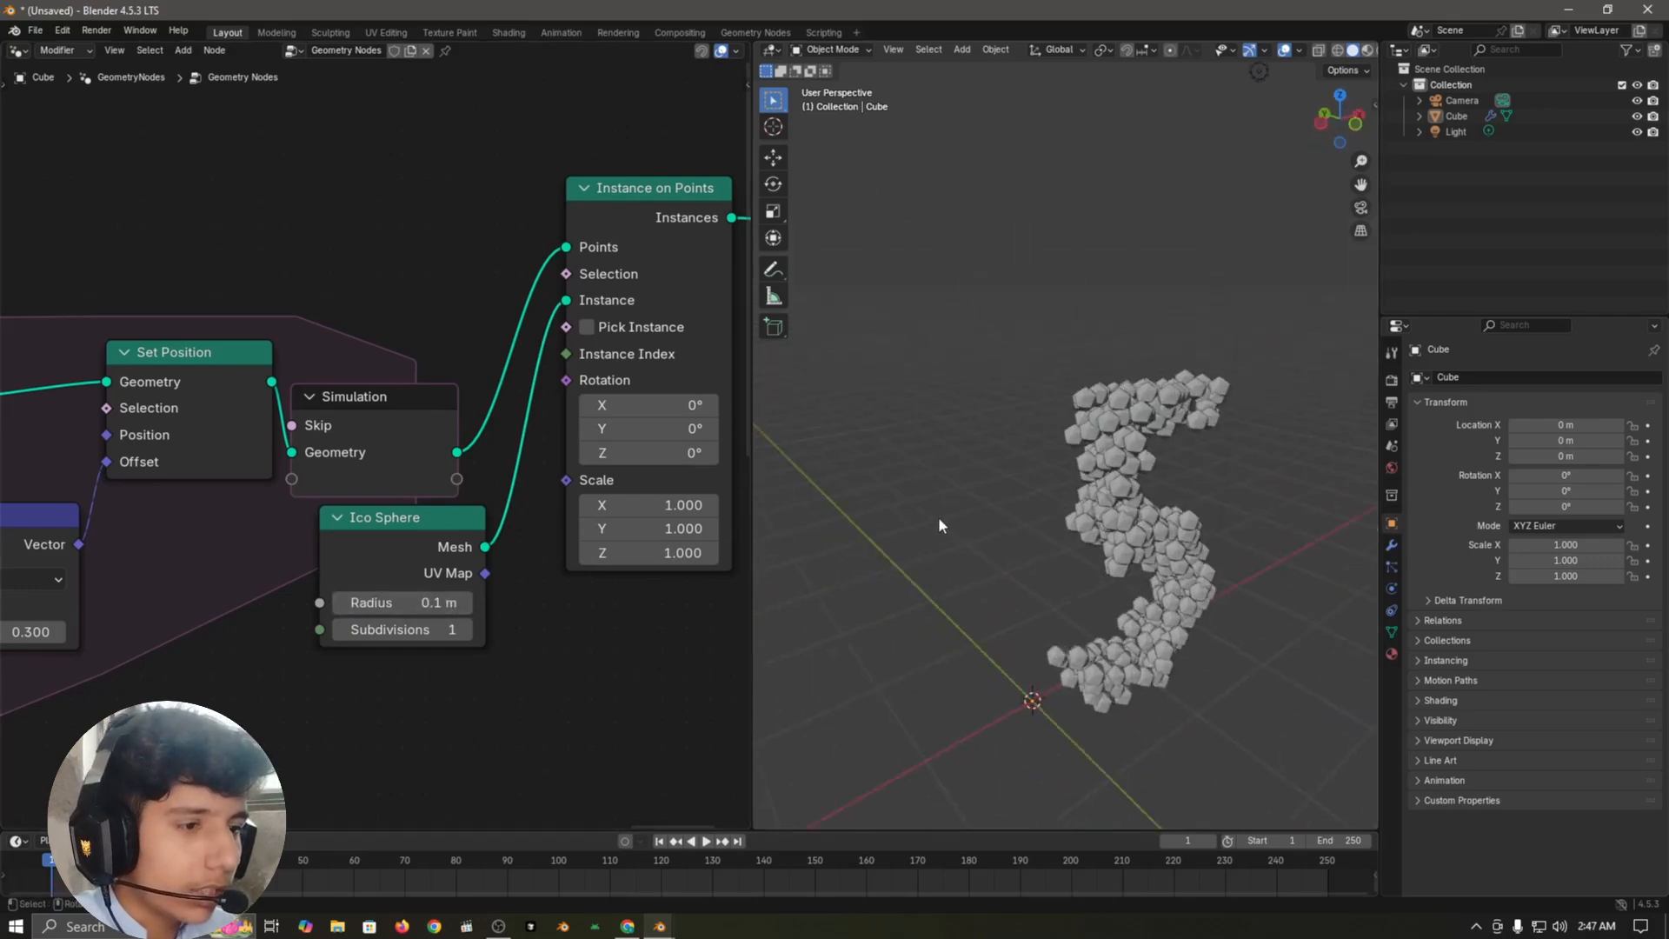
{"action": "scroll", "coordinate": [1043, 539], "scroll_direction": "up", "scroll_amount": 1}
{"action": "middle_click_drag", "start_coordinate": [1118, 558], "coordinate": [943, 521], "text": "shift"}
{"action": "left_click", "coordinate": [402, 630]}
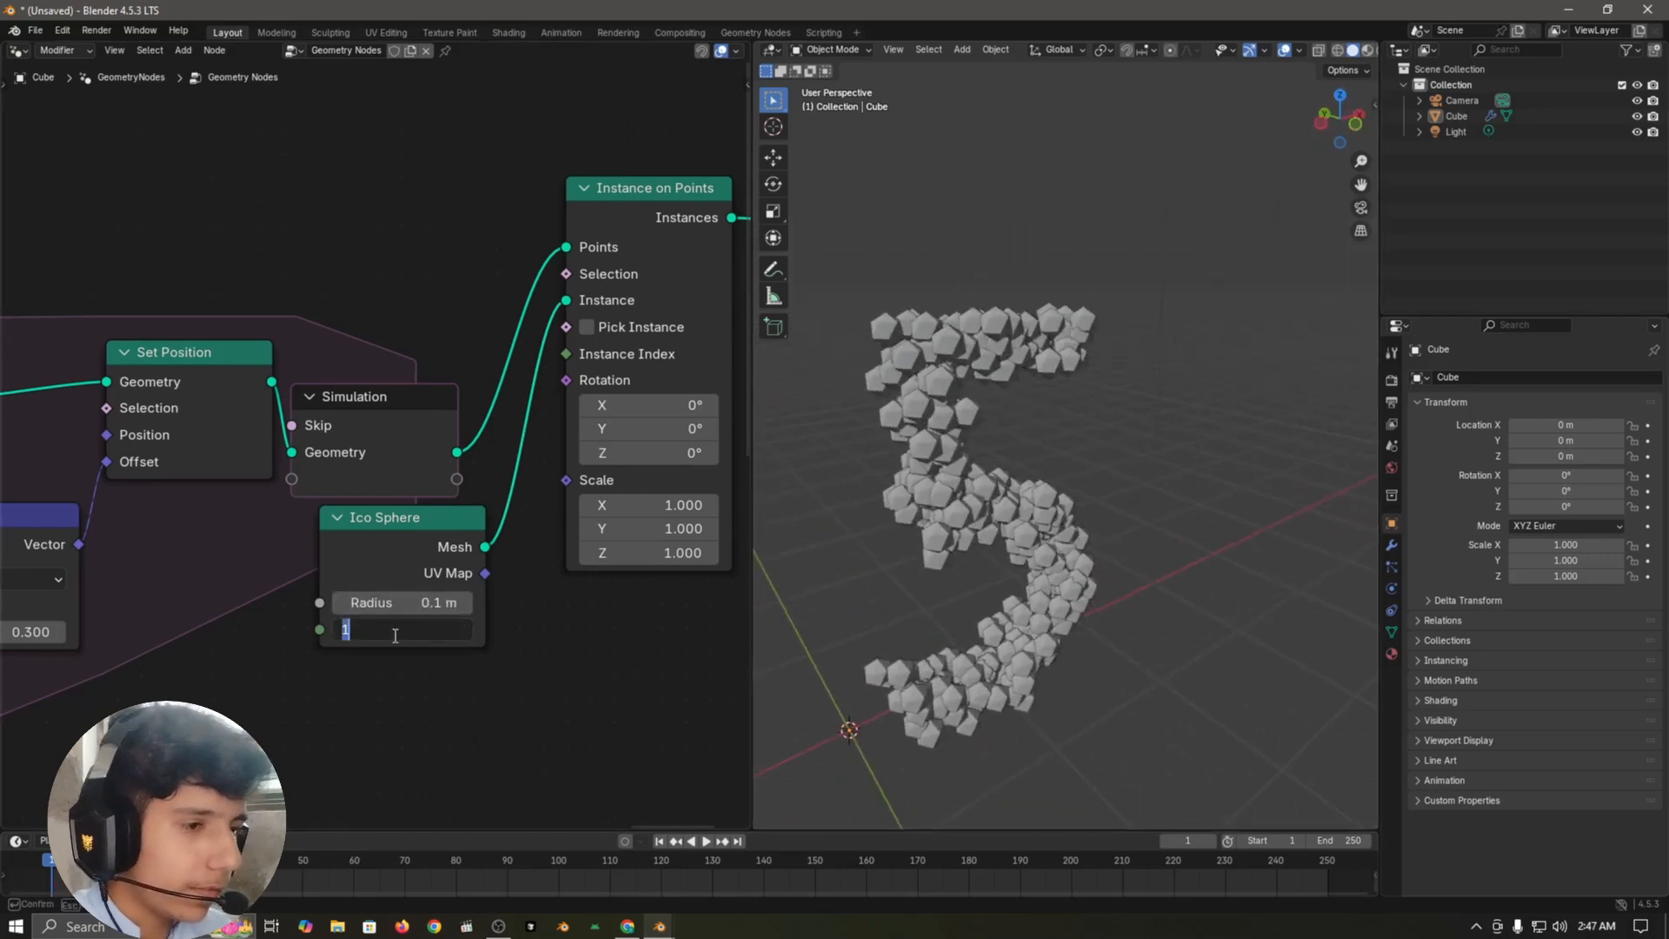
{"action": "key", "text": "Return"}
Step: Insert a Set Shade Smooth node between the Ico Sphere's Mesh output and the Instance input of Instance on Points
{"action": "scroll", "coordinate": [421, 560], "scroll_direction": "down", "scroll_amount": 1}
{"action": "key", "text": "shift+a"}
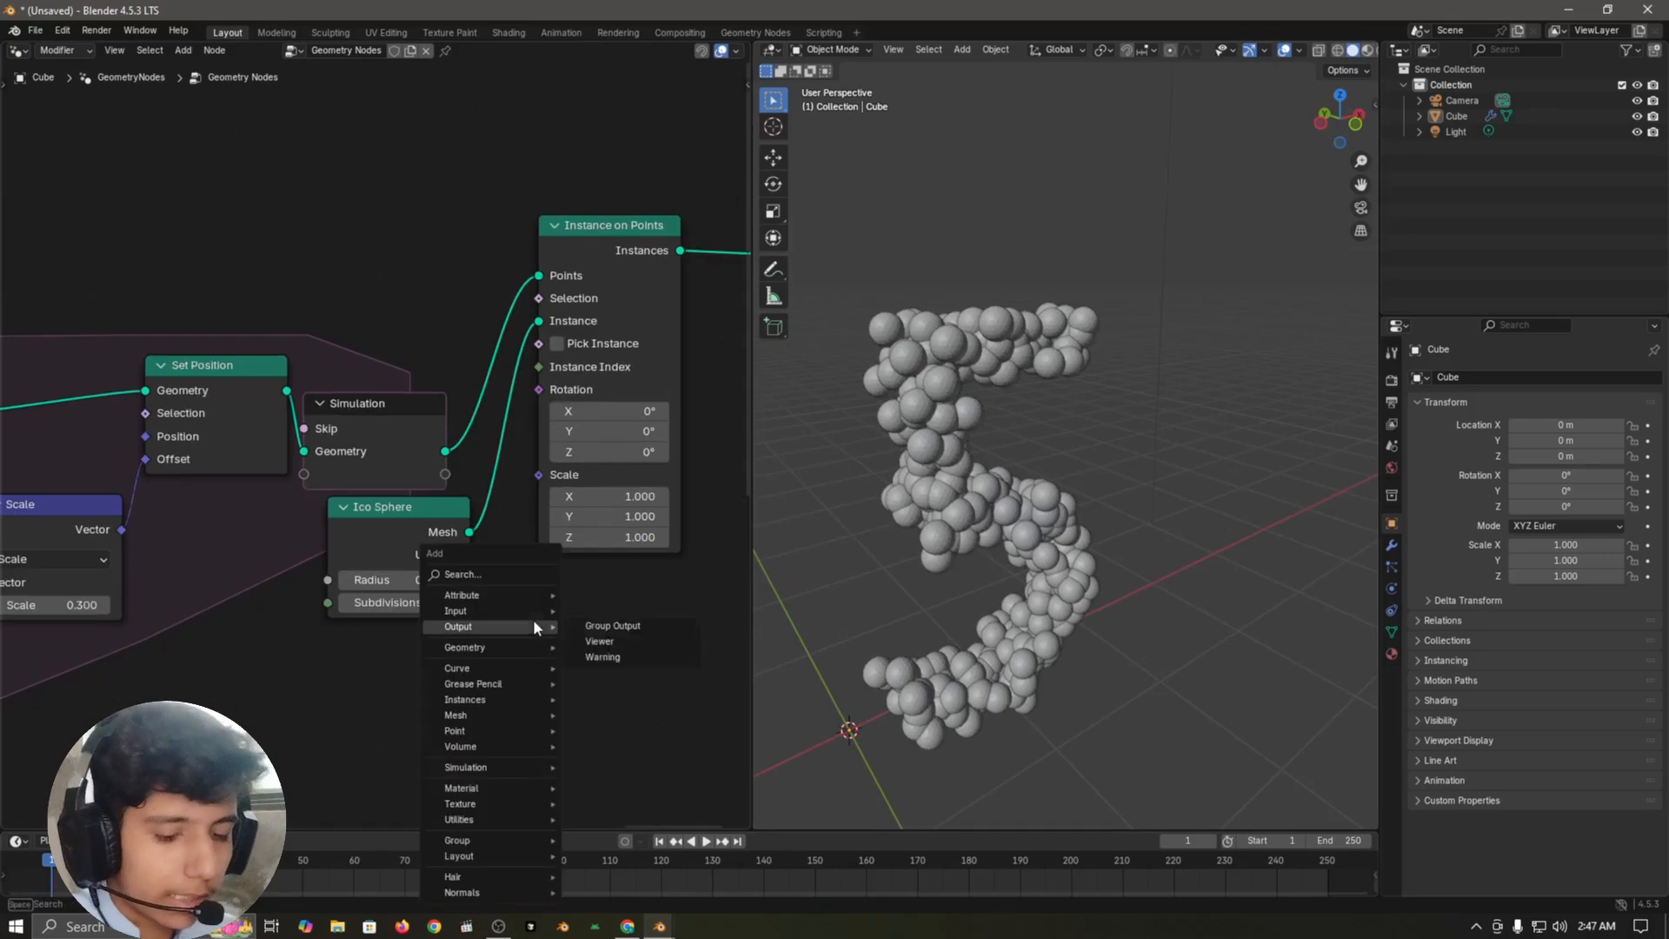
{"action": "type", "text": "set shade"}
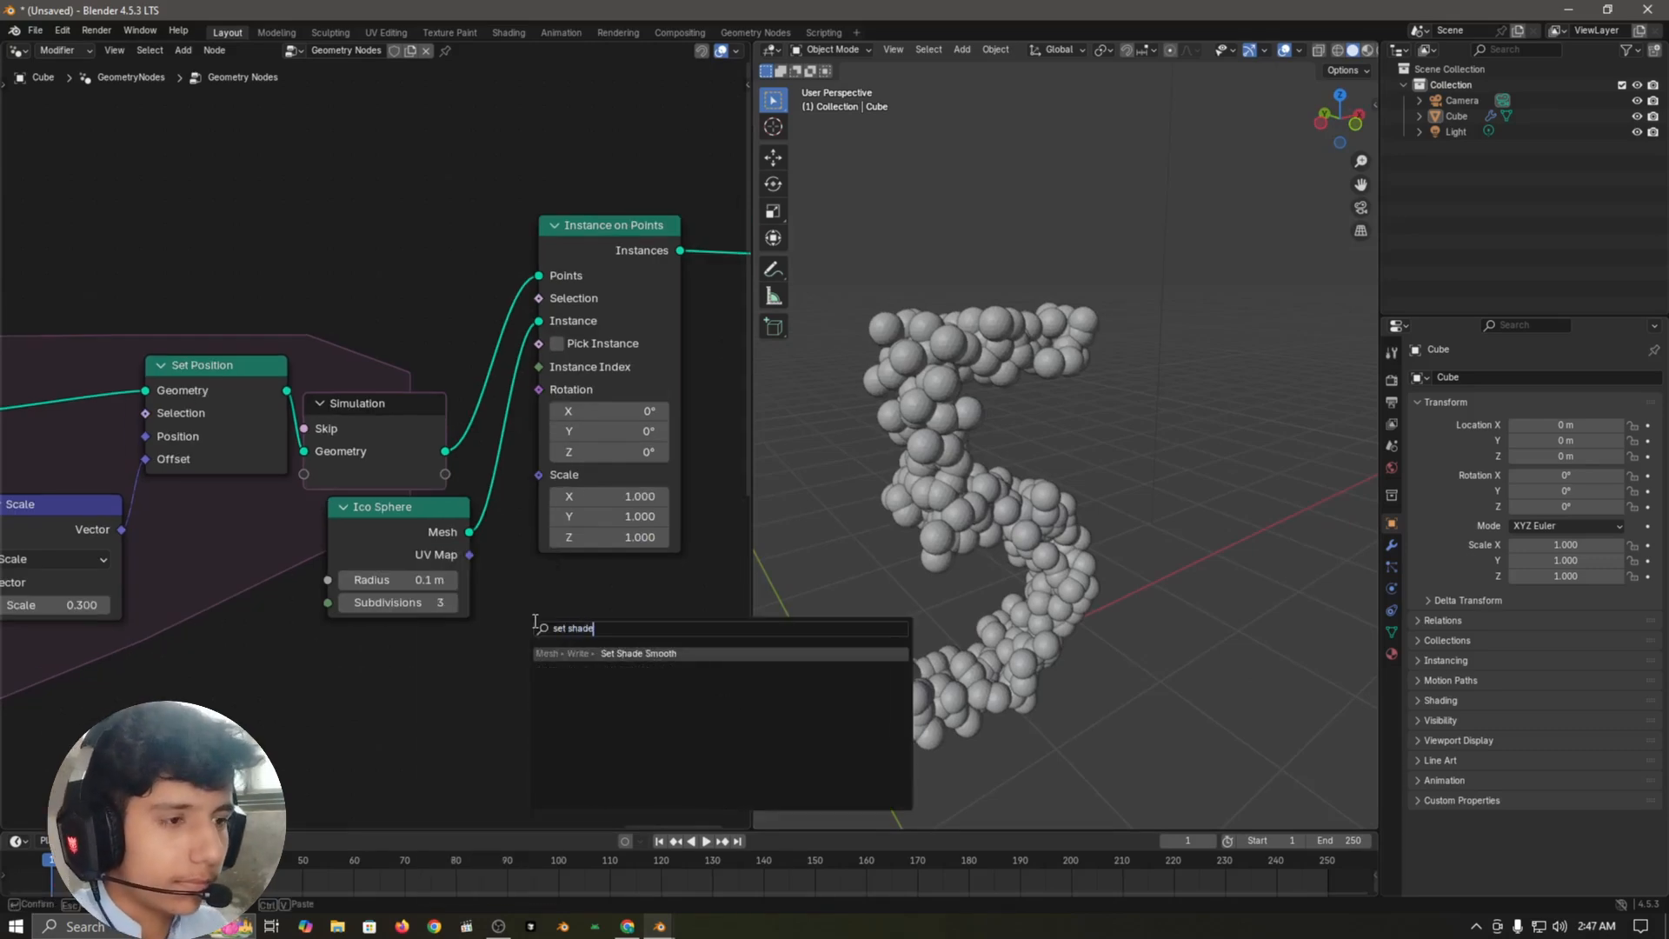
{"action": "key", "text": "Return"}
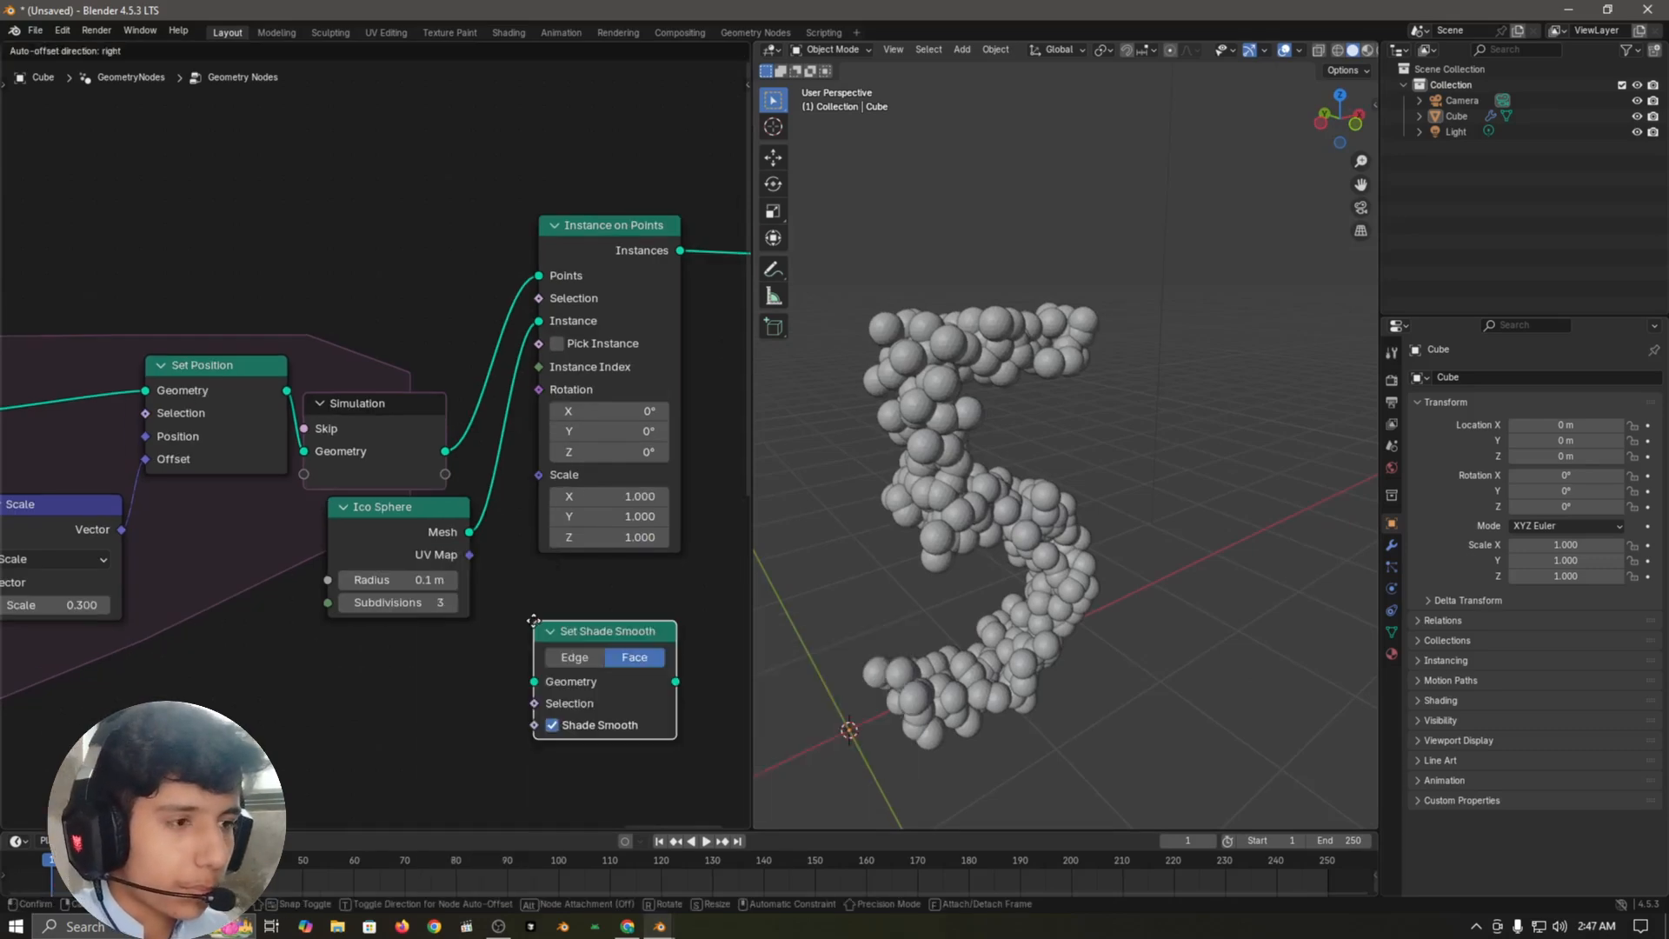
{"action": "left_click", "coordinate": [542, 537]}
Step: Add a Radius input node below the Ico Sphere node
{"action": "middle_click_drag", "start_coordinate": [470, 634], "coordinate": [373, 527]}
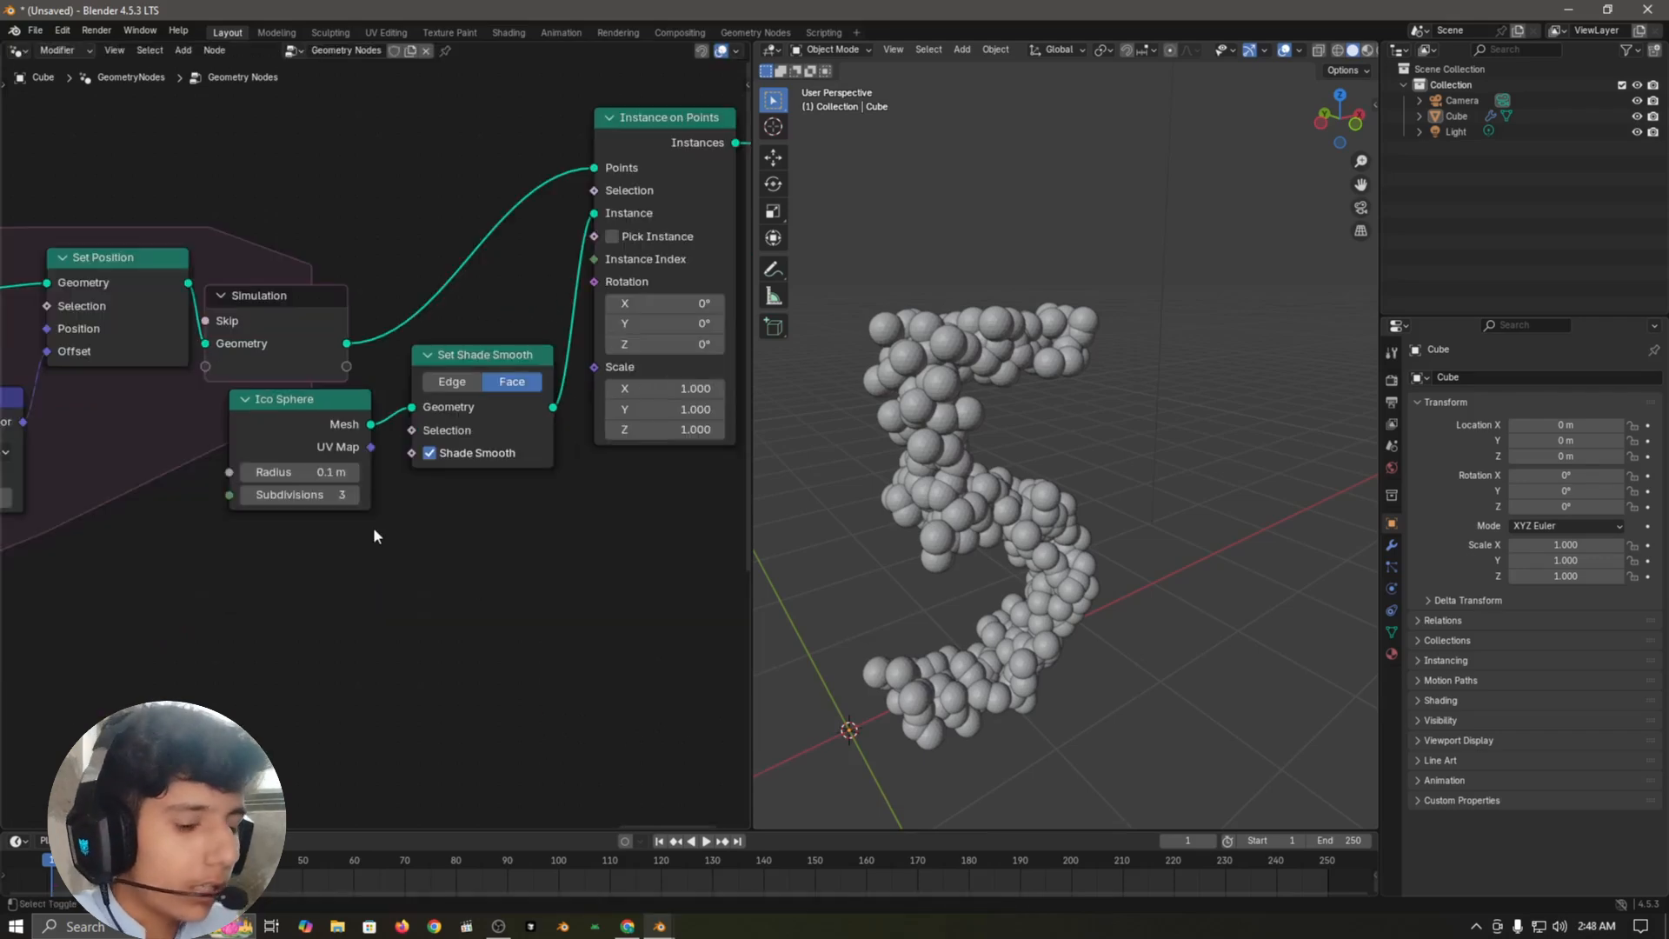
{"action": "key", "text": "shift+a"}
{"action": "type", "text": "radius"}
{"action": "key", "text": "Return"}
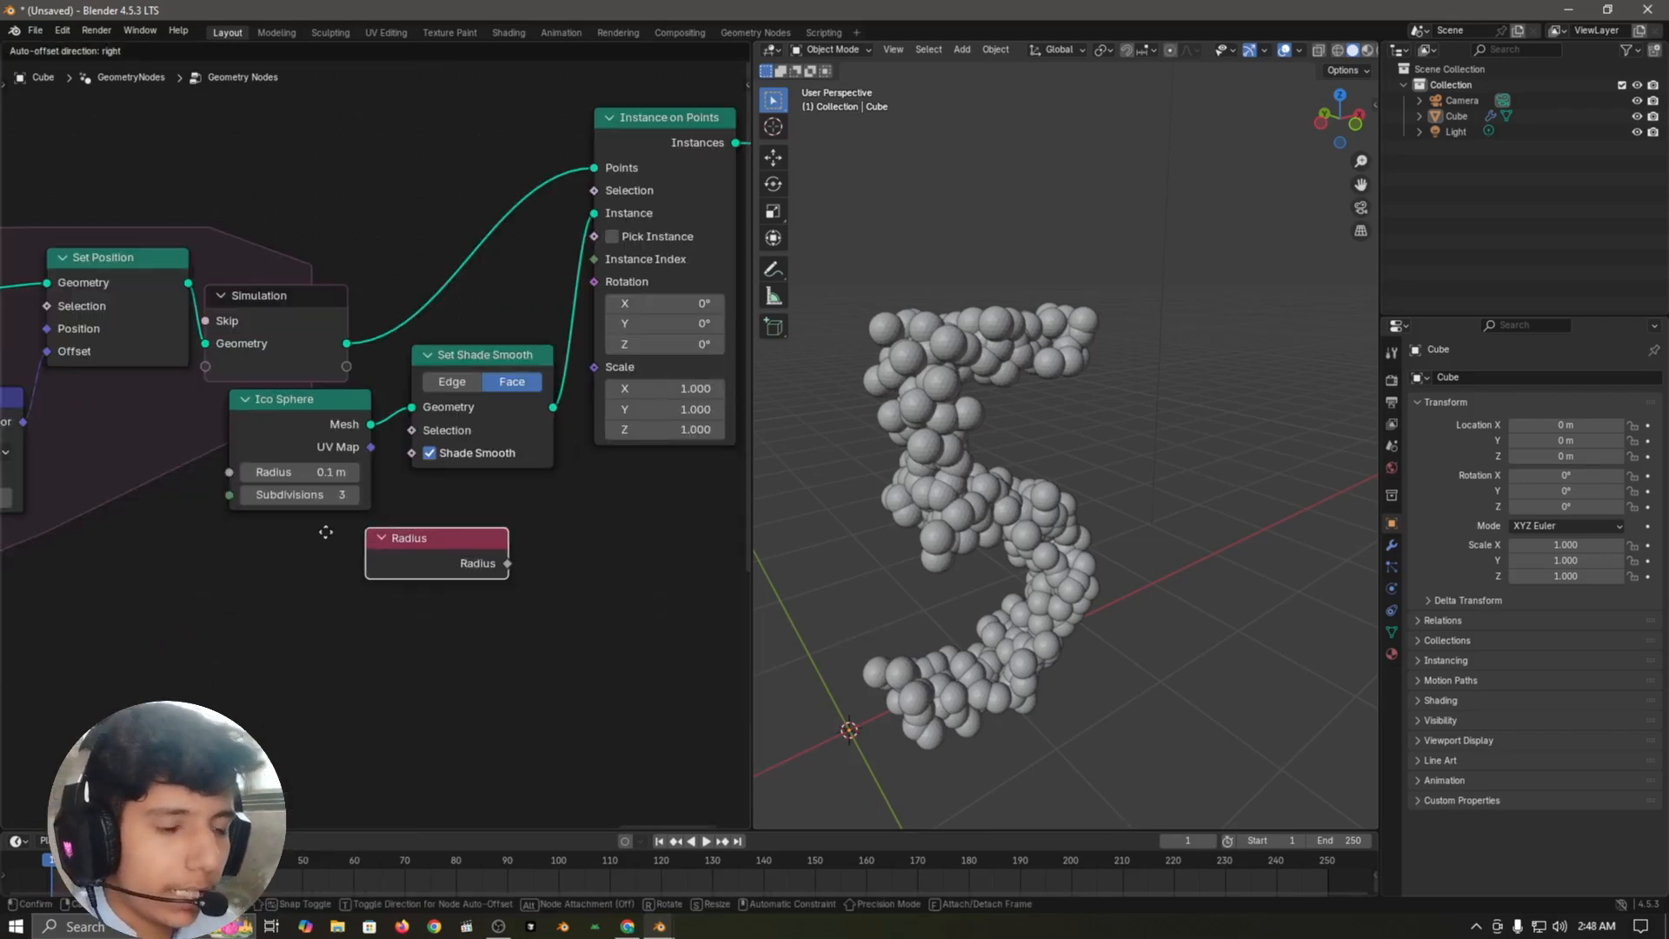
{"action": "left_click", "coordinate": [321, 555]}
Step: Add a Math node below Set Shade Smooth and set its operation to Multiply
{"action": "key", "text": "shift+a"}
{"action": "type", "text": "math"}
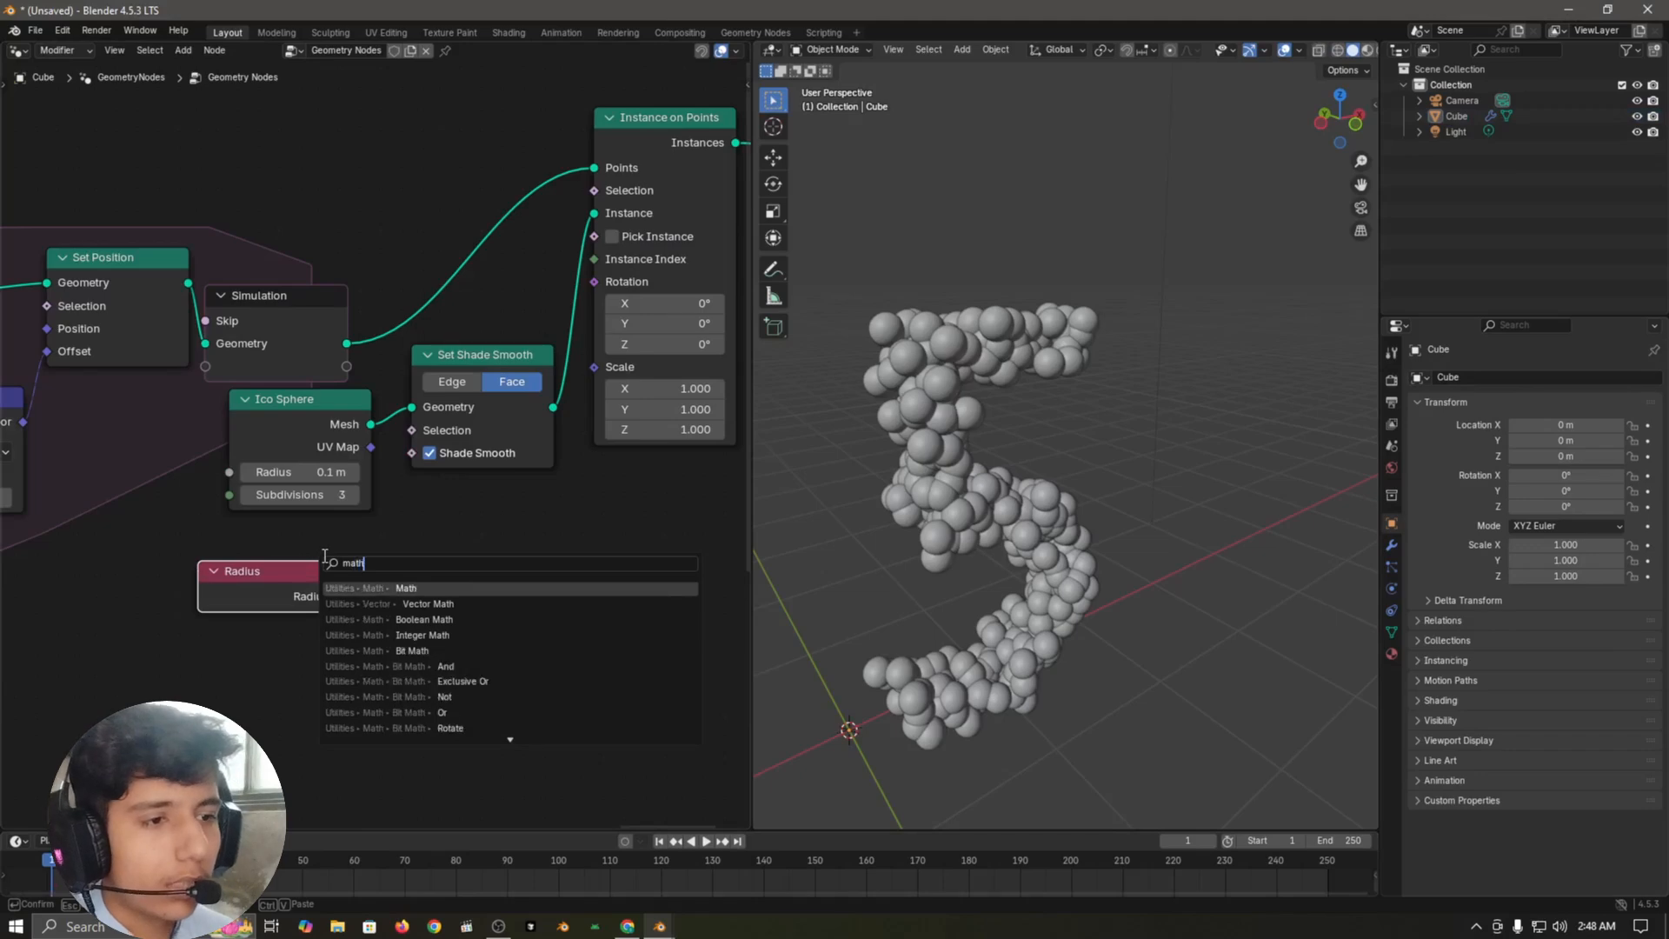
{"action": "key", "text": "Return"}
{"action": "left_click", "coordinate": [413, 513]}
{"action": "left_click", "coordinate": [446, 570]}
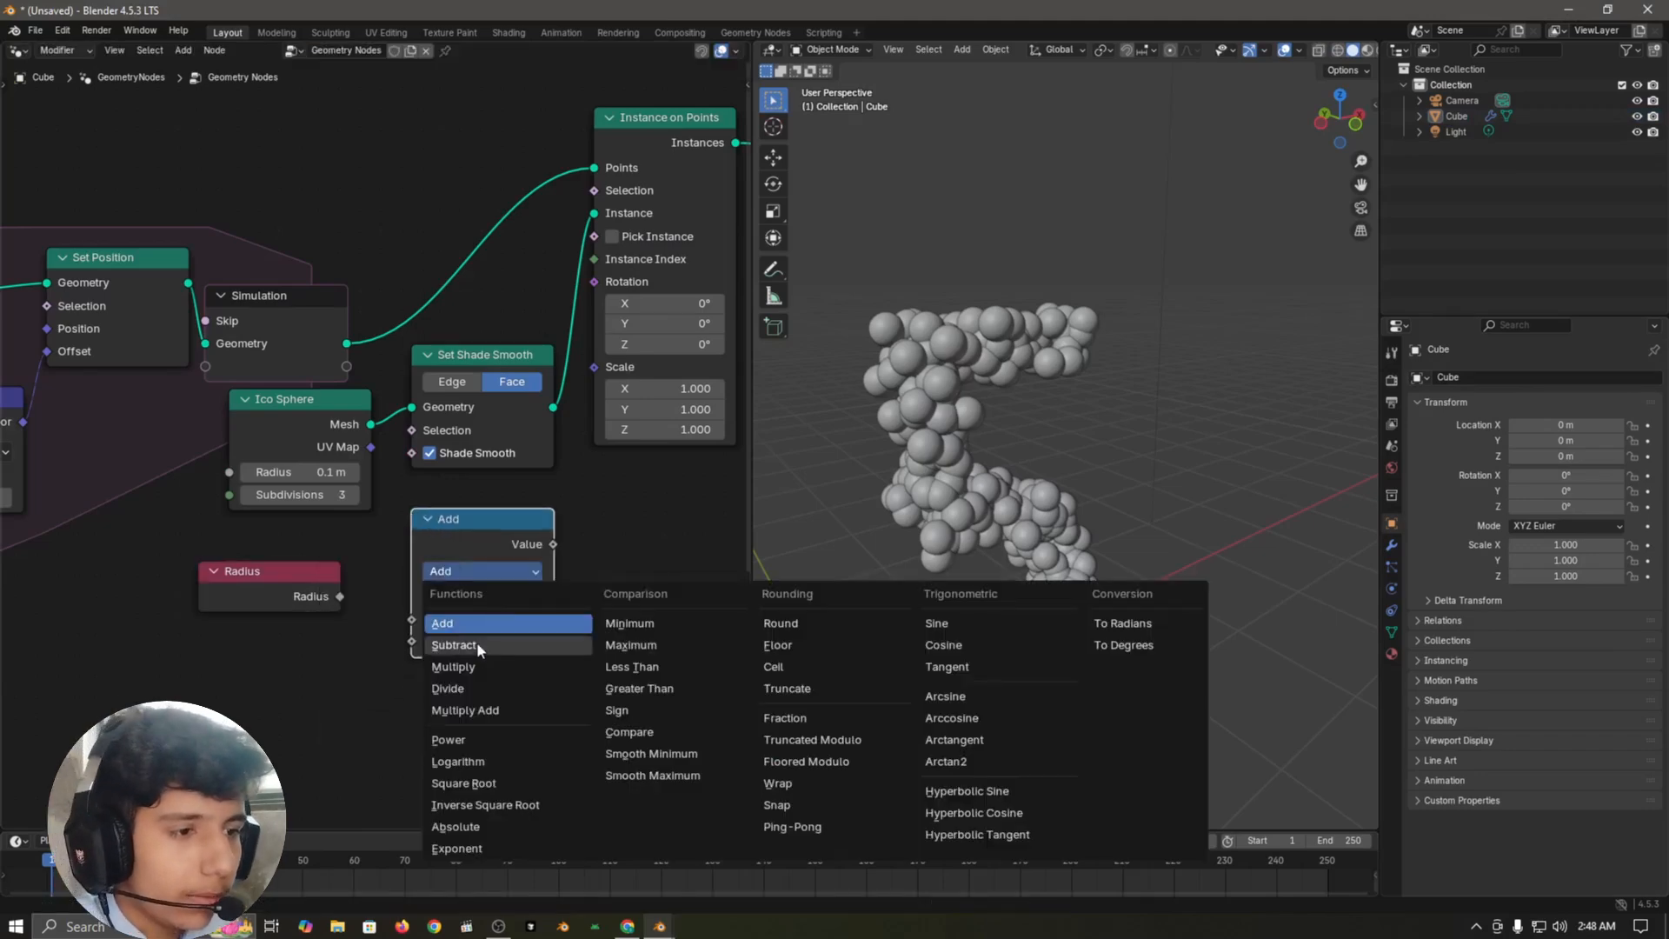
{"action": "left_click", "coordinate": [458, 667]}
Step: Link Radius to Multiply's first Value and Multiply's output to the Scale input of Instance on Points
{"action": "left_click_drag", "start_coordinate": [341, 596], "coordinate": [358, 532]}
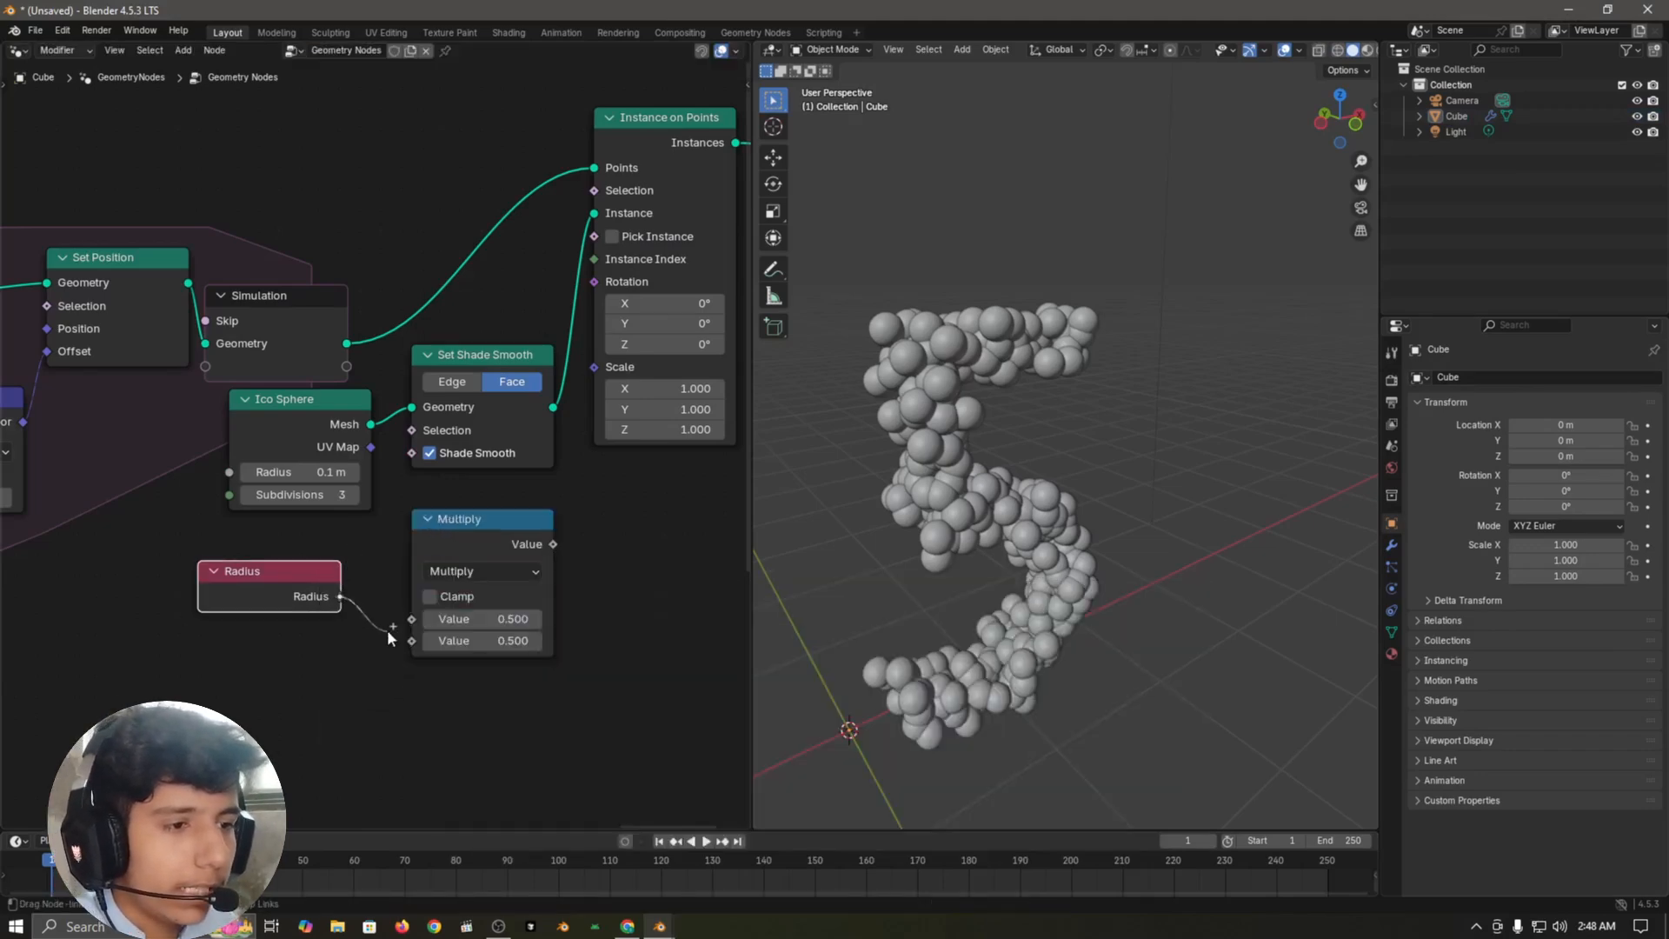
{"action": "left_click_drag", "start_coordinate": [388, 629], "coordinate": [396, 624]}
{"action": "left_click", "coordinate": [552, 552]}
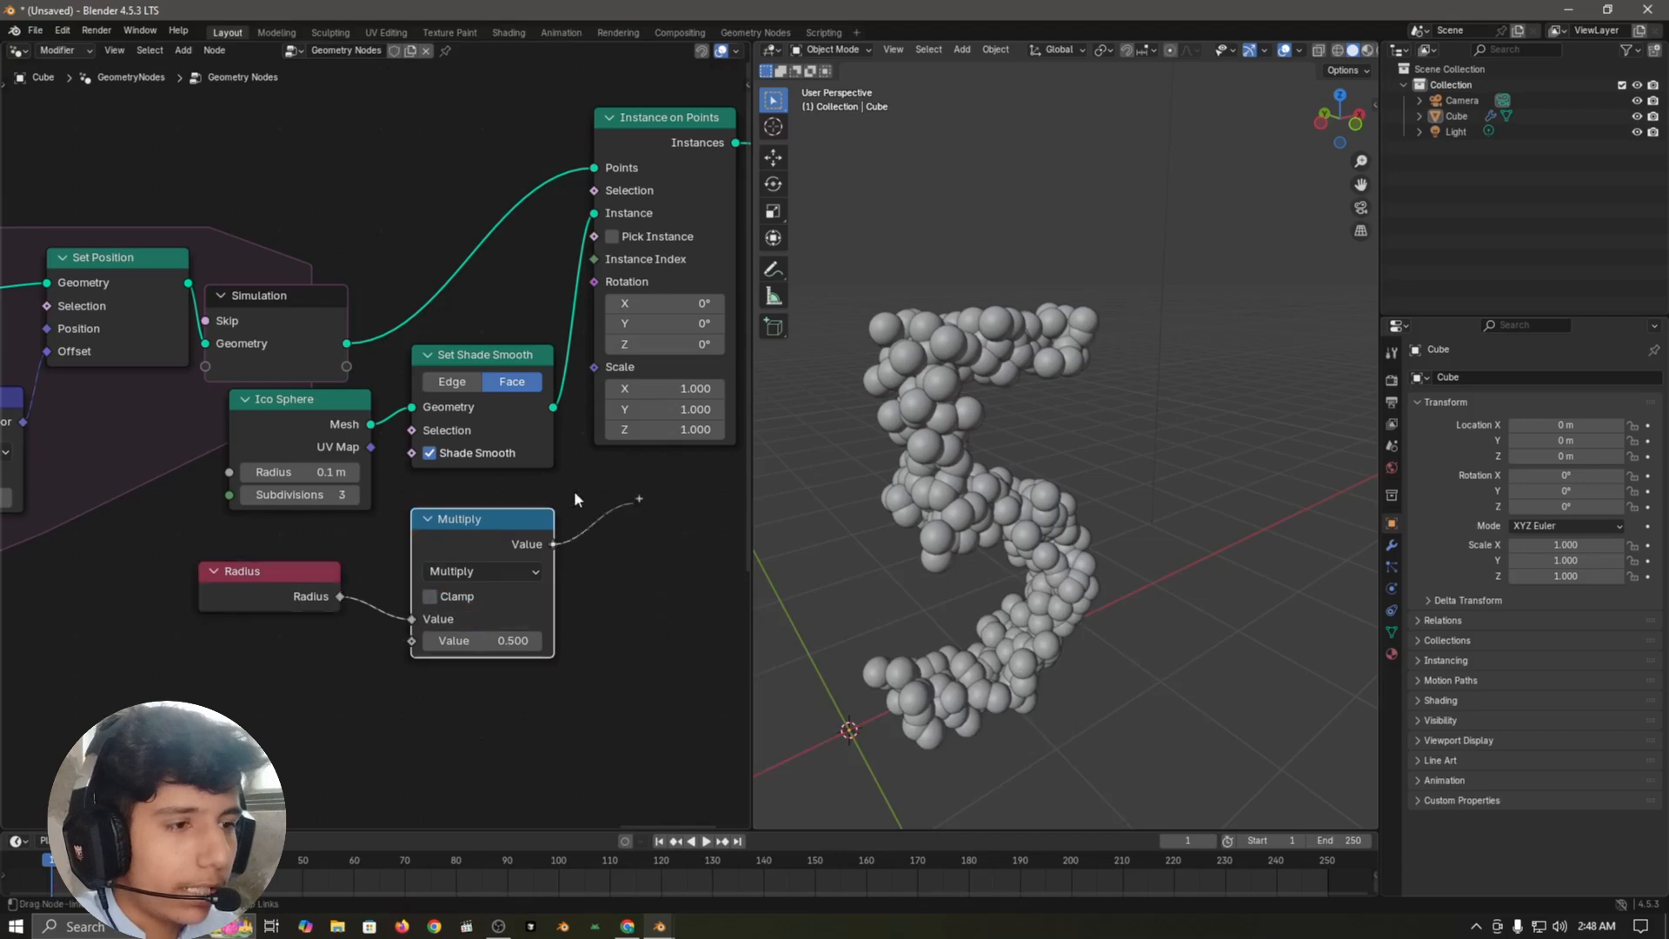
{"action": "left_click_drag", "start_coordinate": [553, 407], "coordinate": [594, 367]}
{"action": "left_click_drag", "start_coordinate": [492, 523], "coordinate": [482, 487]}
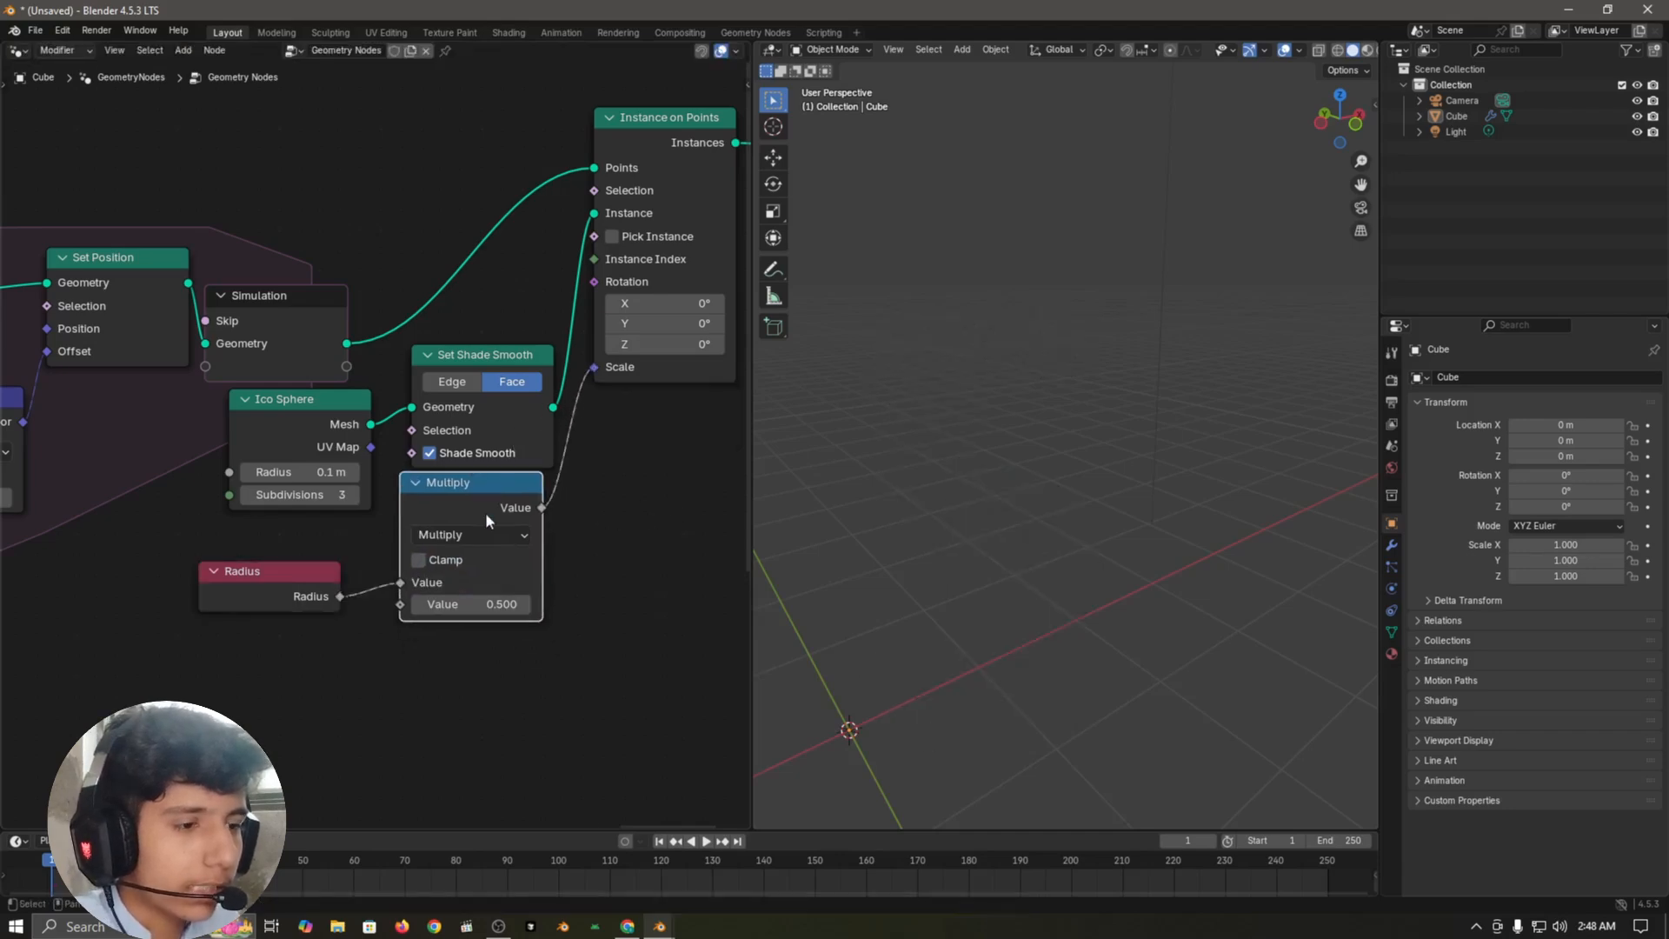
Step: Set the Multiply node's second Value to 10
{"action": "left_click", "coordinate": [546, 691]}
{"action": "scroll", "coordinate": [546, 692], "scroll_direction": "up", "scroll_amount": 1}
{"action": "left_click", "coordinate": [474, 648]}
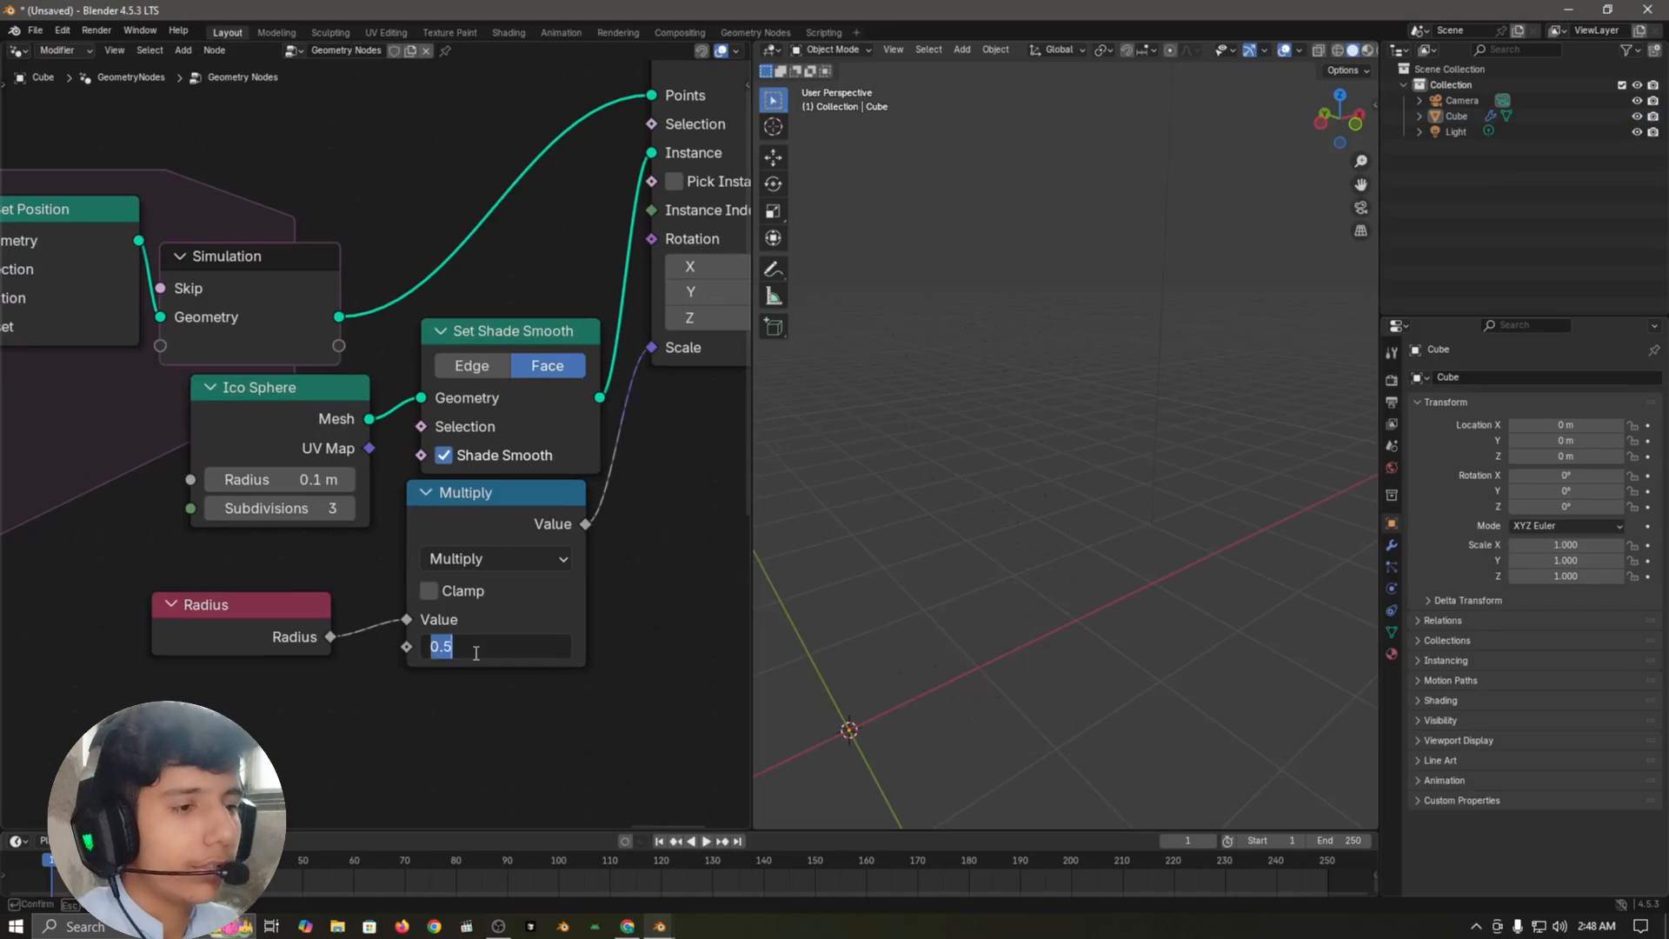
{"action": "type", "text": "10"}
{"action": "key", "text": "Return"}
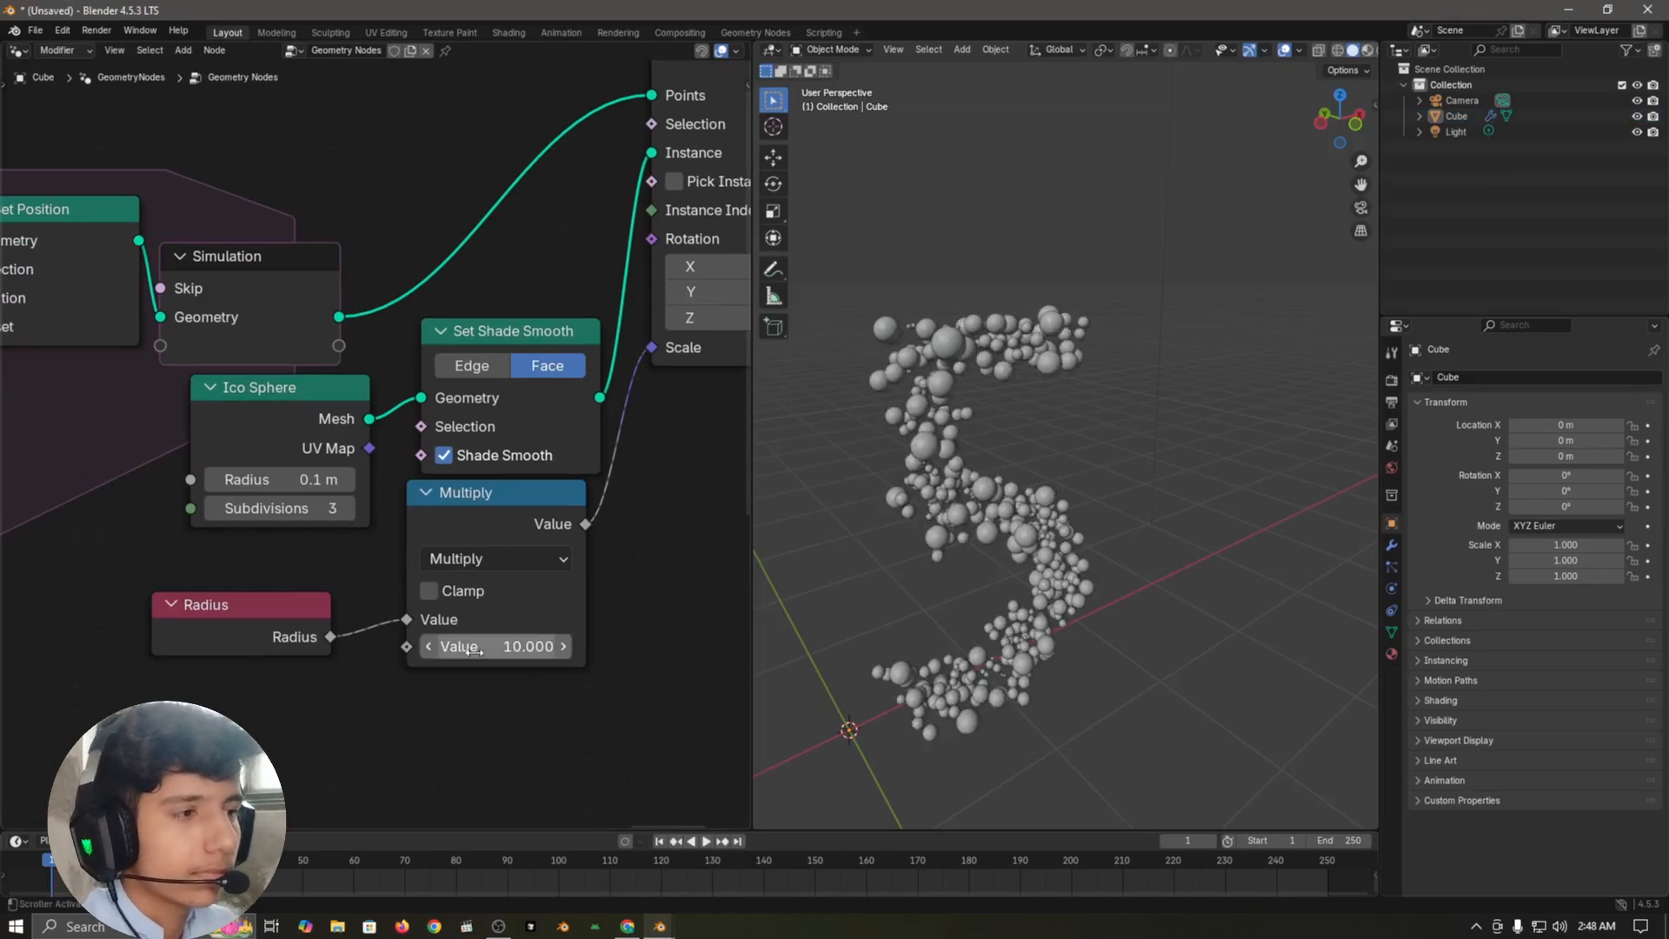
Step: Play the countdown animation and examine how the differently sized spheres form the digits
{"action": "scroll", "coordinate": [1052, 414], "scroll_direction": "up", "scroll_amount": 2}
{"action": "mouse_move", "coordinate": [1051, 419]}
{"action": "middle_mouse_down"}
{"action": "mouse_move", "coordinate": [963, 409]}
{"action": "mouse_move", "coordinate": [1065, 431]}
{"action": "middle_mouse_up"}
{"action": "scroll", "coordinate": [1057, 431], "scroll_direction": "down", "scroll_amount": 2}
{"action": "left_click", "coordinate": [1029, 476]}
{"action": "key", "text": "KP_Decimal"}
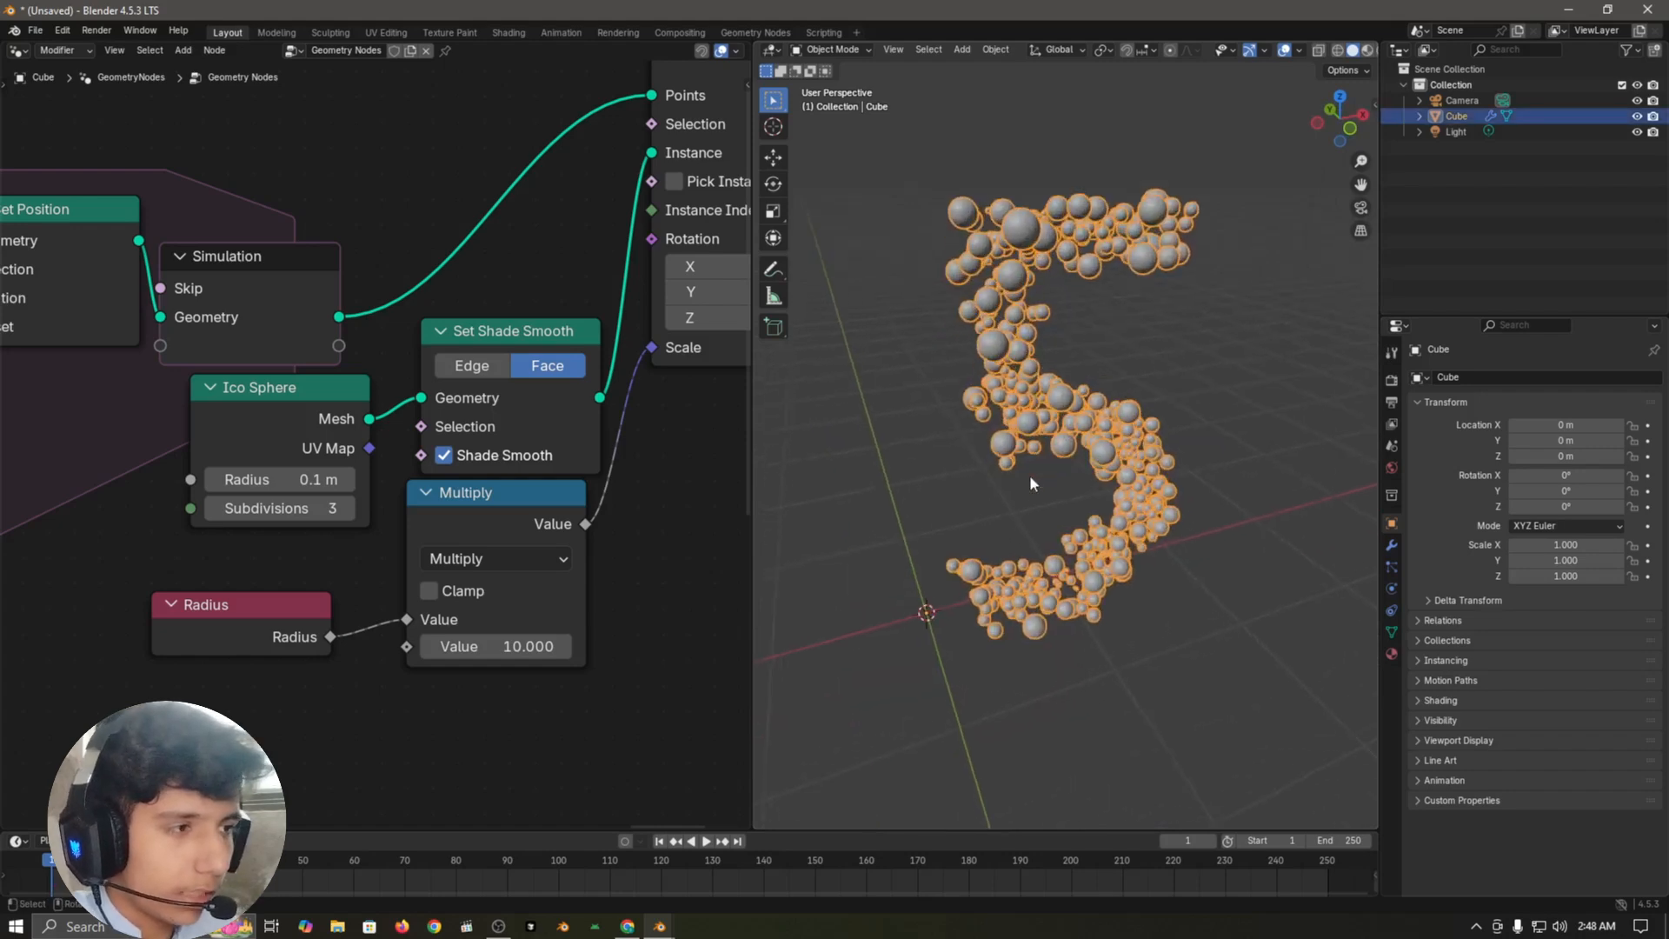
{"action": "left_click", "coordinate": [1192, 684]}
{"action": "key", "text": "space"}
{"action": "middle_click_drag", "start_coordinate": [1147, 518], "coordinate": [1125, 477]}
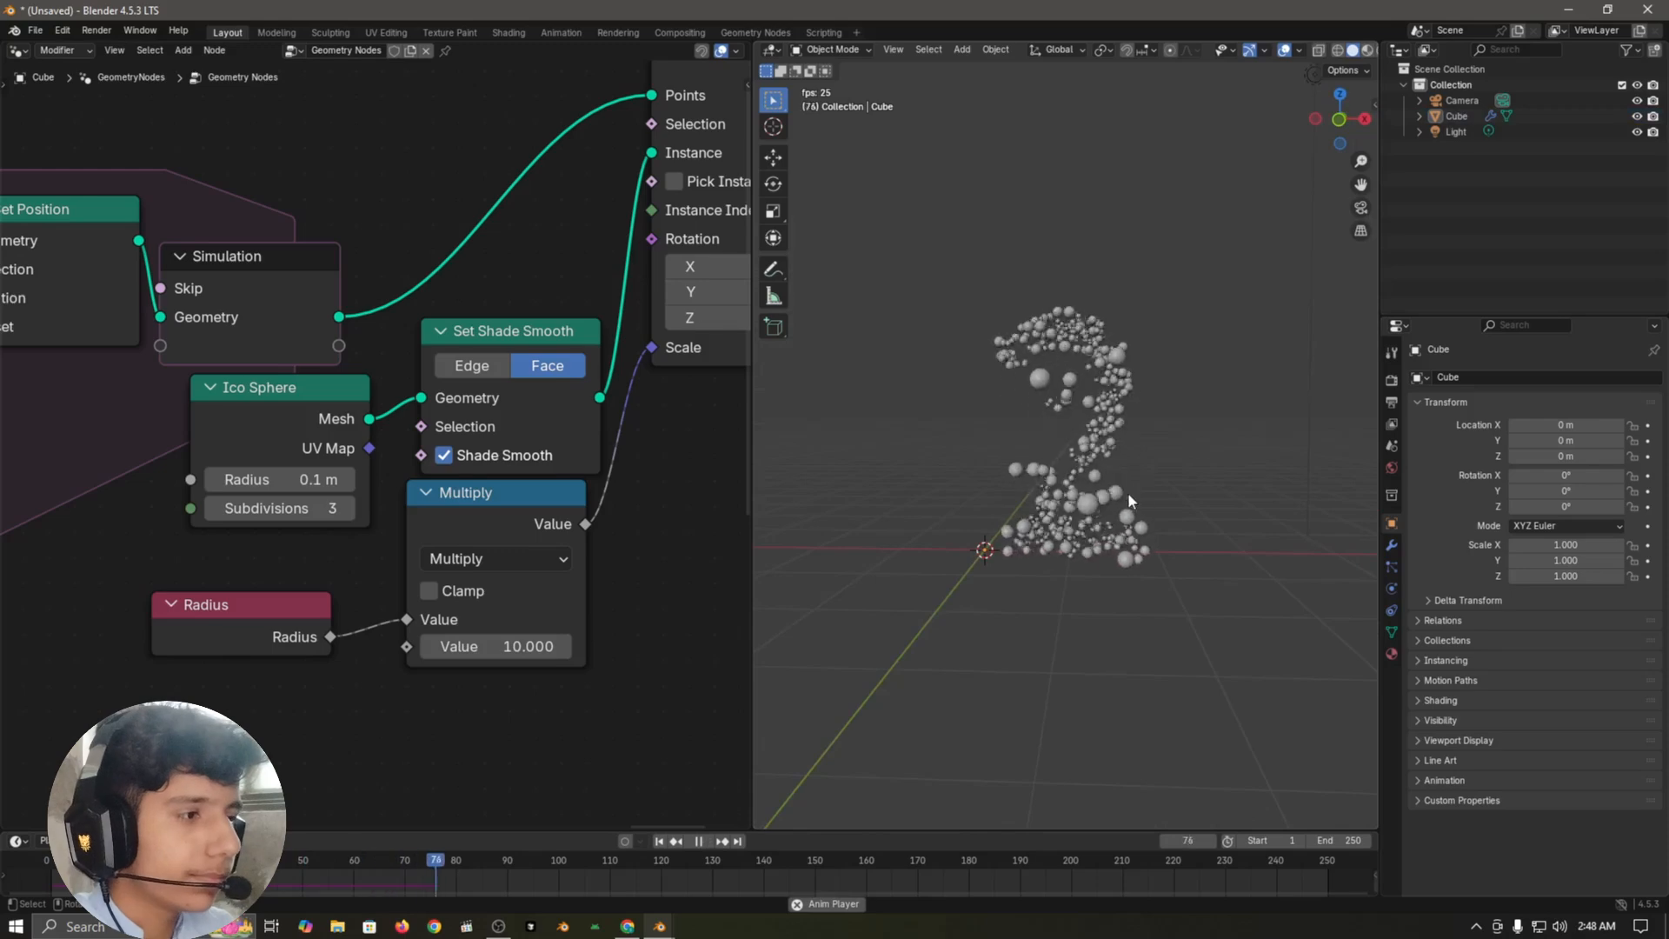
{"action": "key", "text": "Escape"}
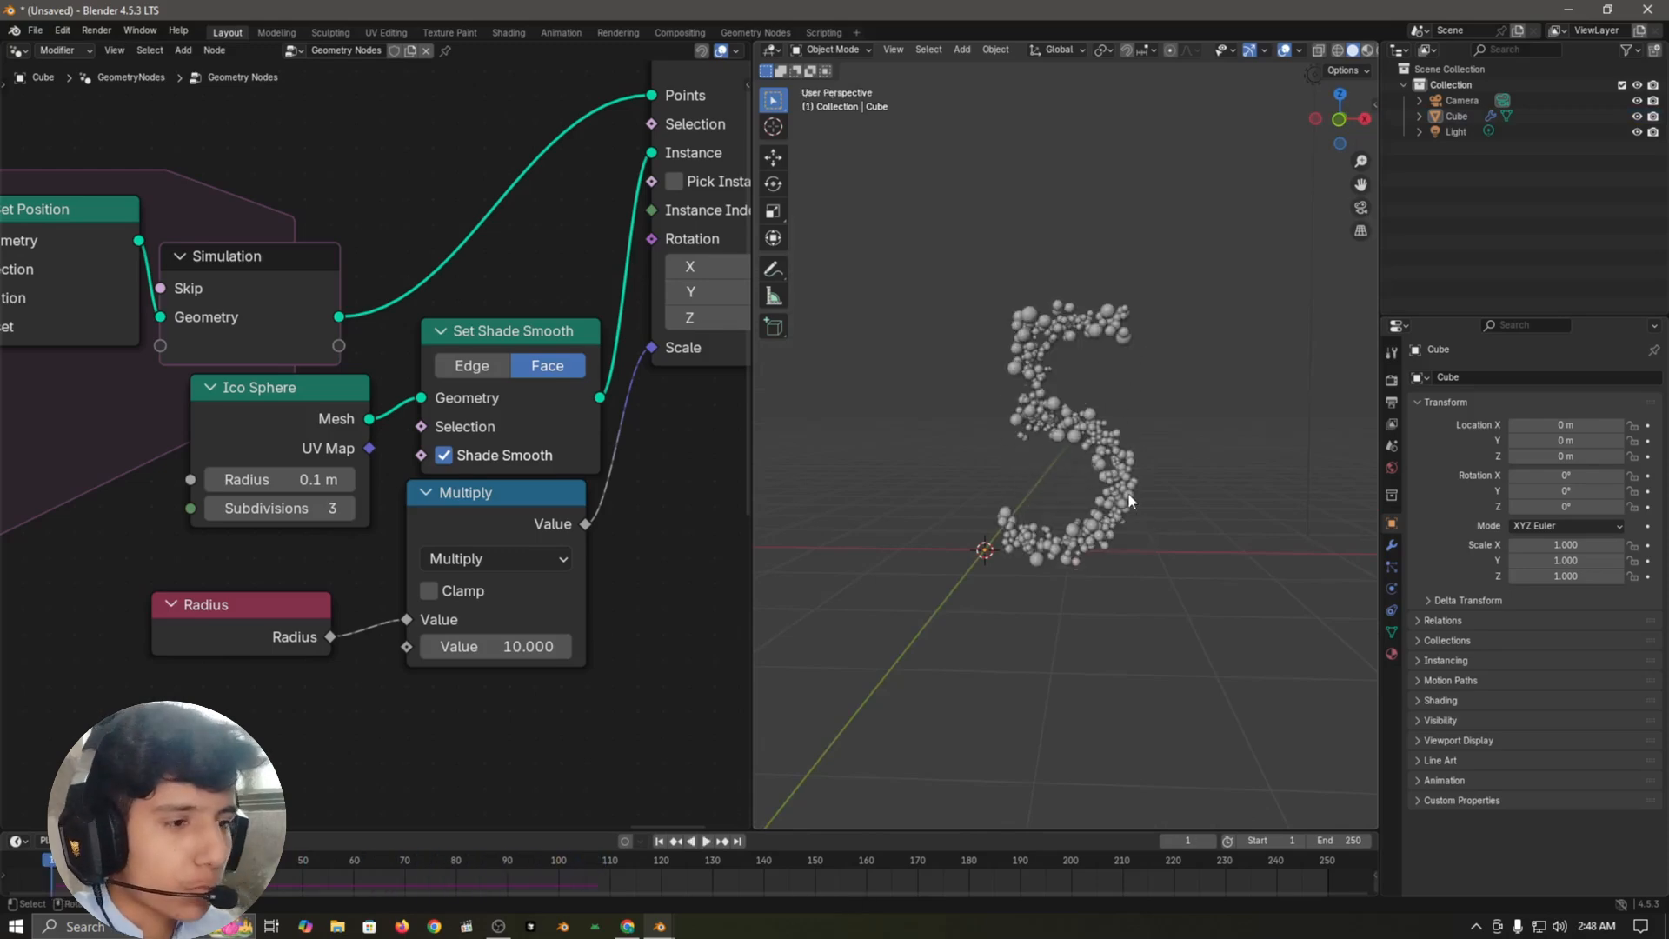
{"action": "scroll", "coordinate": [647, 518], "scroll_direction": "down", "scroll_amount": 3}
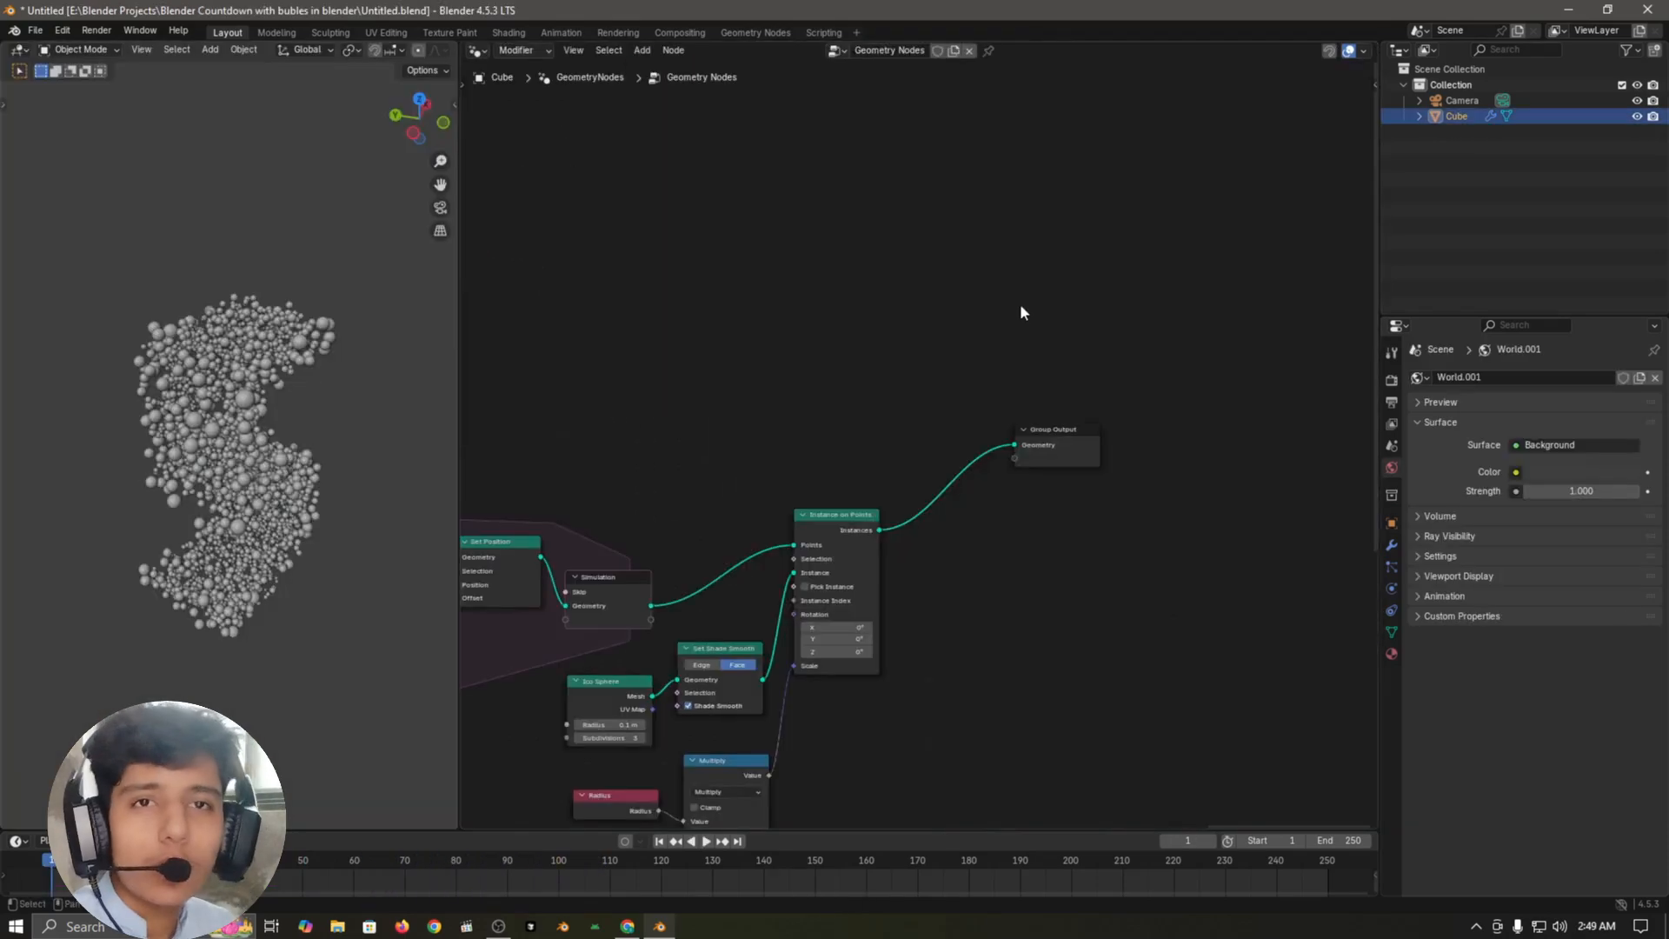
Step: Insert a Set Material node between Instance on Points and Group Output
{"action": "key", "text": "shift+a"}
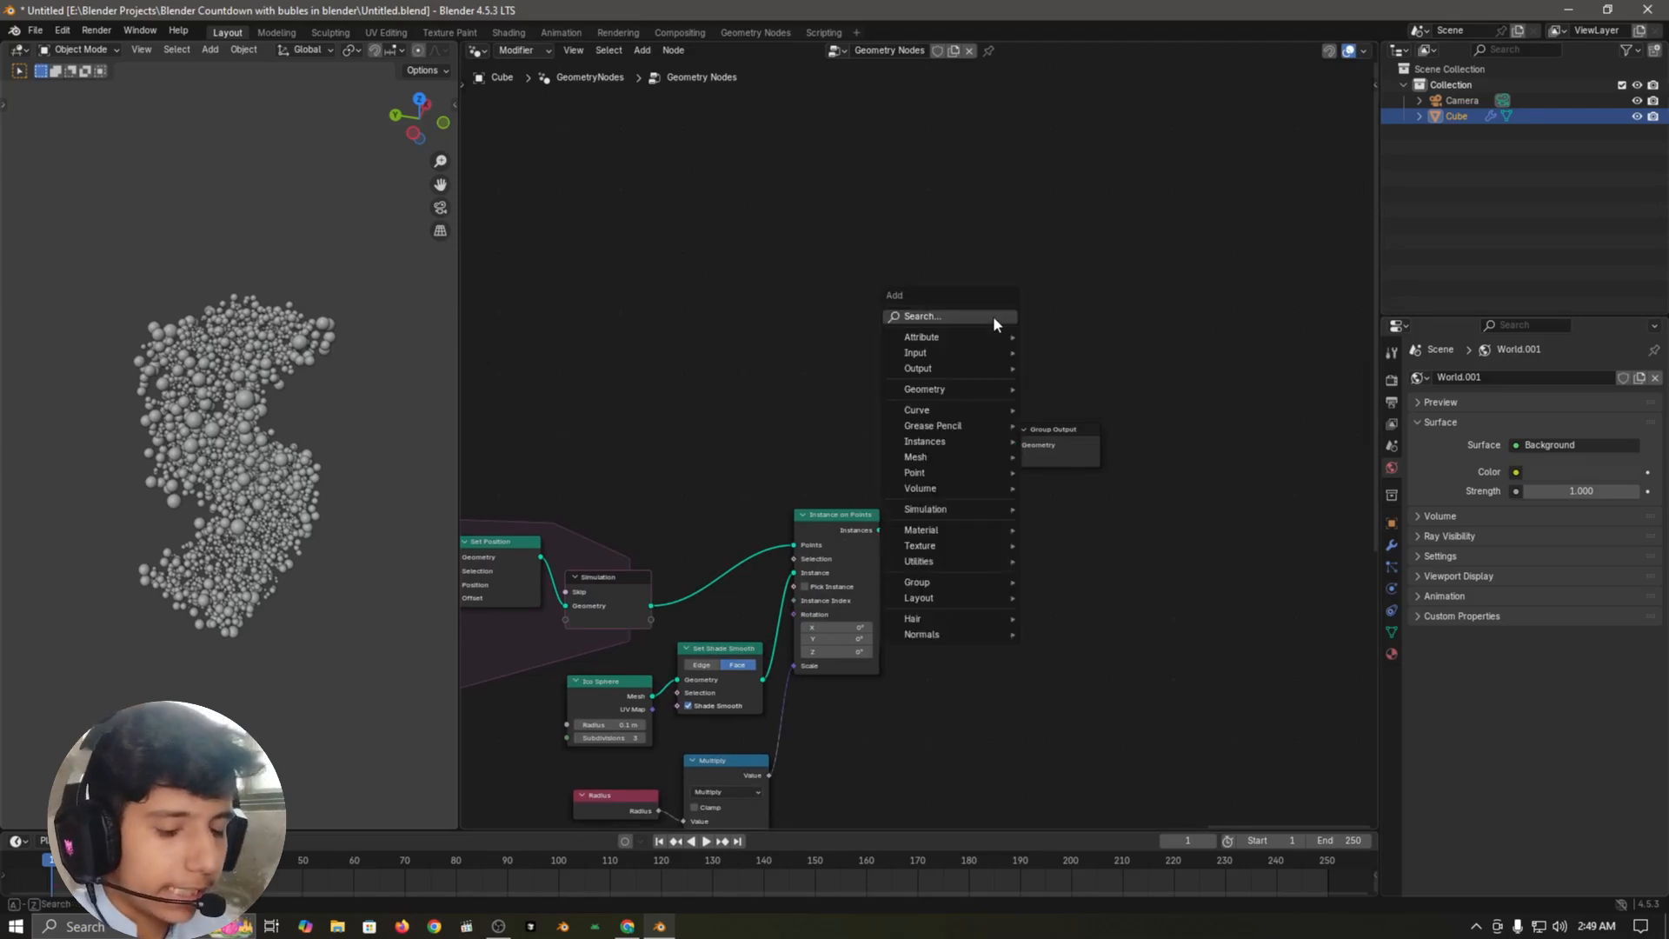
{"action": "type", "text": "swet"}
{"action": "key", "text": "BackSpace"}
{"action": "key", "text": "BackSpace"}
{"action": "key", "text": "BackSpace"}
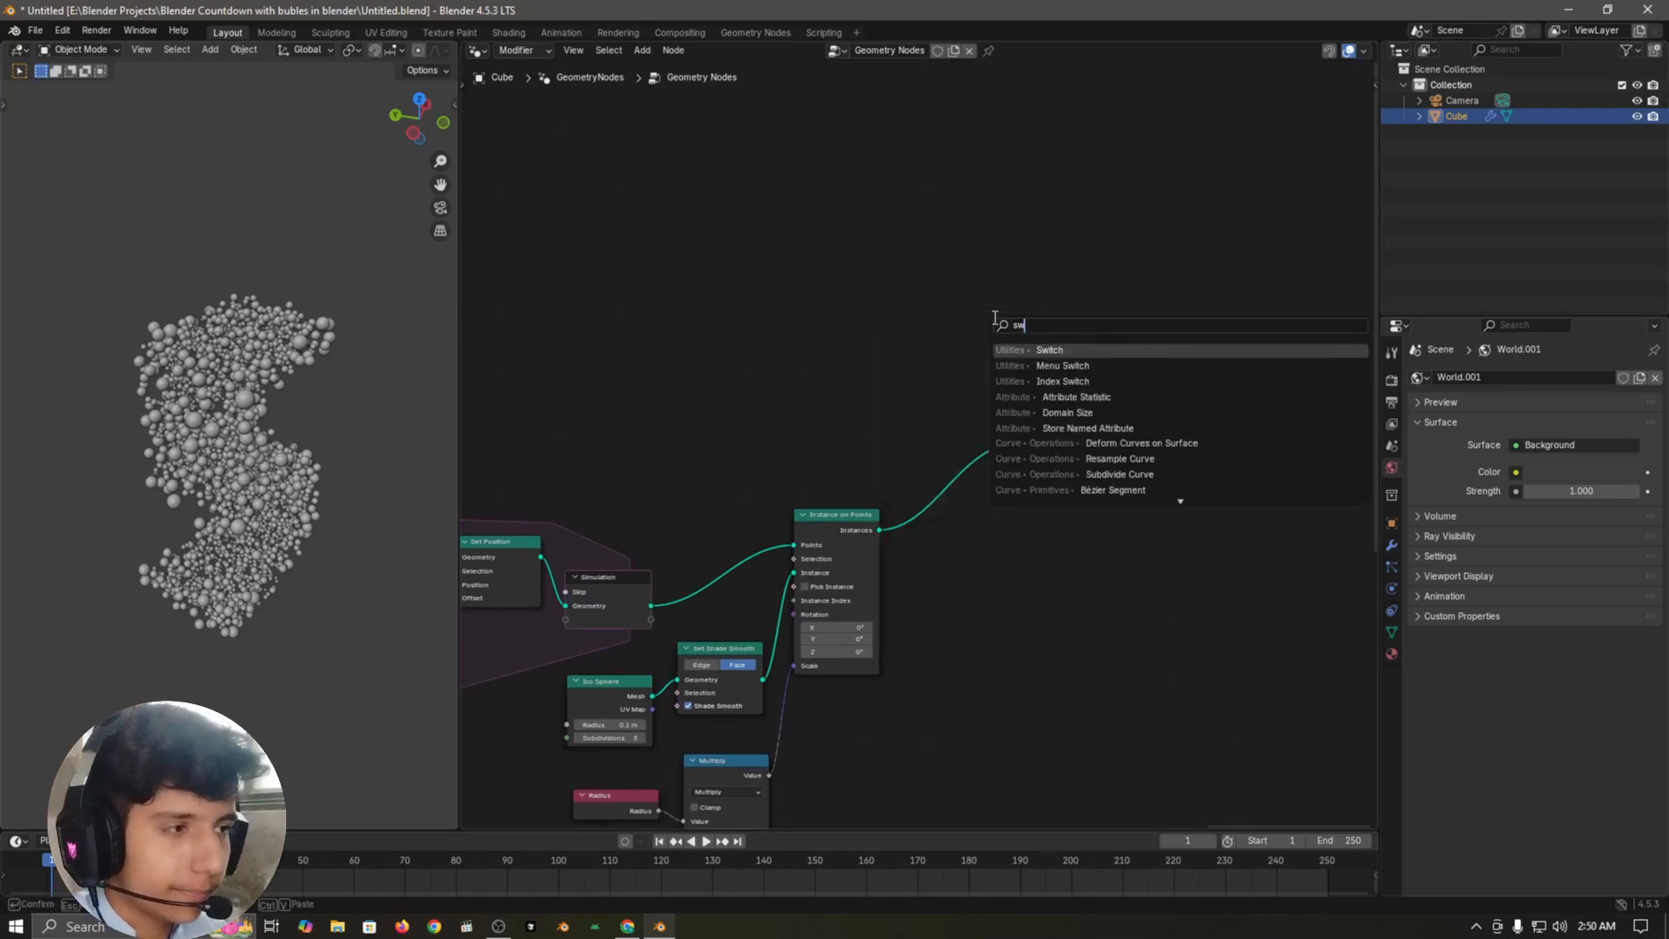
{"action": "type", "text": "et m"}
{"action": "key", "text": "Return"}
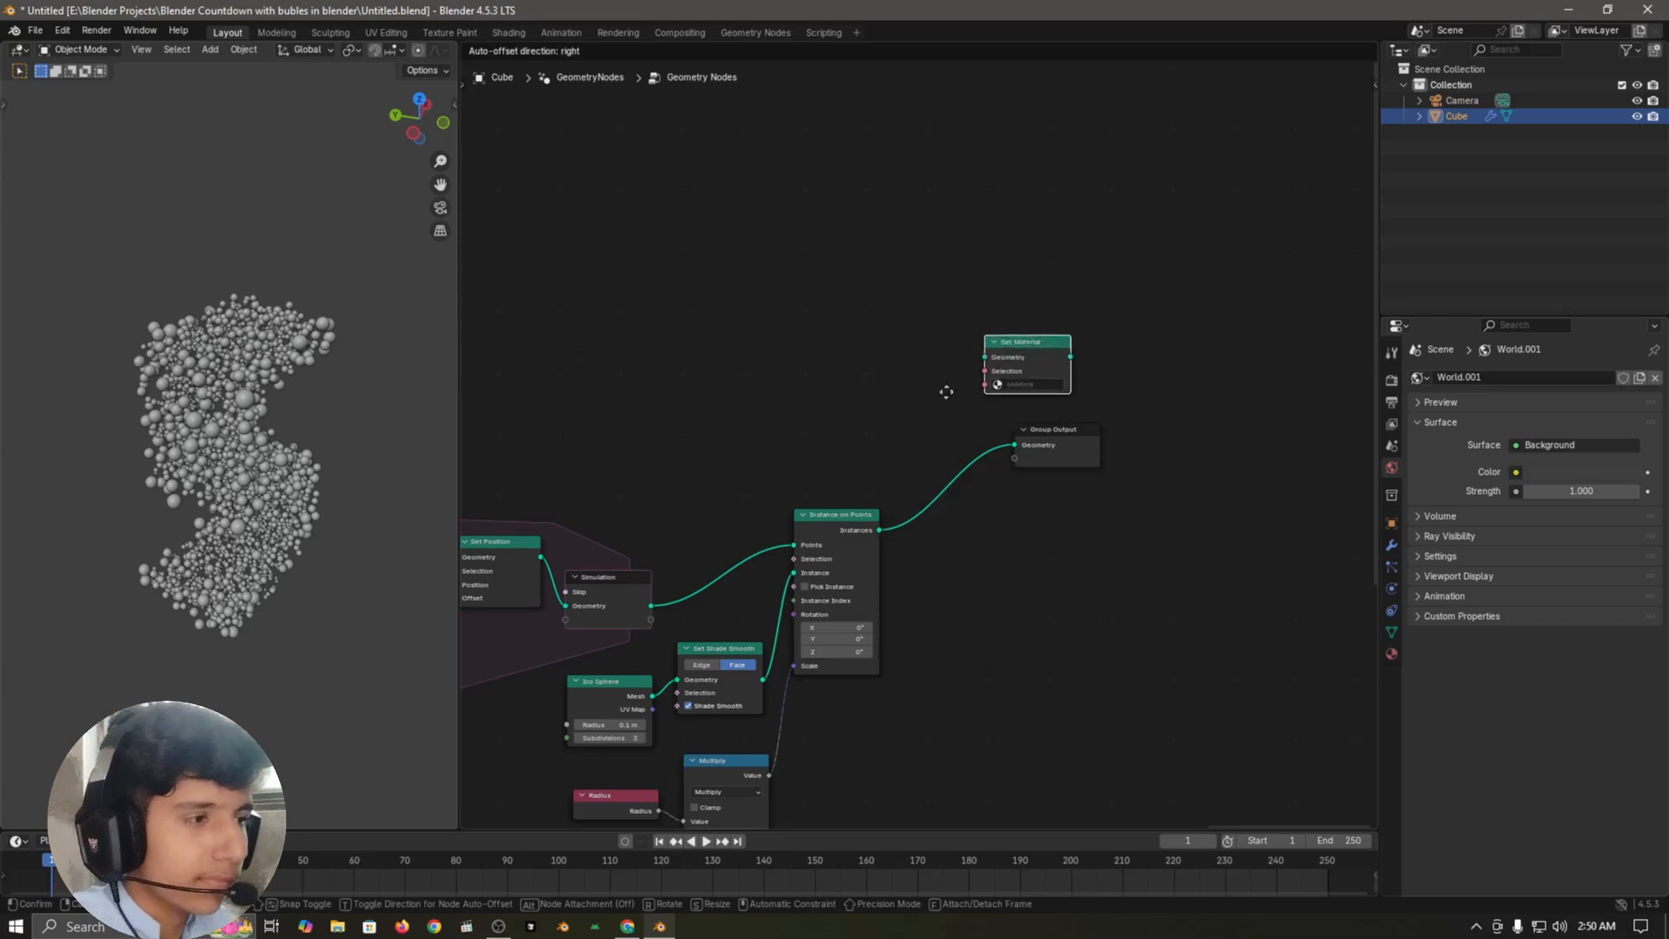
{"action": "left_click", "coordinate": [901, 445]}
Step: Assign Material.001 in the Set Material node
{"action": "scroll", "coordinate": [1066, 598], "scroll_direction": "up", "scroll_amount": 3}
{"action": "left_click", "coordinate": [962, 573]}
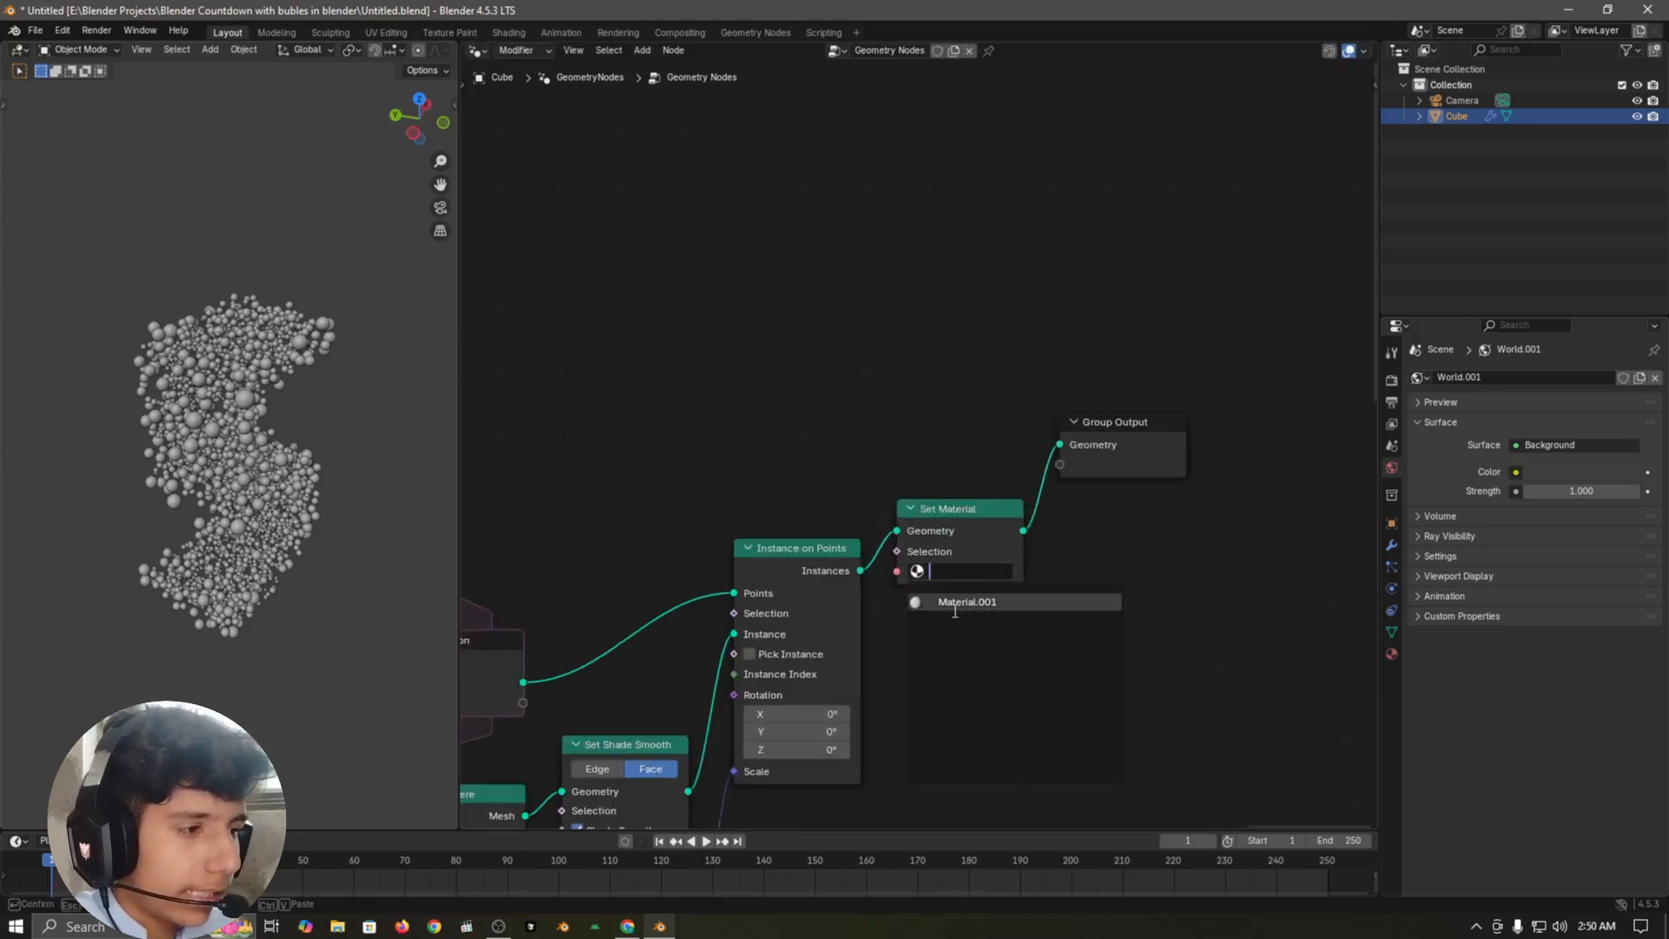
{"action": "left_click", "coordinate": [1066, 601]}
{"action": "scroll", "coordinate": [1014, 544], "scroll_direction": "up", "scroll_amount": 2}
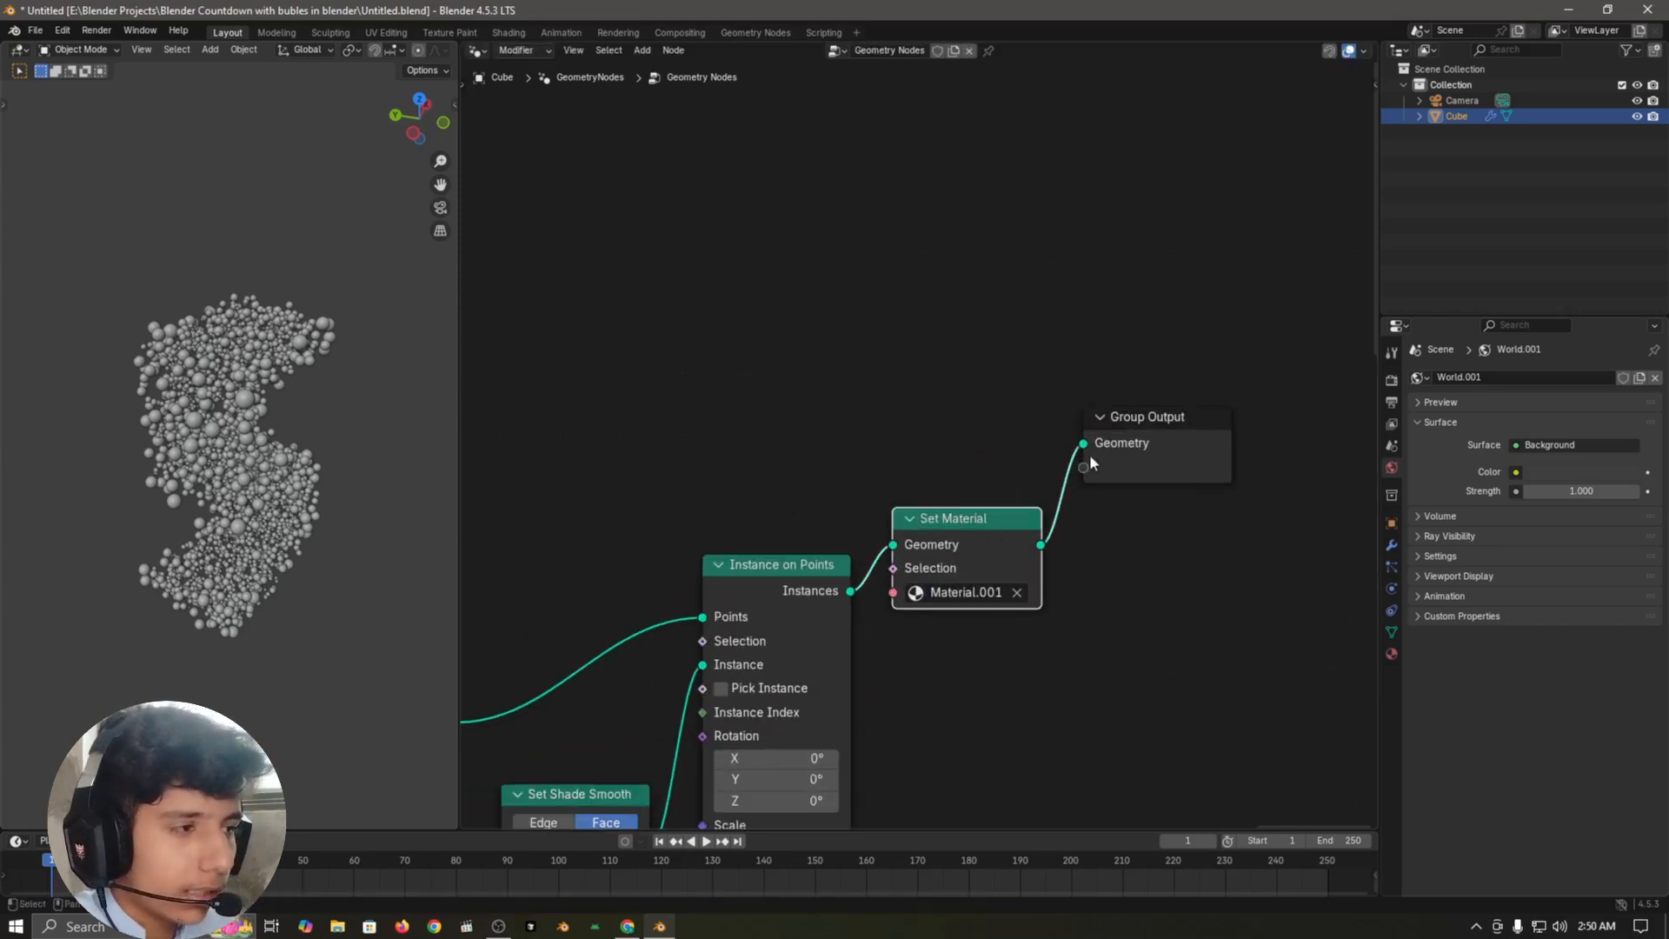
Step: Insert a Store Named Attribute node between the simulation output and the Points input of Instance on Points
{"action": "left_click", "coordinate": [831, 348]}
{"action": "scroll", "coordinate": [831, 348], "scroll_direction": "down", "scroll_amount": 5}
{"action": "middle_click_drag", "start_coordinate": [702, 385], "coordinate": [880, 406]}
{"action": "scroll", "coordinate": [876, 514], "scroll_direction": "up", "scroll_amount": 3}
{"action": "middle_click_drag", "start_coordinate": [876, 500], "coordinate": [876, 413]}
{"action": "key", "text": "shift+a"}
{"action": "left_click", "coordinate": [876, 400]}
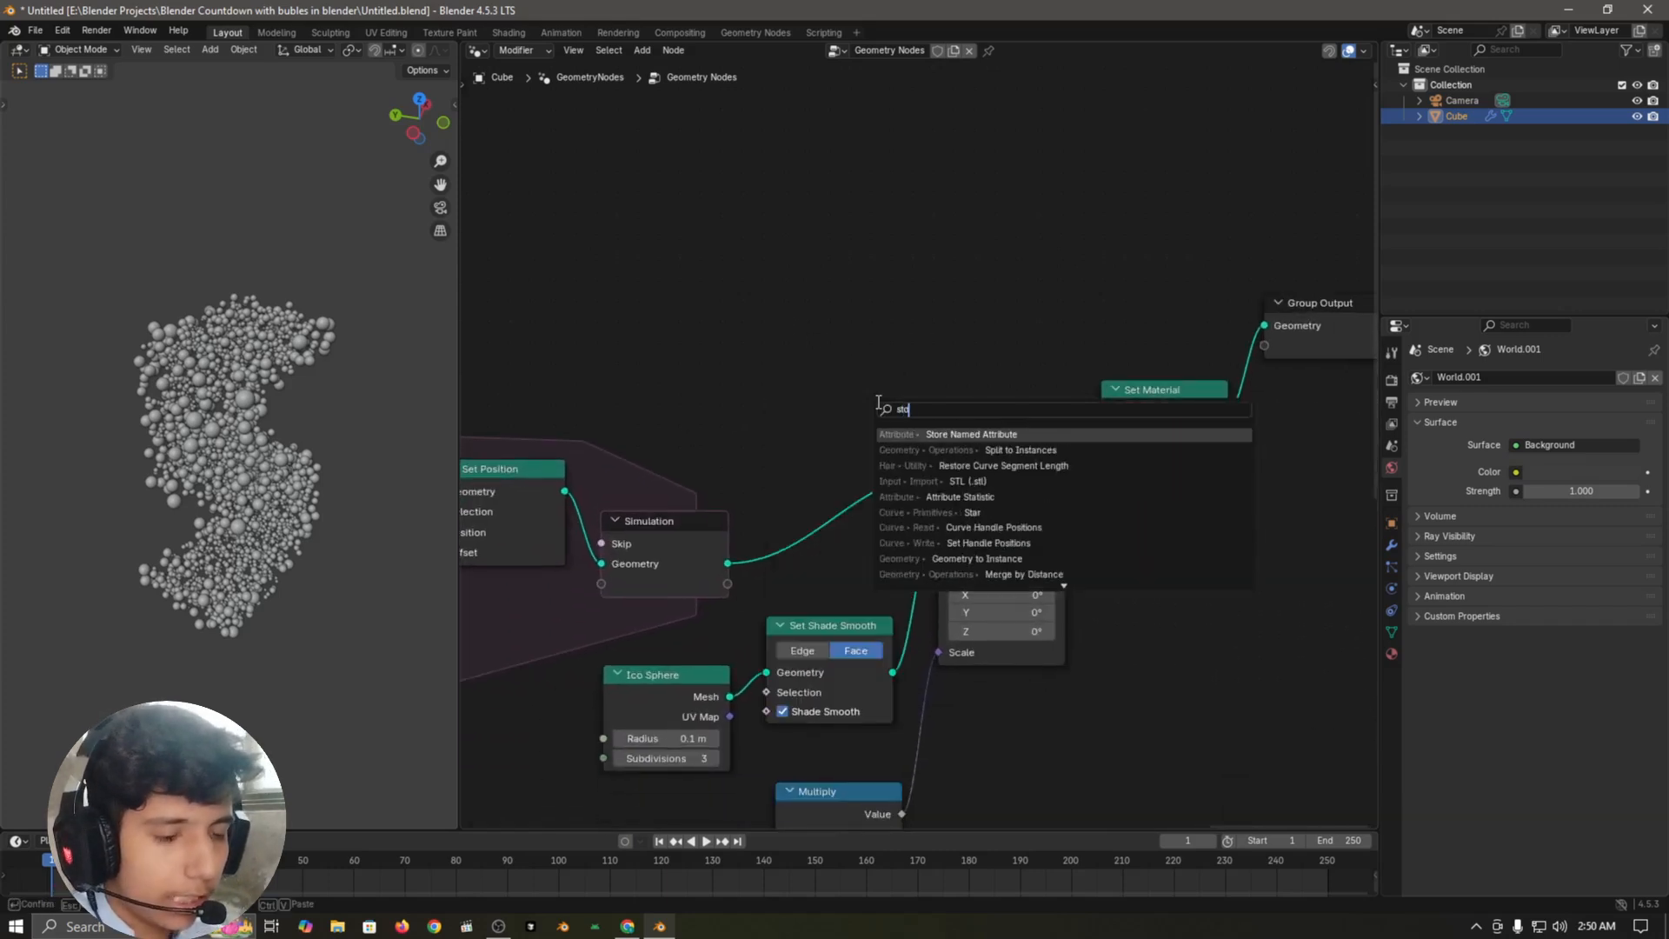
{"action": "type", "text": "store"}
{"action": "key", "text": "Return"}
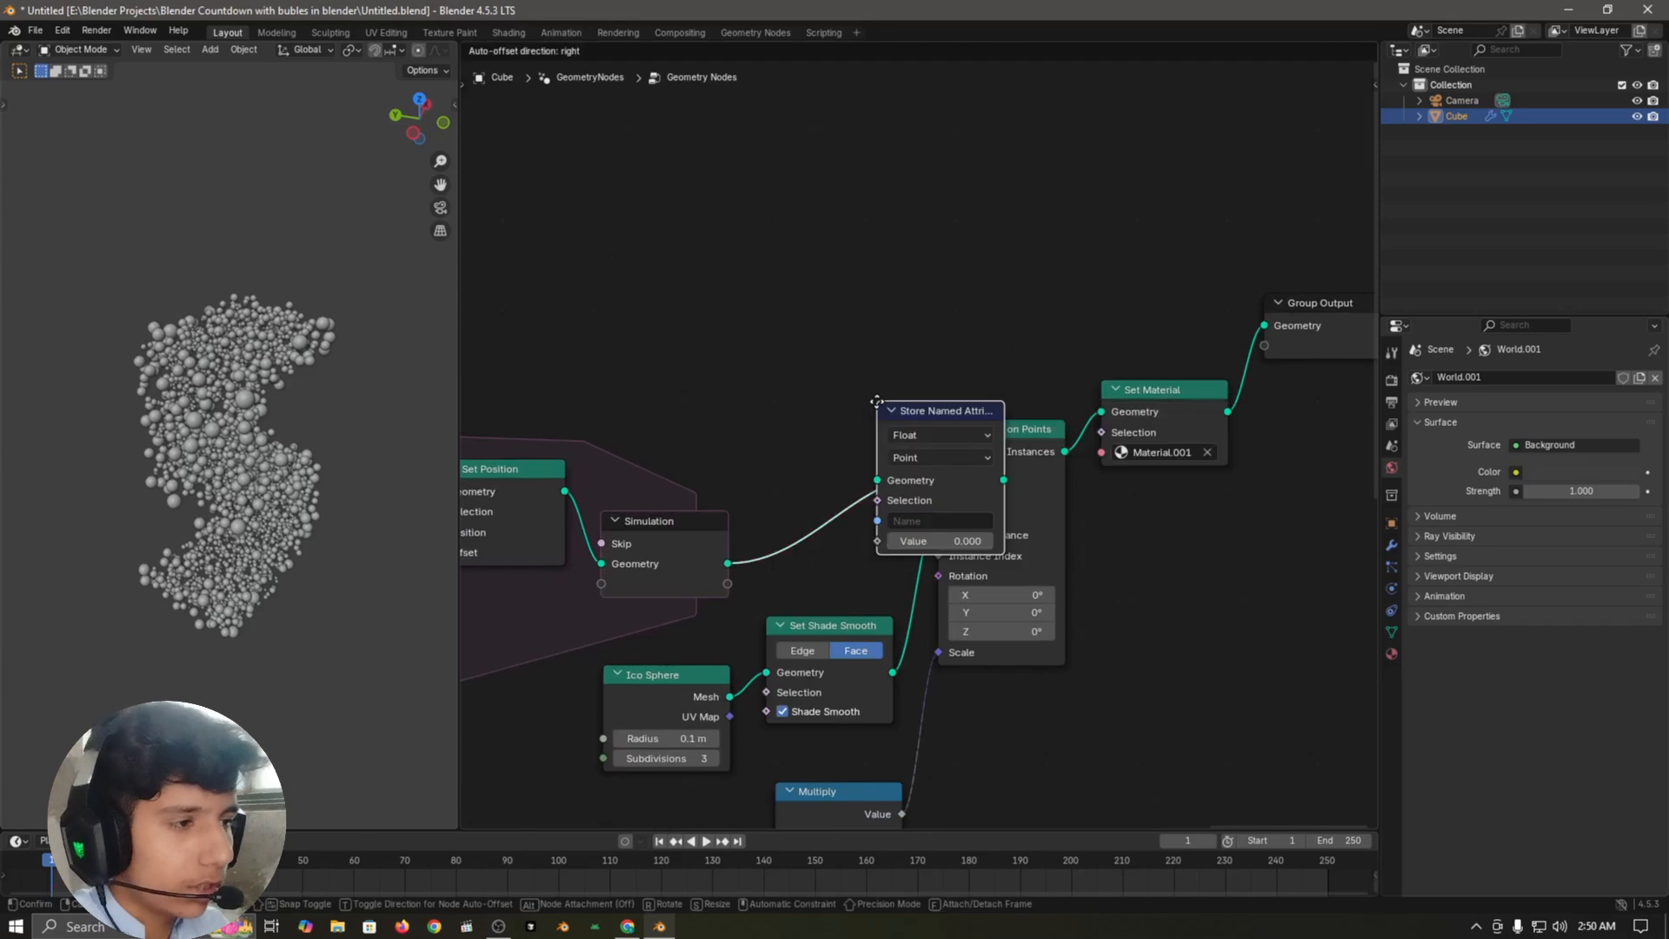
{"action": "left_click", "coordinate": [823, 410]}
Step: Name the stored attribute "rad"
{"action": "scroll", "coordinate": [804, 505], "scroll_direction": "up", "scroll_amount": 2}
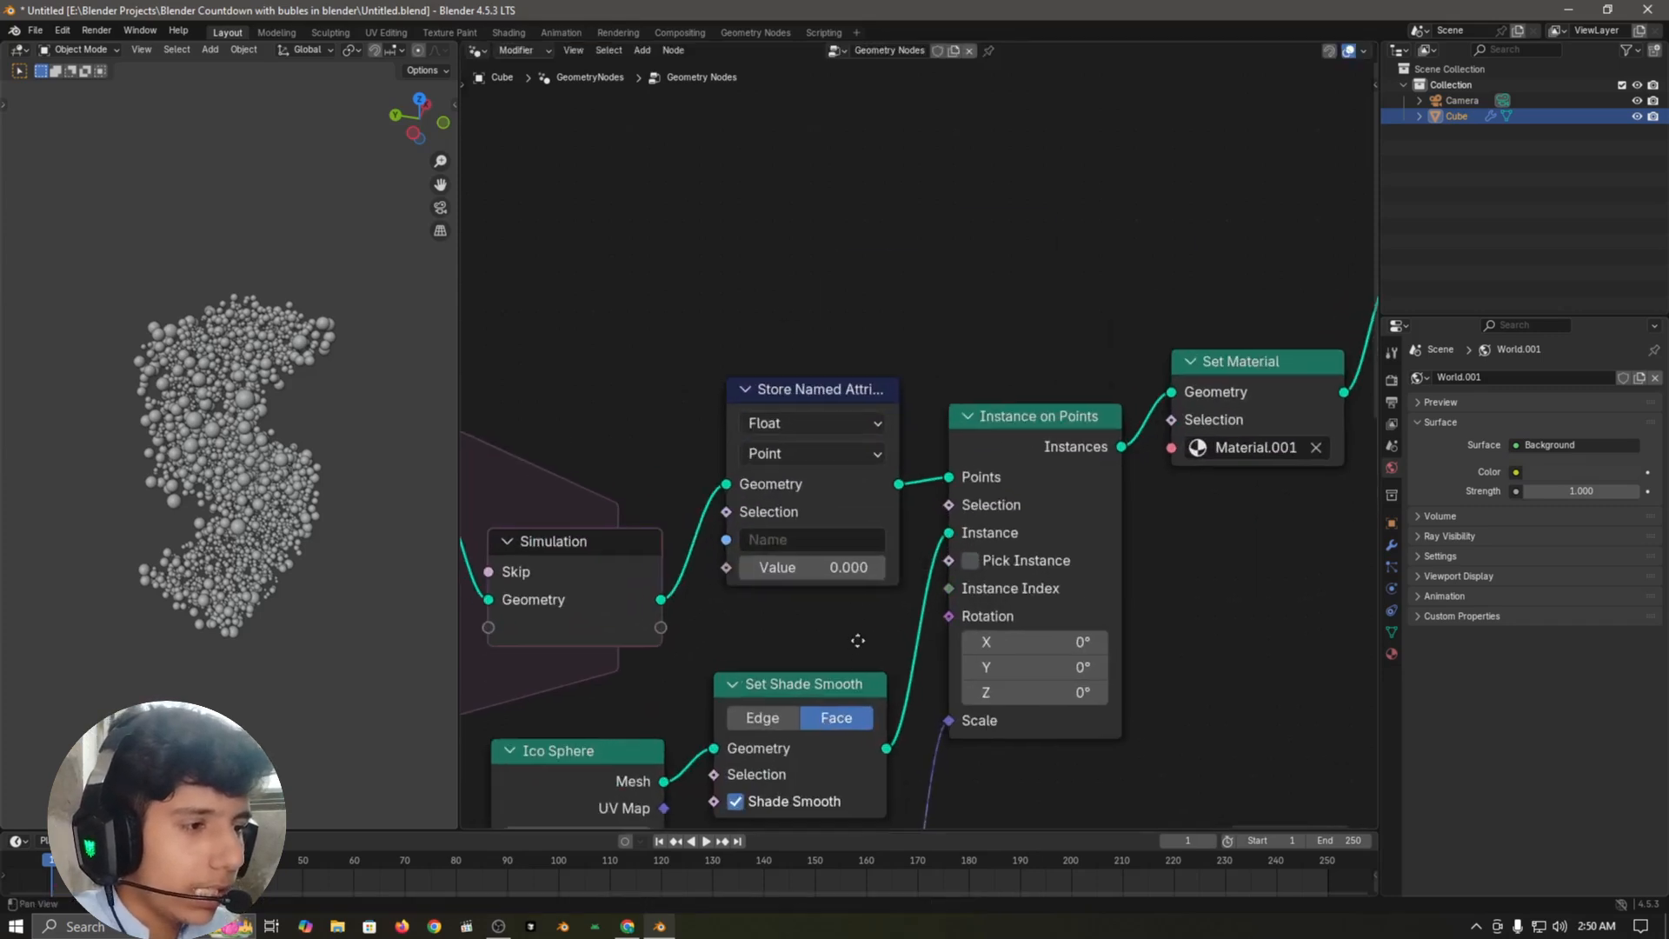
{"action": "left_click", "coordinate": [822, 517]}
{"action": "type", "text": "rad"}
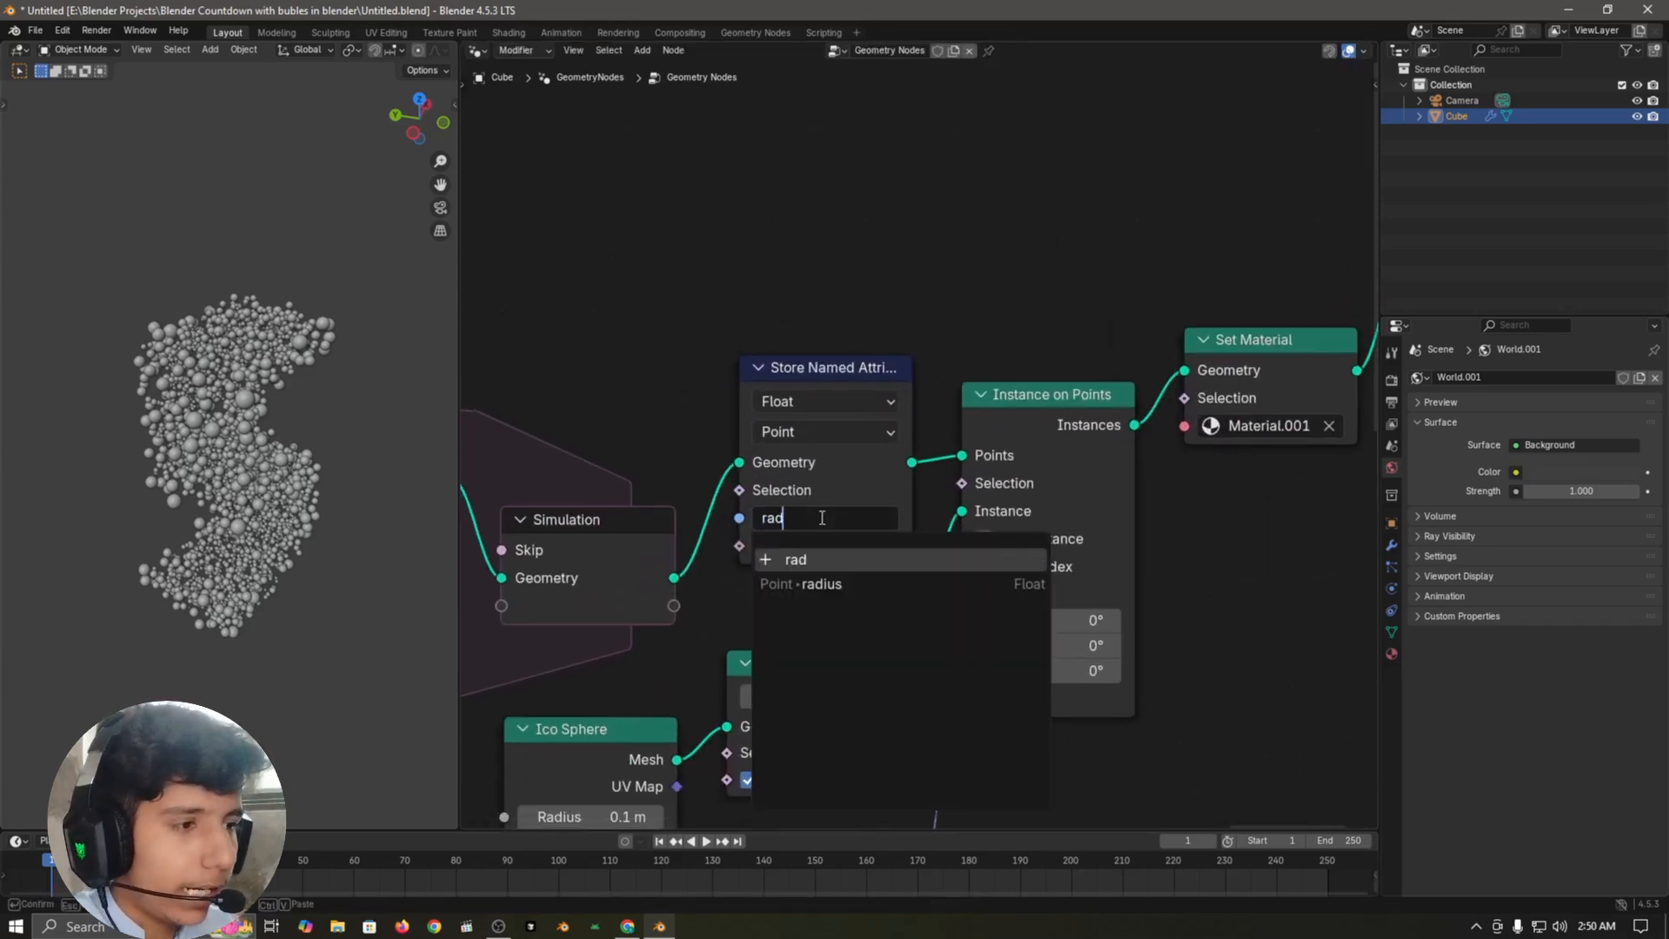
{"action": "key", "text": "Return"}
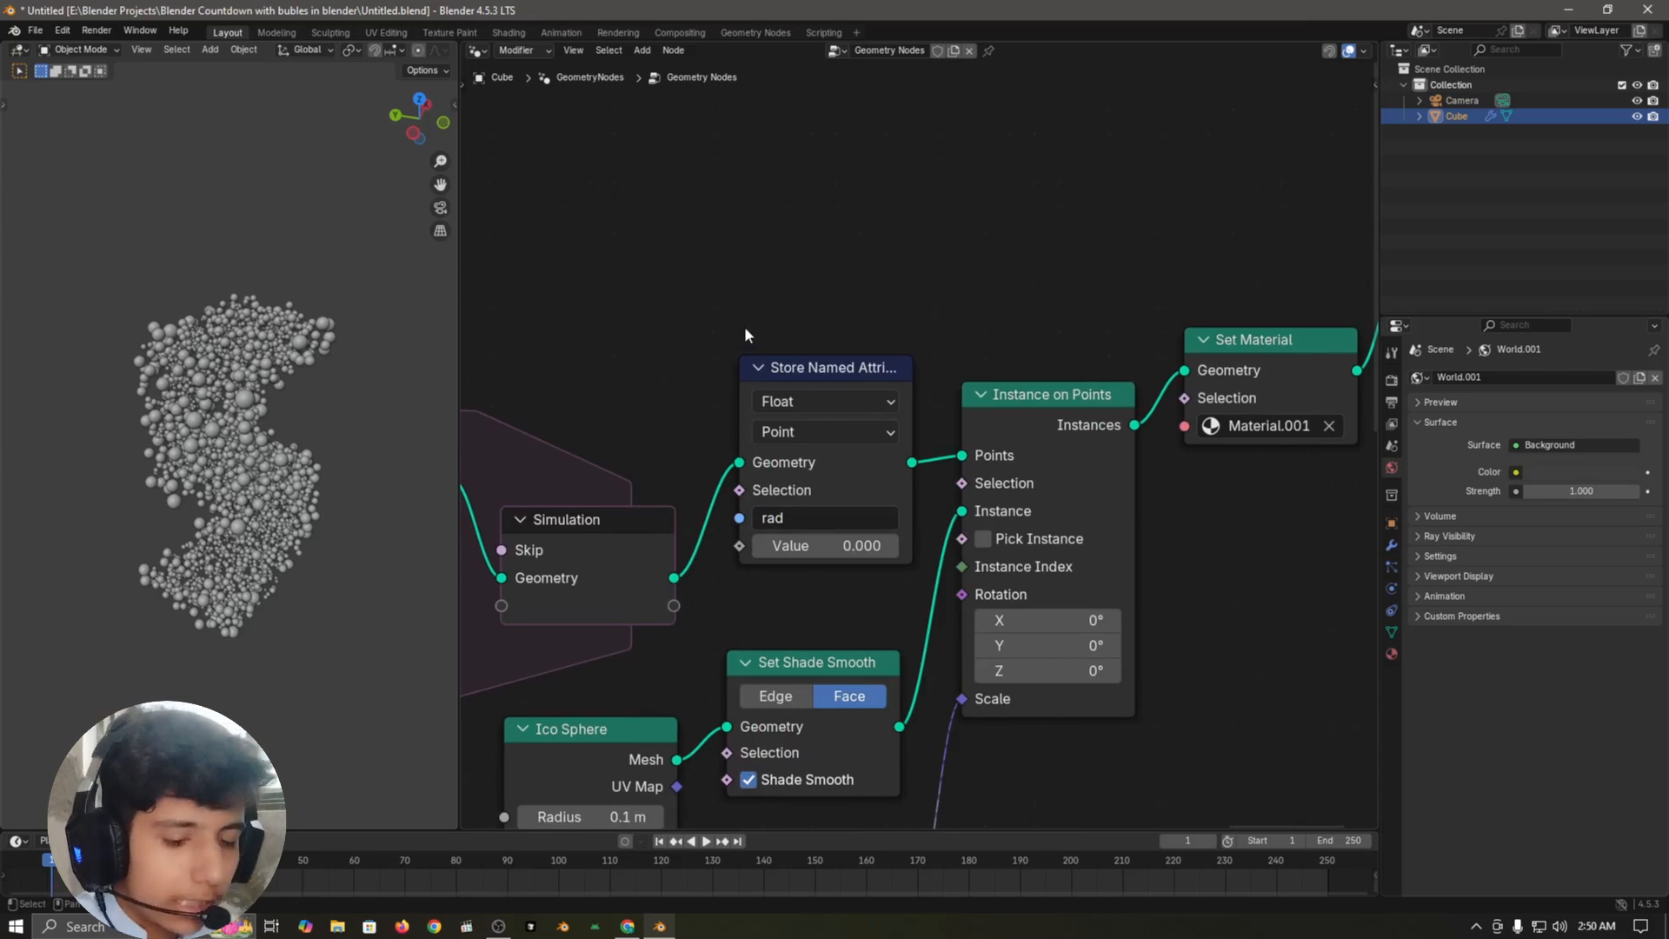
Step: Duplicate the Radius node, place the copy above the Ico Sphere node, and link it to Store Named Attribute's Value
{"action": "key", "text": "shift+a"}
{"action": "scroll", "coordinate": [910, 409], "scroll_direction": "down", "scroll_amount": 1}
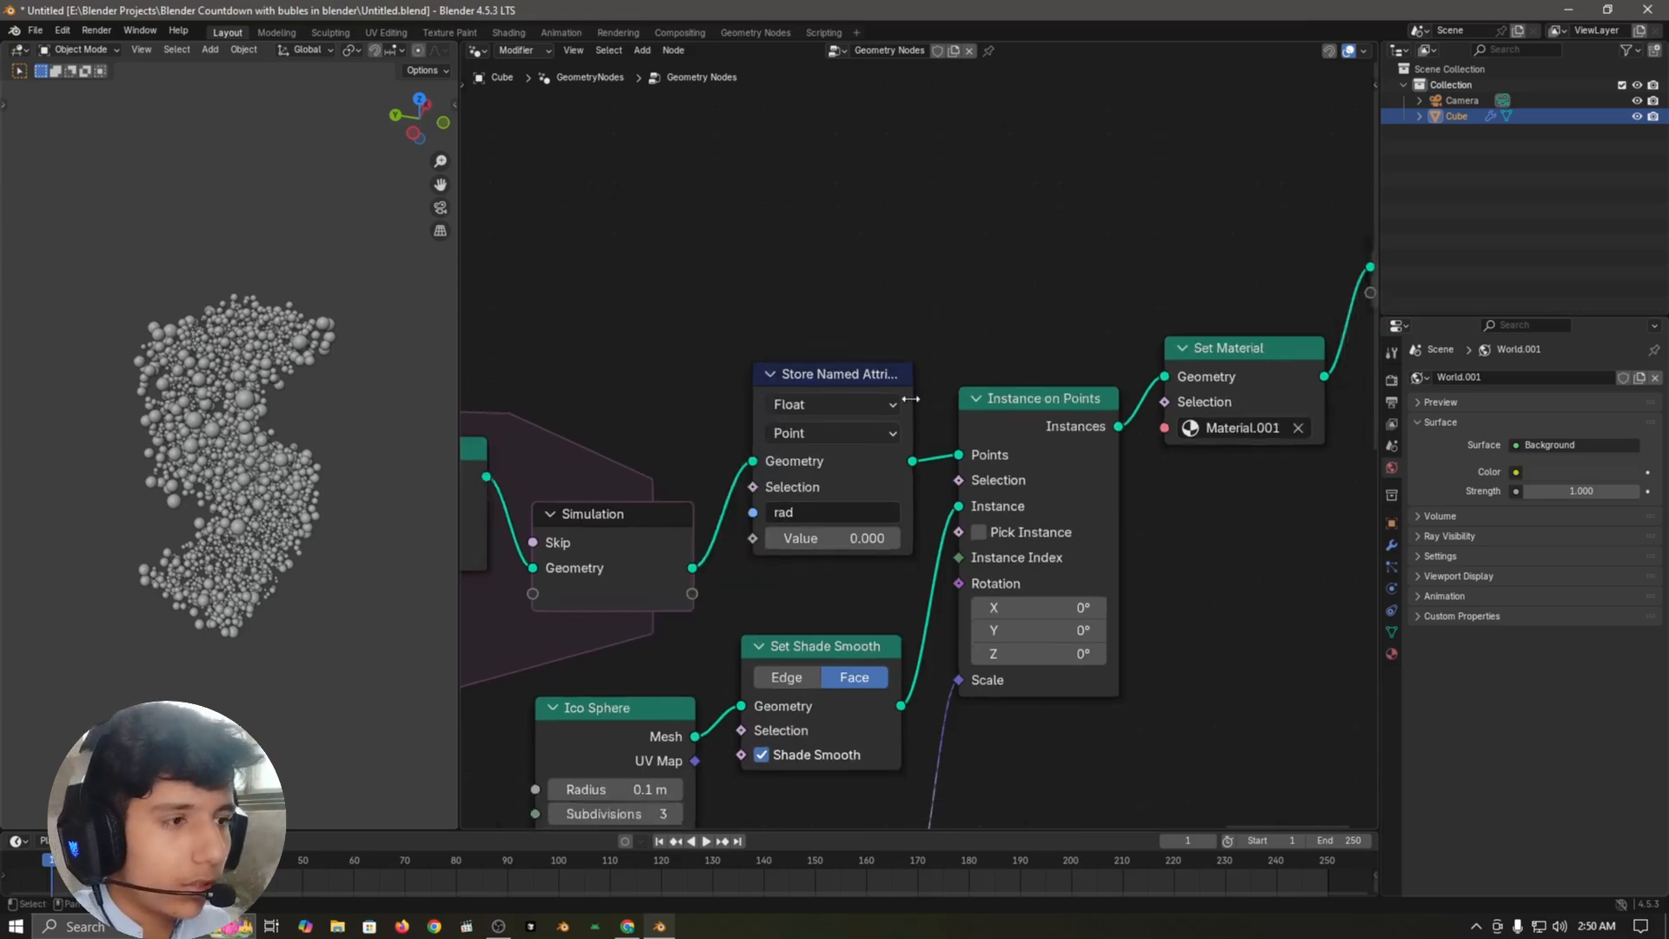
{"action": "scroll", "coordinate": [910, 398], "scroll_direction": "down", "scroll_amount": 2}
{"action": "key", "text": "shift+d"}
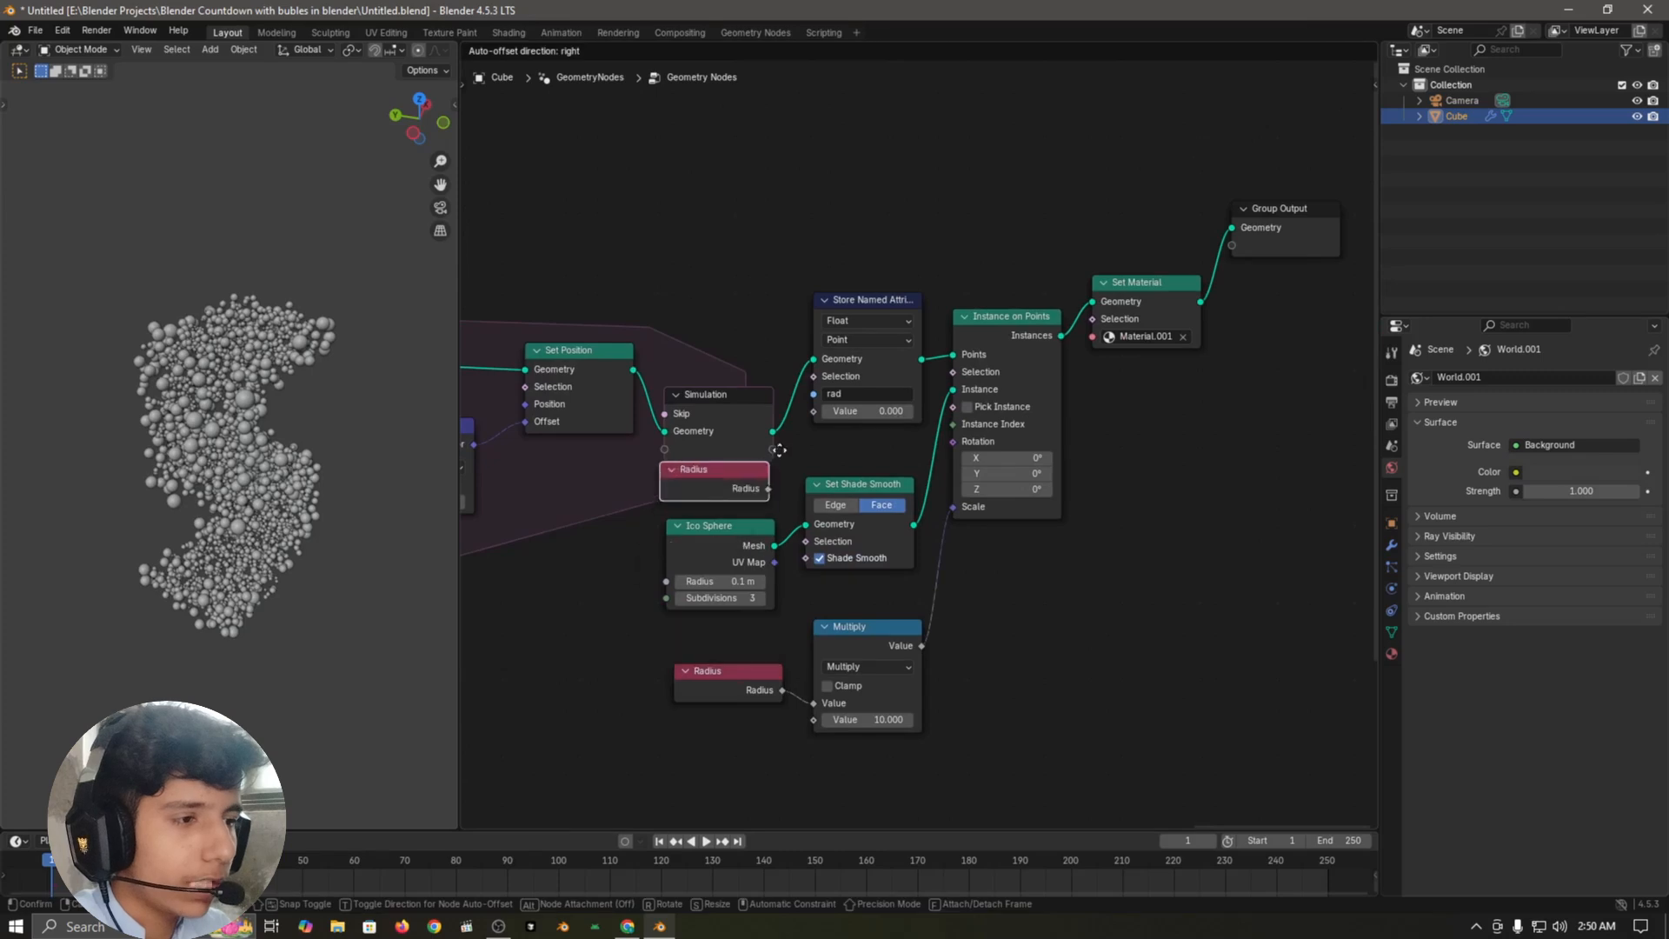
{"action": "left_click", "coordinate": [784, 462]}
{"action": "scroll", "coordinate": [761, 484], "scroll_direction": "up", "scroll_amount": 4}
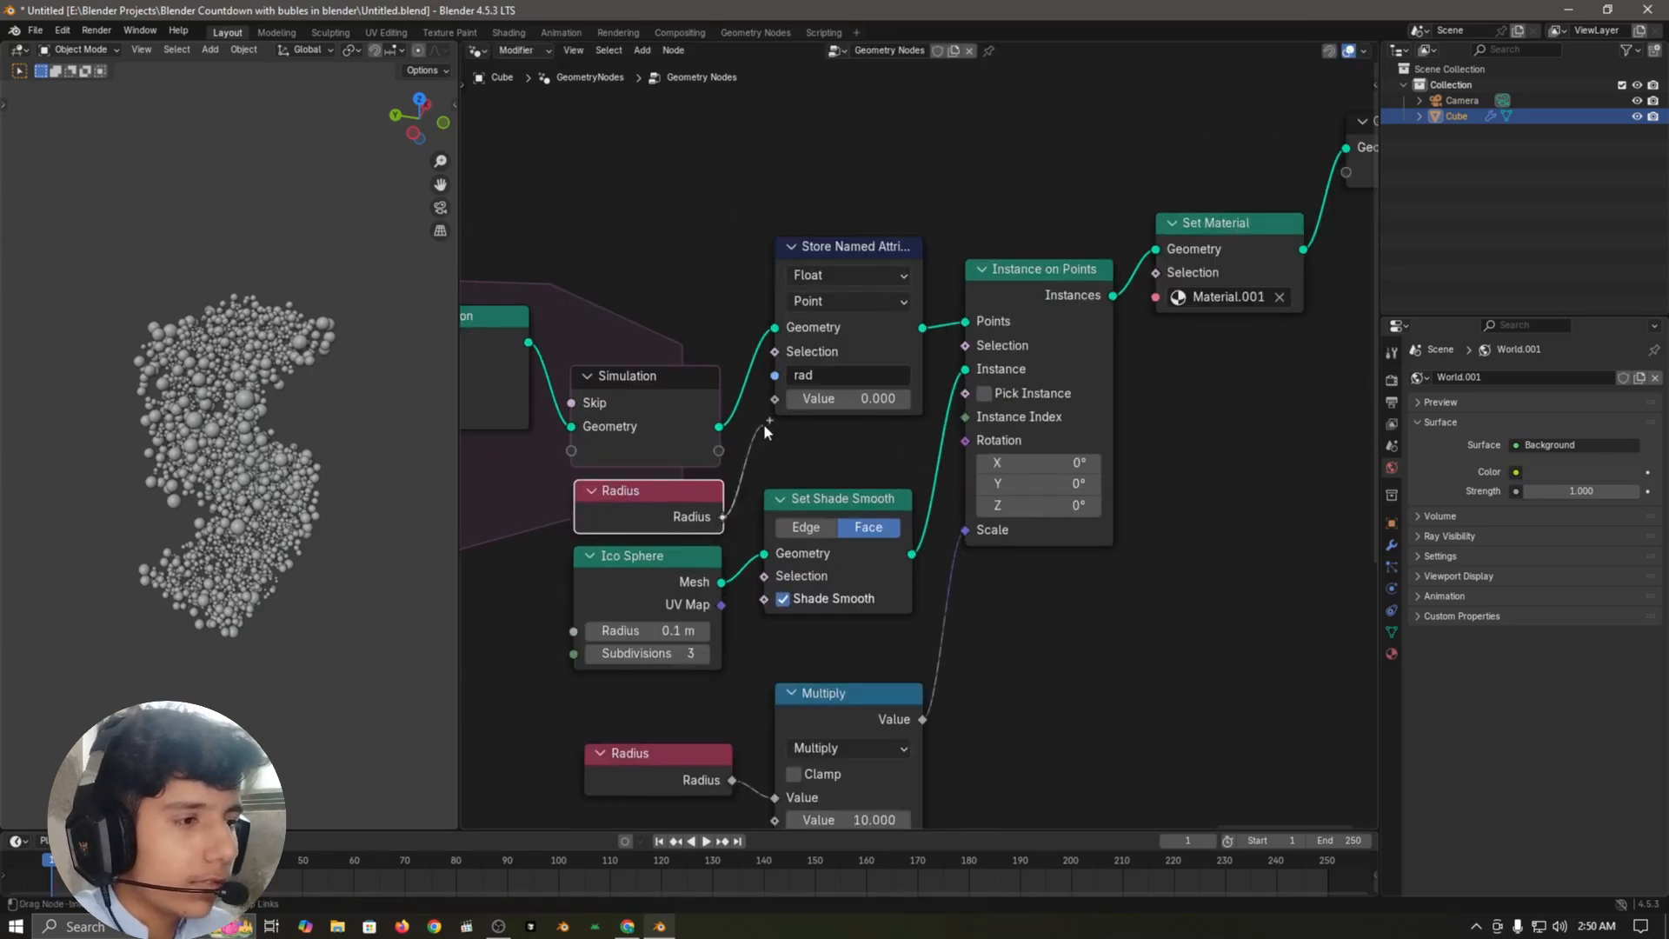
{"action": "left_click_drag", "start_coordinate": [765, 426], "coordinate": [774, 399]}
Step: Widen the 3D viewport beside the node editor and undo the shift of the Store Named Attribute node
{"action": "left_click_drag", "start_coordinate": [850, 252], "coordinate": [840, 297]}
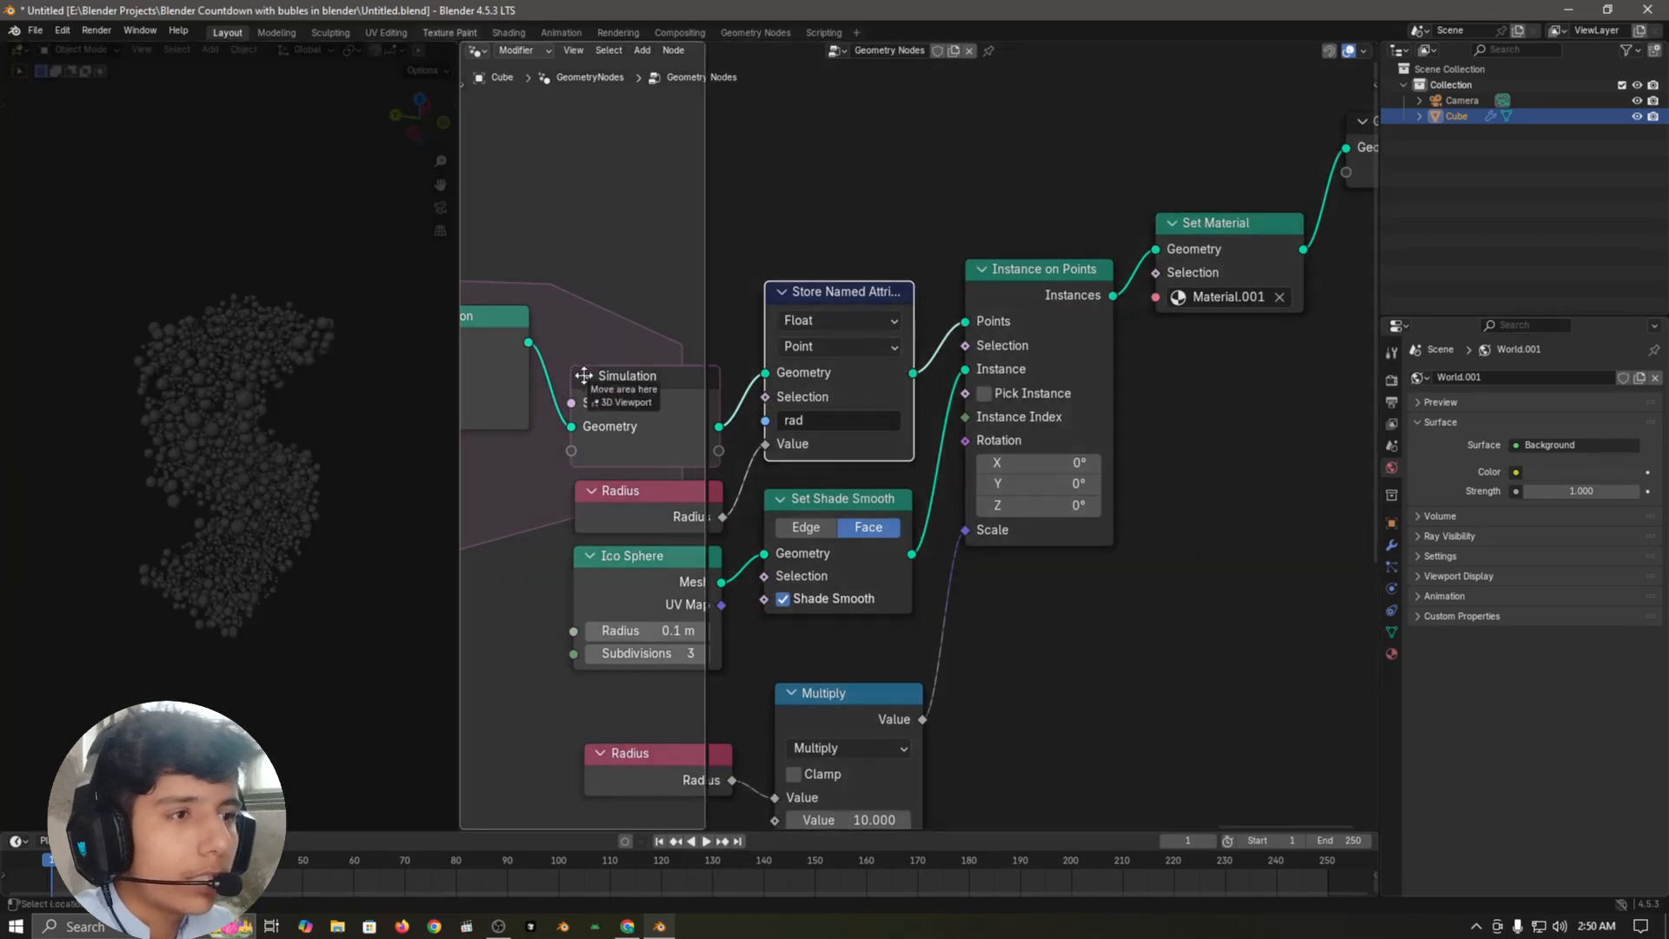
{"action": "left_click_drag", "start_coordinate": [458, 46], "coordinate": [702, 130]}
{"action": "key", "text": "ctrl+z"}
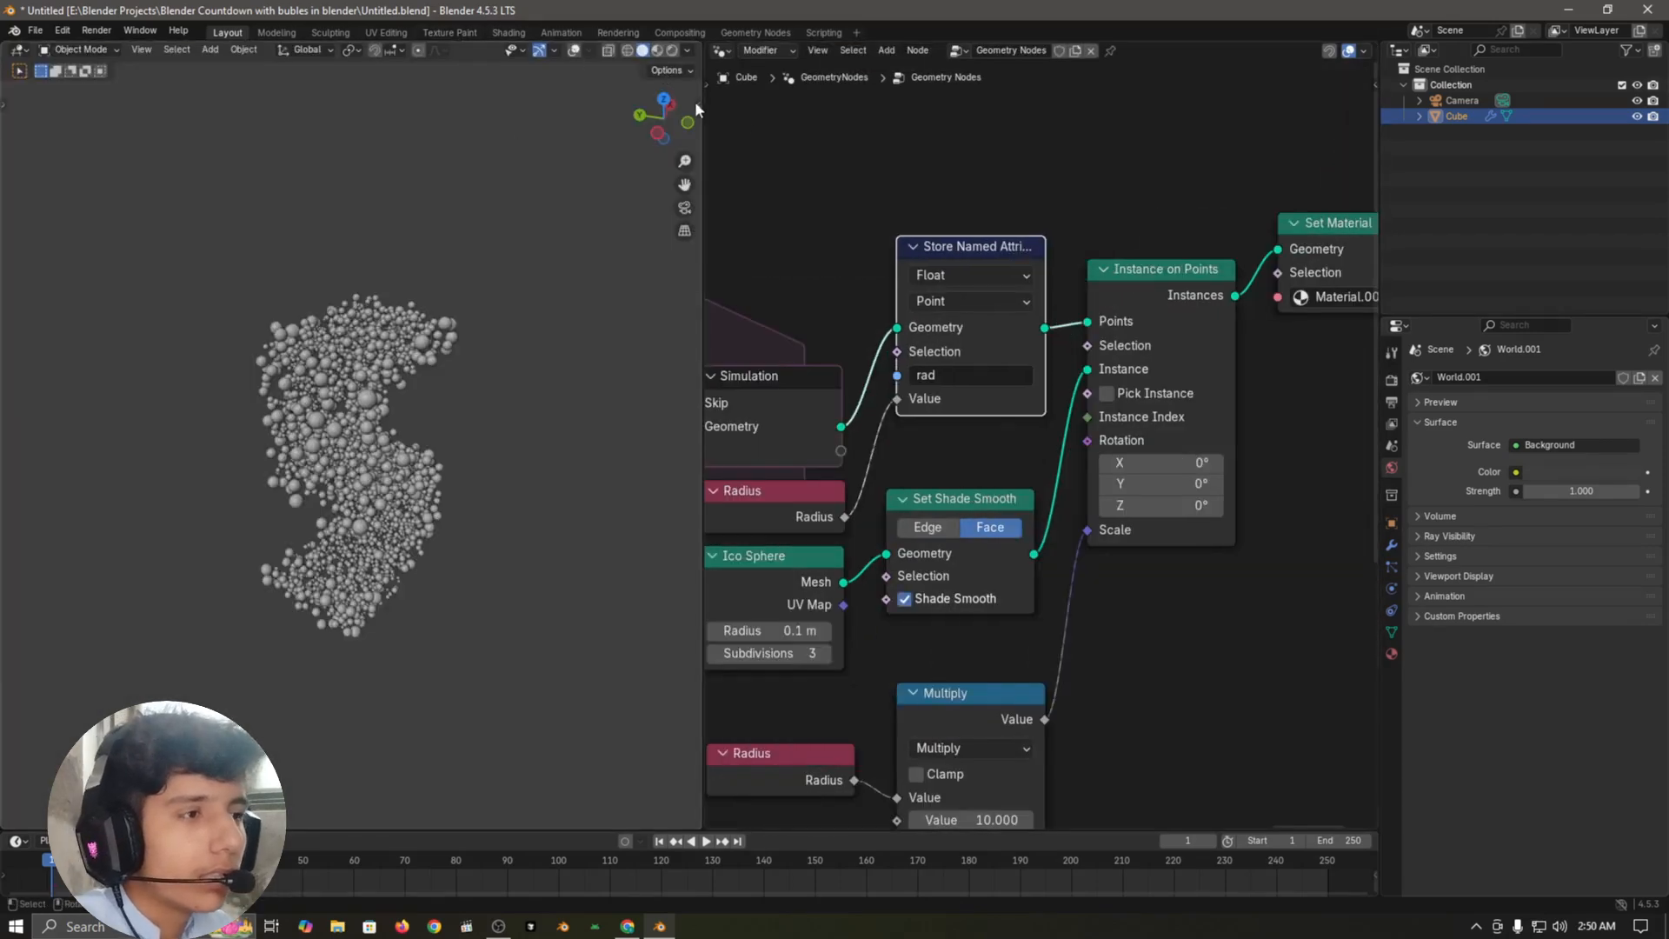
Step: Redo the Store Named Attribute node's shift, split the node editor in two, and make the enlarged upper area a Shader Editor
{"action": "key", "text": "ctrl+shift+z"}
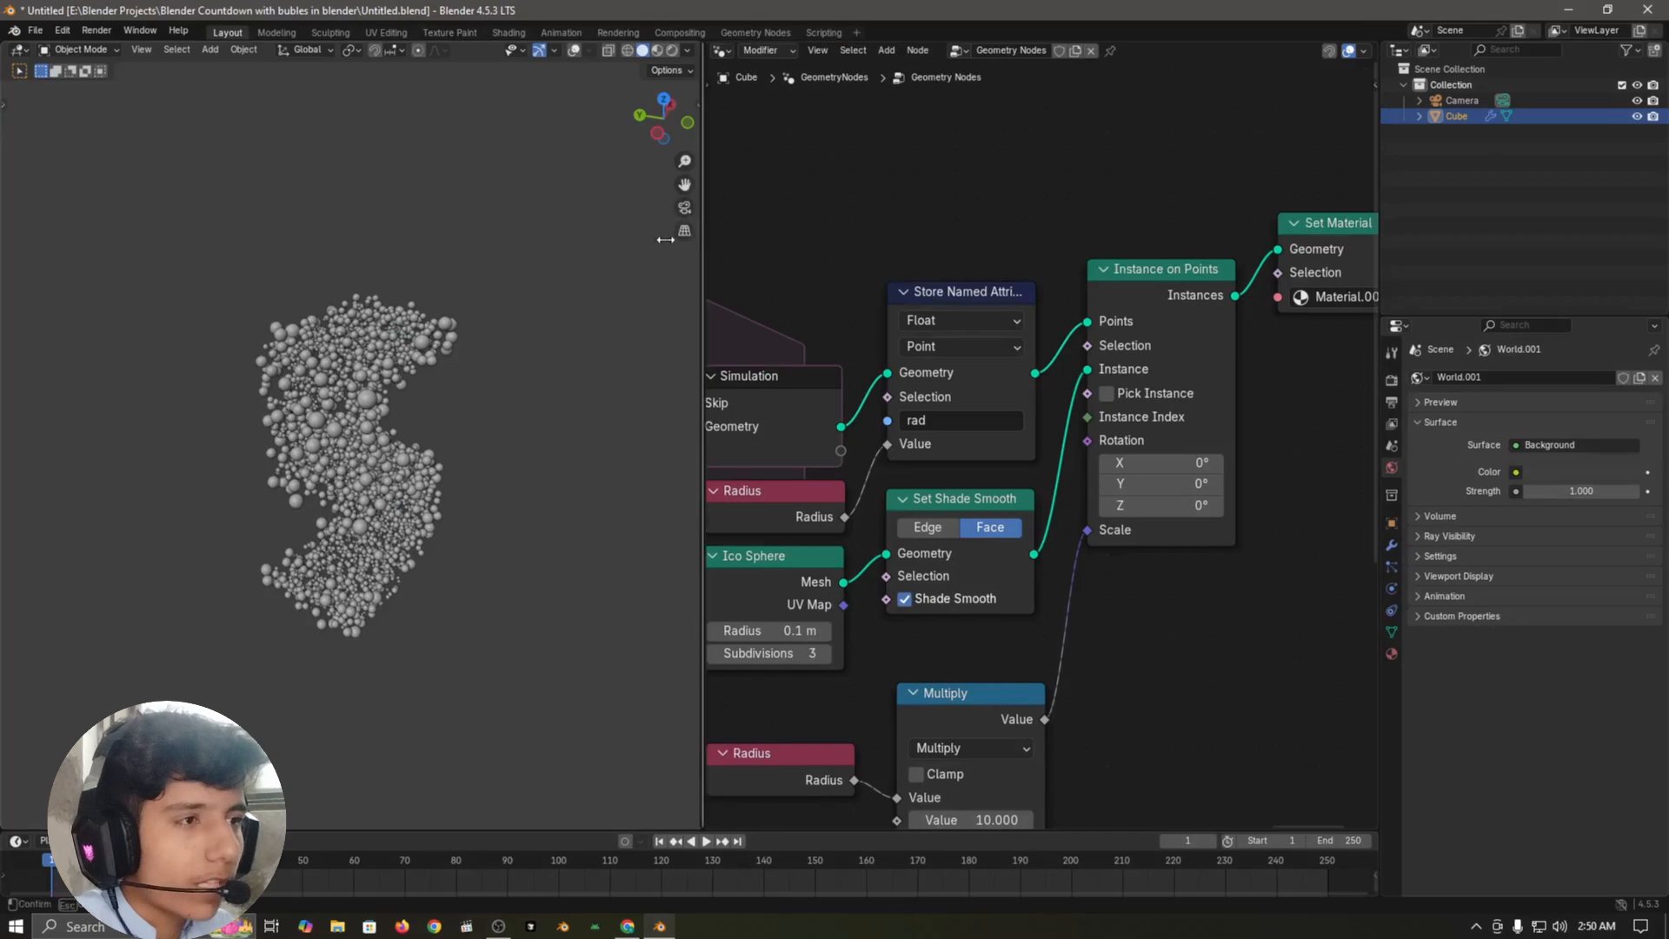
{"action": "left_click_drag", "start_coordinate": [702, 235], "coordinate": [430, 388]}
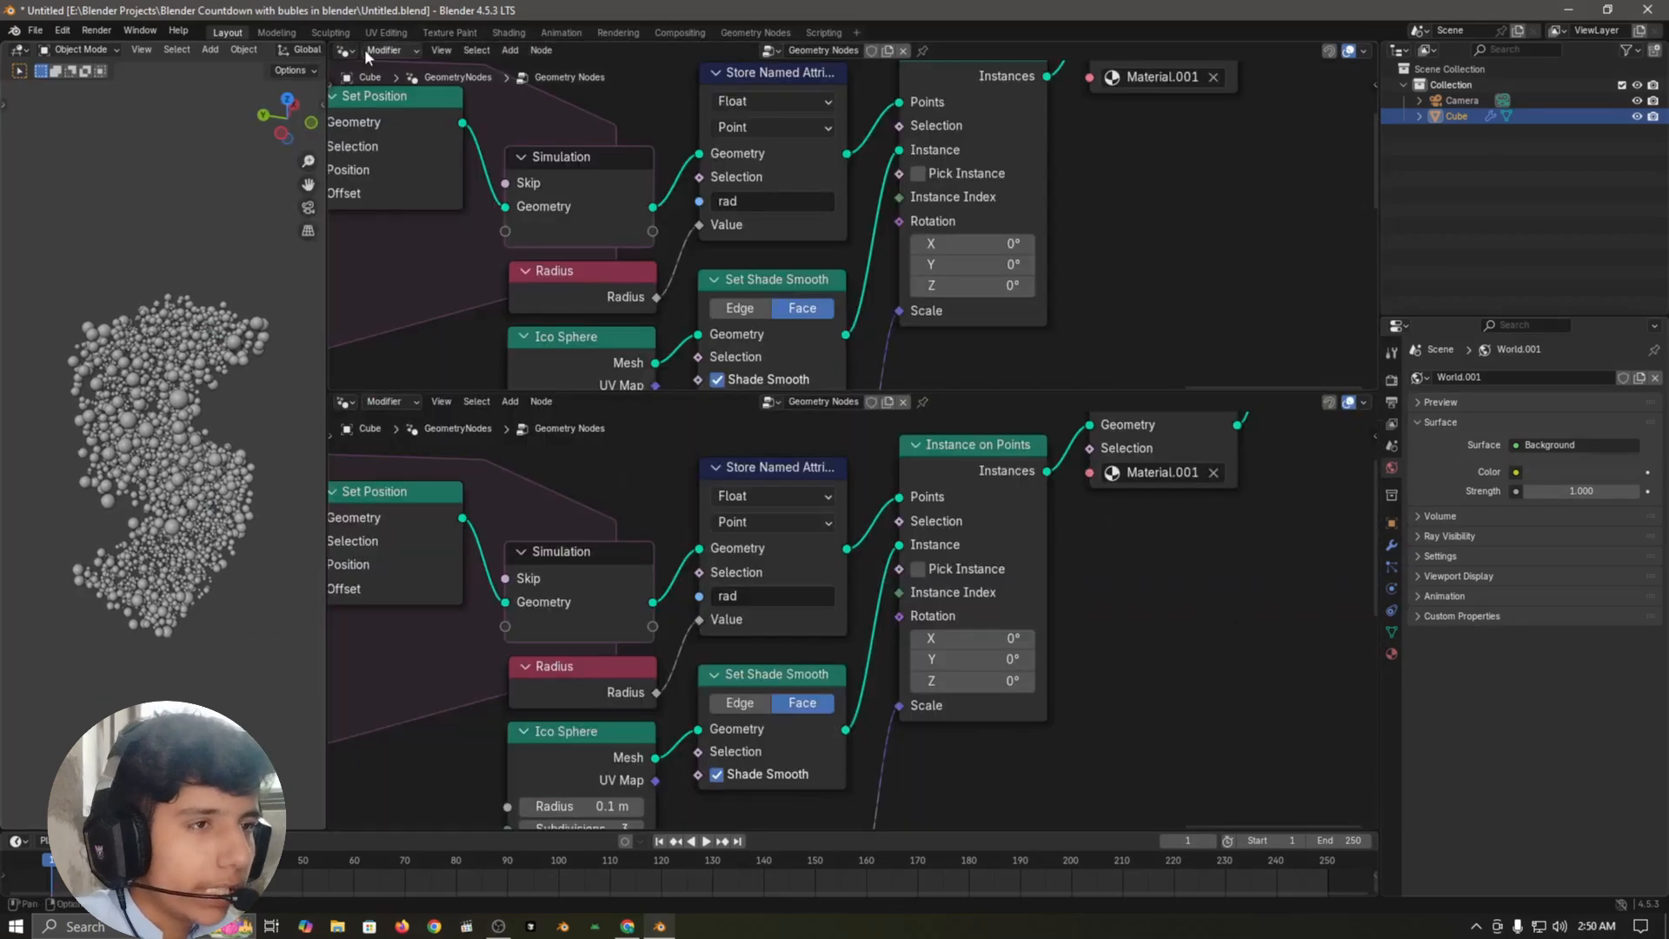
{"action": "left_click", "coordinate": [348, 50]}
{"action": "left_click", "coordinate": [421, 171]}
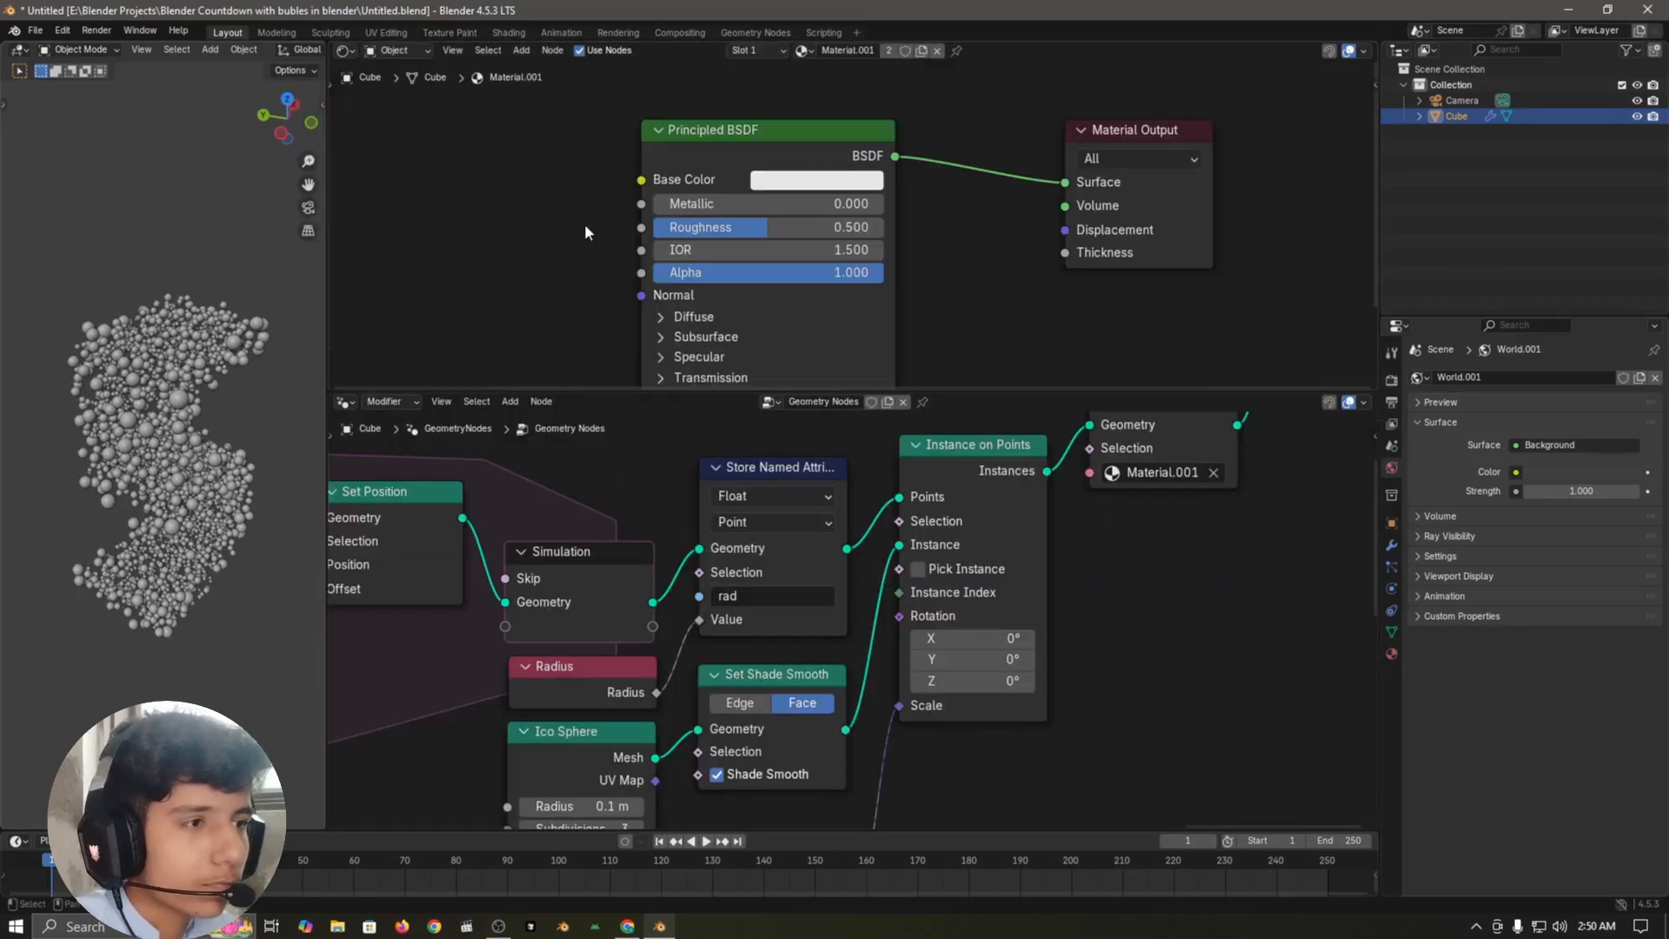
{"action": "left_click_drag", "start_coordinate": [586, 394], "coordinate": [574, 549]}
{"action": "scroll", "coordinate": [781, 227], "scroll_direction": "down", "scroll_amount": 3}
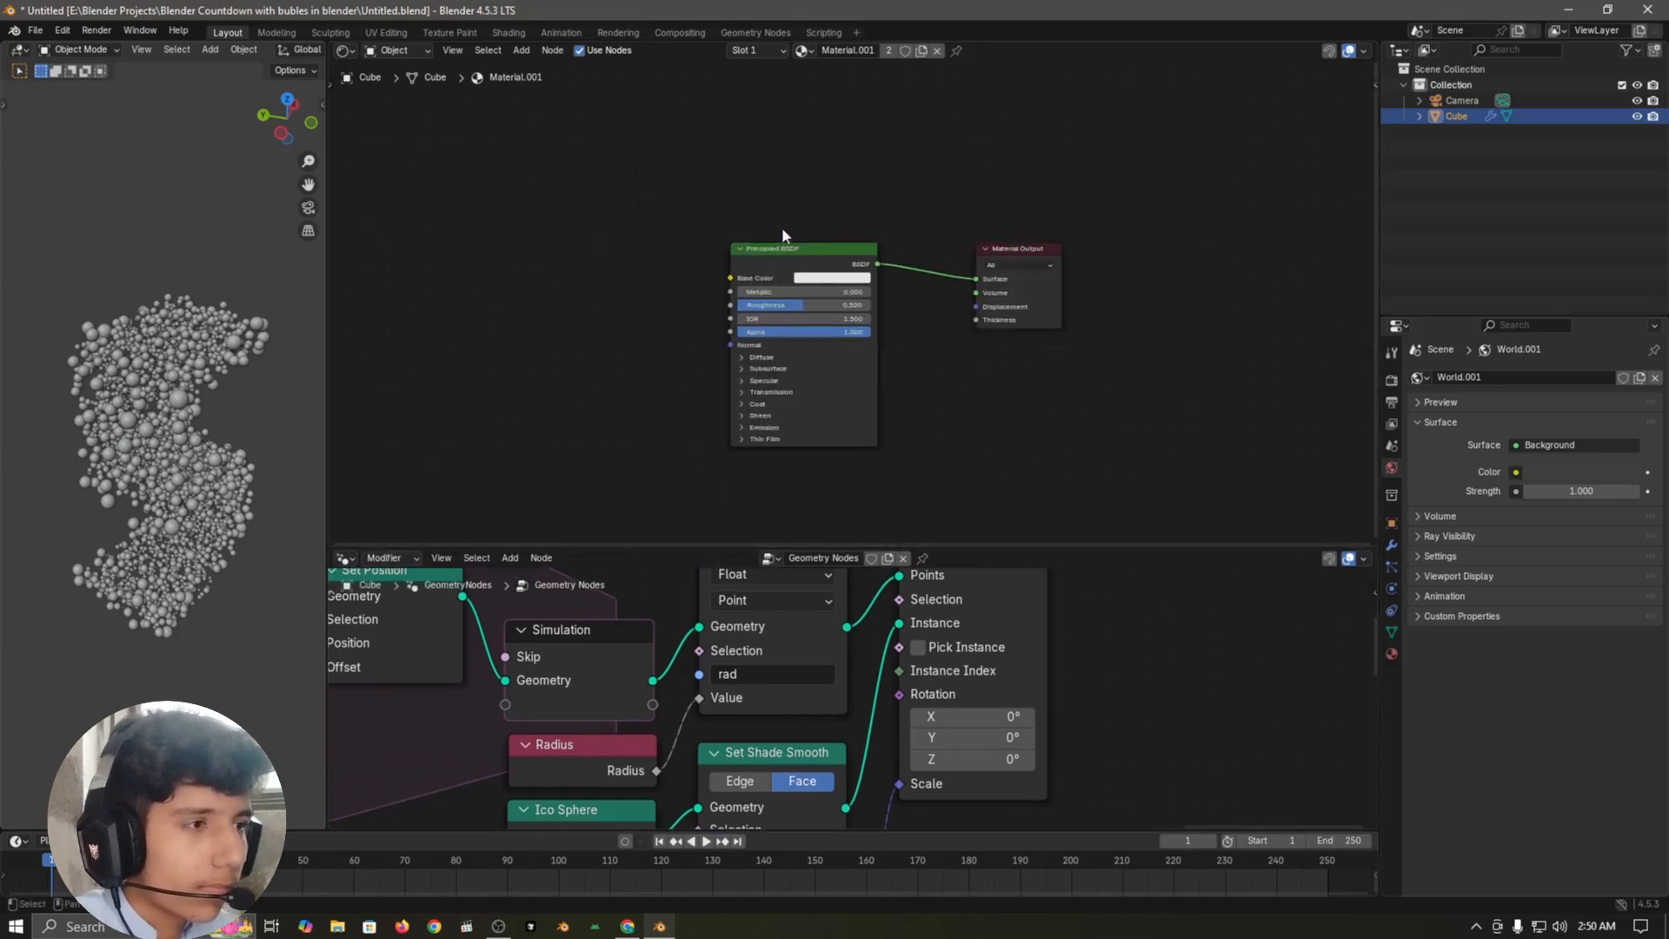
Step: Move the Principled BSDF node closer to the Material Output node
{"action": "left_click", "coordinate": [800, 249]}
{"action": "left_click_drag", "start_coordinate": [800, 251], "coordinate": [878, 219]}
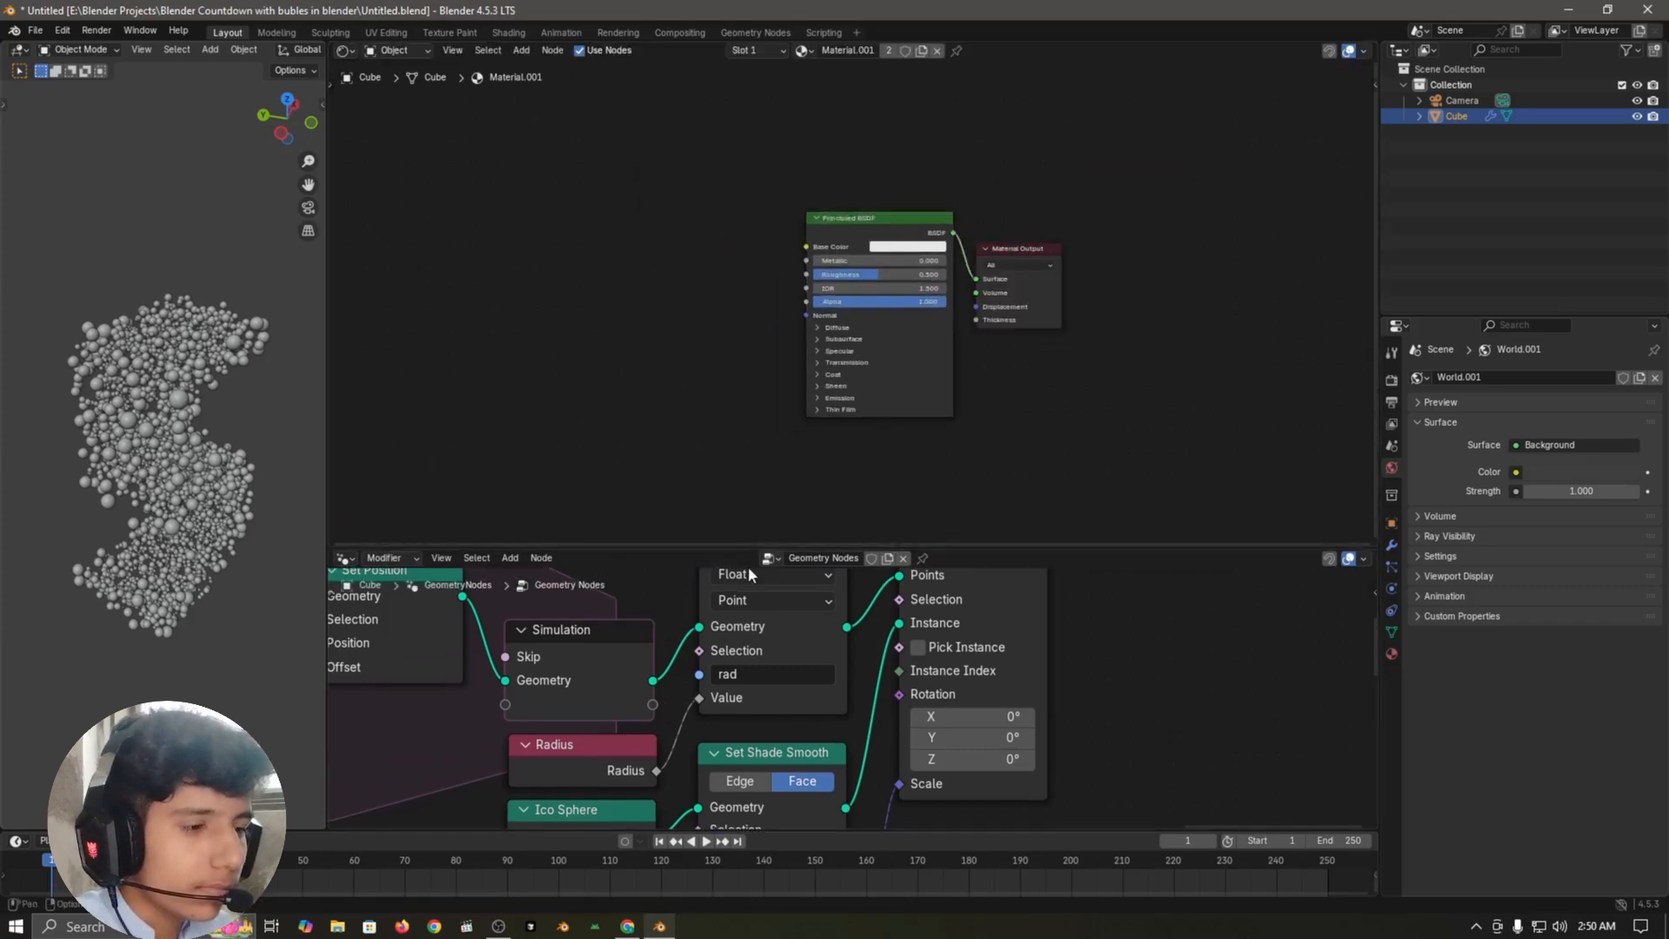
{"action": "middle_click_drag", "start_coordinate": [604, 307], "coordinate": [654, 300]}
Step: Add an Attribute node before the Principled BSDF and set its attribute name to "rad"
{"action": "key", "text": "shift+a"}
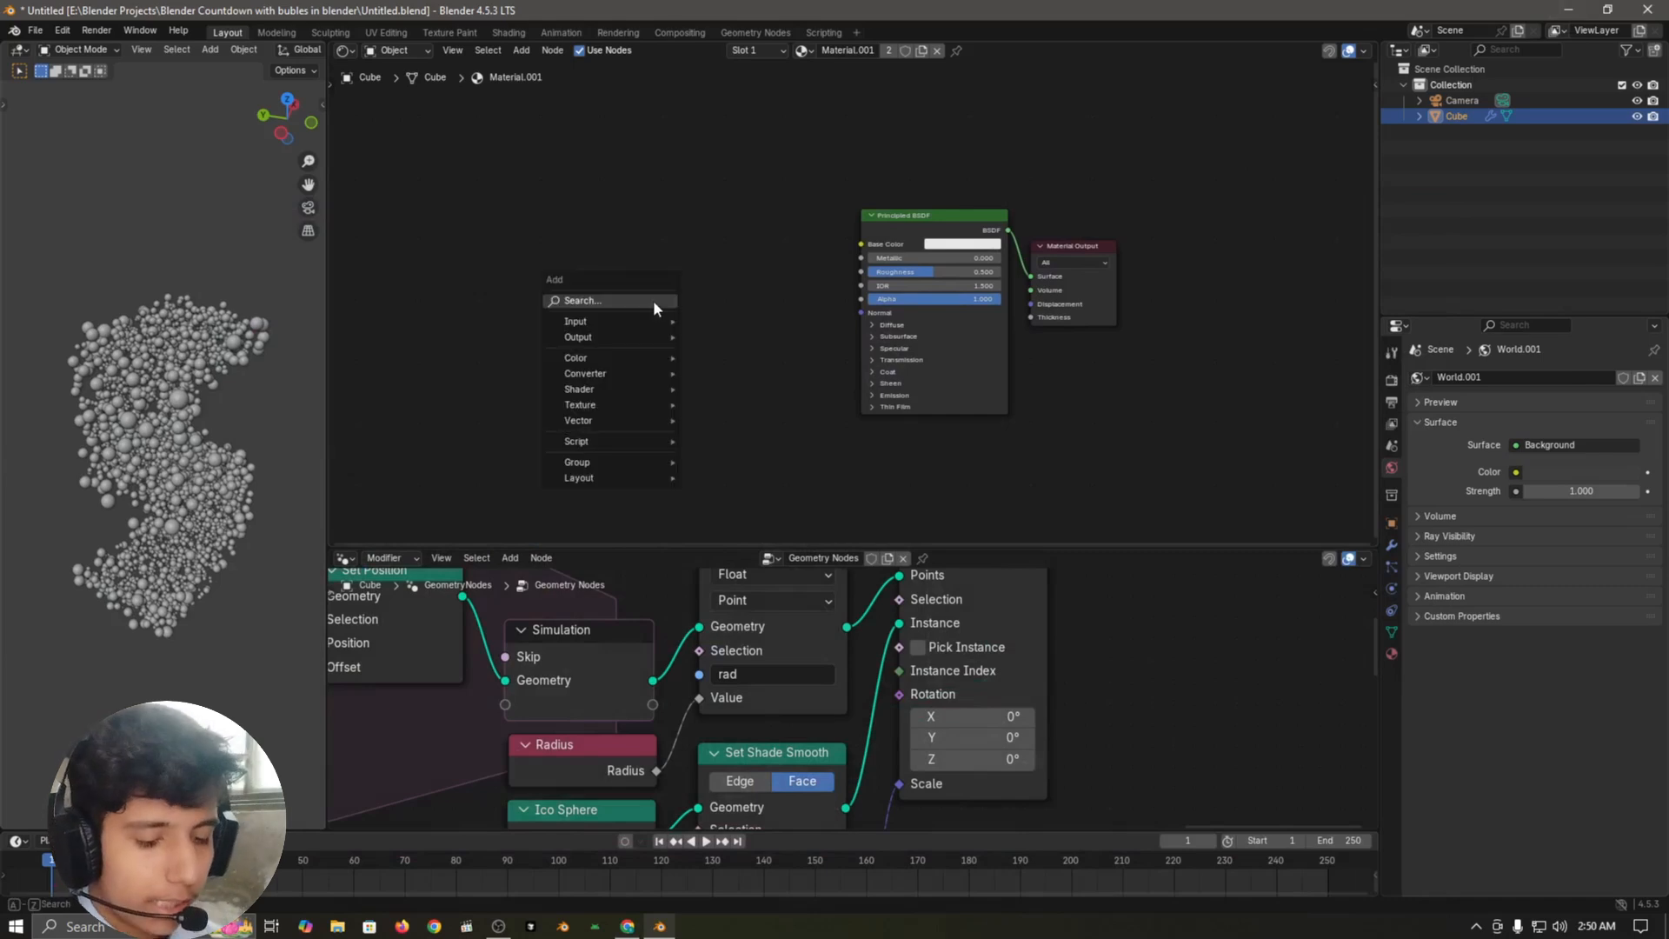
{"action": "type", "text": "attr"}
{"action": "key", "text": "Return"}
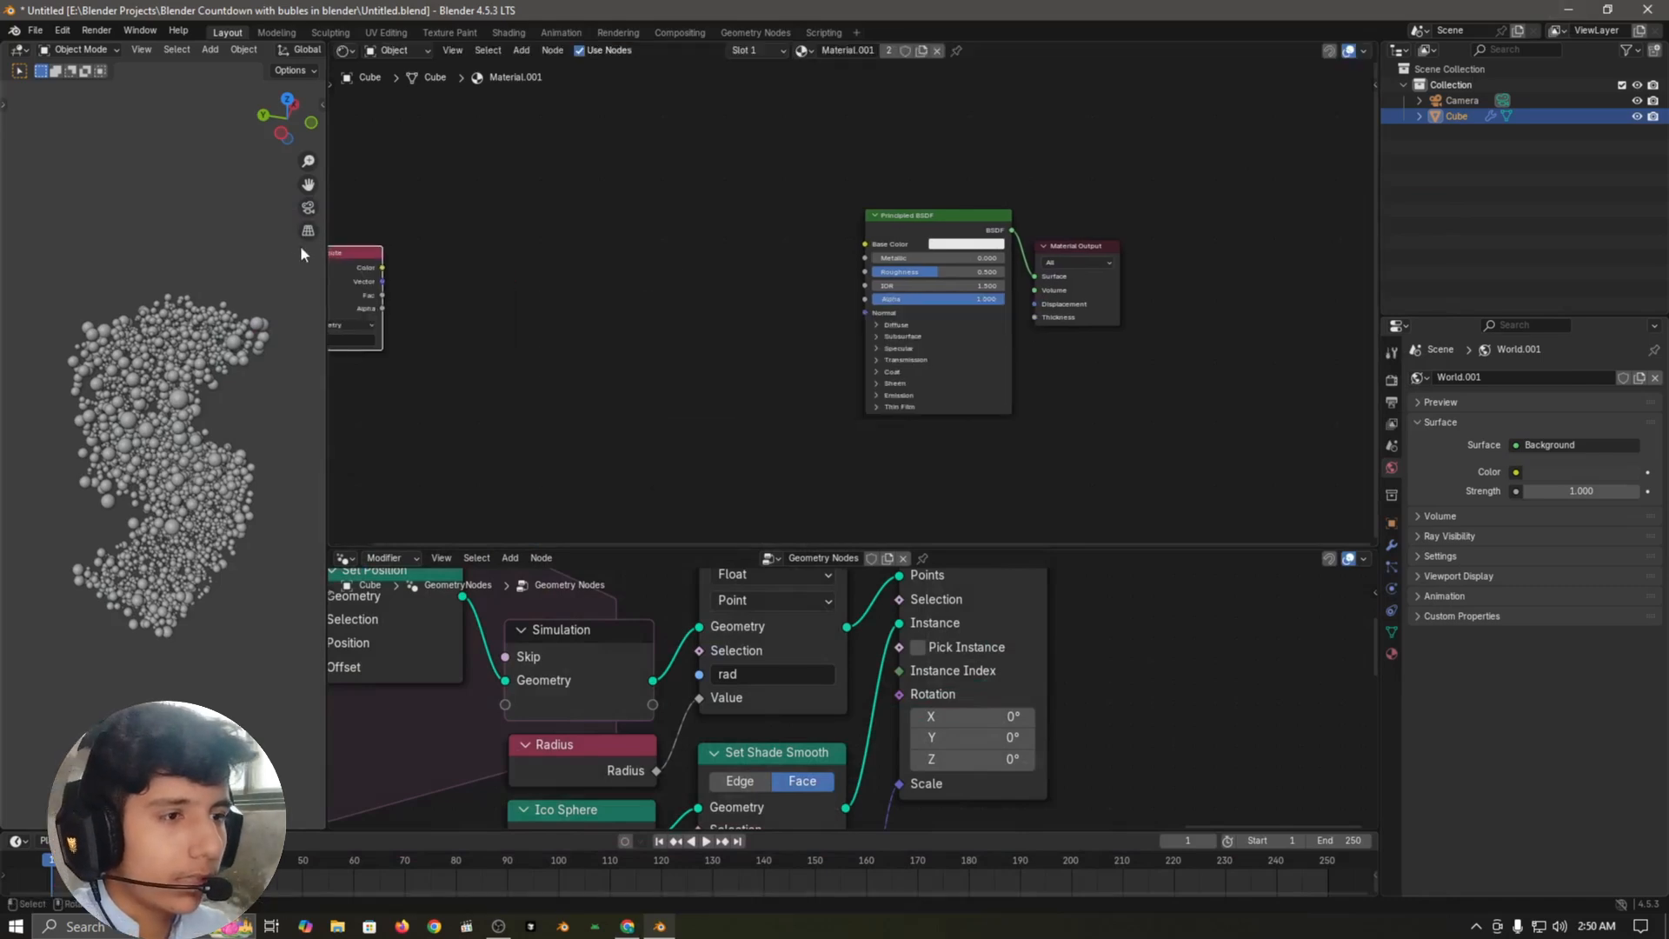
{"action": "left_click", "coordinate": [748, 308]}
{"action": "scroll", "coordinate": [600, 370], "scroll_direction": "up", "scroll_amount": 2}
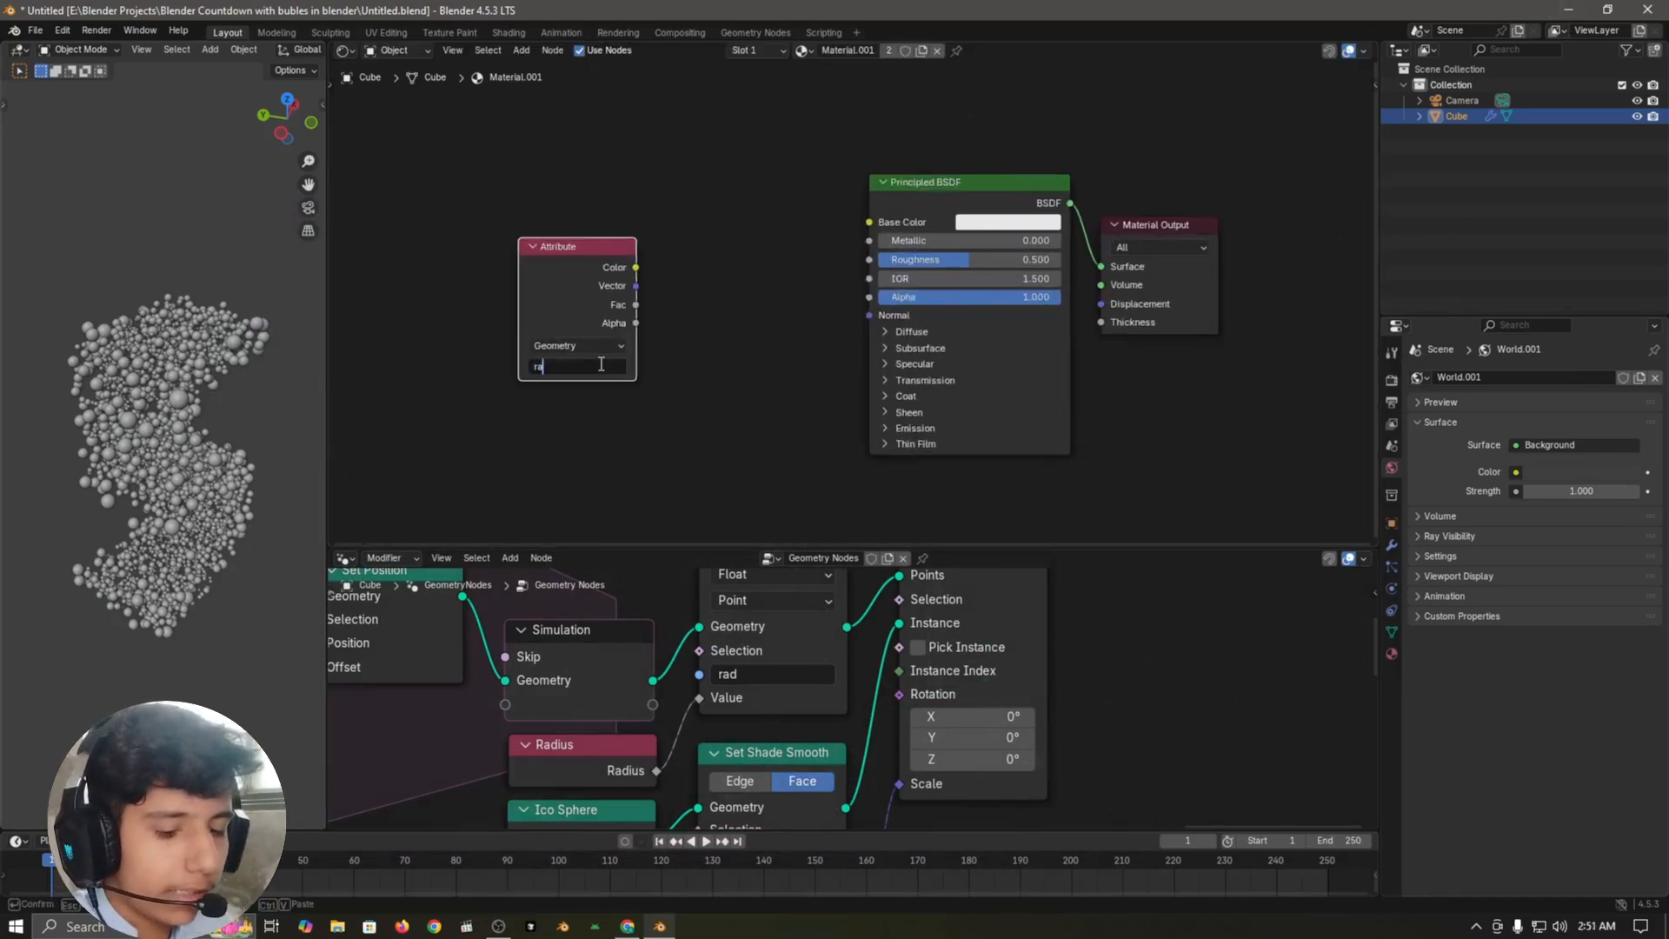
{"action": "left_click_drag", "start_coordinate": [570, 261], "coordinate": [527, 264]}
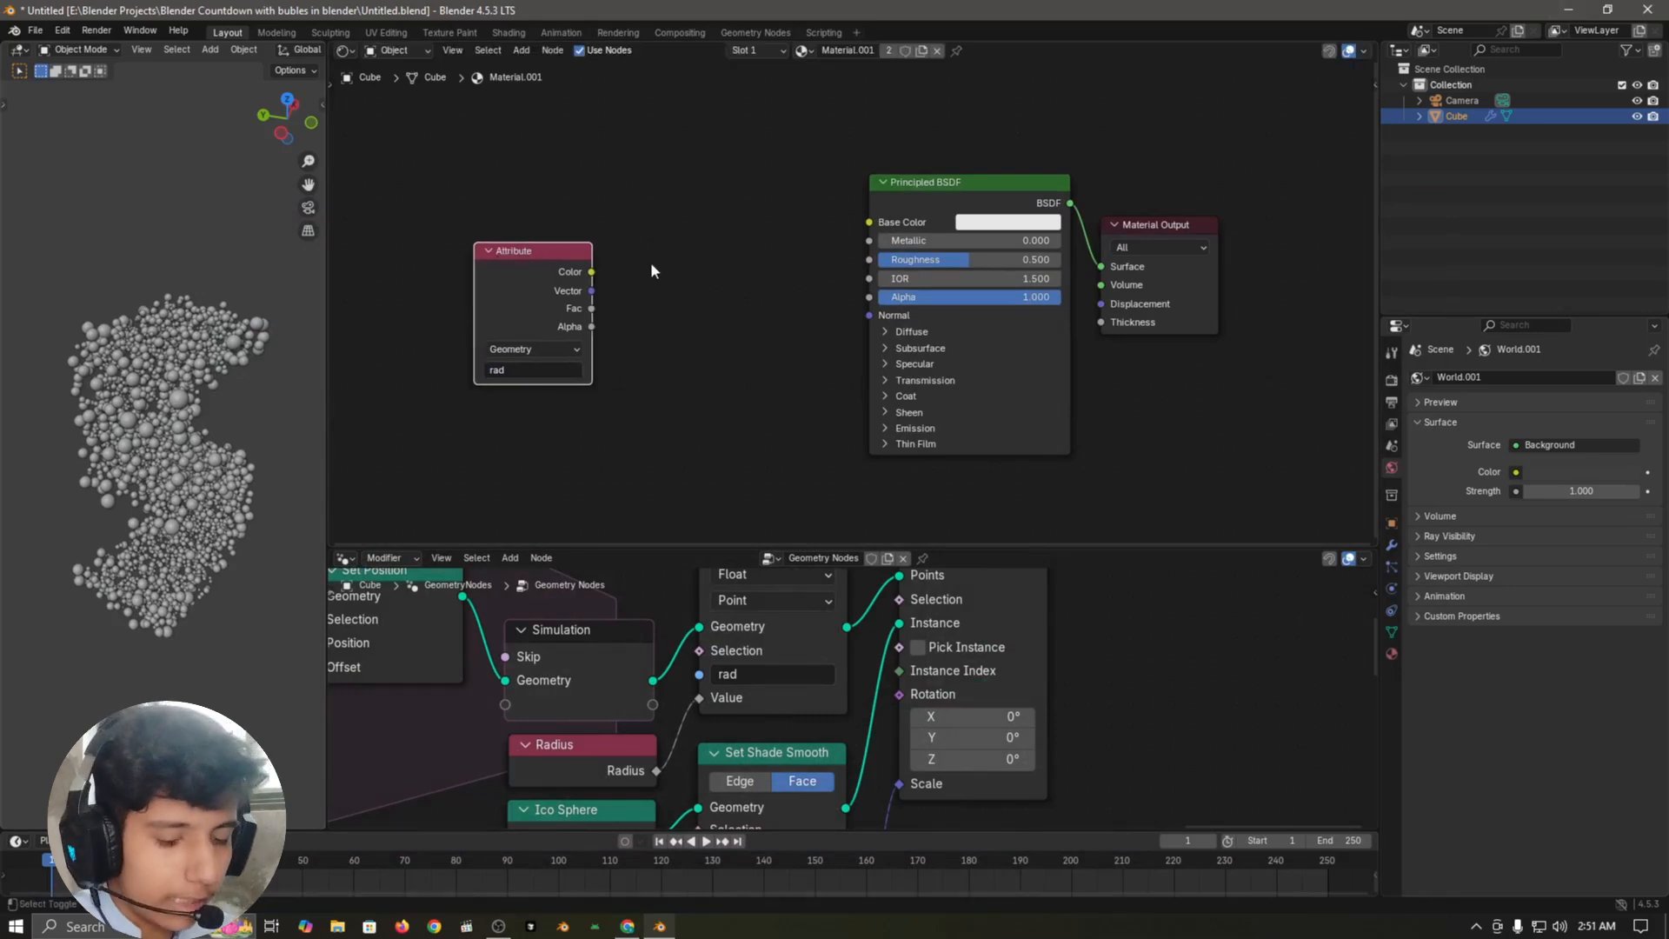
Step: Add a Map Range node beside the Attribute node and link Attribute's Fac output to its Value input
{"action": "key", "text": "shift+a"}
{"action": "type", "text": "map range"}
{"action": "key", "text": "Return"}
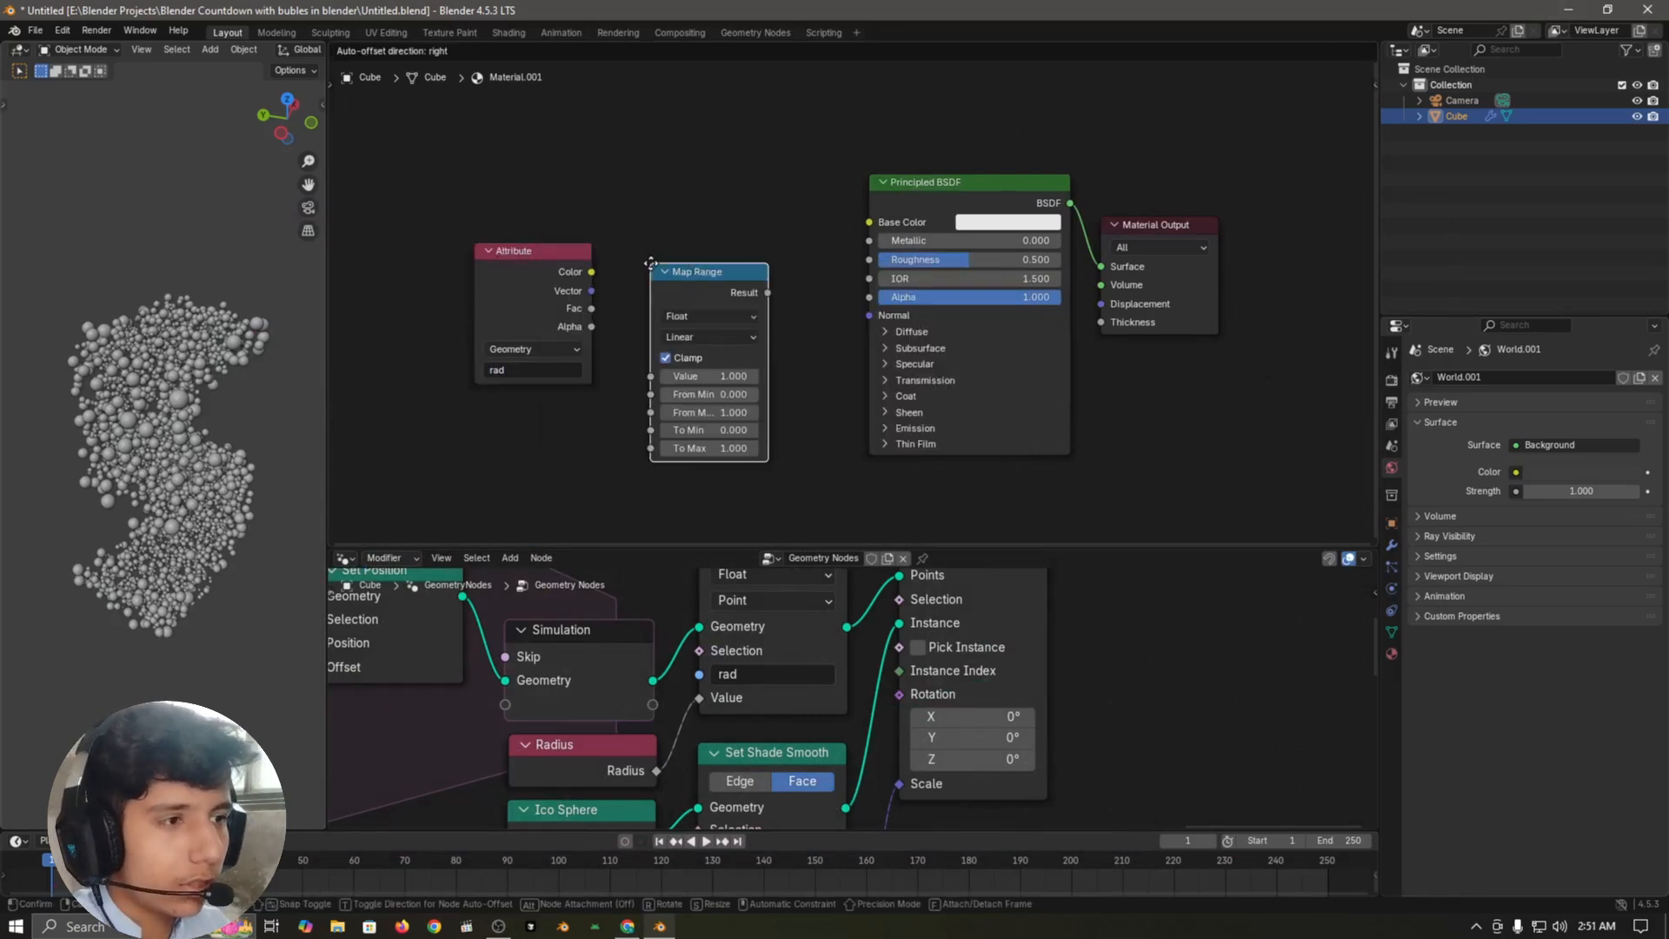
{"action": "left_click", "coordinate": [627, 217]}
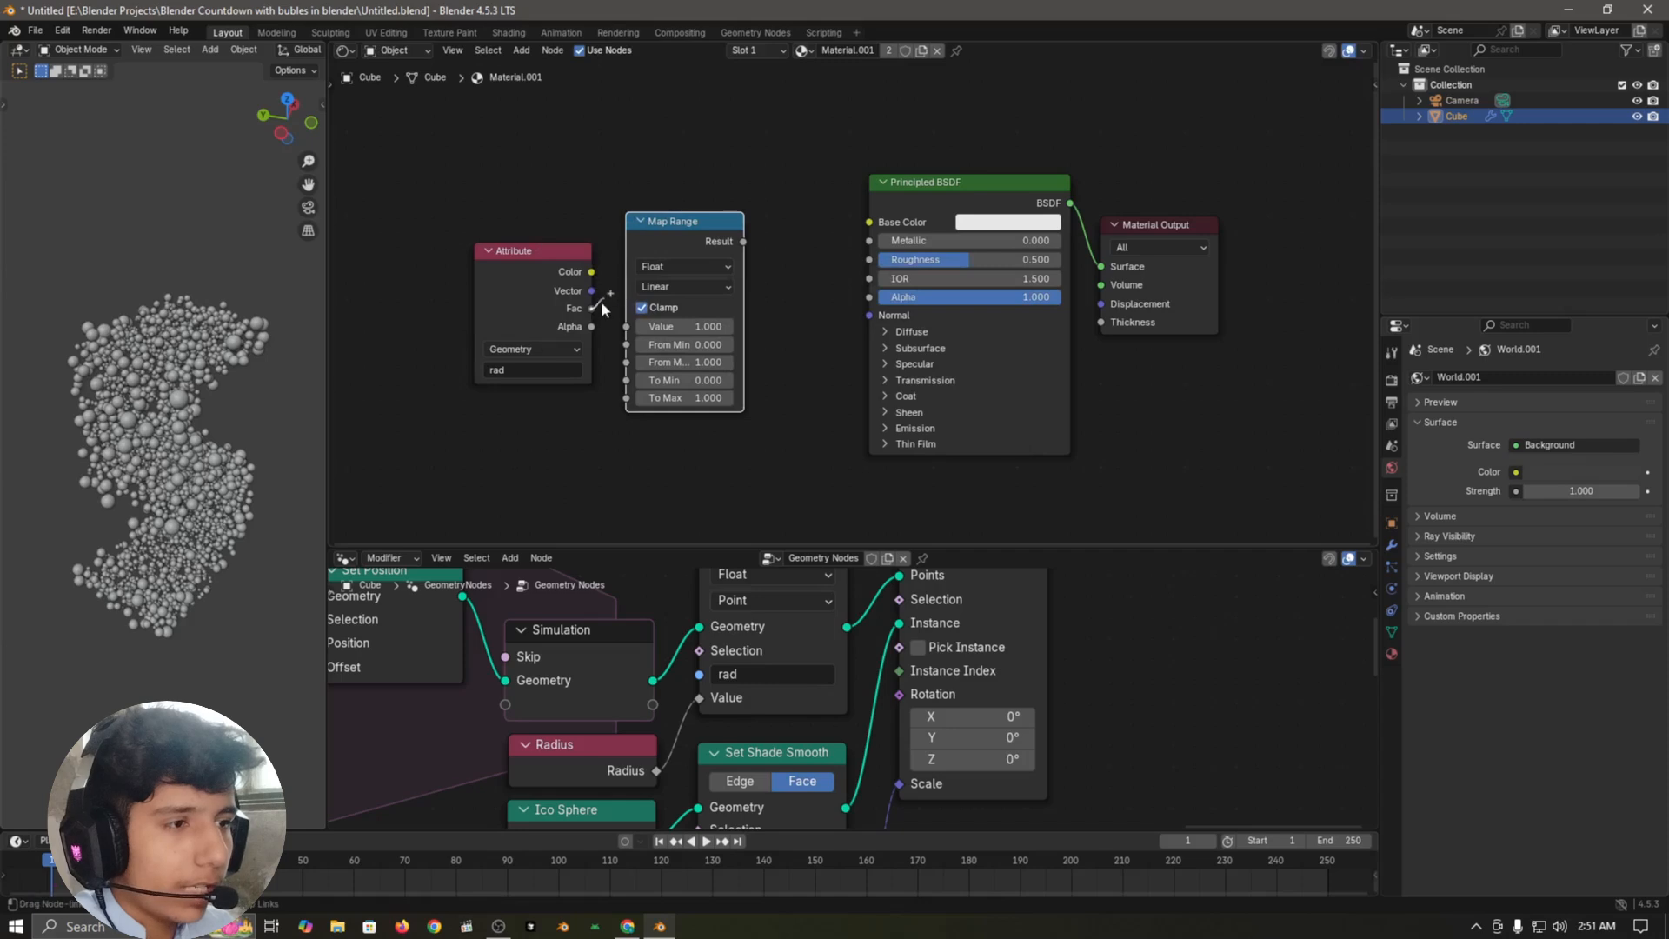
{"action": "left_click_drag", "start_coordinate": [617, 315], "coordinate": [626, 326]}
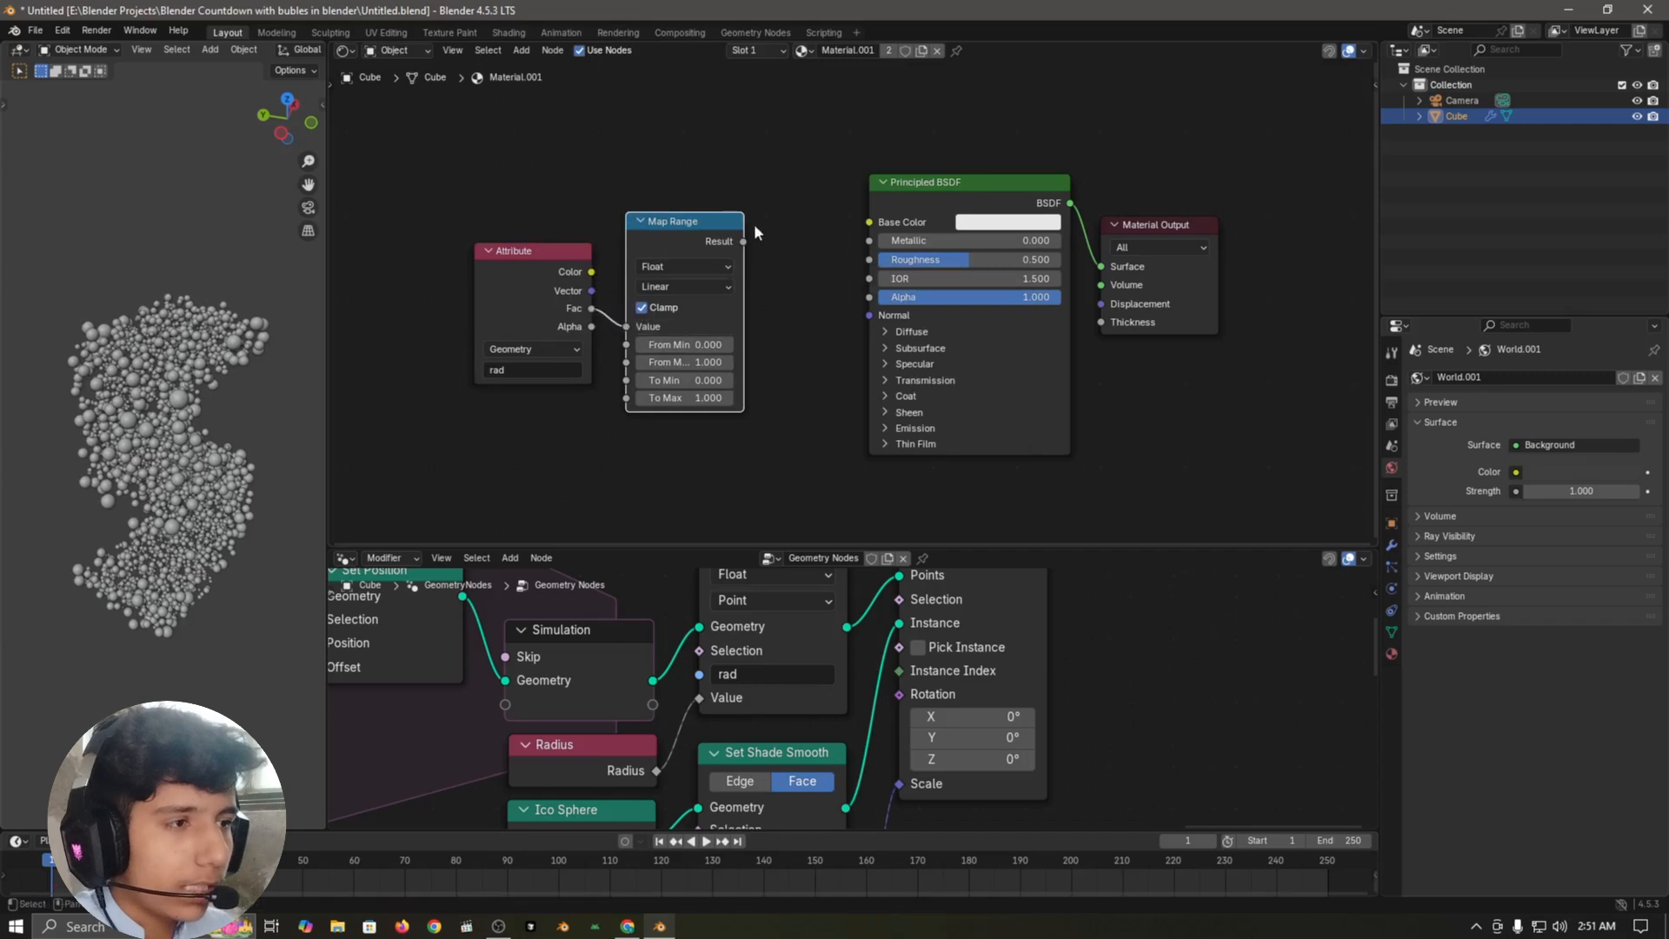
Step: Expand the Principled BSDF's Transmission section and link Map Range's Result to the transmission Weight
{"action": "left_click", "coordinate": [923, 381]}
{"action": "left_click_drag", "start_coordinate": [767, 213], "coordinate": [869, 400]}
{"action": "scroll", "coordinate": [827, 405], "scroll_direction": "up", "scroll_amount": 2}
{"action": "scroll", "coordinate": [825, 398], "scroll_direction": "up", "scroll_amount": 2}
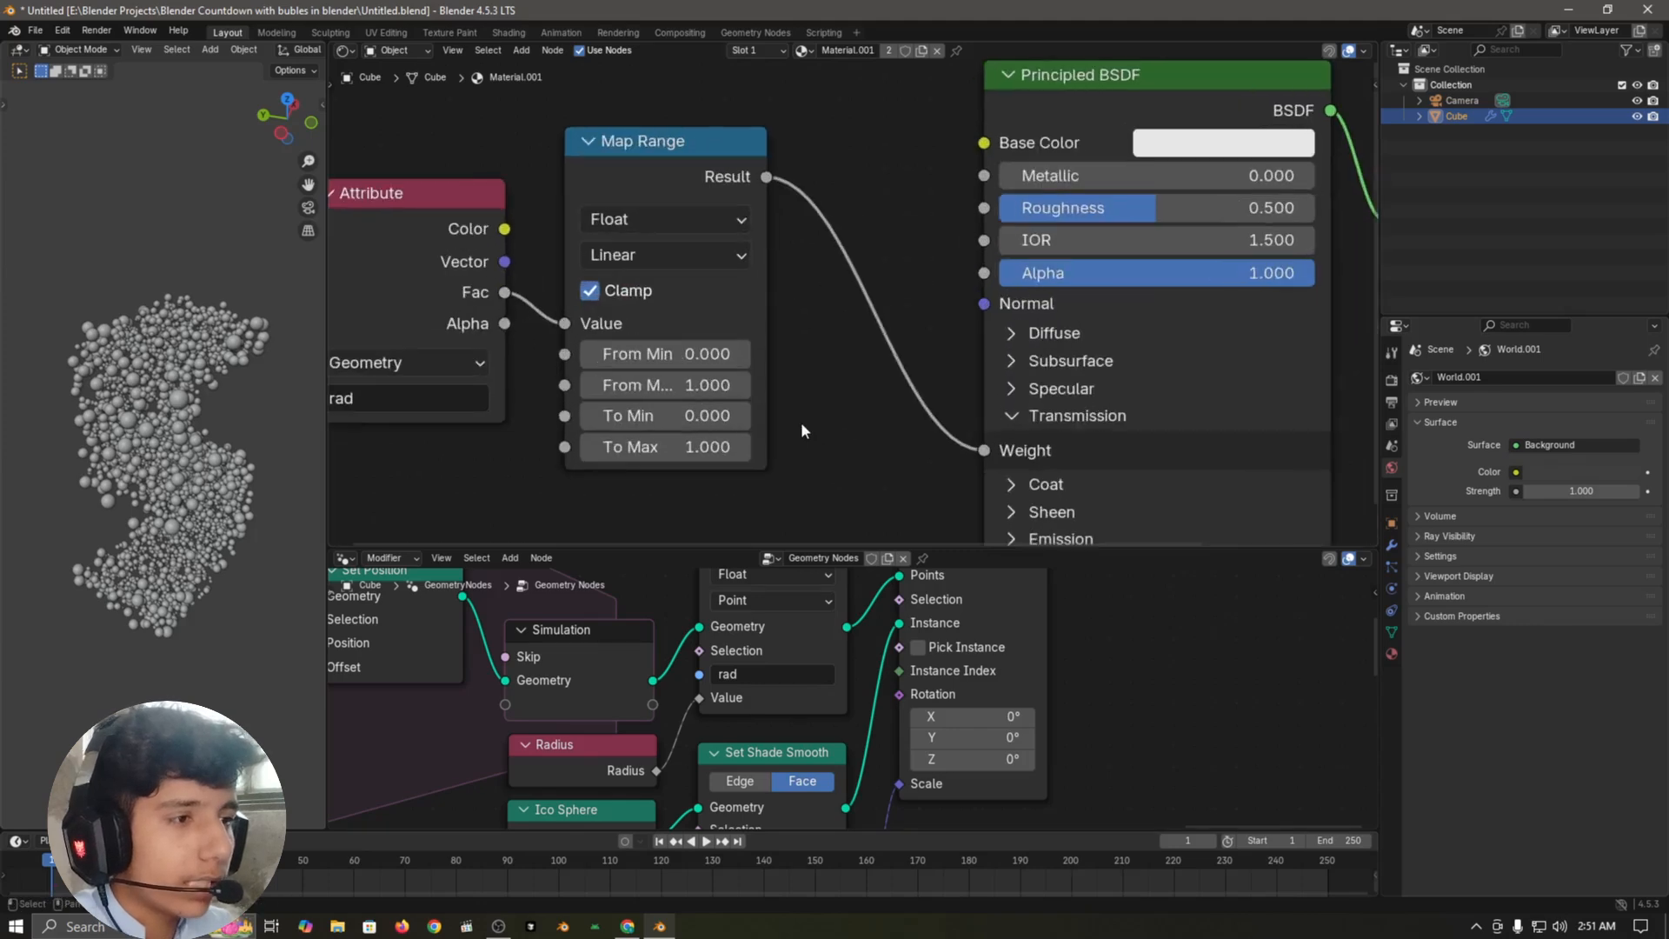
Step: Set the Map Range node's From Min to 0.03 and From Max to 0.06
{"action": "left_click", "coordinate": [694, 354]}
{"action": "type", "text": "0.03"}
{"action": "key", "text": "Return"}
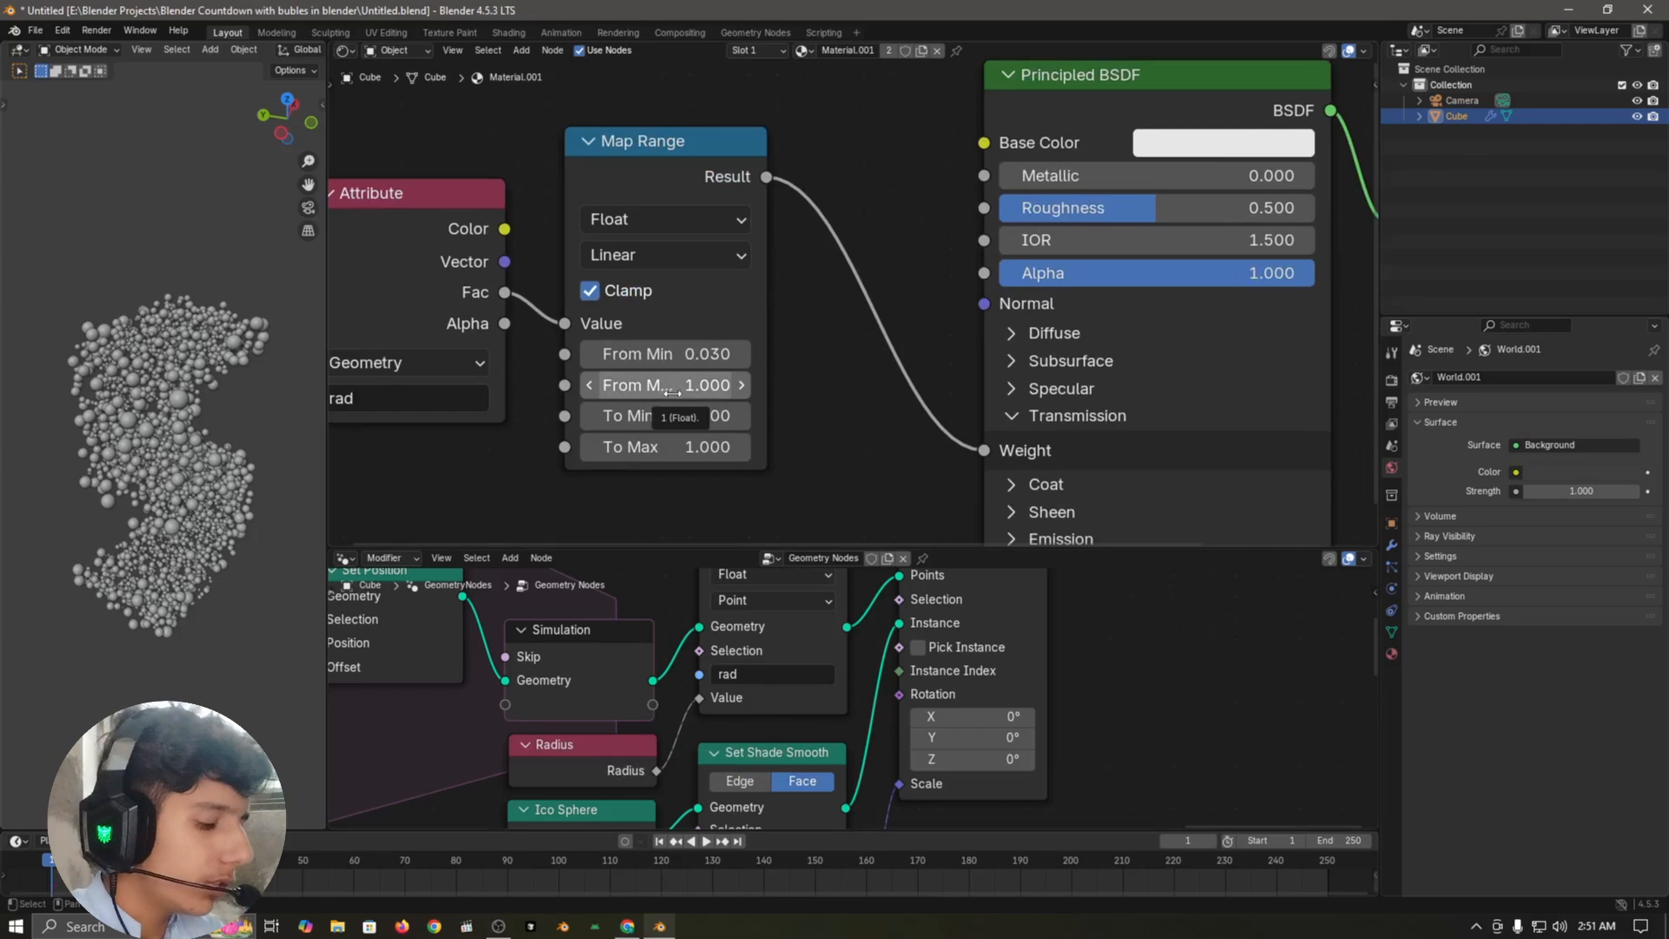
{"action": "left_click", "coordinate": [672, 385]}
{"action": "type", "text": "0.06"}
{"action": "key", "text": "Return"}
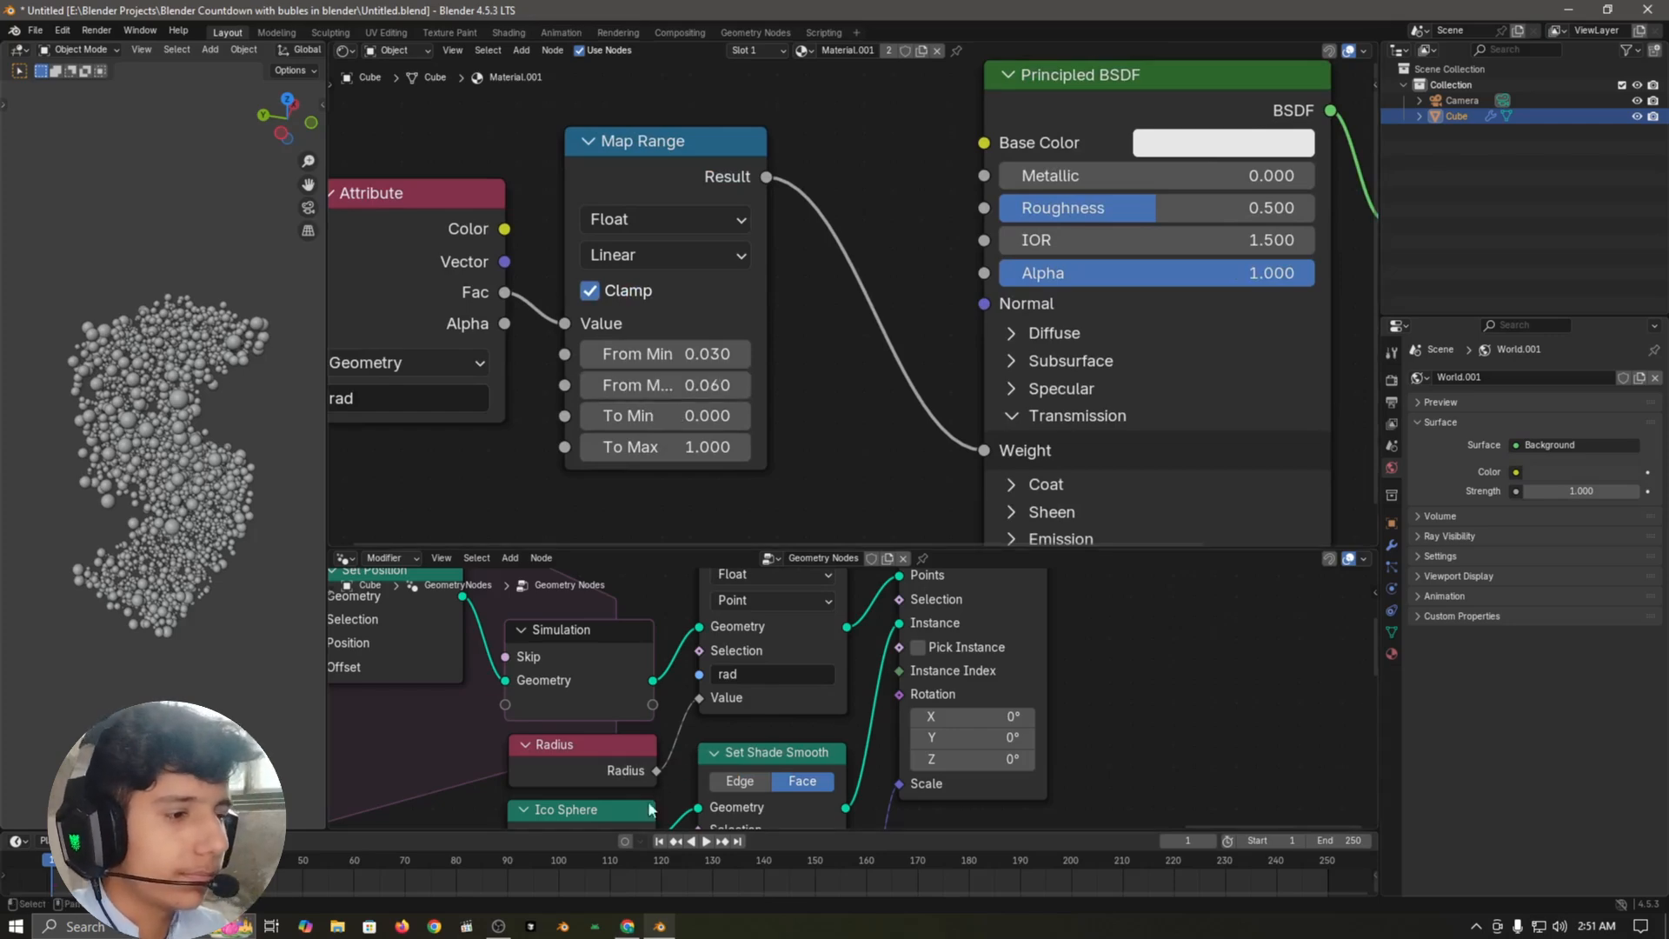
Step: Lower the Principled BSDF's Roughness to 0.167
{"action": "scroll", "coordinate": [1009, 292], "scroll_direction": "down", "scroll_amount": 7}
{"action": "left_click_drag", "start_coordinate": [1070, 249], "coordinate": [1009, 249]}
Step: Switch the Shader Editor to the World shader and delete its Background node
{"action": "left_click", "coordinate": [383, 51]}
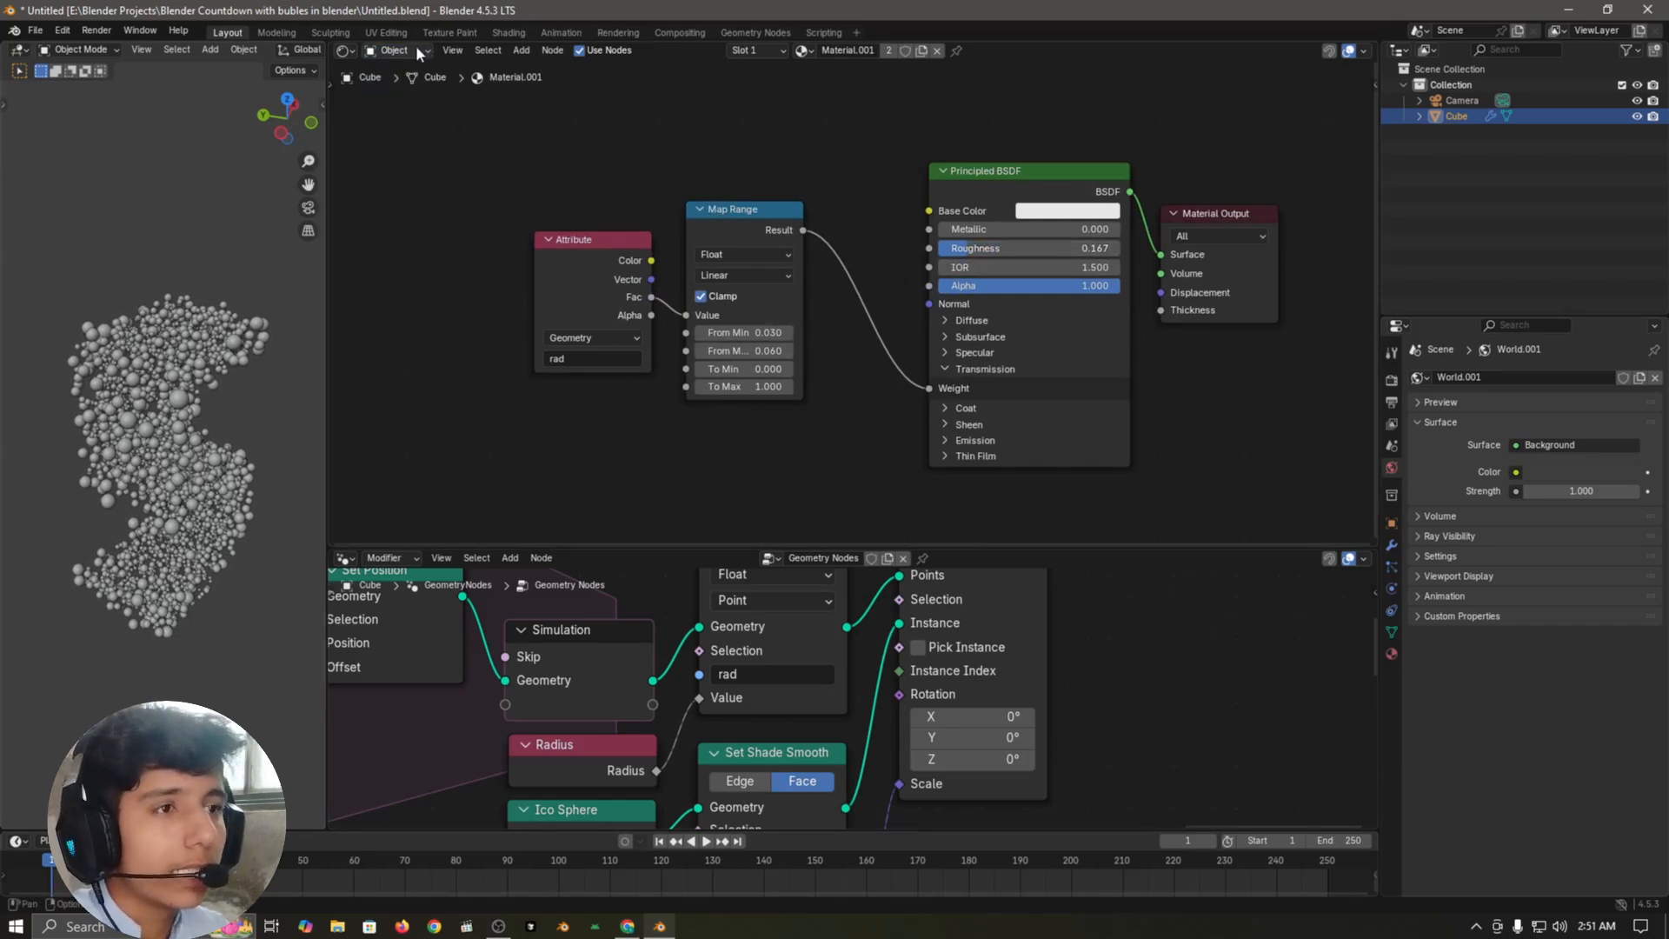
{"action": "left_click", "coordinate": [404, 106]}
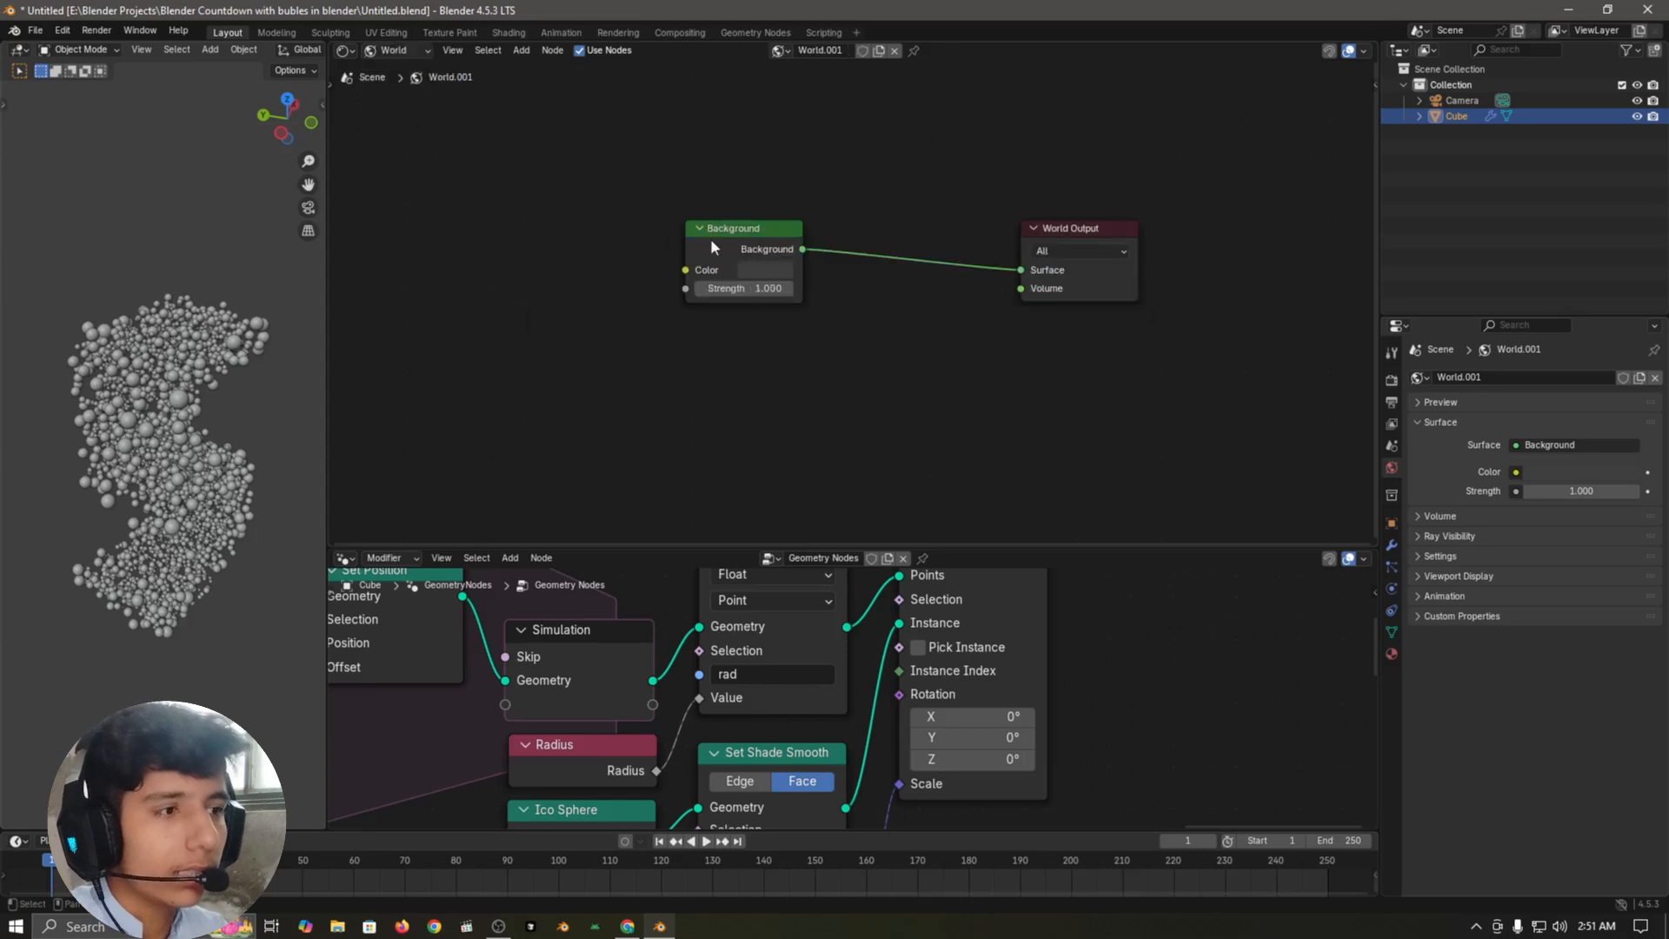
{"action": "left_click_drag", "start_coordinate": [584, 138], "coordinate": [871, 386]}
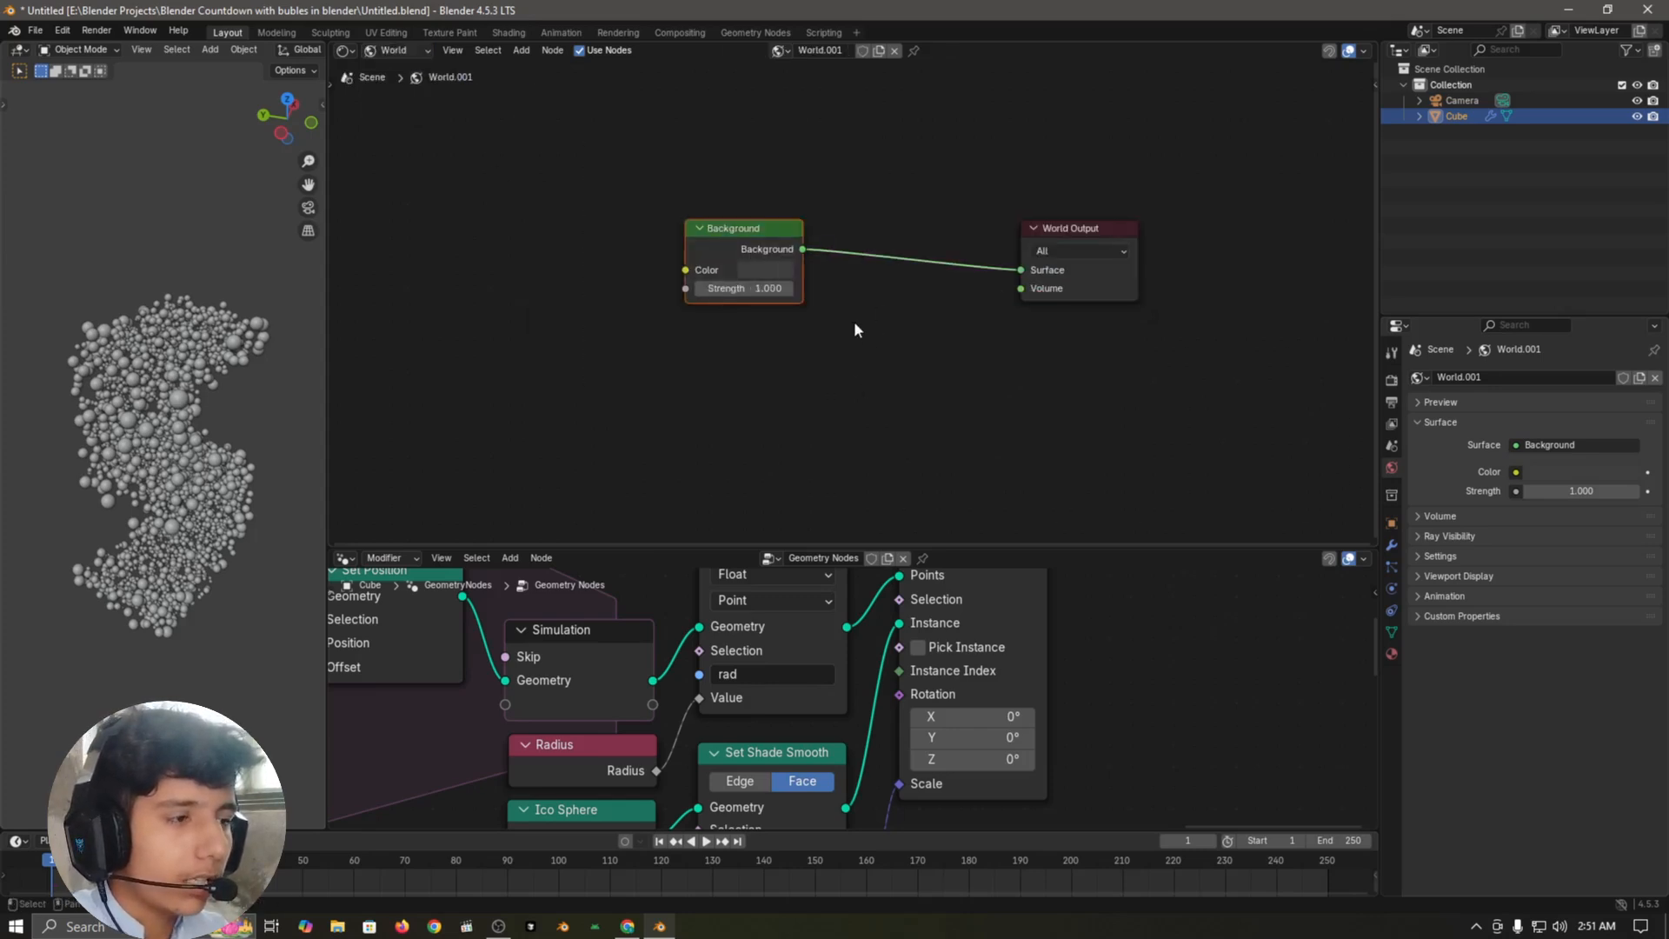
{"action": "key", "text": "Delete"}
Step: Add a Volume Scatter node and link its Volume output to the World Output's Volume input
{"action": "key", "text": "shift+a"}
{"action": "type", "text": "vol"}
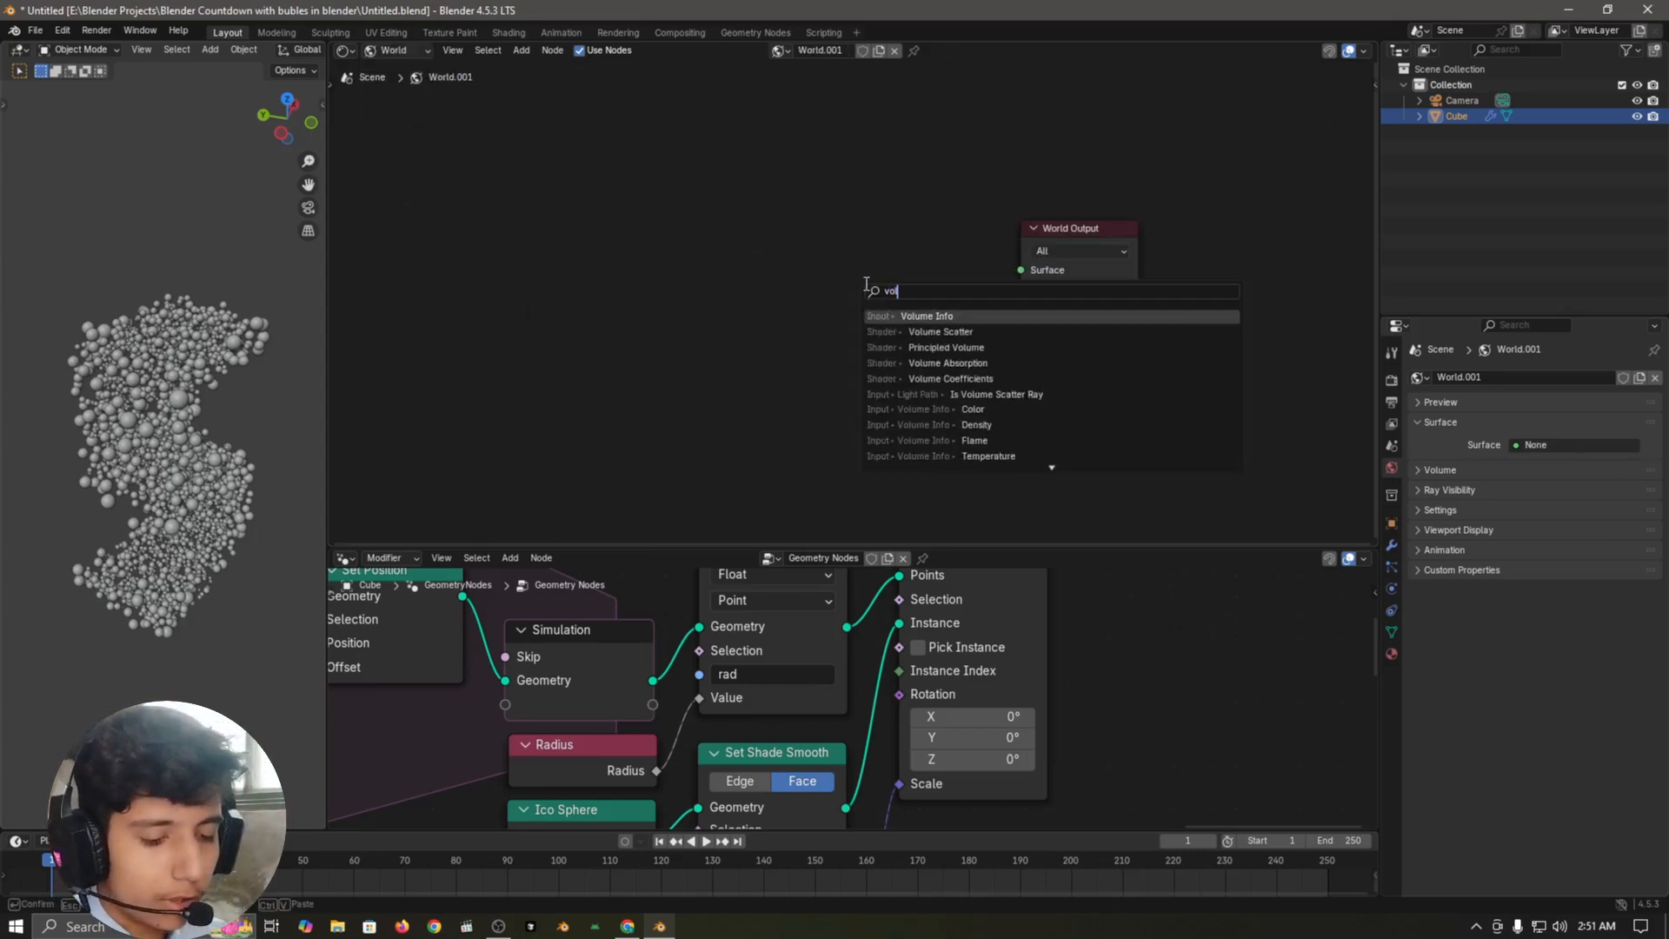
{"action": "type", "text": "ume"}
{"action": "key", "text": "Down"}
{"action": "key", "text": "Return"}
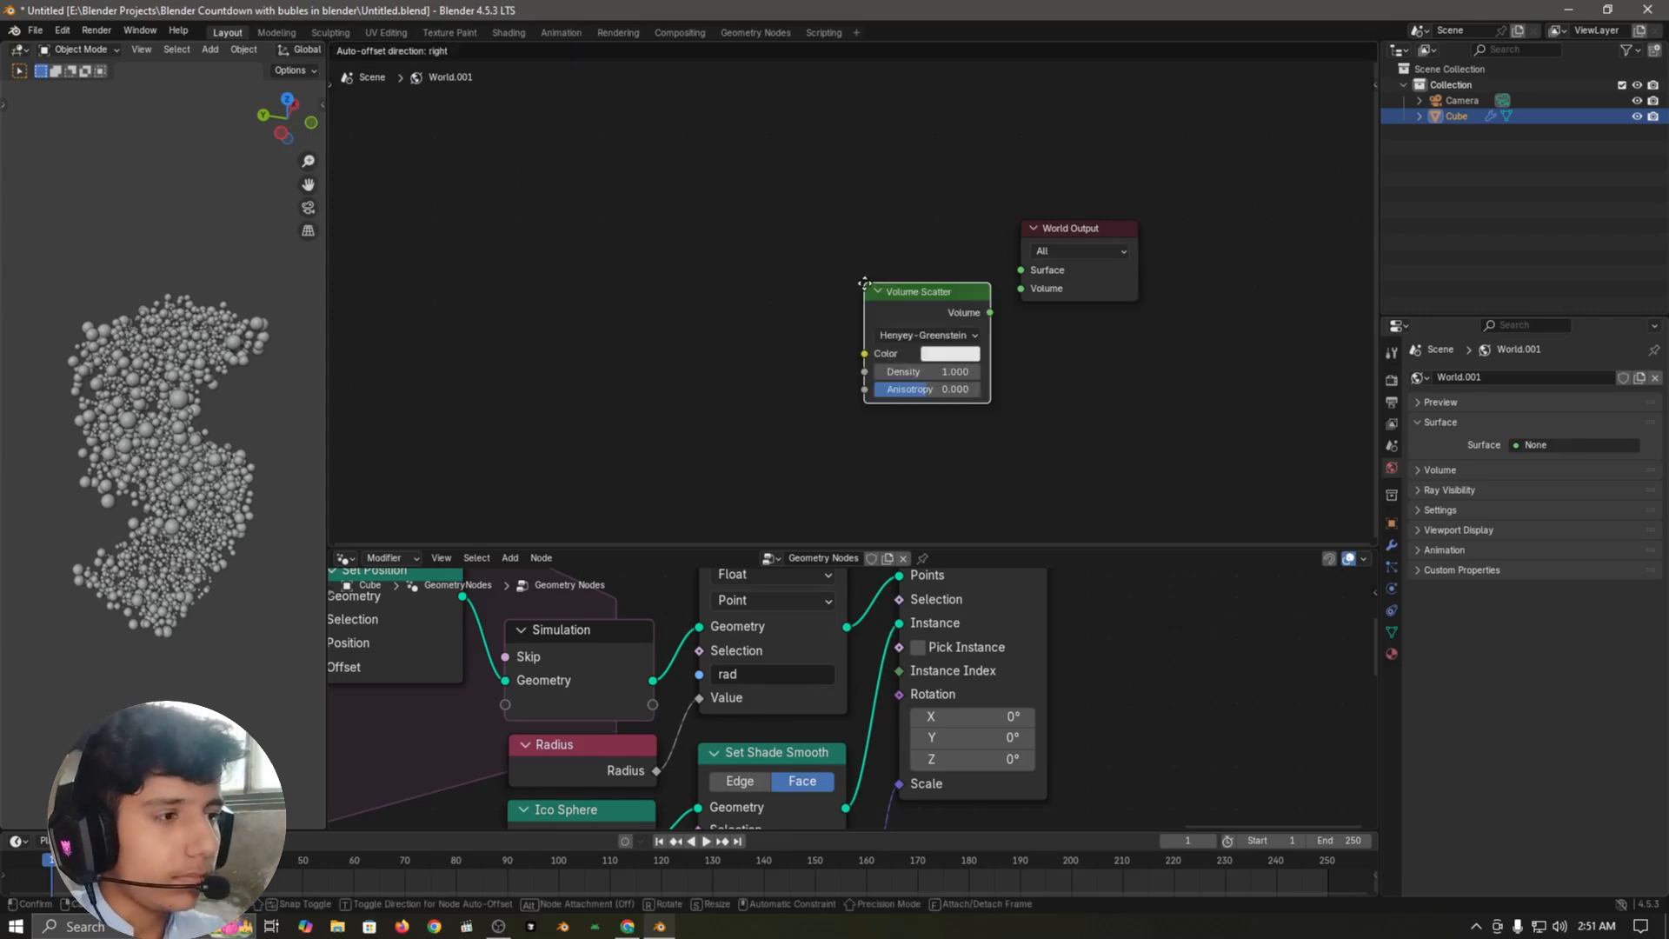
{"action": "left_click", "coordinate": [755, 304]}
{"action": "left_click_drag", "start_coordinate": [885, 331], "coordinate": [1006, 294]}
{"action": "left_click_drag", "start_coordinate": [876, 345], "coordinate": [931, 340]}
{"action": "left_click", "coordinate": [1021, 456]}
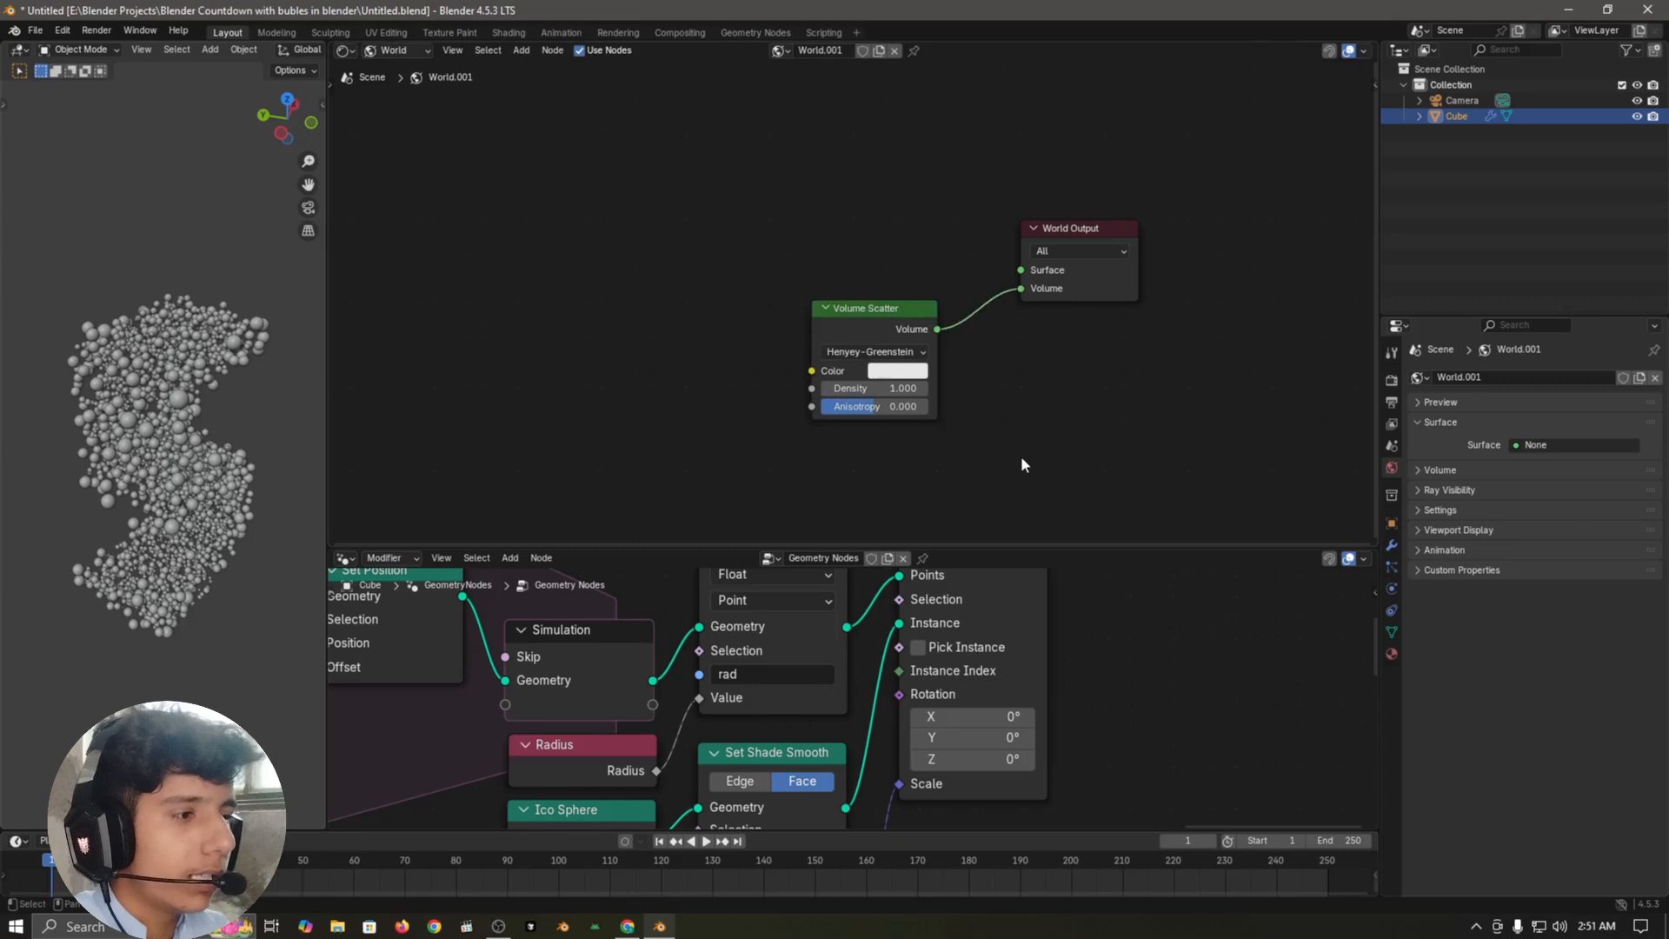
Step: Set the Volume Scatter node's Density to 1.5 and Anisotropy to 0.73
{"action": "scroll", "coordinate": [930, 436], "scroll_direction": "up", "scroll_amount": 4}
{"action": "left_click", "coordinate": [869, 383]}
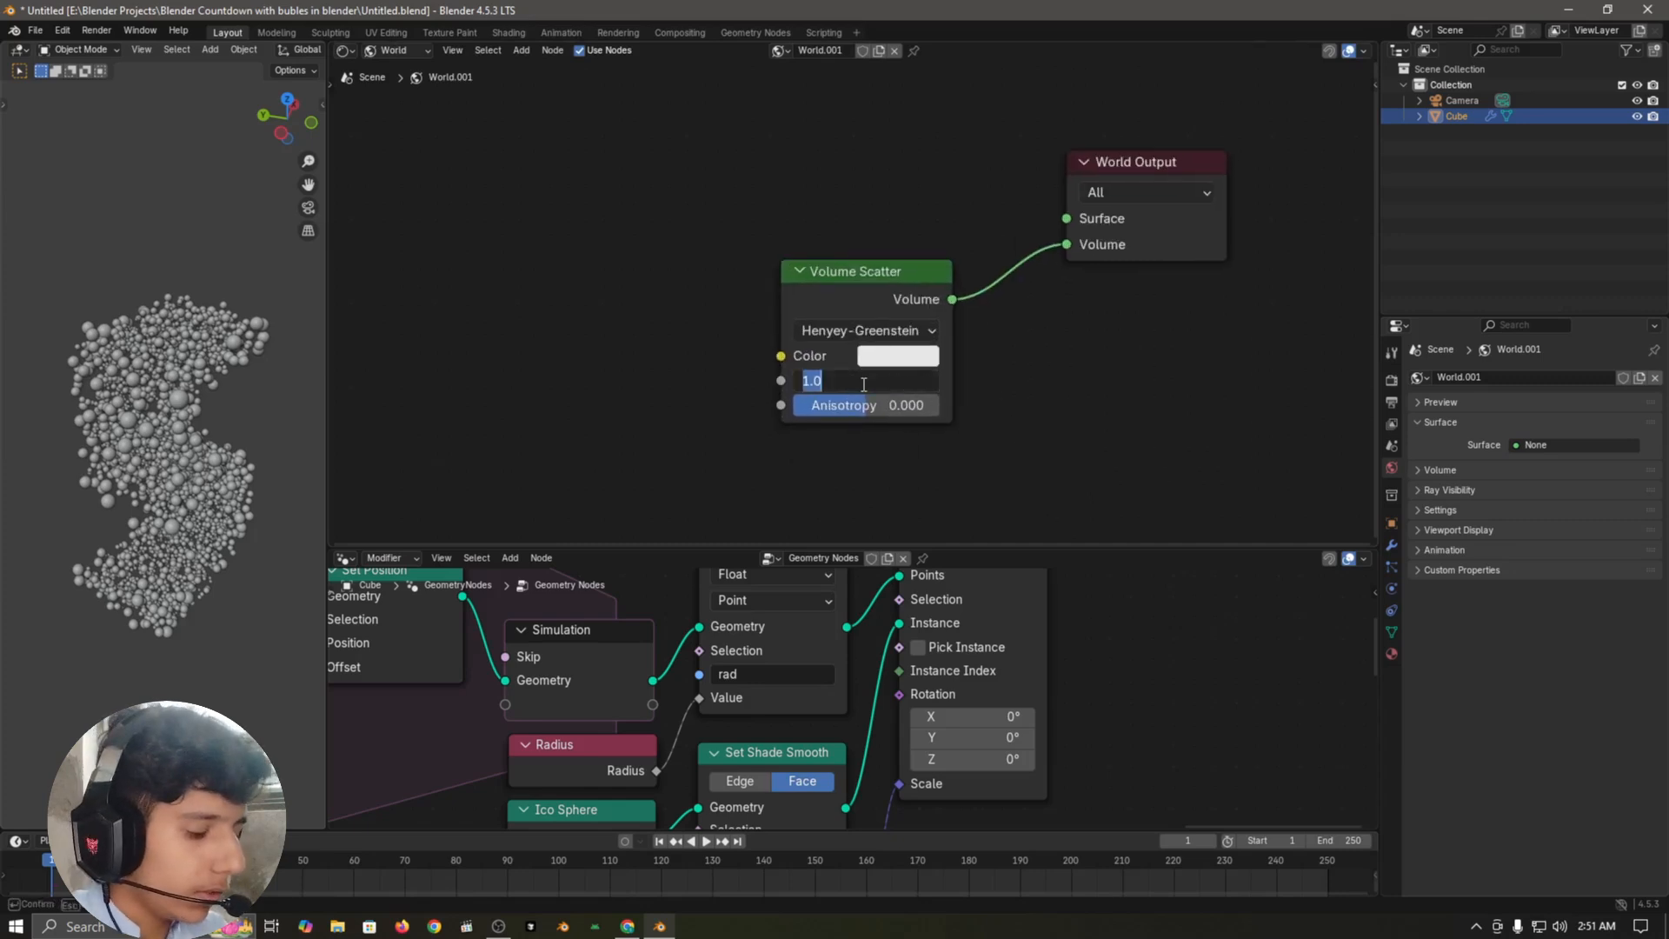
{"action": "type", "text": "1.5"}
{"action": "key", "text": "Return"}
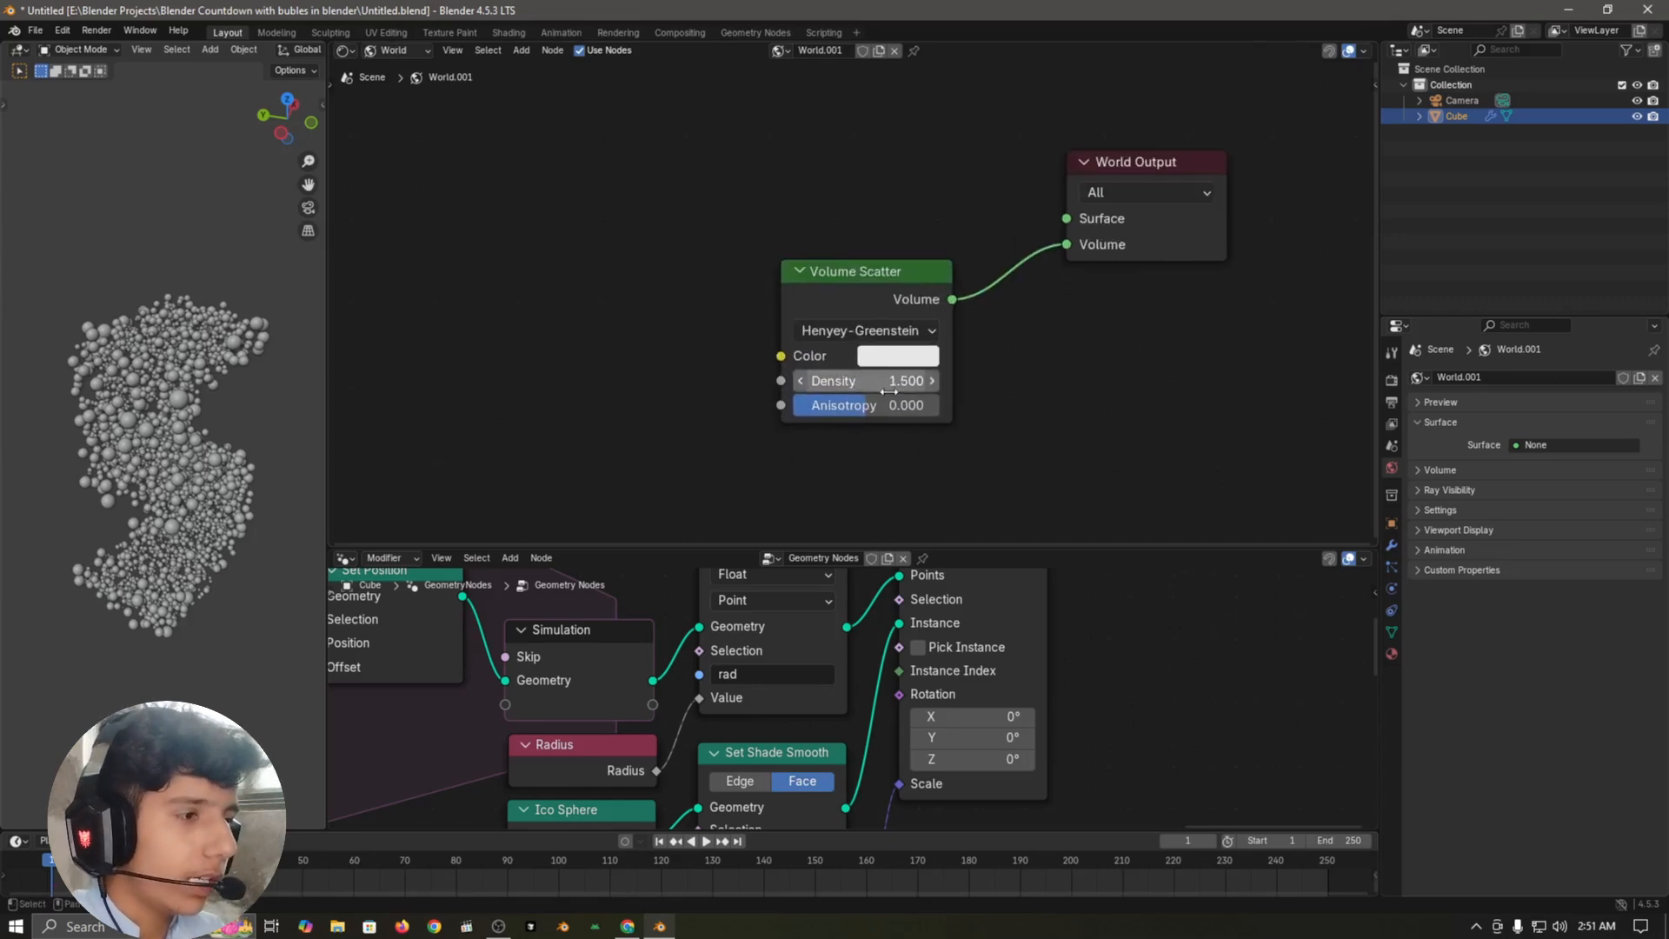
{"action": "left_click_drag", "start_coordinate": [884, 415], "coordinate": [917, 405]}
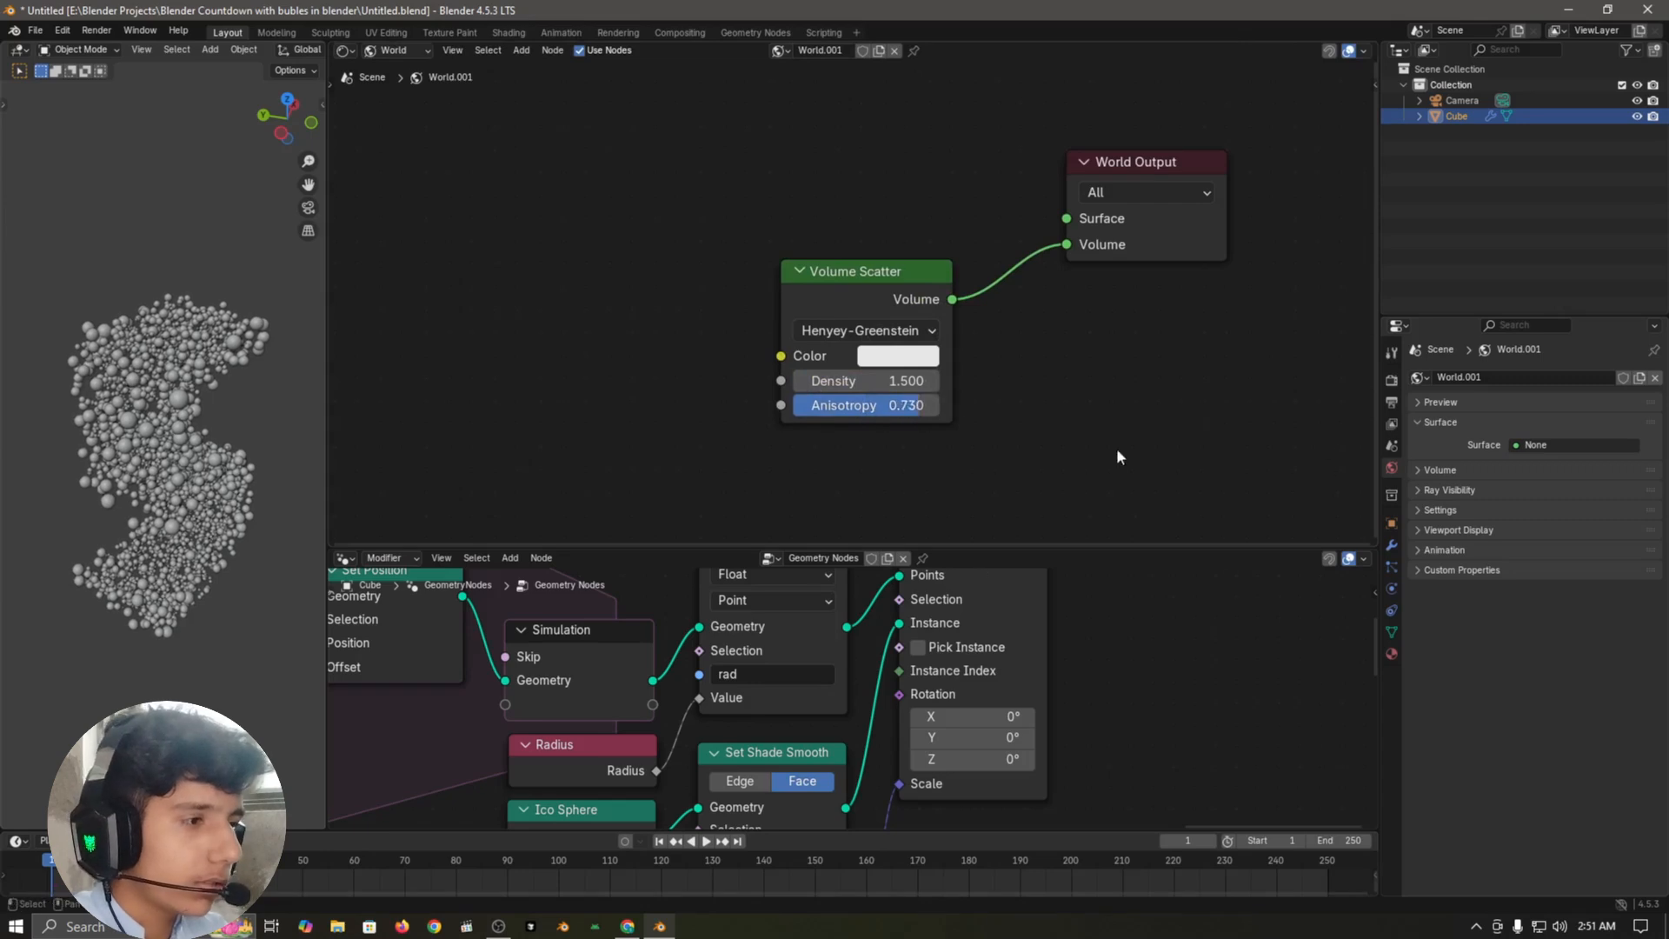
Step: Show the scene's render properties and widen the 3D viewport around the number made of spheres
{"action": "left_click", "coordinate": [1391, 381]}
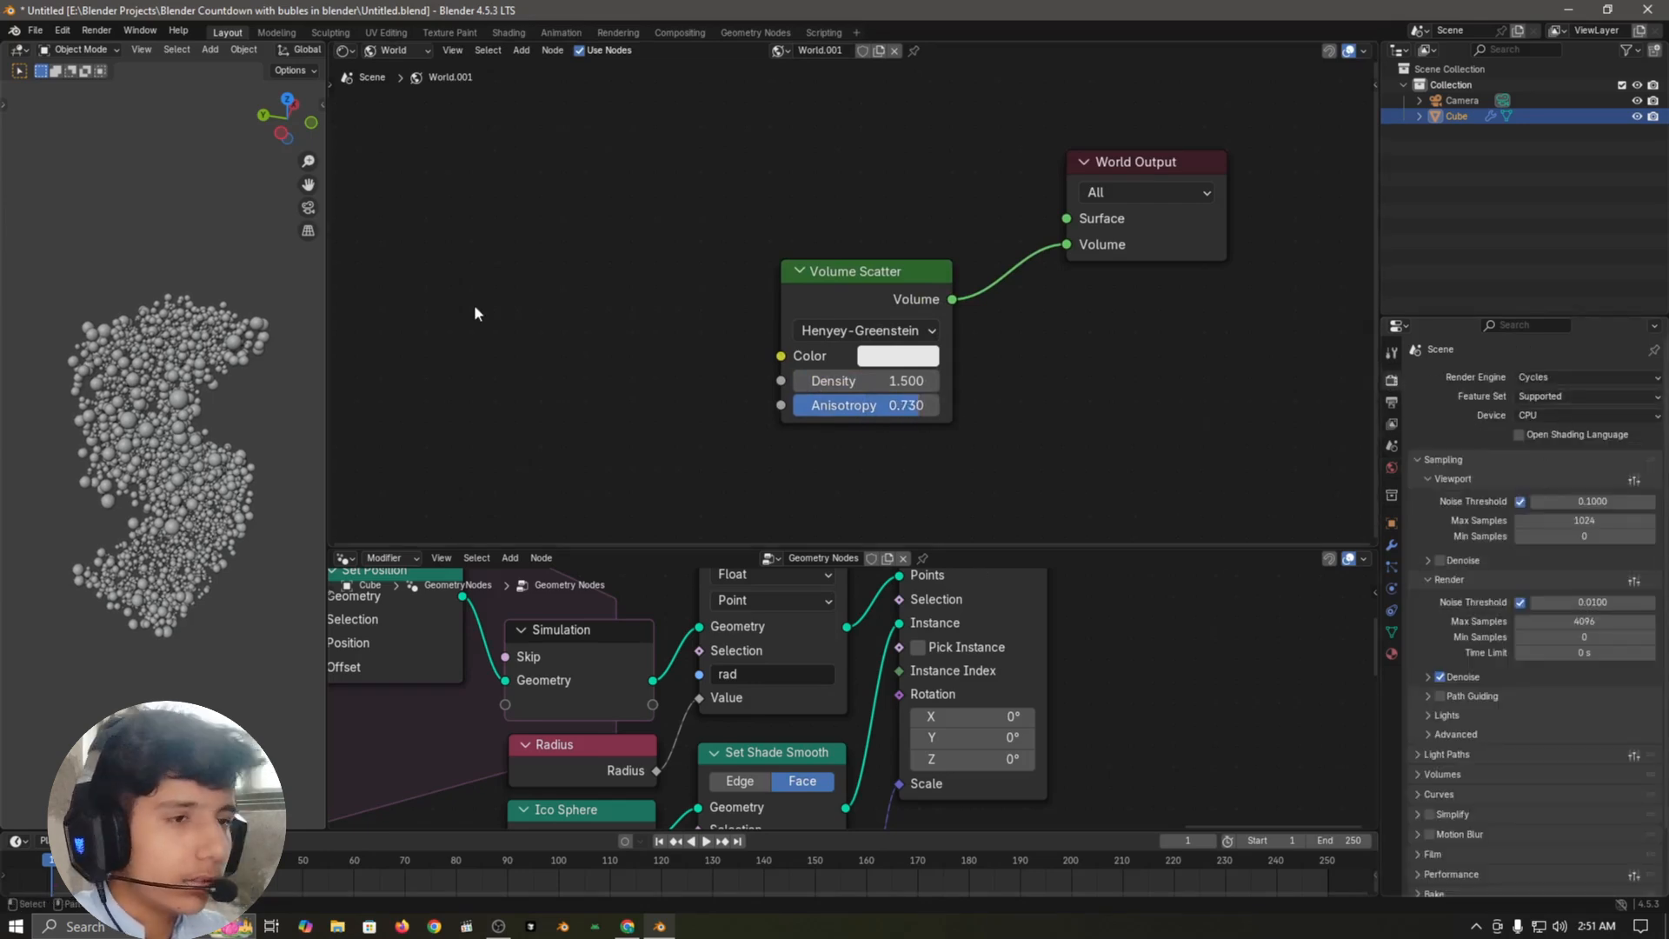
{"action": "left_click_drag", "start_coordinate": [326, 325], "coordinate": [462, 322]}
{"action": "scroll", "coordinate": [405, 379], "scroll_direction": "down", "scroll_amount": 4}
{"action": "middle_click_drag", "start_coordinate": [417, 473], "coordinate": [186, 467]}
Step: Preview the scene in Rendered shading, save the file, and return the viewport to Solid shading
{"action": "key", "text": "z"}
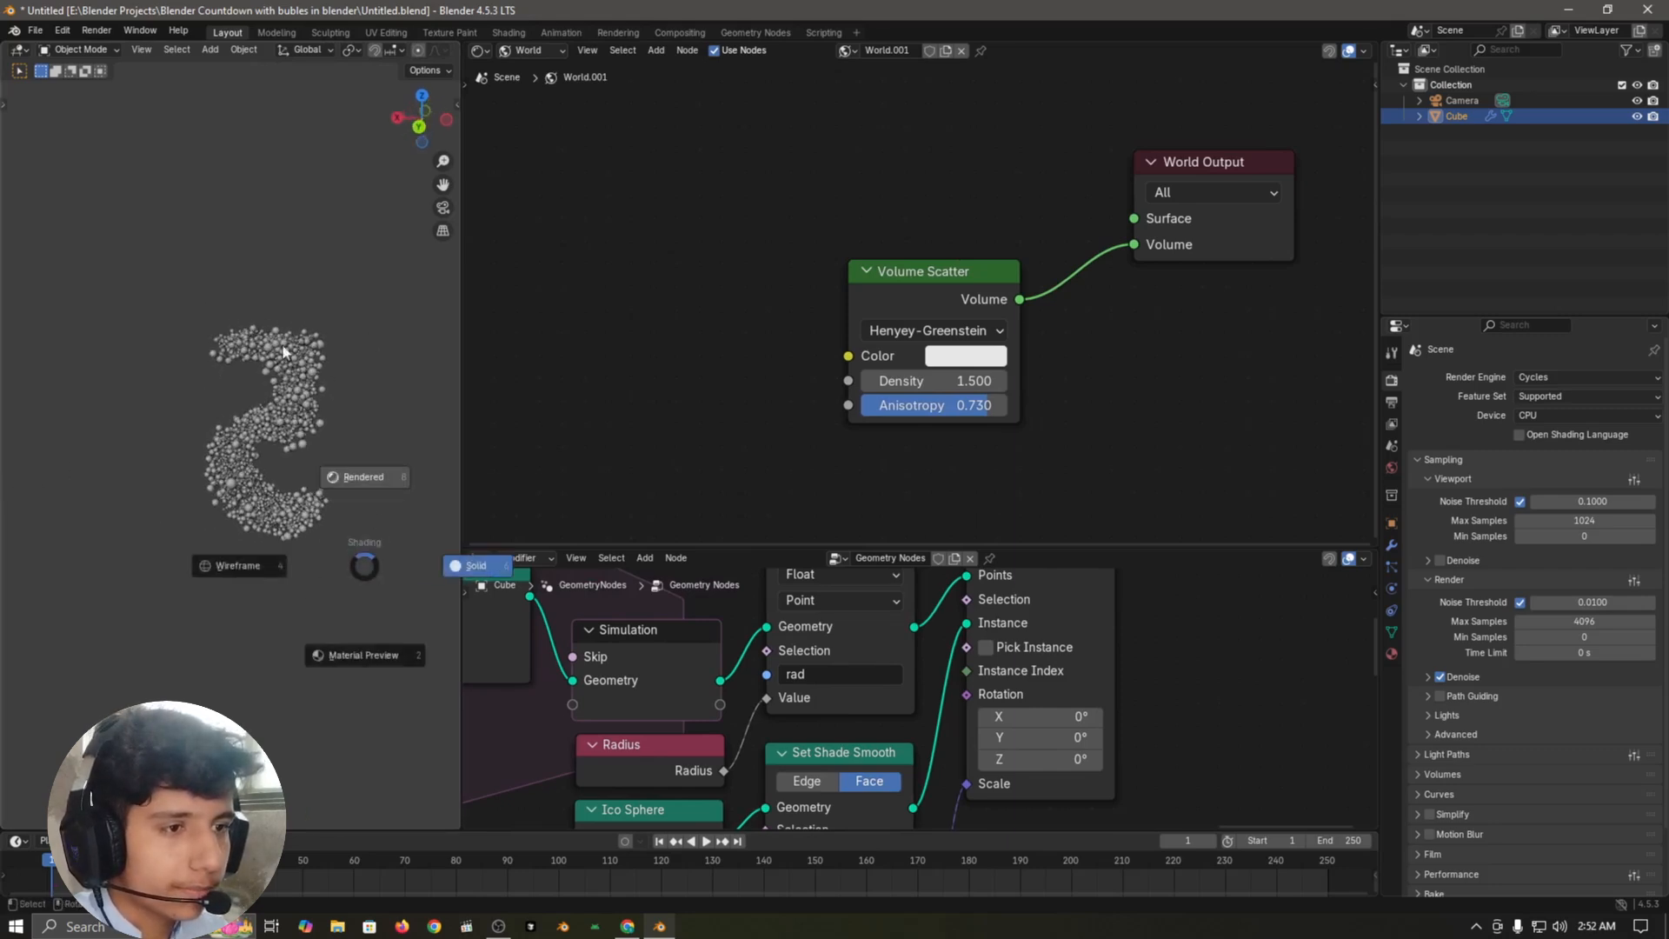
{"action": "left_click", "coordinate": [369, 333]}
{"action": "key", "text": "ctrl+s"}
{"action": "key", "text": "z"}
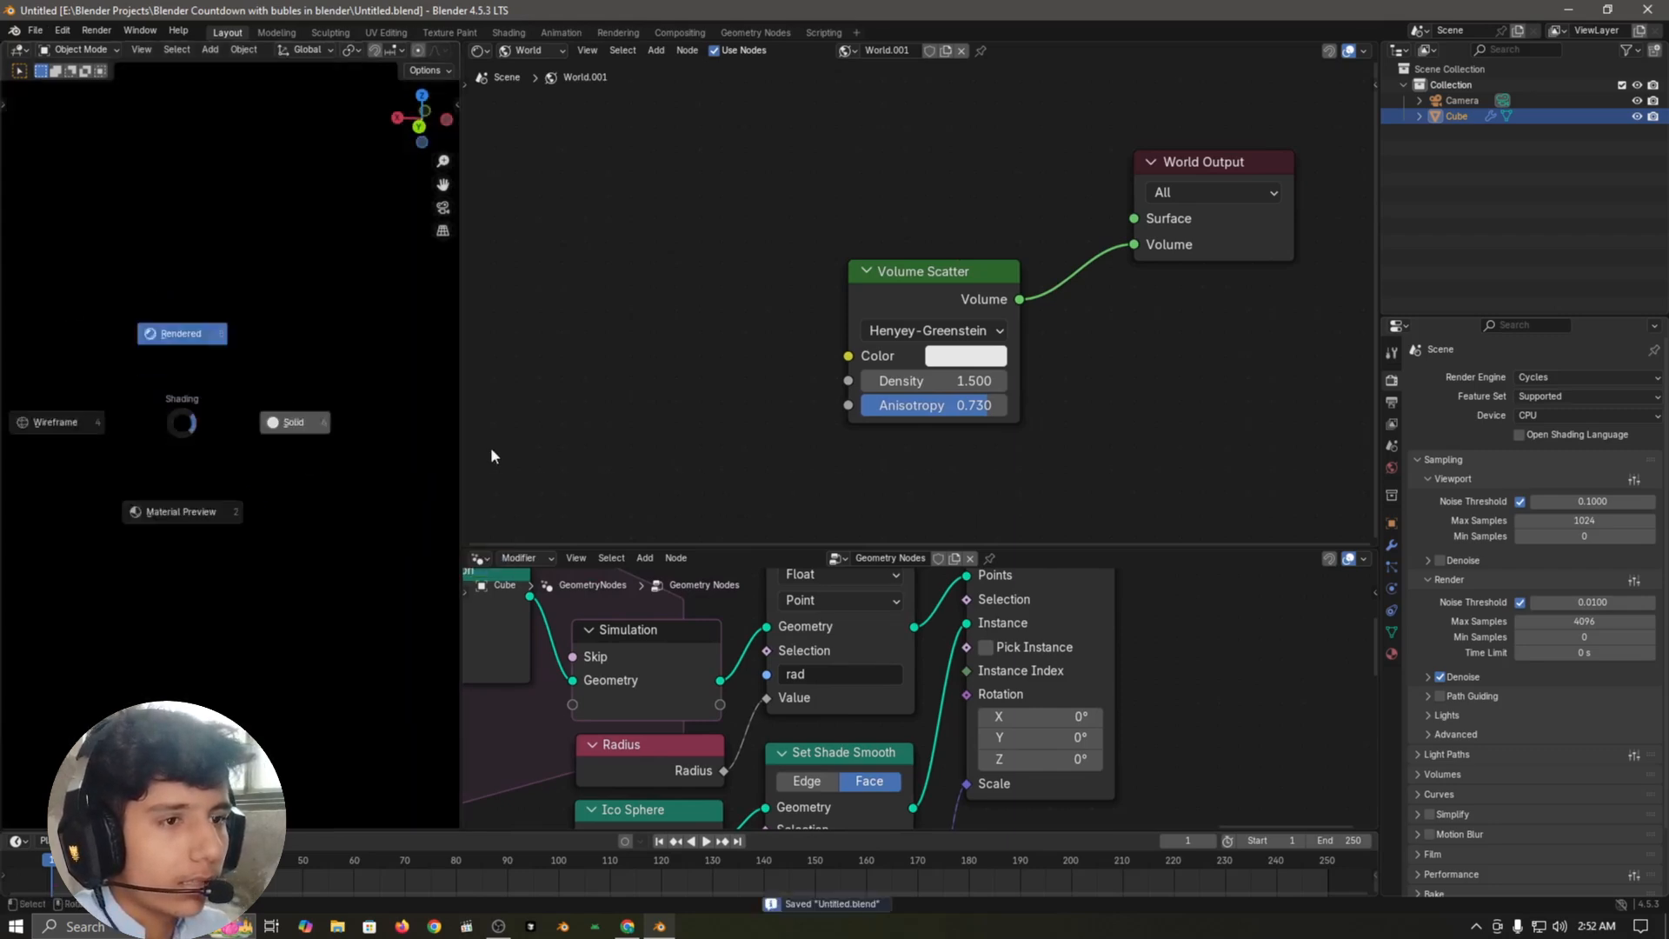
{"action": "left_click", "coordinate": [488, 454]}
Step: Add a point light to the scene
{"action": "key", "text": "shift+a"}
{"action": "mouse_move", "coordinate": [208, 301]}
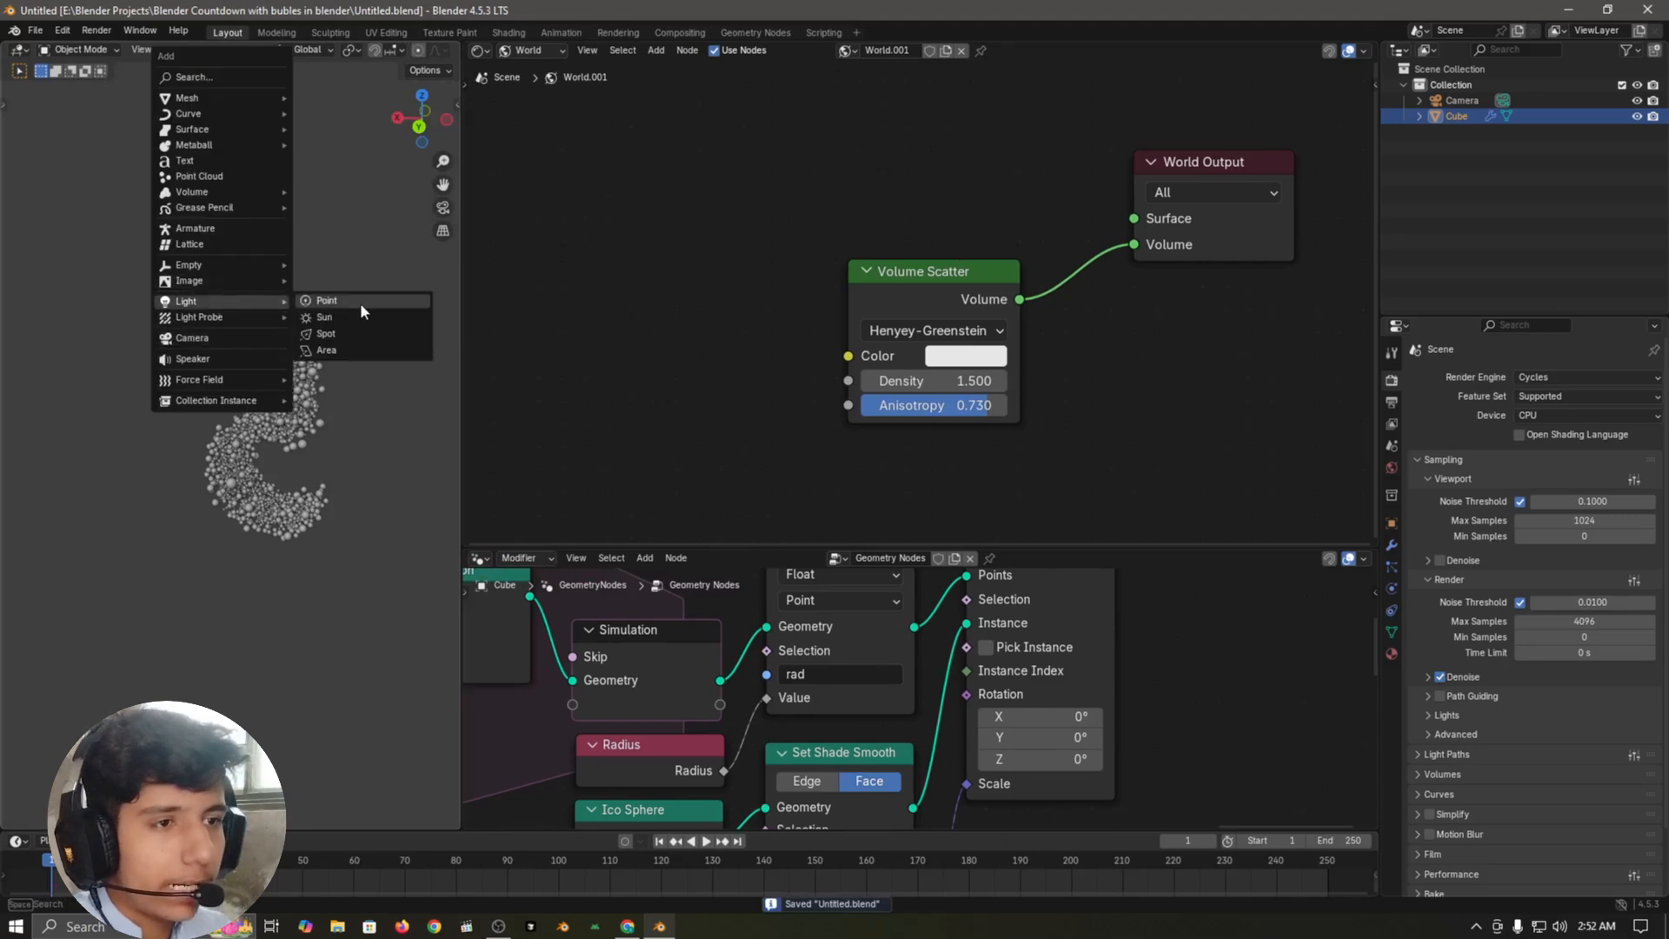
{"action": "left_click", "coordinate": [360, 302]}
Step: Switch the 3D viewport to front view and turn on the viewport overlays
{"action": "key", "text": "KP_1"}
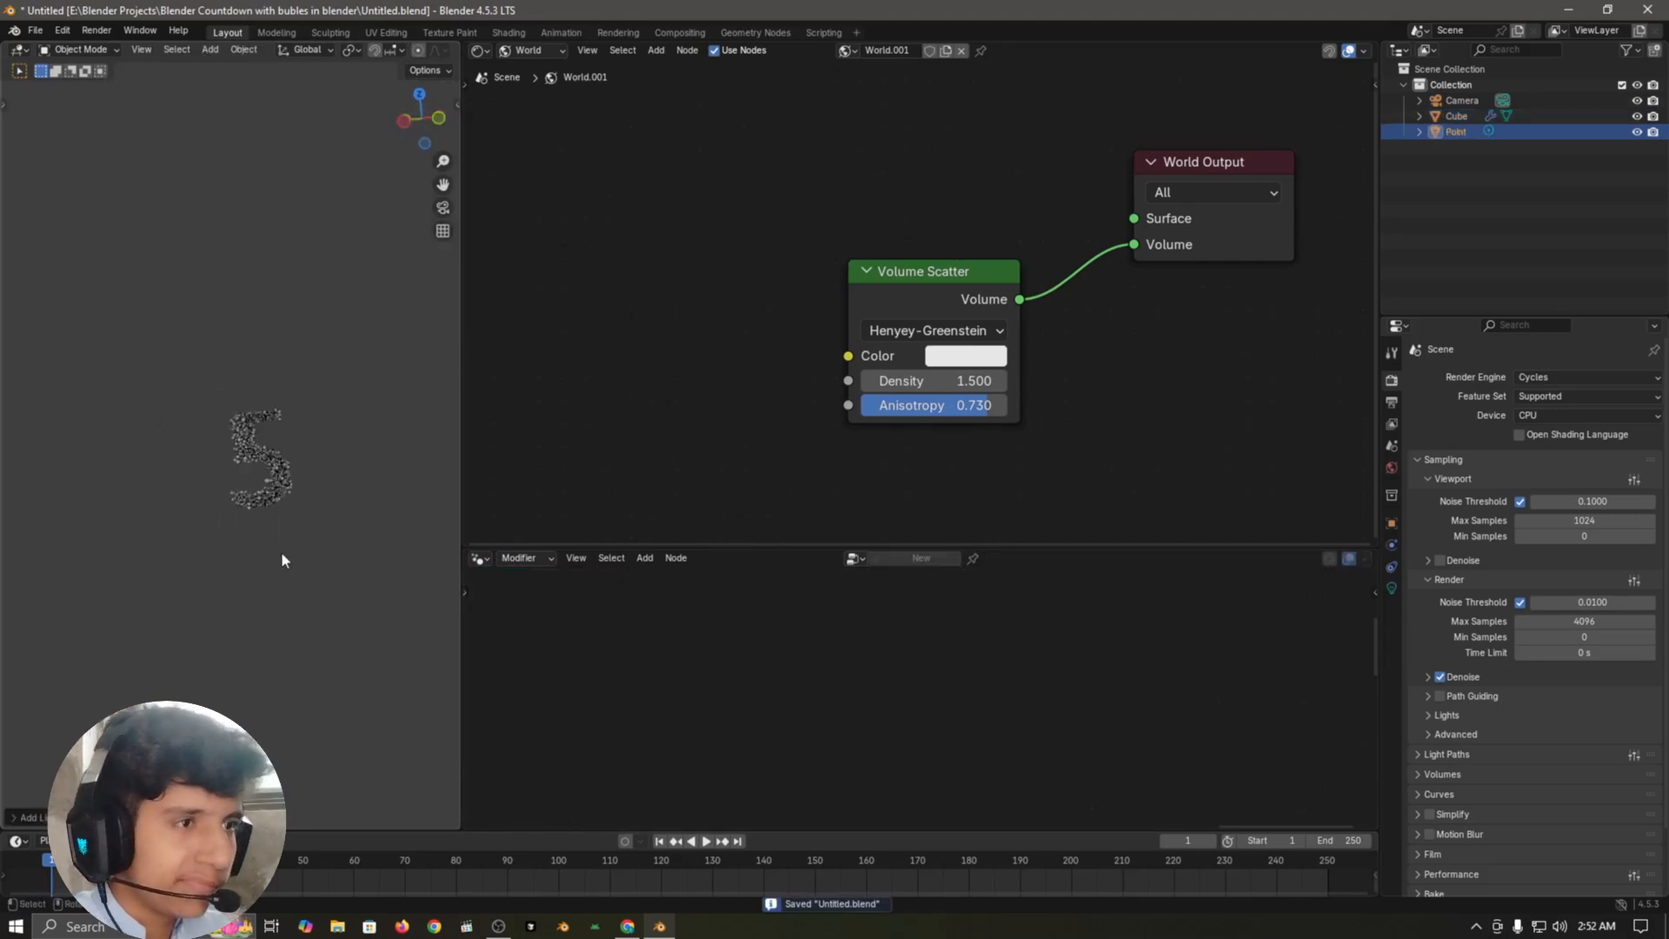
{"action": "scroll", "coordinate": [416, 50], "scroll_direction": "down", "scroll_amount": 2}
{"action": "scroll", "coordinate": [400, 50], "scroll_direction": "down", "scroll_amount": 3}
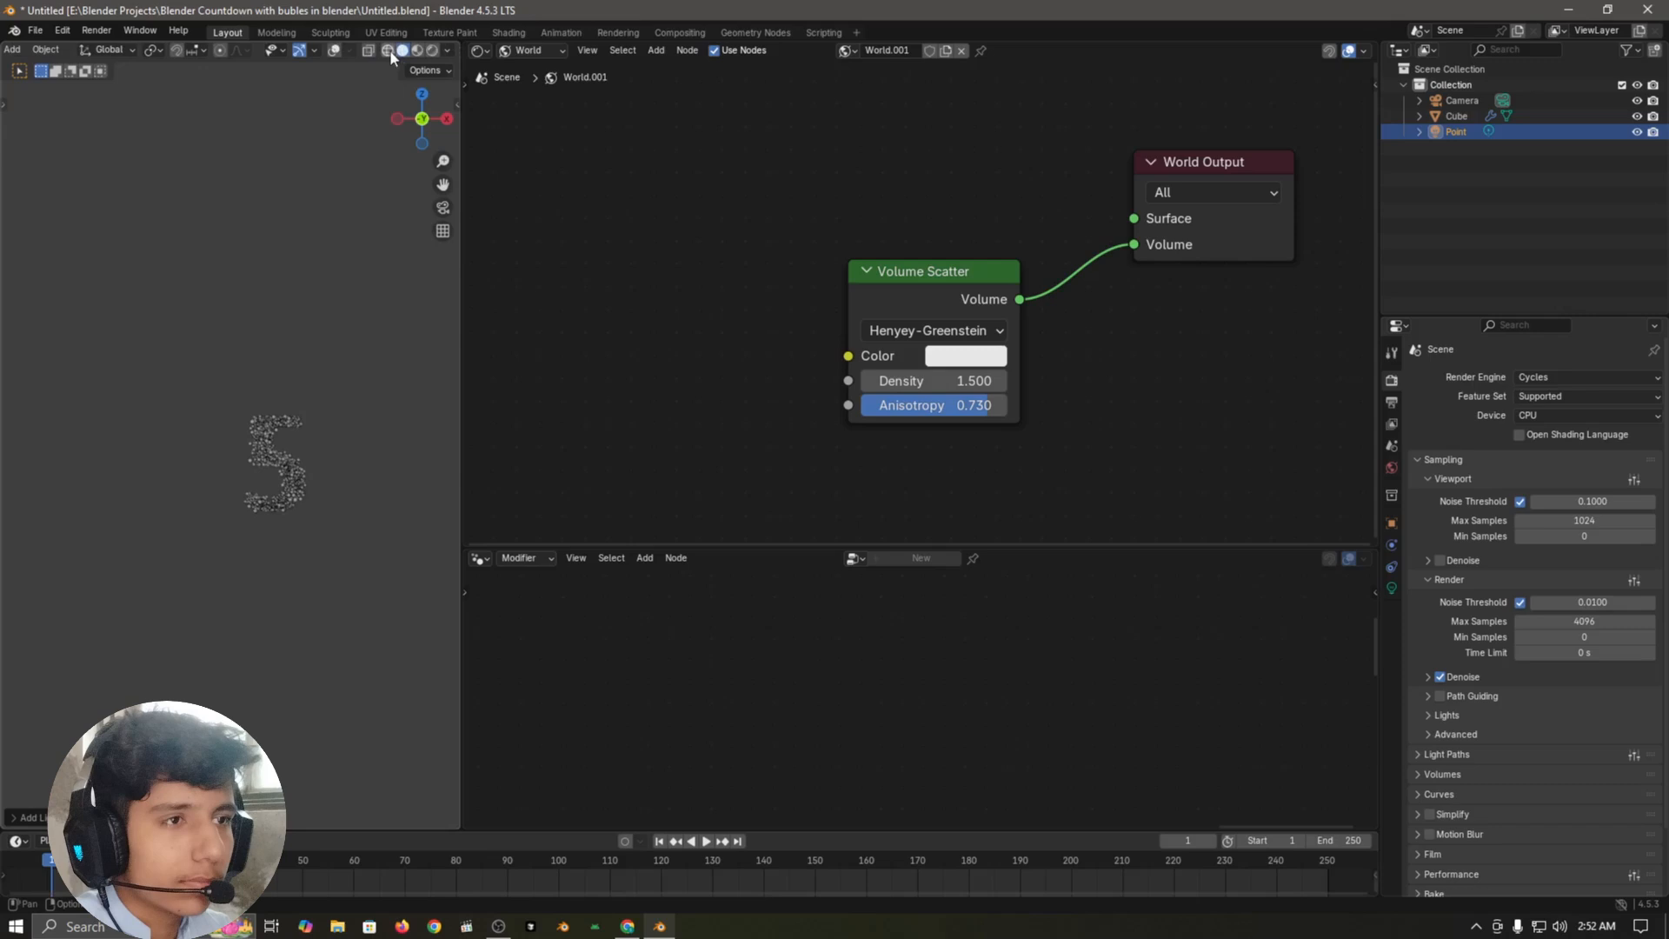
{"action": "left_click", "coordinate": [332, 54]}
{"action": "scroll", "coordinate": [361, 607], "scroll_direction": "up", "scroll_amount": 3}
{"action": "middle_click_drag", "start_coordinate": [361, 608], "coordinate": [231, 564], "text": "shift"}
{"action": "scroll", "coordinate": [186, 543], "scroll_direction": "down", "scroll_amount": 2}
Step: Move the point light above and to the left of the number in front view
{"action": "key", "text": "g"}
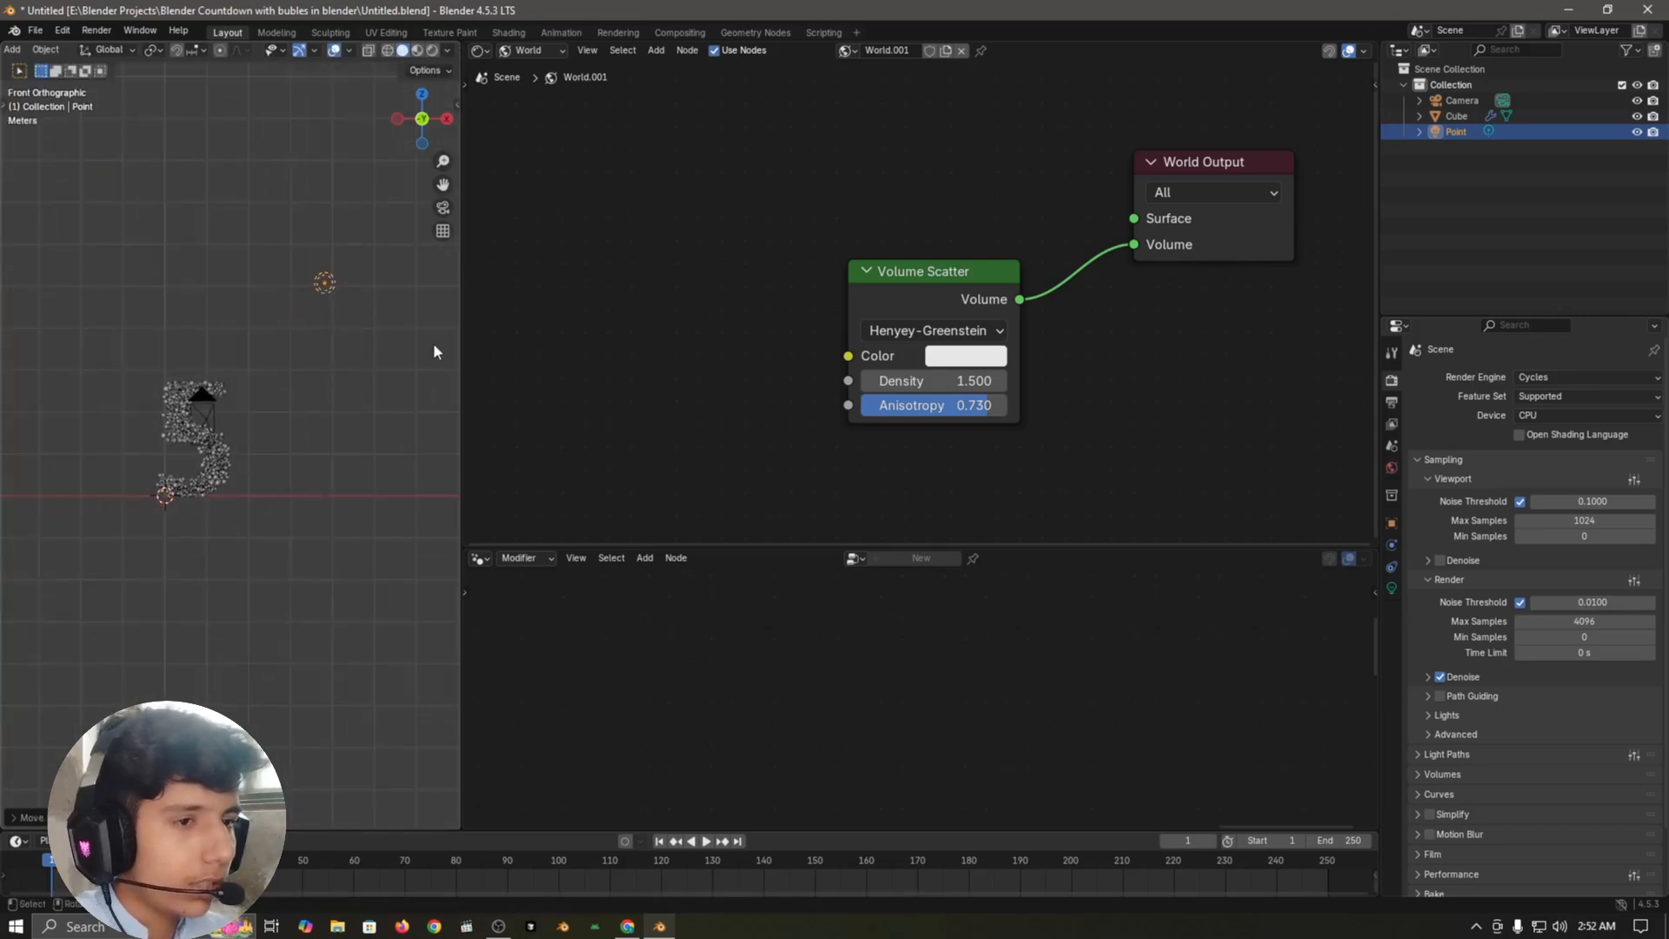
{"action": "left_click", "coordinate": [326, 302]}
{"action": "key", "text": "g"}
{"action": "left_click", "coordinate": [151, 300]}
{"action": "middle_click_drag", "start_coordinate": [169, 429], "coordinate": [216, 426], "text": "shift"}
{"action": "key", "text": "g"}
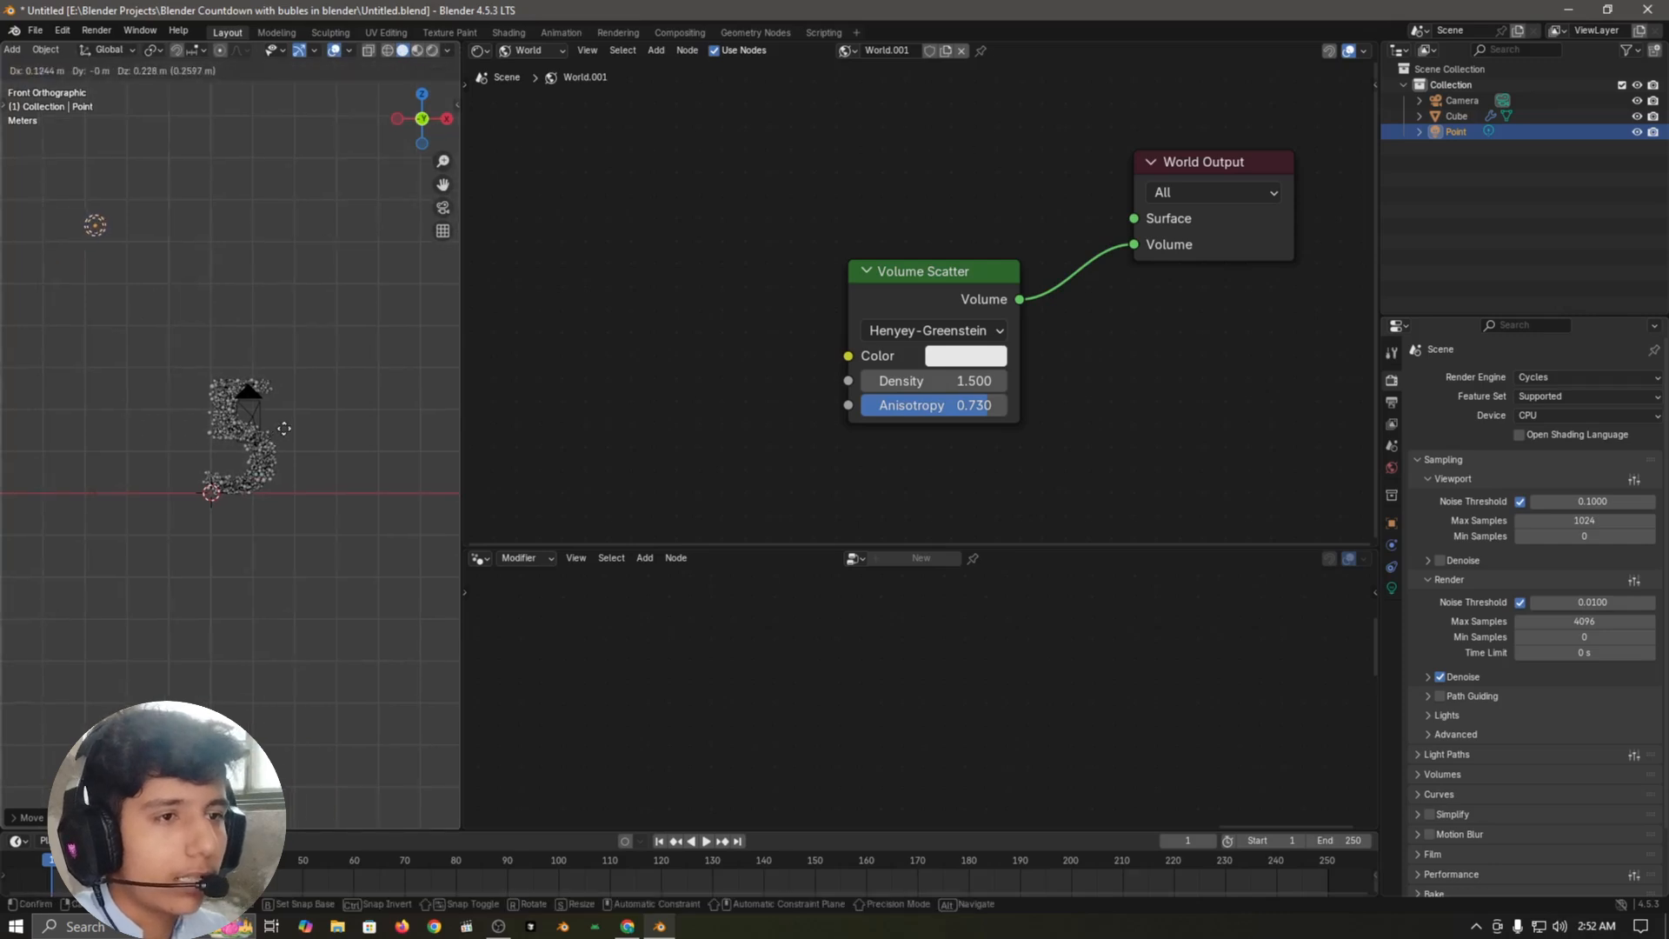
{"action": "left_click", "coordinate": [230, 410]}
Step: Try power values of 10000 and 1000 for the point light
{"action": "left_click", "coordinate": [1390, 589]}
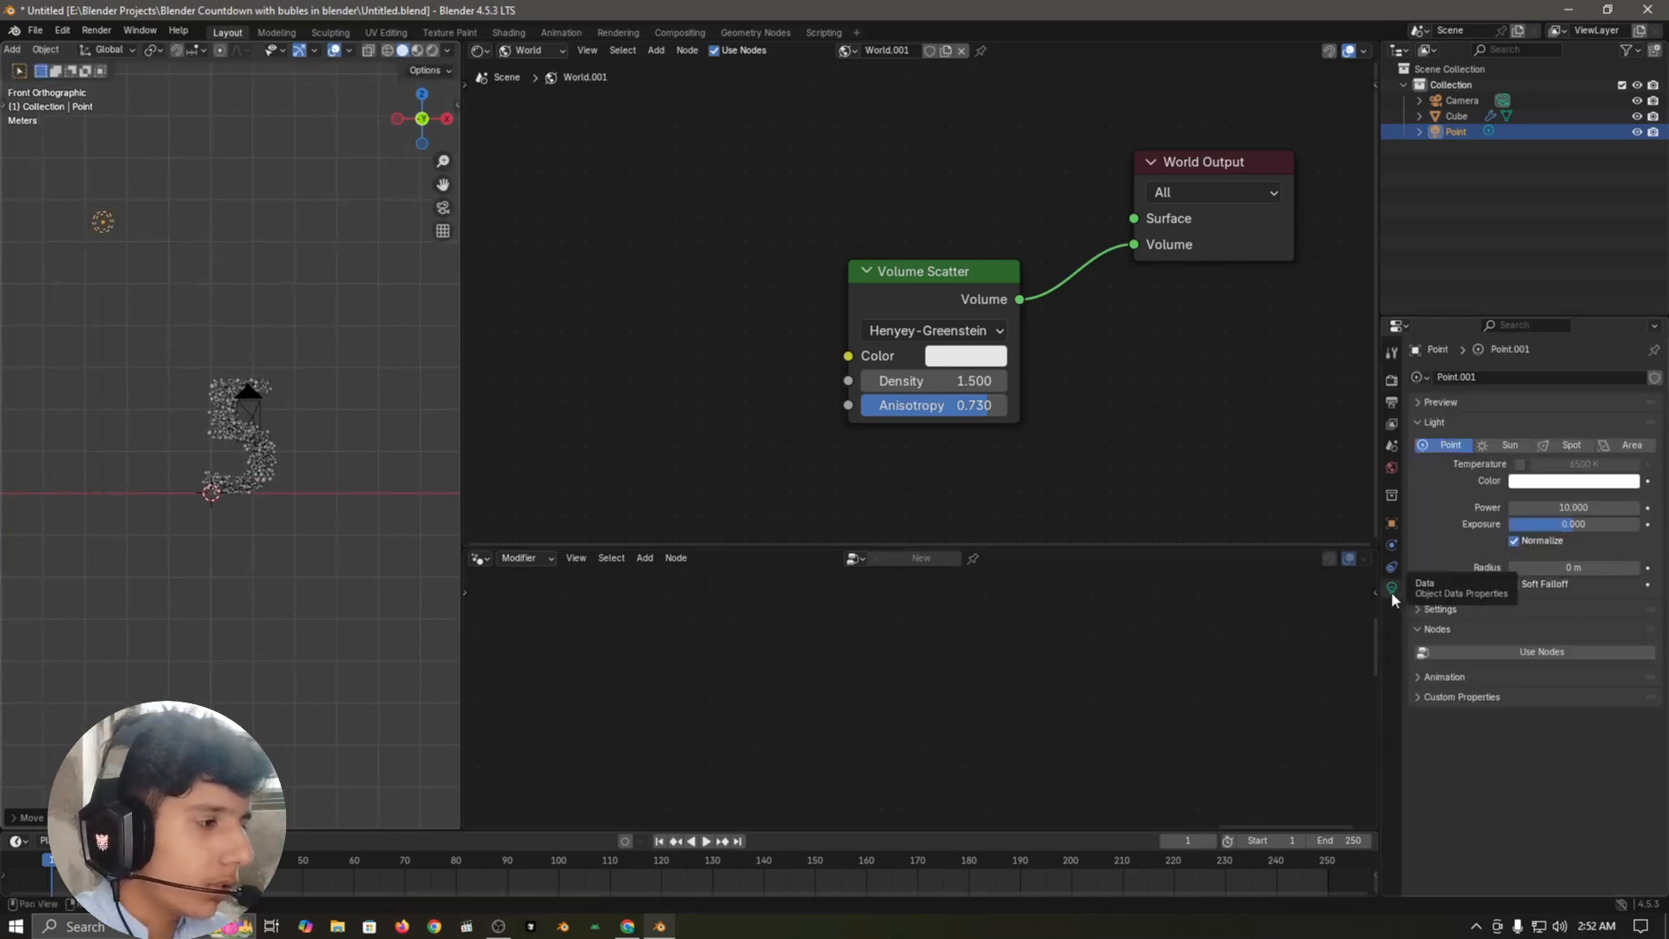
{"action": "left_click", "coordinate": [1598, 506]}
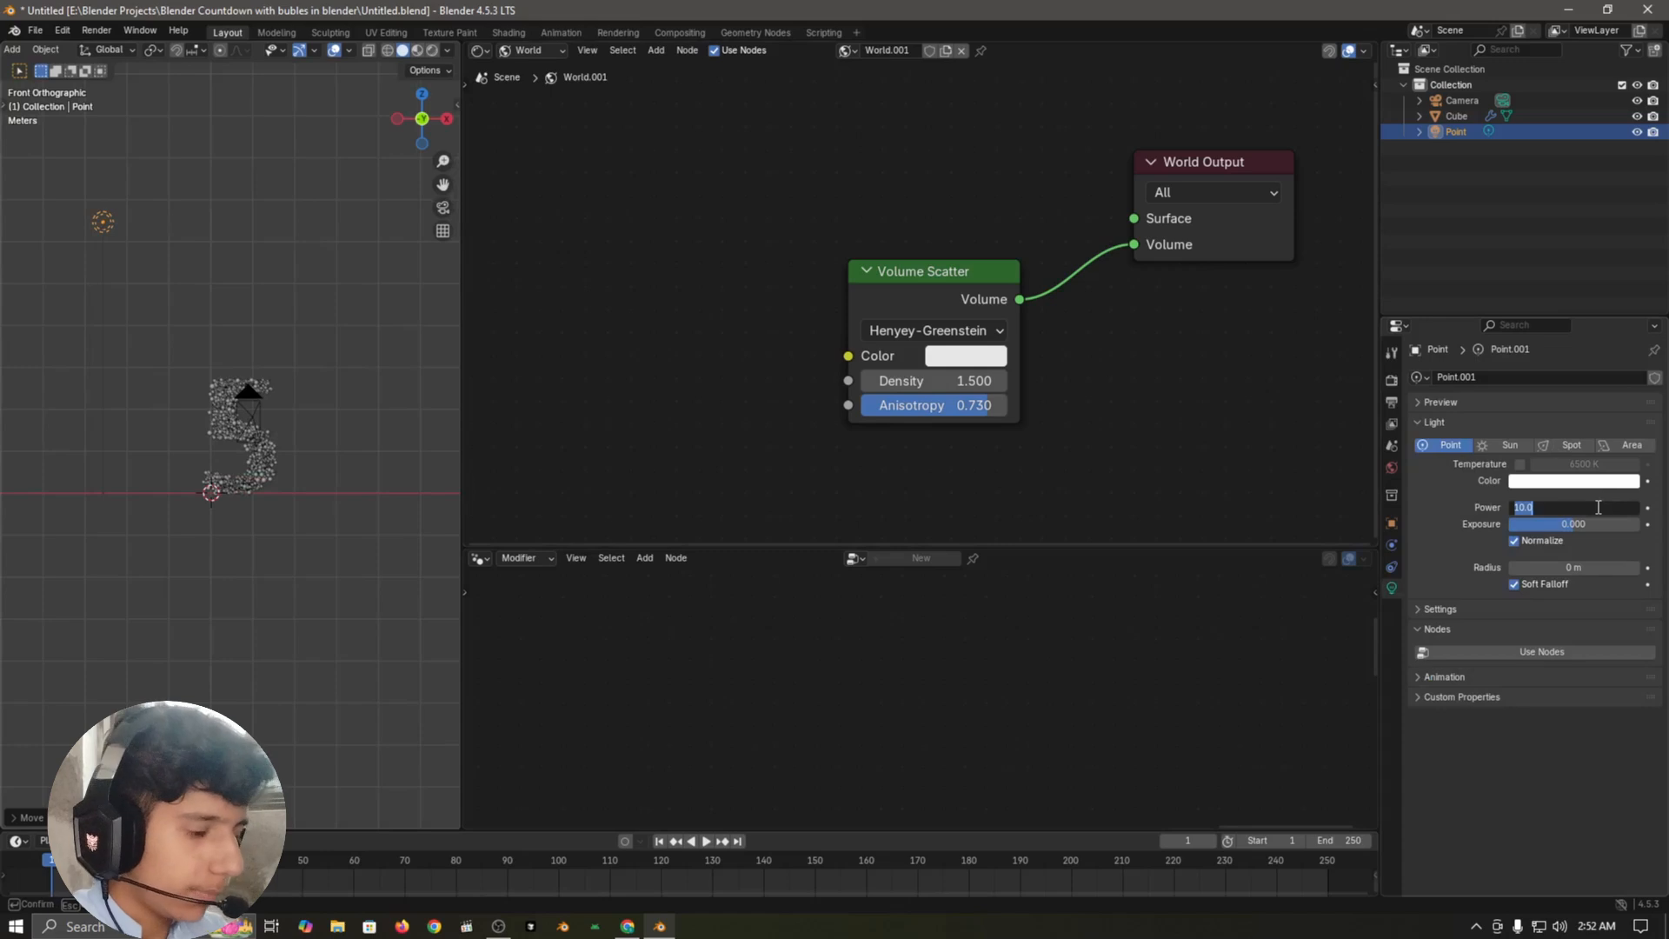
{"action": "type", "text": "1000"}
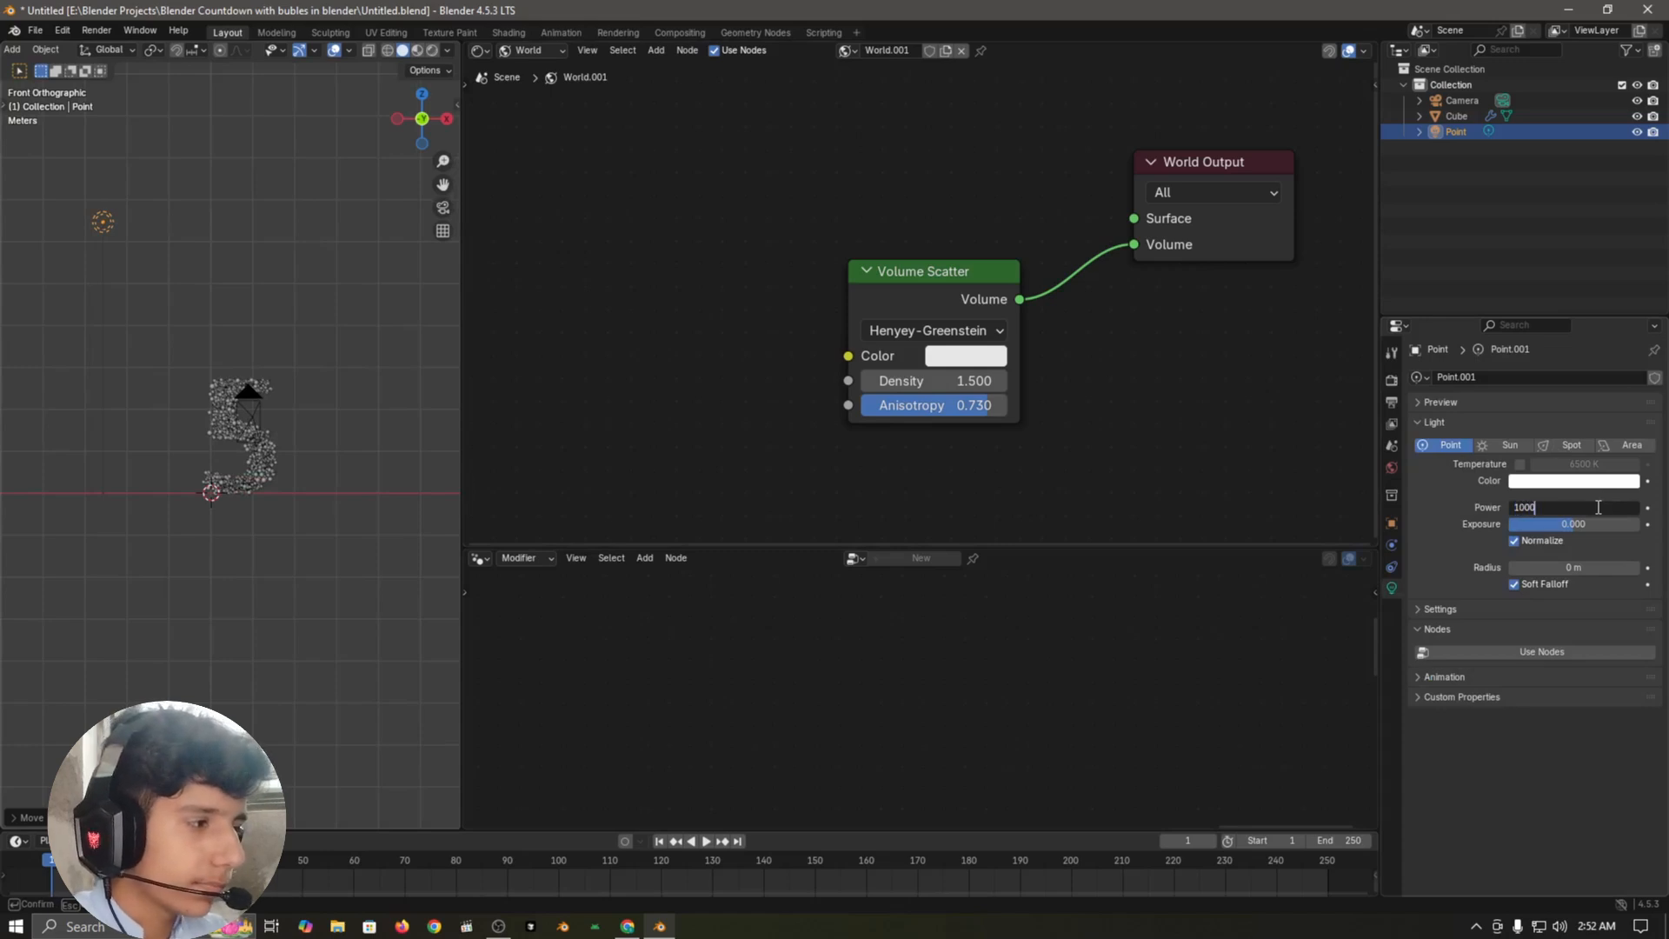
{"action": "type", "text": "0"}
{"action": "key", "text": "Return"}
{"action": "left_click", "coordinate": [1575, 507]}
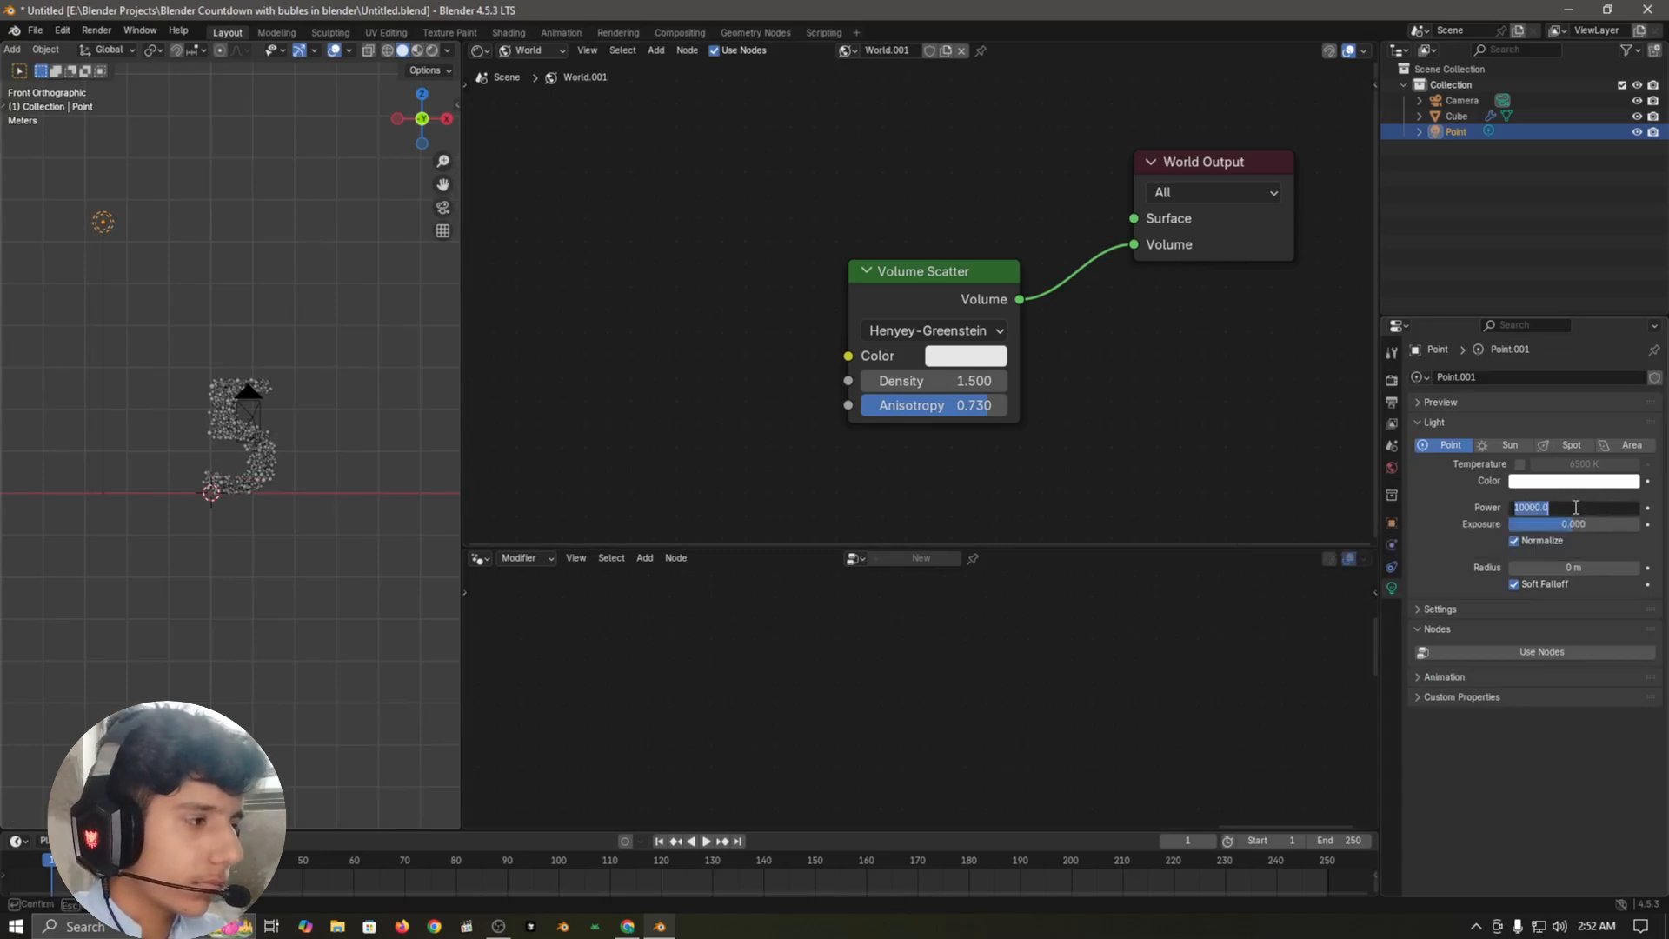
{"action": "key", "text": "Return"}
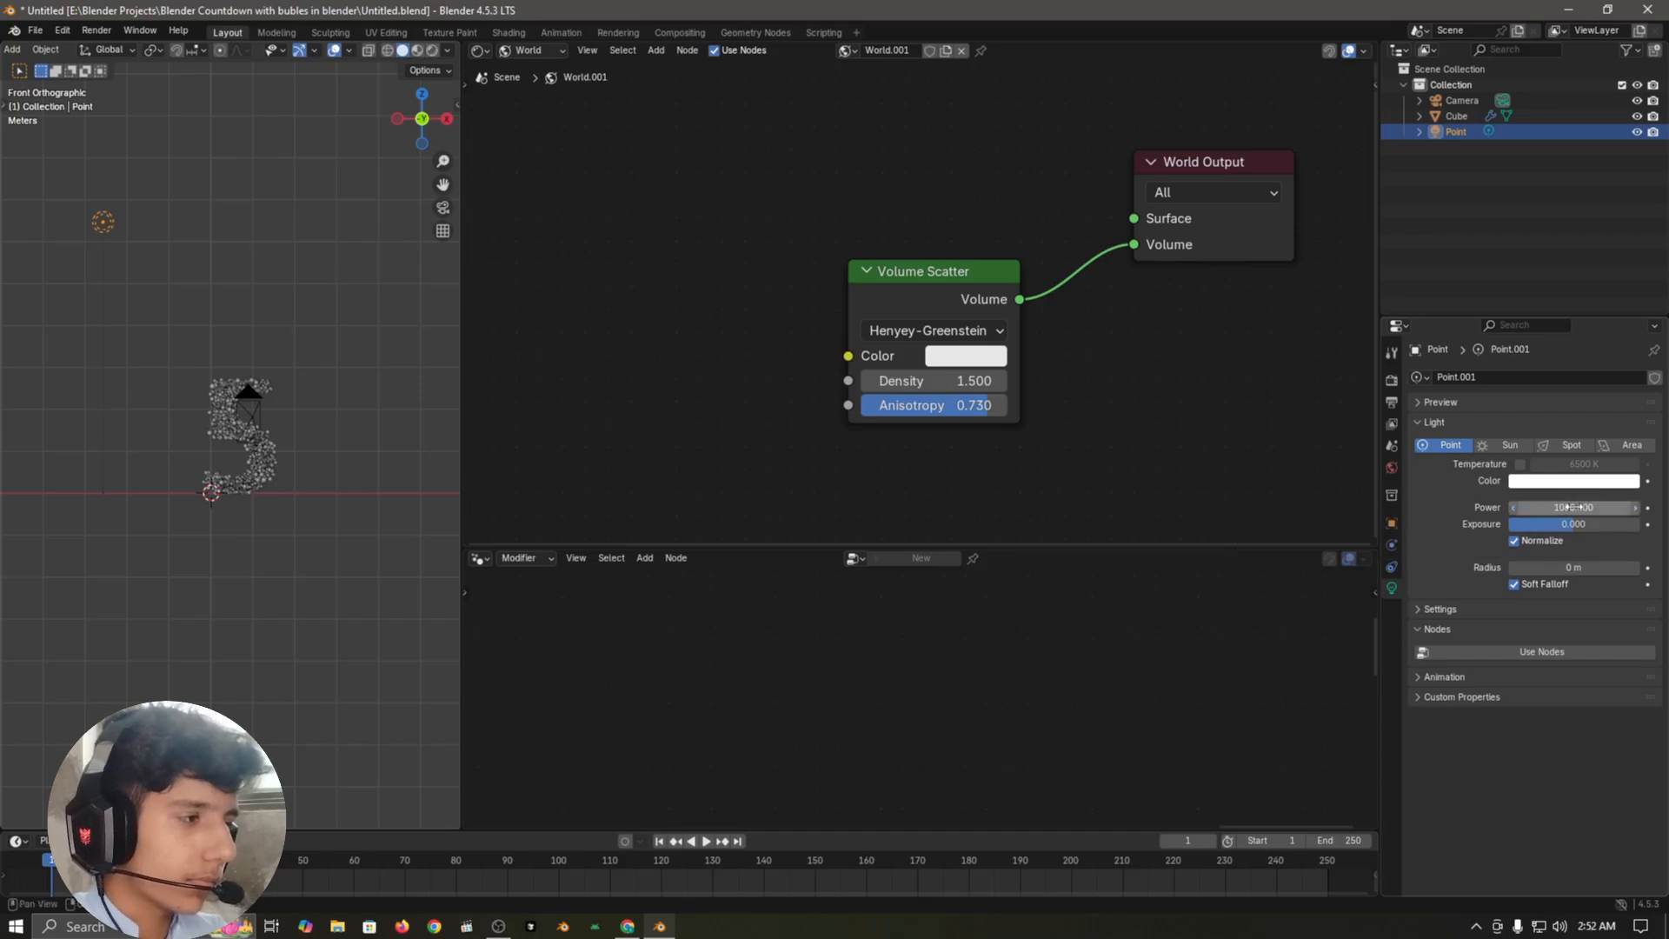
Step: Preview the scene through the camera in Rendered shading
{"action": "scroll", "coordinate": [309, 449], "scroll_direction": "up", "scroll_amount": 3}
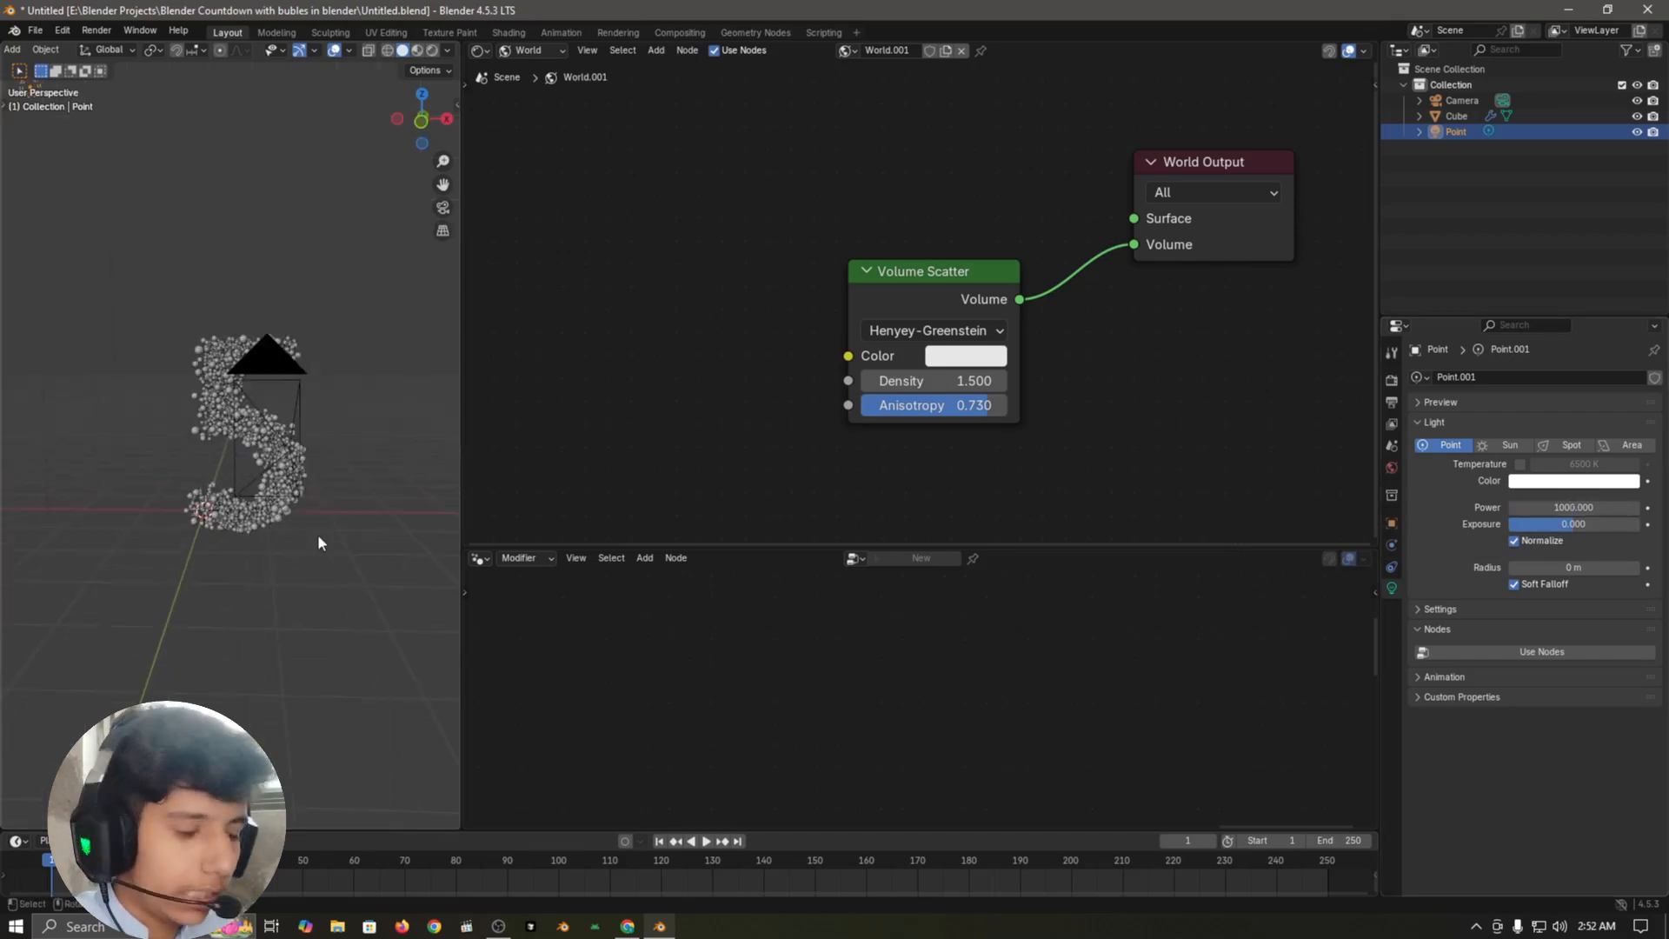
{"action": "key", "text": "KP_0"}
{"action": "key", "text": "z"}
{"action": "left_click", "coordinate": [263, 470]}
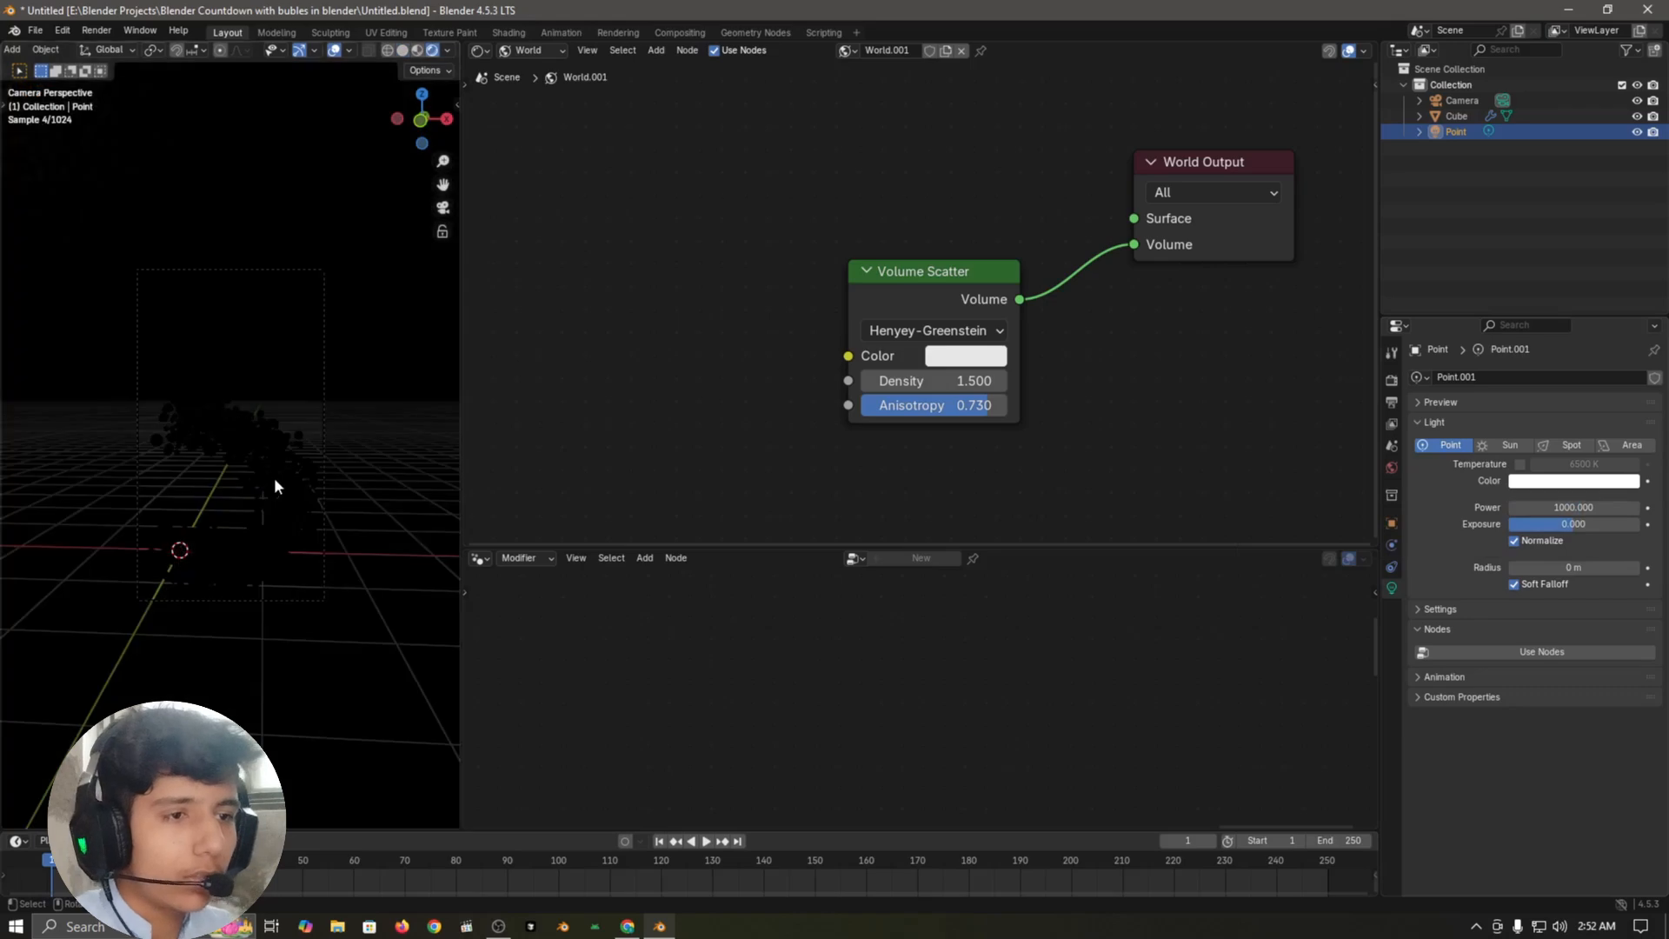
{"action": "scroll", "coordinate": [274, 480], "scroll_direction": "up", "scroll_amount": 2}
Step: Set the density of the world's Volume Scatter node to 0.1
{"action": "left_click_drag", "start_coordinate": [937, 383], "coordinate": [922, 382]}
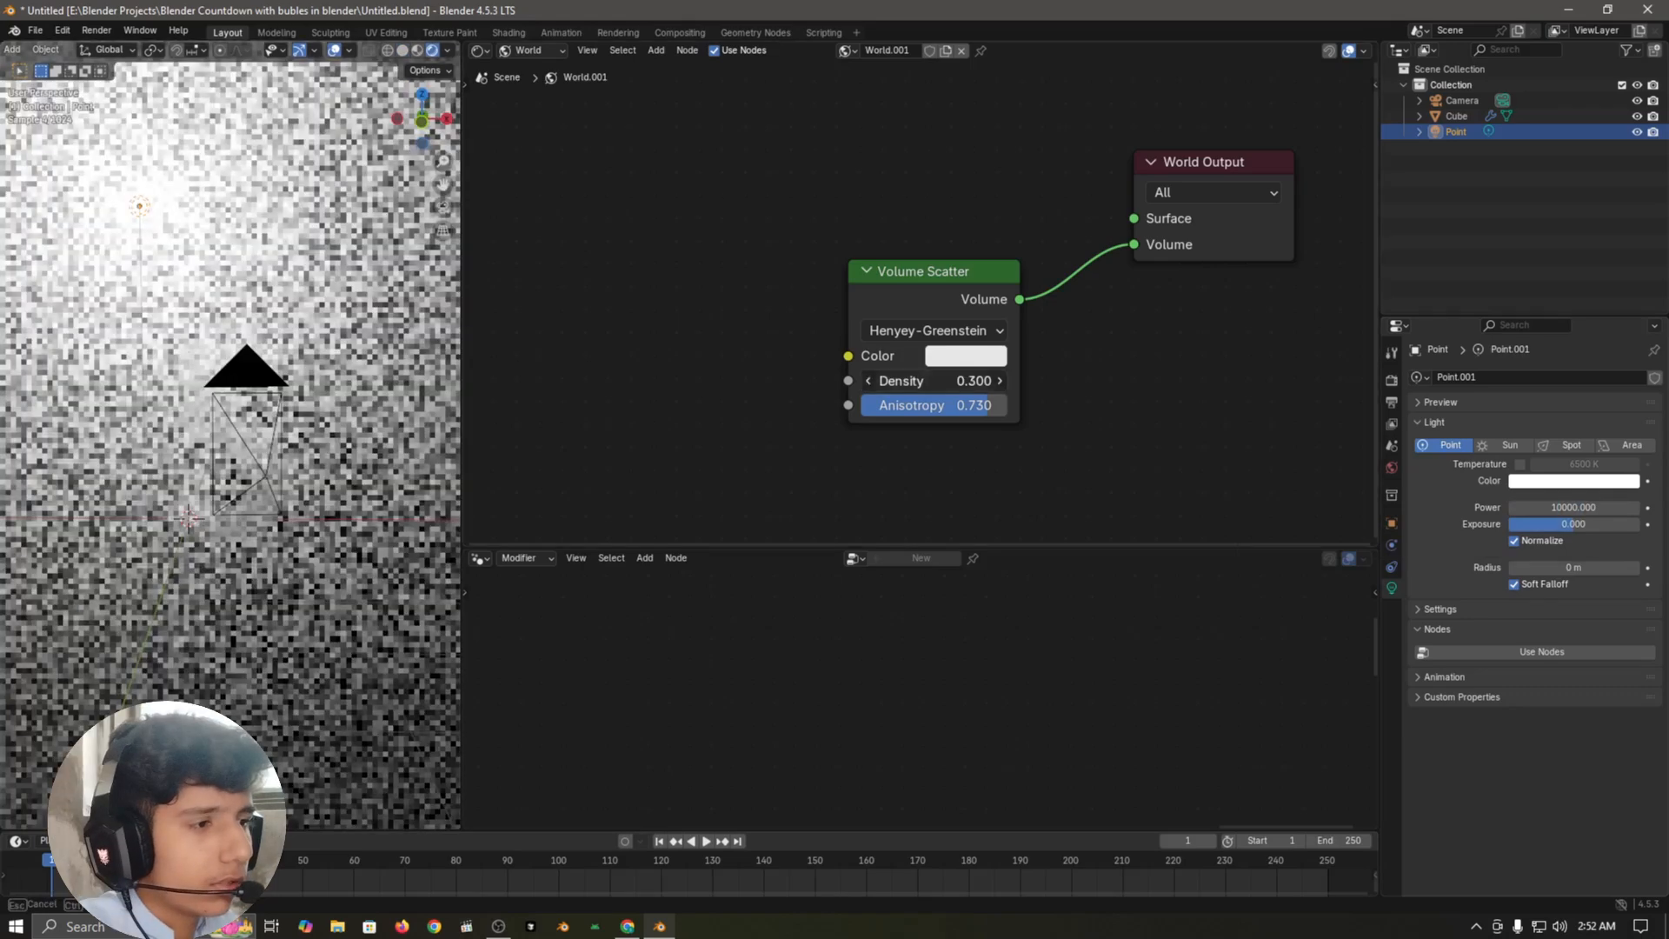
{"action": "left_click", "coordinate": [937, 382]}
{"action": "type", "text": "0.1"}
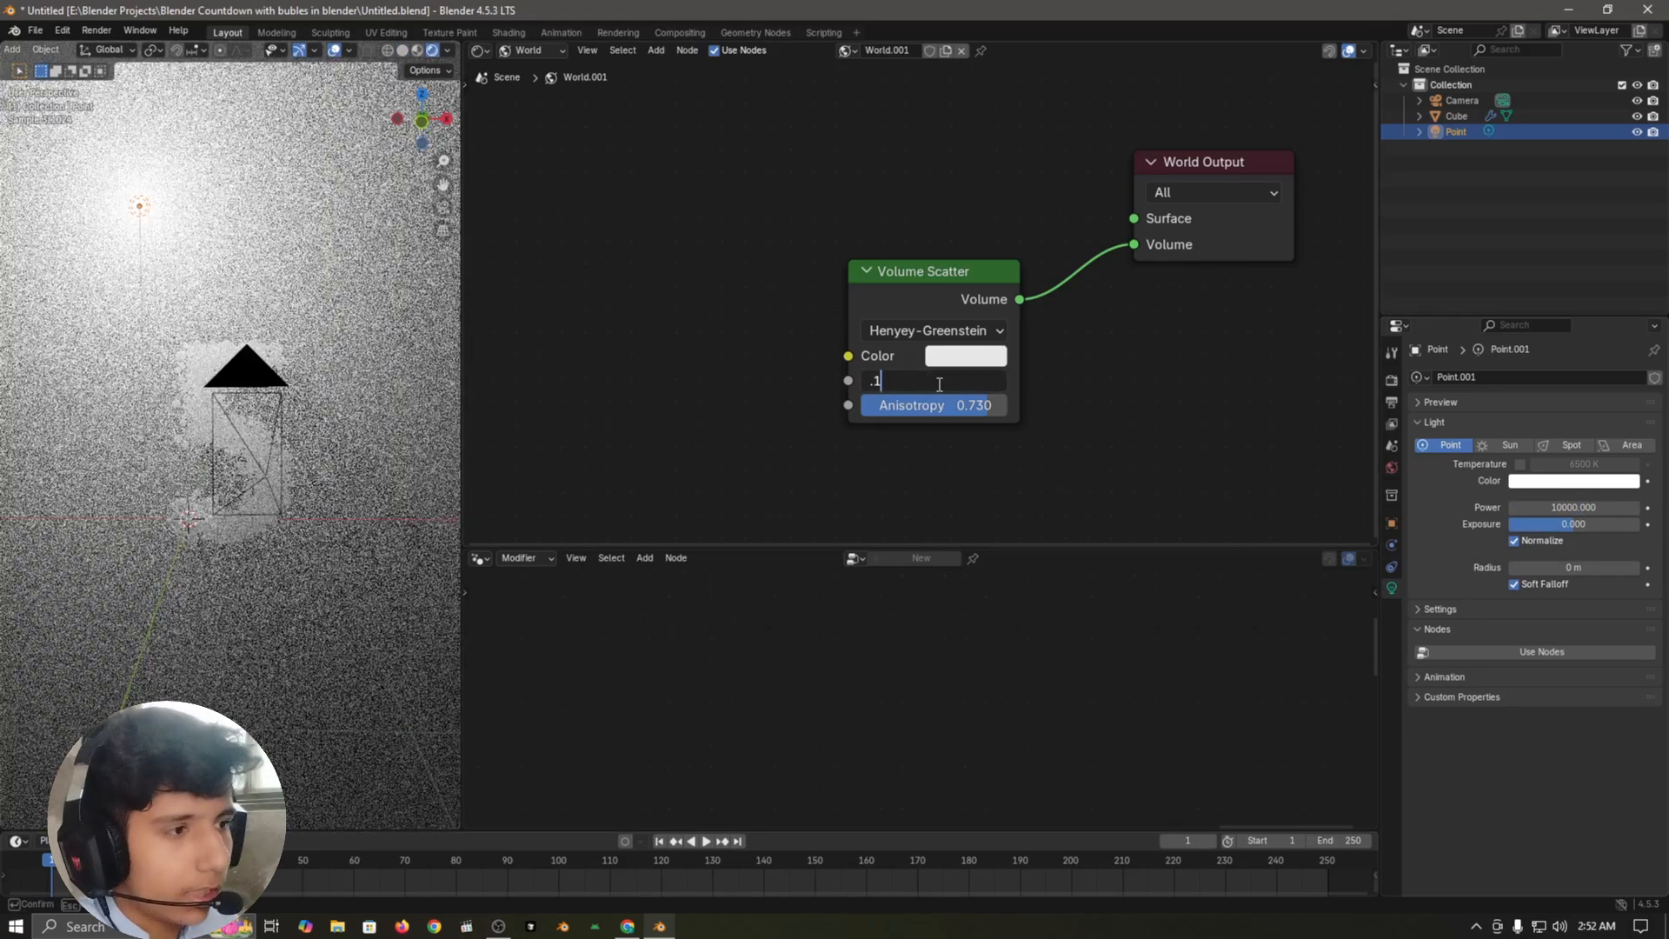
{"action": "key", "text": "Return"}
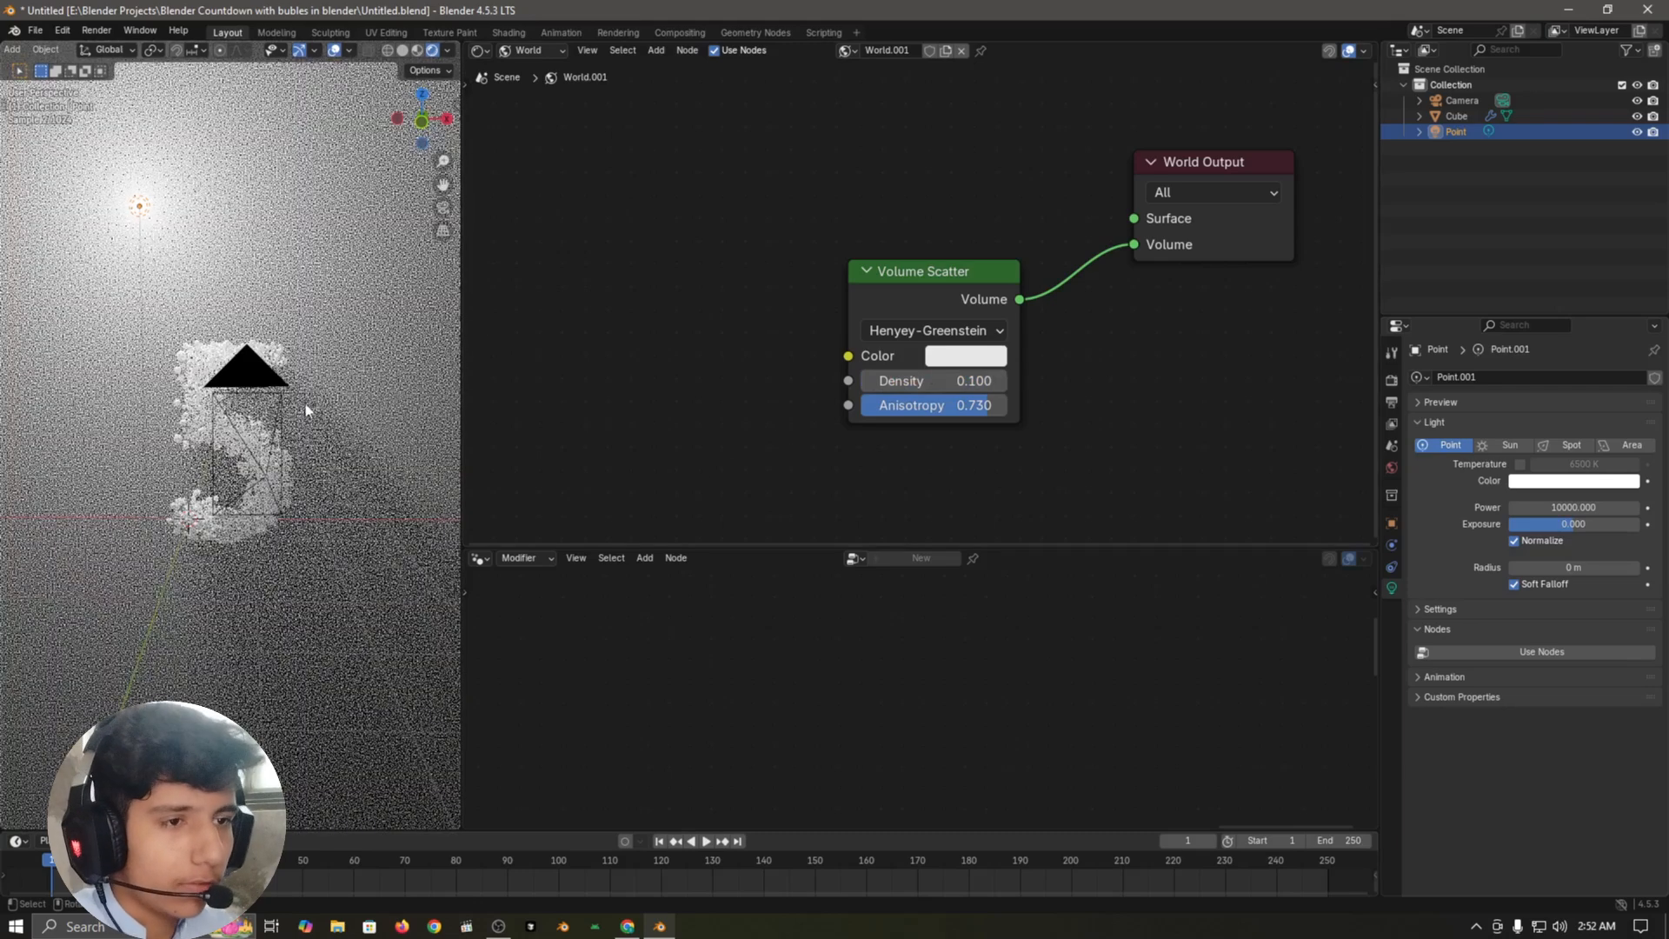
Step: Return to the camera view and frame the number closely in the rendered preview
{"action": "key", "text": "KP_0"}
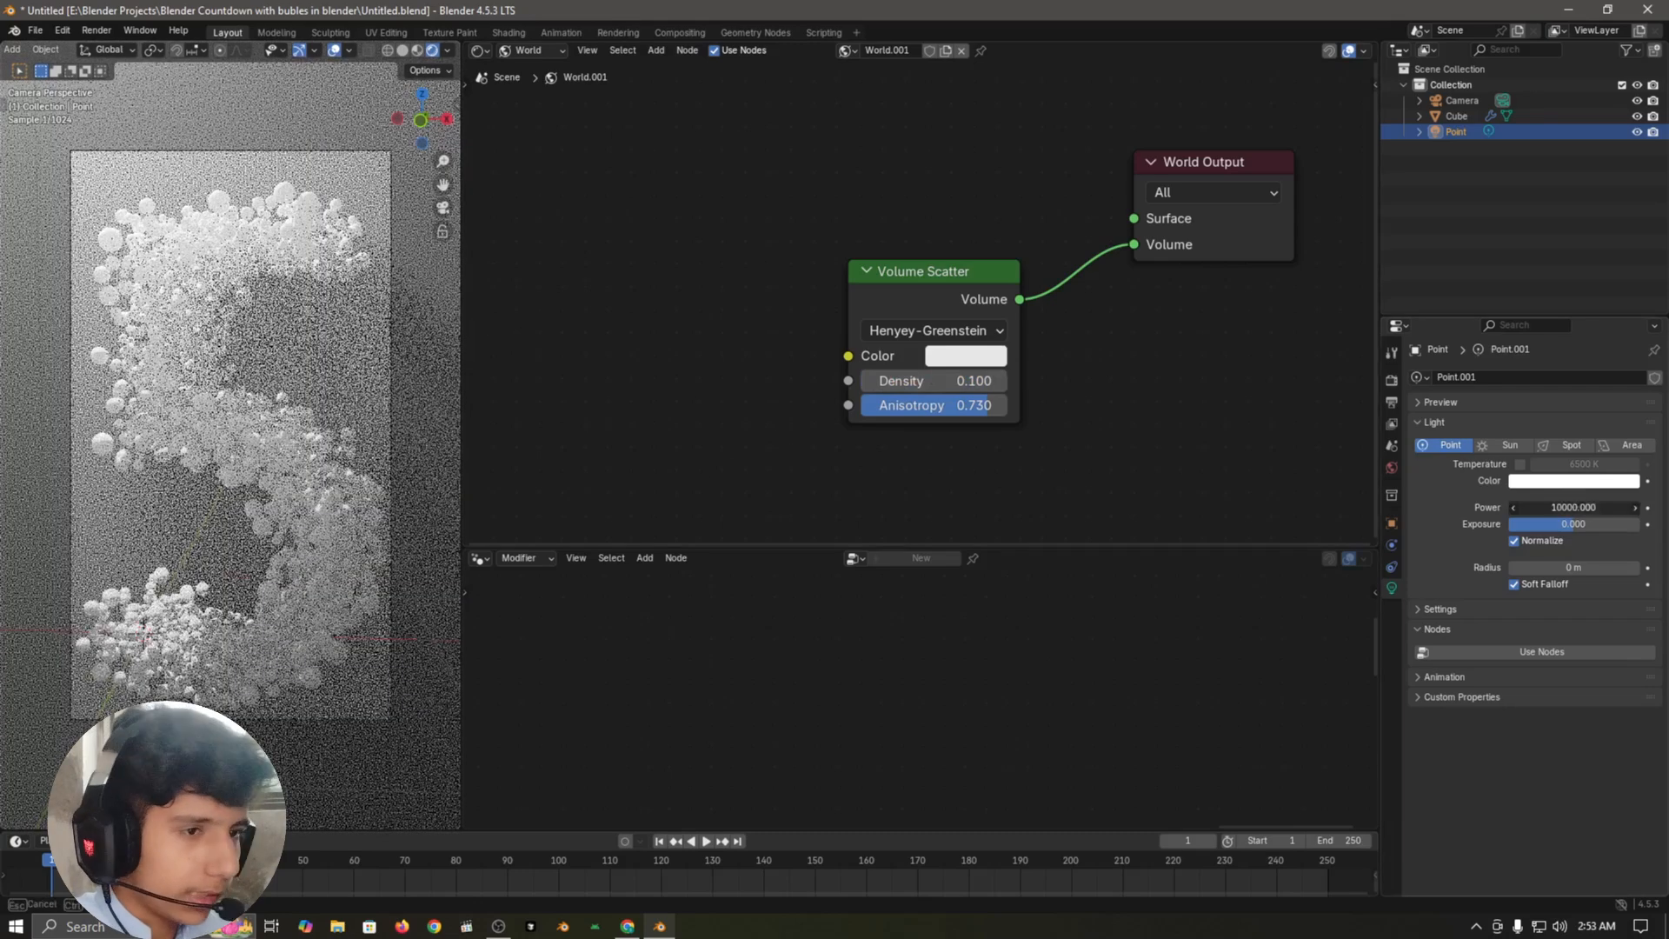
{"action": "left_click", "coordinate": [1575, 507]}
{"action": "left_click", "coordinate": [1601, 414]}
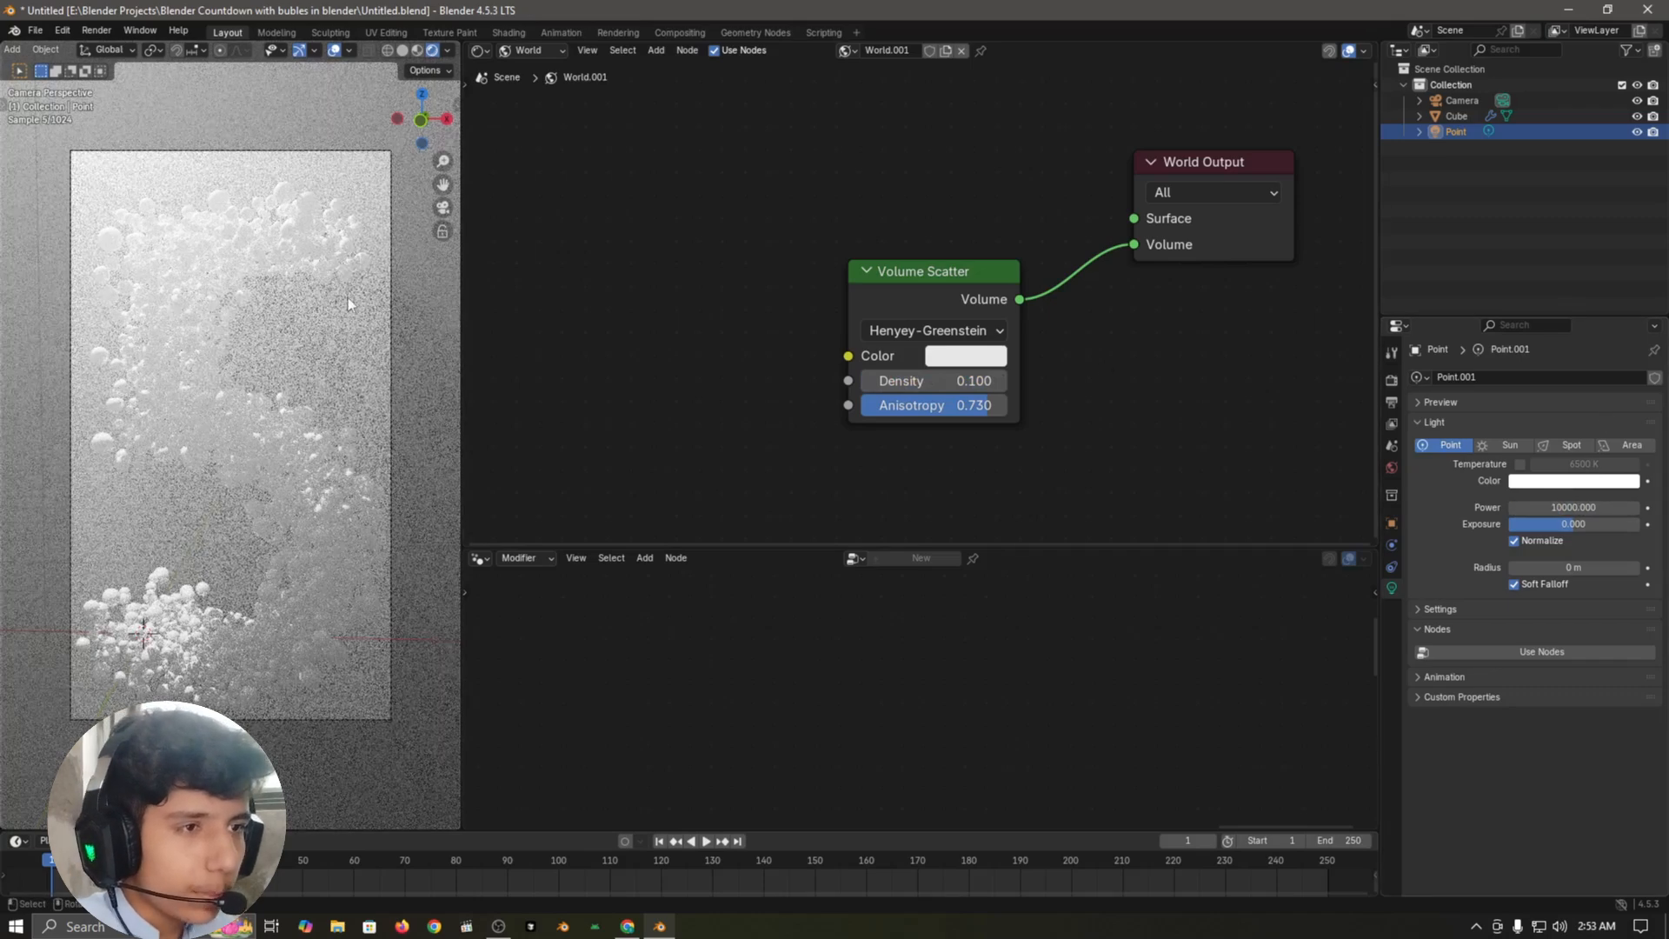
{"action": "scroll", "coordinate": [348, 297], "scroll_direction": "up", "scroll_amount": 2}
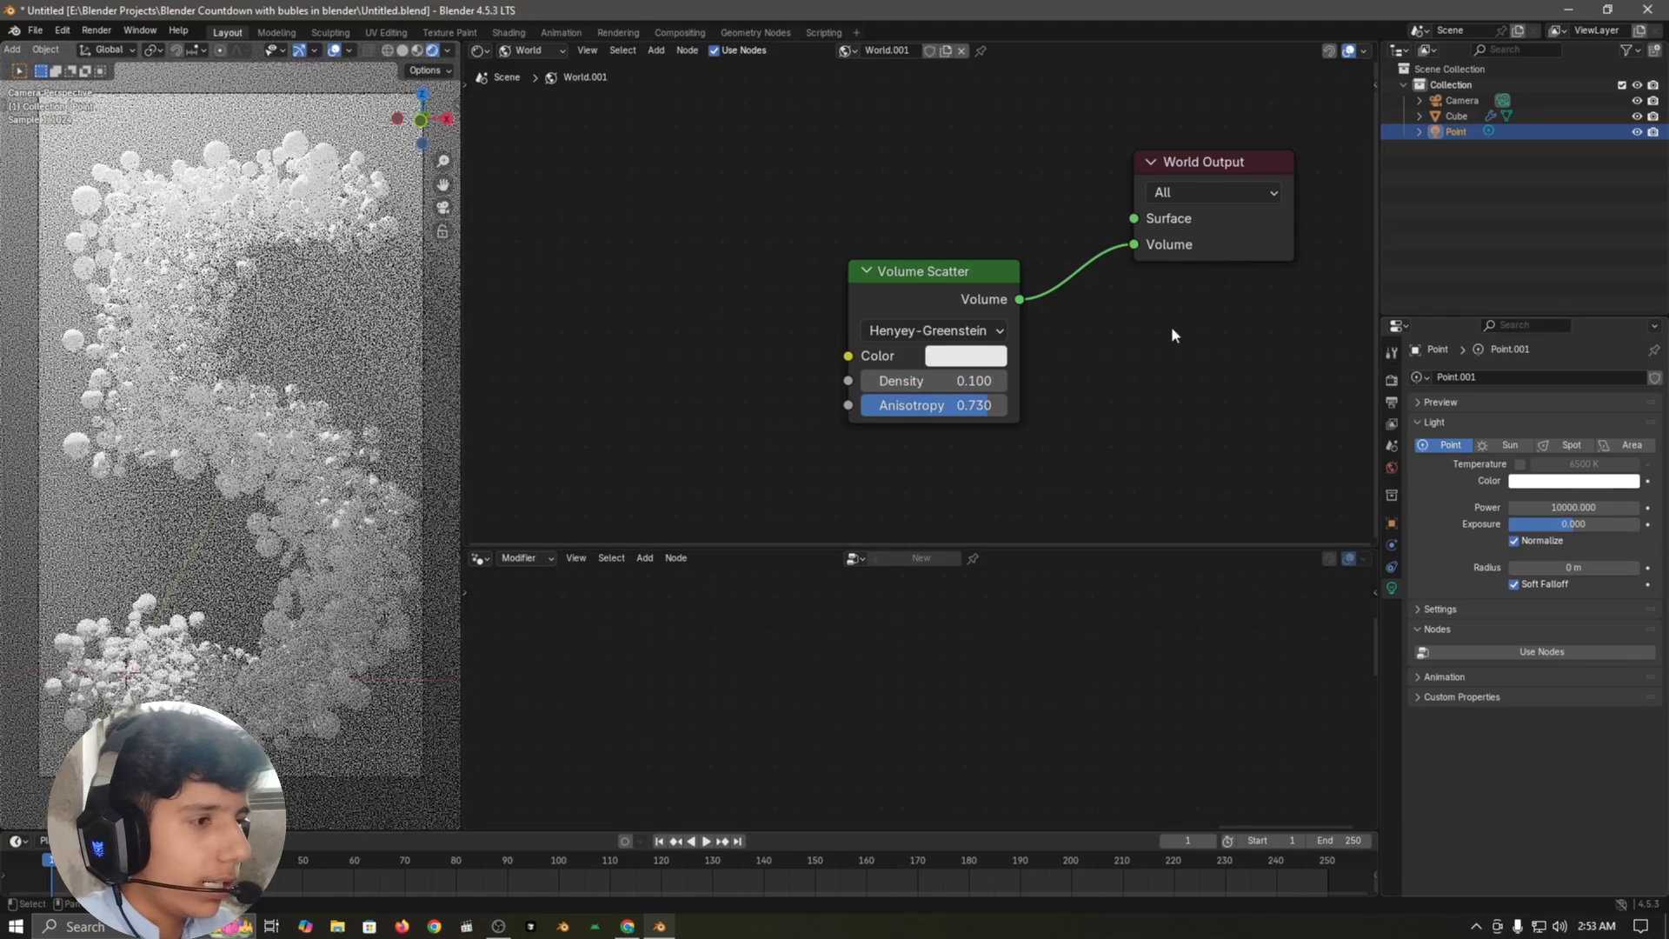
Step: Set the point light's color to light blue #57B8FF and turn off the viewport overlays
{"action": "left_click", "coordinate": [1527, 484]}
{"action": "left_click_drag", "start_coordinate": [1553, 290], "coordinate": [1571, 267]}
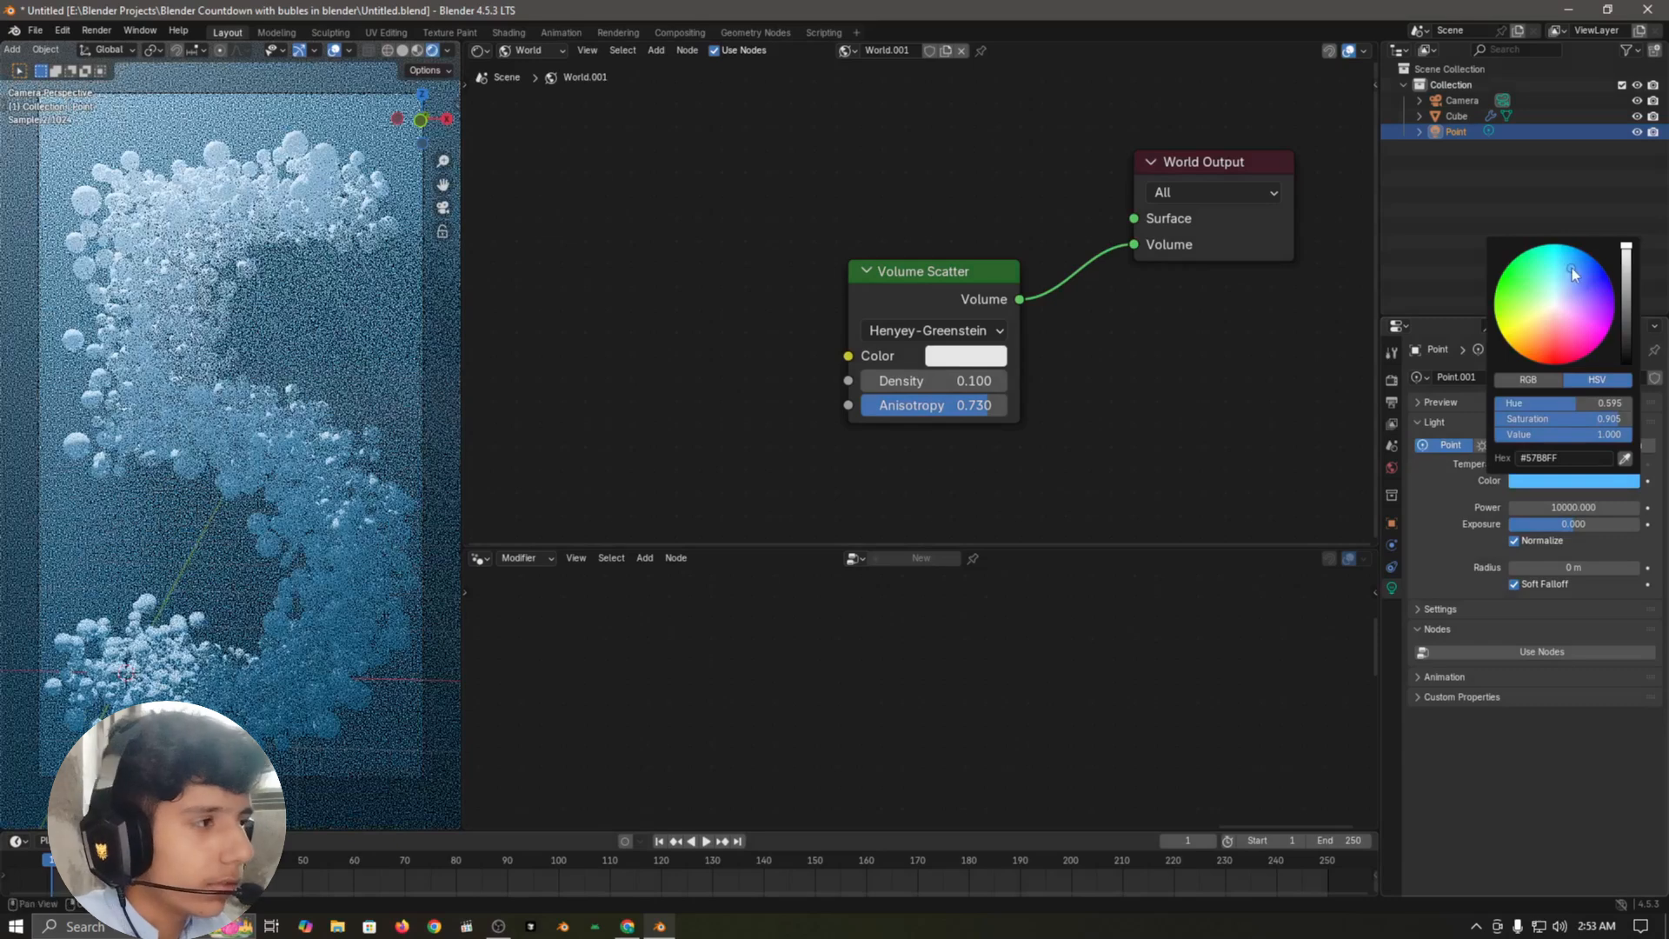
{"action": "left_click", "coordinate": [334, 51]}
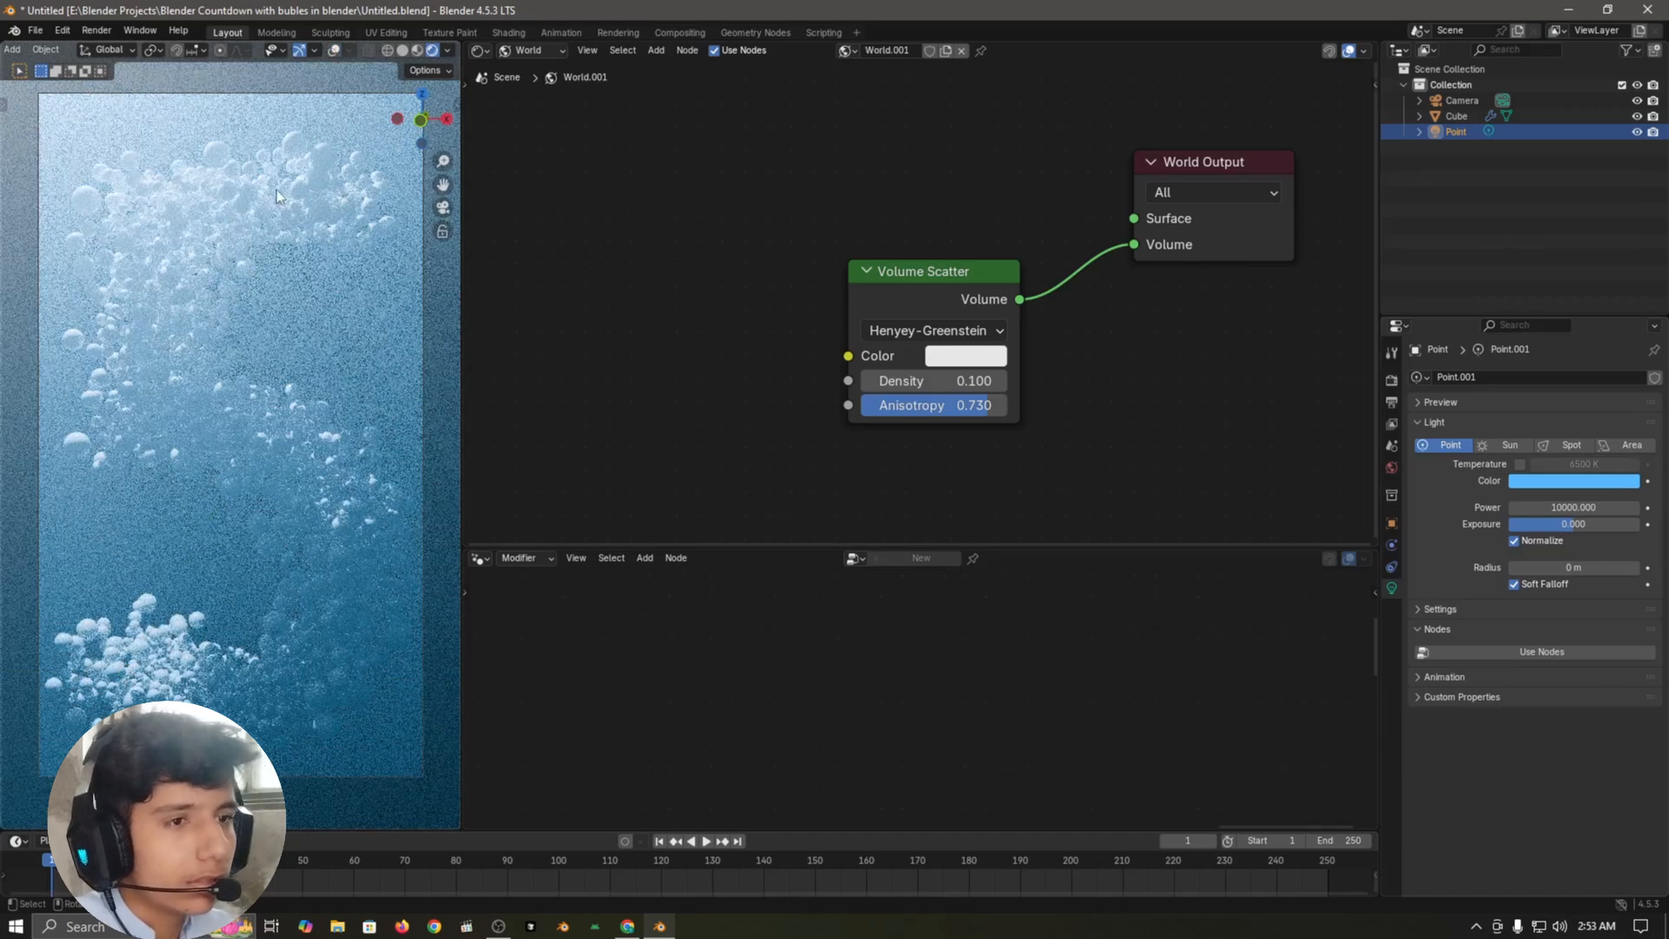
Step: Select the sphere number, undo the recent transmission changes in its material, and connect the Map Range result to the transmission Weight
{"action": "left_click", "coordinate": [316, 177]}
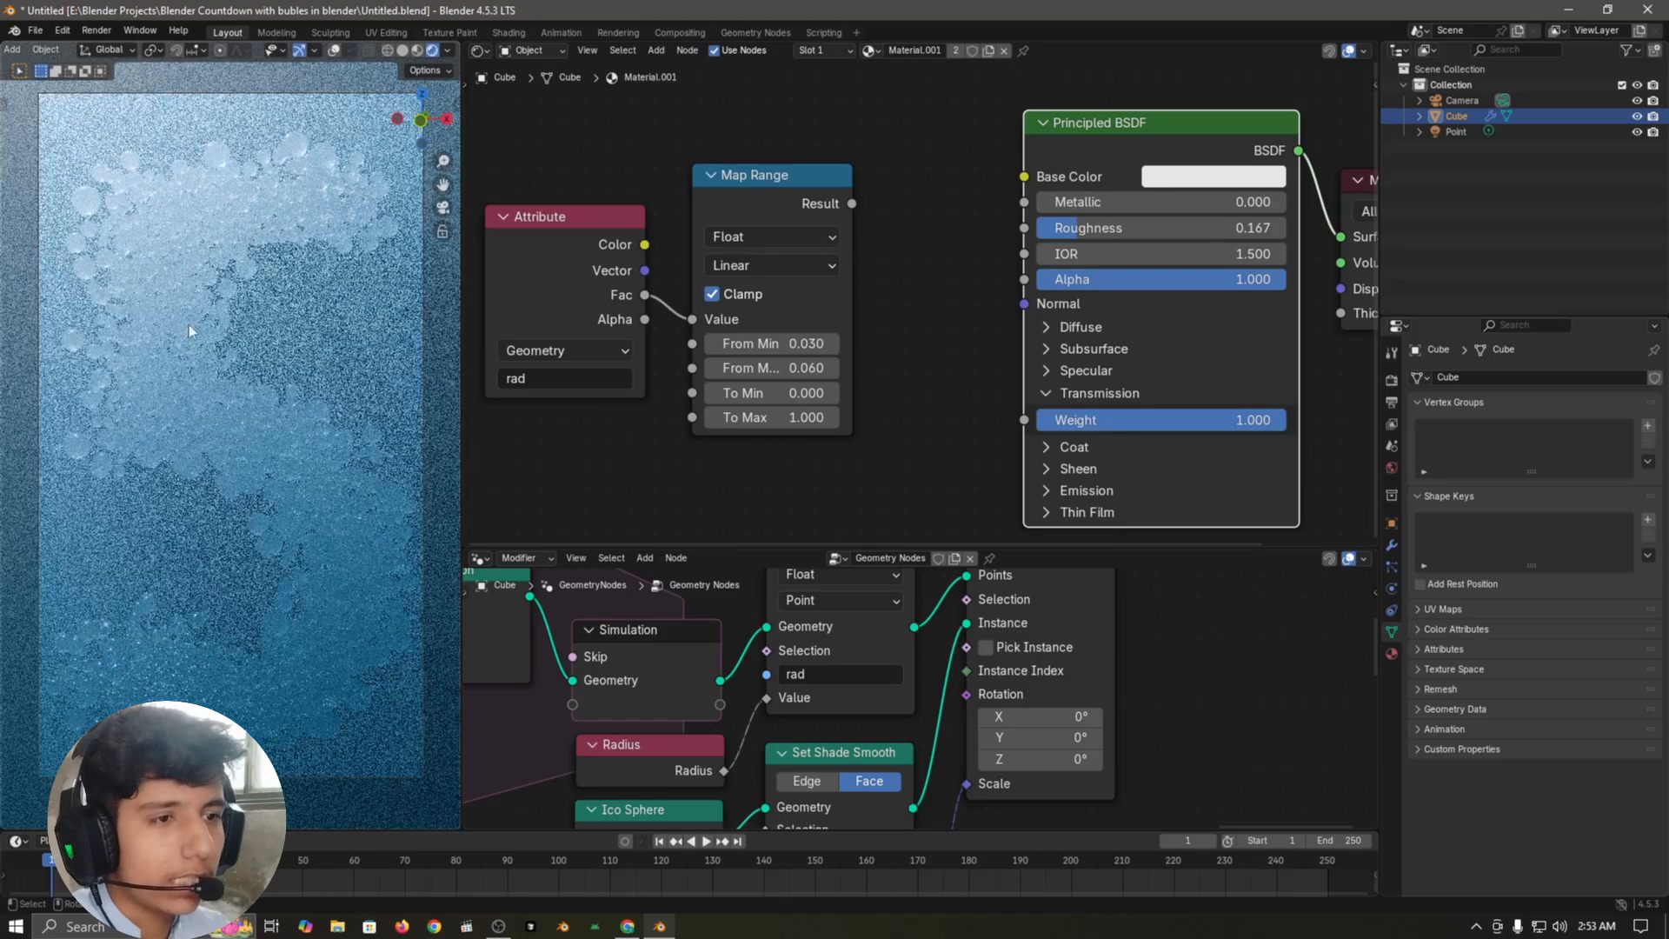
{"action": "left_click", "coordinate": [905, 218]}
{"action": "key", "text": "ctrl+z"}
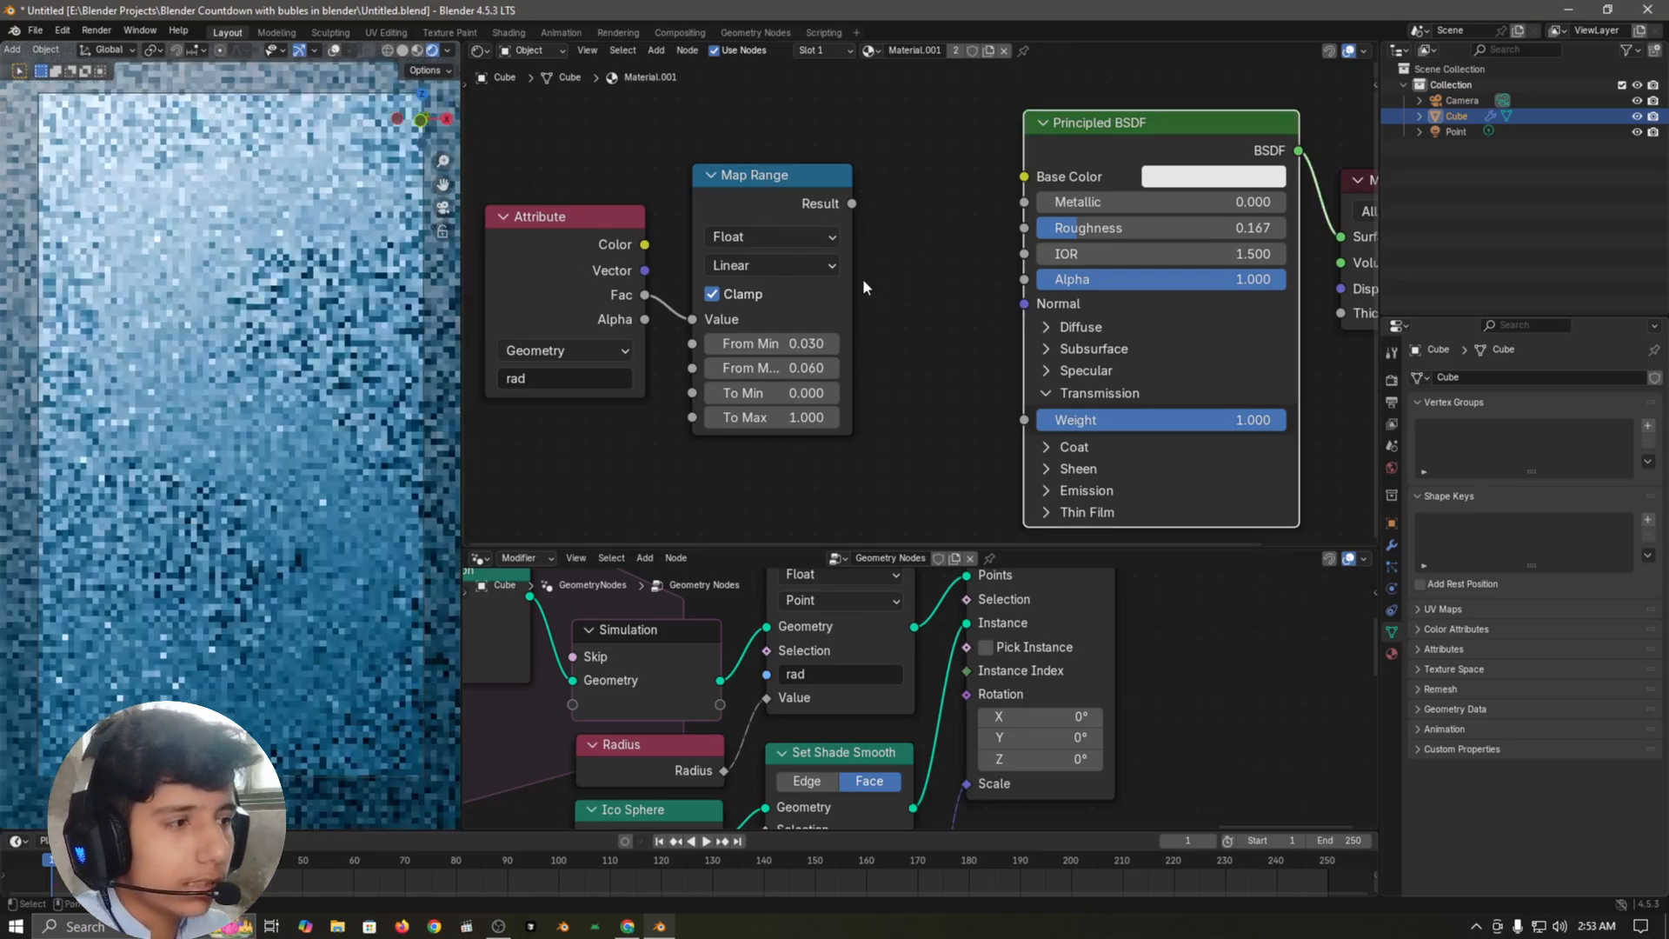
{"action": "key", "text": "ctrl+z"}
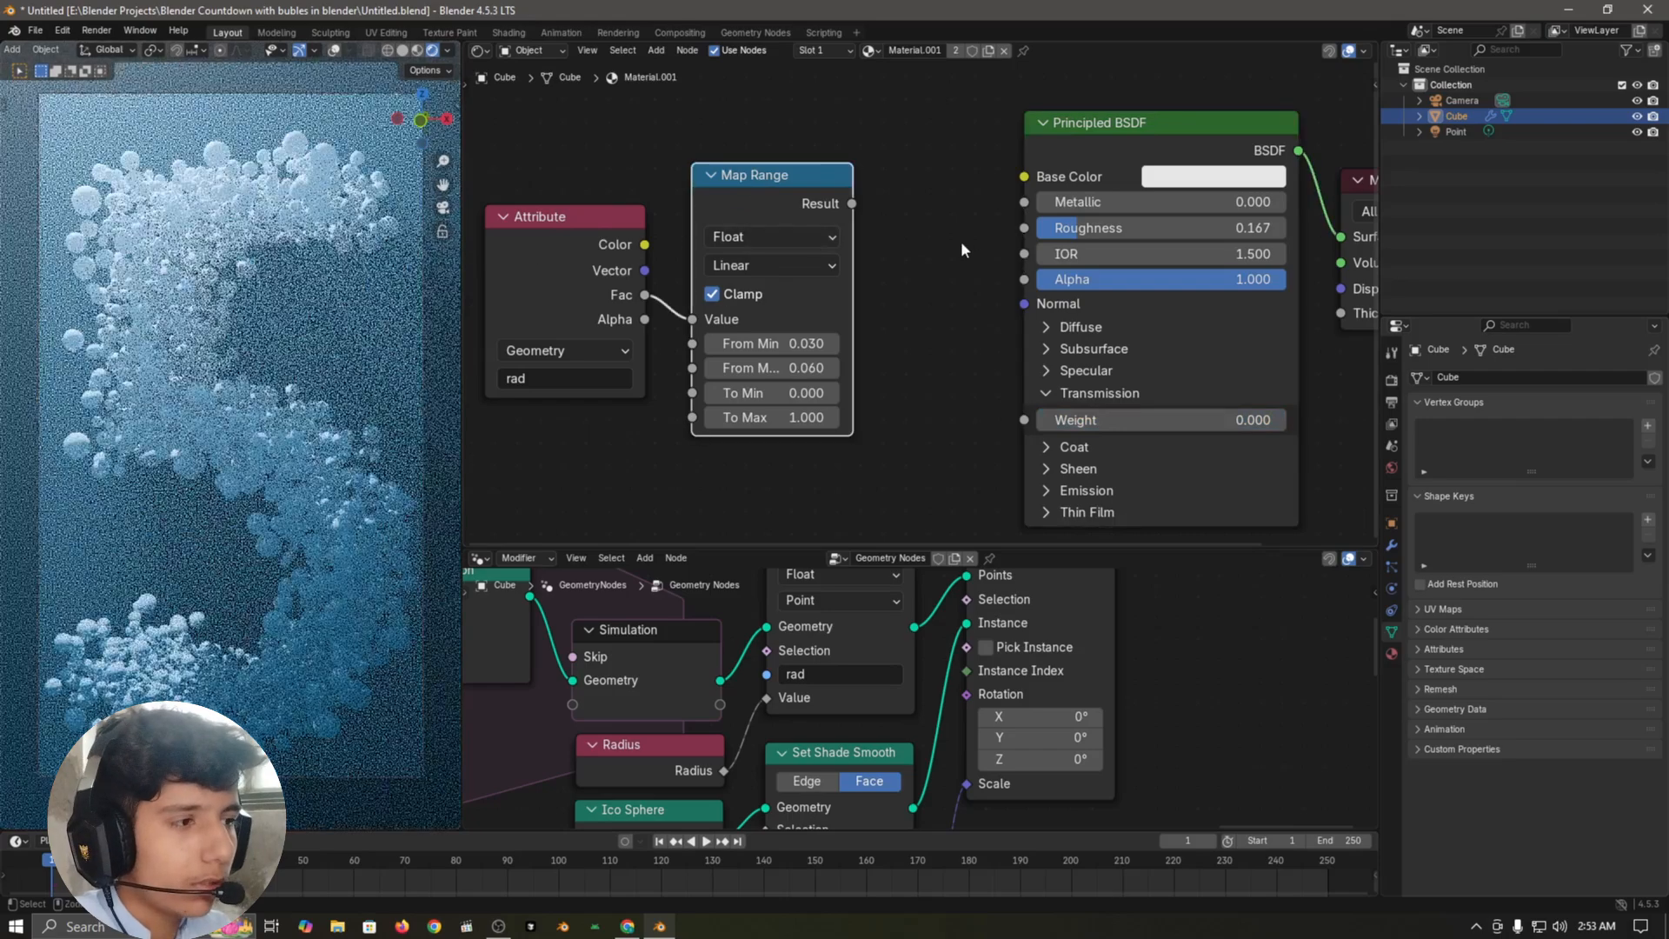
{"action": "left_click", "coordinate": [946, 239]}
{"action": "left_click_drag", "start_coordinate": [852, 203], "coordinate": [1024, 420]}
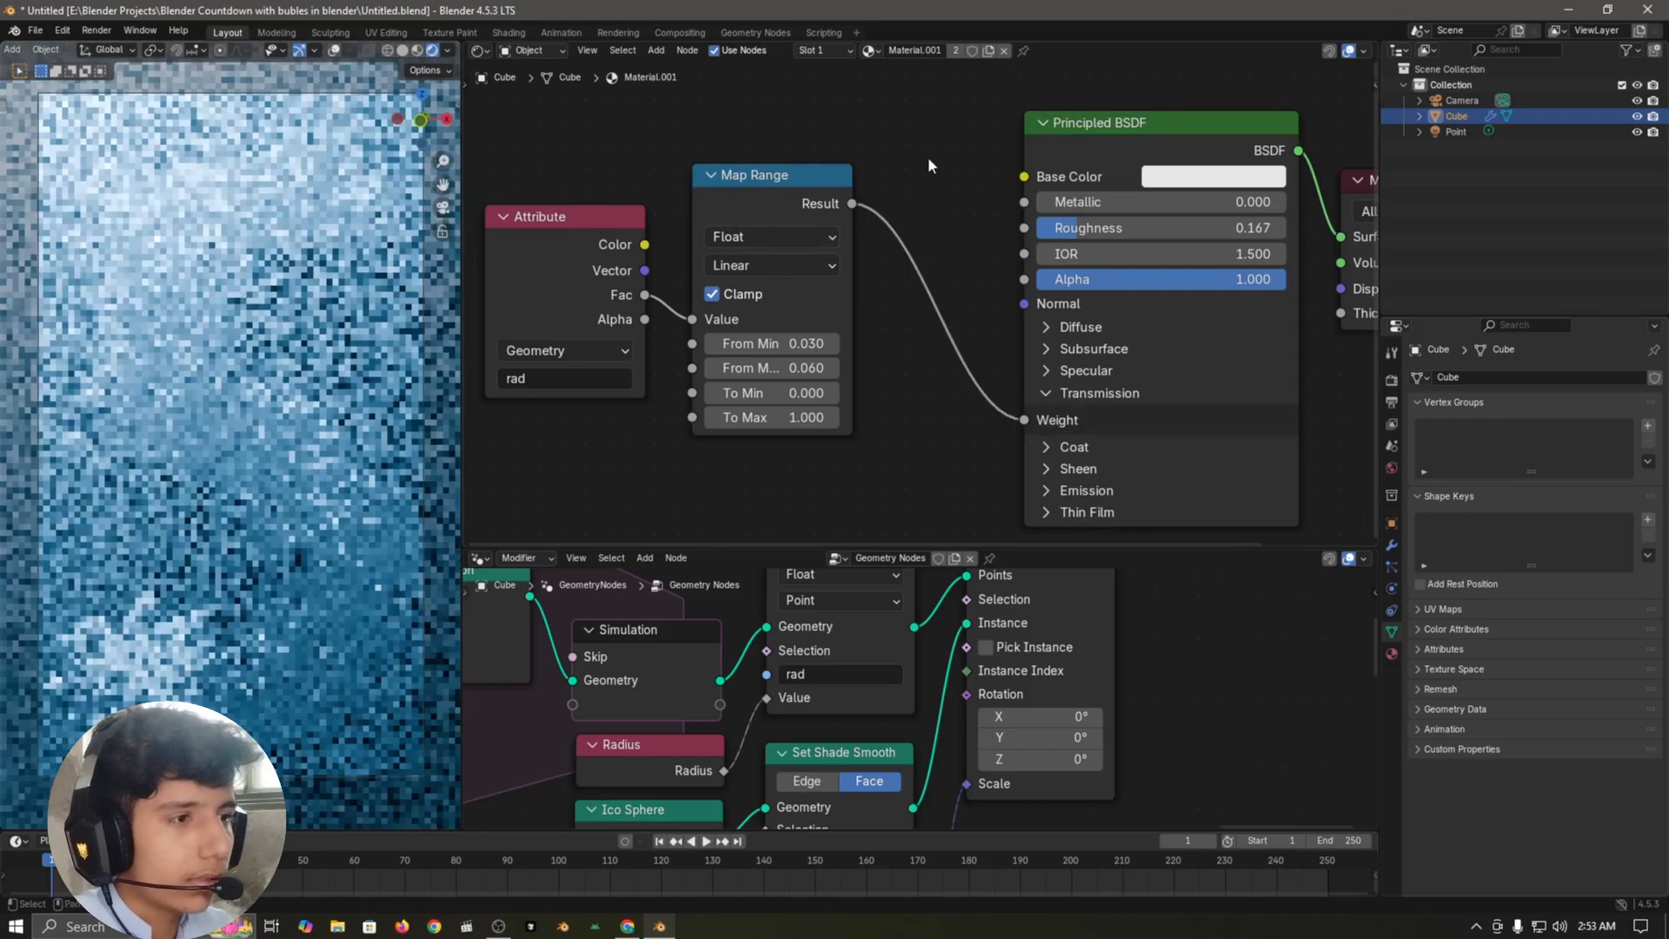
Step: Set the From Max value of the material's Map Range node to 0.080
{"action": "scroll", "coordinate": [921, 313], "scroll_direction": "up", "scroll_amount": 2}
{"action": "scroll", "coordinate": [922, 348], "scroll_direction": "up", "scroll_amount": 3}
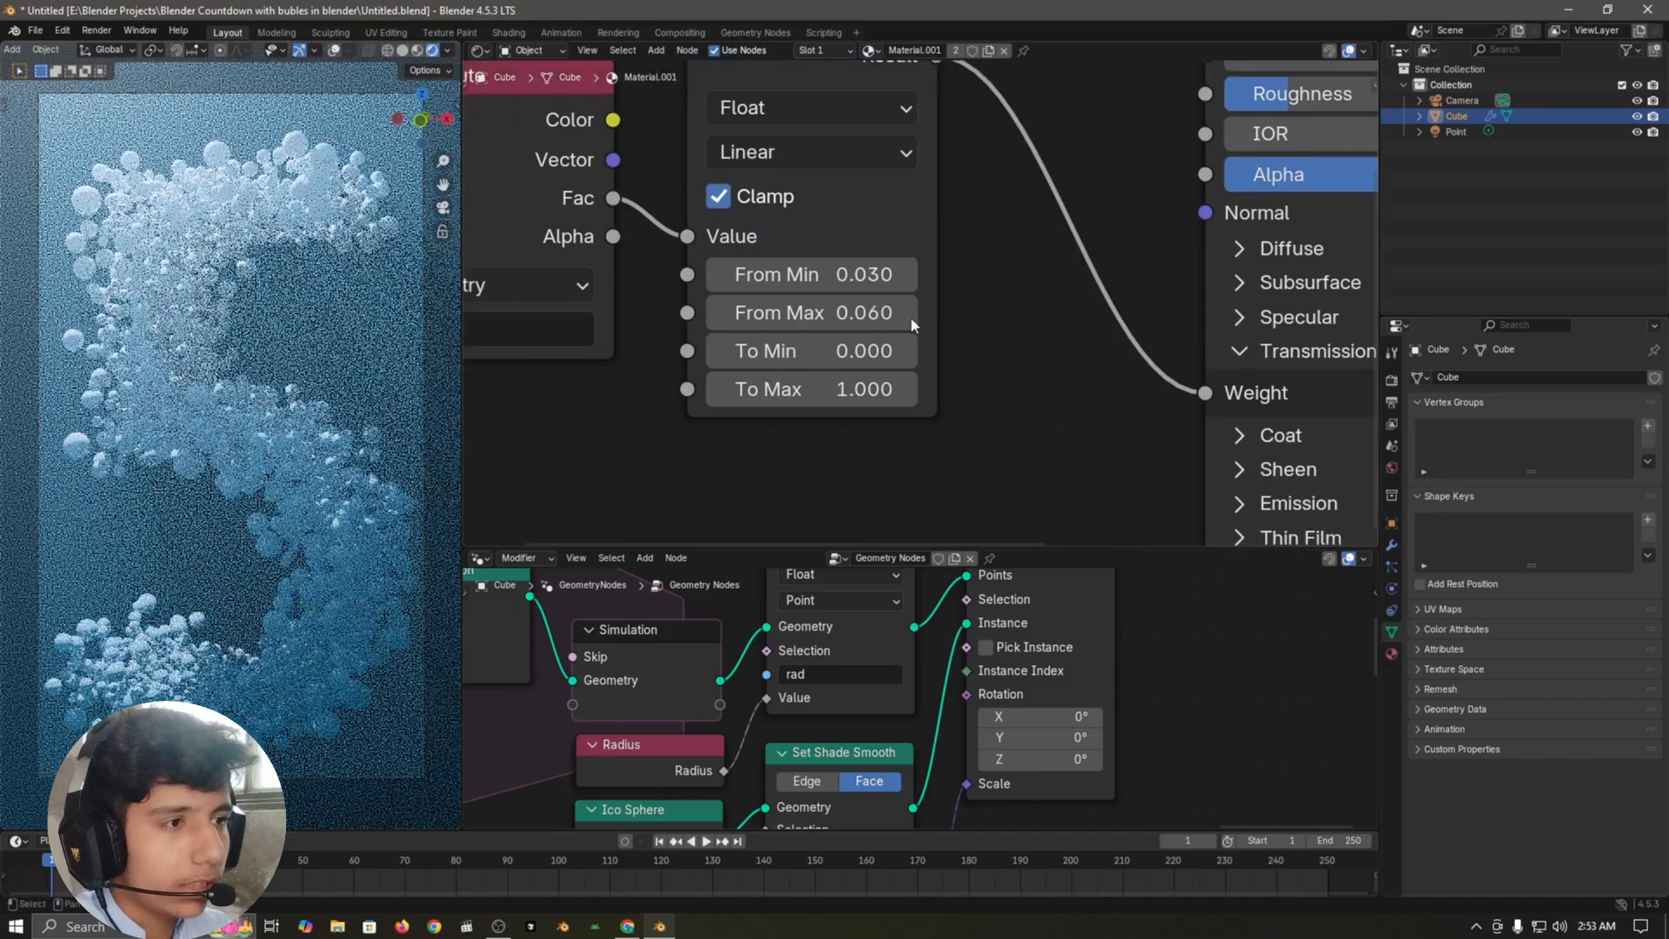
{"action": "left_click_drag", "start_coordinate": [826, 312], "coordinate": [836, 275]}
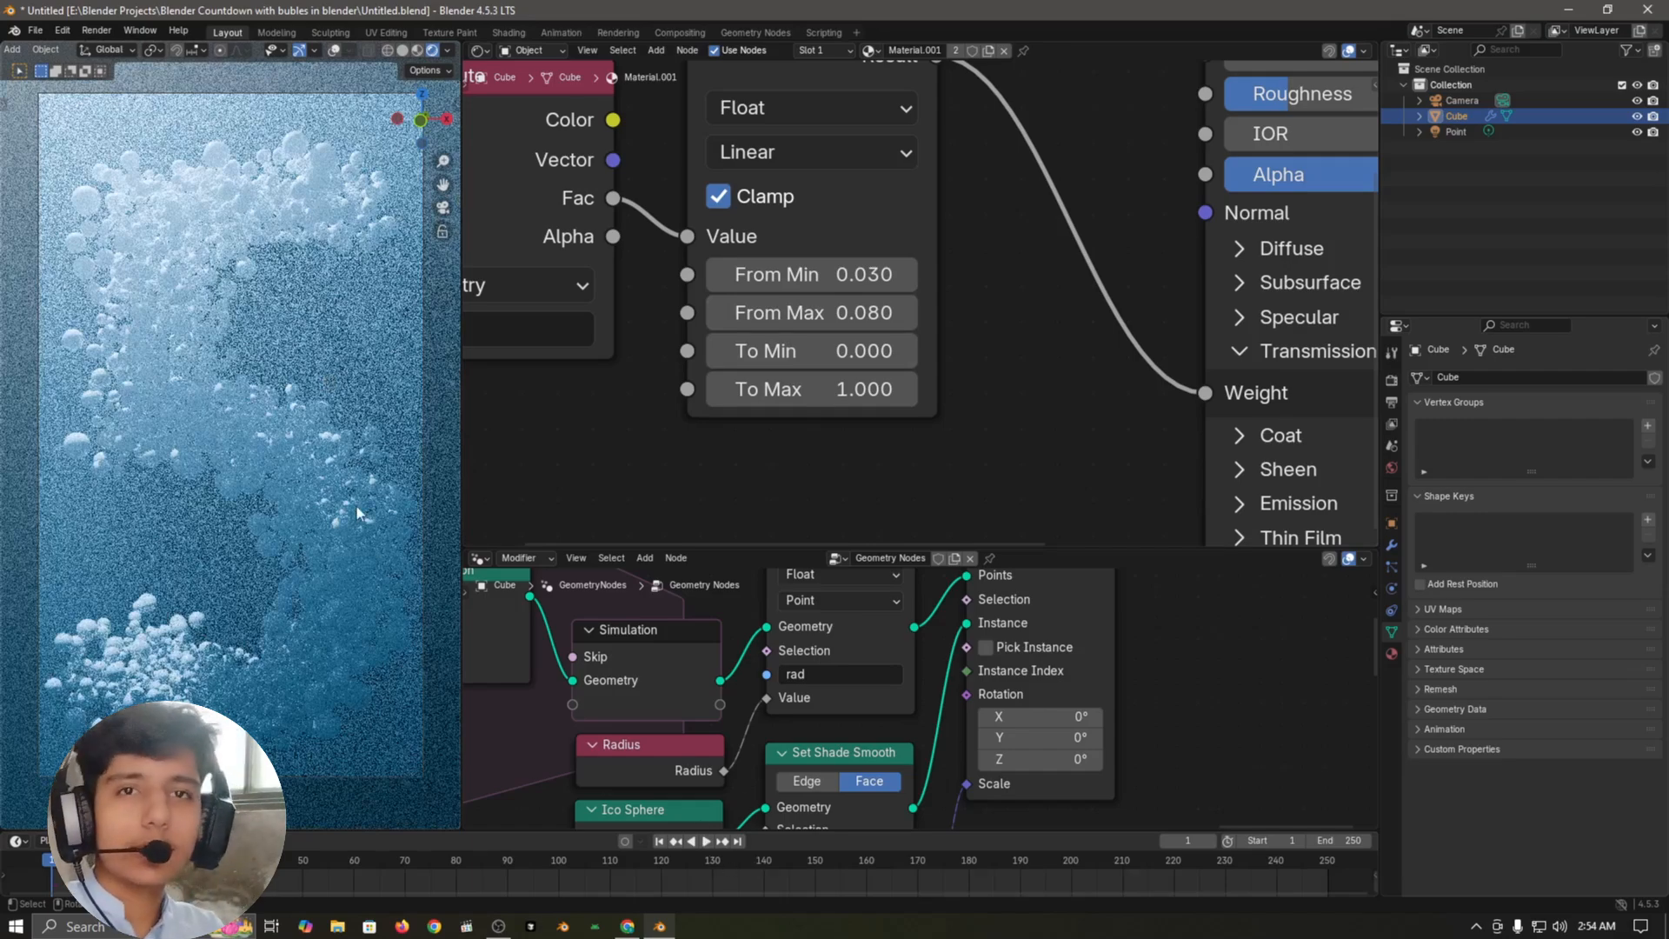
Step: Play the countdown animation through the camera in Solid shading
{"action": "key", "text": "space"}
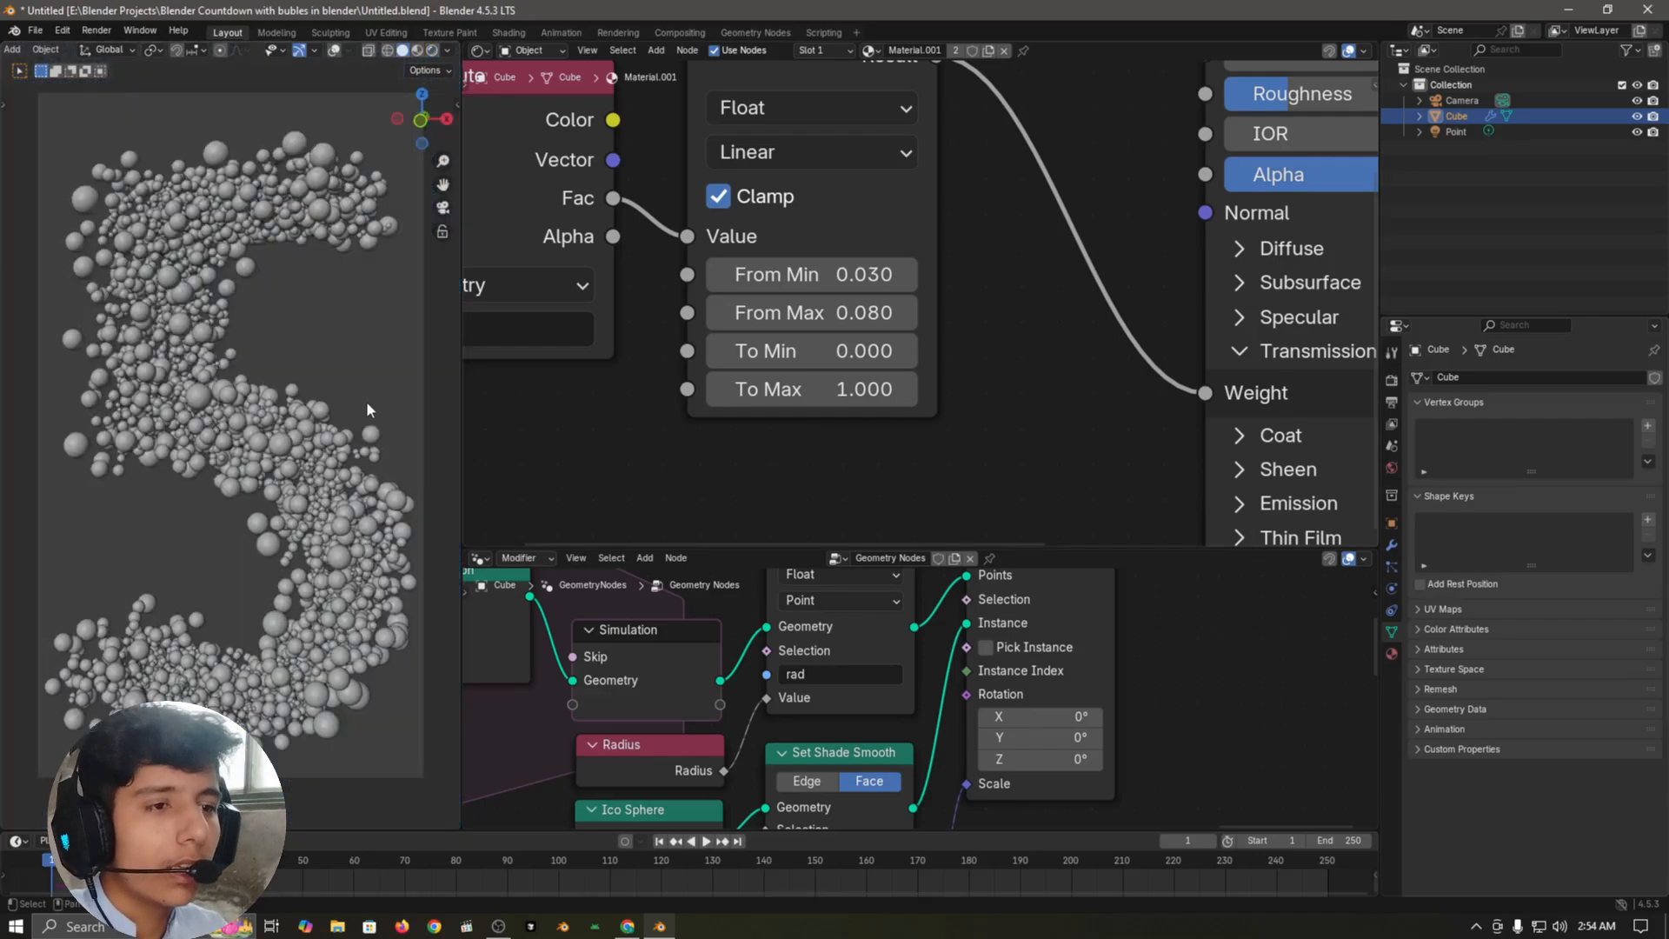
{"action": "key", "text": "space"}
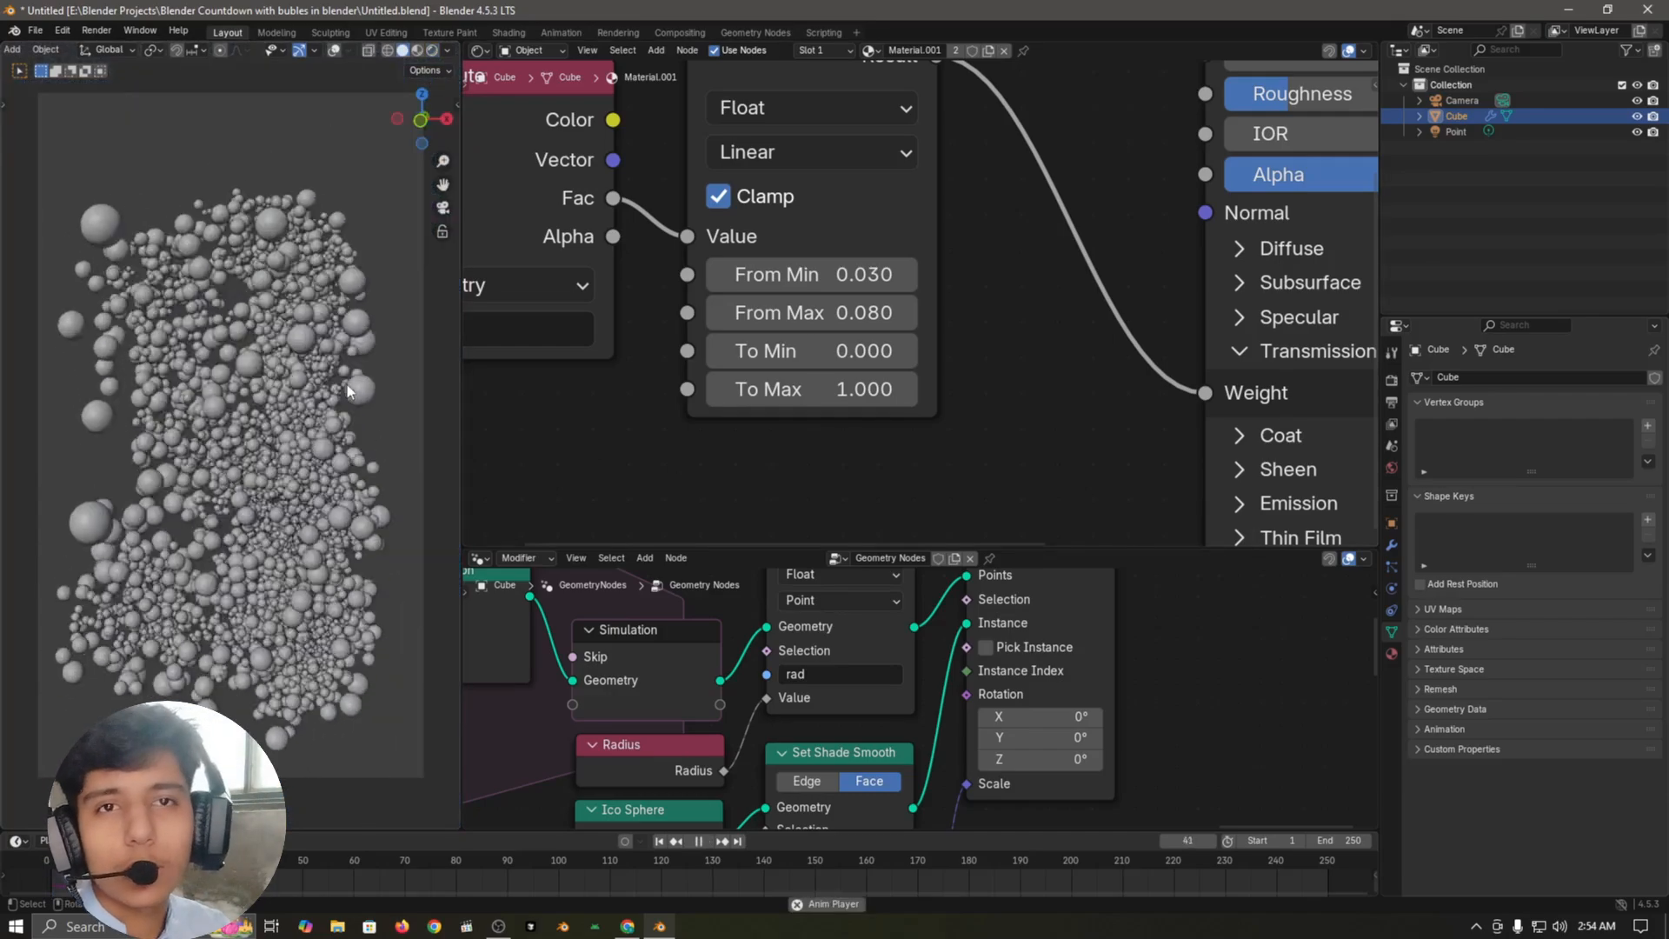